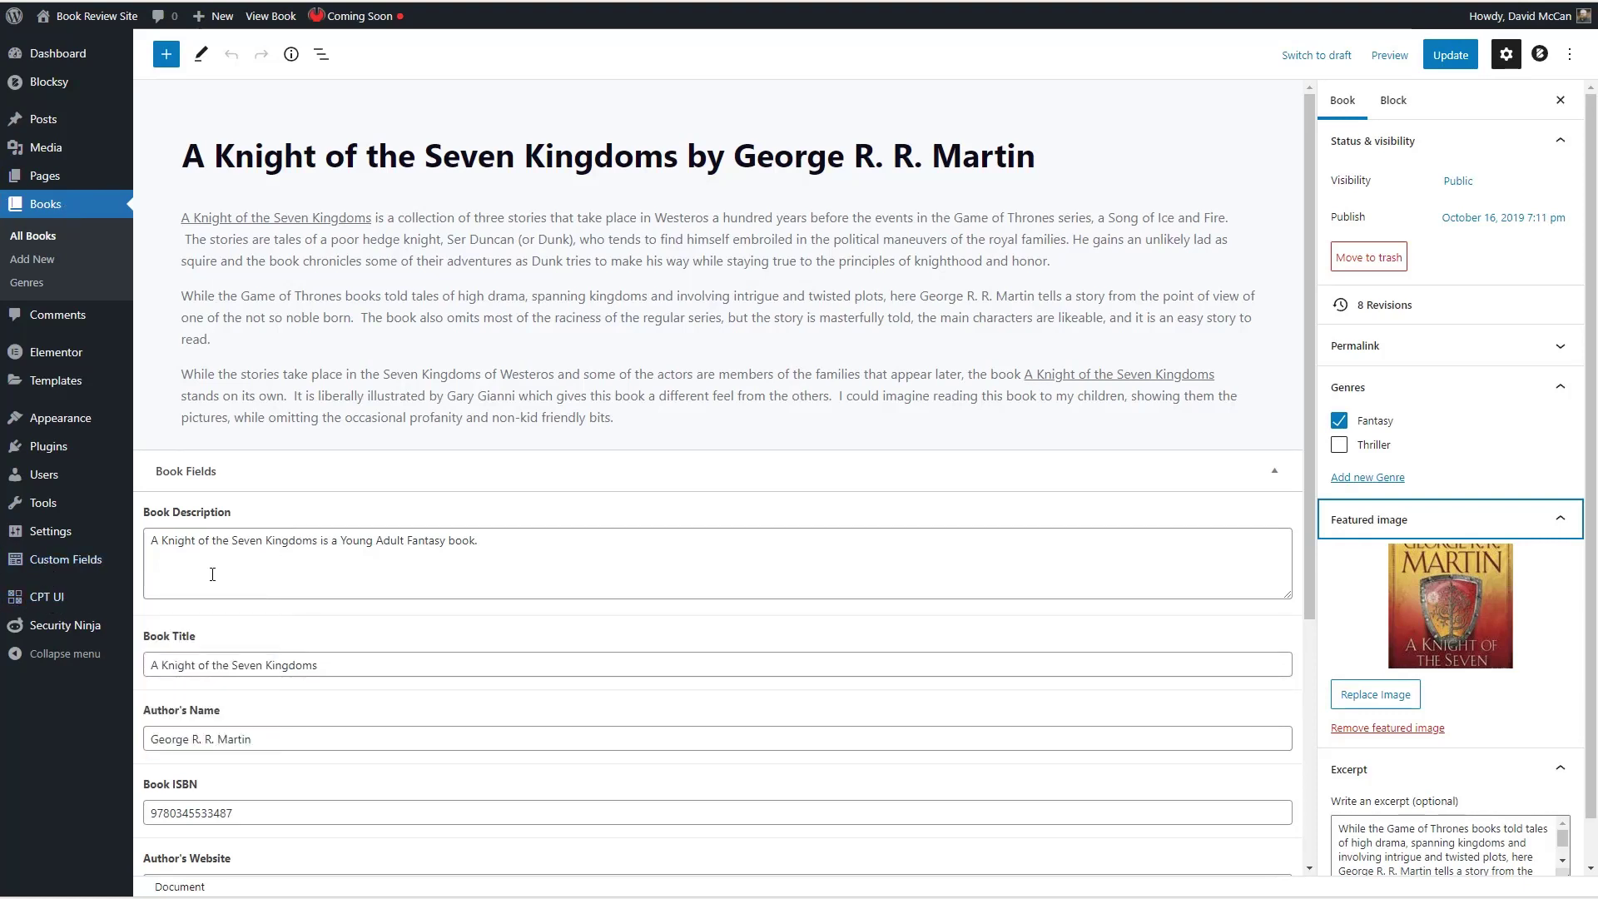
- Review the Book Fields of the book entry, from Book Description through Reviewer Rating
{"action": "mouse_move", "coordinate": [81, 570]}
{"action": "scroll", "coordinate": [308, 732], "scroll_direction": "down", "scroll_amount": 2}
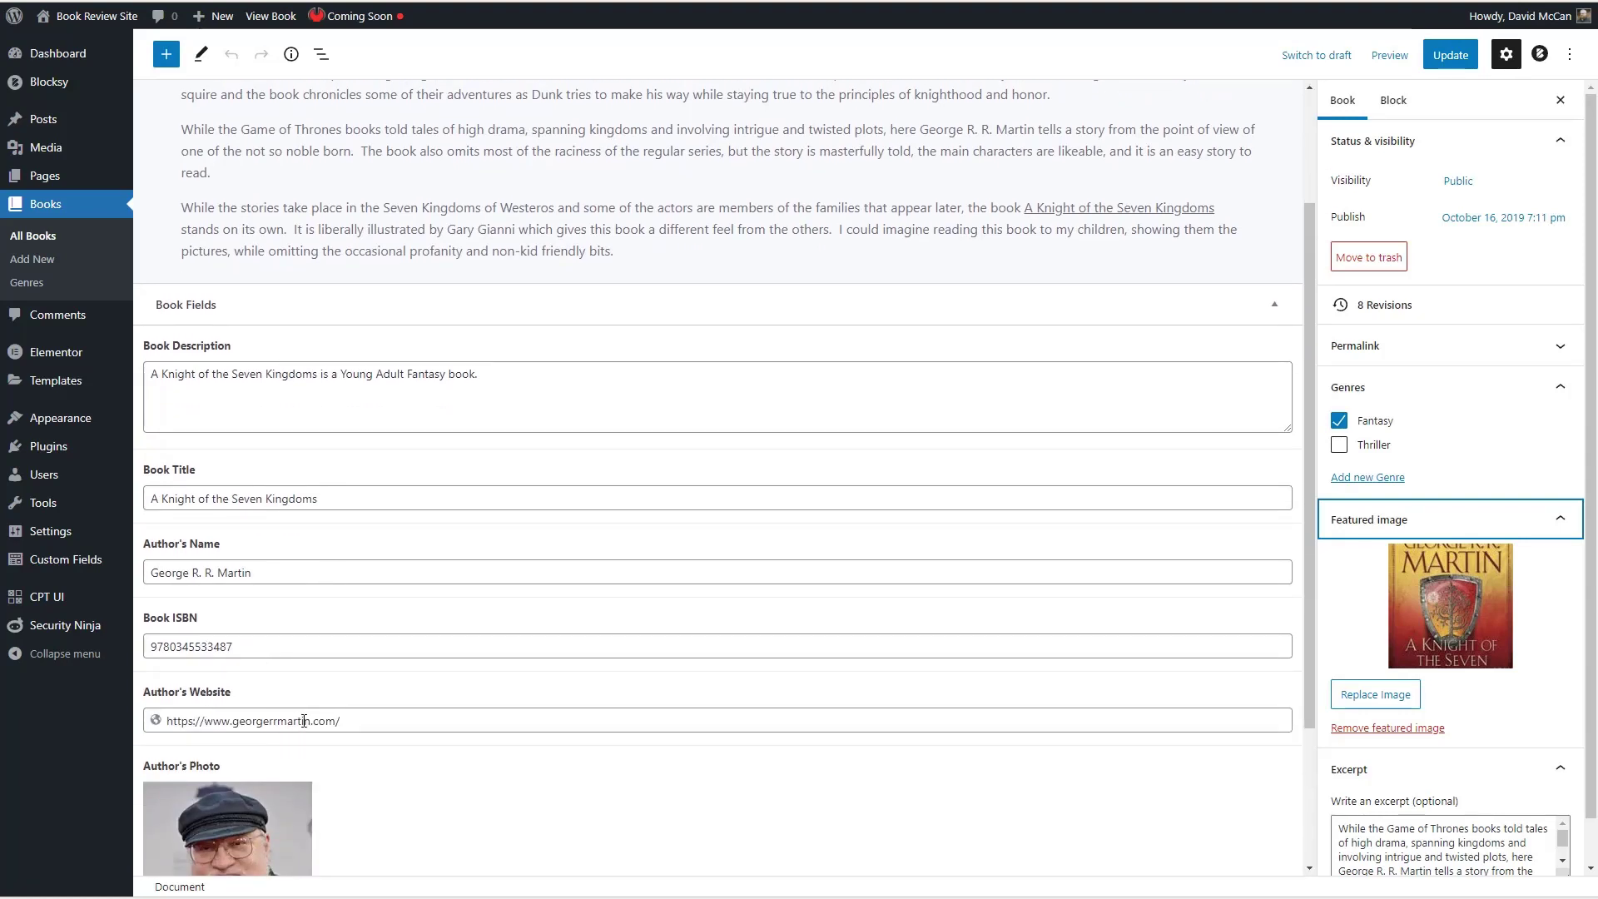
{"action": "scroll", "coordinate": [304, 721], "scroll_direction": "down", "scroll_amount": 2}
{"action": "mouse_move", "coordinate": [304, 721]}
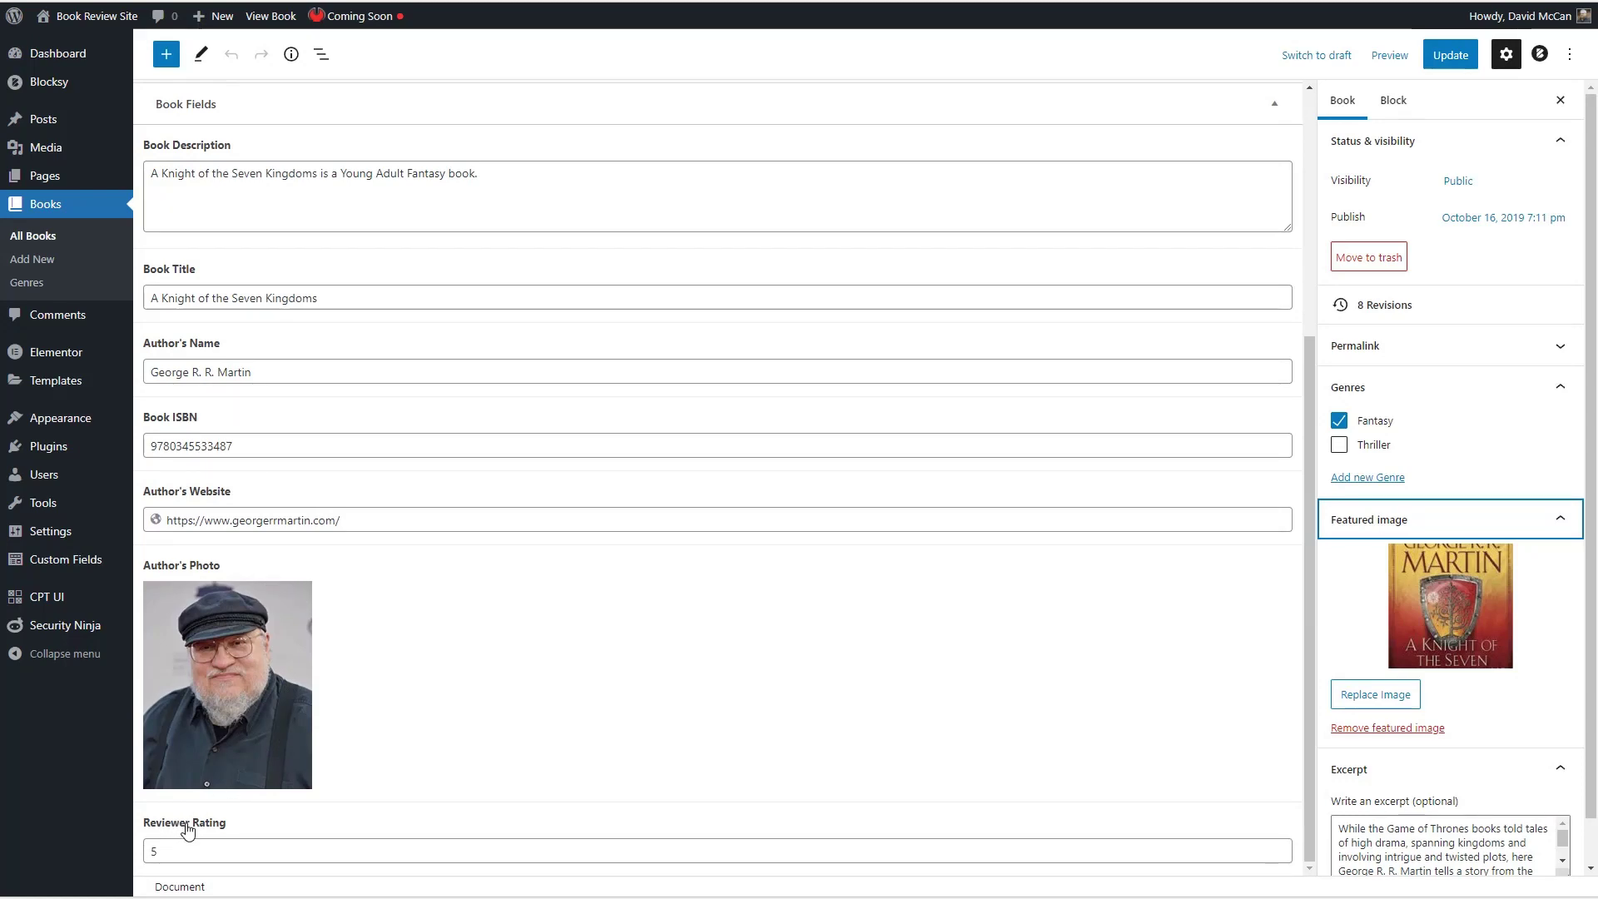
{"action": "scroll", "coordinate": [200, 803], "scroll_direction": "up", "scroll_amount": 4}
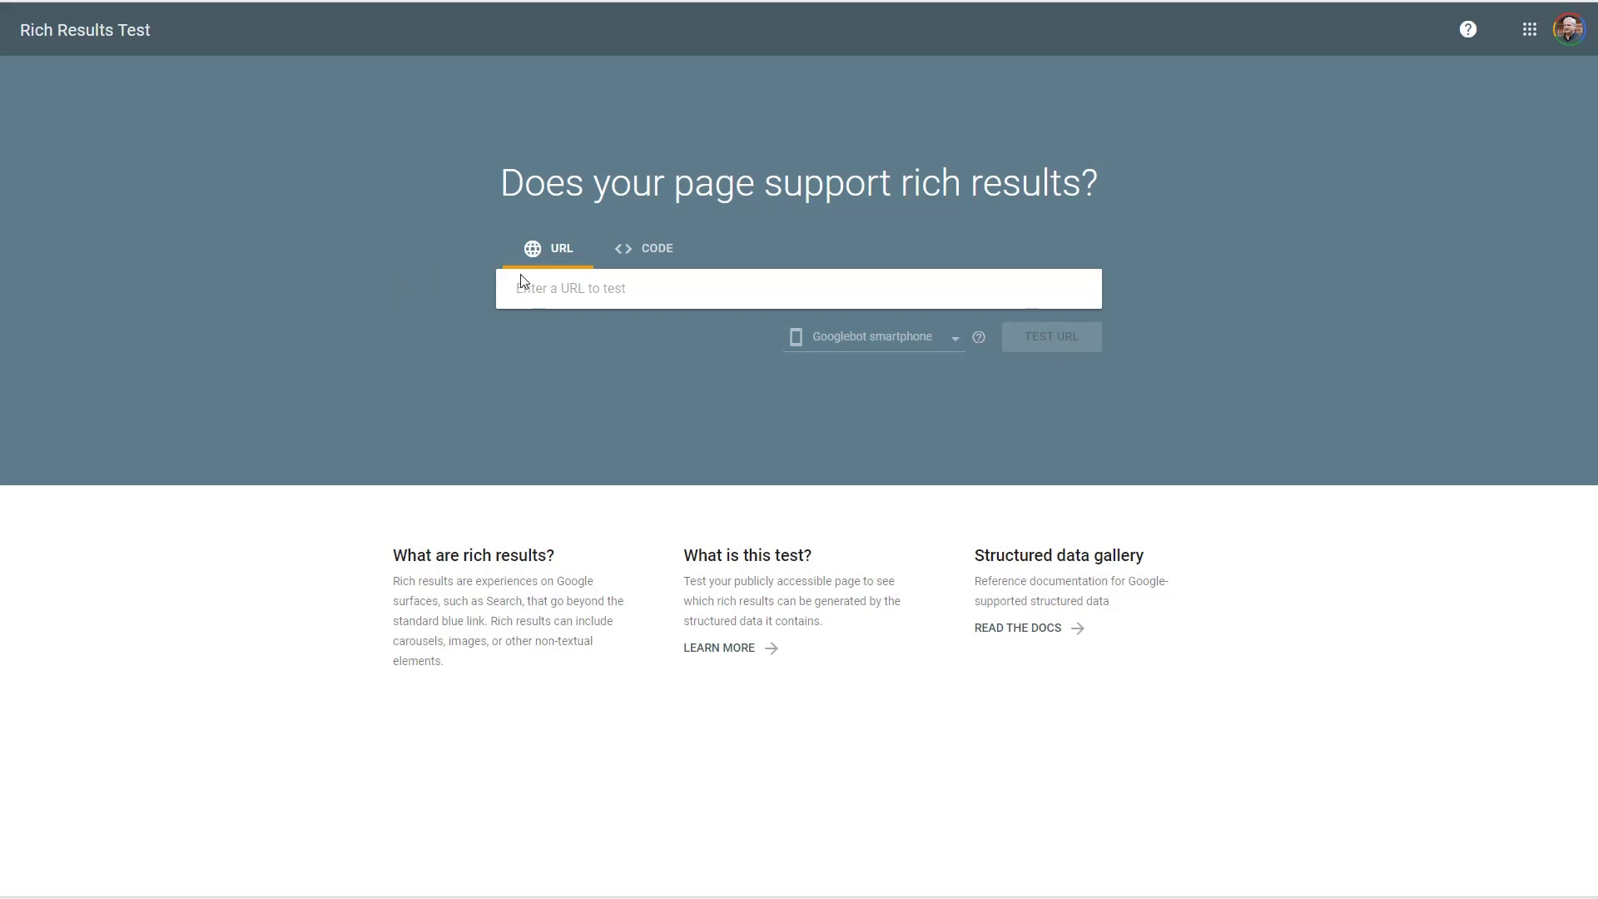
{"action": "type", "text": "https://test.webtng.com/book/a-knight-of-the-seven-kingdoms-by-george-r-r-martin/"}
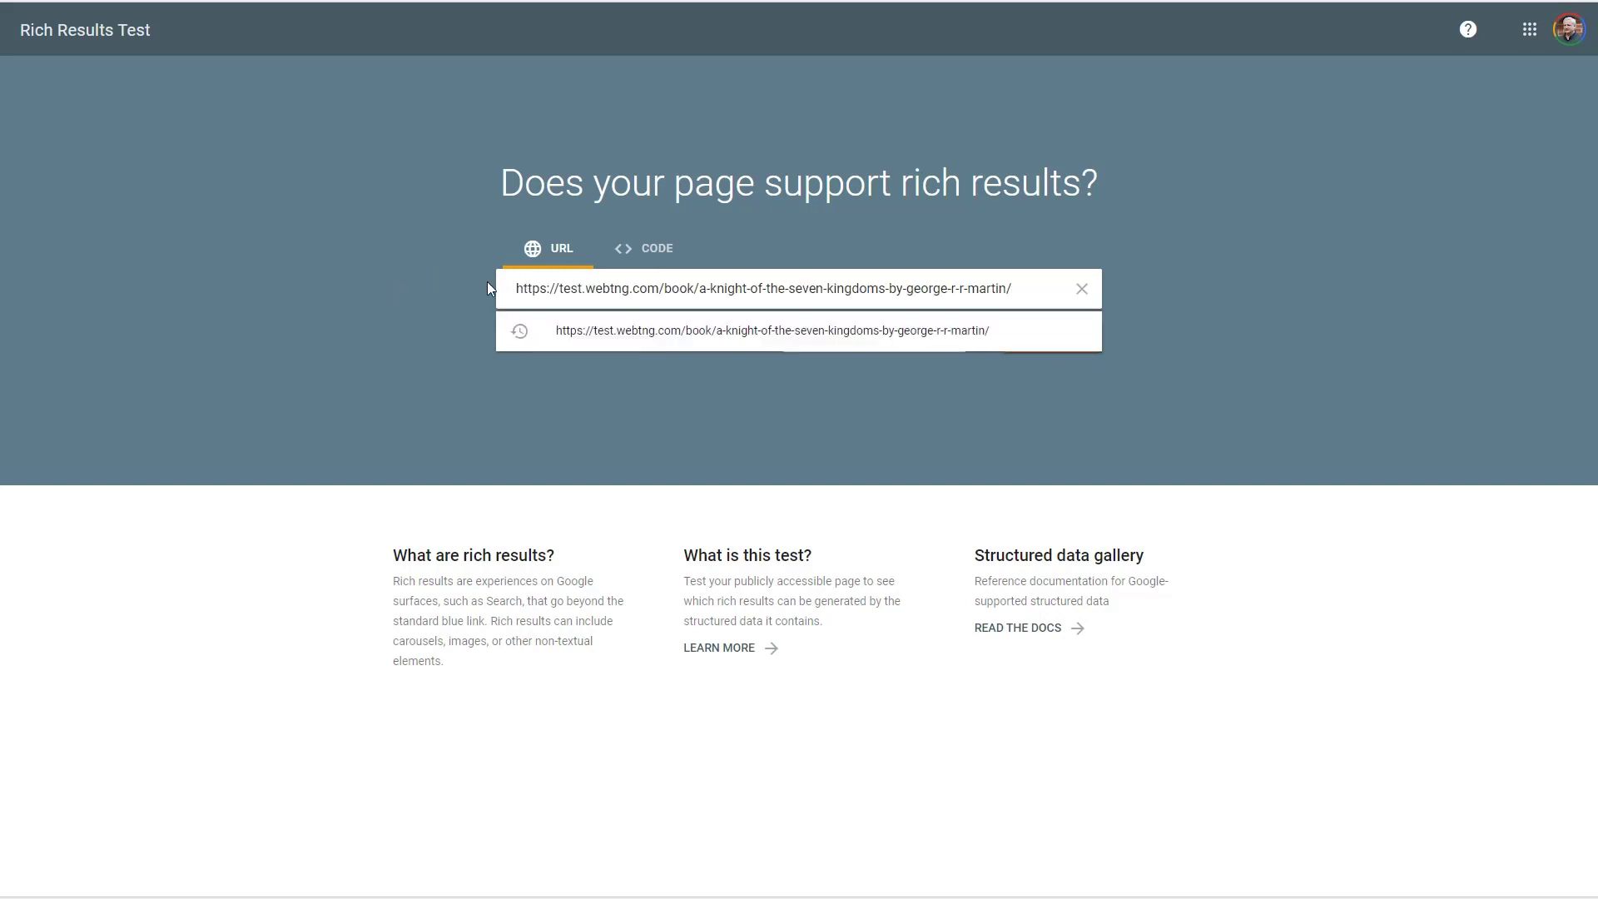
{"action": "left_click", "coordinate": [458, 278]}
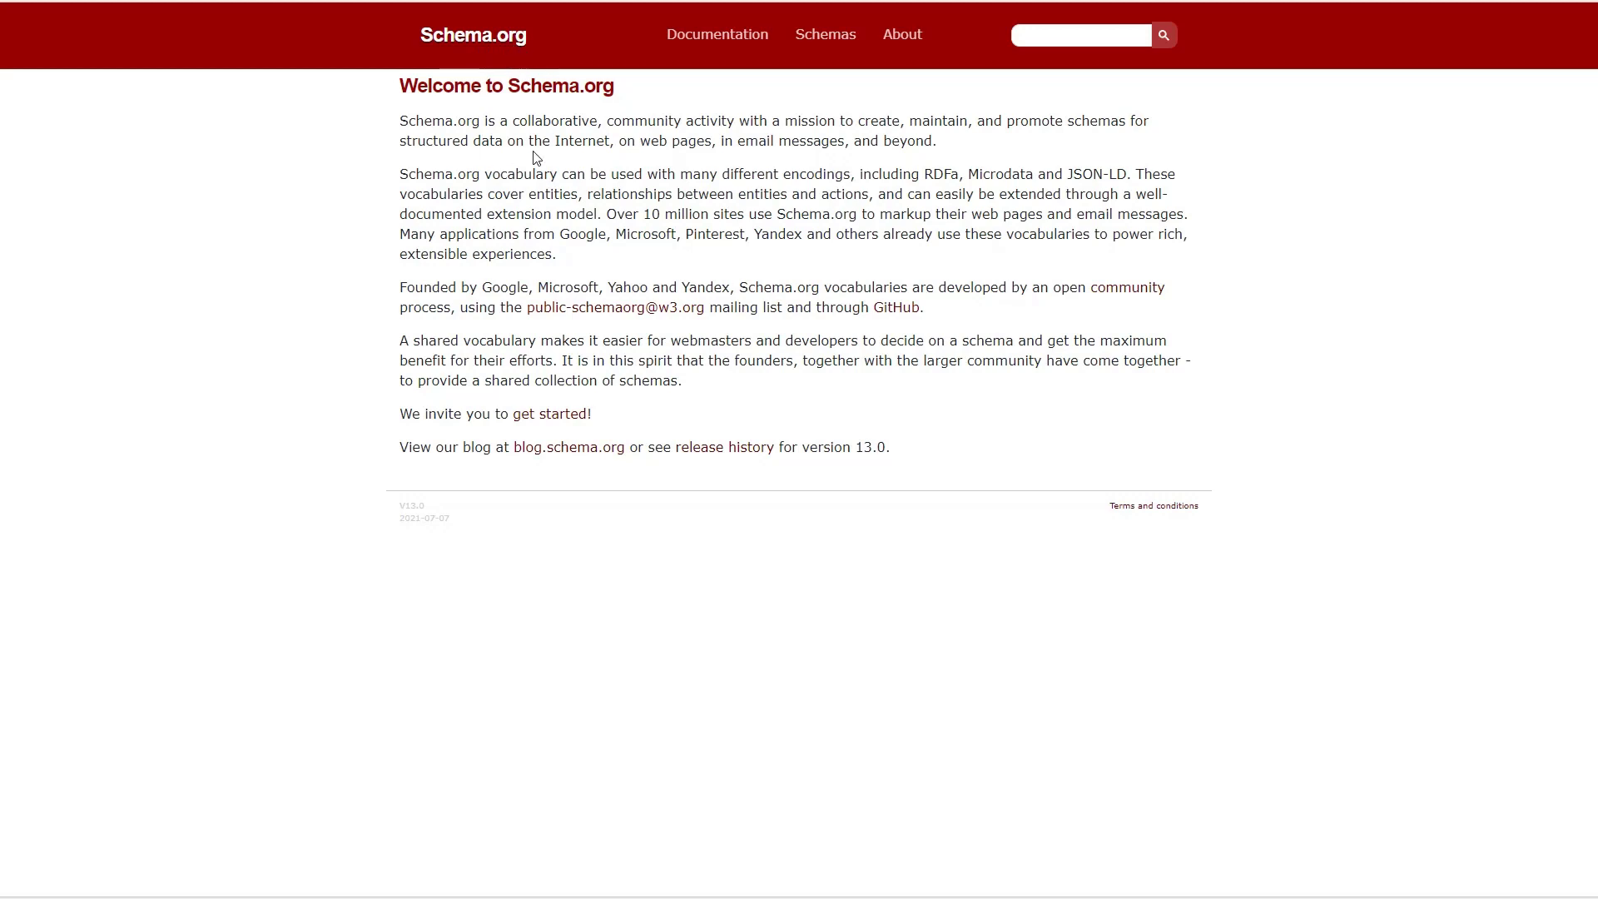
- On Schema.org, browse the schemas to the Book type, examine its Book, CreativeWork and Thing properties, and open author's expected Person type
{"action": "left_click", "coordinate": [808, 42]}
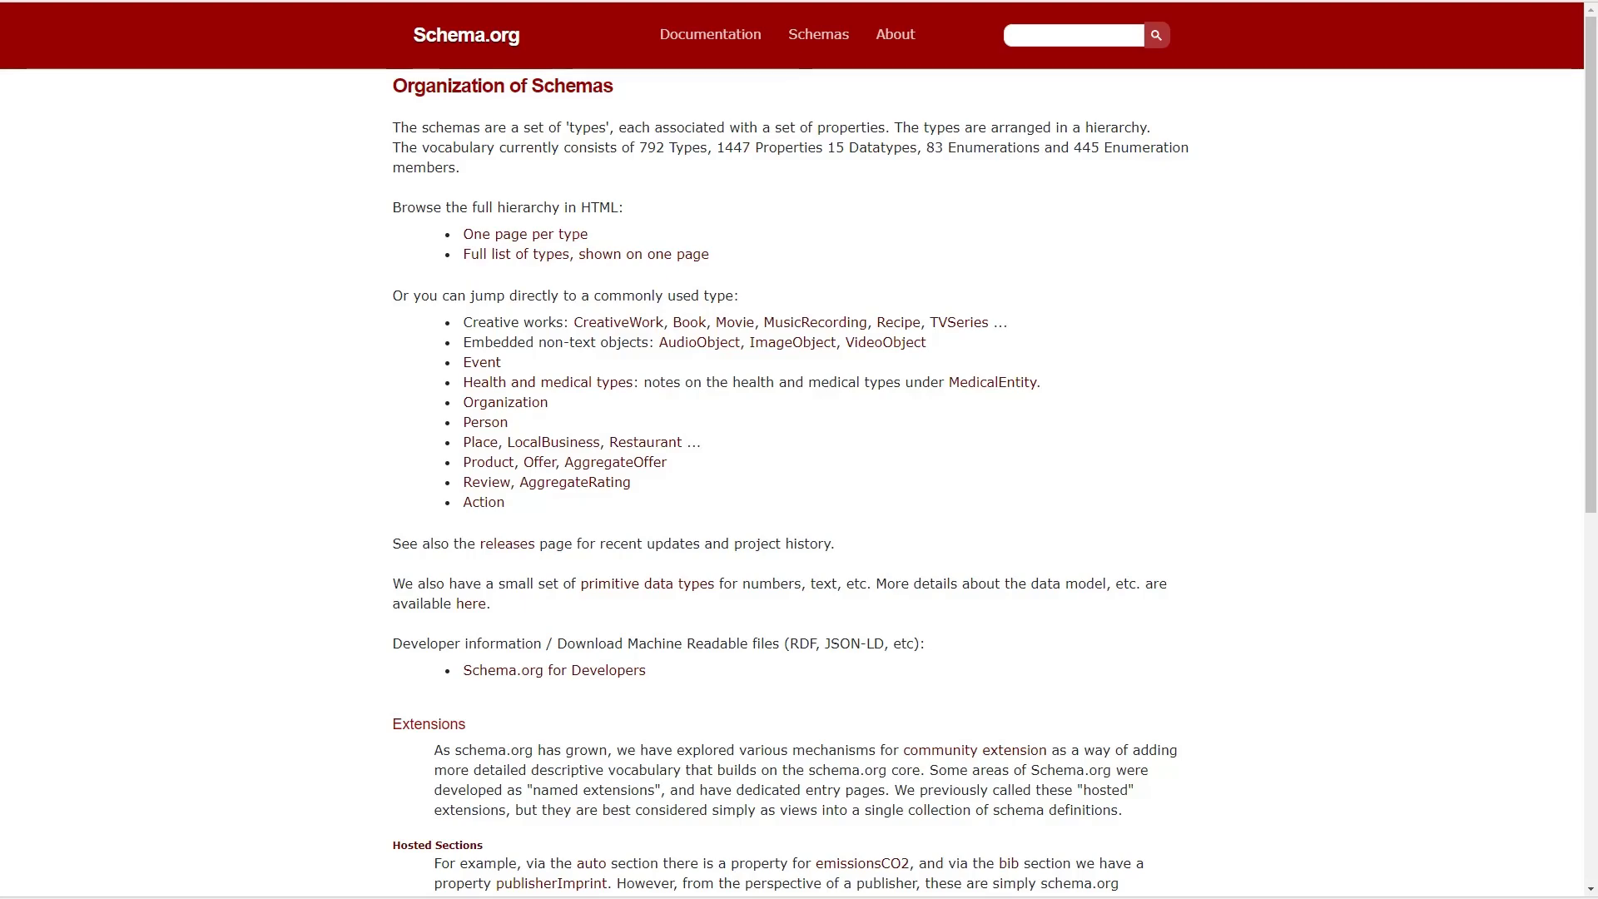
{"action": "left_click", "coordinate": [268, 1]}
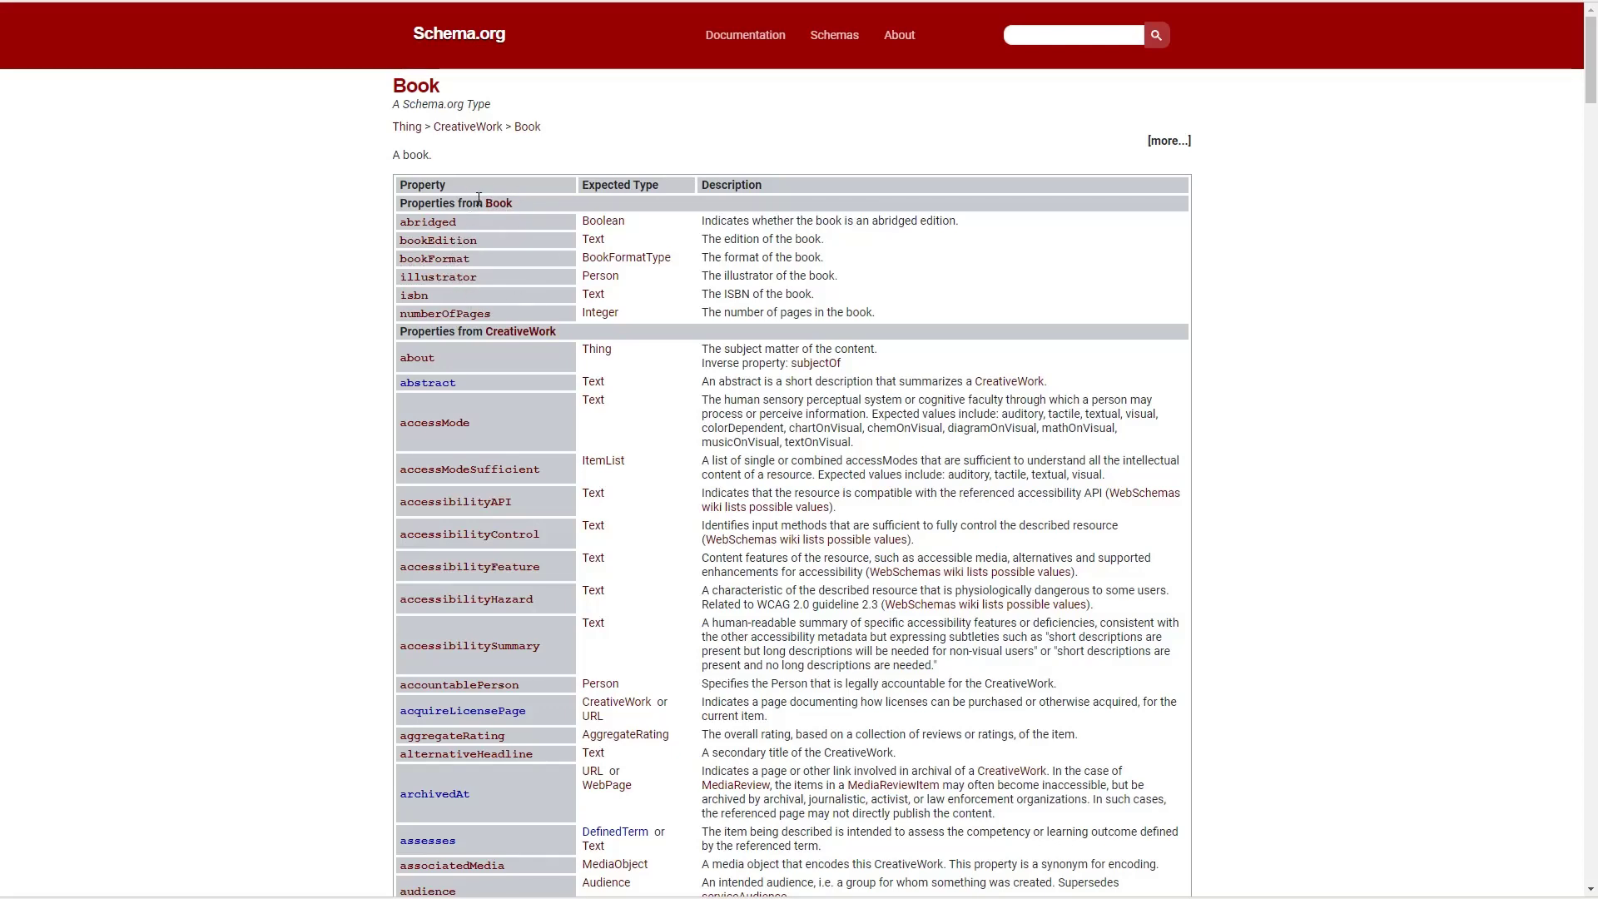
{"action": "scroll", "coordinate": [478, 198], "scroll_direction": "down", "scroll_amount": 2}
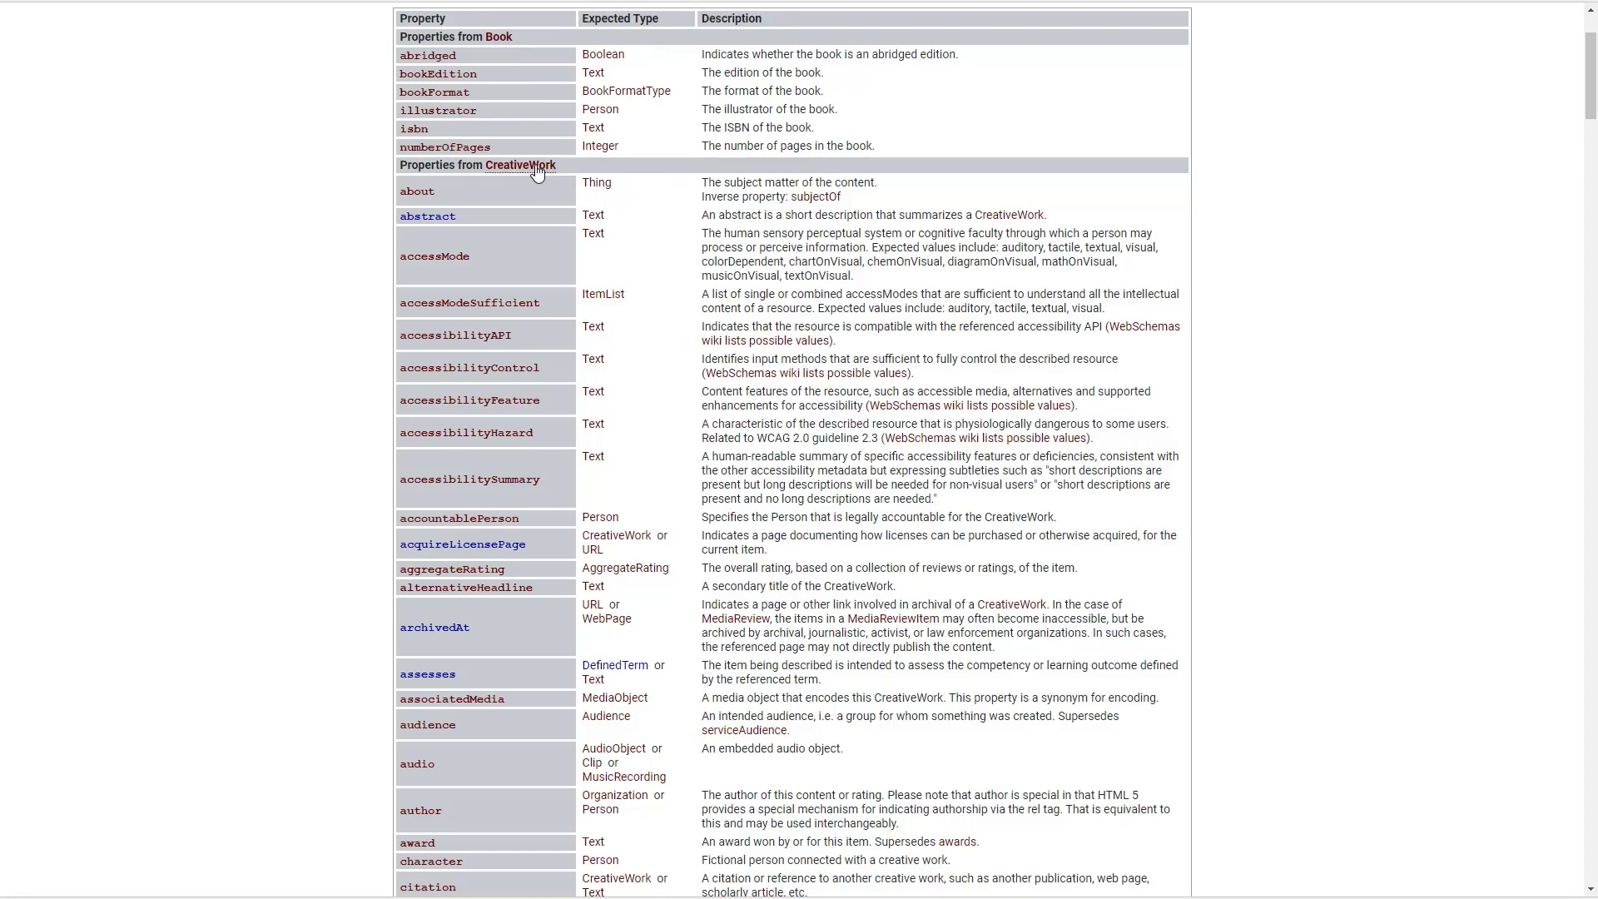
{"action": "scroll", "coordinate": [611, 203], "scroll_direction": "down", "scroll_amount": 15}
{"action": "scroll", "coordinate": [612, 204], "scroll_direction": "down", "scroll_amount": 15}
{"action": "scroll", "coordinate": [608, 203], "scroll_direction": "down", "scroll_amount": 6}
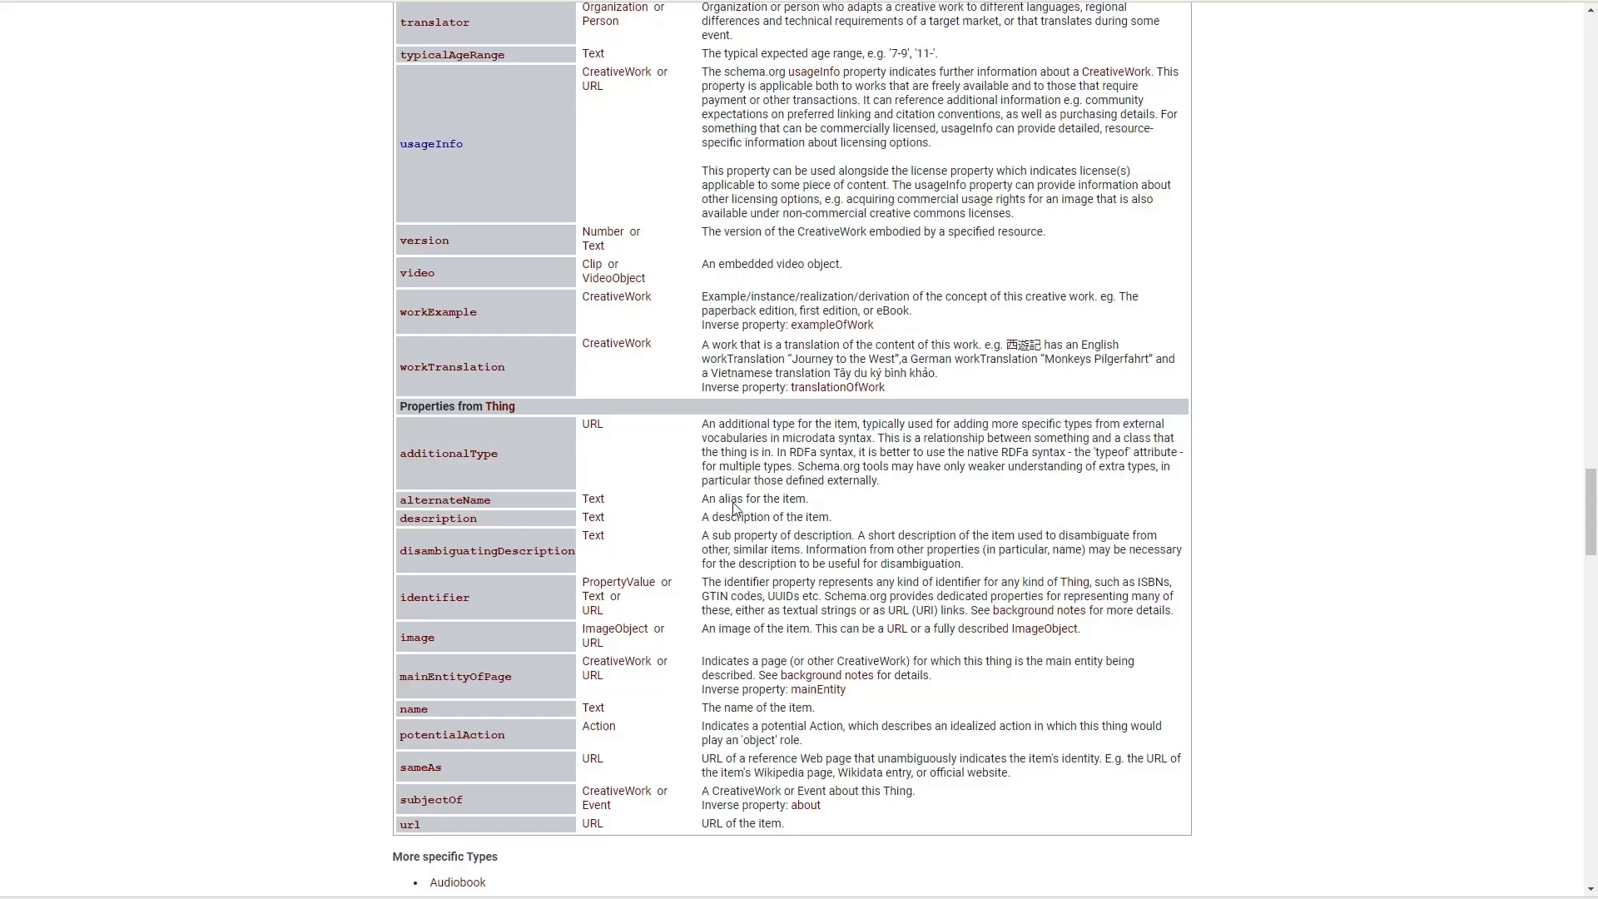
{"action": "scroll", "coordinate": [648, 441], "scroll_direction": "up", "scroll_amount": 15}
{"action": "scroll", "coordinate": [648, 441], "scroll_direction": "up", "scroll_amount": 15}
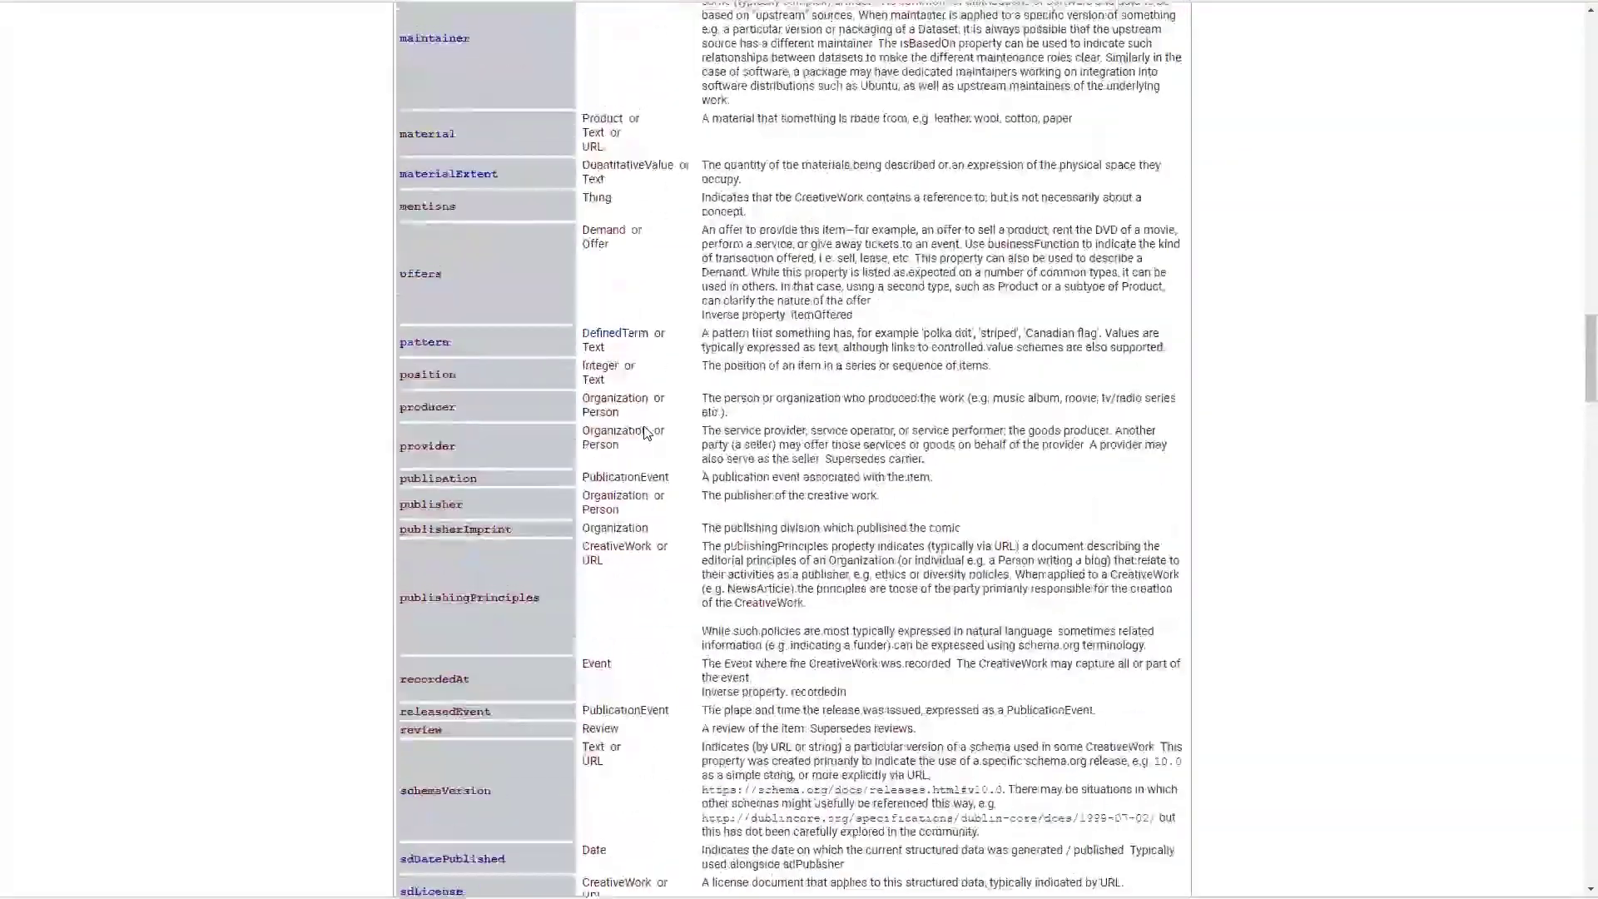
{"action": "scroll", "coordinate": [647, 431], "scroll_direction": "up", "scroll_amount": 15}
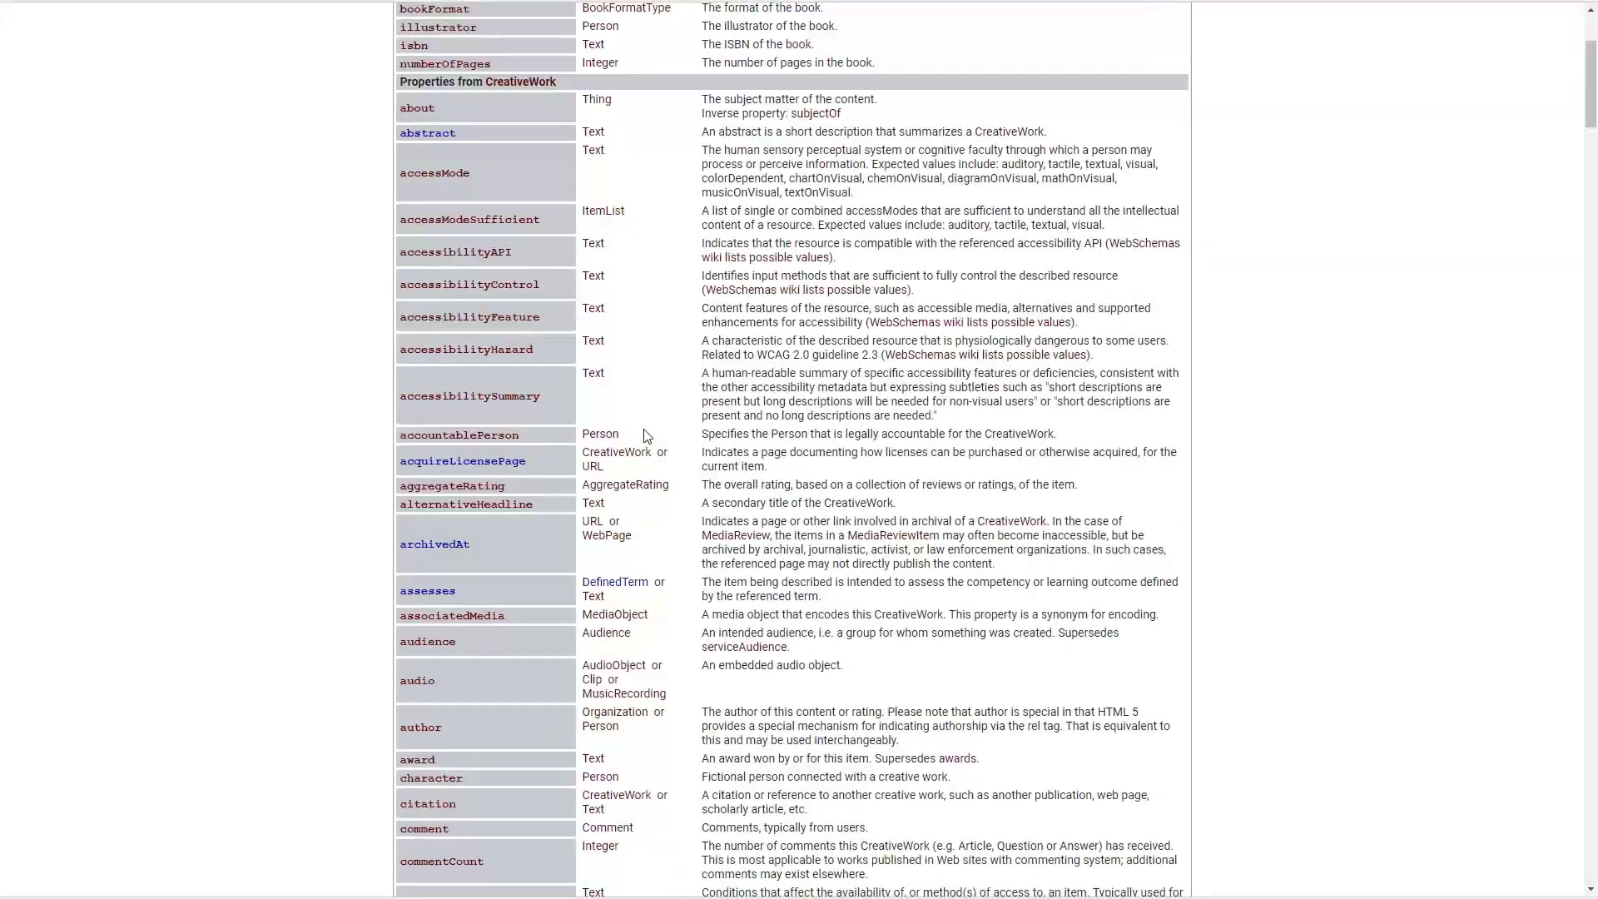
{"action": "scroll", "coordinate": [649, 436], "scroll_direction": "down", "scroll_amount": 2}
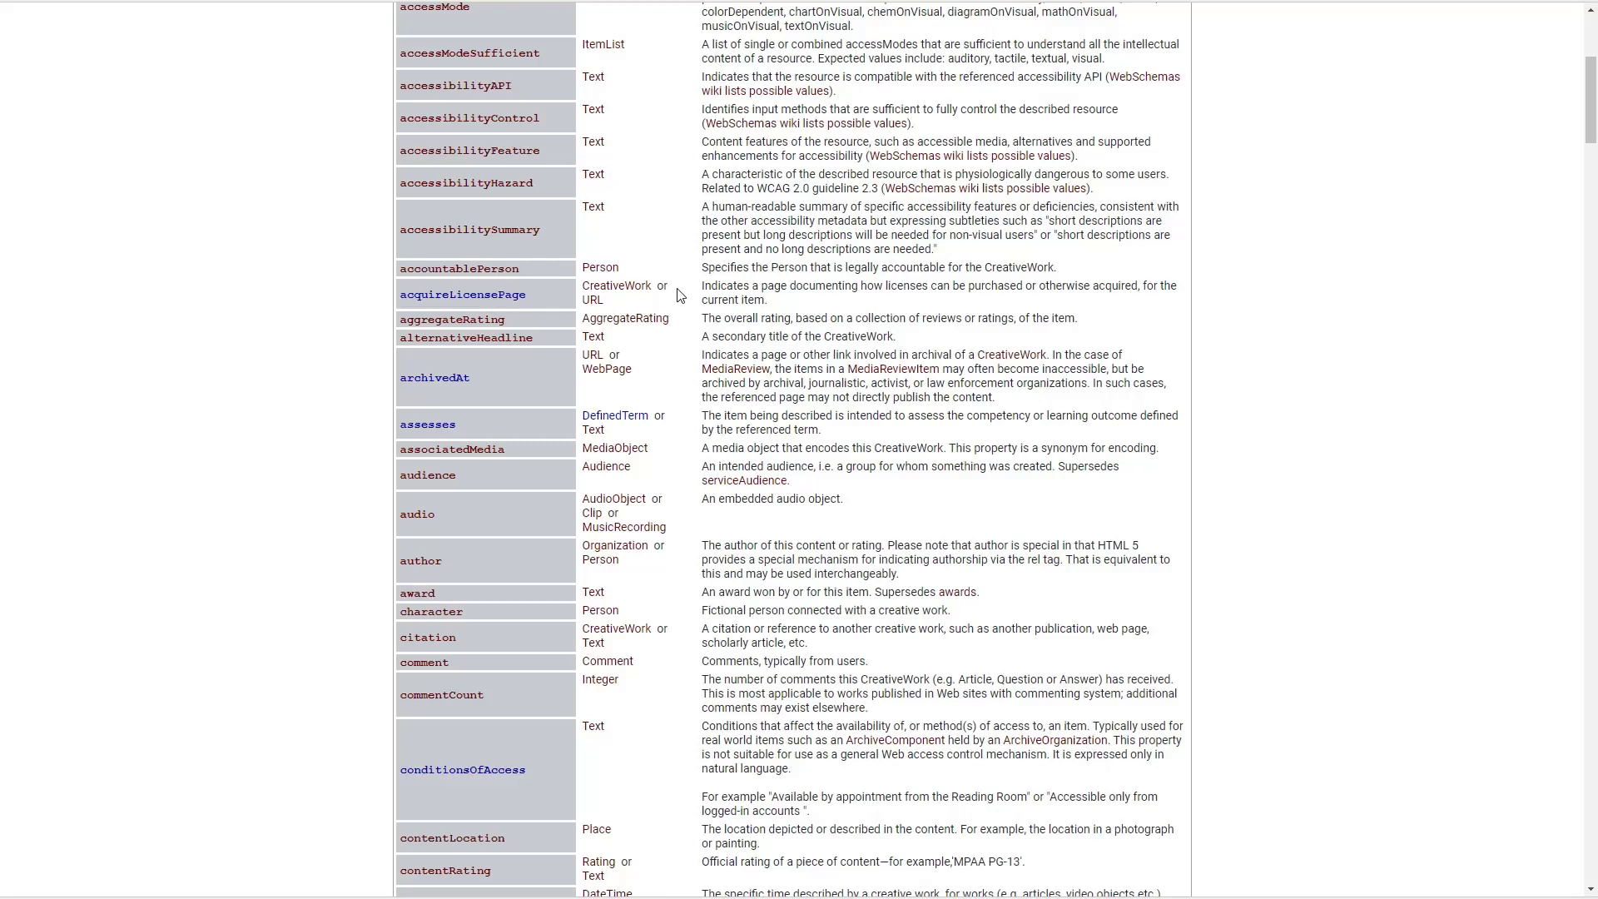
{"action": "left_click", "coordinate": [600, 560]}
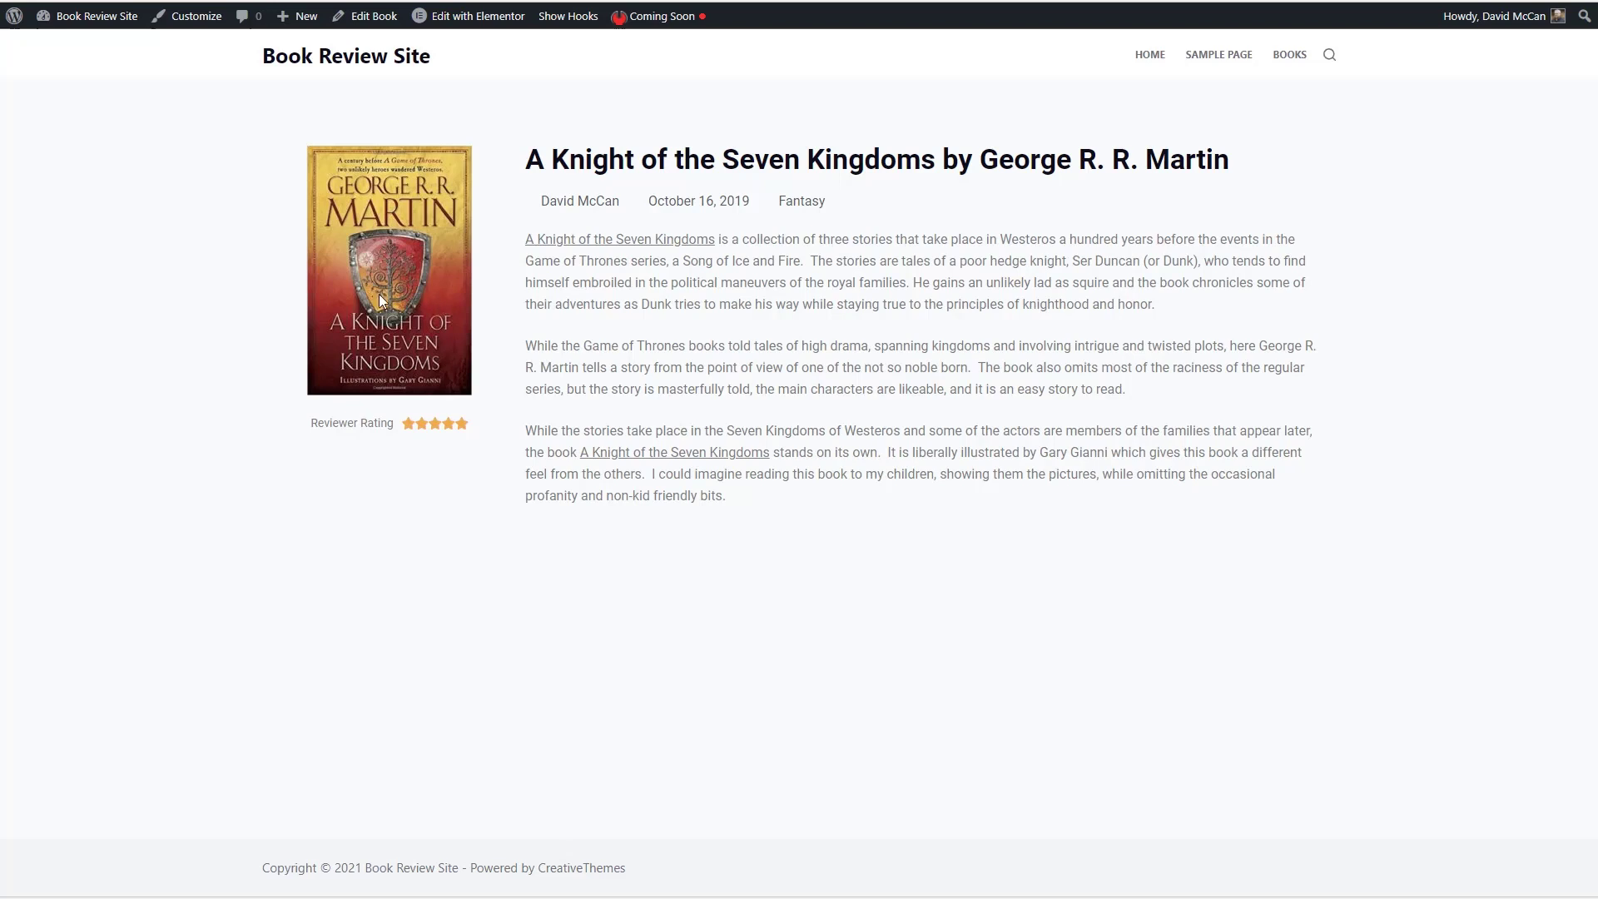
- In the WordPress site's installed plugins, bulk-activate SEOPress and SEOPress PRO
{"action": "mouse_move", "coordinate": [88, 16]}
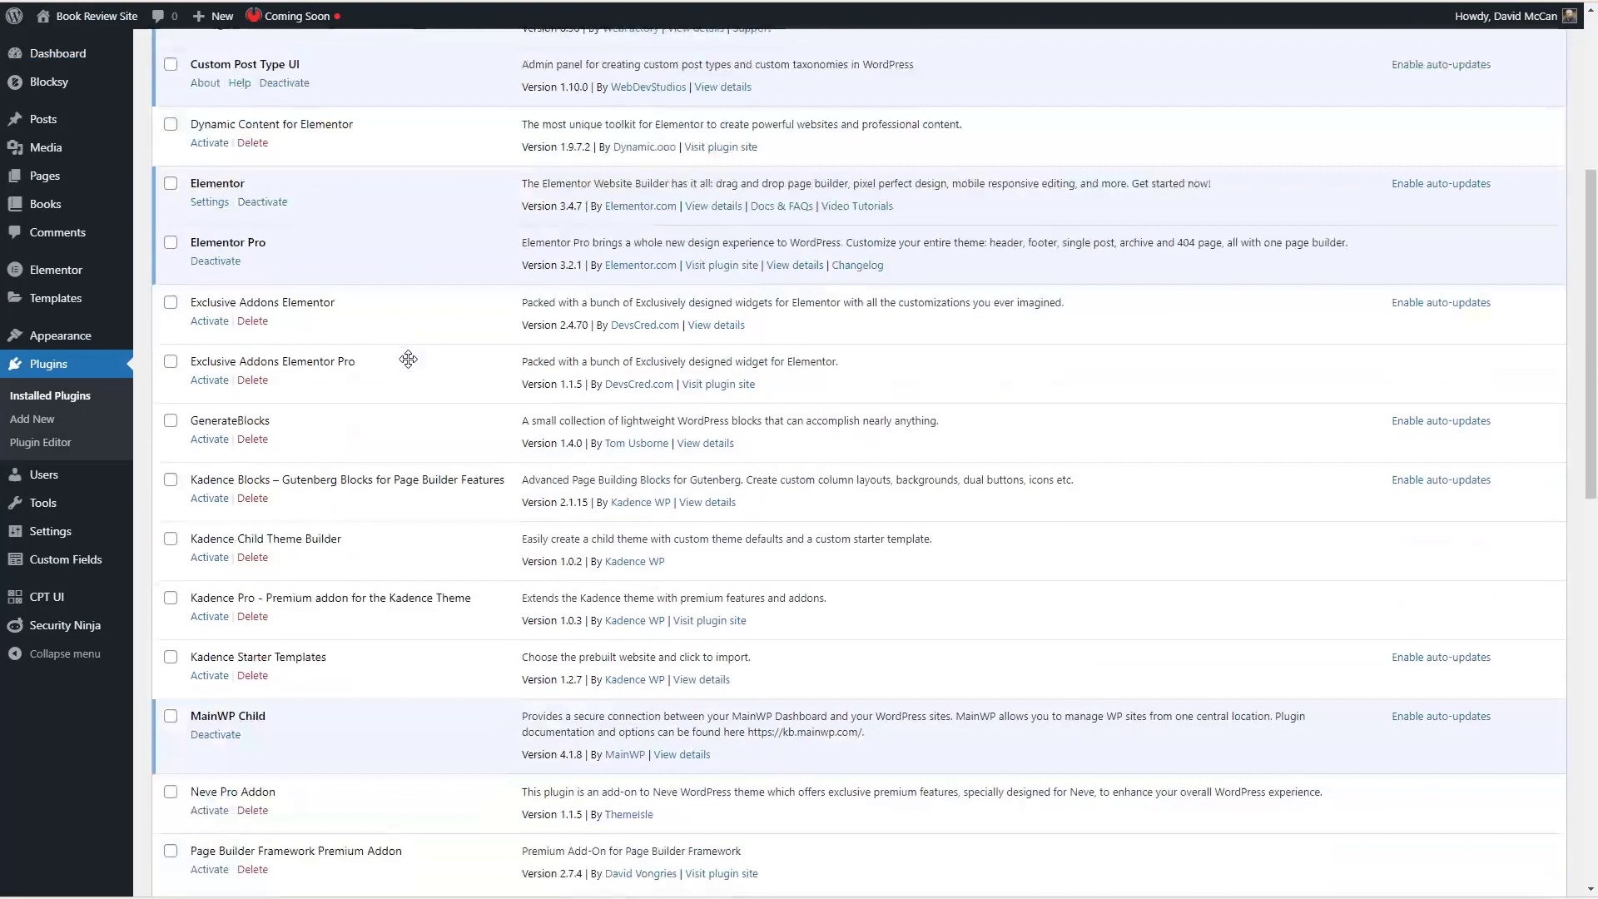
{"action": "scroll", "coordinate": [407, 362], "scroll_direction": "down", "scroll_amount": 14}
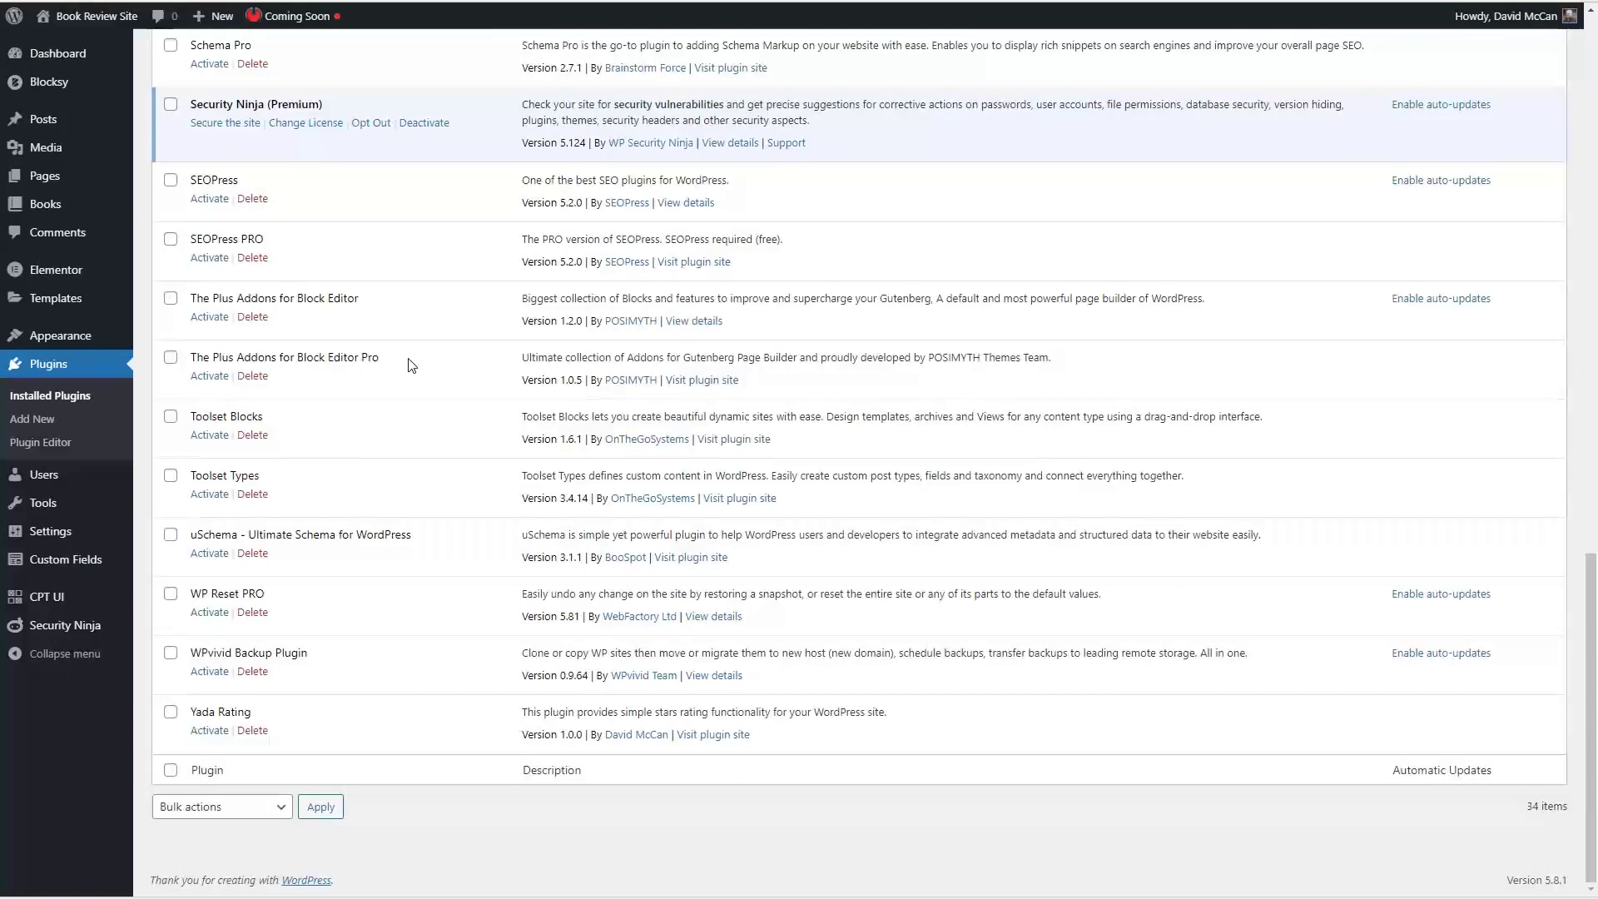
{"action": "scroll", "coordinate": [408, 364], "scroll_direction": "up", "scroll_amount": 2}
{"action": "left_click", "coordinate": [171, 350]}
{"action": "left_click", "coordinate": [172, 400]}
{"action": "scroll", "coordinate": [317, 391], "scroll_direction": "down", "scroll_amount": 2}
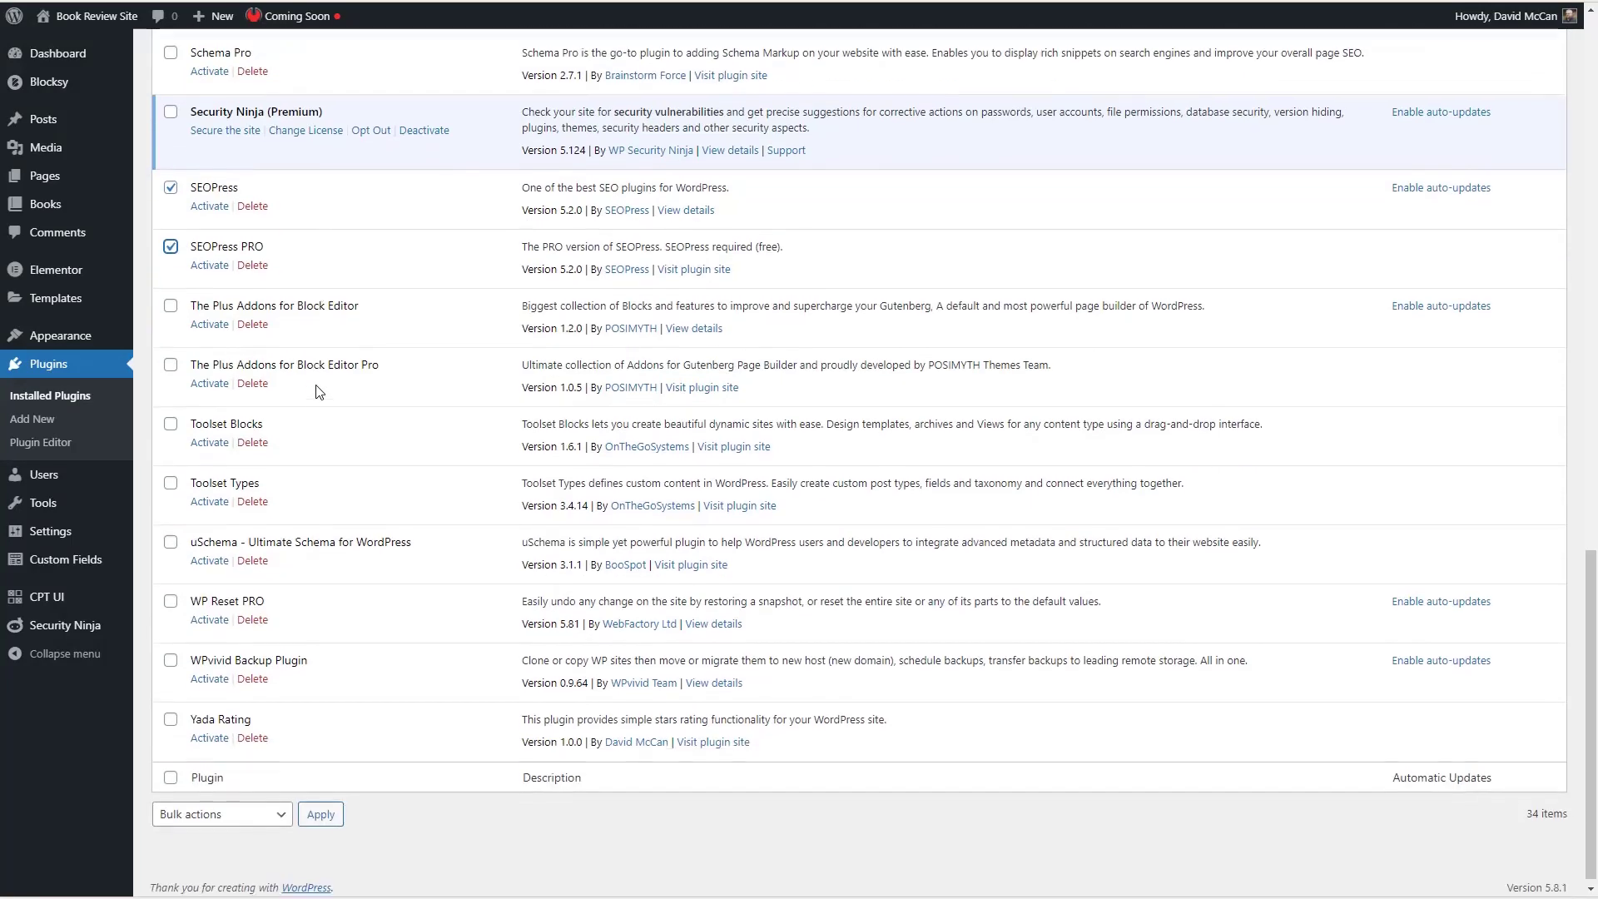
{"action": "scroll", "coordinate": [319, 392], "scroll_direction": "down", "scroll_amount": 1}
{"action": "left_click", "coordinate": [249, 807]}
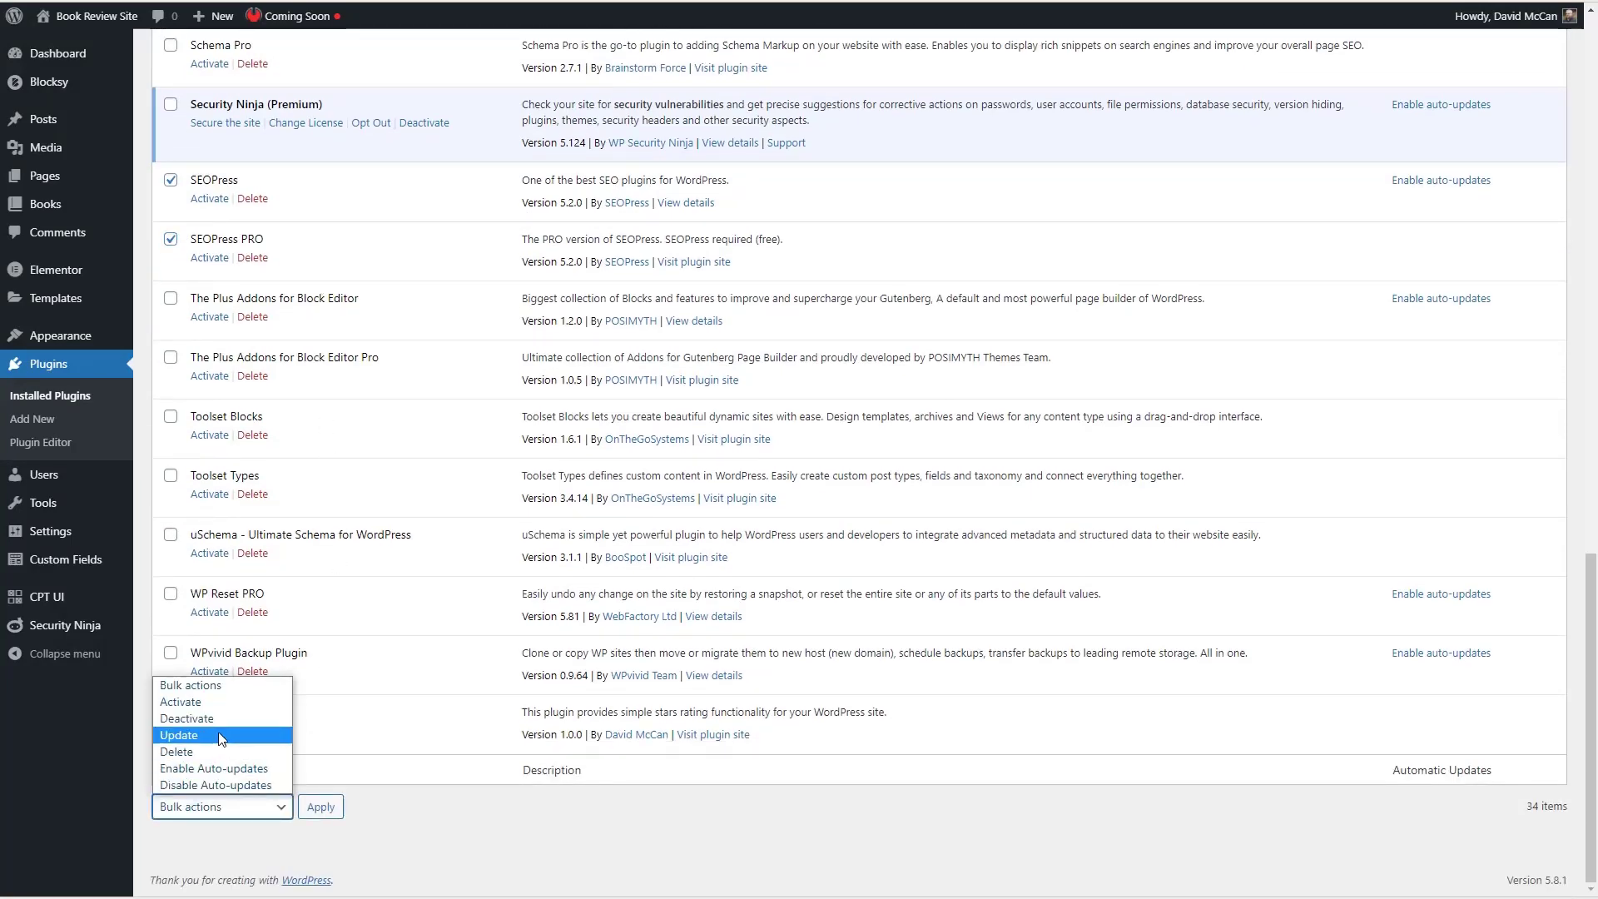
{"action": "left_click", "coordinate": [218, 701]}
{"action": "left_click", "coordinate": [320, 806]}
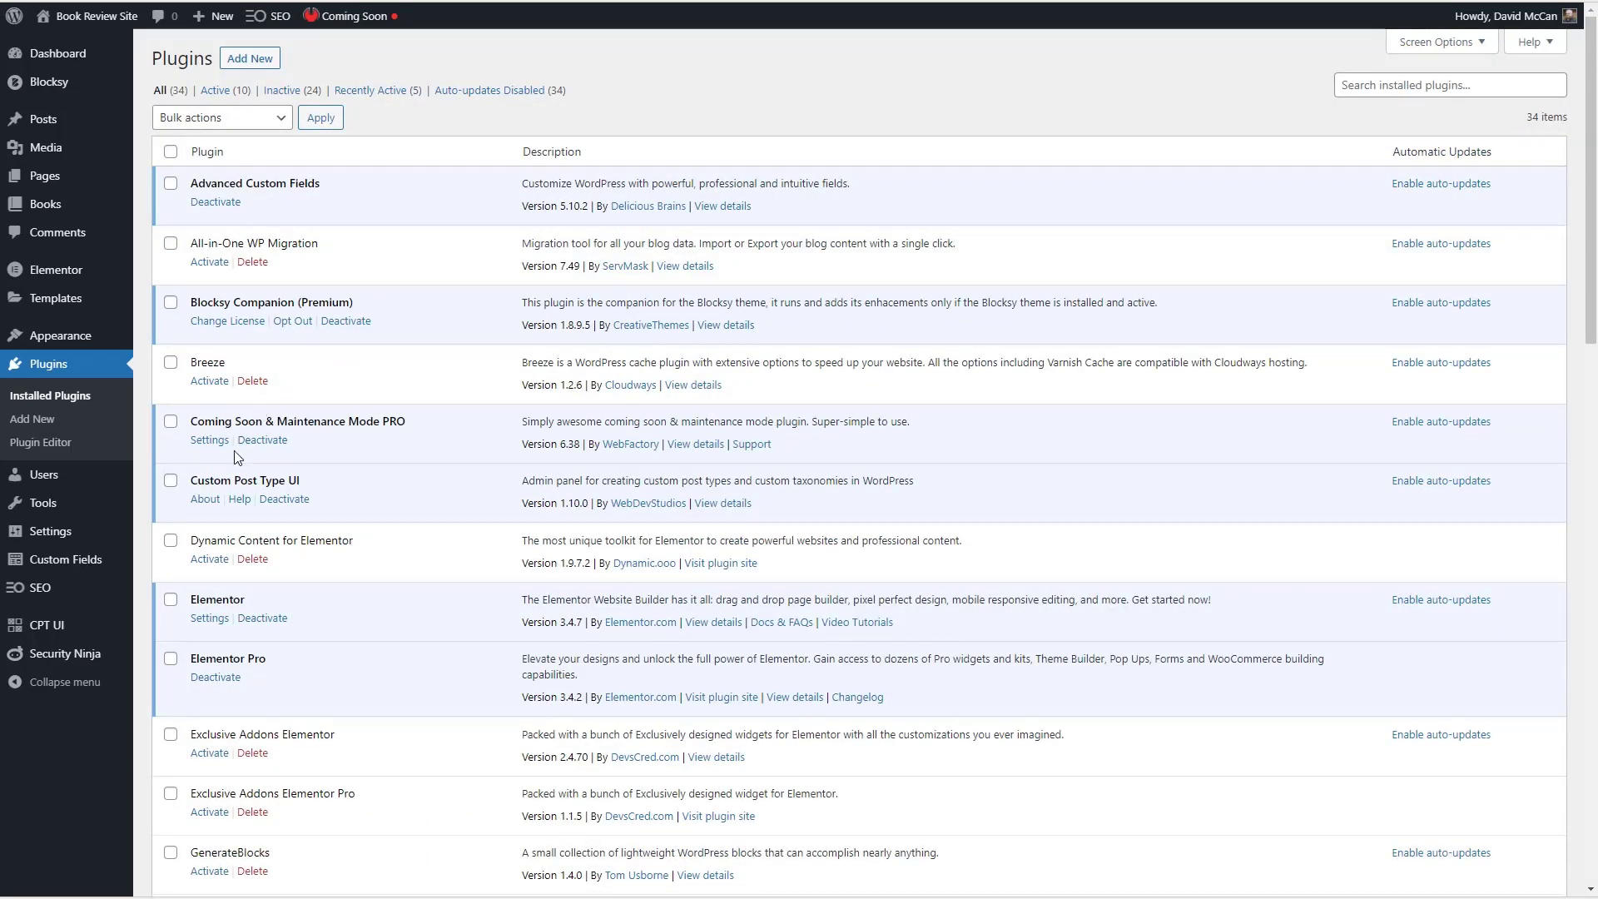
- Create a new SEOPress schema titled "Book Review Schema"
{"action": "mouse_move", "coordinate": [43, 594]}
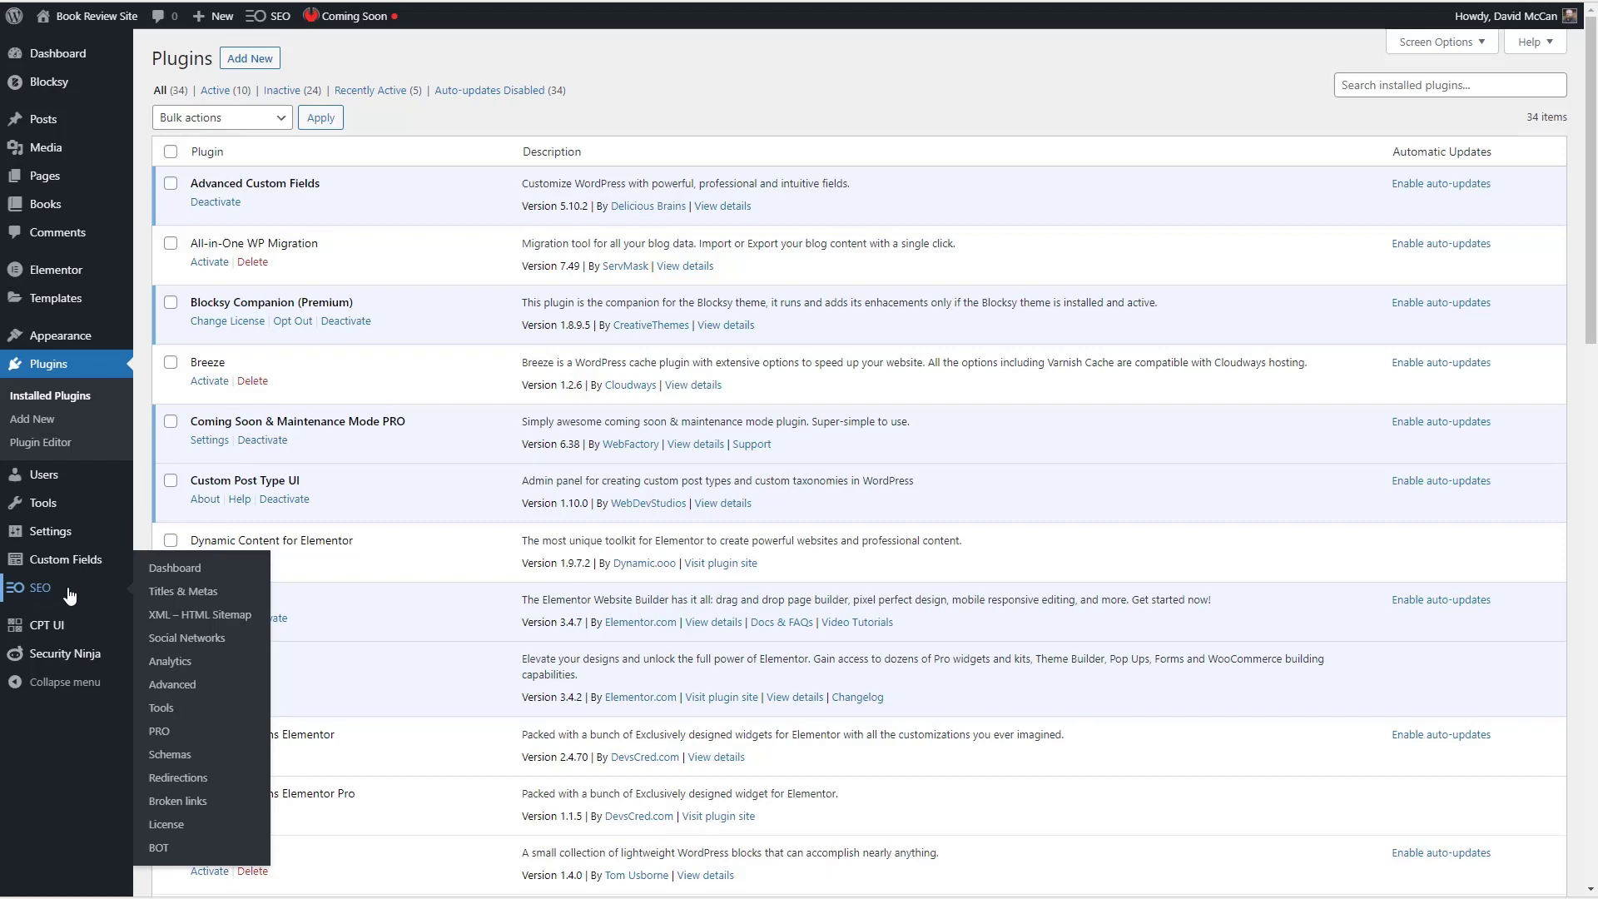
{"action": "left_click", "coordinate": [182, 759]}
{"action": "left_click", "coordinate": [747, 349]}
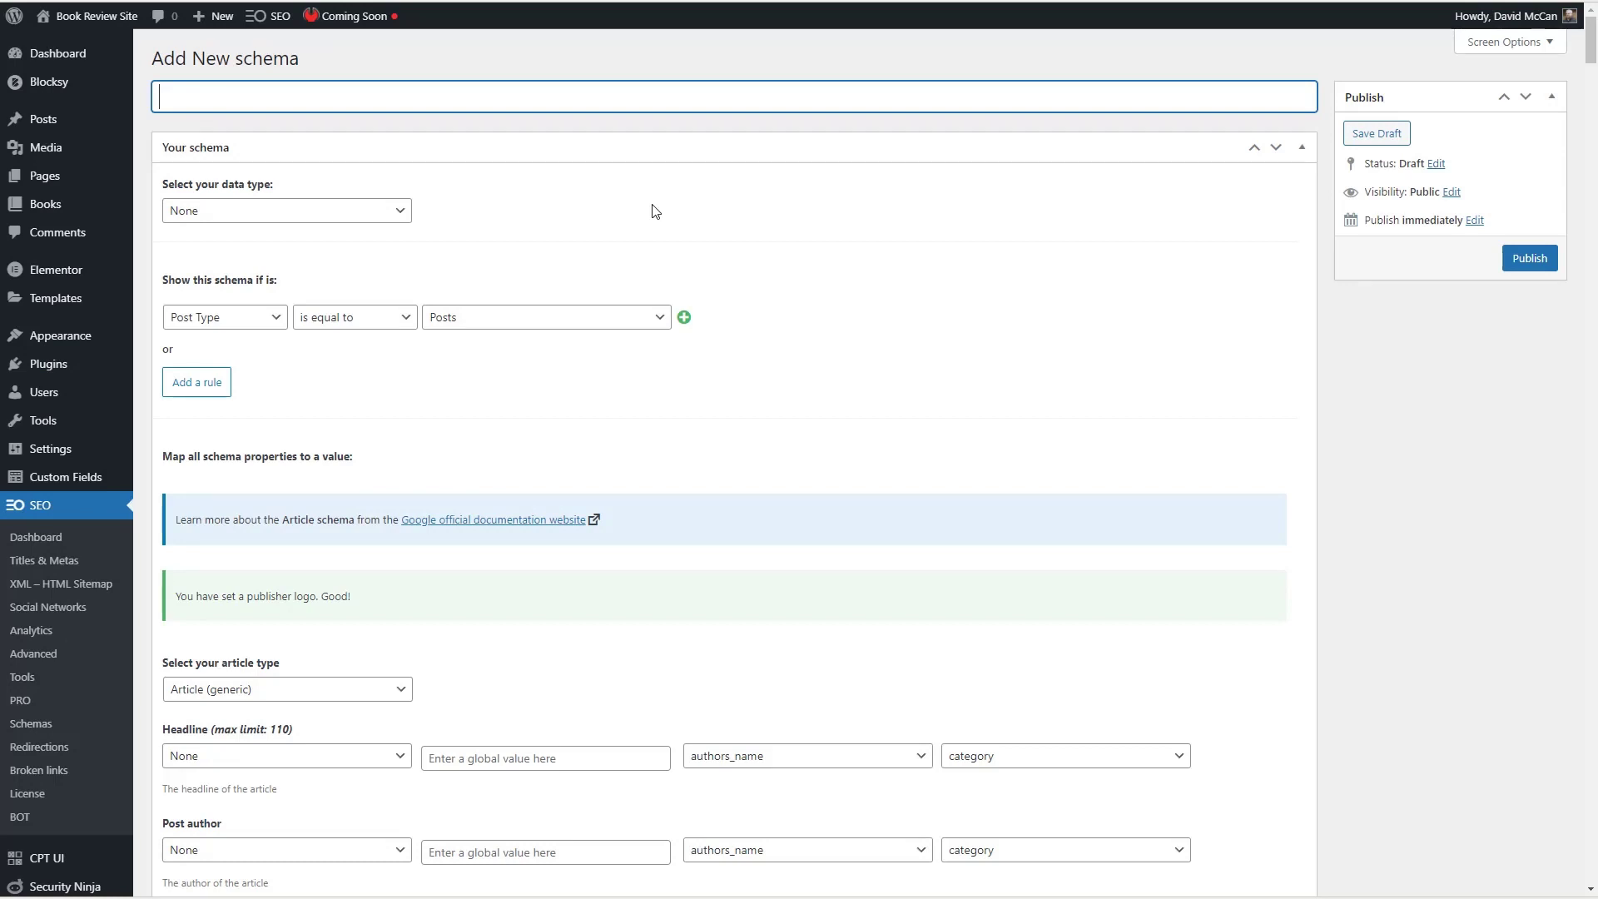
{"action": "type", "text": "Book Review Schema"}
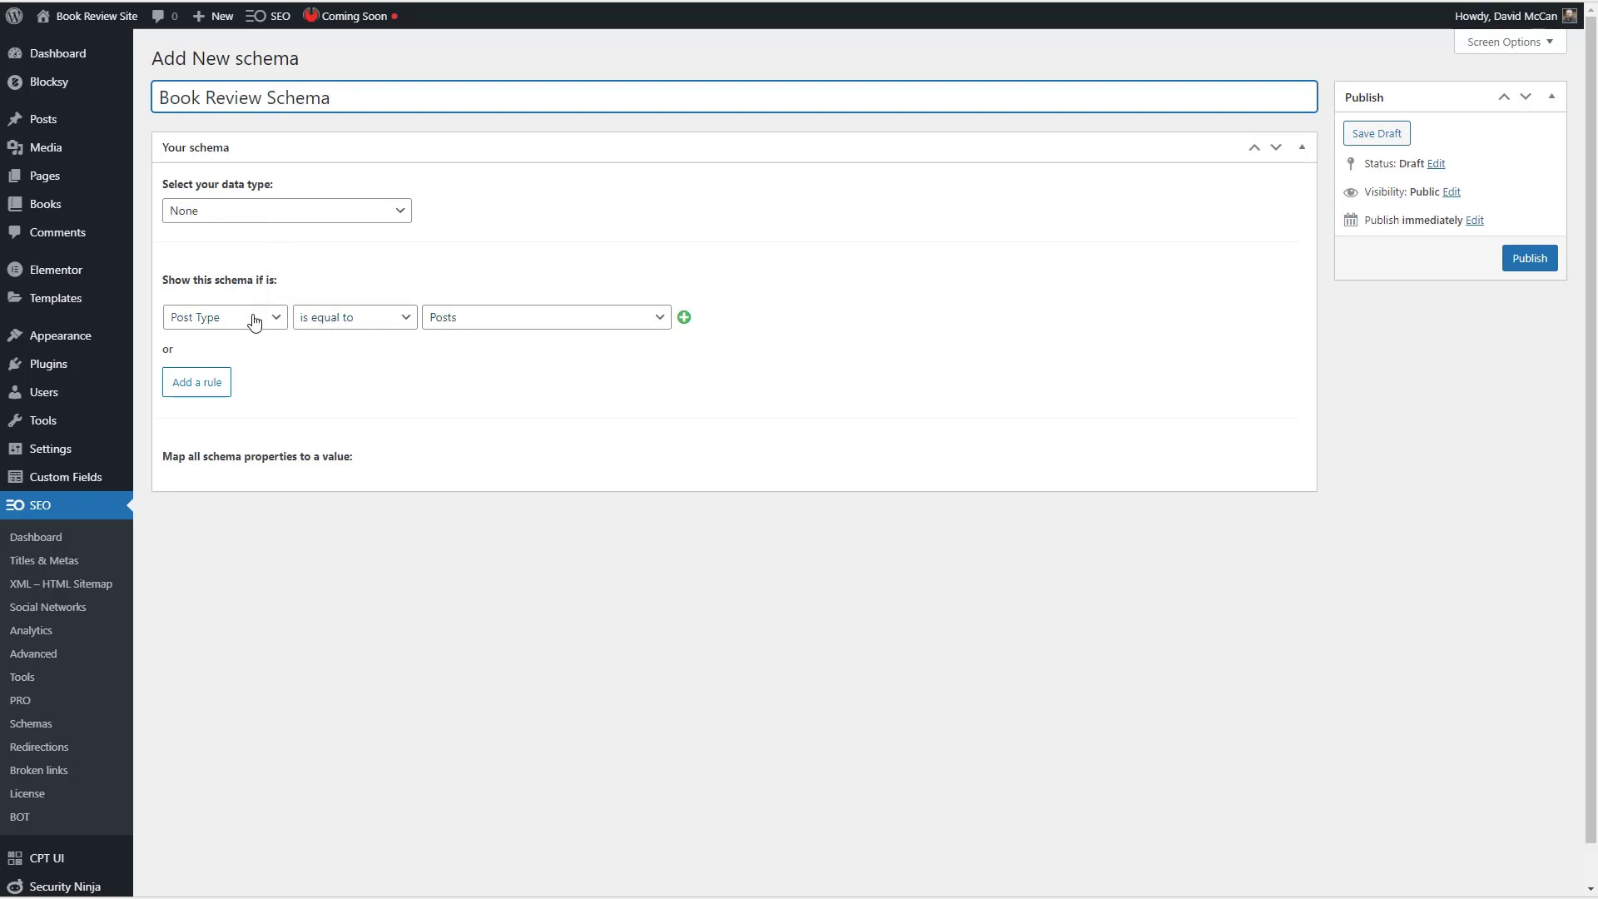
- Show the schema when Post Type is equal to Books and choose Review as its data type
{"action": "left_click", "coordinate": [507, 323]}
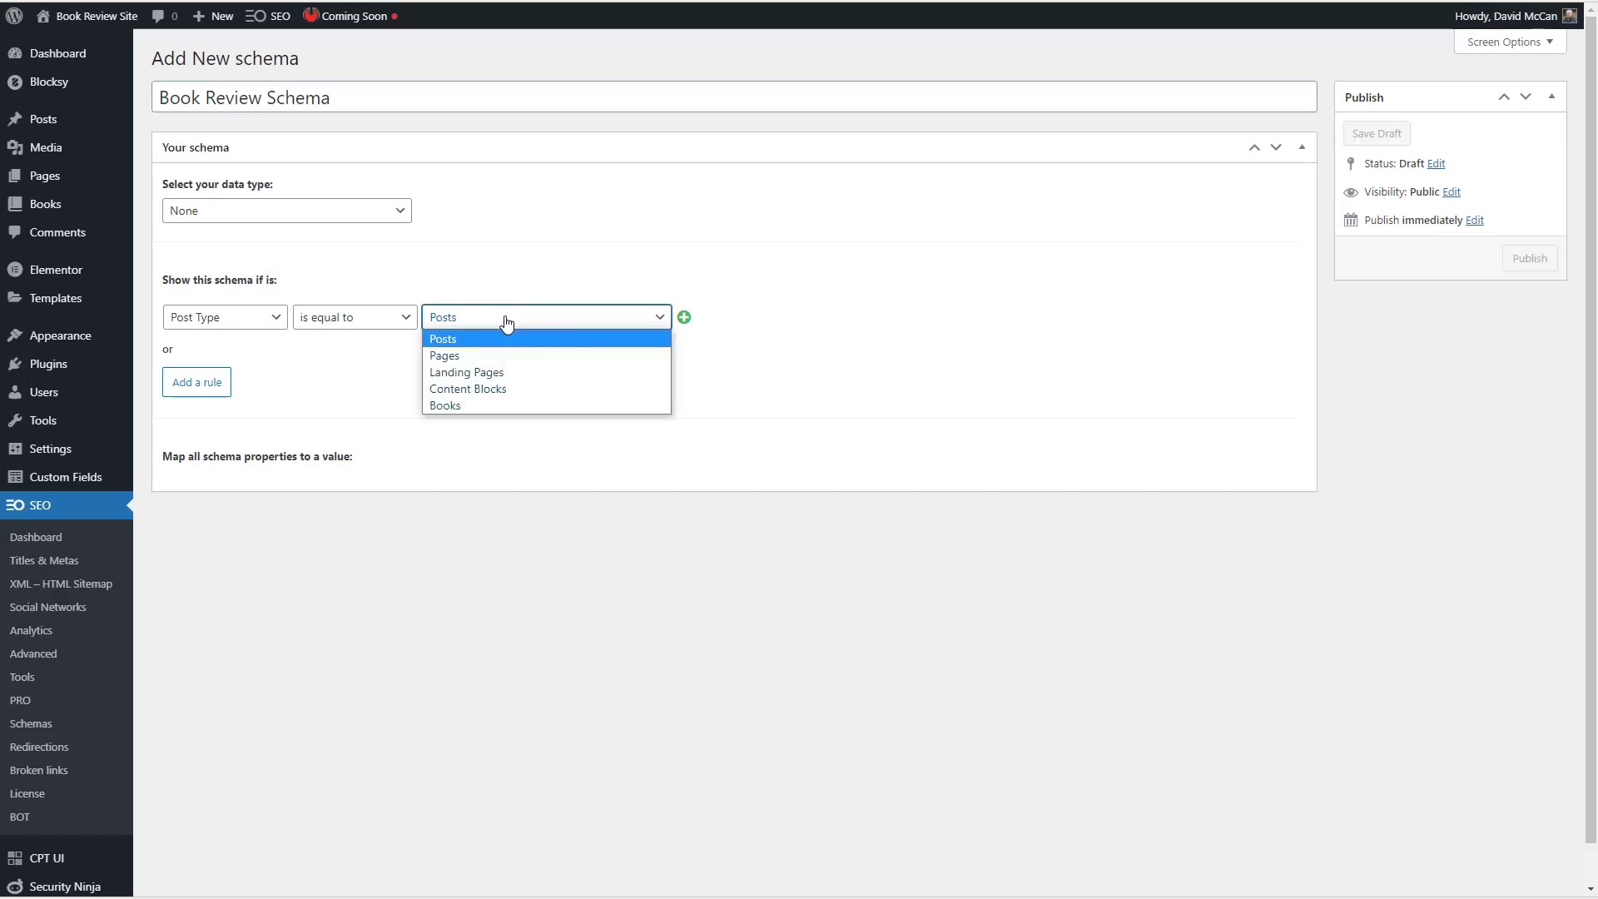
{"action": "left_click", "coordinate": [448, 406]}
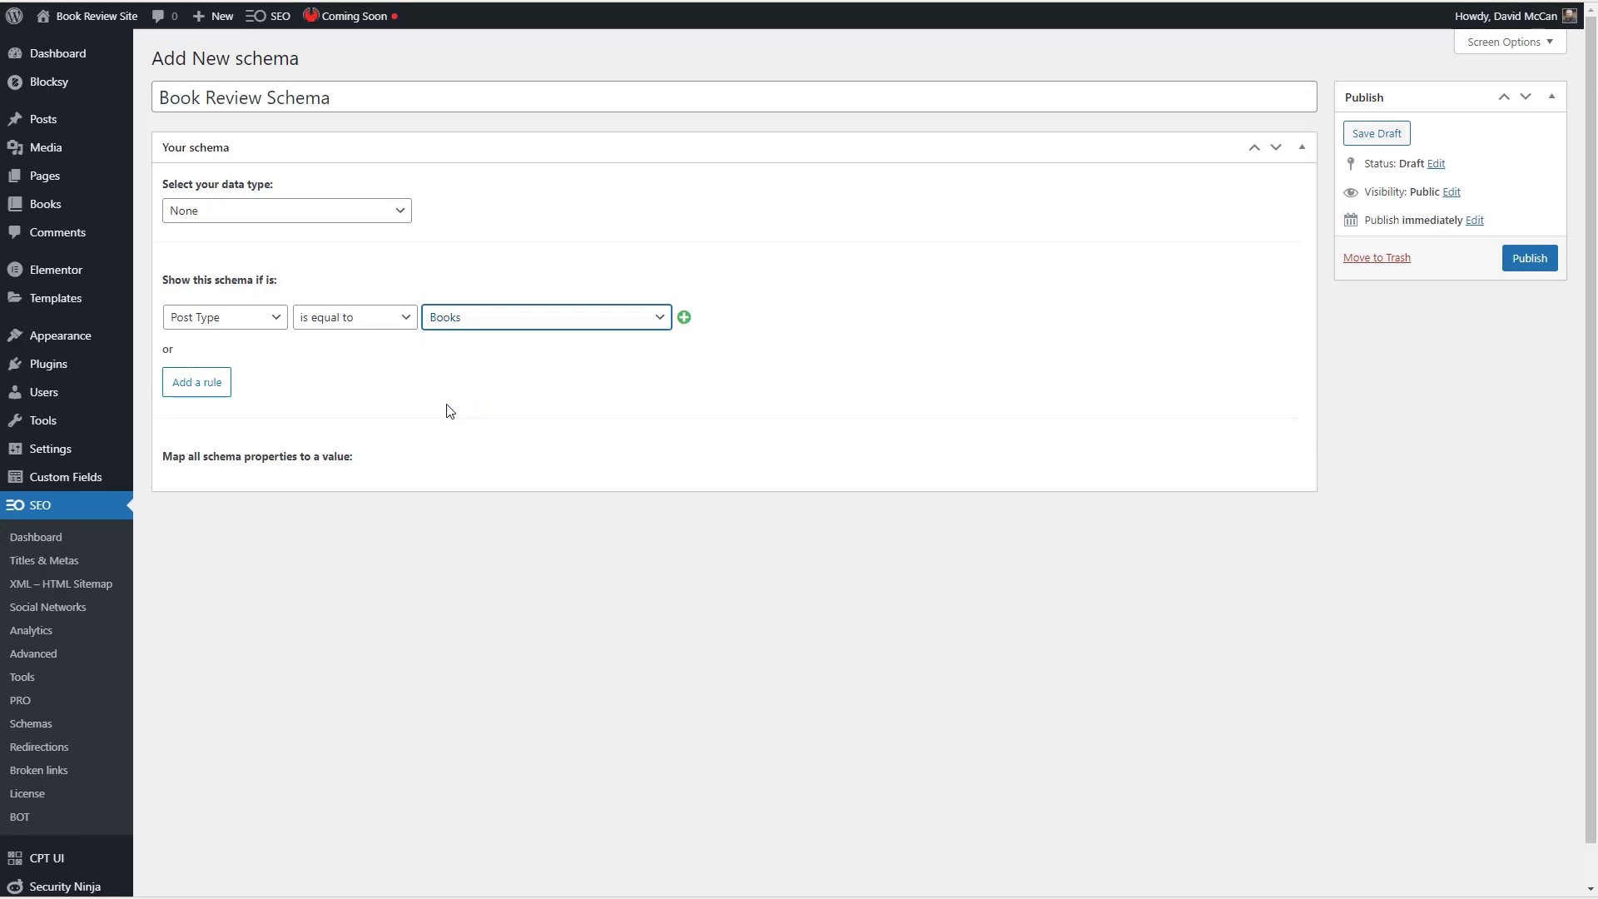
{"action": "left_click", "coordinate": [271, 213]}
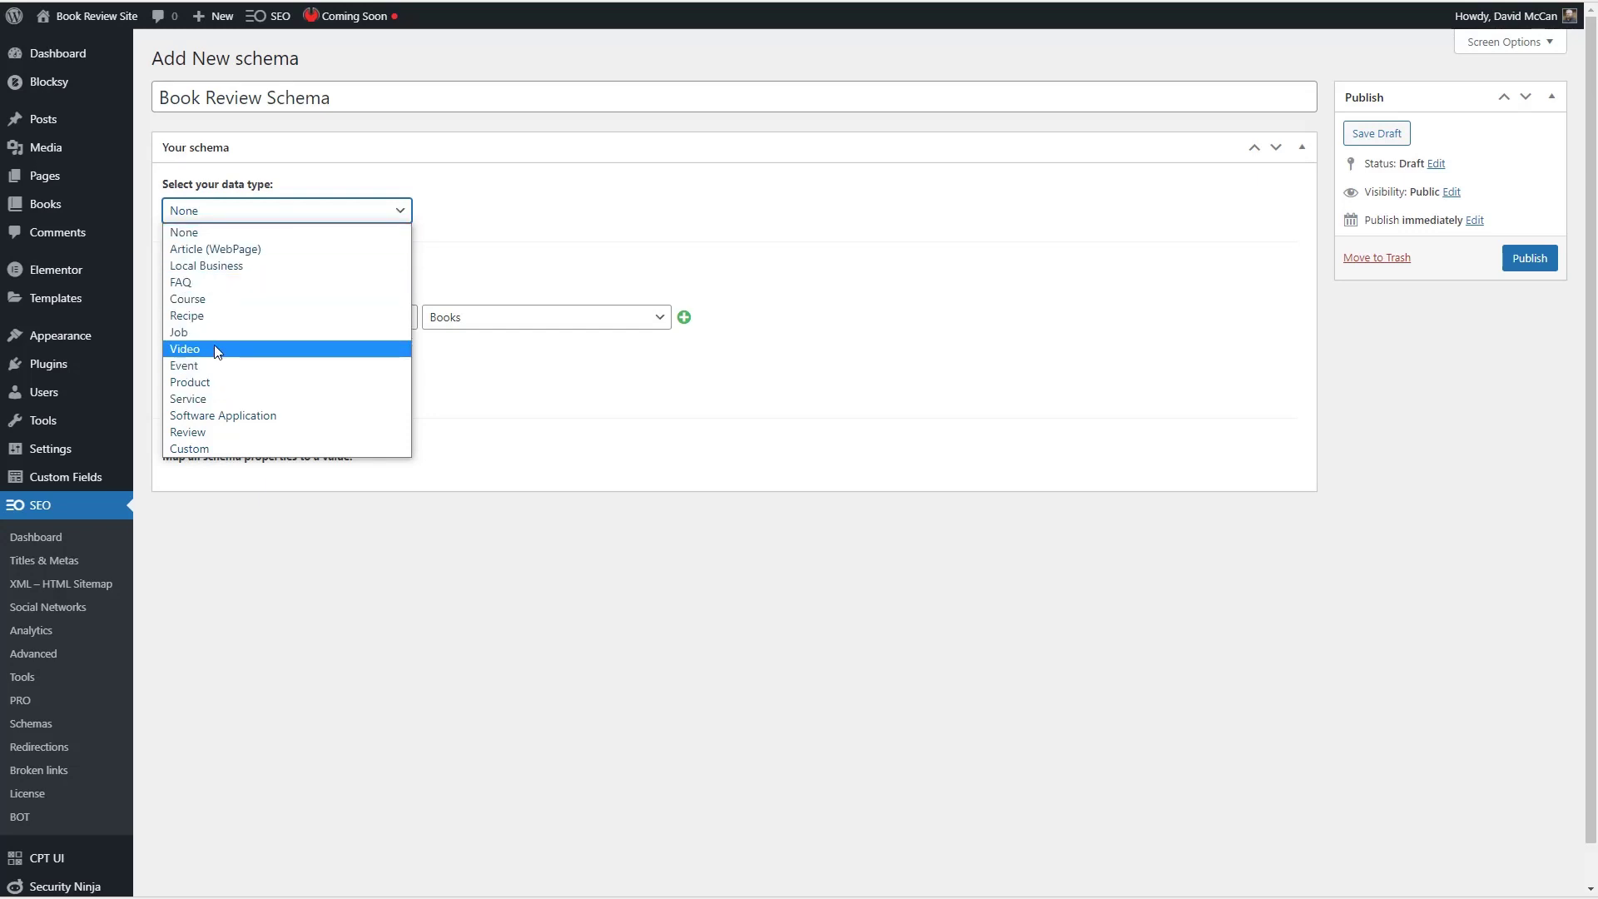
{"action": "left_click", "coordinate": [190, 432]}
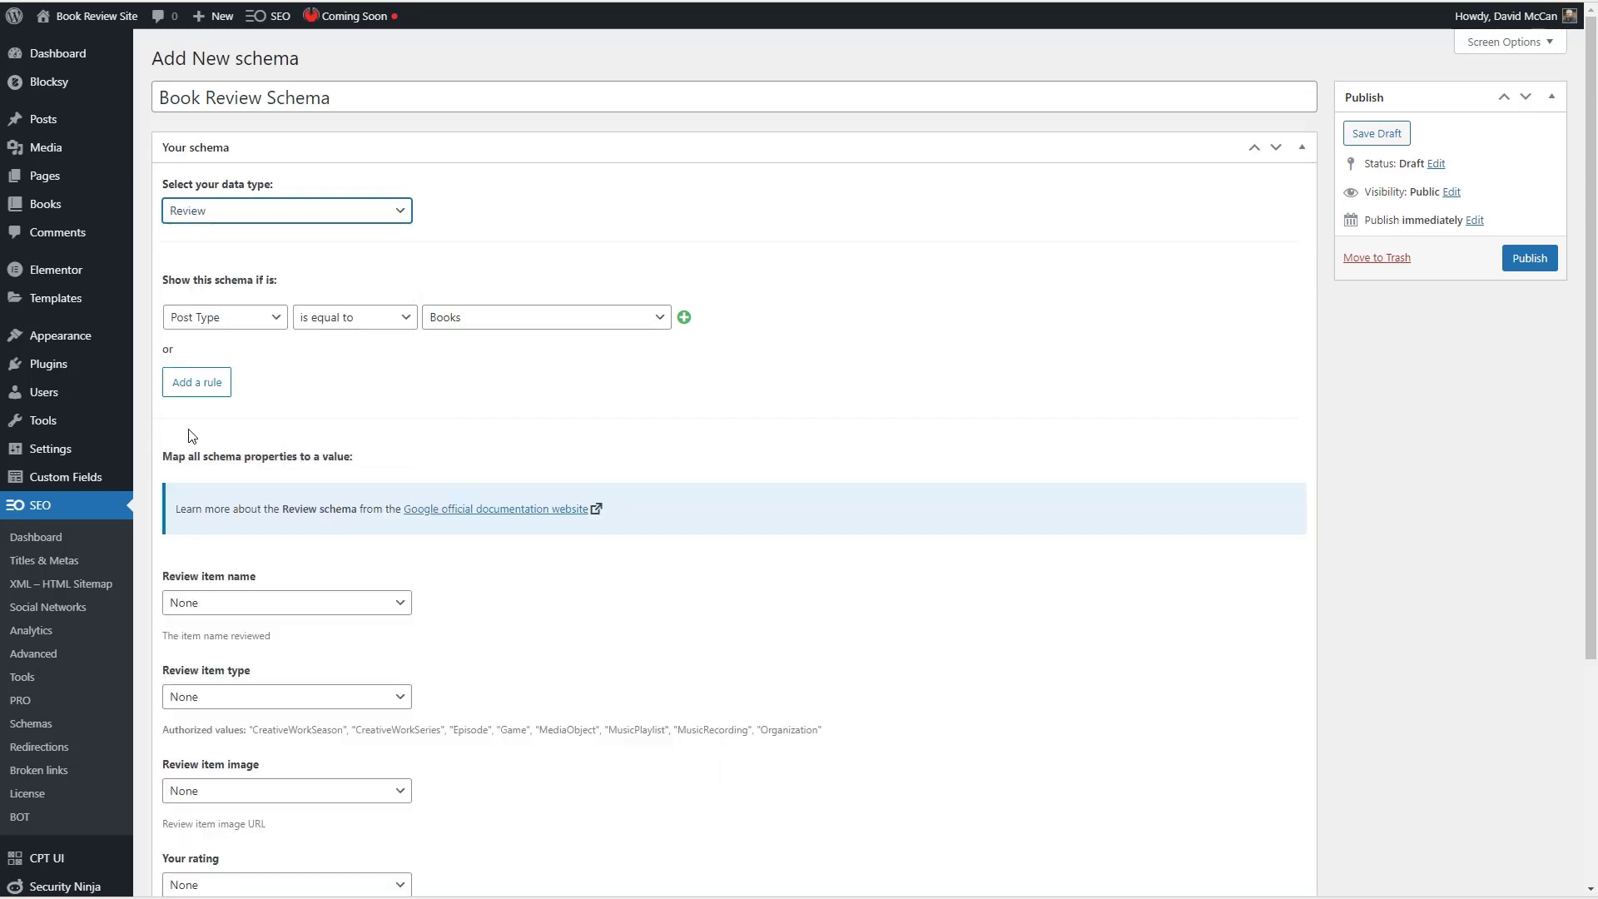
- Map the Review item name to the custom field book_title
{"action": "scroll", "coordinate": [413, 385], "scroll_direction": "down", "scroll_amount": 3}
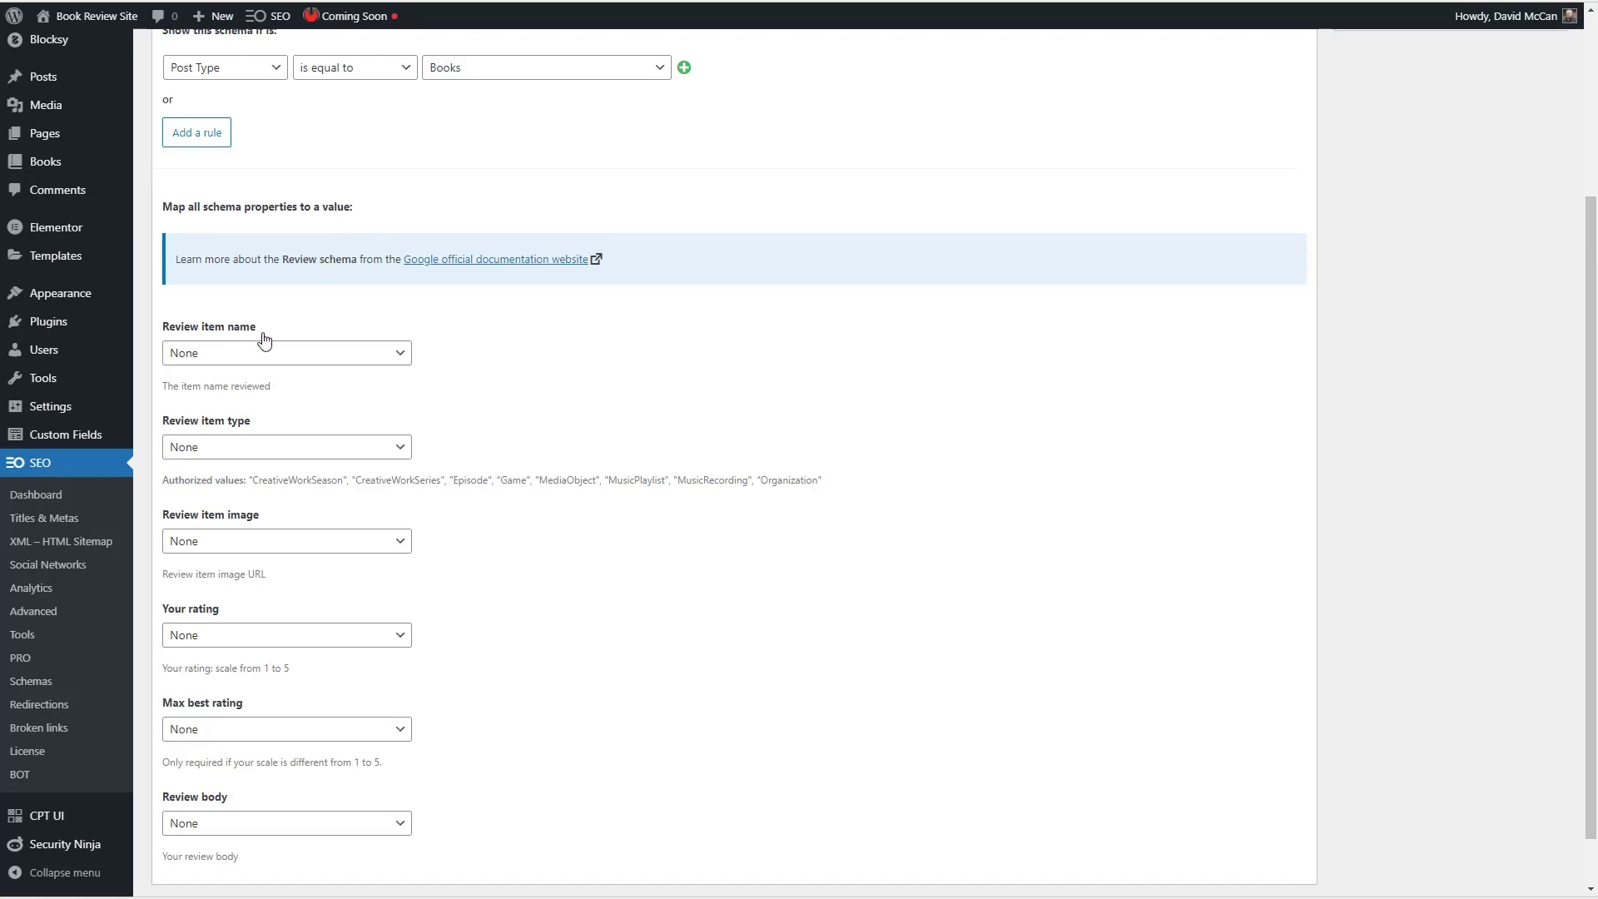
{"action": "left_click", "coordinate": [241, 347]}
{"action": "left_click_drag", "start_coordinate": [481, 427], "coordinate": [484, 547]}
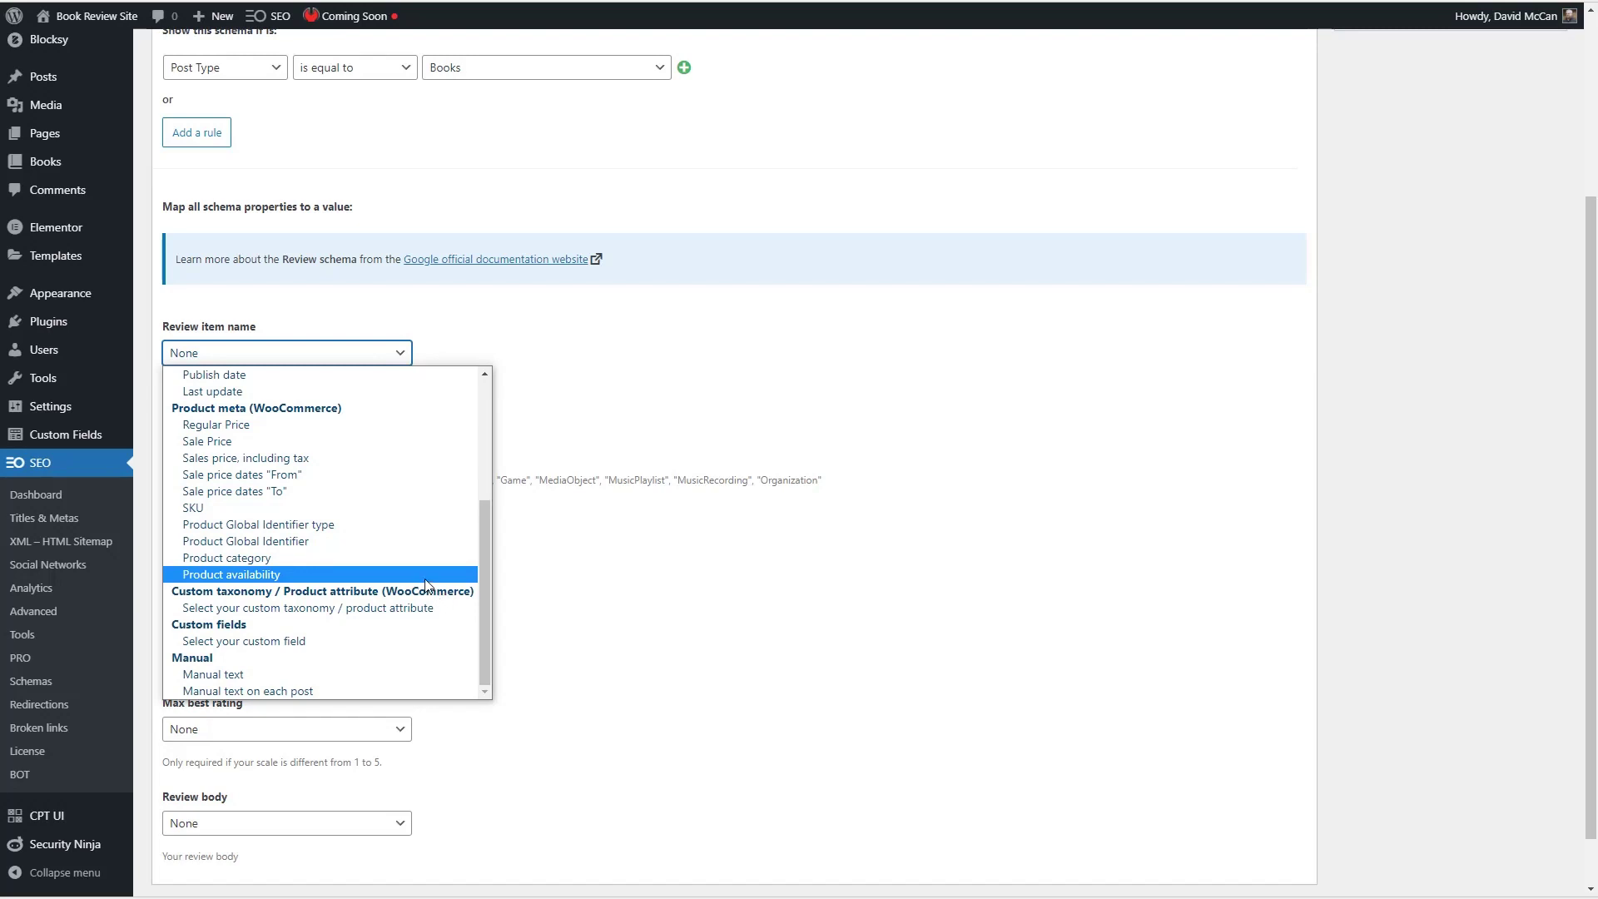
{"action": "left_click", "coordinate": [243, 641]}
{"action": "left_click", "coordinate": [582, 353]}
{"action": "mouse_move", "coordinate": [710, 416]}
{"action": "left_mouse_down"}
{"action": "mouse_move", "coordinate": [707, 463]}
{"action": "mouse_move", "coordinate": [712, 401]}
{"action": "left_mouse_up"}
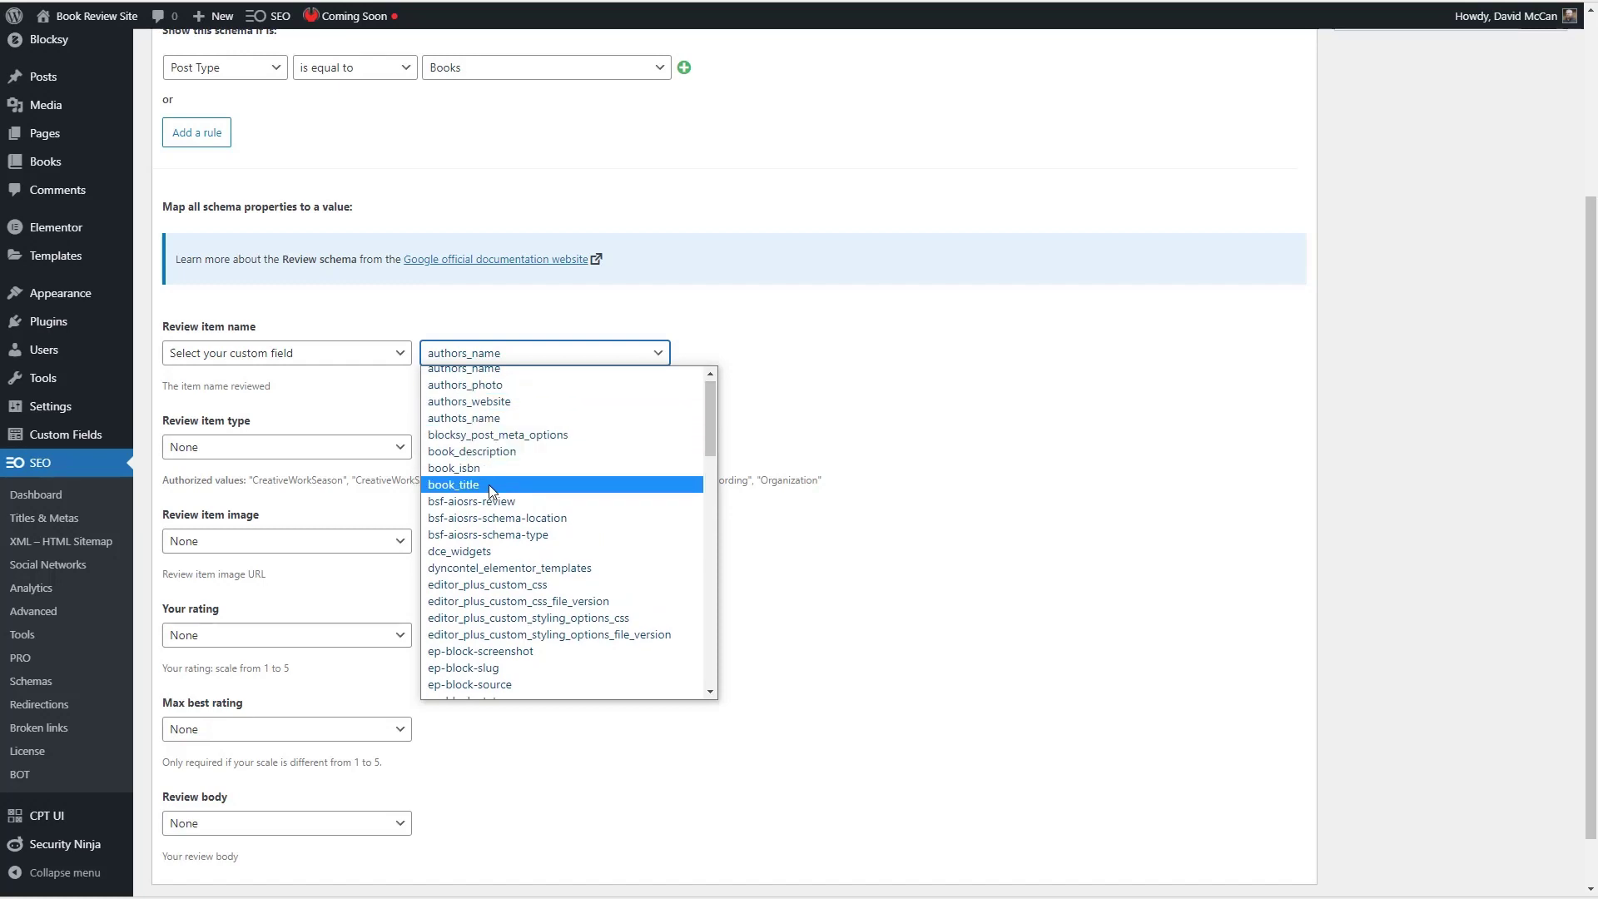
{"action": "left_click", "coordinate": [516, 484]}
- Map the Review item type to the manual text "Book" and the Review item image to Featured image / Product image
{"action": "left_click", "coordinate": [254, 455]}
{"action": "mouse_move", "coordinate": [485, 500]}
{"action": "left_mouse_down"}
{"action": "mouse_move", "coordinate": [514, 629]}
{"action": "mouse_move", "coordinate": [499, 511]}
{"action": "left_mouse_up"}
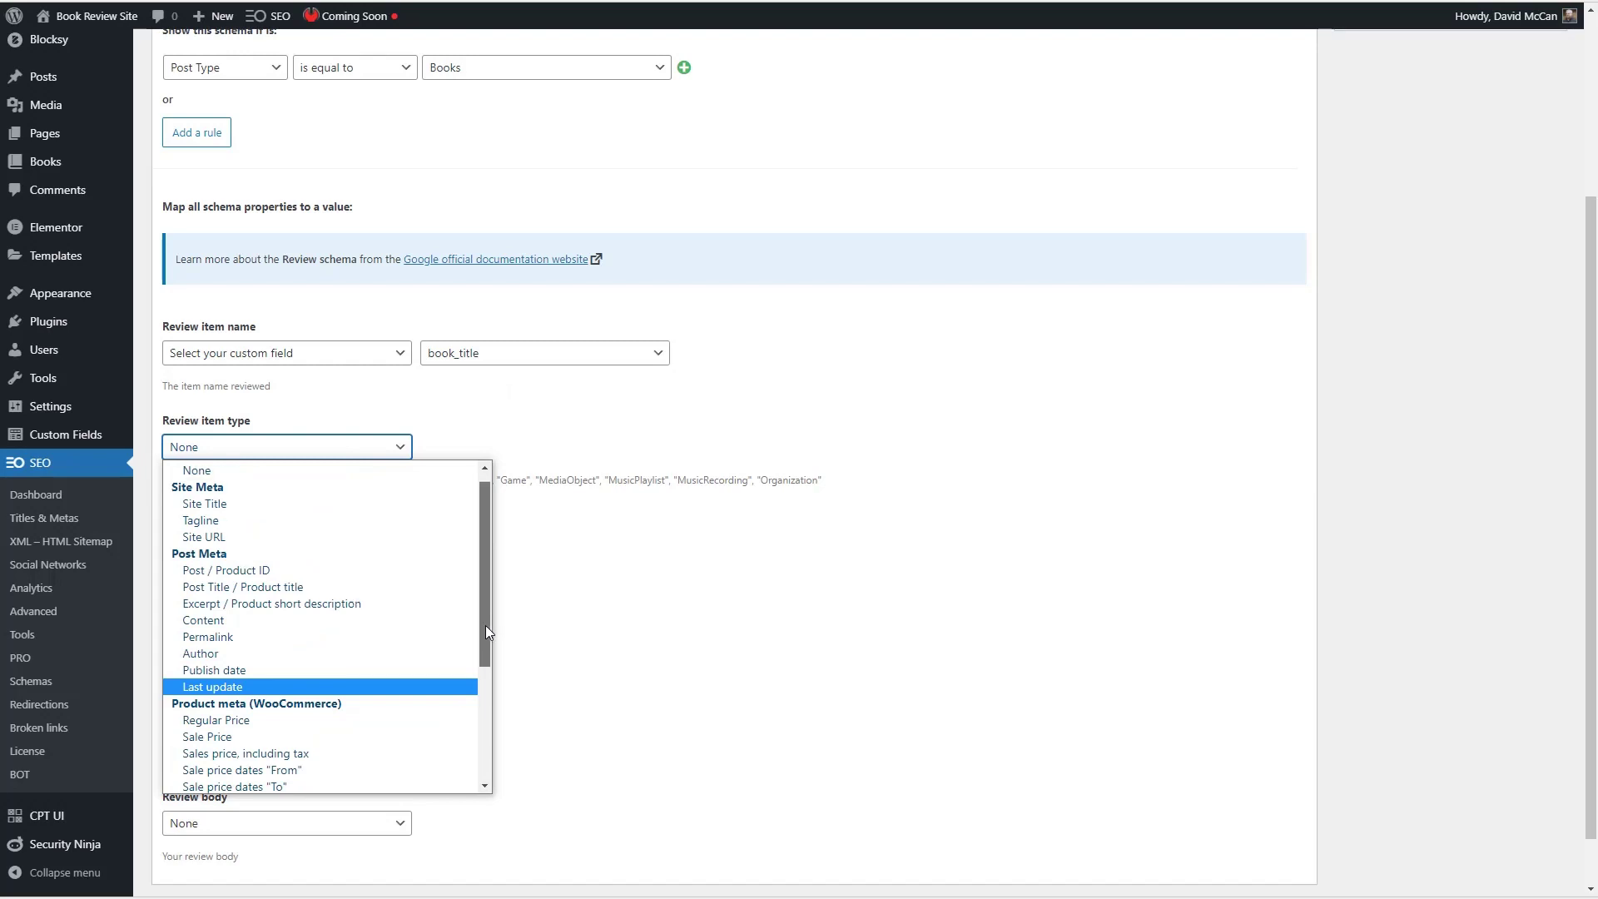
{"action": "scroll", "coordinate": [486, 626], "scroll_direction": "up", "scroll_amount": 1}
{"action": "scroll", "coordinate": [482, 596], "scroll_direction": "down", "scroll_amount": 1}
{"action": "left_click_drag", "start_coordinate": [483, 599], "coordinate": [495, 703]}
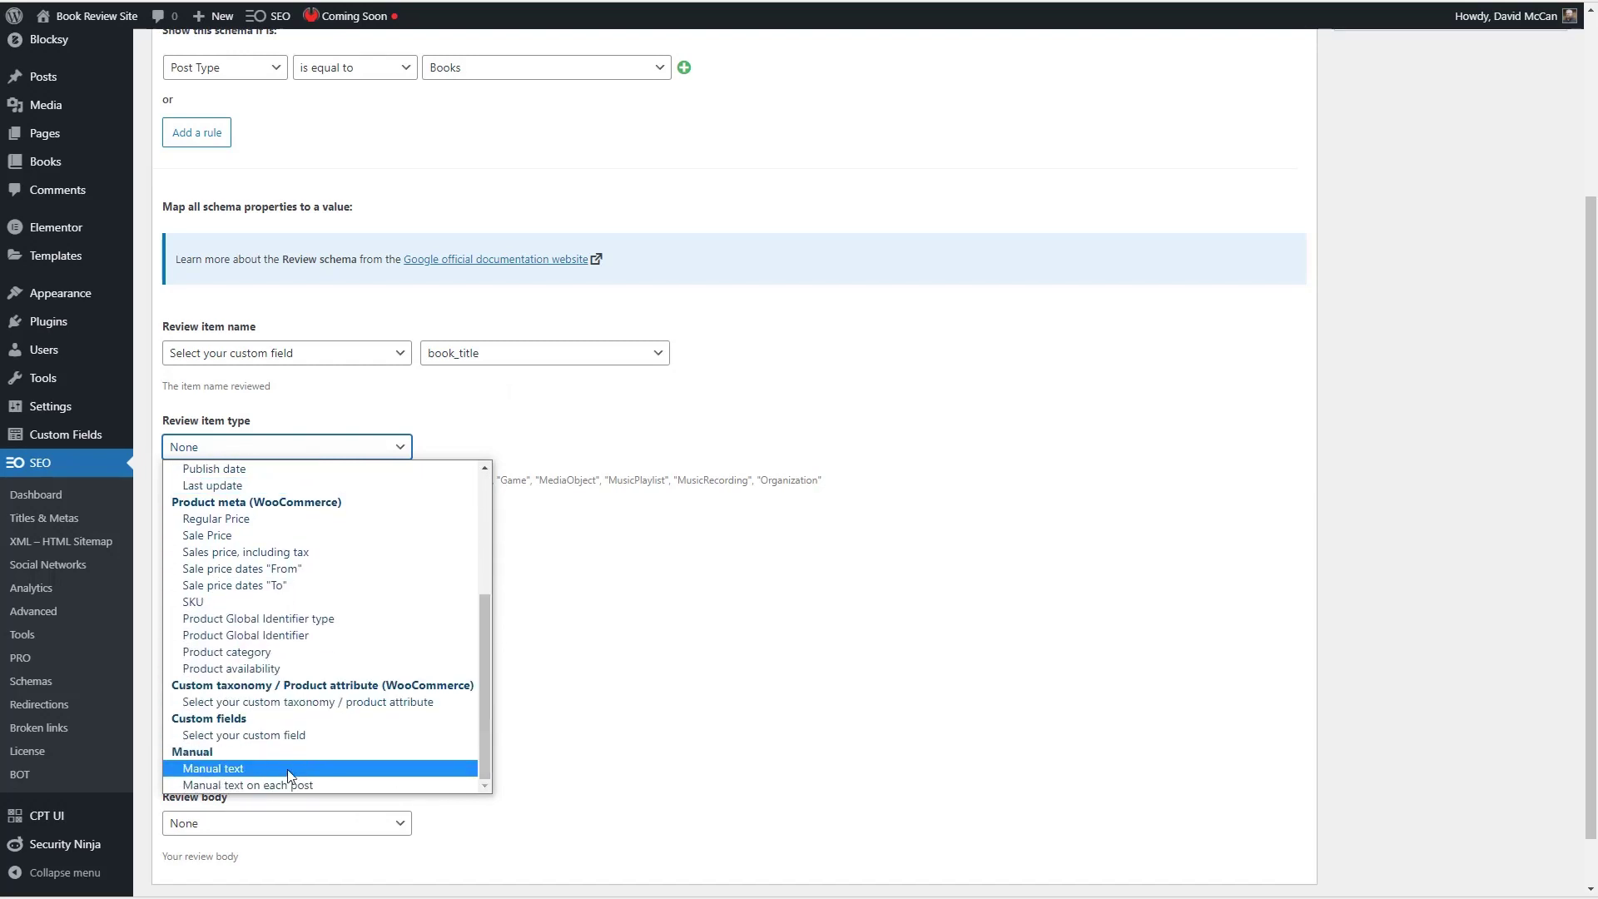
{"action": "left_click", "coordinate": [249, 767]}
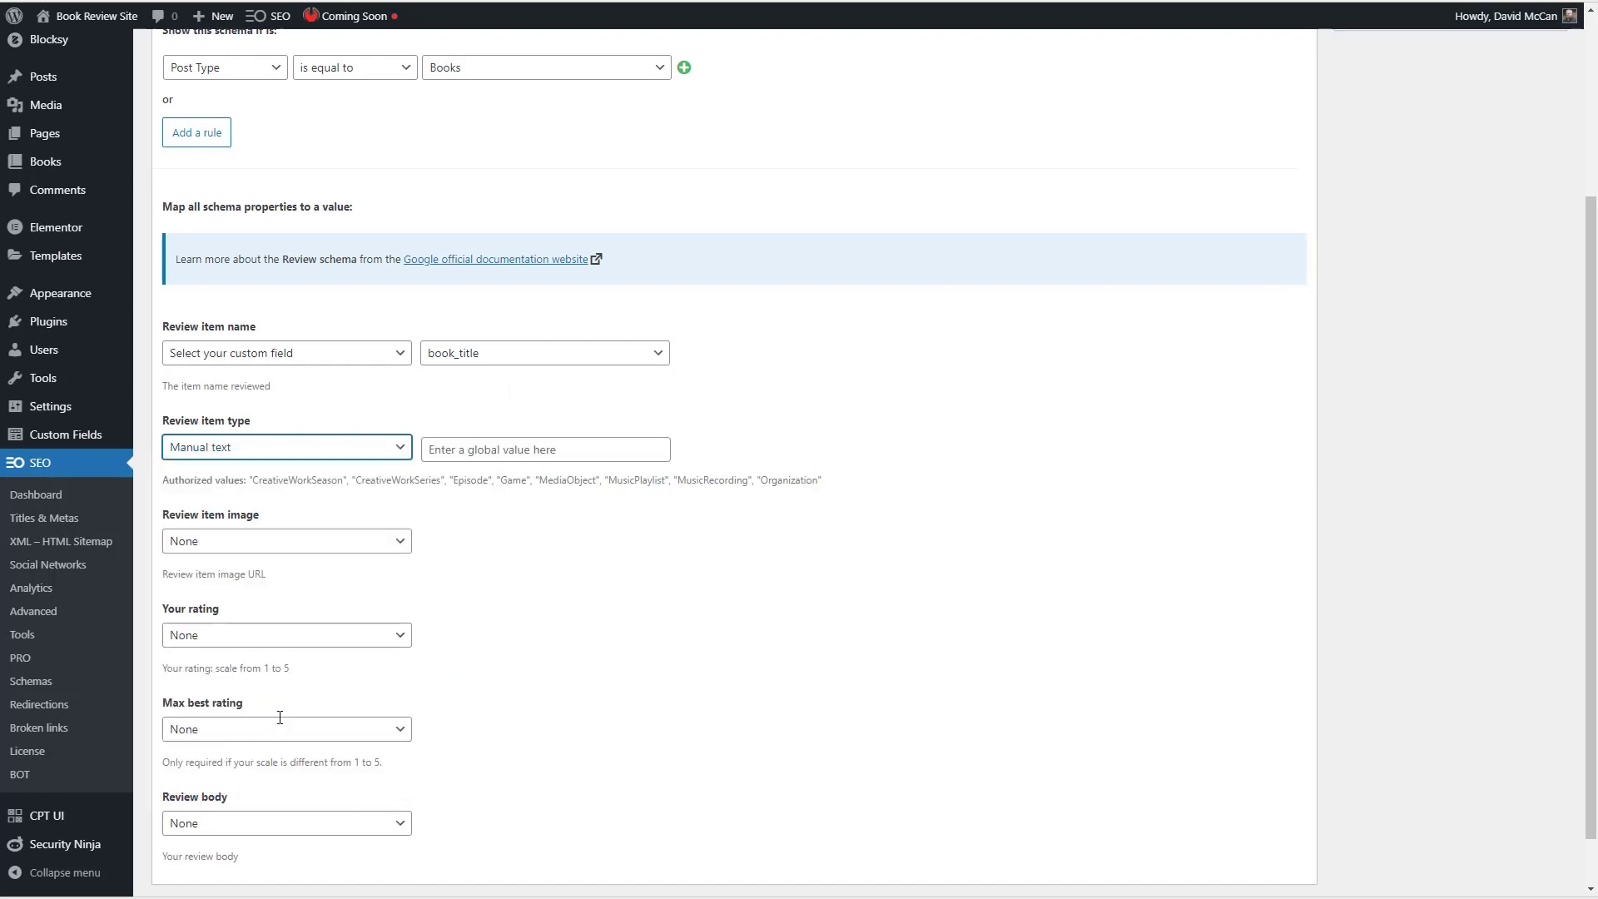
{"action": "left_click", "coordinate": [459, 450]}
{"action": "type", "text": "Book"}
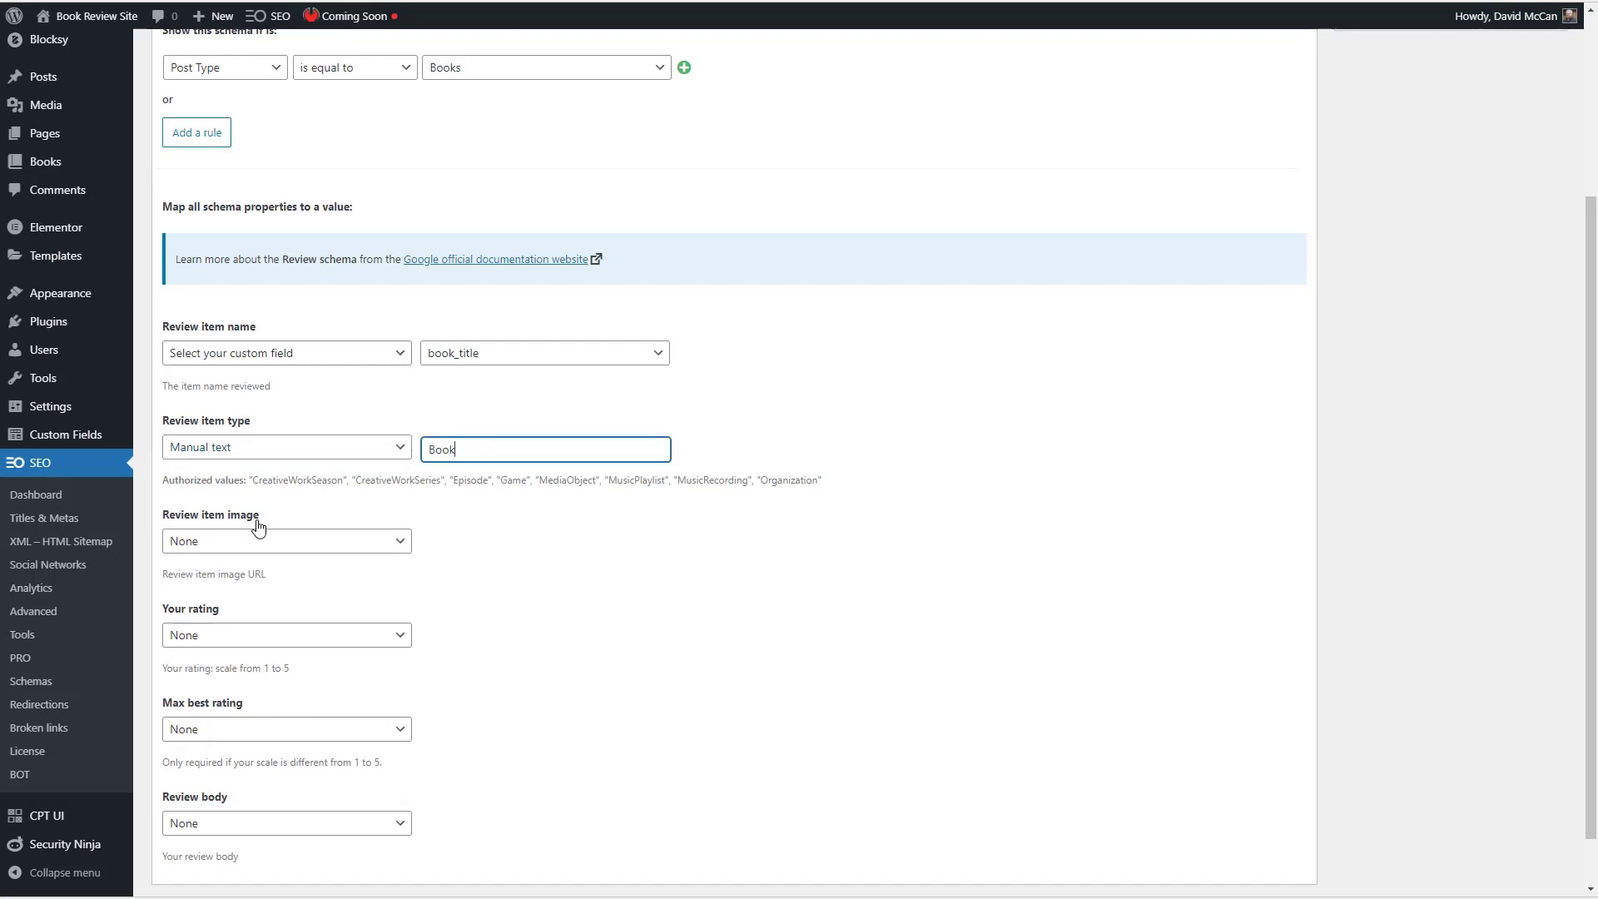
{"action": "left_click", "coordinate": [292, 542]}
{"action": "left_click", "coordinate": [318, 647]}
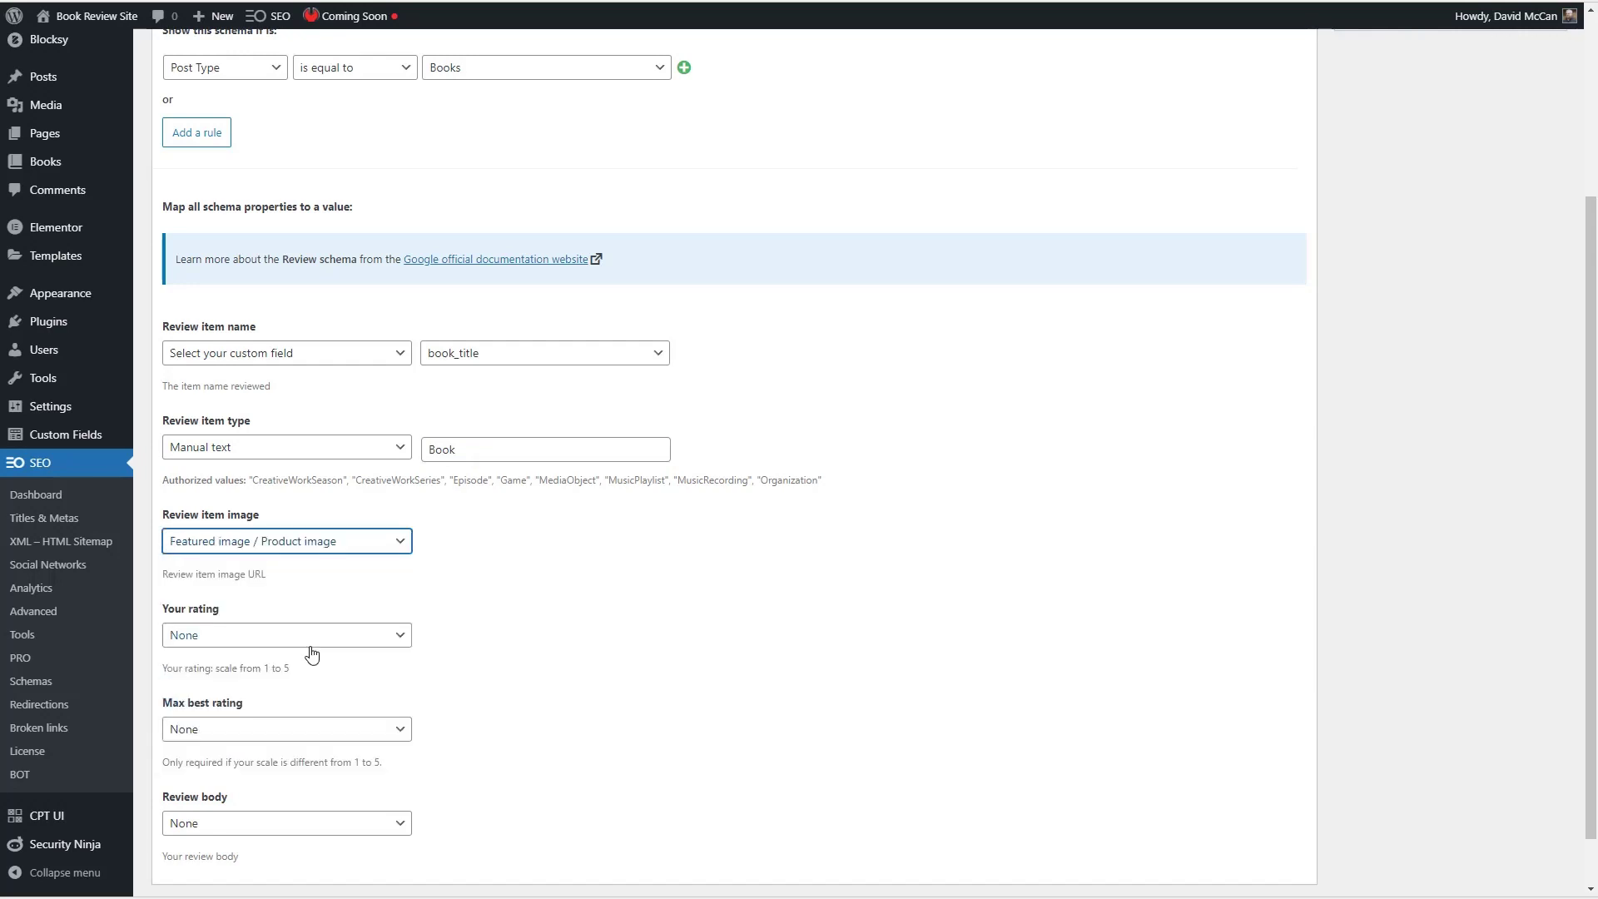
- Map Your rating in the Review schema to the custom field reviewer_rating
{"action": "left_click", "coordinate": [314, 635]}
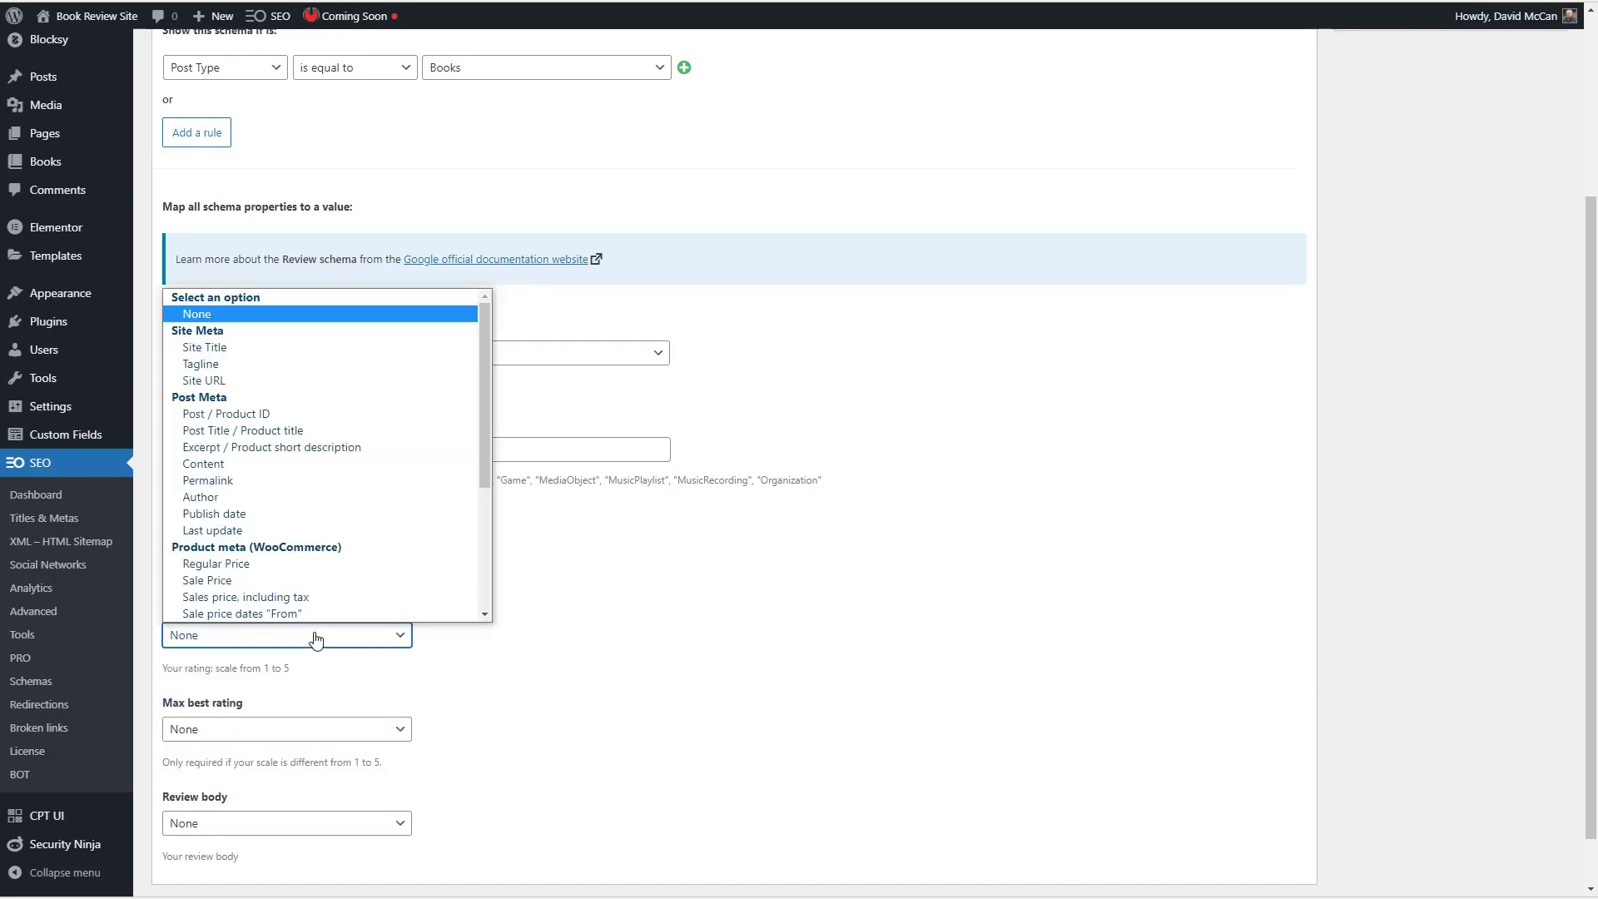
{"action": "scroll", "coordinate": [448, 590], "scroll_direction": "down", "scroll_amount": 1}
{"action": "left_click_drag", "start_coordinate": [487, 481], "coordinate": [482, 586]}
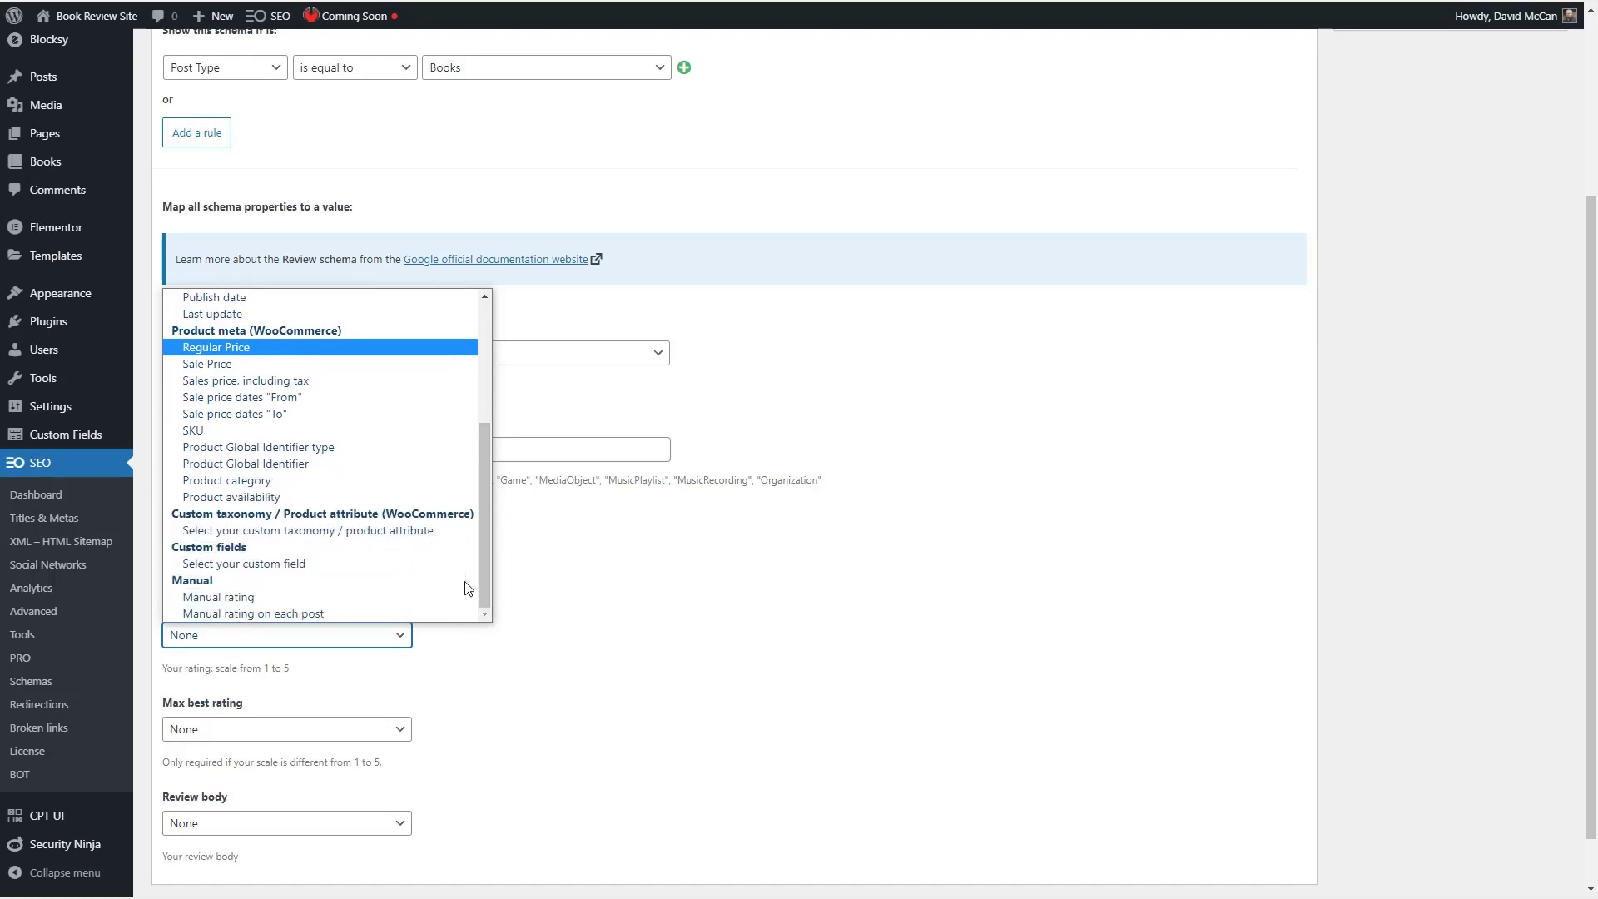
{"action": "left_click", "coordinate": [301, 568]}
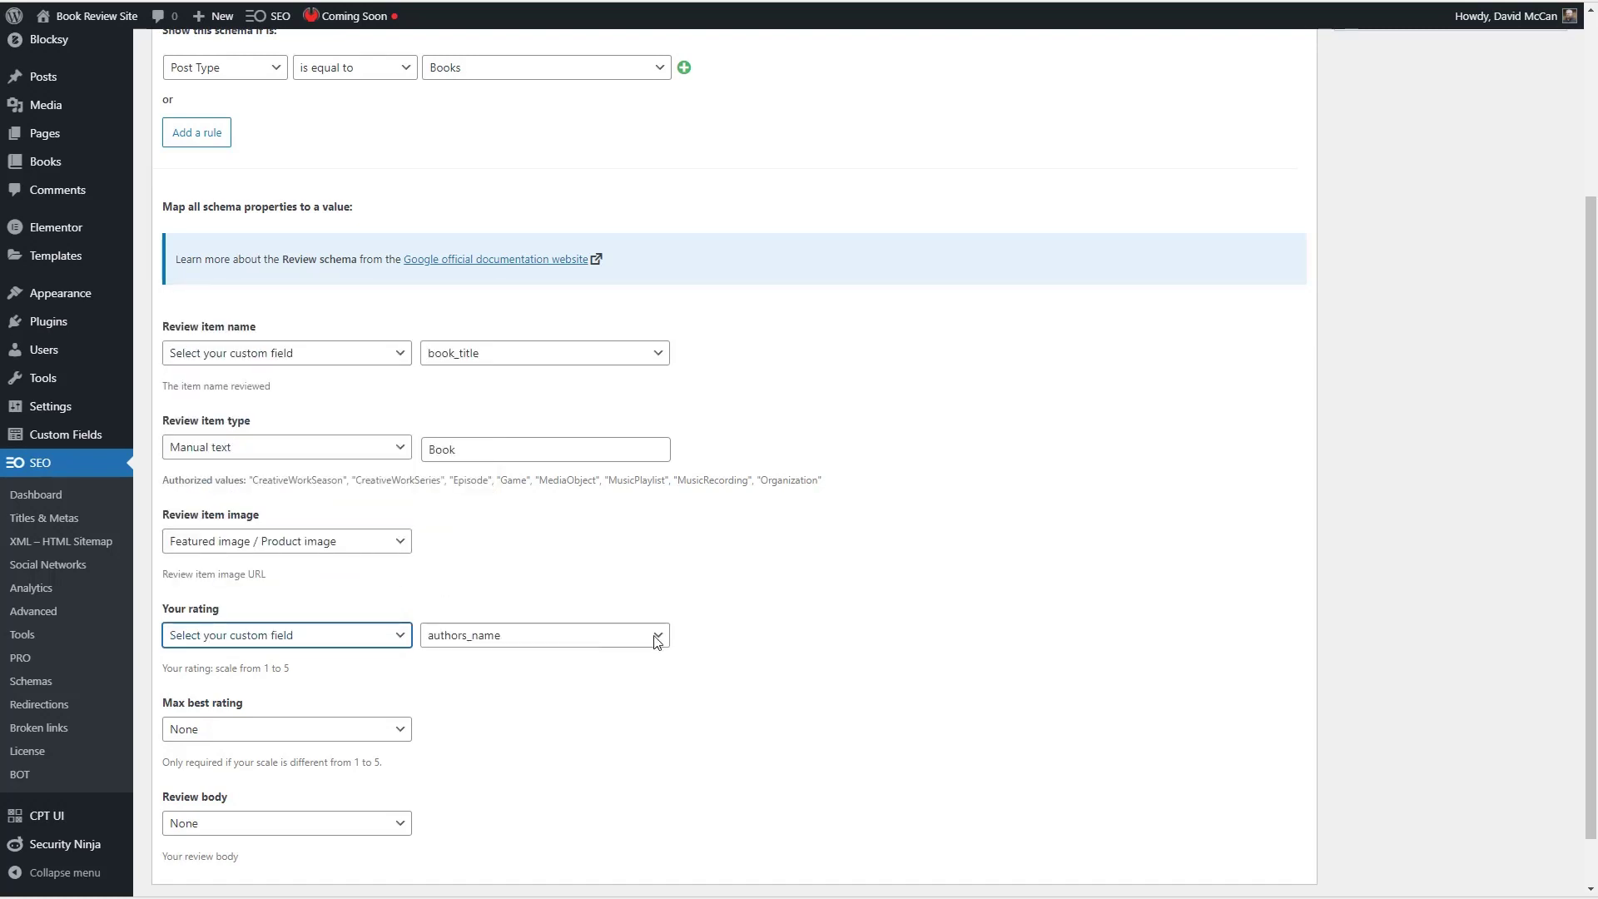
{"action": "left_click", "coordinate": [624, 637]}
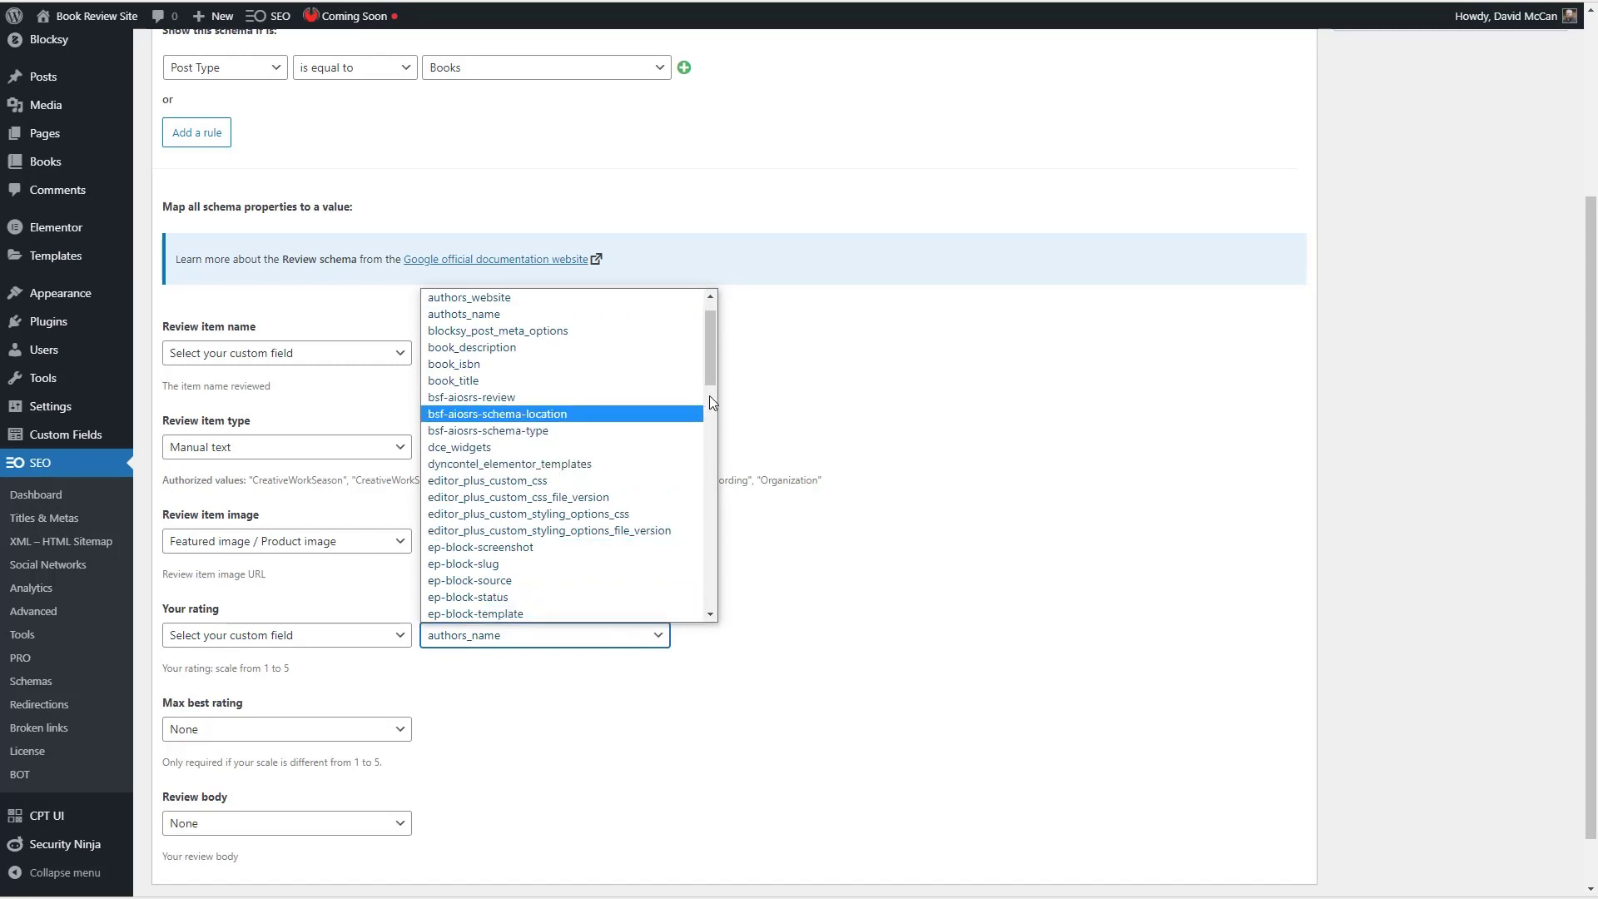
{"action": "left_click_drag", "start_coordinate": [707, 351], "coordinate": [704, 563]}
{"action": "left_click", "coordinate": [633, 501]}
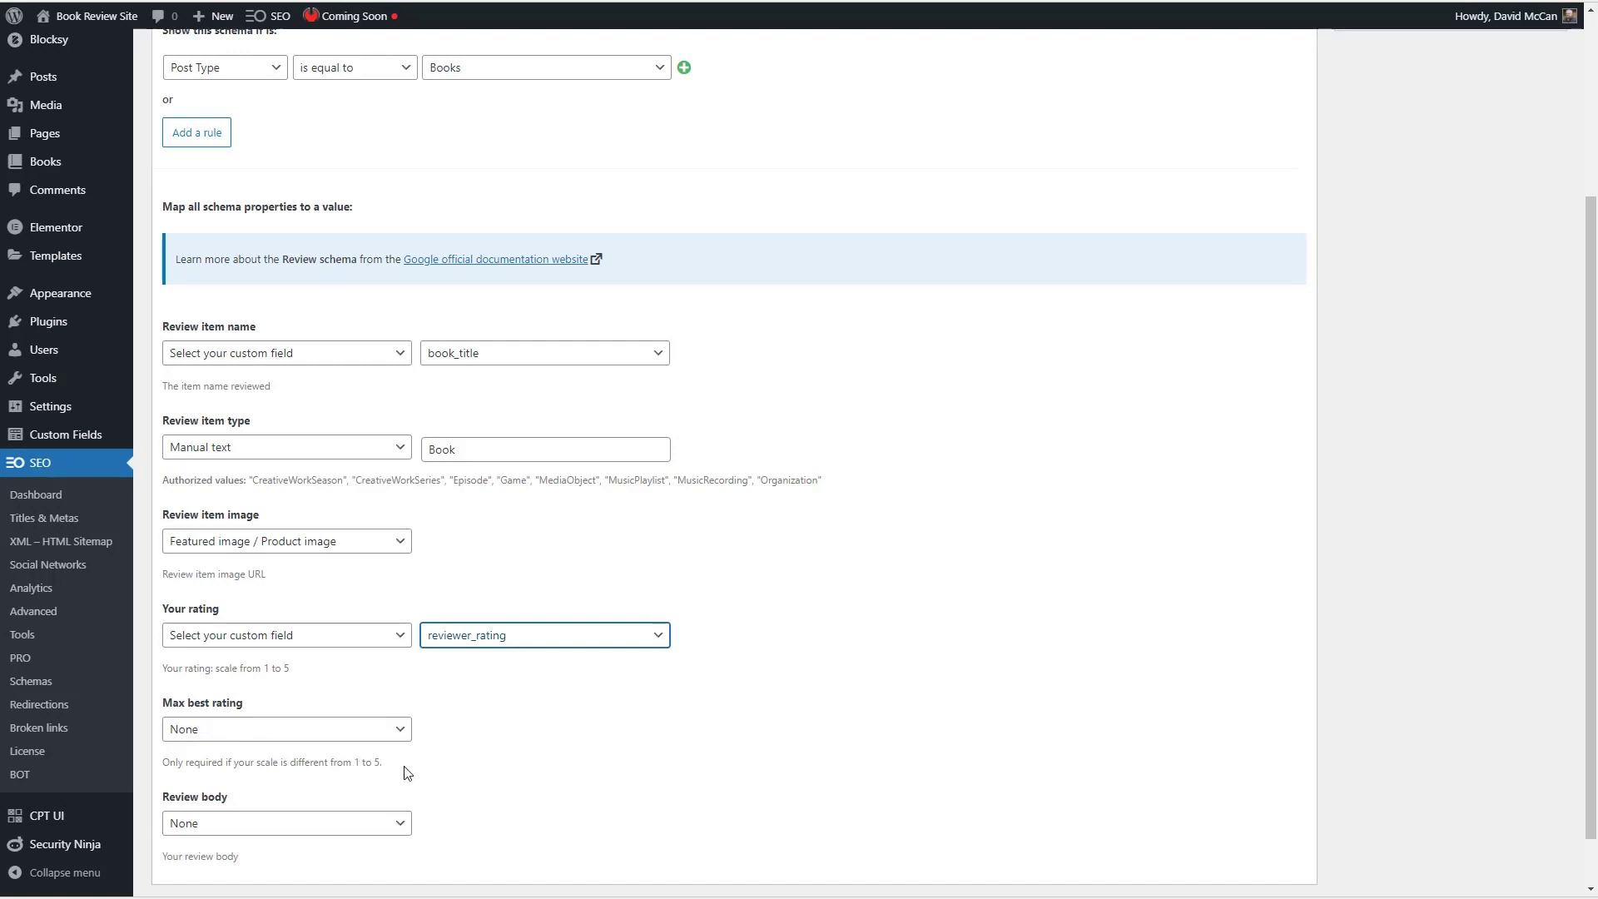
- Map the Review body to Excerpt / Product short description and publish the schema
{"action": "scroll", "coordinate": [441, 765], "scroll_direction": "down", "scroll_amount": 1}
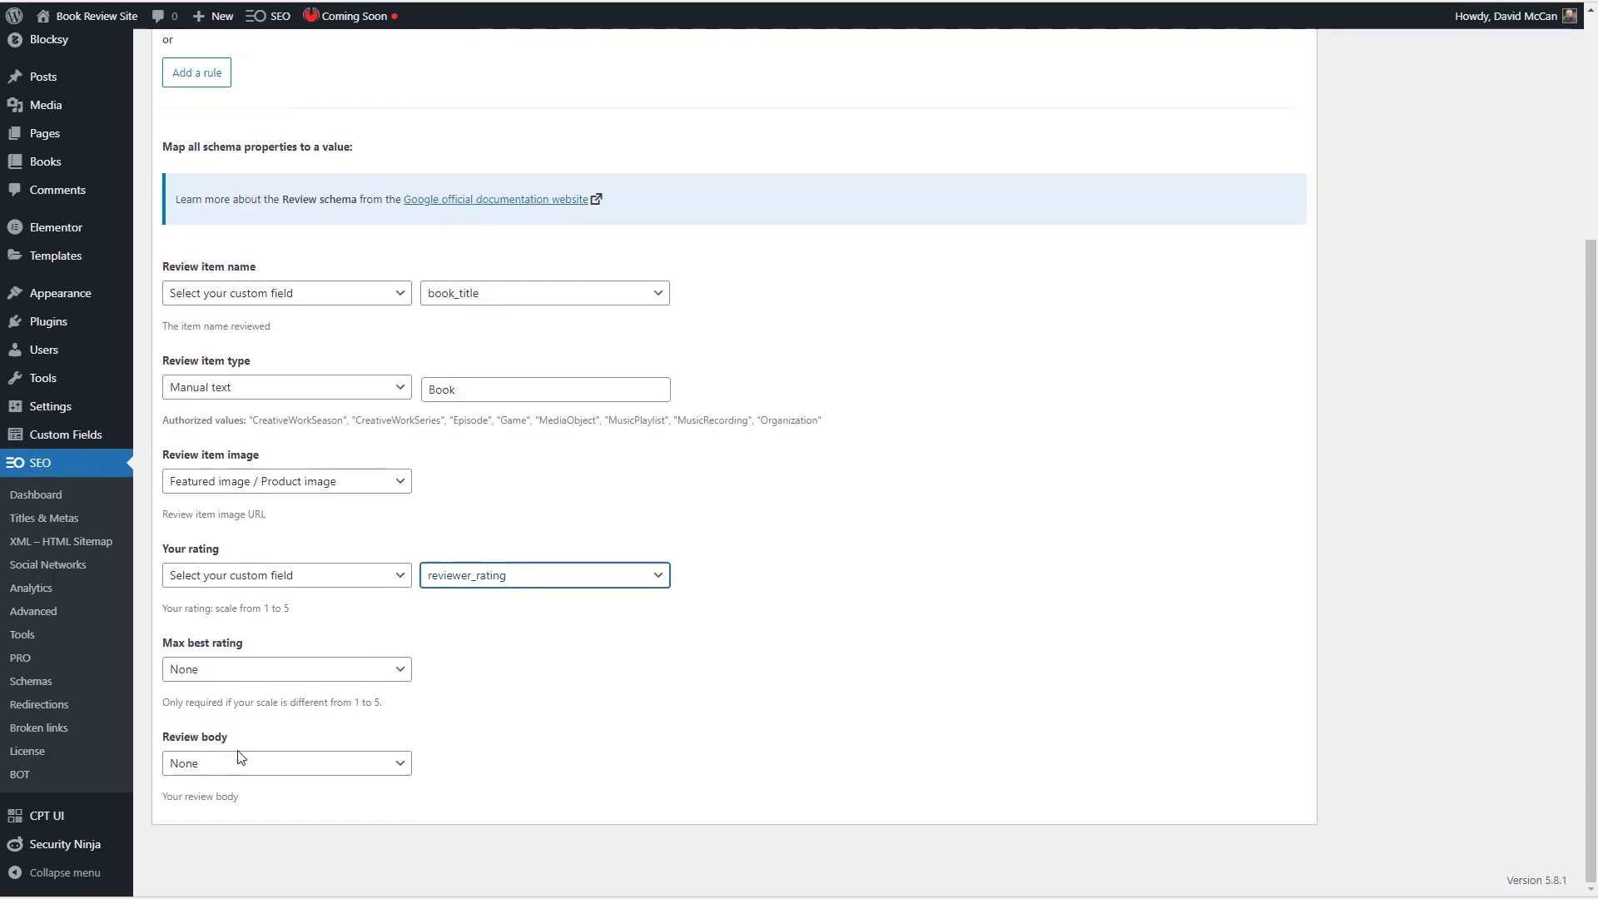
{"action": "left_click", "coordinate": [290, 765]}
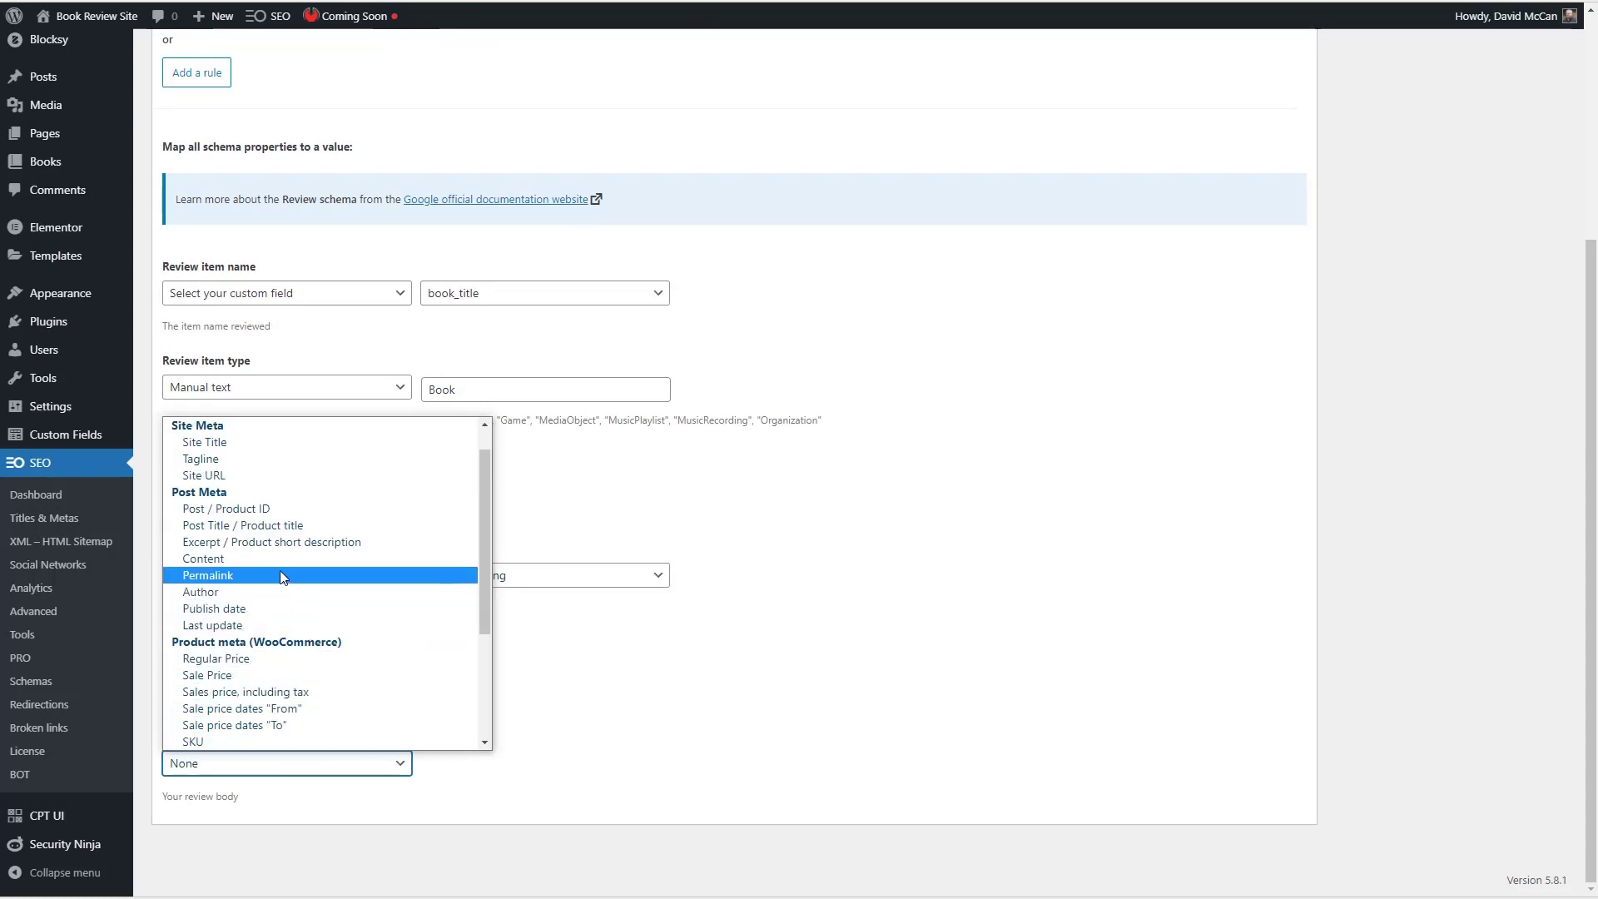
{"action": "left_click", "coordinate": [284, 547]}
{"action": "scroll", "coordinate": [685, 641], "scroll_direction": "up", "scroll_amount": 4}
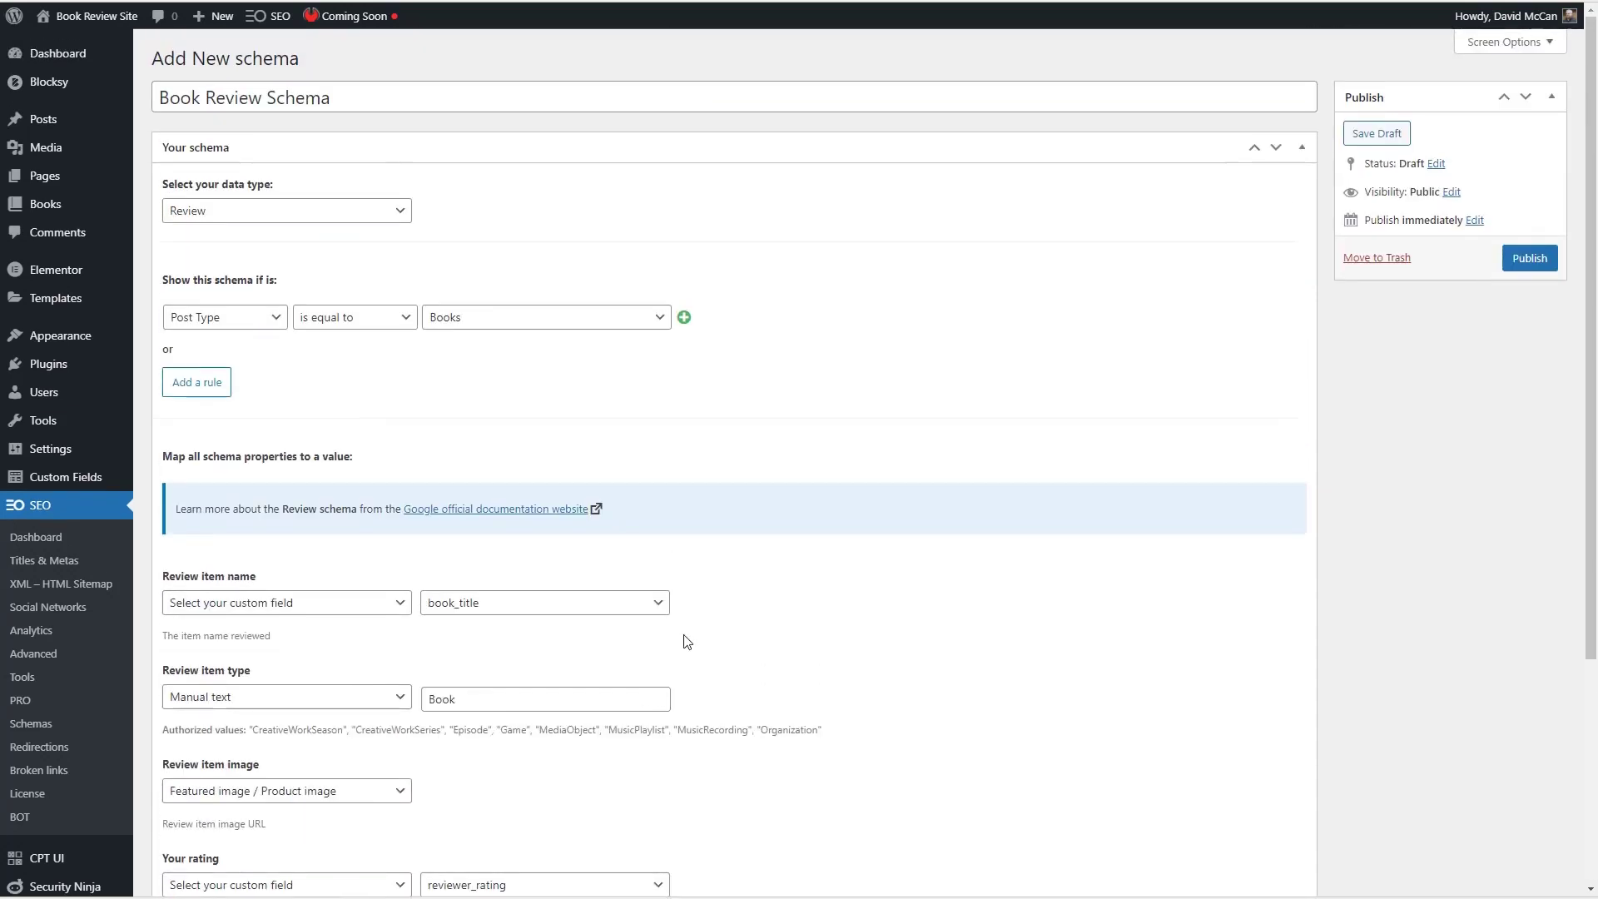
{"action": "left_click", "coordinate": [1525, 263]}
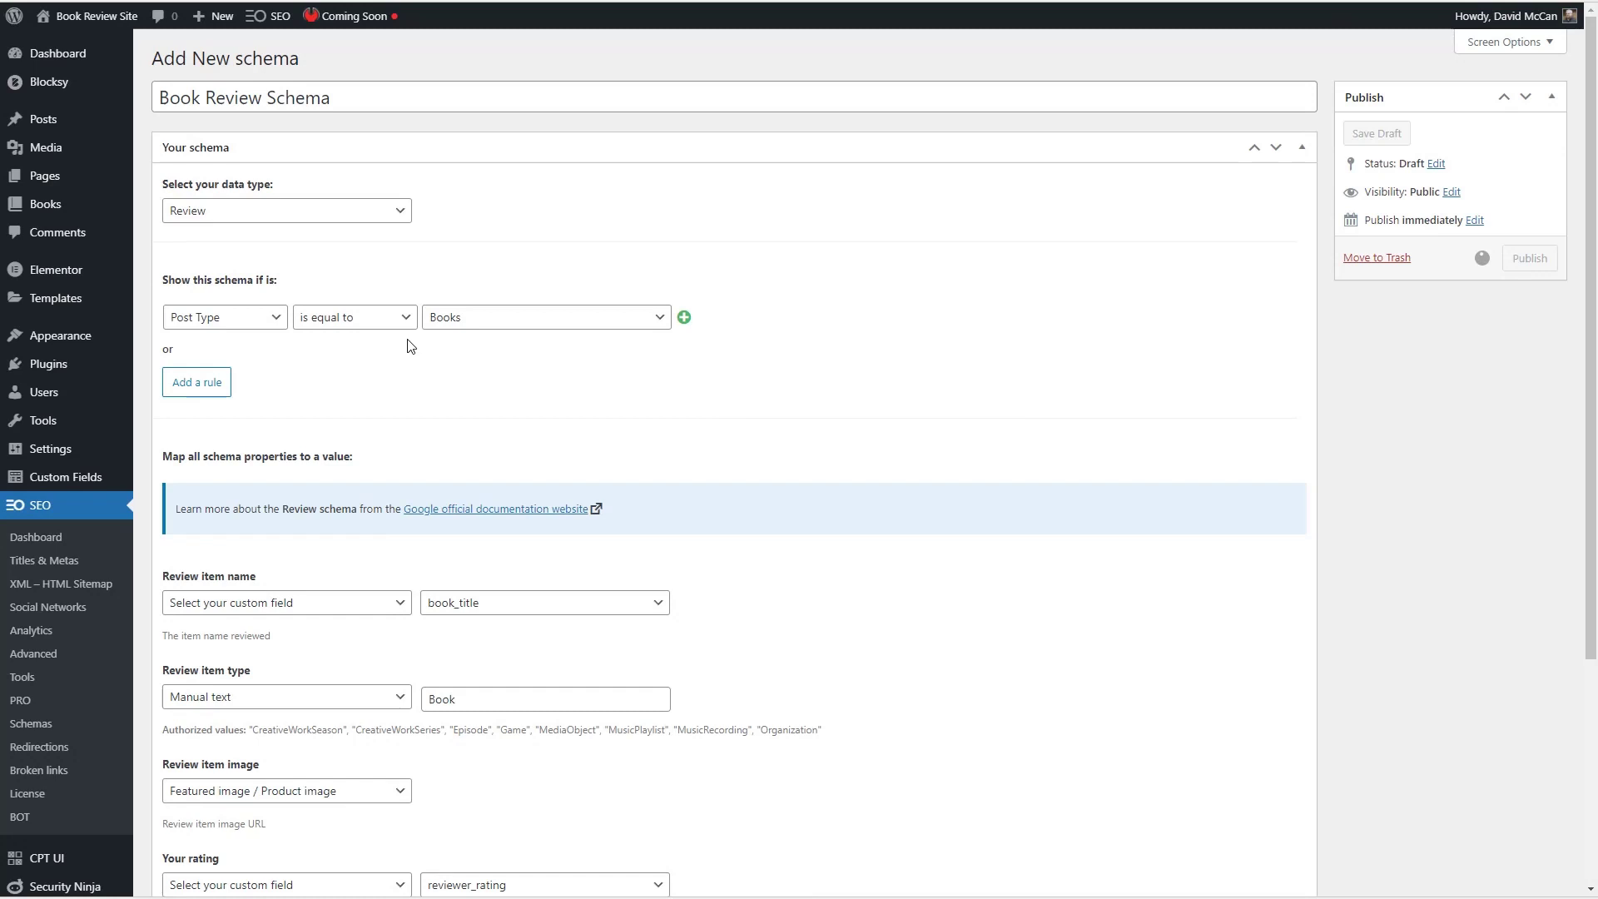
{"action": "scroll", "coordinate": [358, 341], "scroll_direction": "down", "scroll_amount": 3}
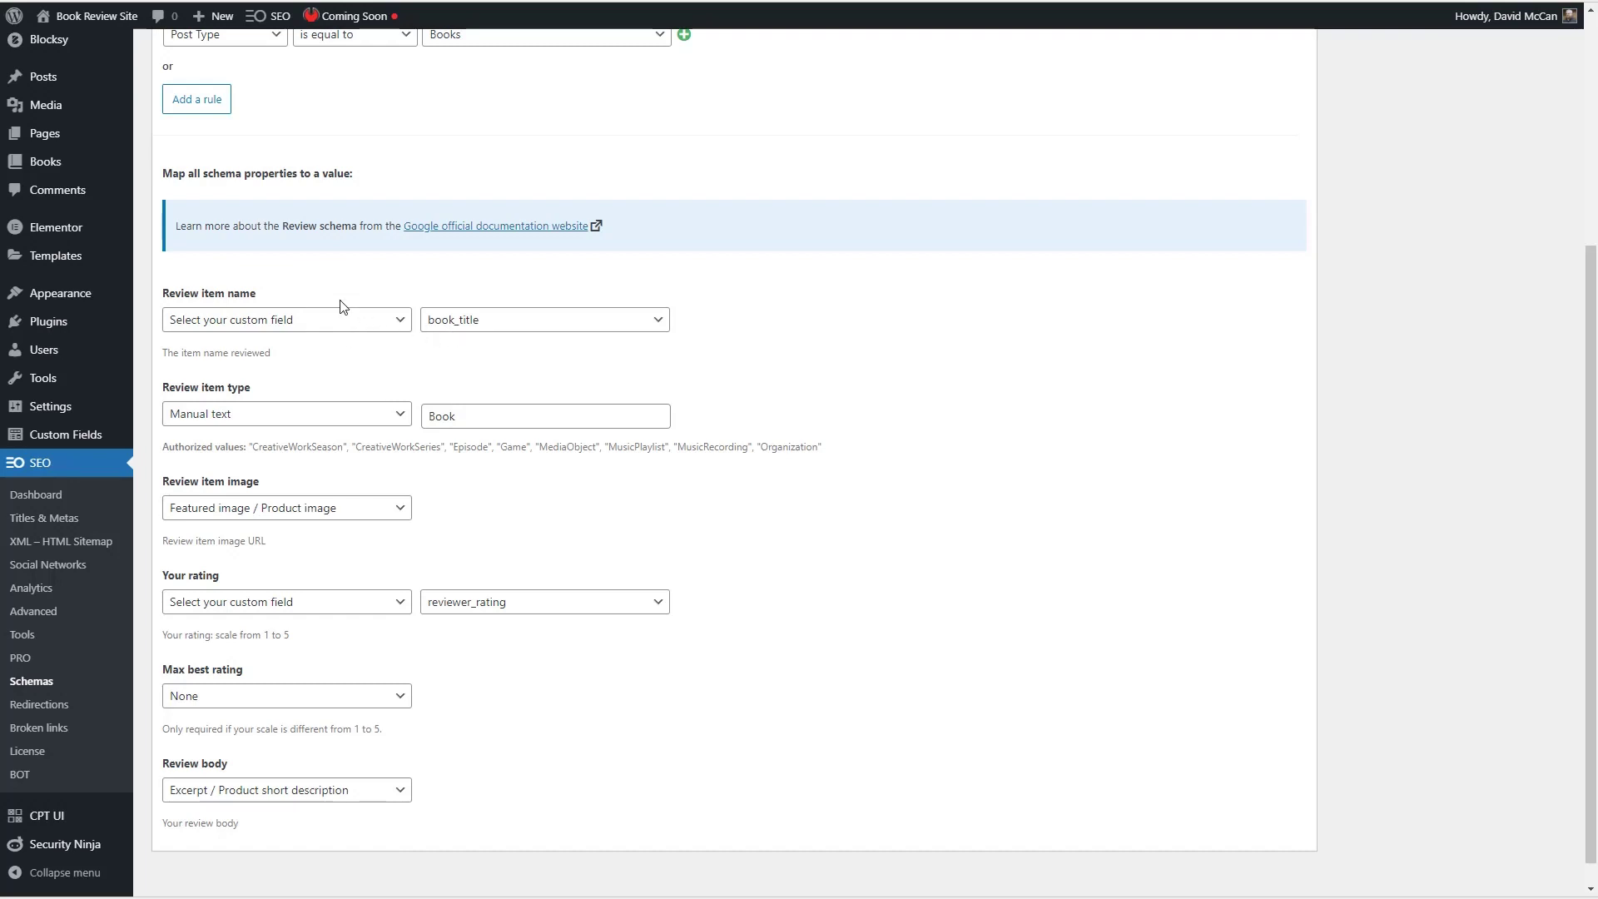
{"action": "left_click", "coordinate": [291, 2]}
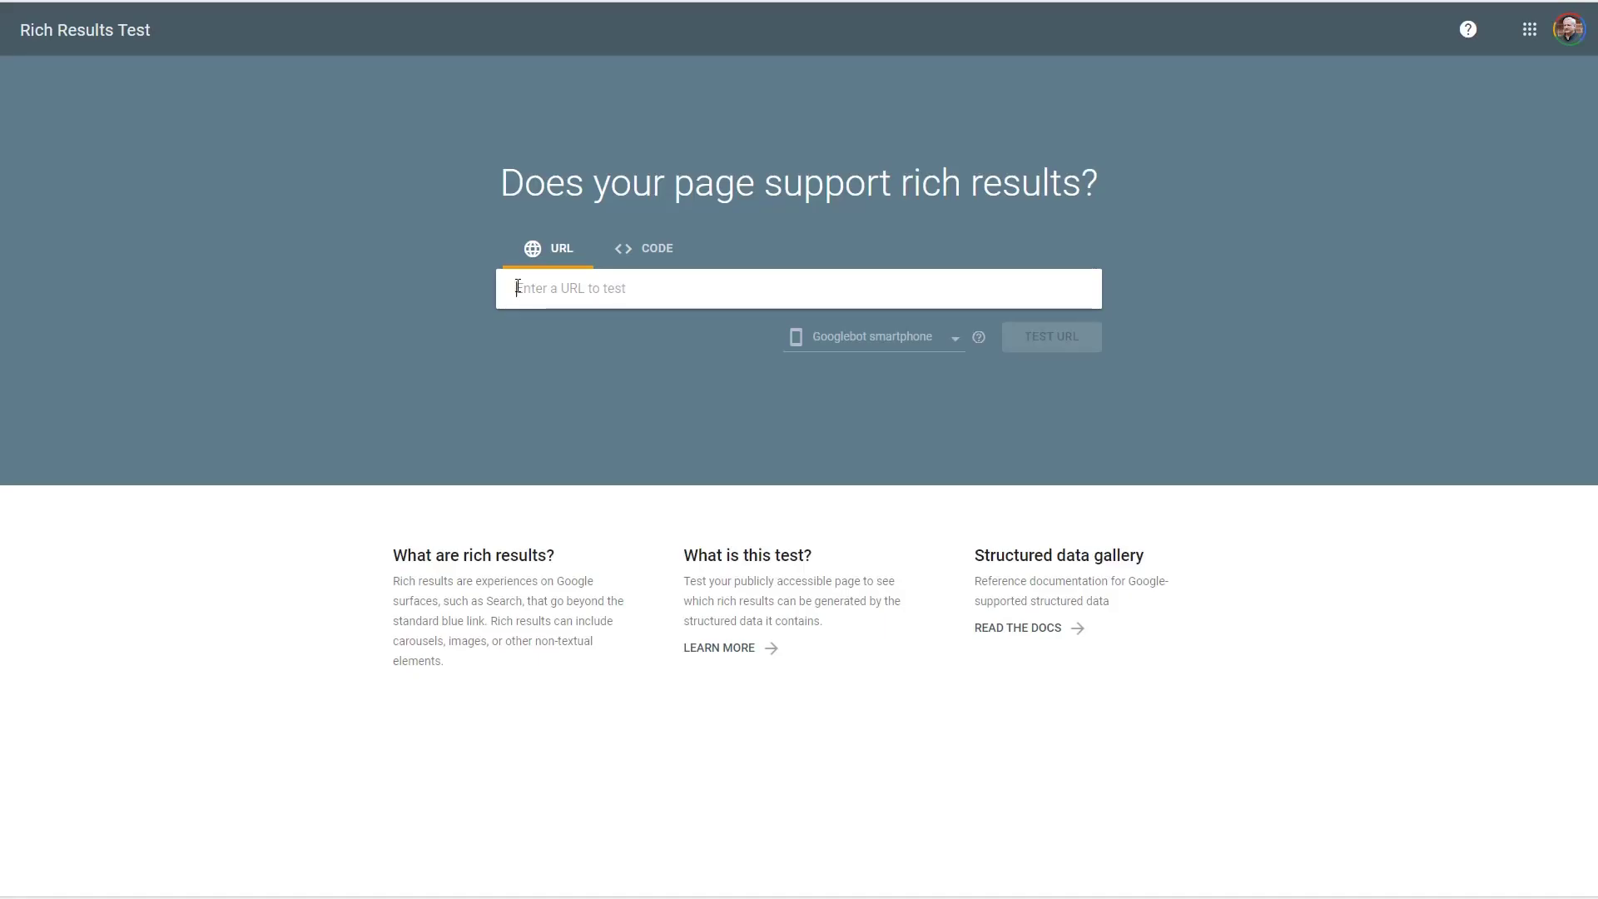
{"action": "type", "text": "https://test.webtng.com/book/a-knight-of-the-seven-kingdoms-by-george-r-r-martin/"}
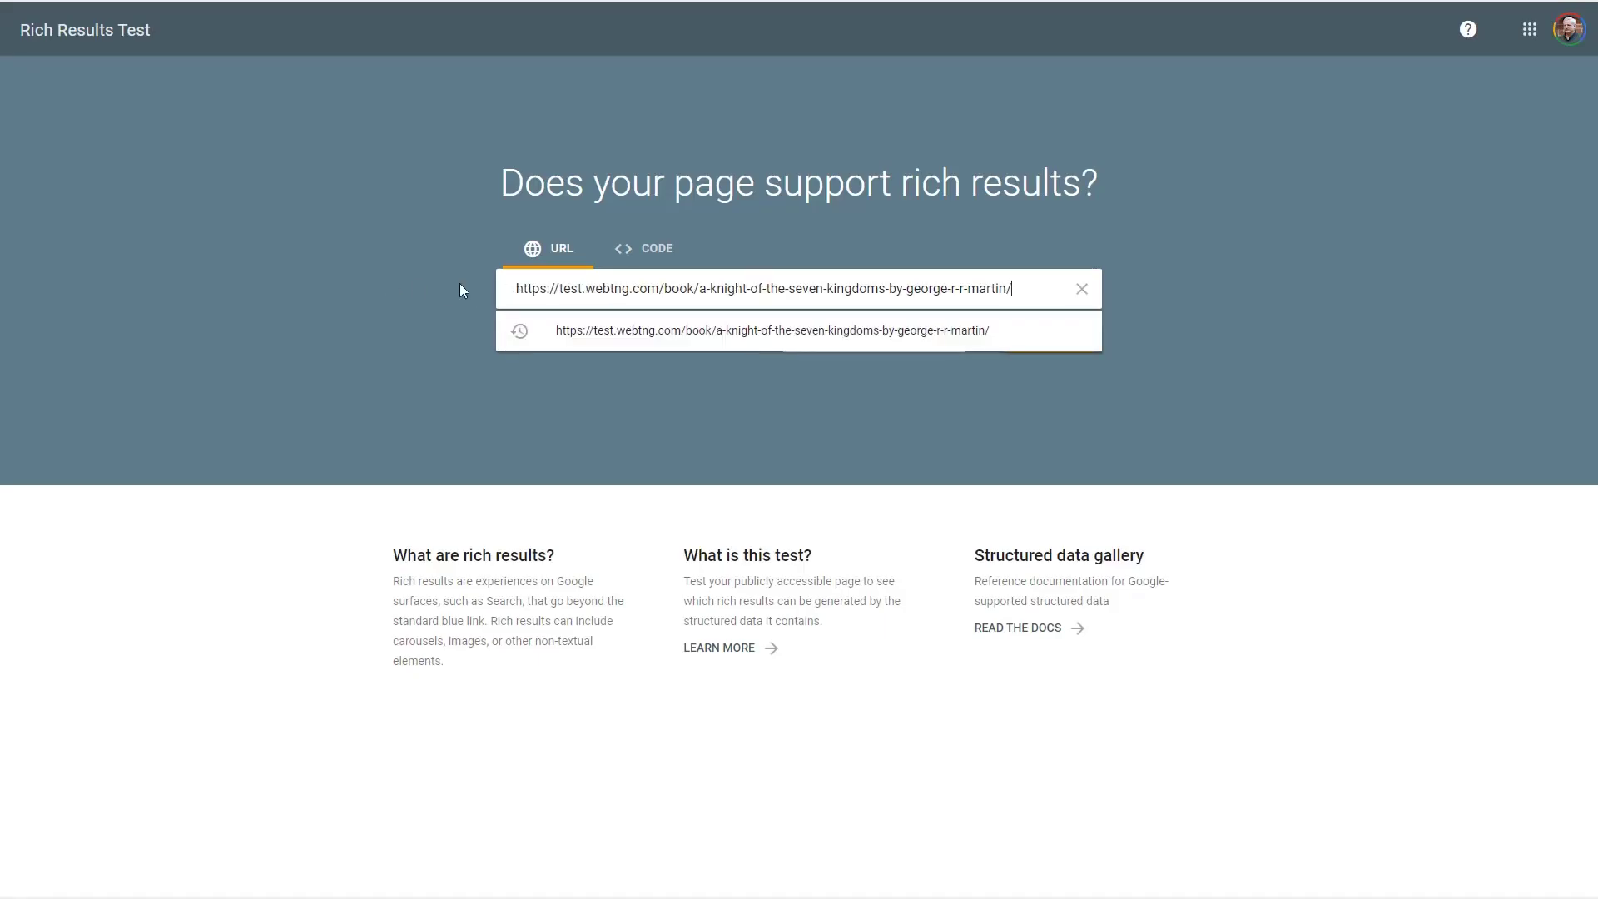
{"action": "left_click", "coordinate": [1176, 264]}
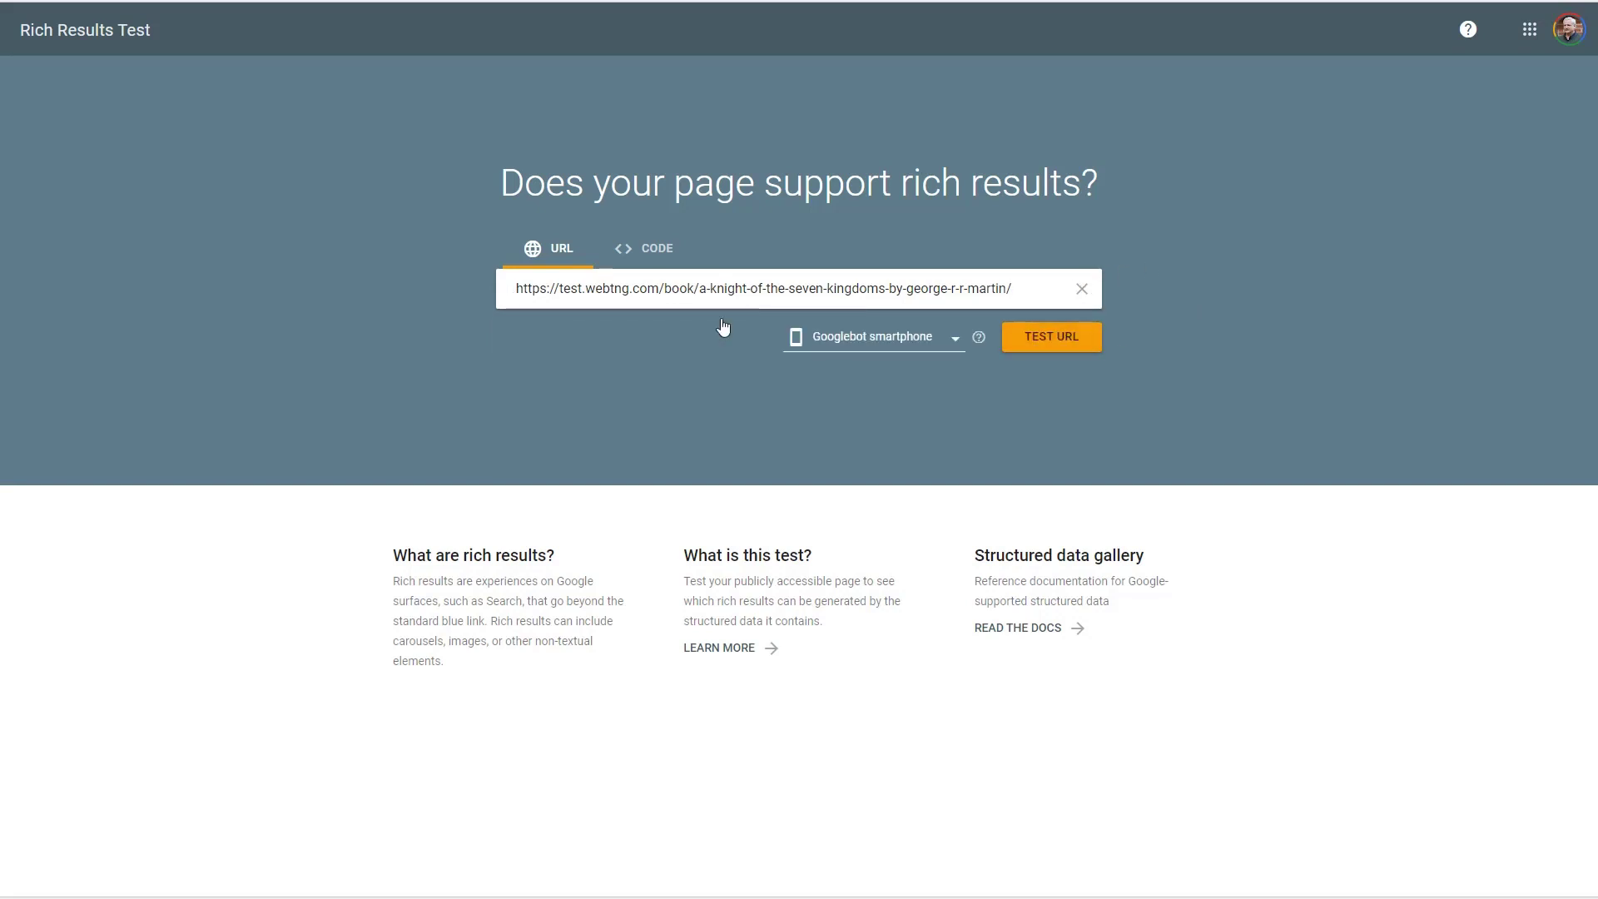
{"action": "key", "text": "Return"}
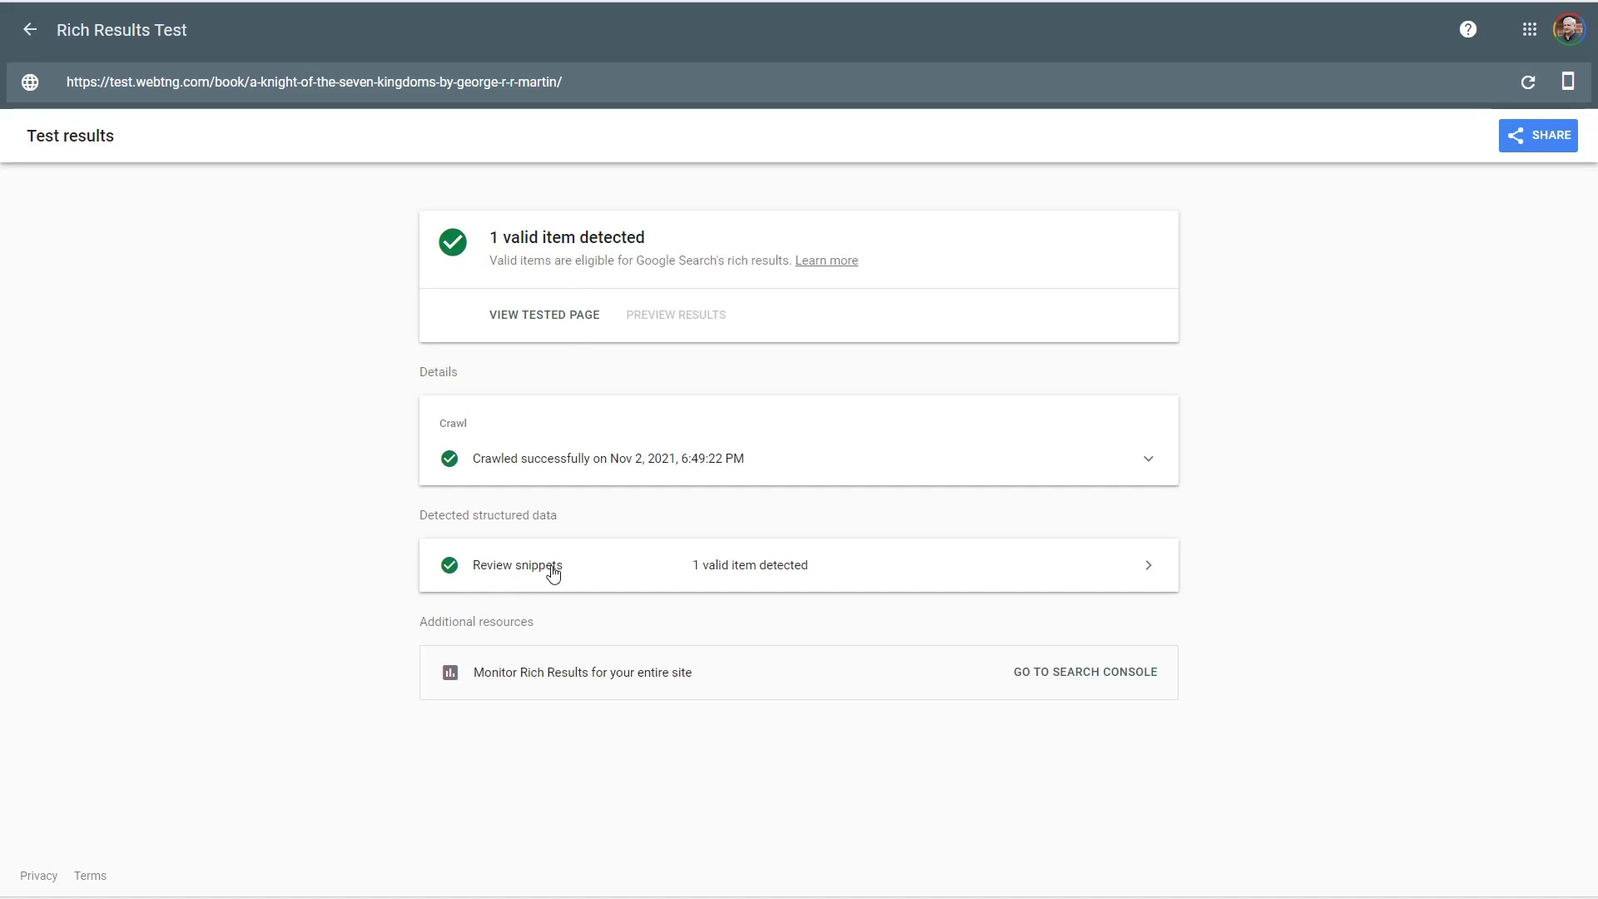
- Open the detected Review snippets item and examine its item, author, review body, image and rating properties
{"action": "left_click", "coordinate": [1109, 567]}
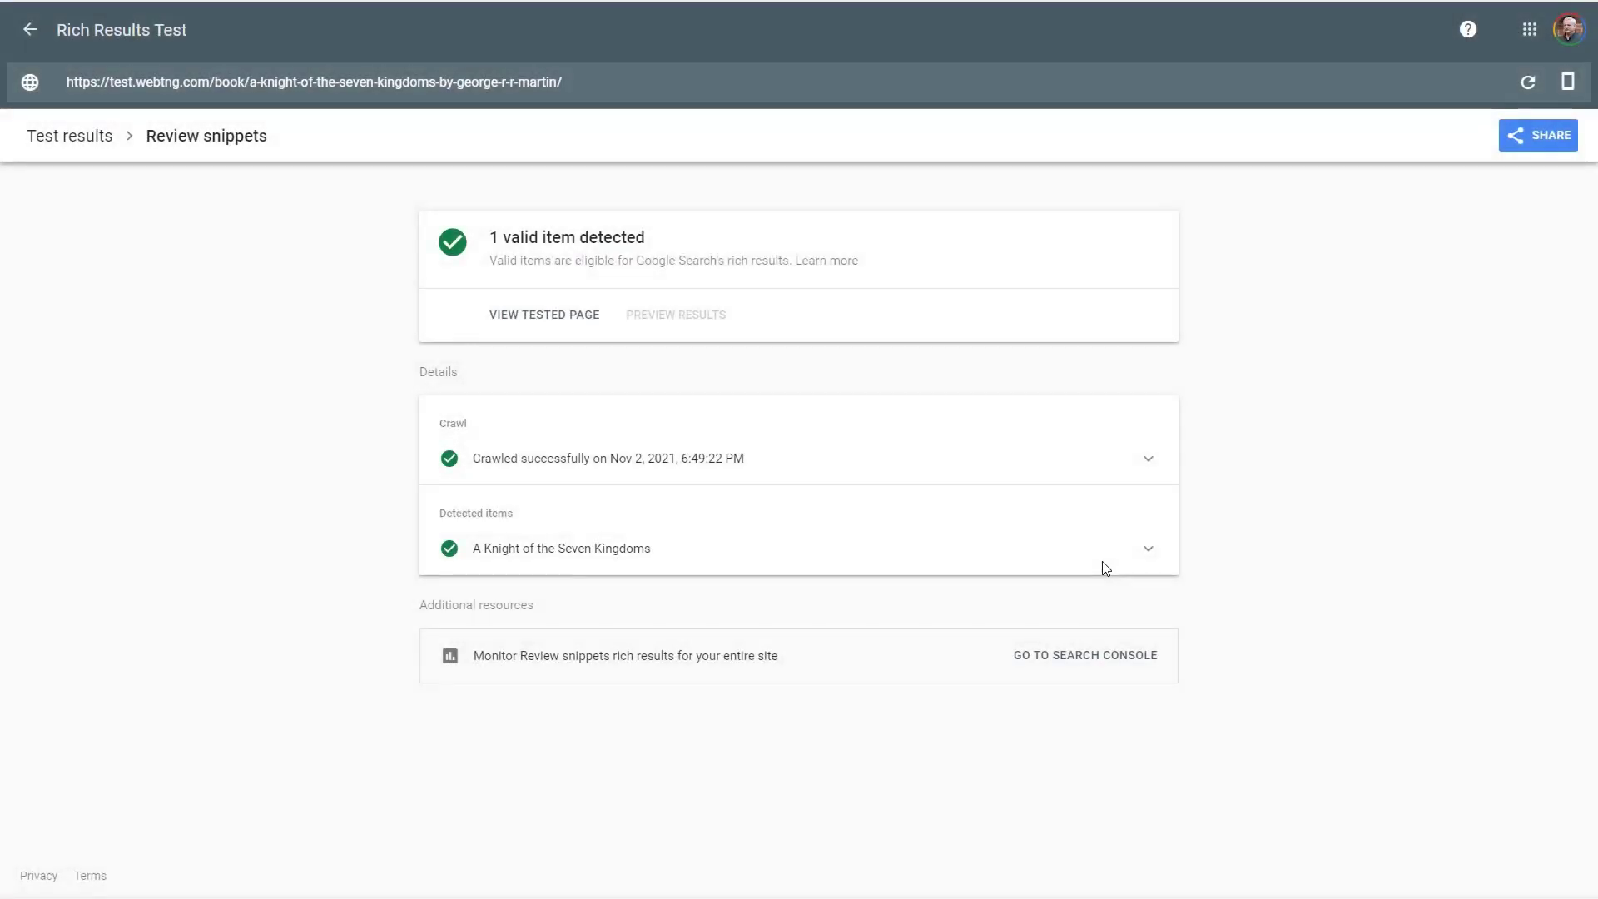
{"action": "left_click", "coordinate": [787, 552]}
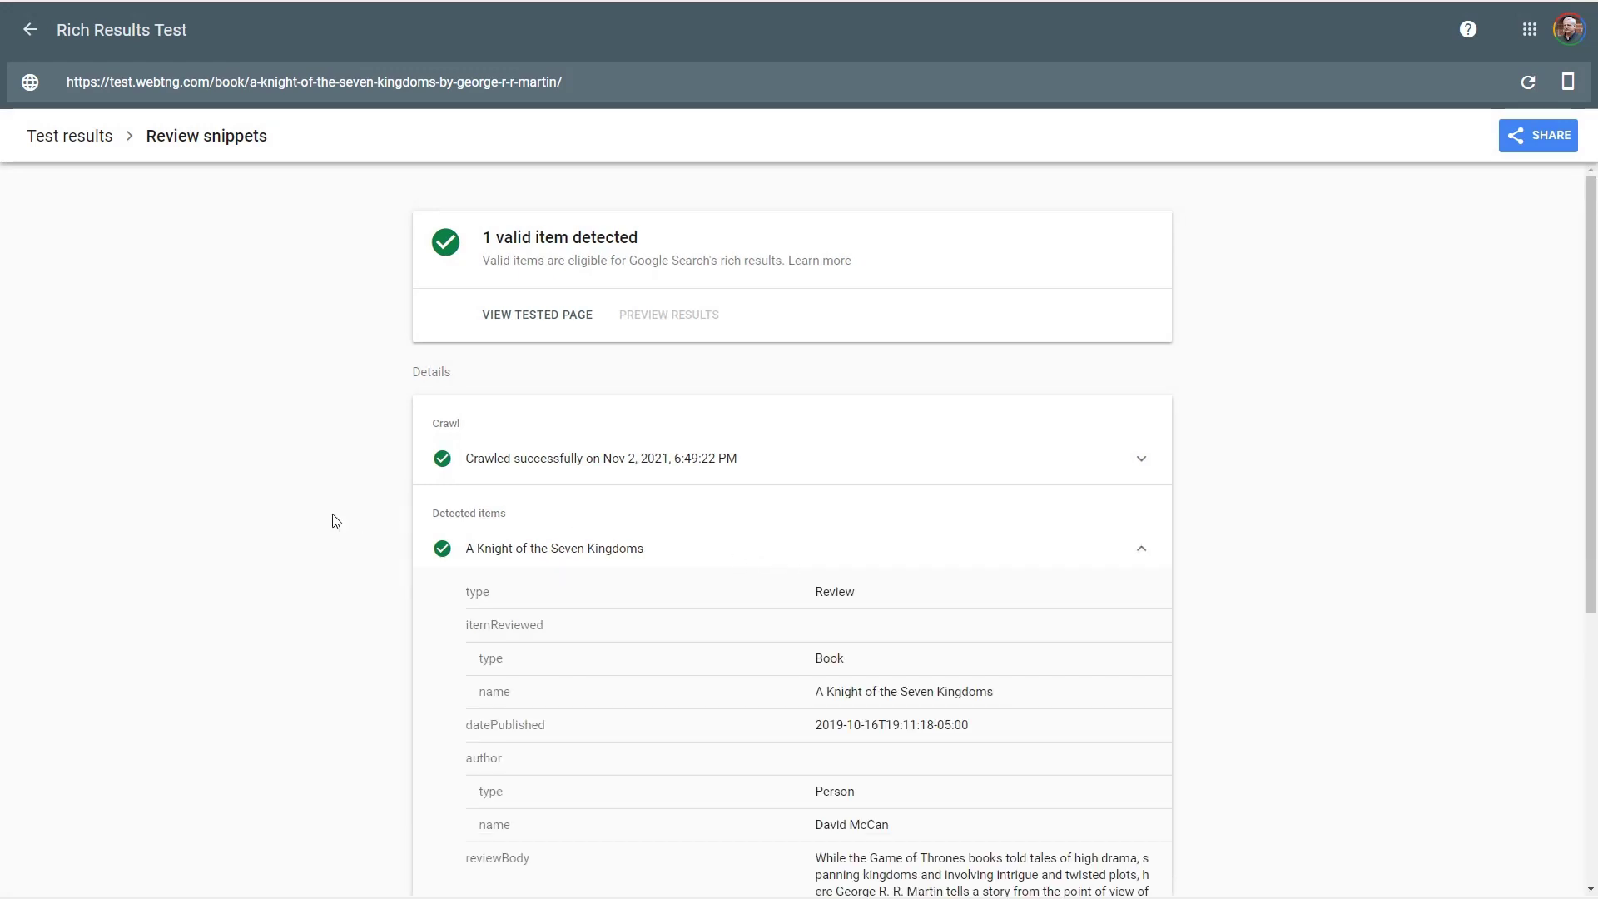
{"action": "scroll", "coordinate": [336, 520], "scroll_direction": "down", "scroll_amount": 3}
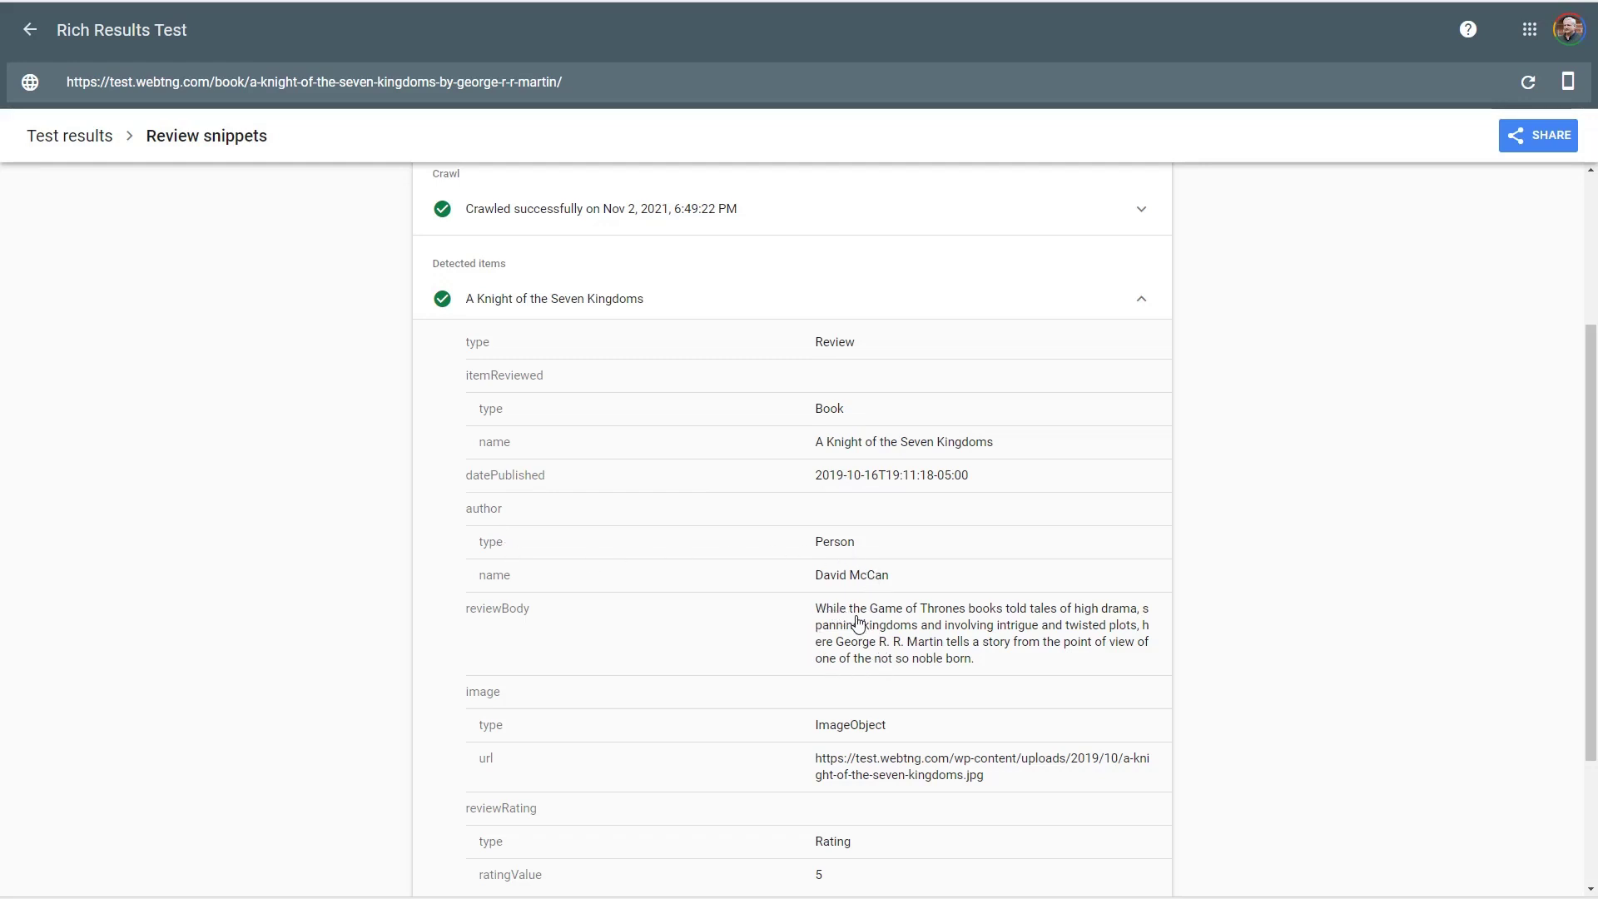
{"action": "scroll", "coordinate": [857, 624], "scroll_direction": "down", "scroll_amount": 3}
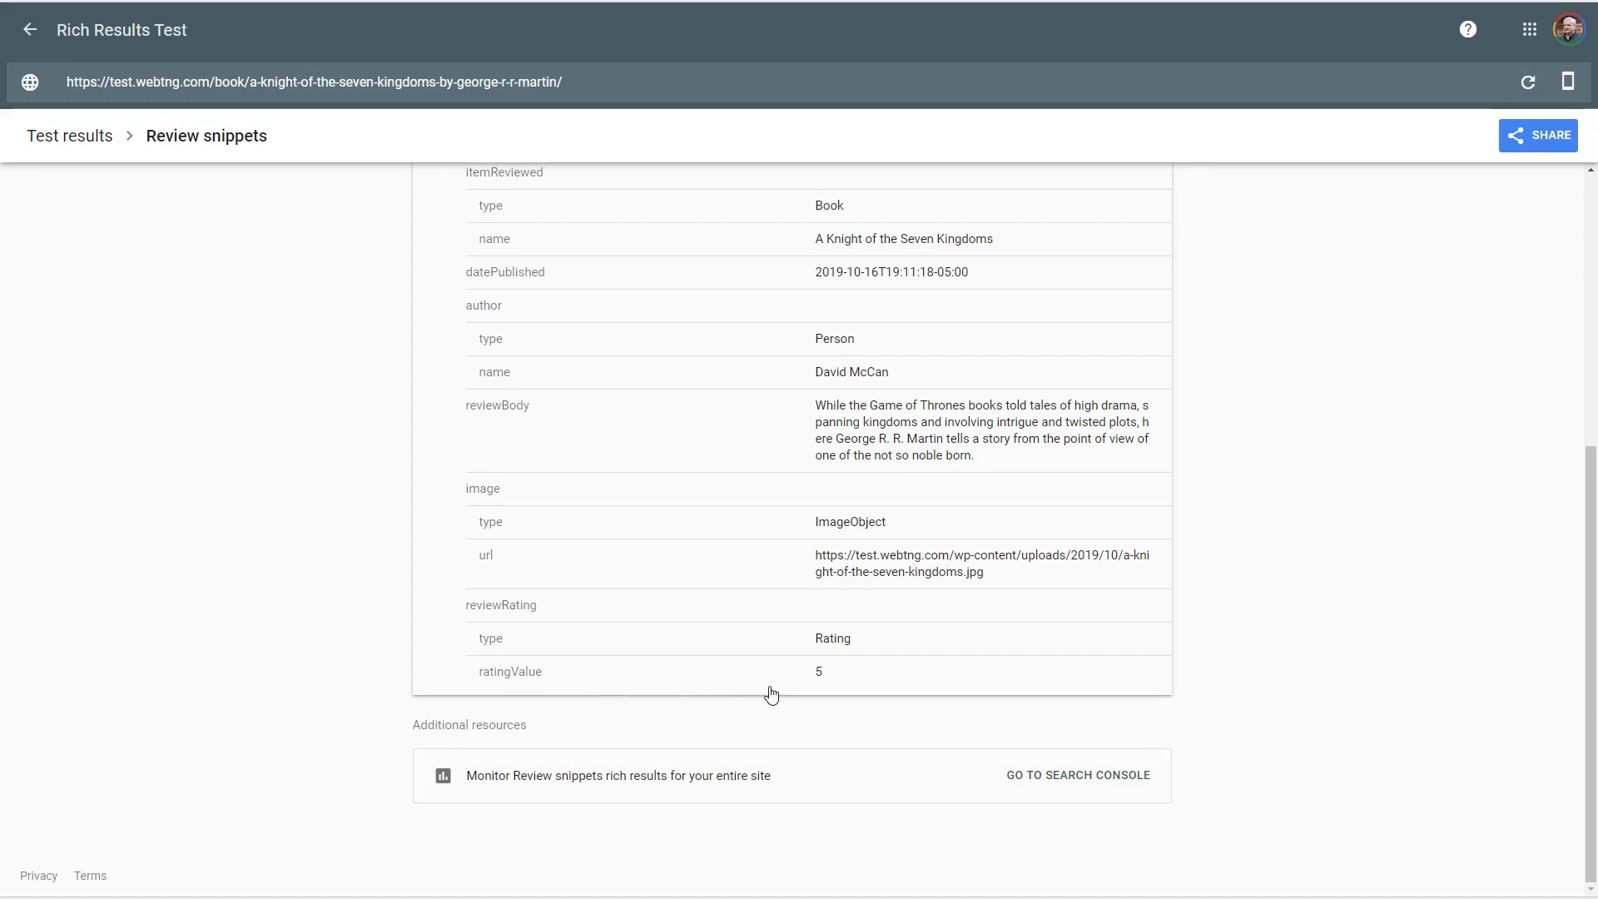
{"action": "scroll", "coordinate": [782, 617], "scroll_direction": "up", "scroll_amount": 2}
{"action": "scroll", "coordinate": [778, 618], "scroll_direction": "up", "scroll_amount": 3}
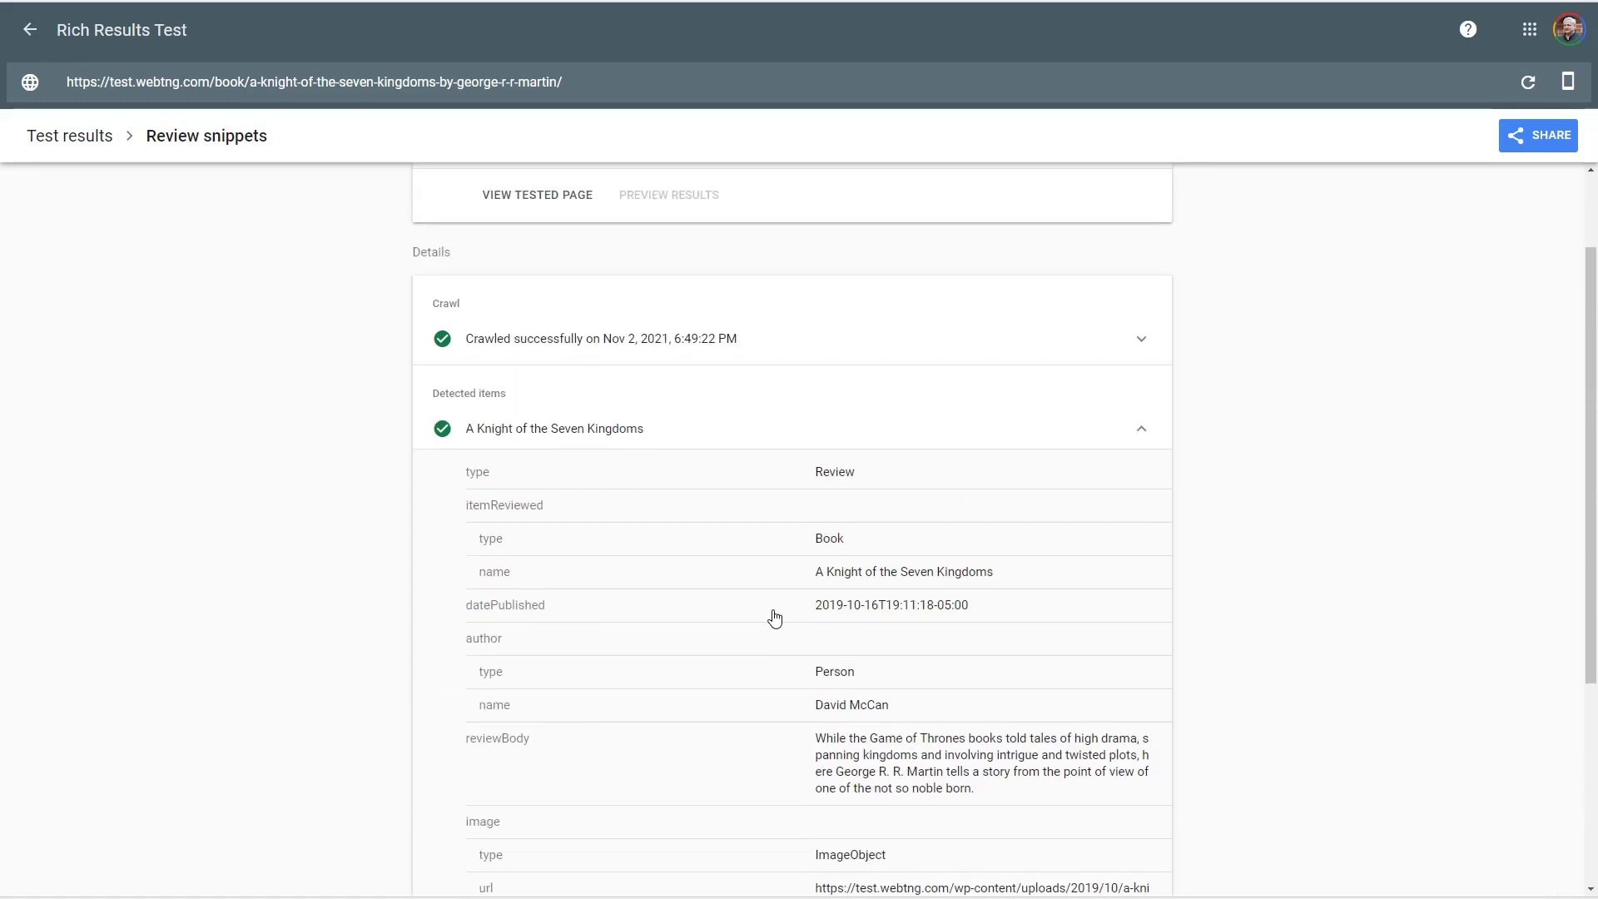
{"action": "scroll", "coordinate": [775, 618], "scroll_direction": "down", "scroll_amount": 1}
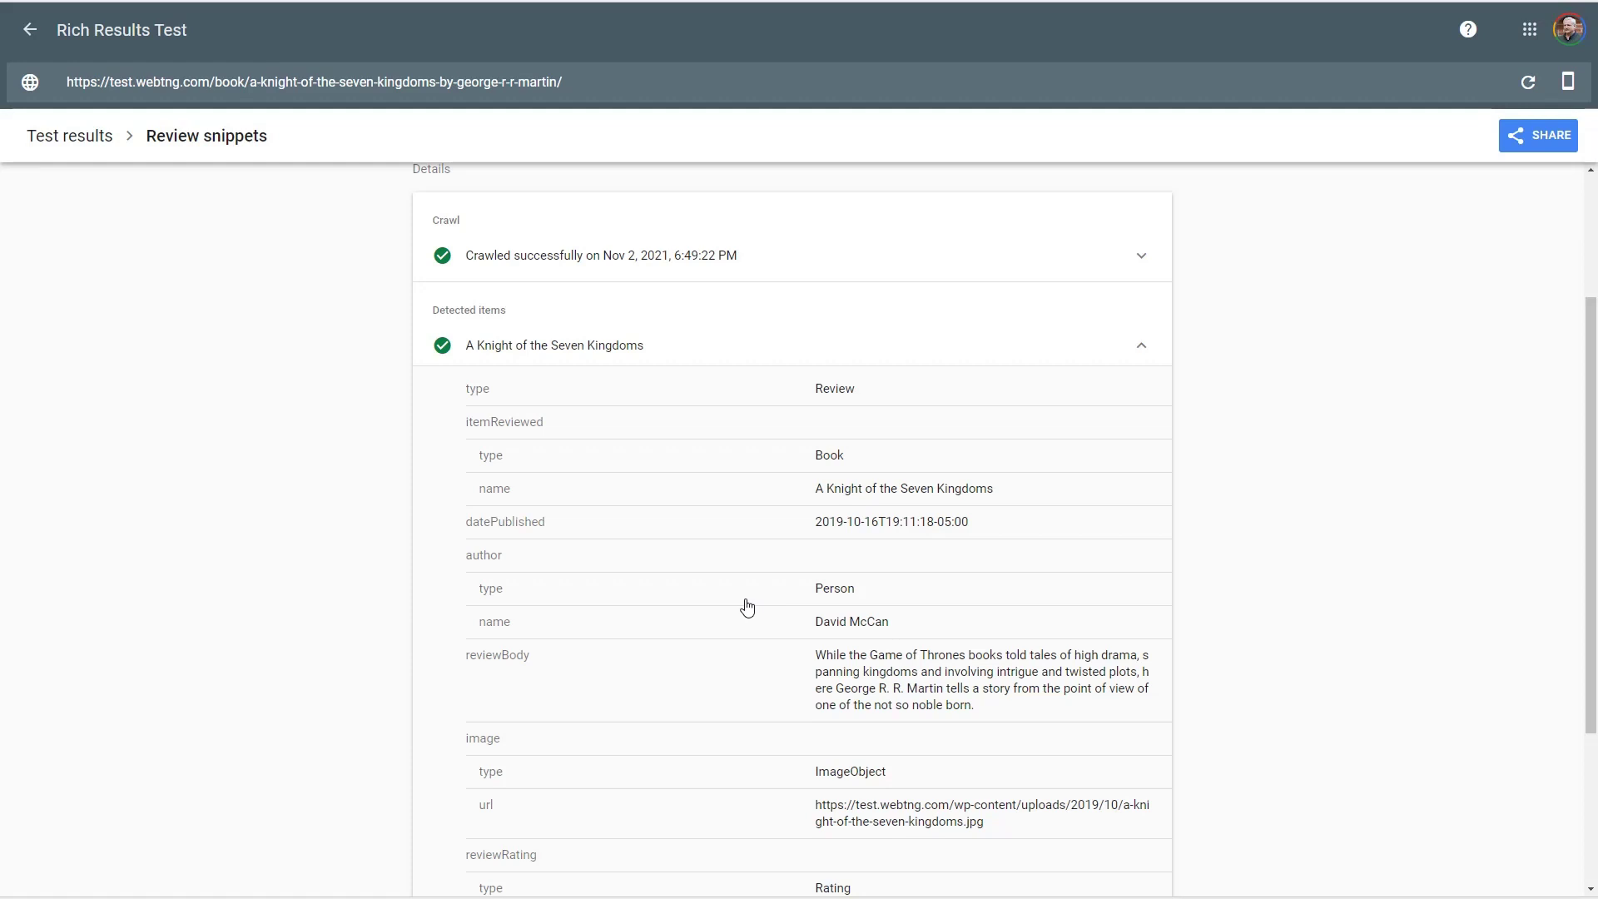
{"action": "scroll", "coordinate": [616, 643], "scroll_direction": "up", "scroll_amount": 3}
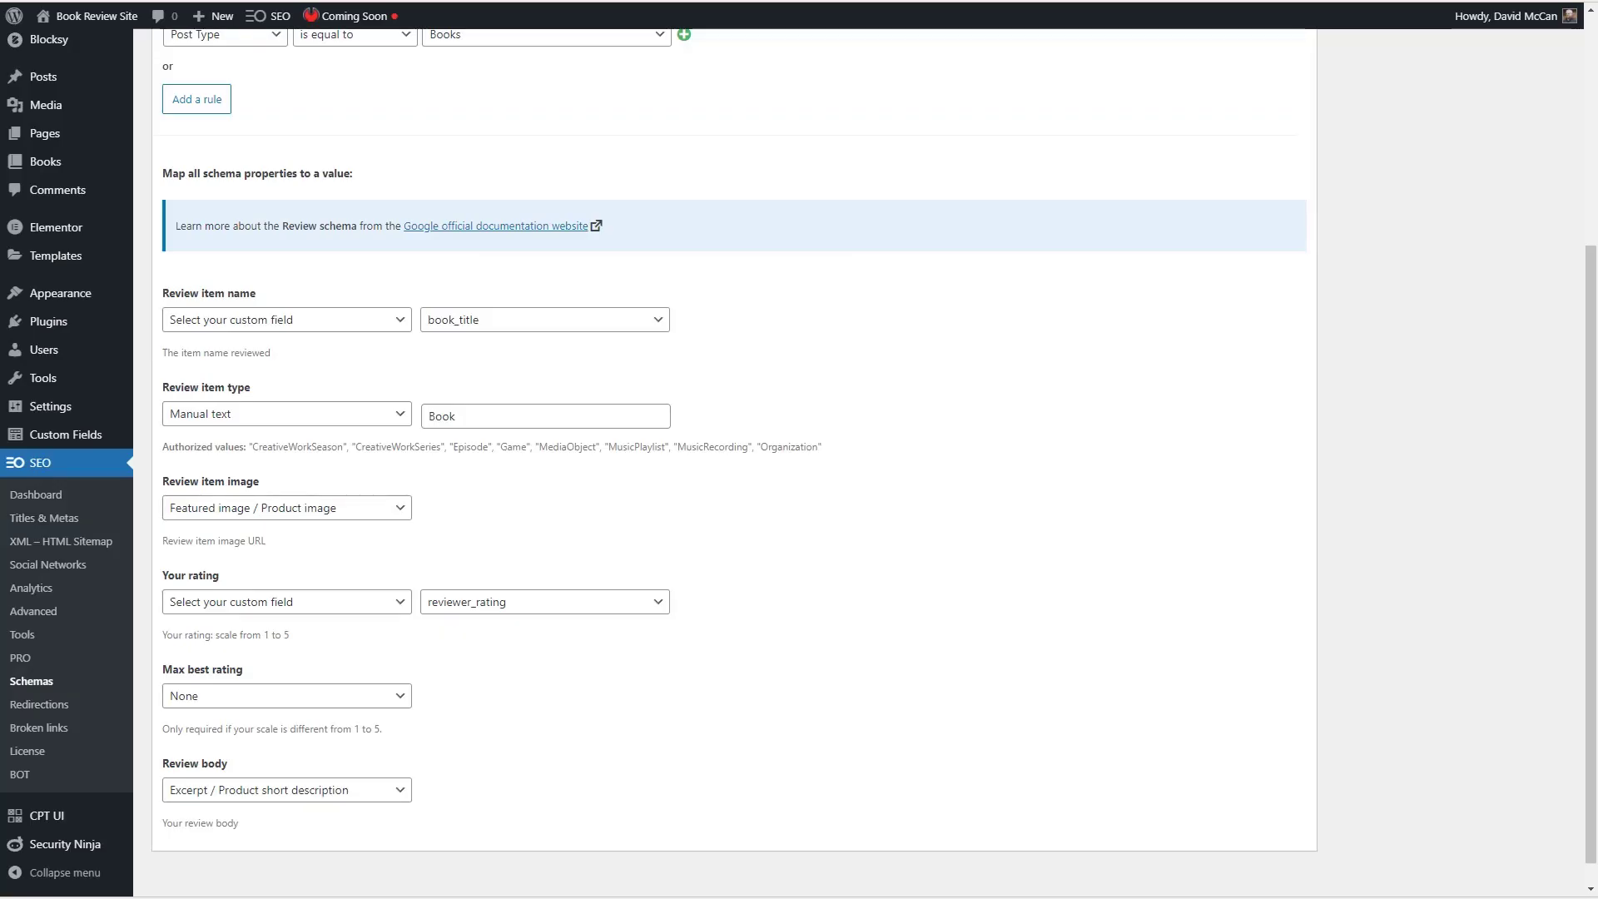
- Back in SEOPress, start another new schema with the Custom data type, keeping Manual custom schema as the source
{"action": "scroll", "coordinate": [351, 240], "scroll_direction": "up", "scroll_amount": 4}
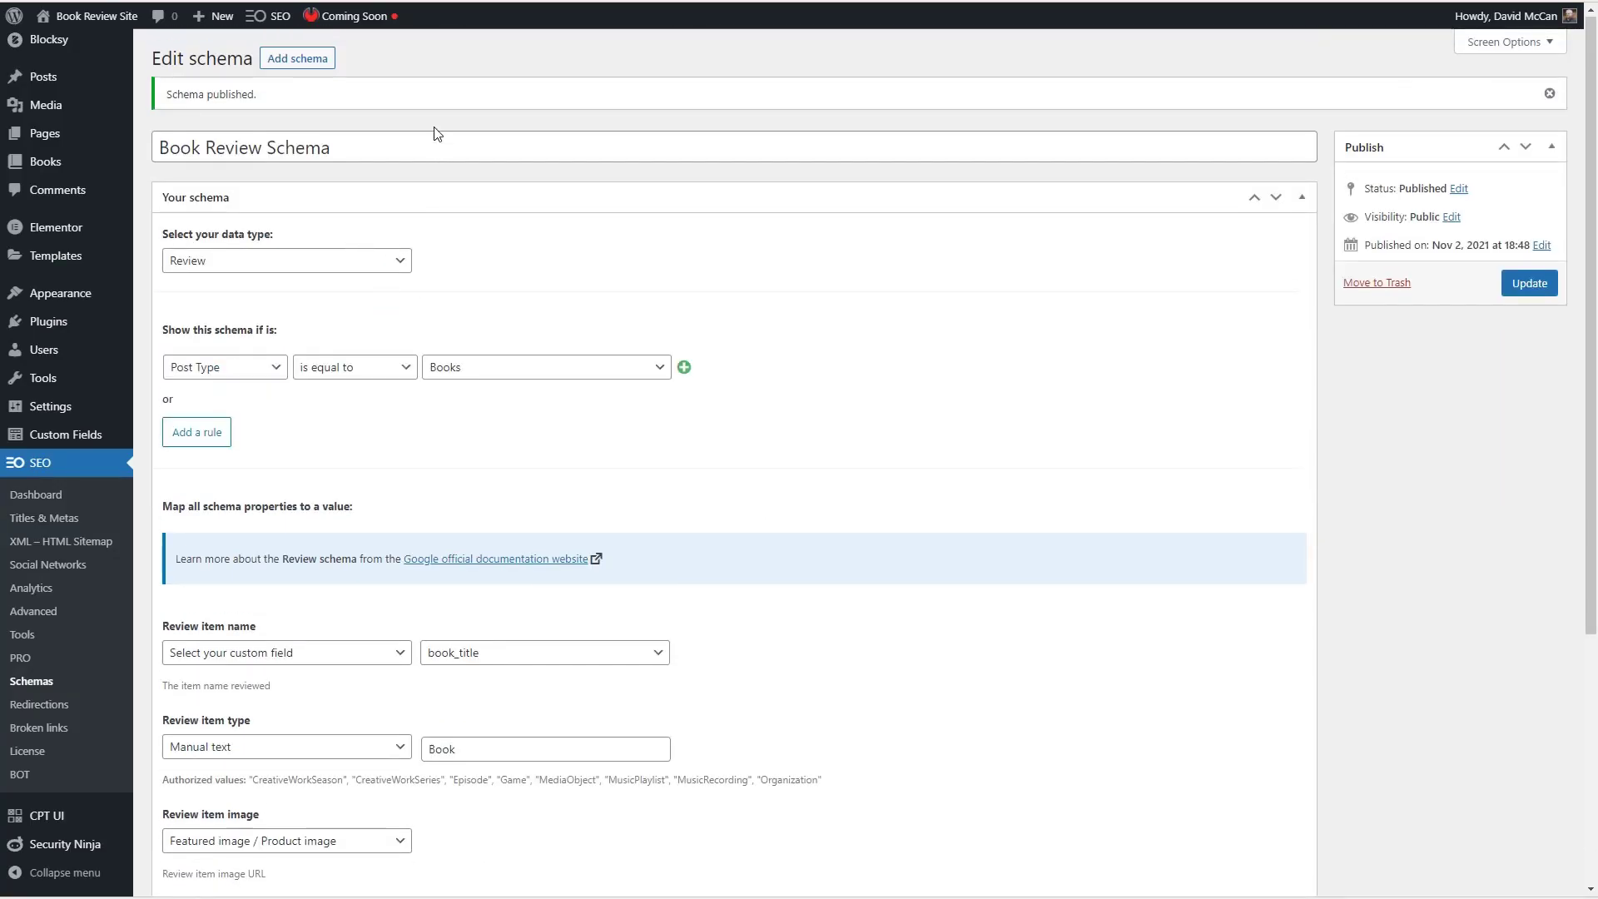
{"action": "left_click", "coordinate": [295, 59]}
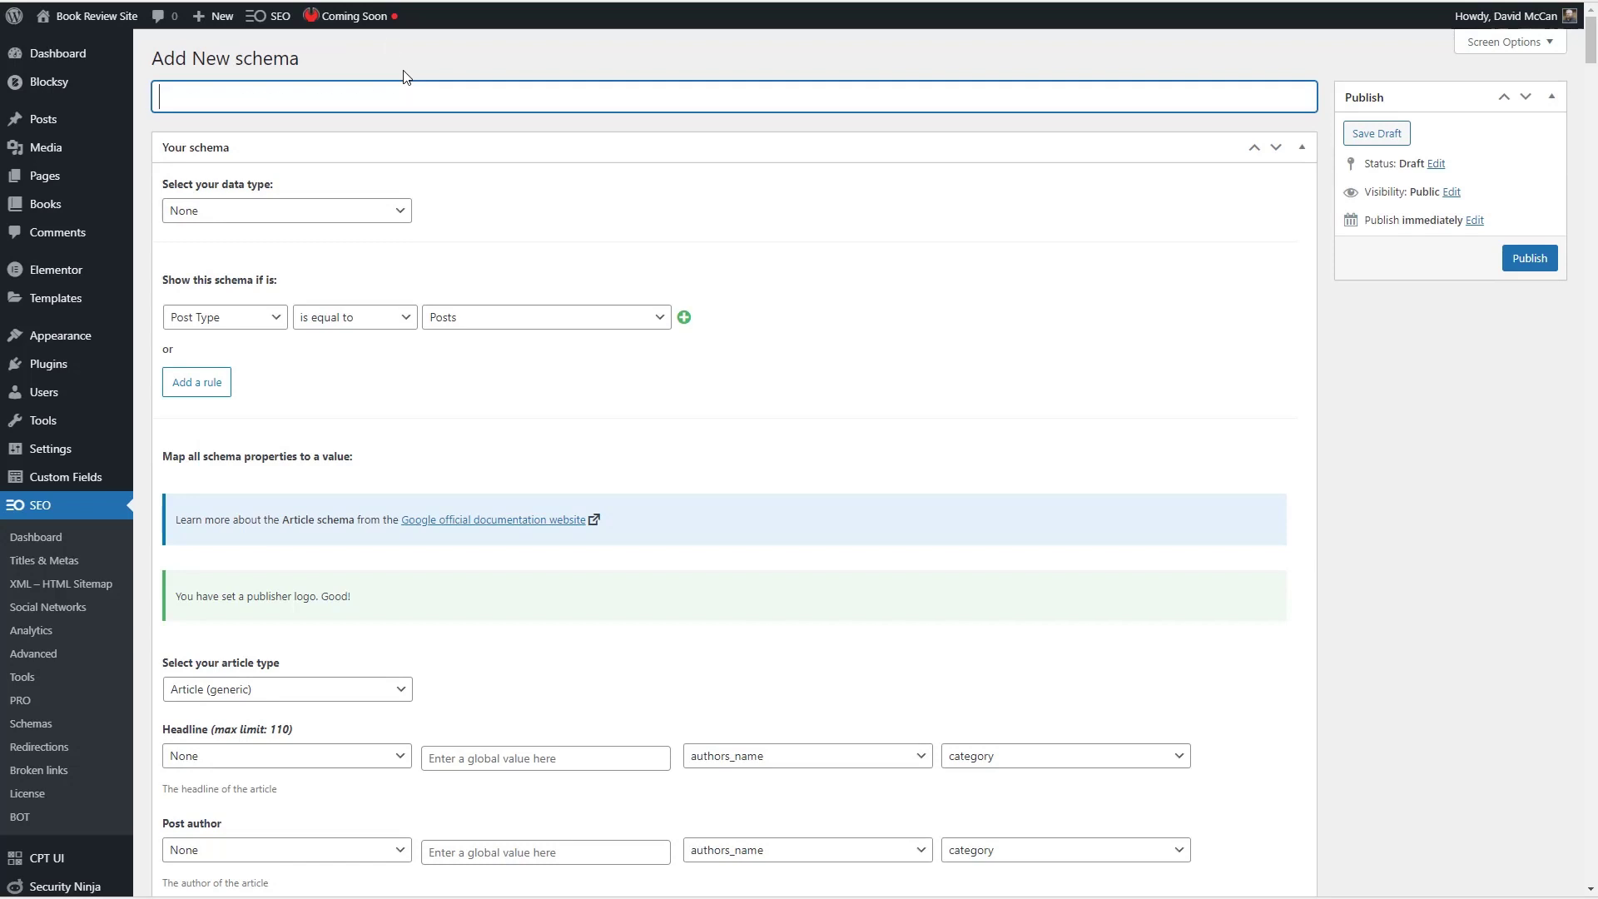
{"action": "left_click", "coordinate": [399, 215]}
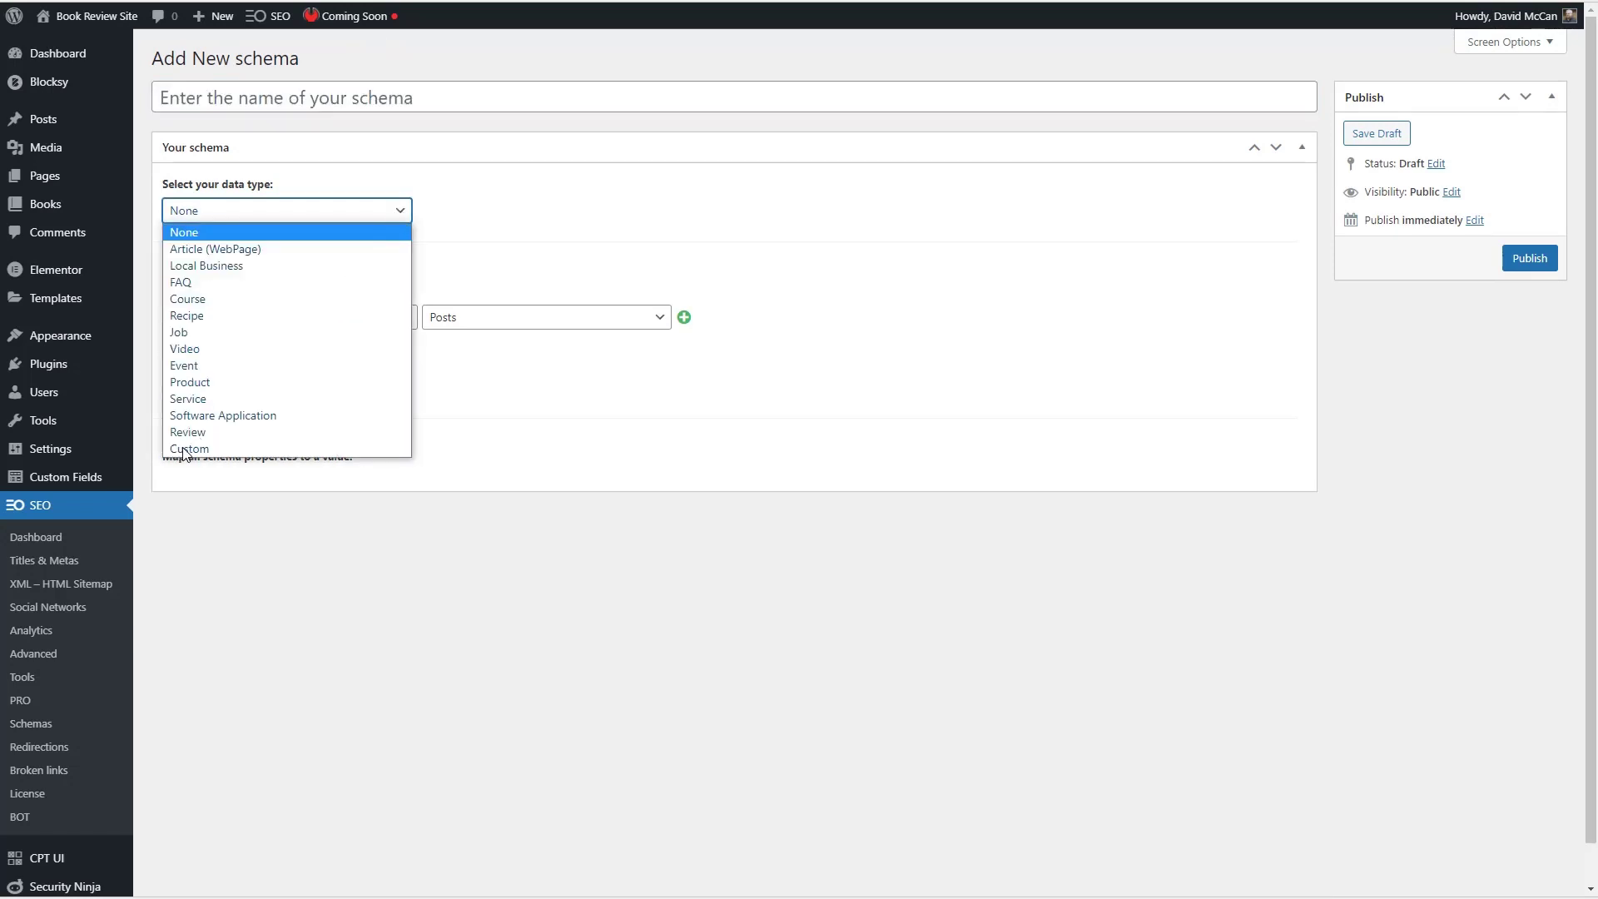
{"action": "left_click", "coordinate": [184, 449]}
{"action": "scroll", "coordinate": [416, 430], "scroll_direction": "down", "scroll_amount": 2}
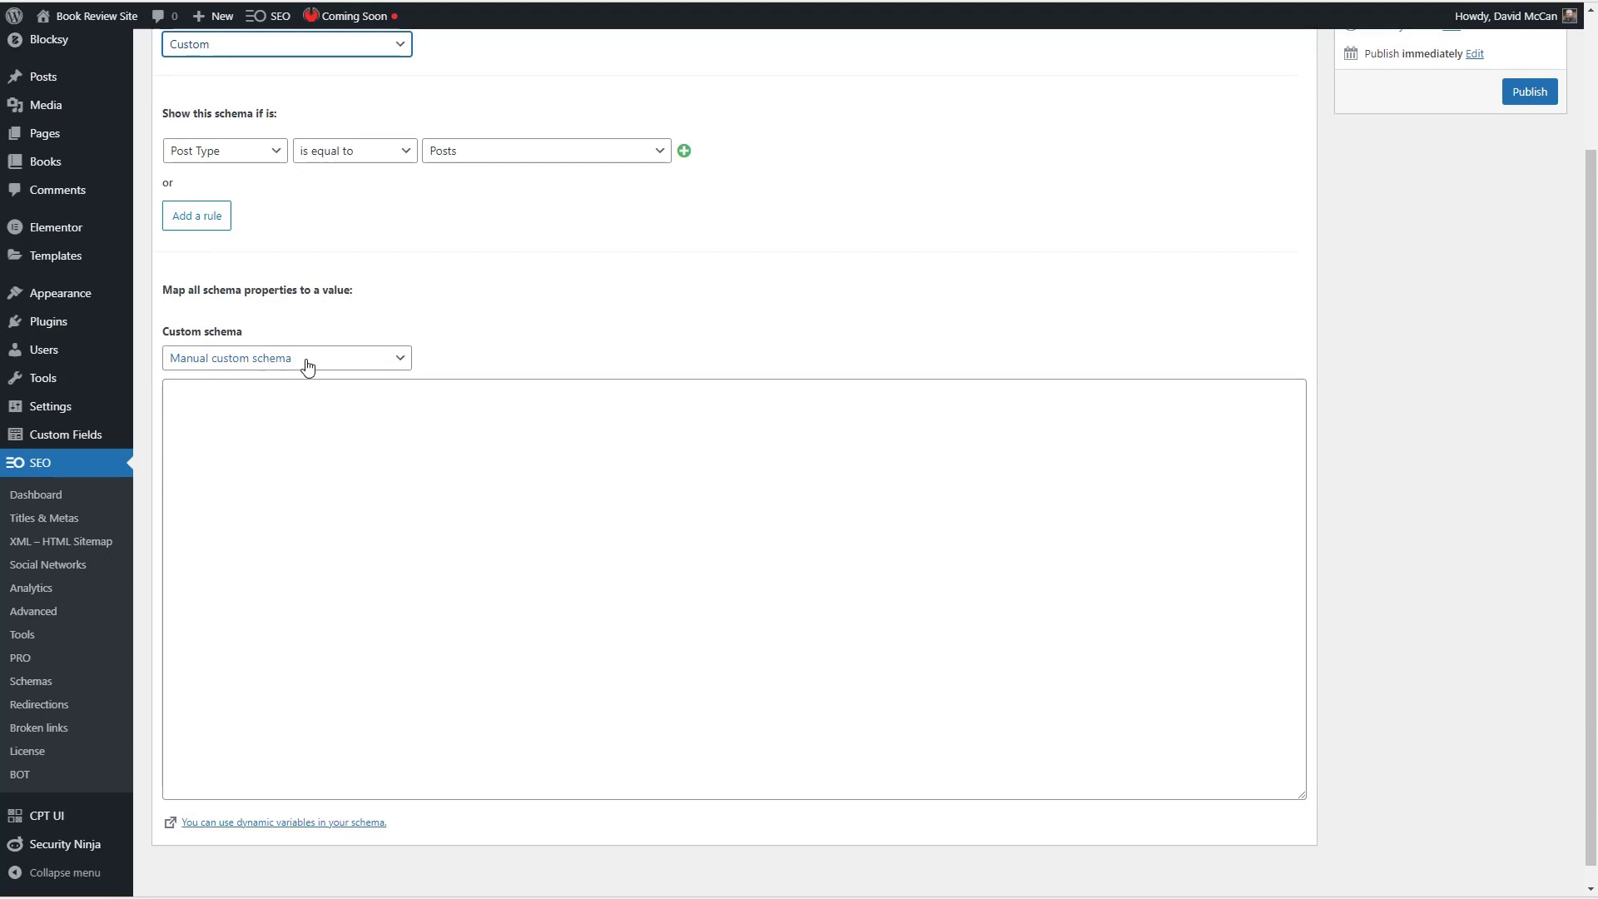
{"action": "left_click", "coordinate": [315, 361]}
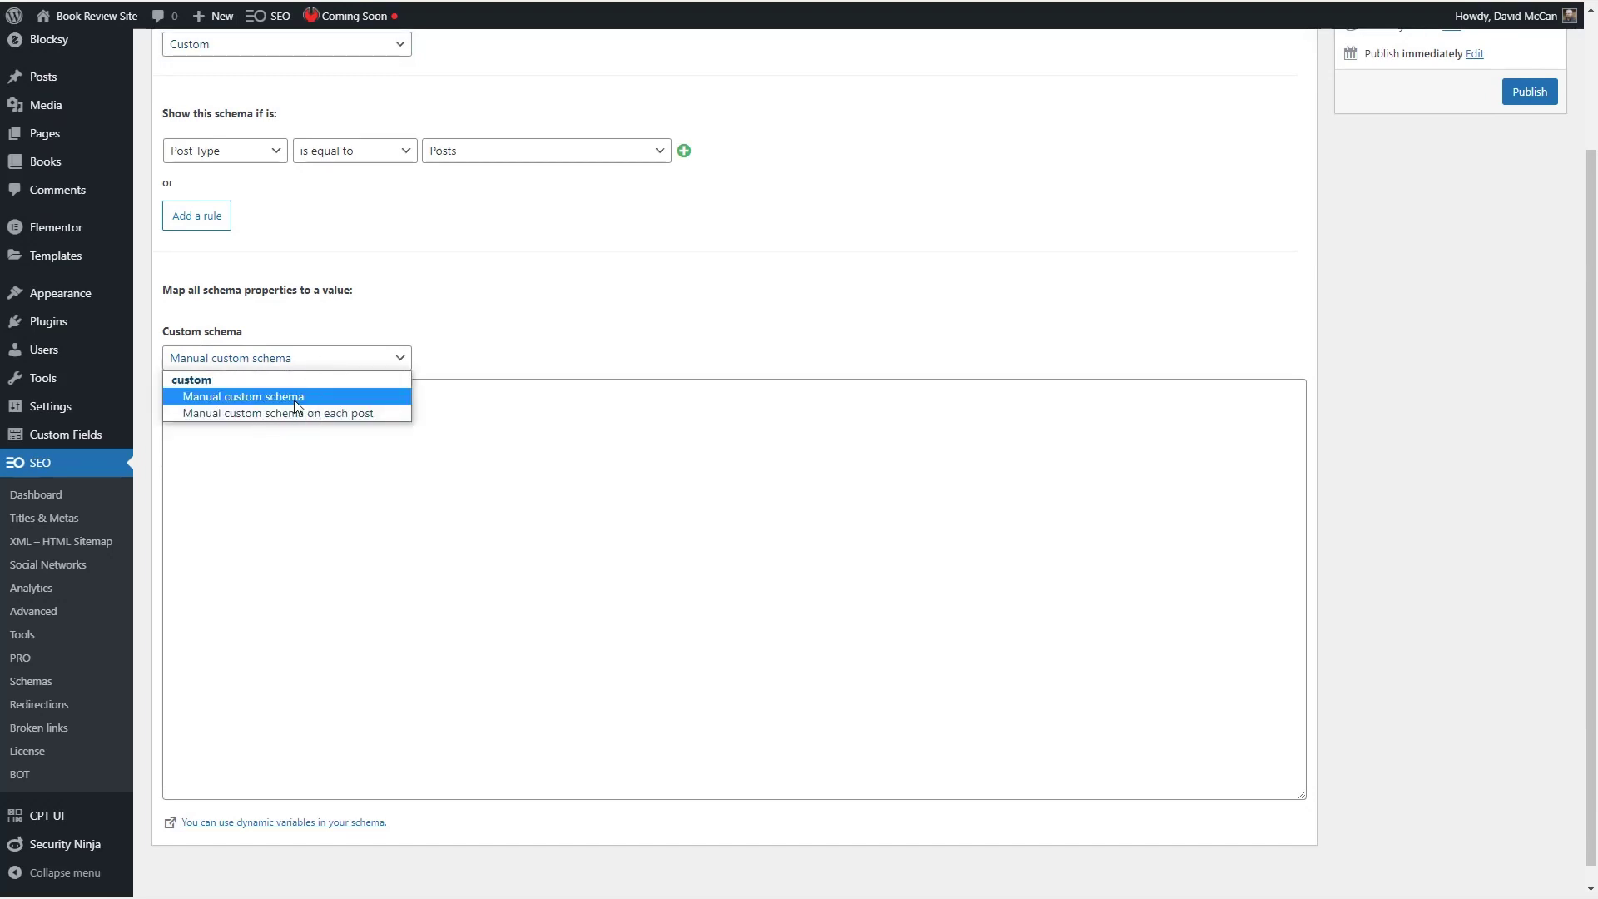
{"action": "left_click", "coordinate": [433, 403]}
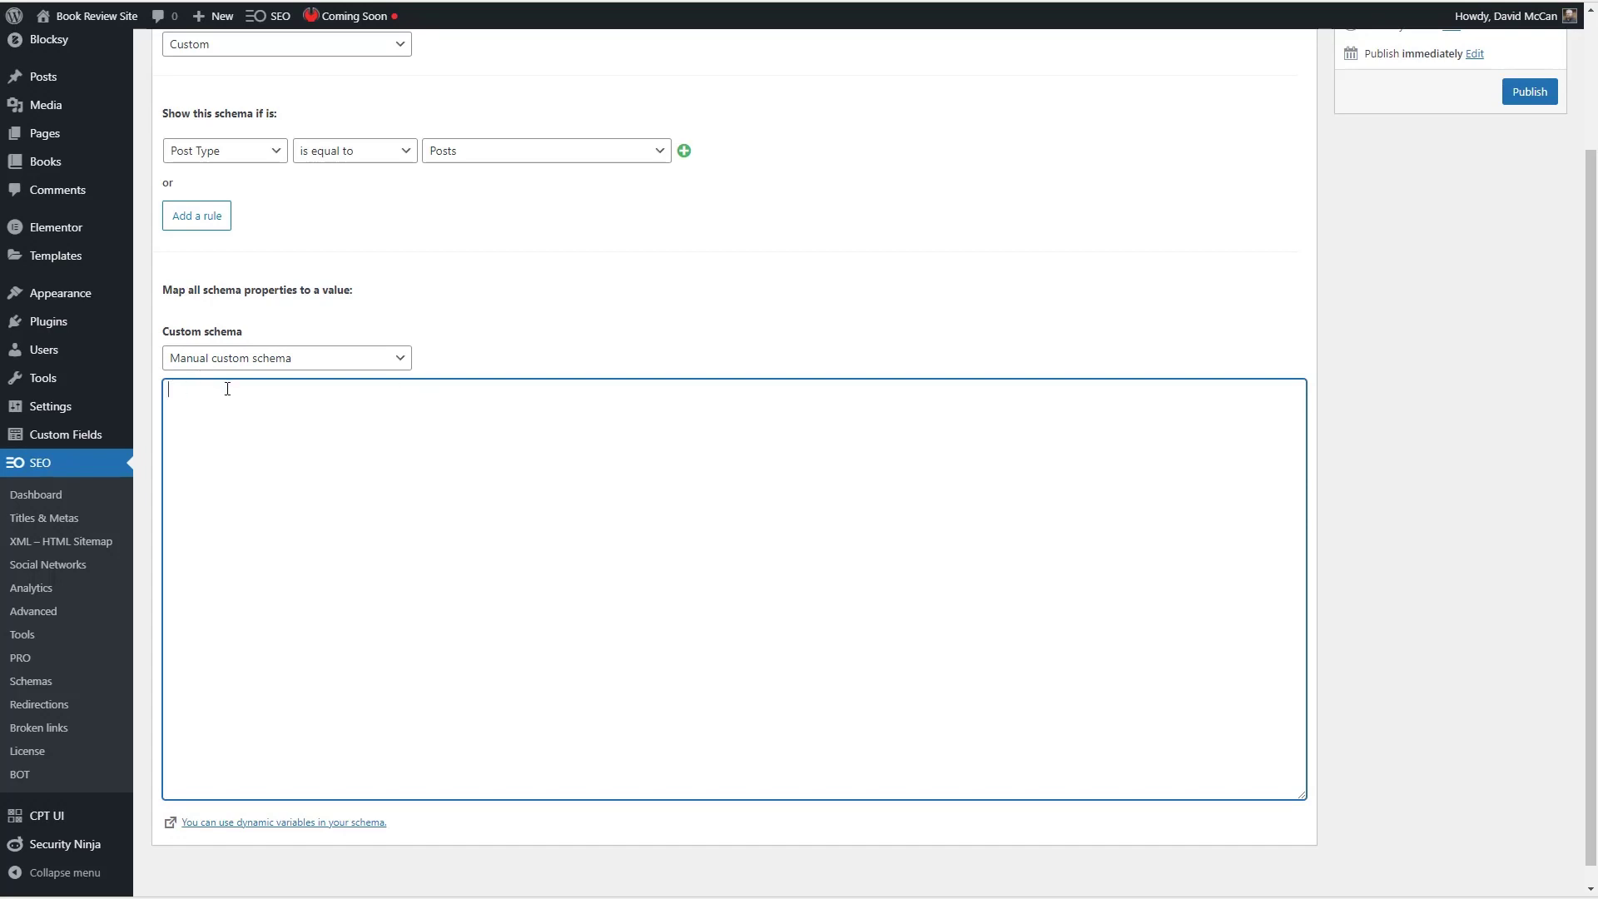
- Switch to the Steal Our JSON-LD site and view its Review example code
{"action": "key", "text": "ctrl+Tab"}
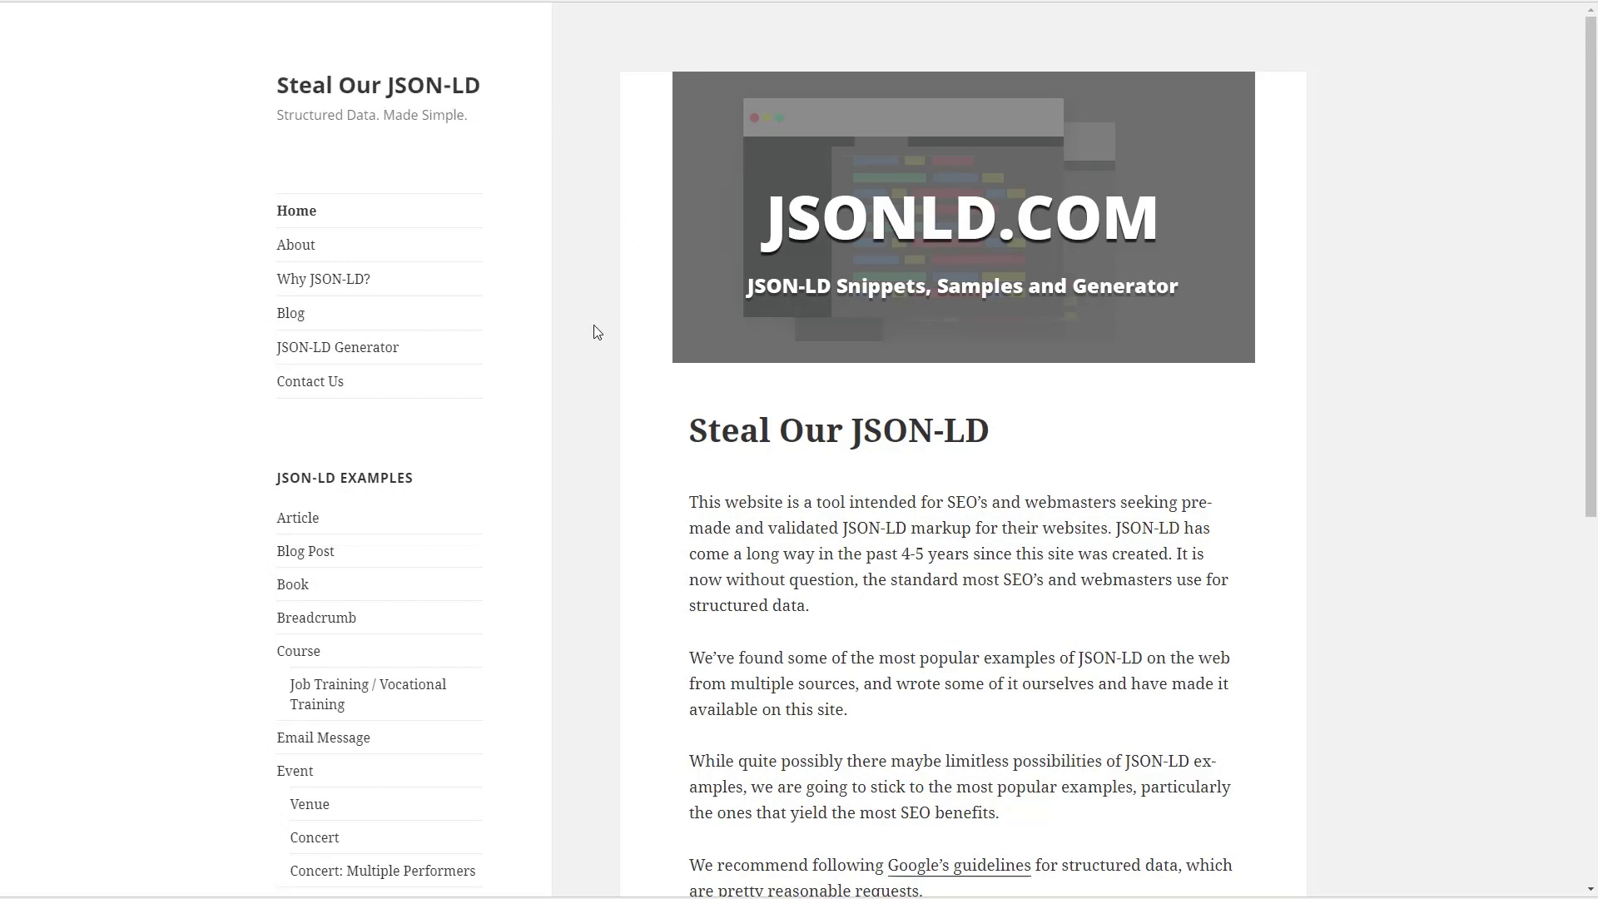
{"action": "scroll", "coordinate": [528, 324], "scroll_direction": "down", "scroll_amount": 4}
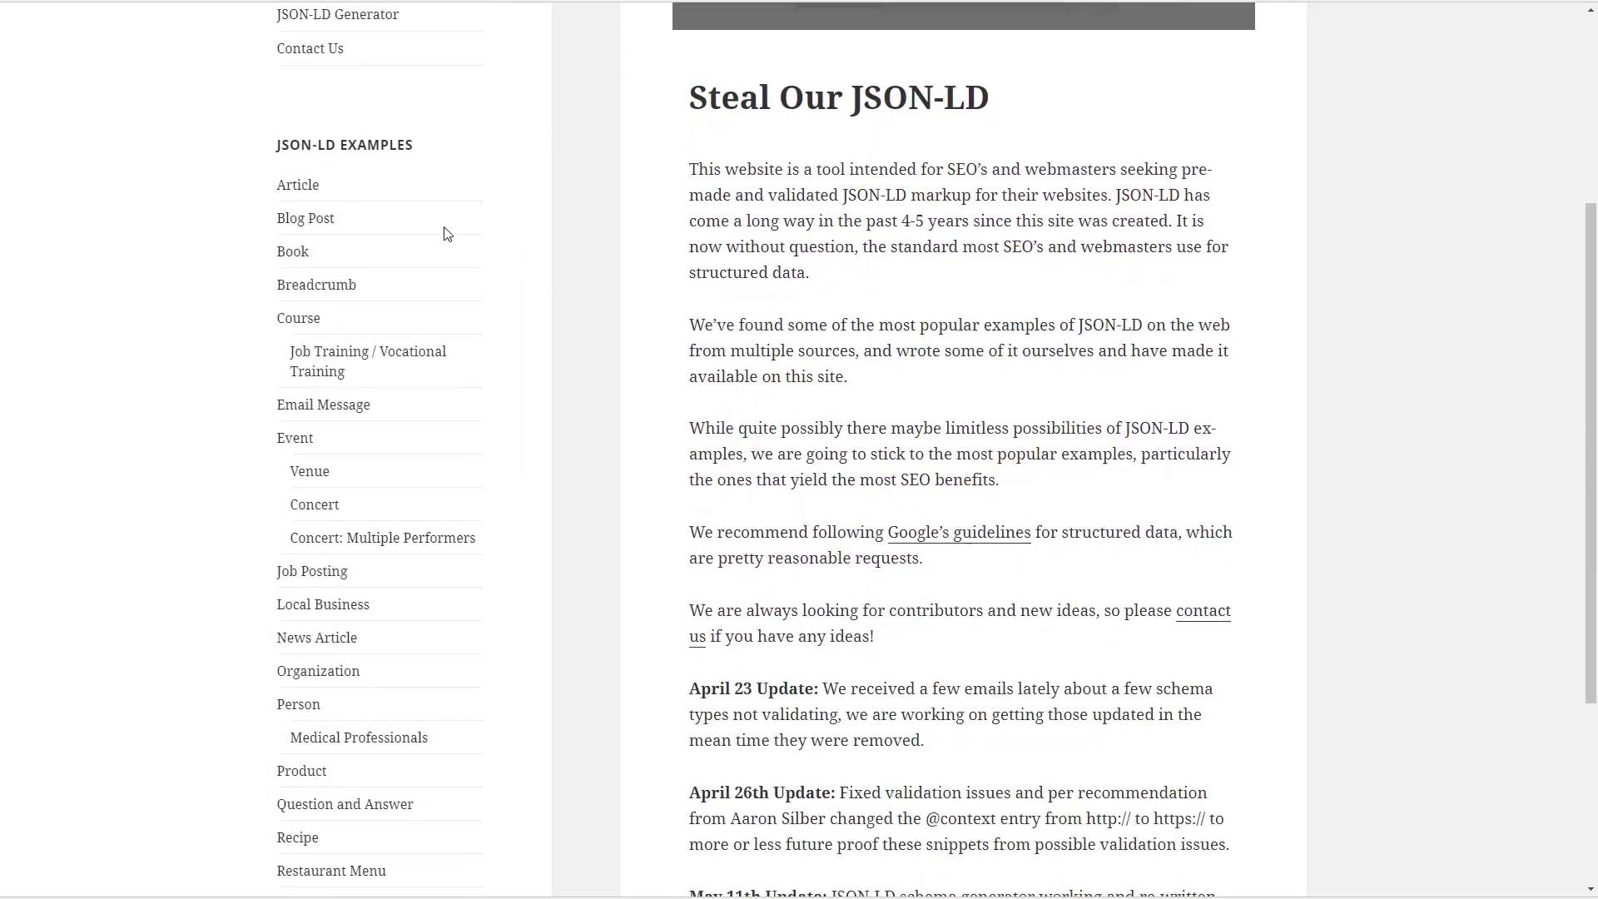
{"action": "scroll", "coordinate": [446, 275], "scroll_direction": "down", "scroll_amount": 3}
{"action": "scroll", "coordinate": [446, 274], "scroll_direction": "down", "scroll_amount": 1}
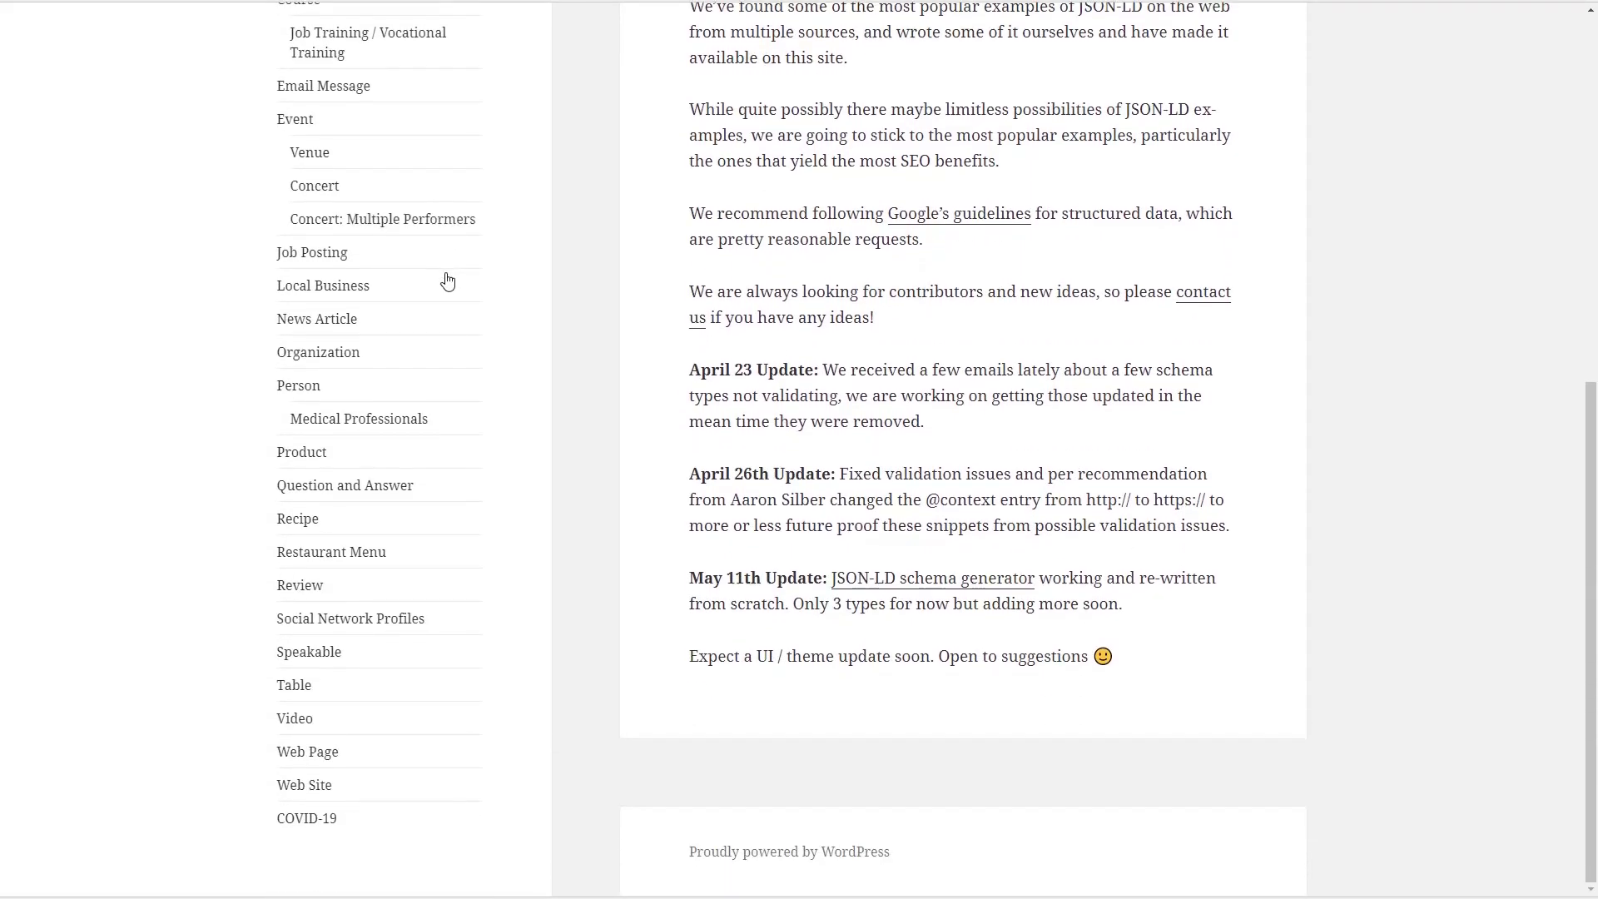
{"action": "left_click", "coordinate": [289, 587]}
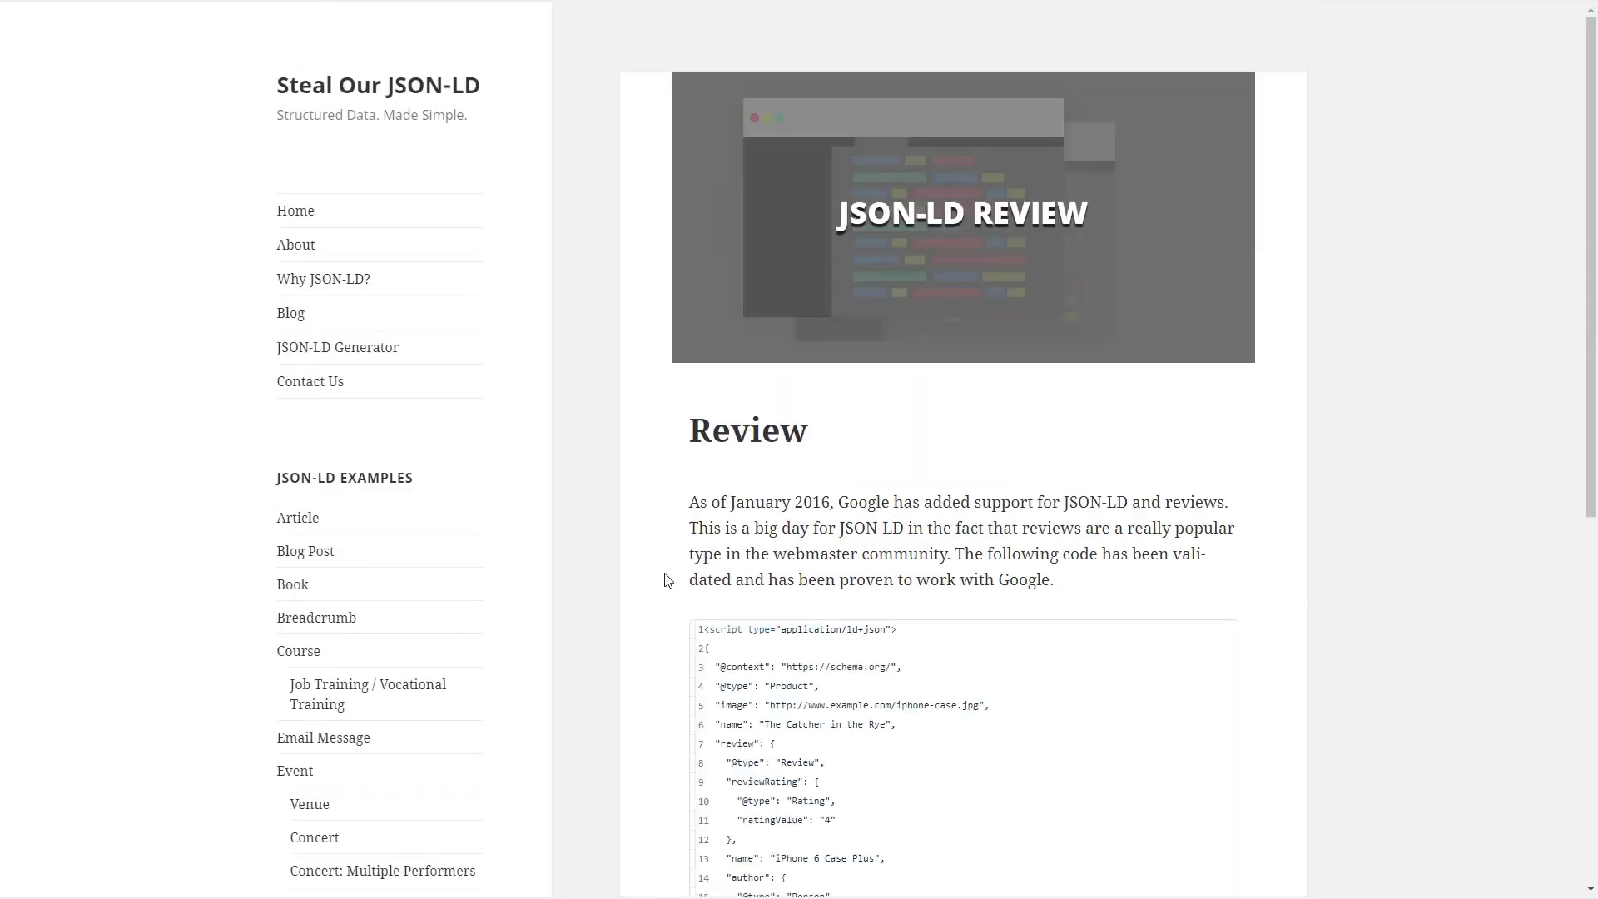
{"action": "scroll", "coordinate": [666, 580], "scroll_direction": "down", "scroll_amount": 4}
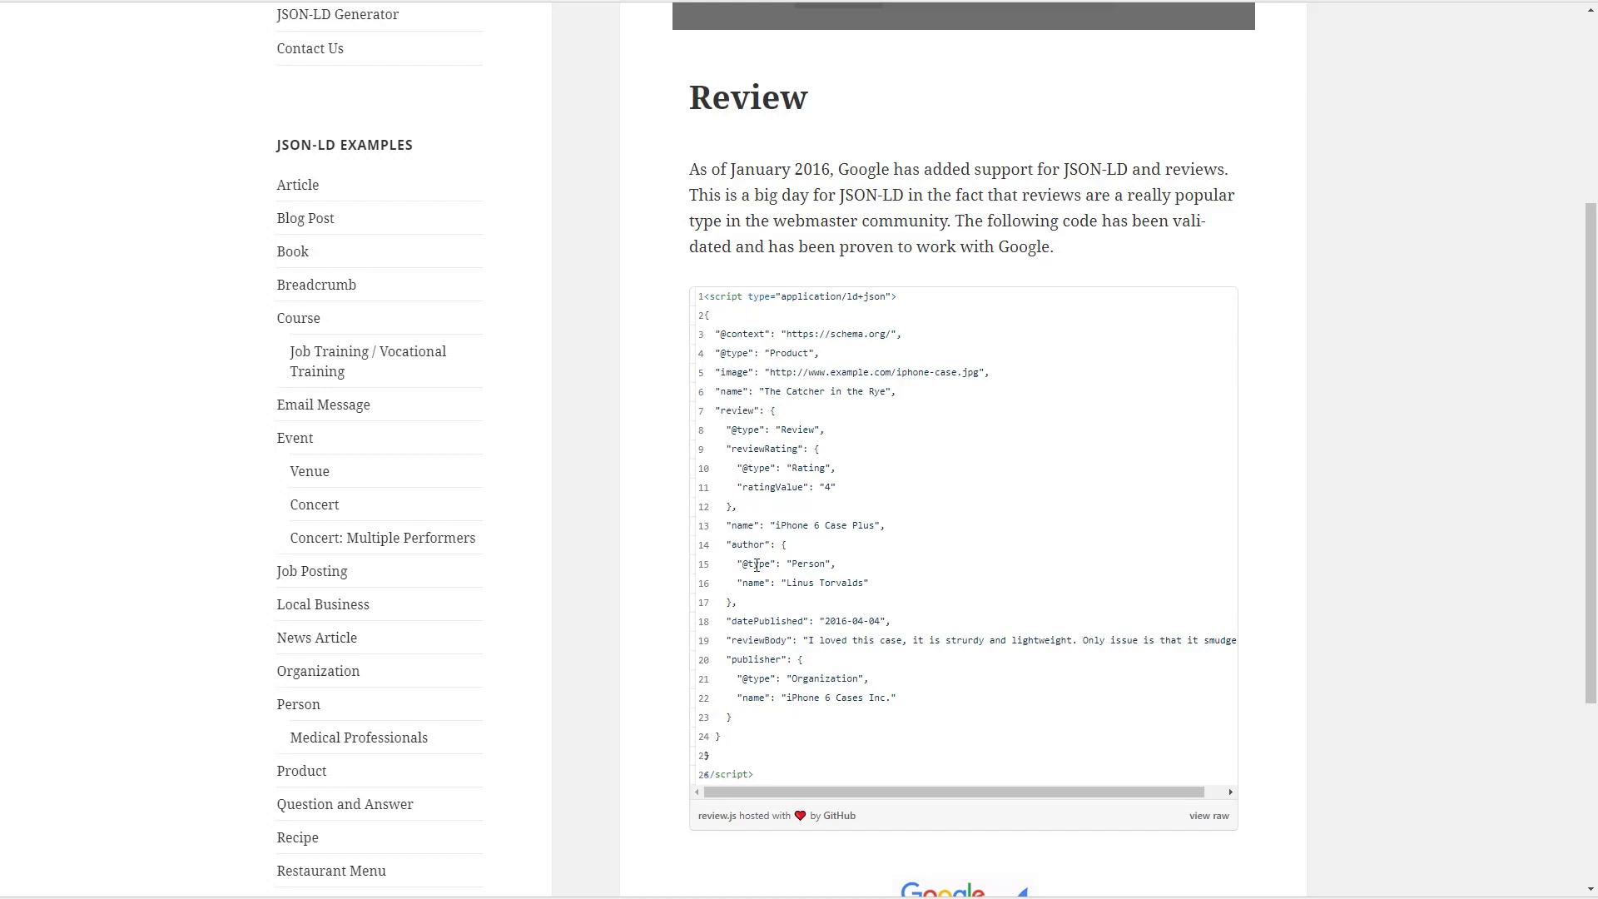
{"action": "scroll", "coordinate": [718, 318], "scroll_direction": "up", "scroll_amount": 1}
- Copy the full script from the Book JSON-LD example and paste it into SEOPress's manual custom schema
{"action": "left_click", "coordinate": [298, 342]}
{"action": "scroll", "coordinate": [626, 381], "scroll_direction": "down", "scroll_amount": 4}
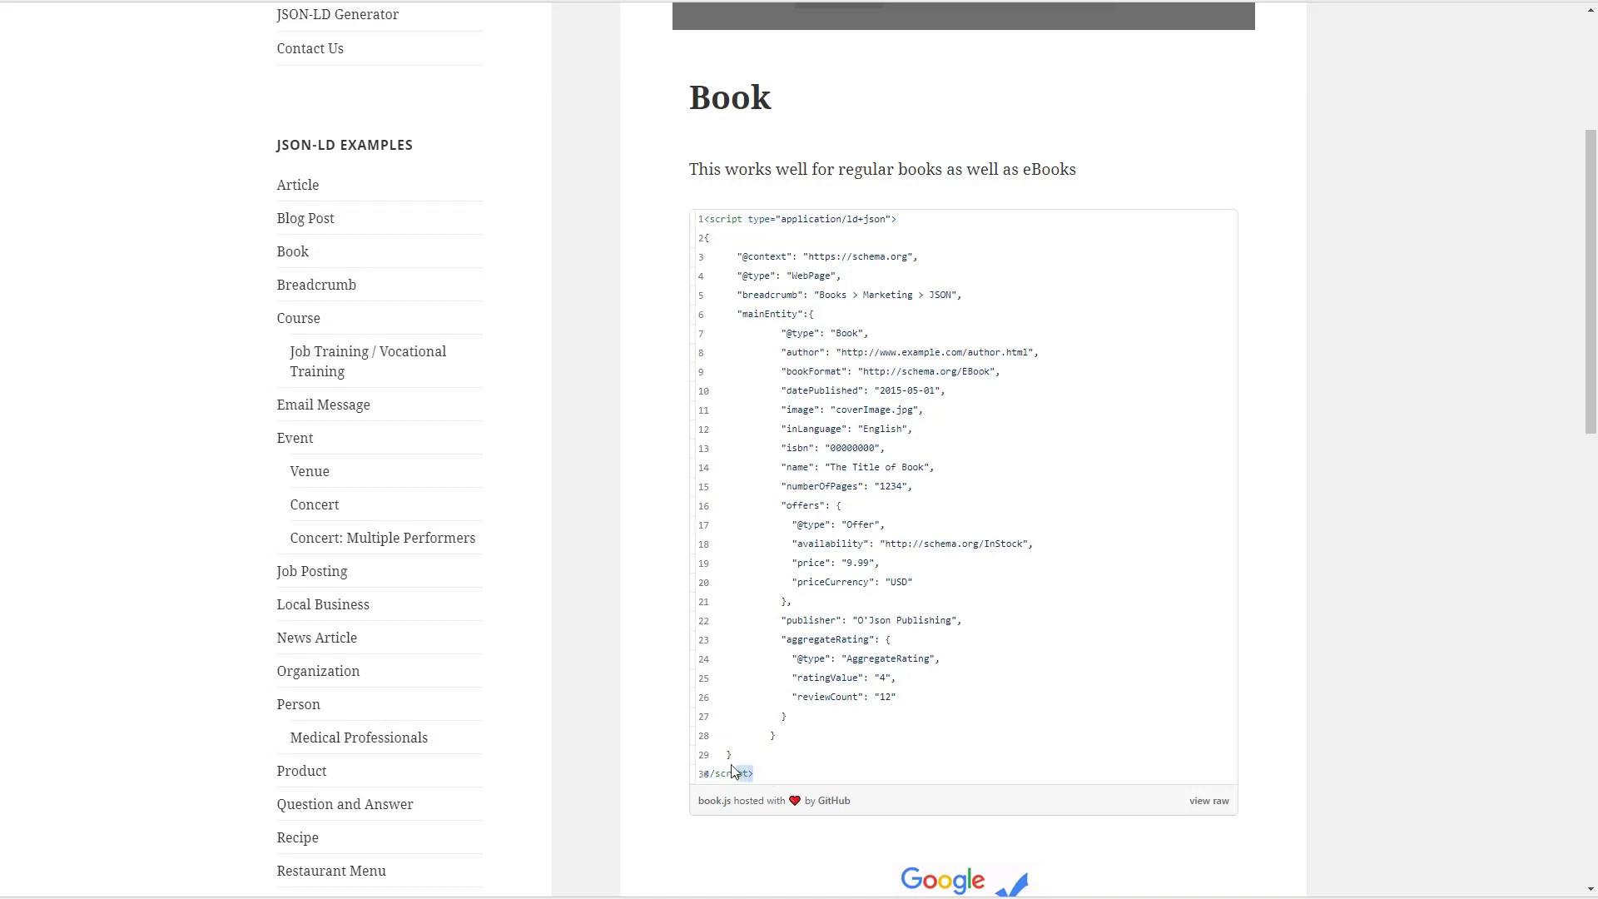
{"action": "left_click_drag", "start_coordinate": [738, 772], "coordinate": [767, 250]}
{"action": "key", "text": "ctrl+c"}
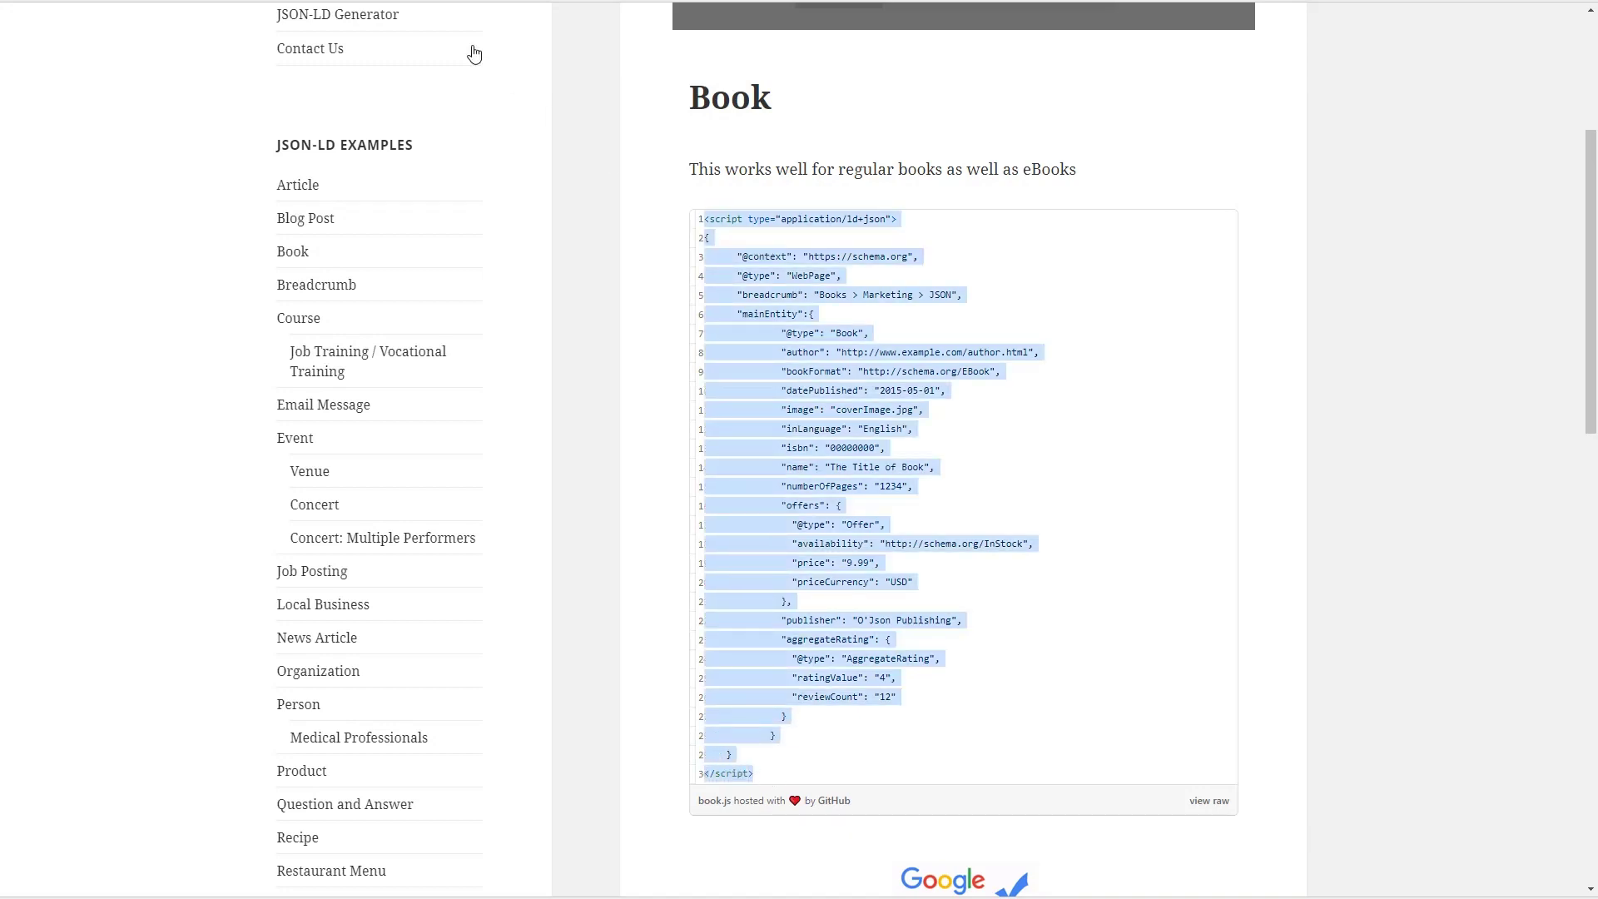
{"action": "key", "text": "ctrl+Tab"}
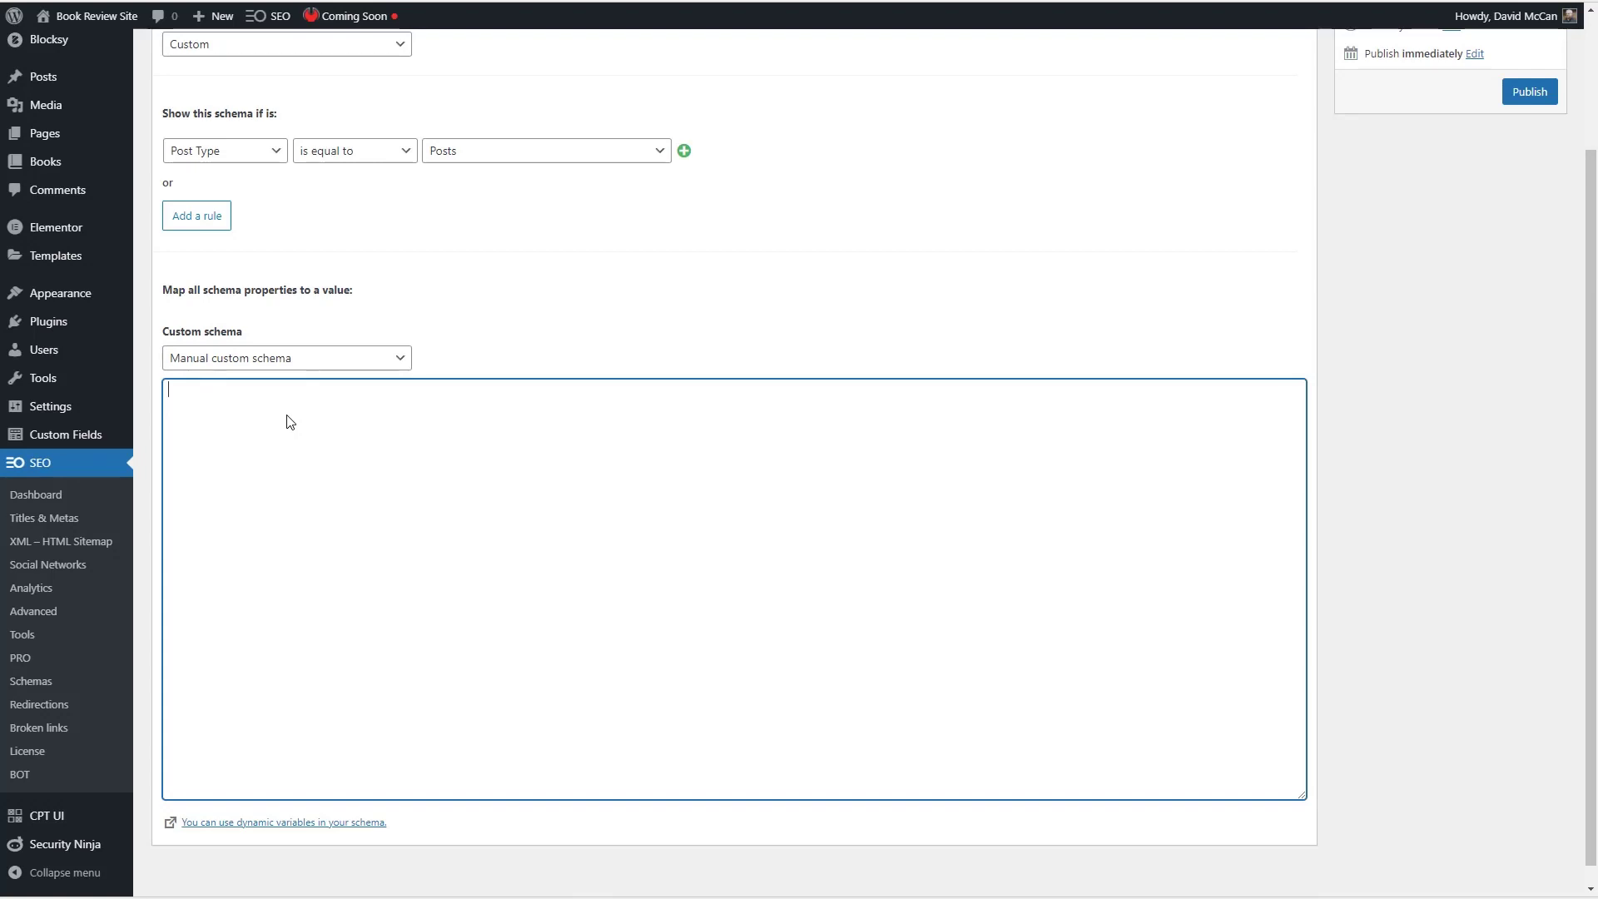
{"action": "key", "text": "ctrl+v"}
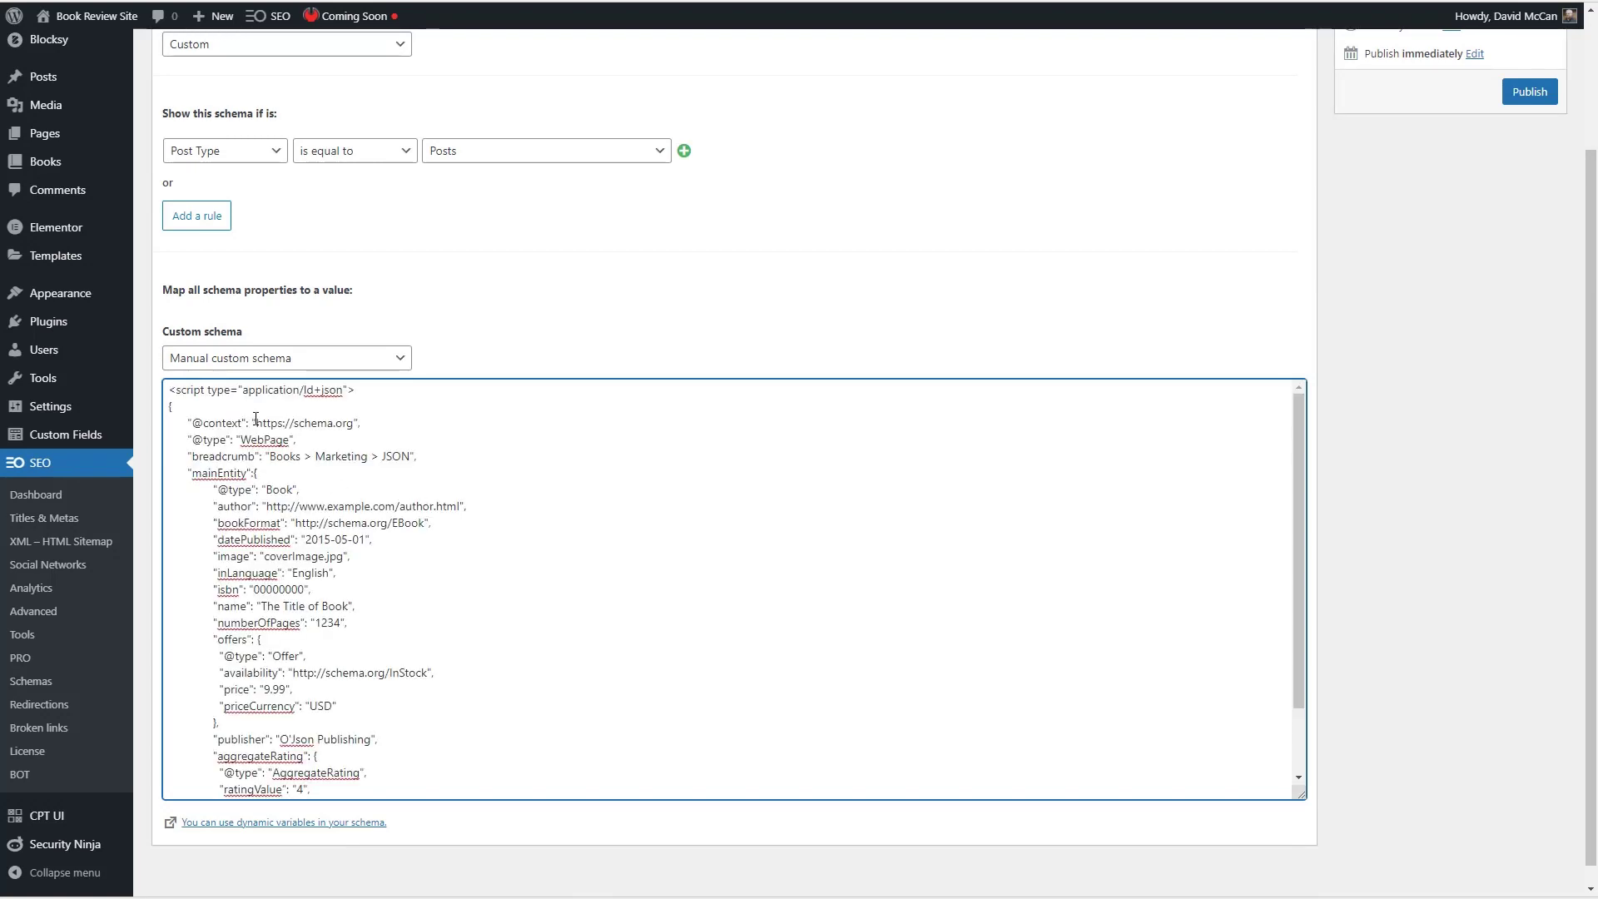
{"action": "scroll", "coordinate": [319, 466], "scroll_direction": "down", "scroll_amount": 2}
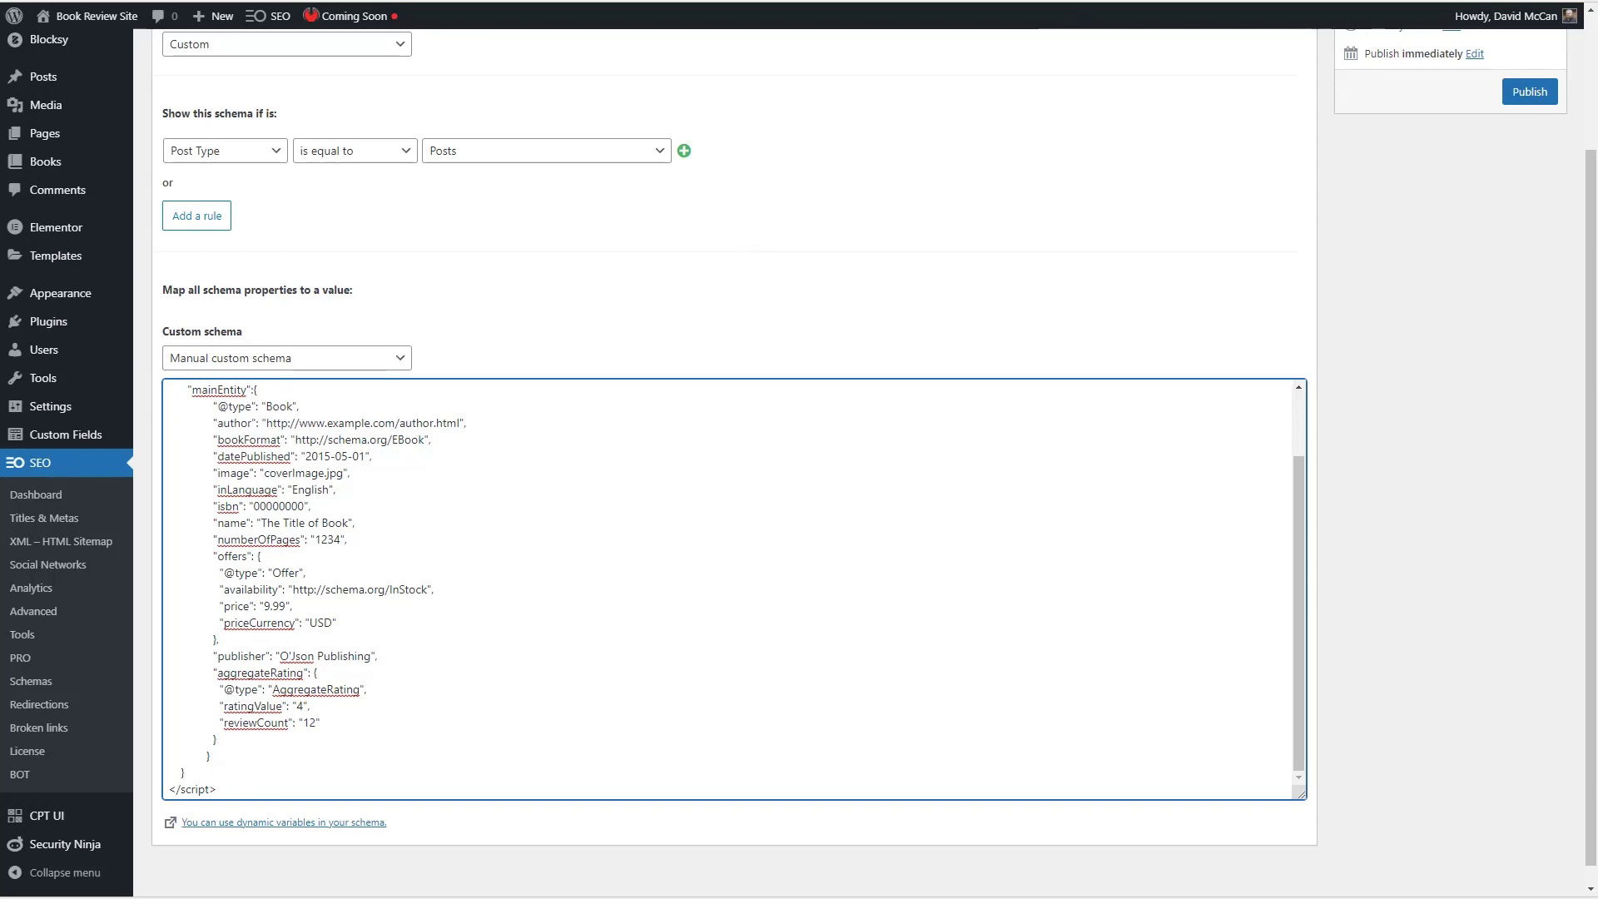
- Switch to the SEOPress dynamic variables documentation and copy the custom field variable %%_cf_your_custom_field_name%%
{"action": "left_click", "coordinate": [1090, 1]}
{"action": "scroll", "coordinate": [1093, 254], "scroll_direction": "down", "scroll_amount": 2}
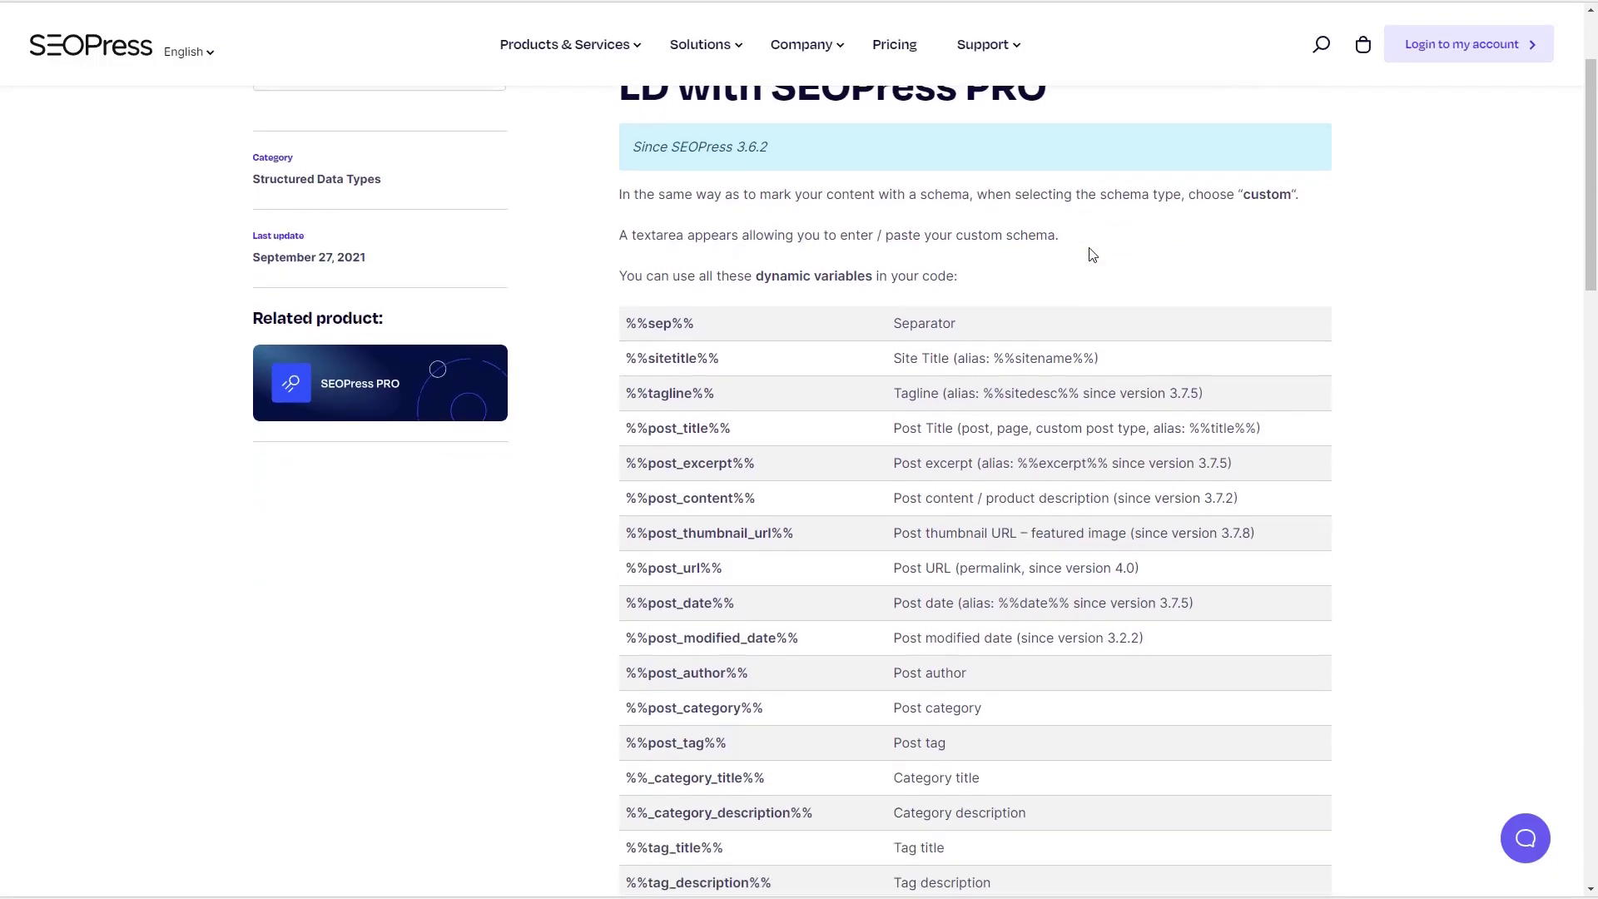
{"action": "scroll", "coordinate": [1005, 241], "scroll_direction": "down", "scroll_amount": 1}
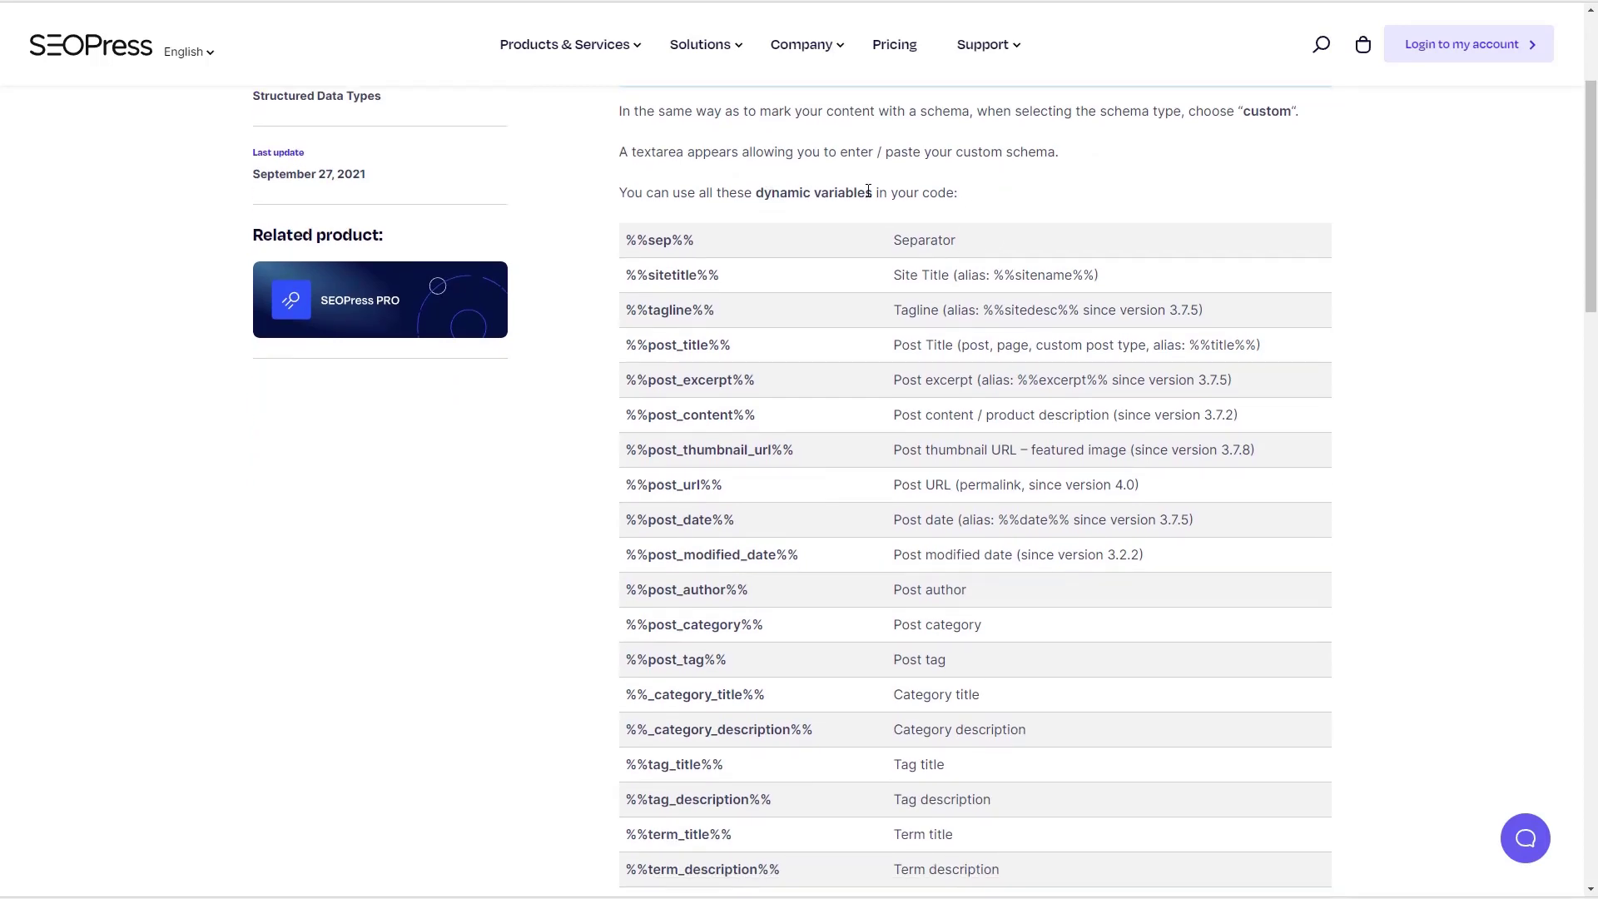
{"action": "scroll", "coordinate": [864, 193], "scroll_direction": "down", "scroll_amount": 1}
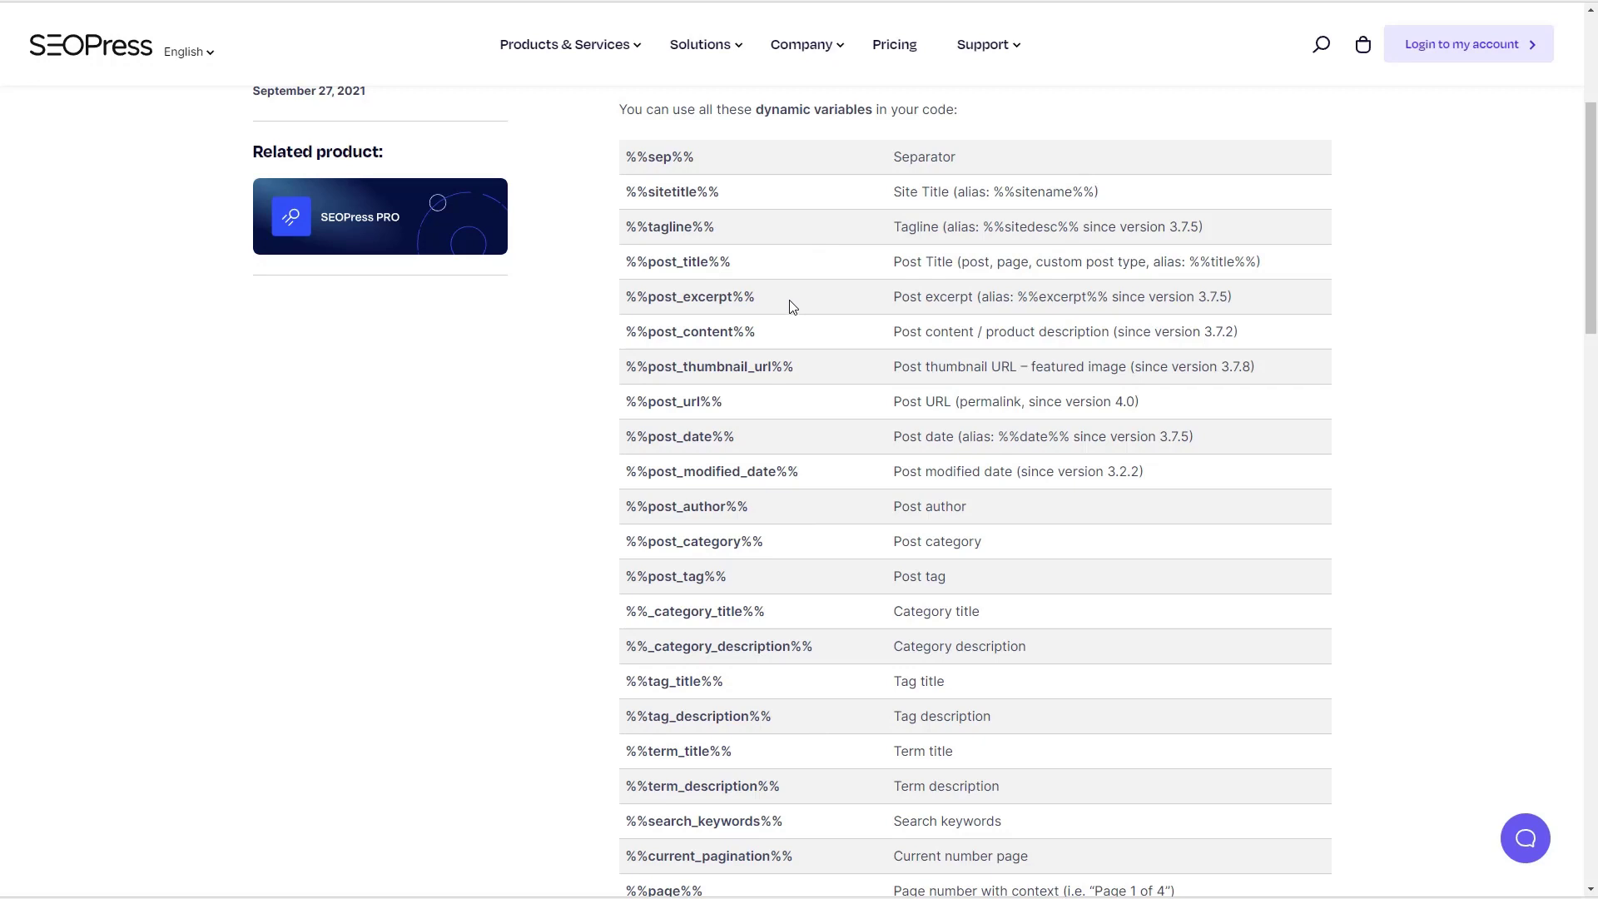
{"action": "scroll", "coordinate": [785, 507], "scroll_direction": "down", "scroll_amount": 4}
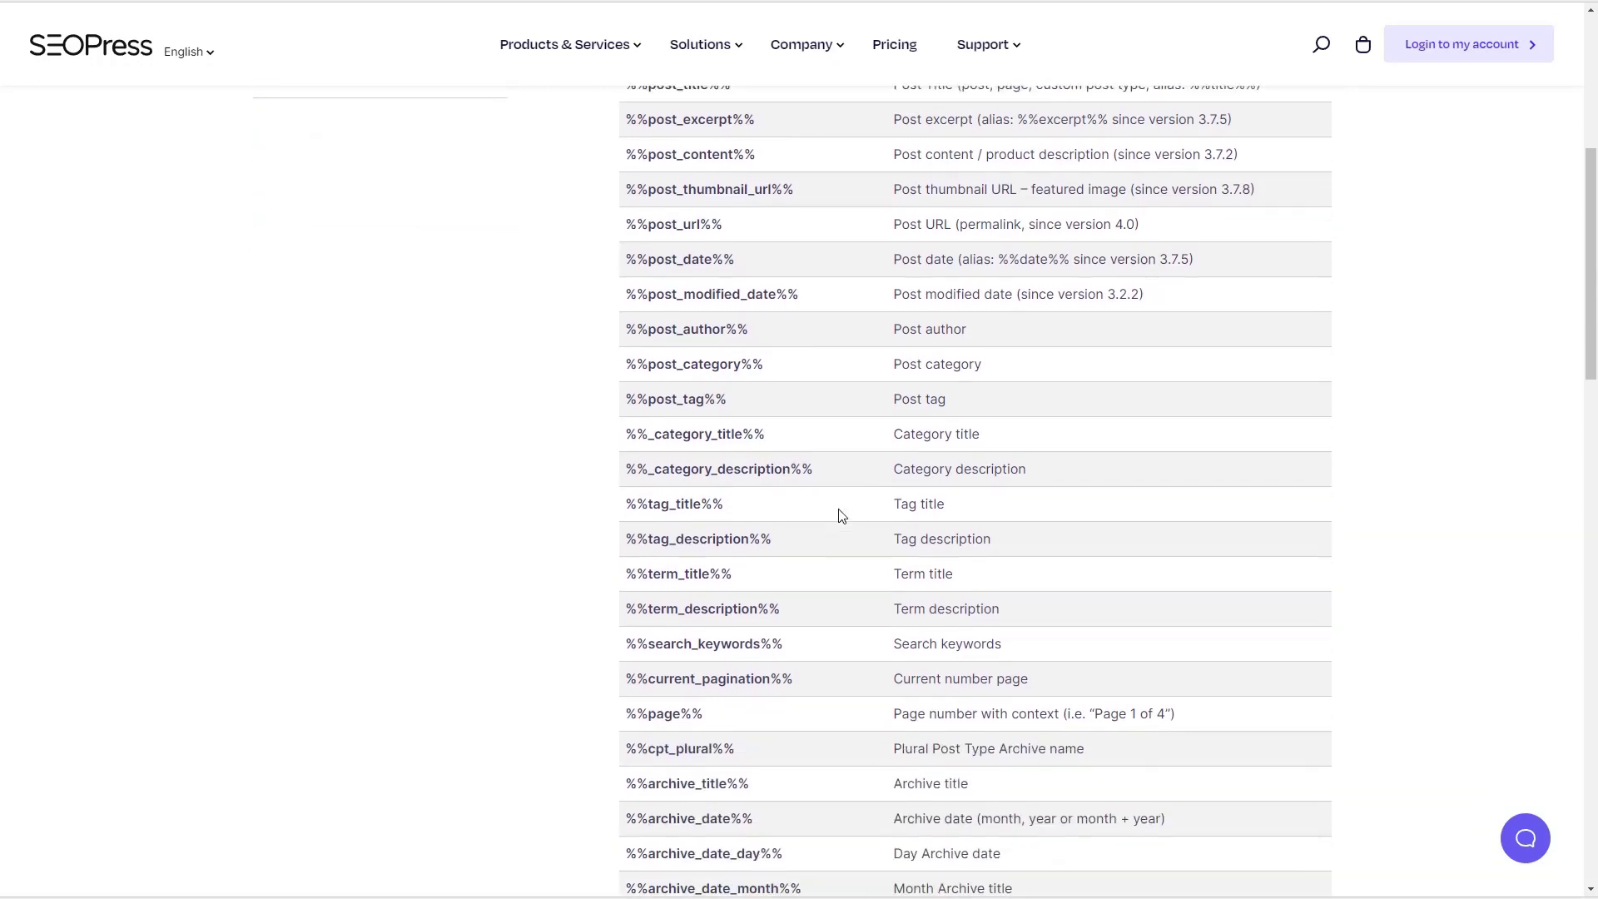
{"action": "scroll", "coordinate": [839, 516], "scroll_direction": "down", "scroll_amount": 3}
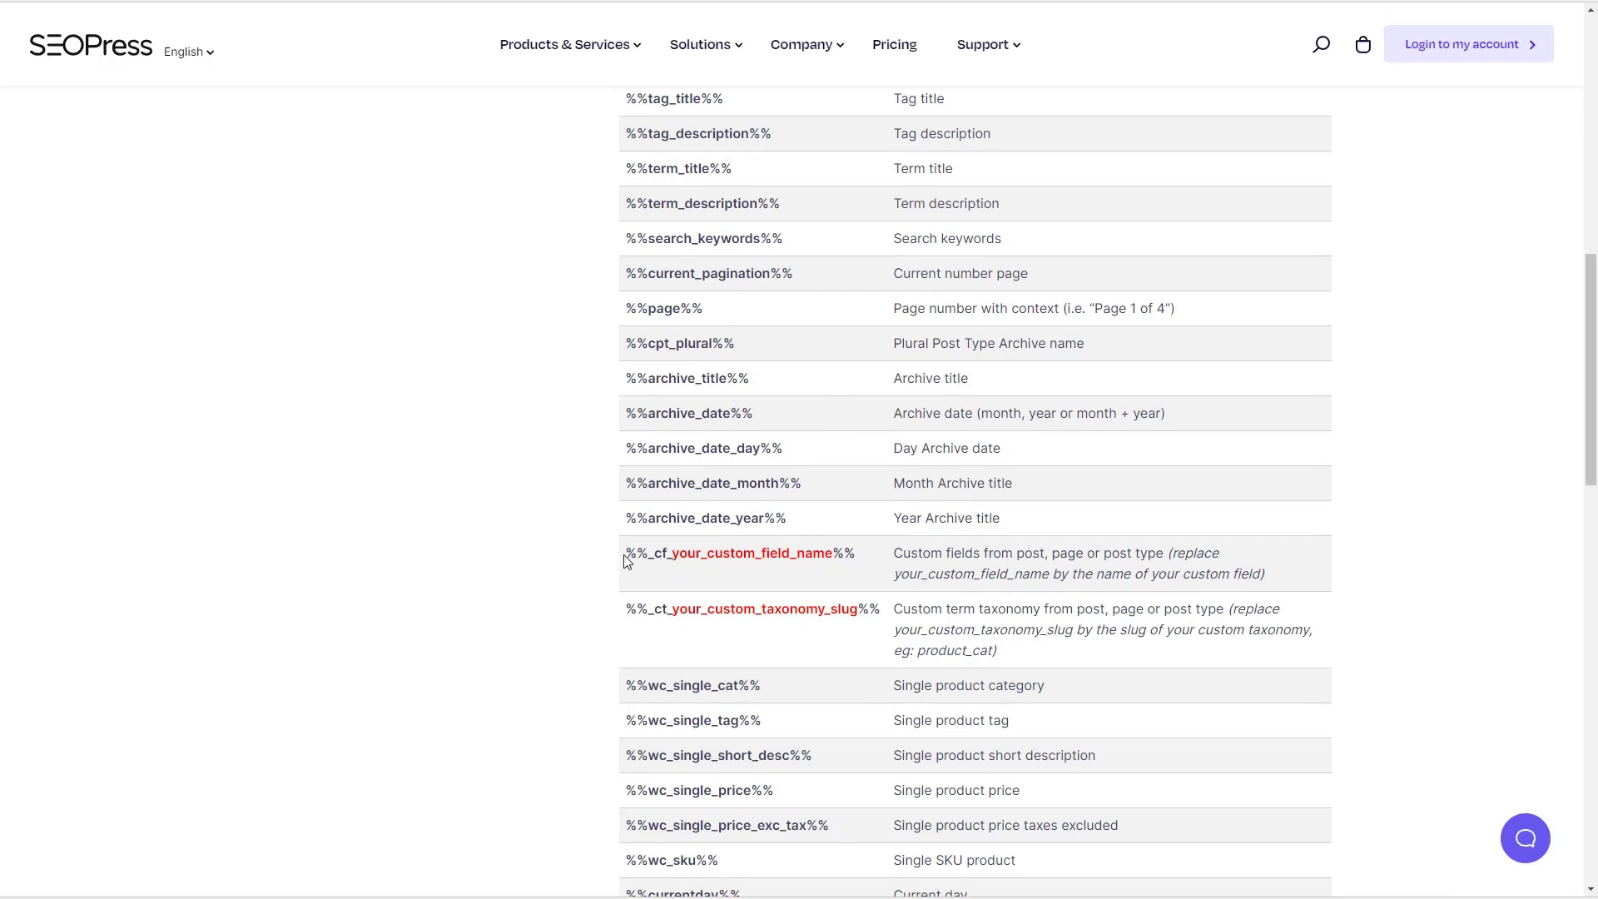
{"action": "left_click_drag", "start_coordinate": [625, 556], "coordinate": [855, 554]}
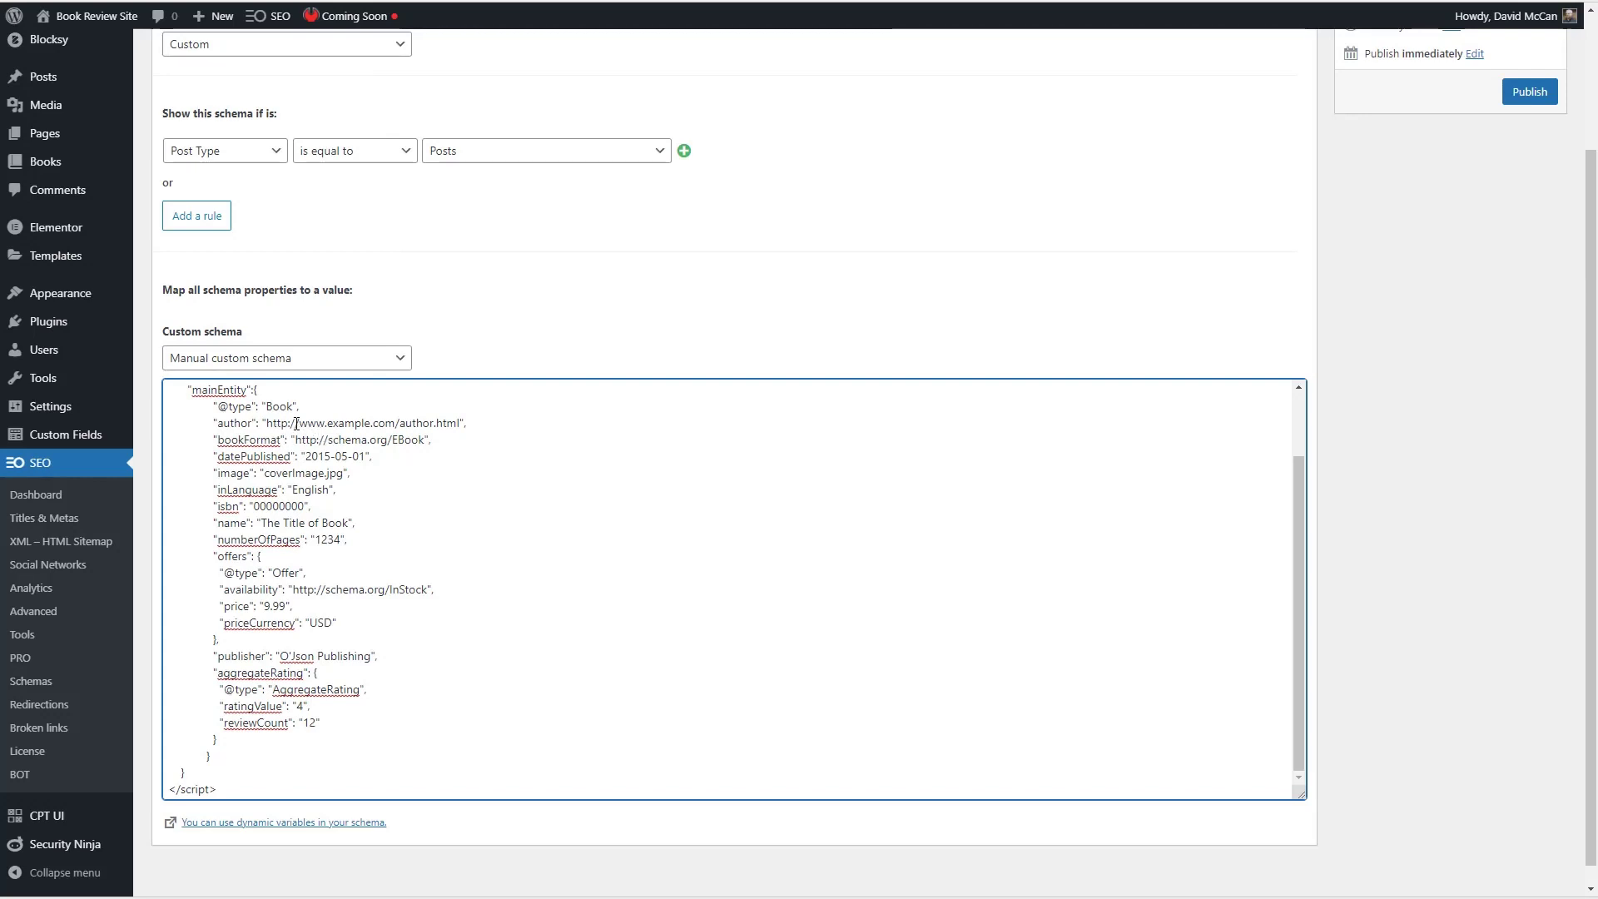
- Back in the SEOPress custom schema, replace the author value with %%_cf_book_author%%, then look over the documentation's variable list again
{"action": "left_click_drag", "start_coordinate": [266, 424], "coordinate": [461, 423]}
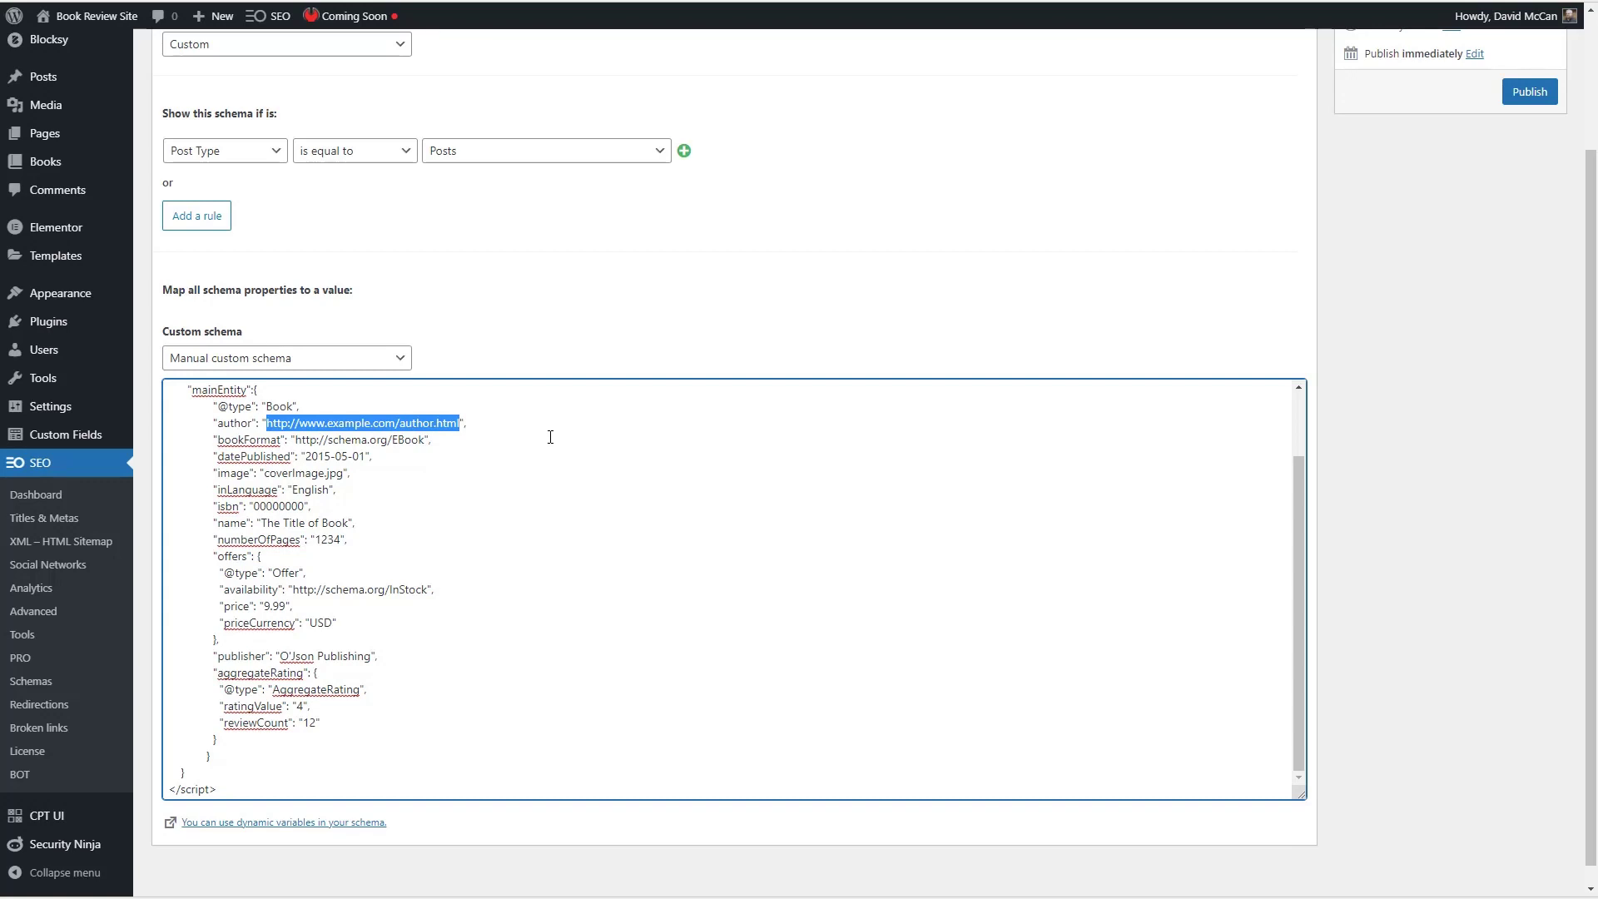
{"action": "key", "text": "ctrl+v"}
{"action": "left_click_drag", "start_coordinate": [305, 423], "coordinate": [427, 425]}
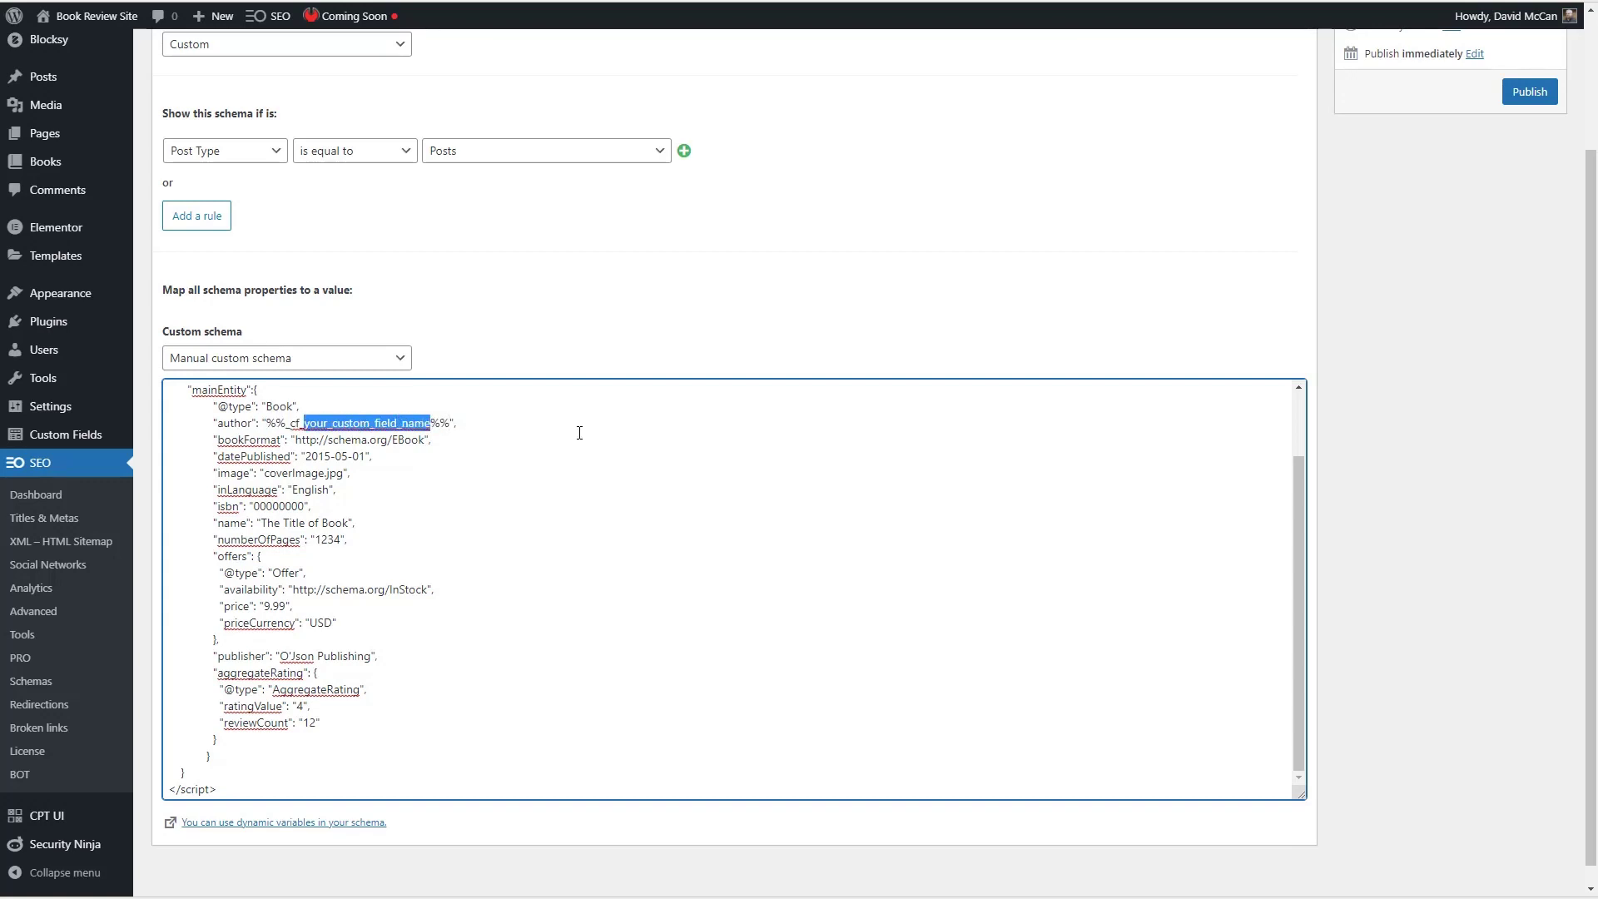
{"action": "type", "text": "book_author"}
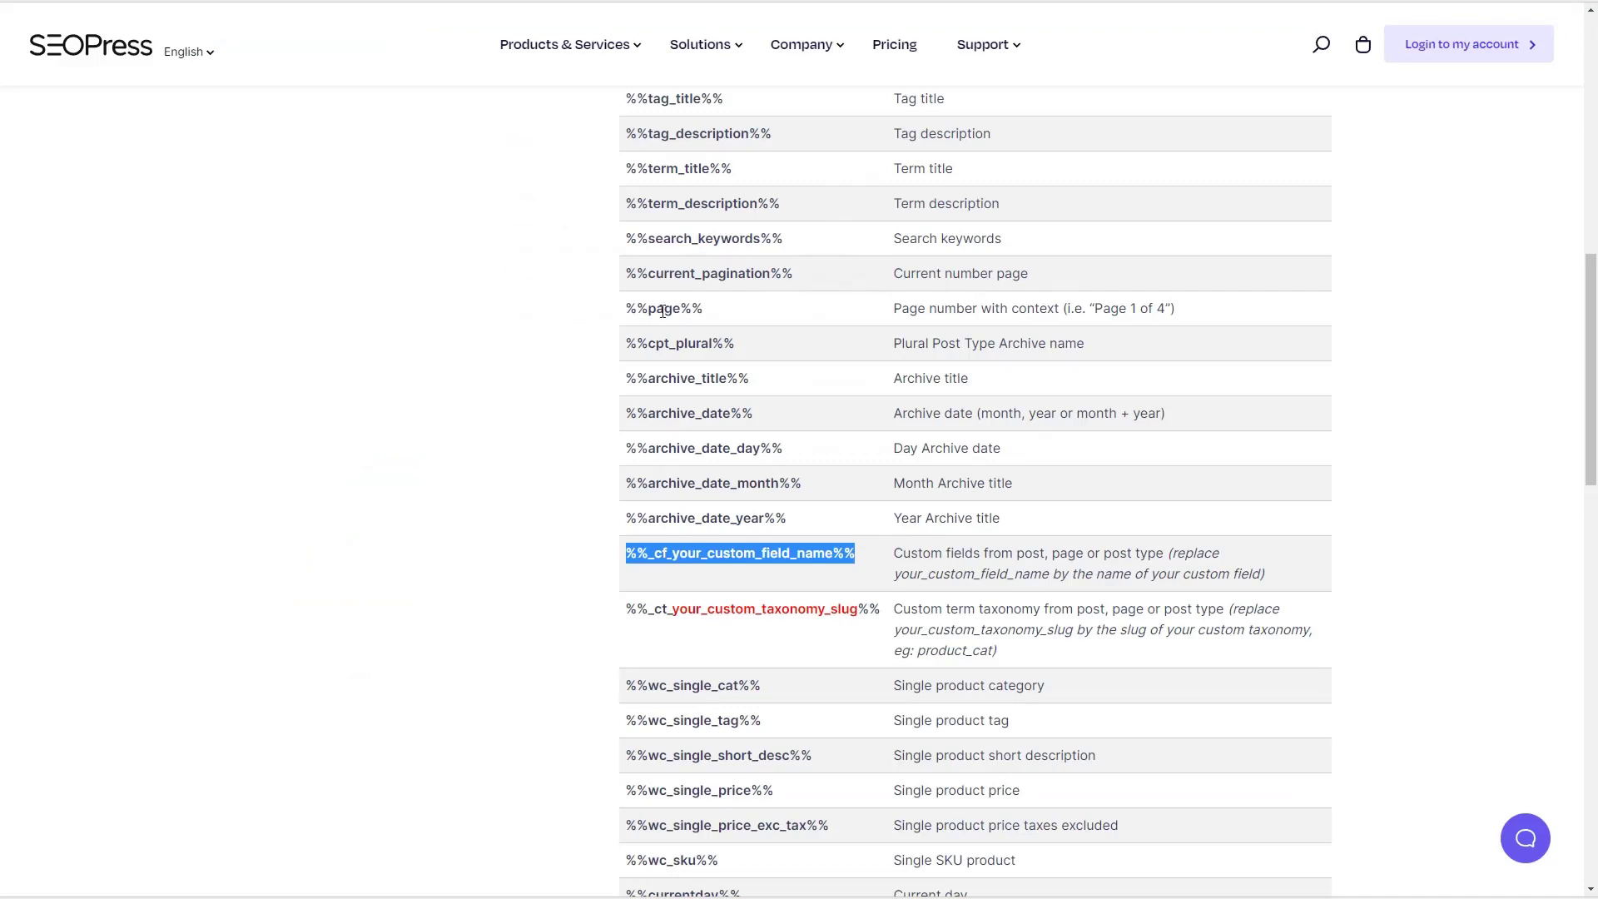
{"action": "scroll", "coordinate": [663, 310], "scroll_direction": "up", "scroll_amount": 10}
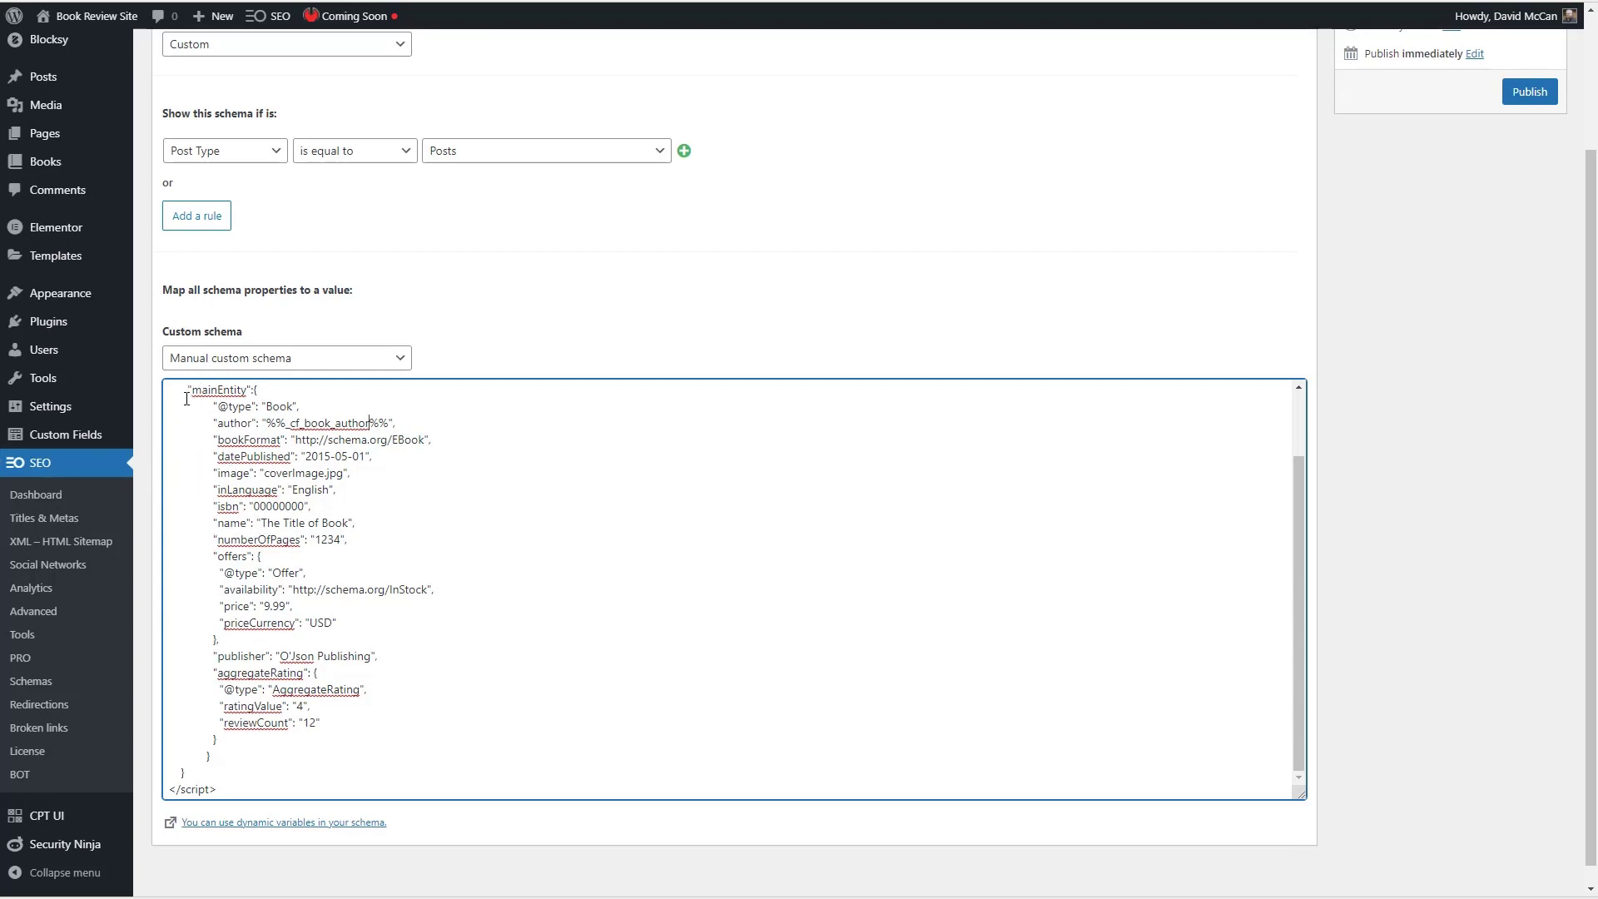
- Go to the installed plugins and bulk deactivate SEOPress and SEOPress PRO
{"action": "scroll", "coordinate": [299, 569], "scroll_direction": "up", "scroll_amount": 3}
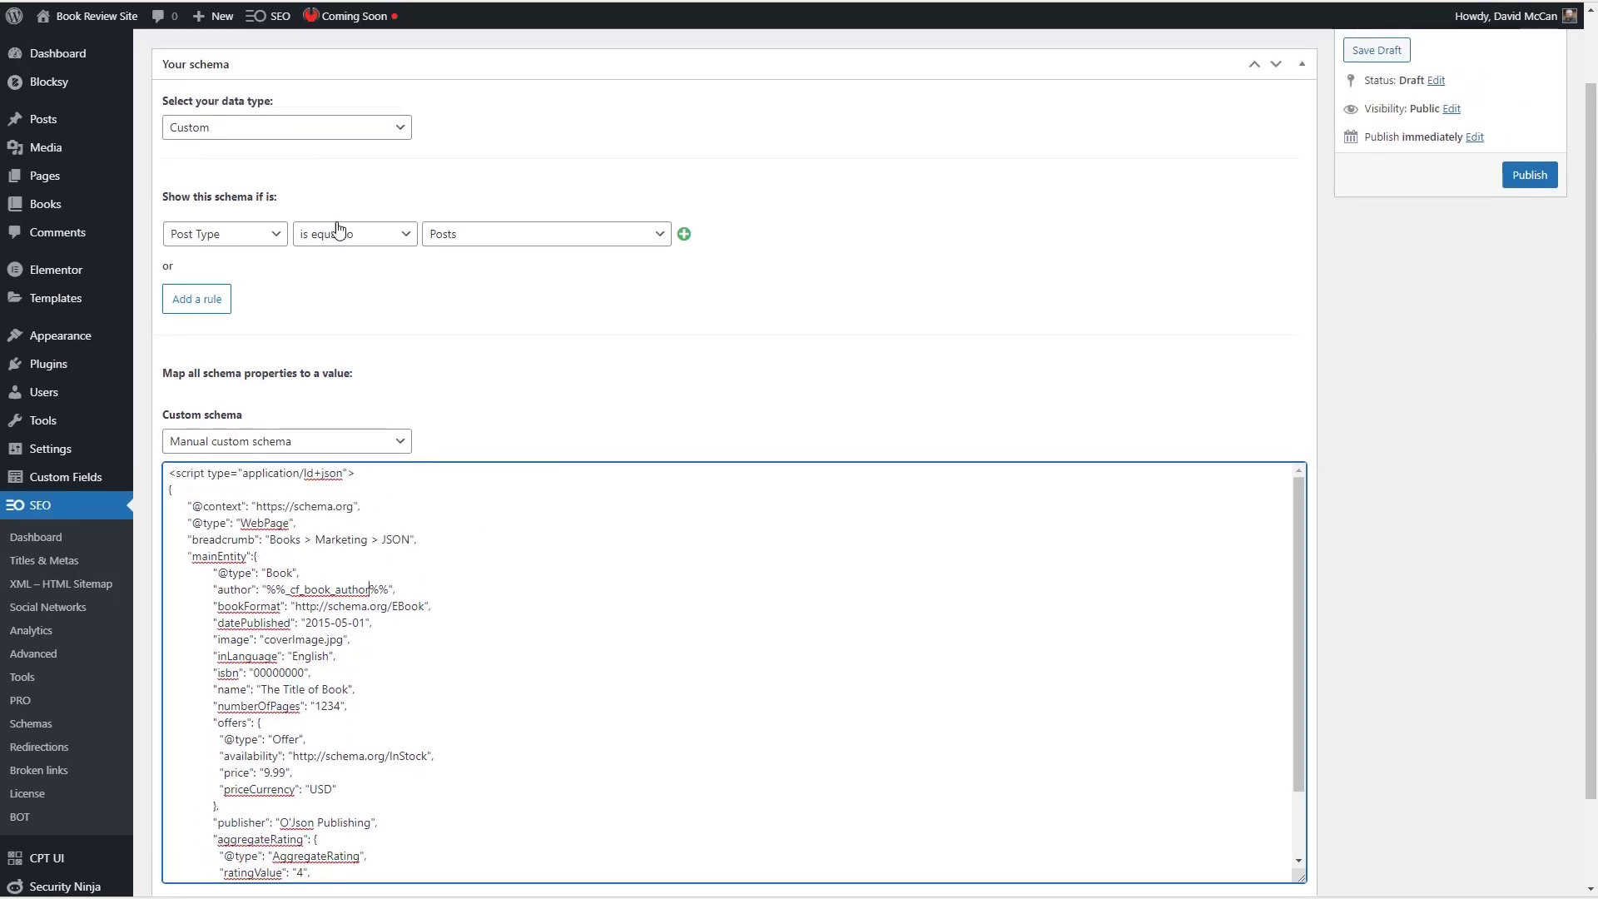
{"action": "scroll", "coordinate": [350, 241], "scroll_direction": "up", "scroll_amount": 1}
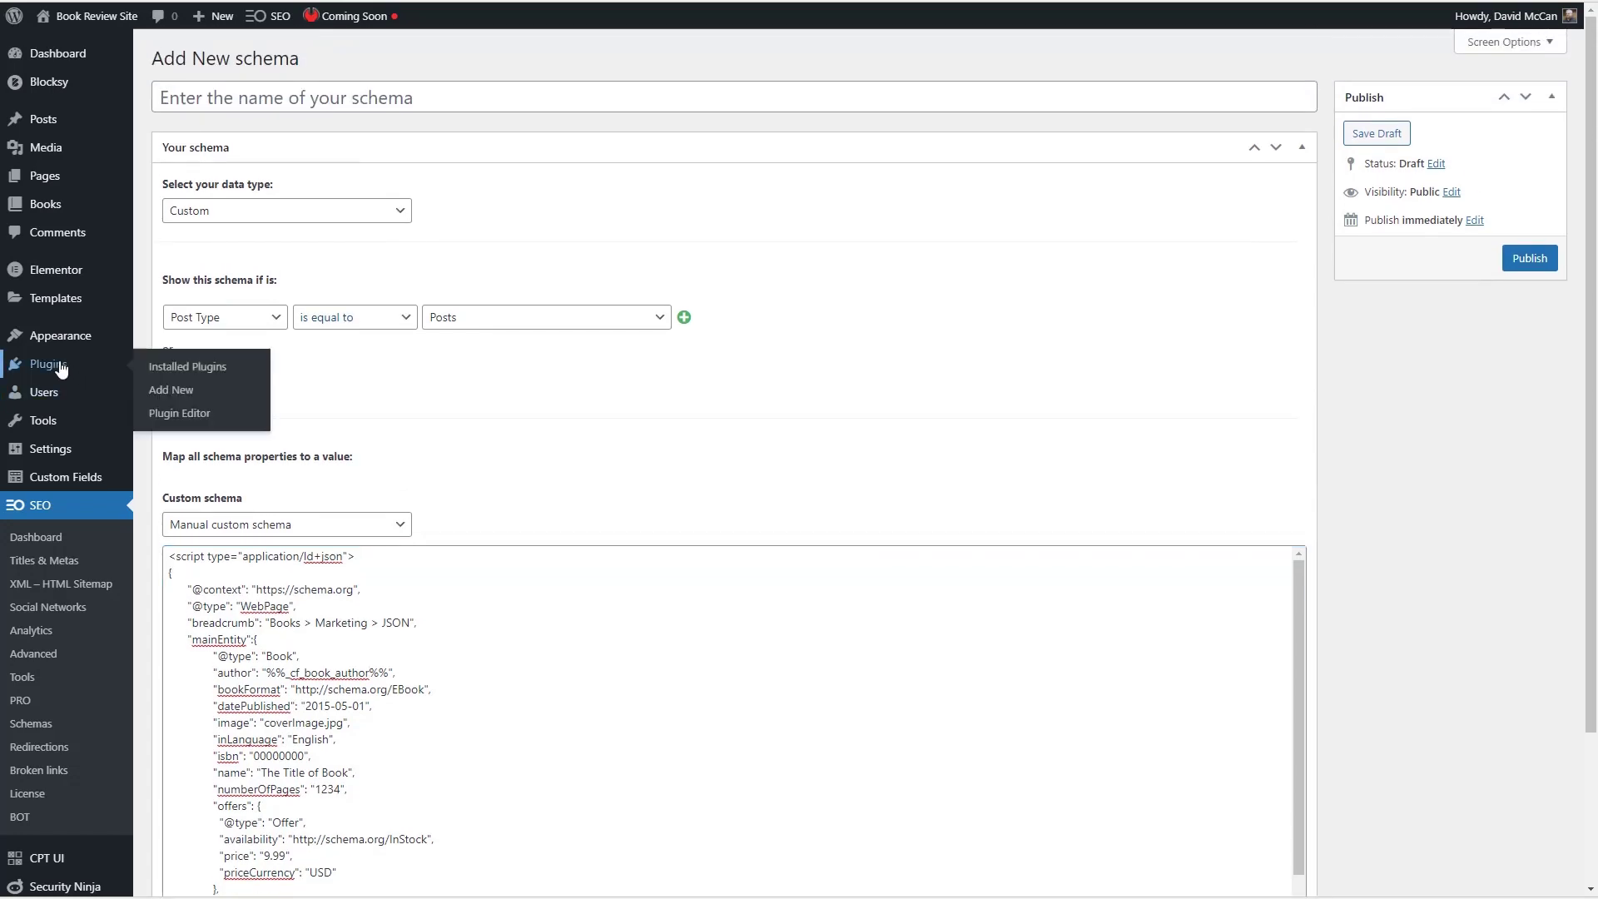
{"action": "left_click", "coordinate": [166, 366]}
{"action": "scroll", "coordinate": [416, 420], "scroll_direction": "down", "scroll_amount": 8}
{"action": "scroll", "coordinate": [417, 420], "scroll_direction": "down", "scroll_amount": 10}
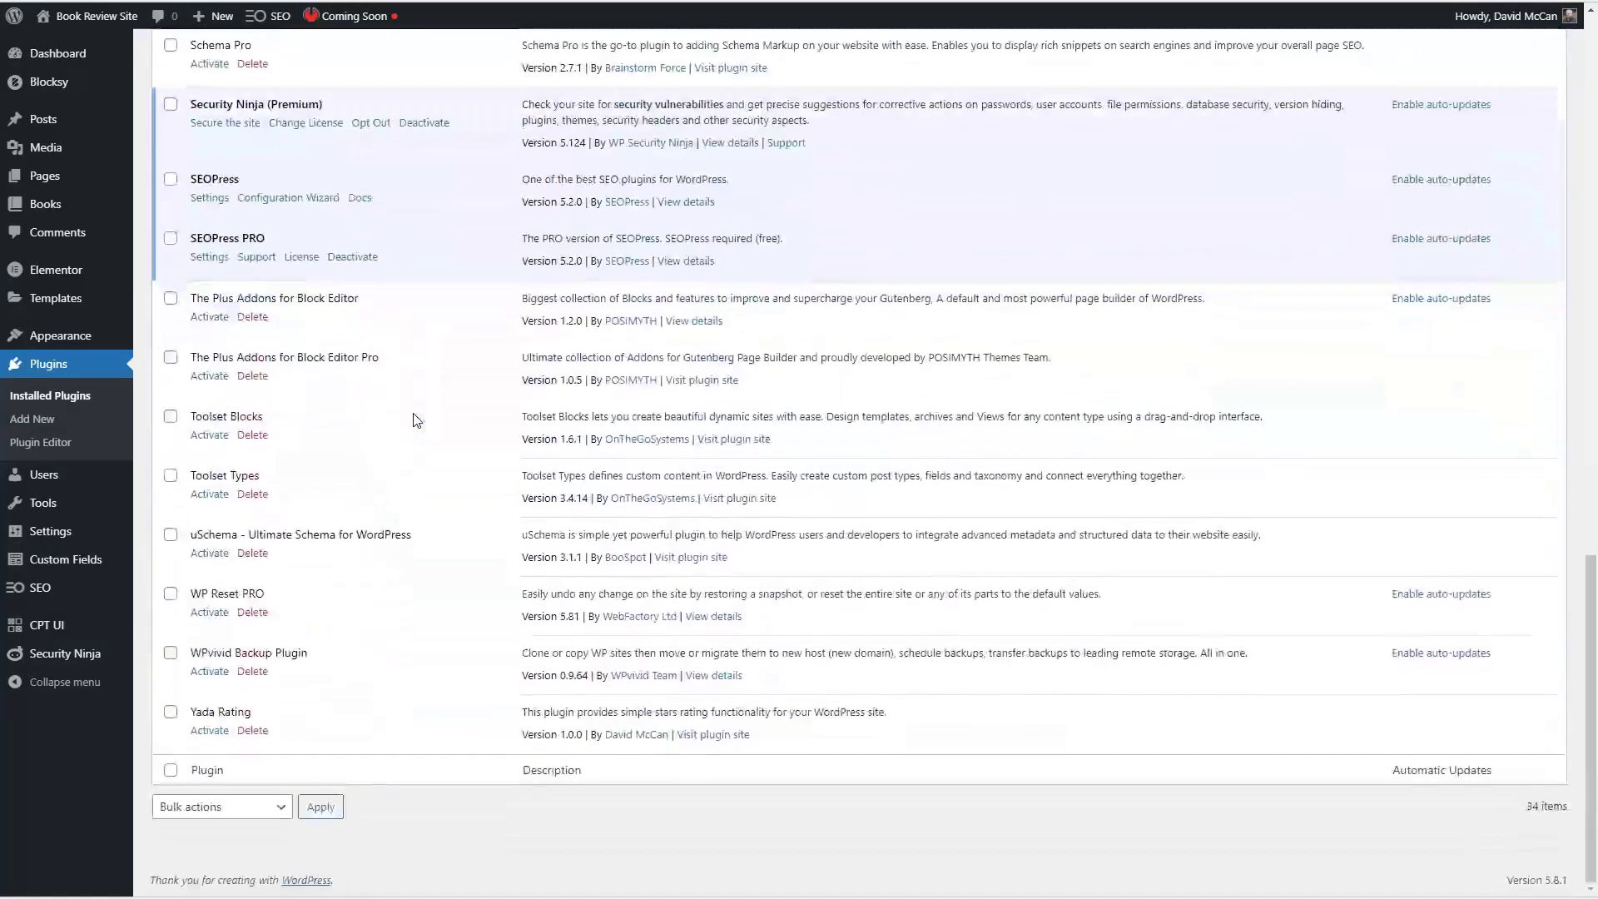
{"action": "scroll", "coordinate": [330, 397], "scroll_direction": "up", "scroll_amount": 3}
{"action": "left_click", "coordinate": [170, 429]}
{"action": "left_click", "coordinate": [171, 488]}
{"action": "scroll", "coordinate": [250, 486], "scroll_direction": "down", "scroll_amount": 3}
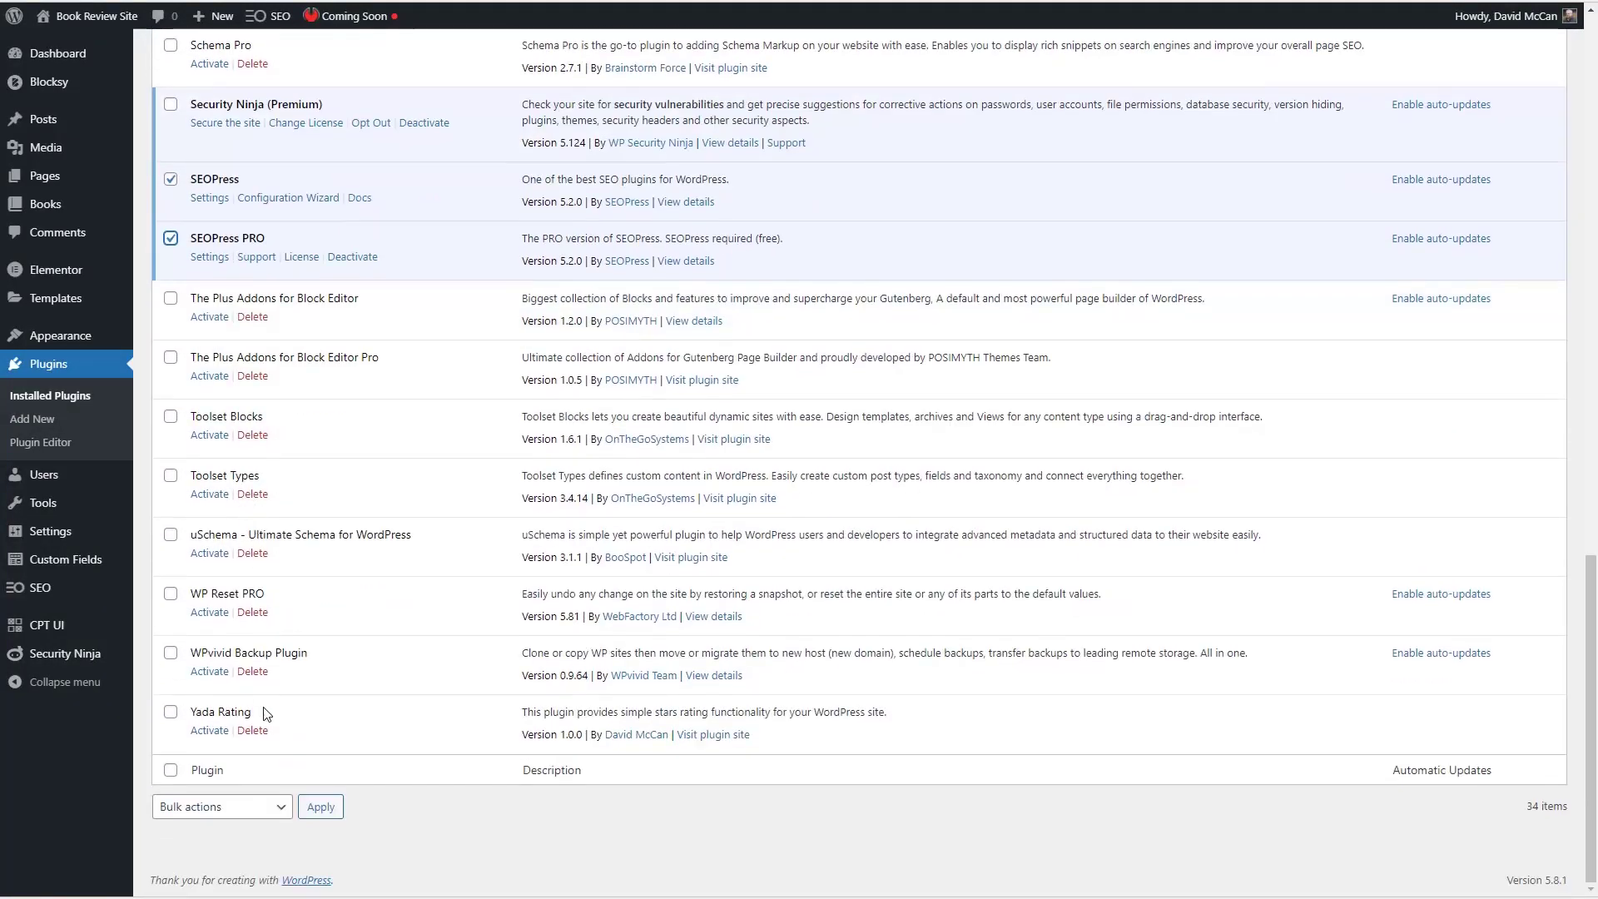
{"action": "left_click", "coordinate": [233, 807]}
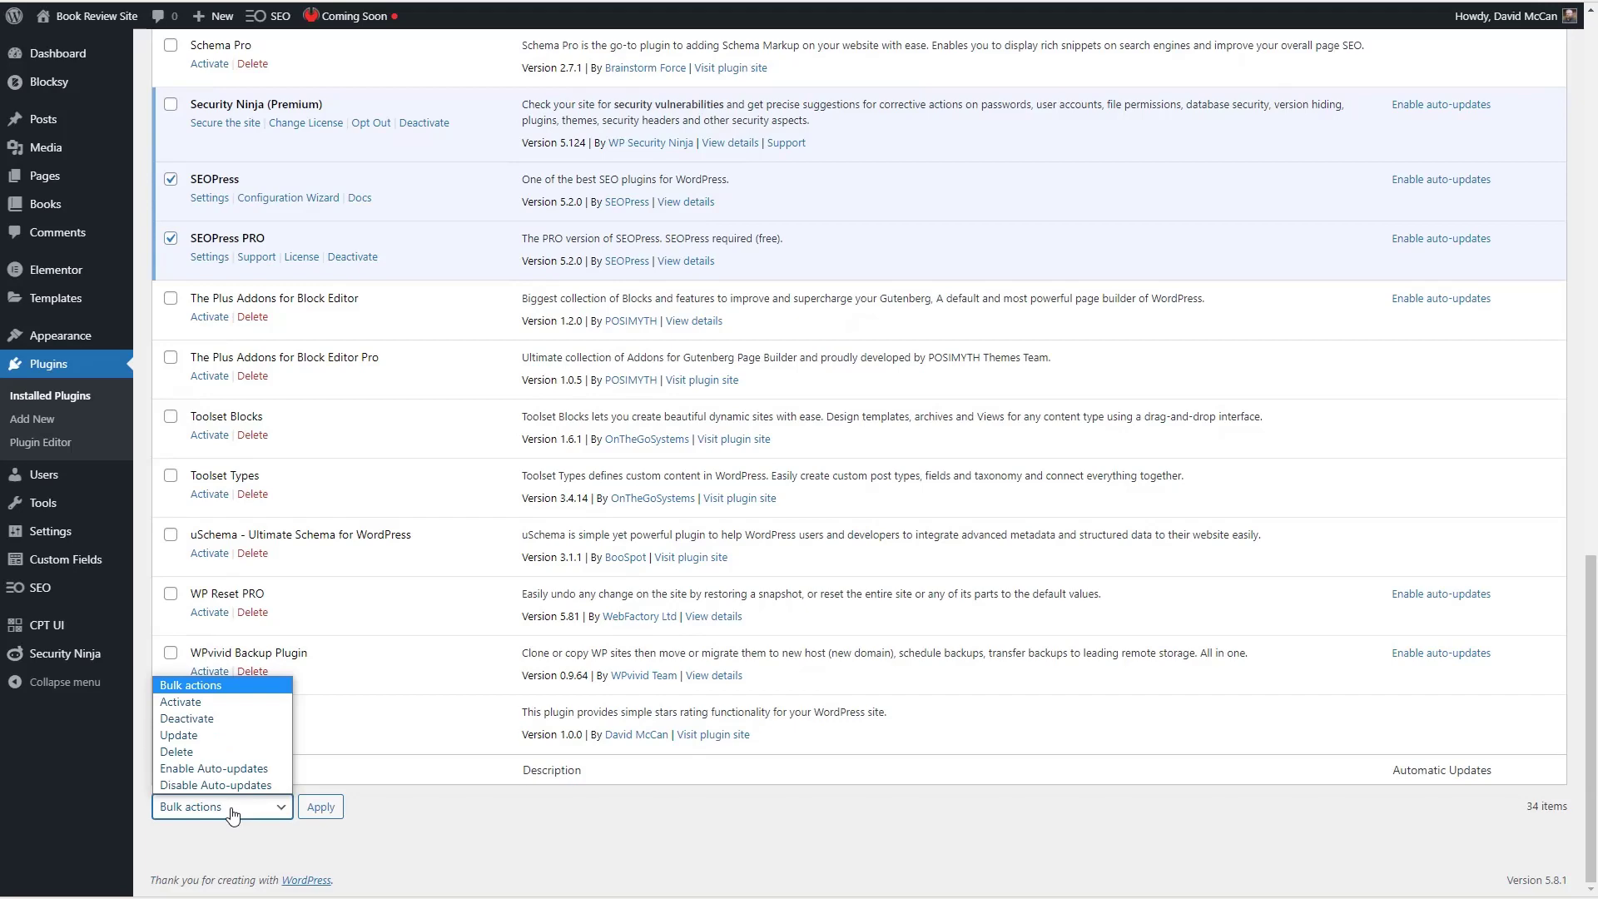
{"action": "left_click", "coordinate": [187, 719]}
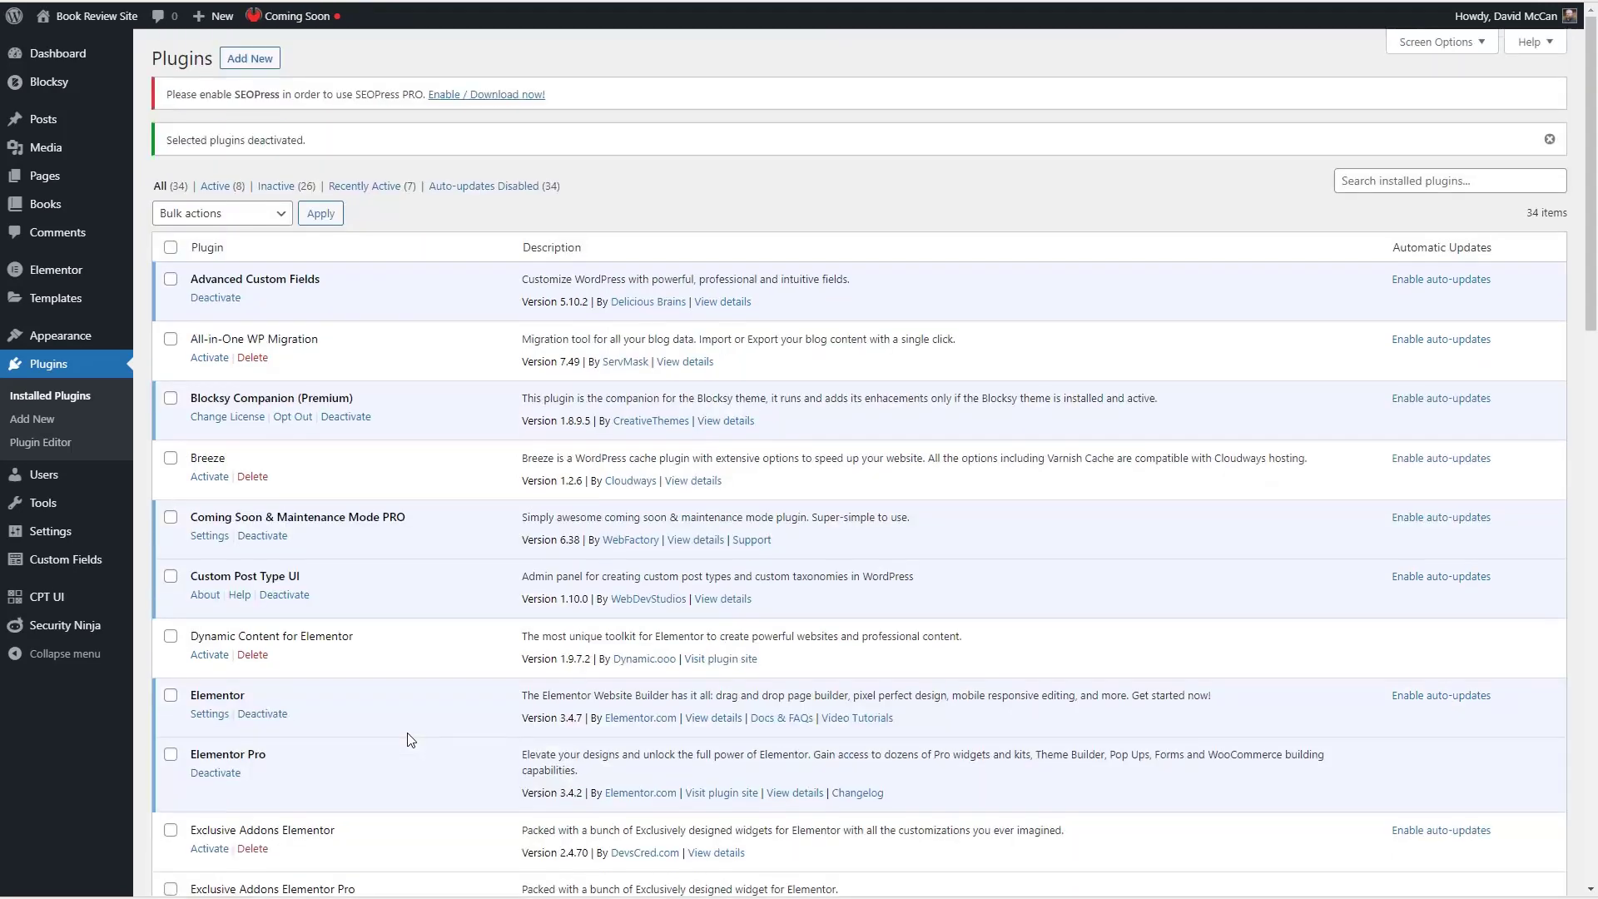
- Bulk activate the Rank Math SEO and Rank Math SEO PRO plugins
{"action": "scroll", "coordinate": [410, 736], "scroll_direction": "down", "scroll_amount": 10}
{"action": "scroll", "coordinate": [408, 730], "scroll_direction": "down", "scroll_amount": 2}
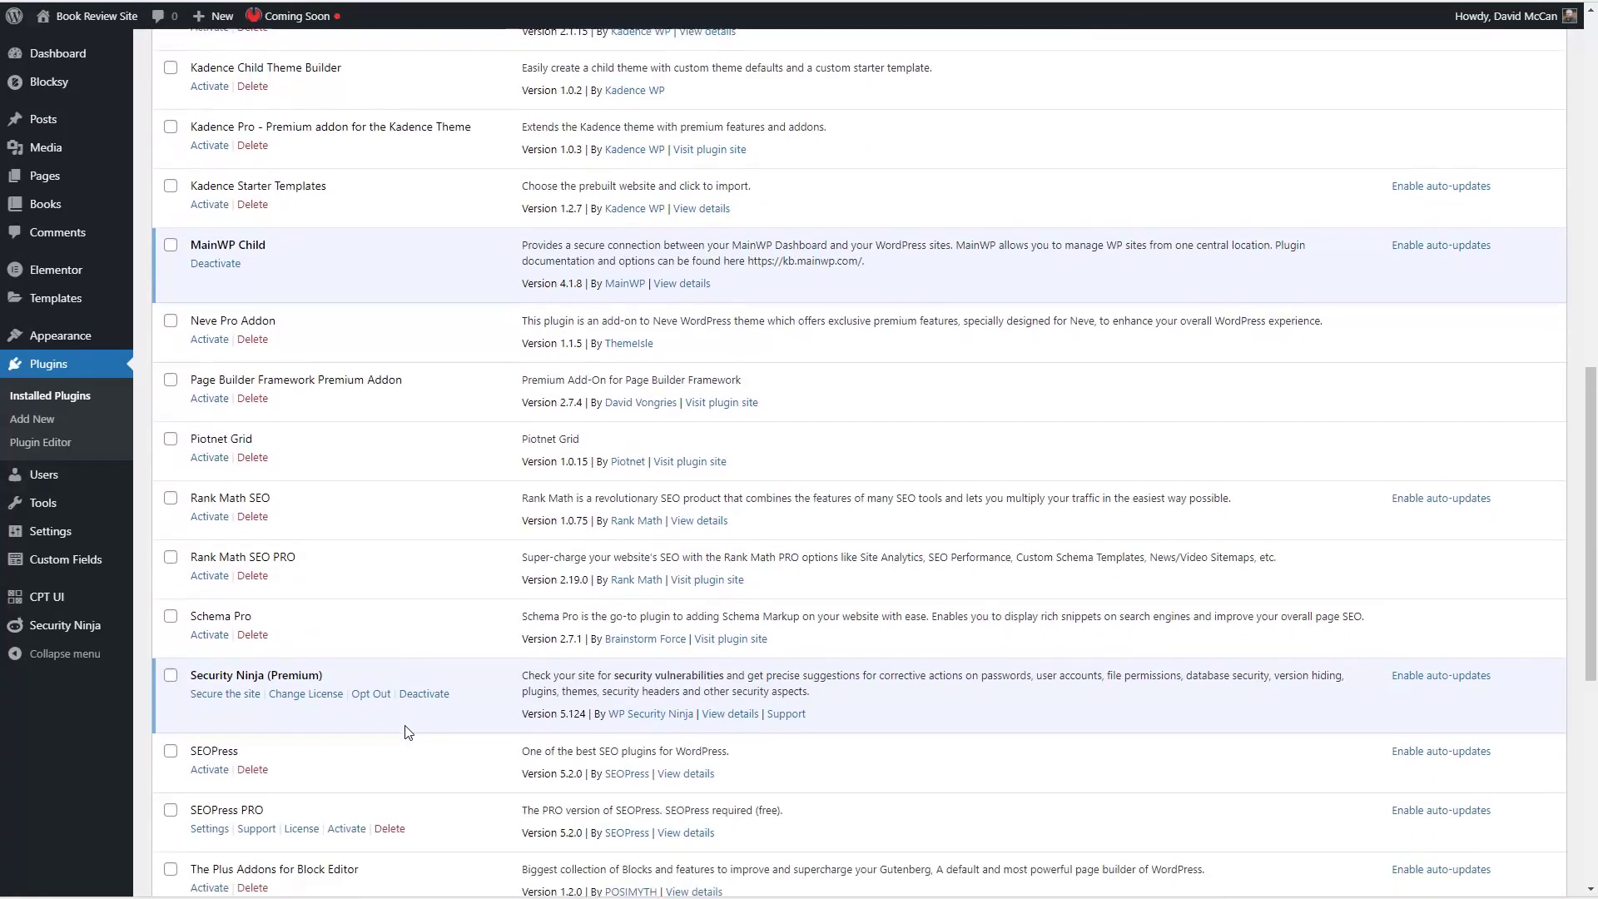
{"action": "left_click", "coordinate": [170, 498]}
{"action": "left_click", "coordinate": [171, 557]}
{"action": "scroll", "coordinate": [346, 581], "scroll_direction": "down", "scroll_amount": 7}
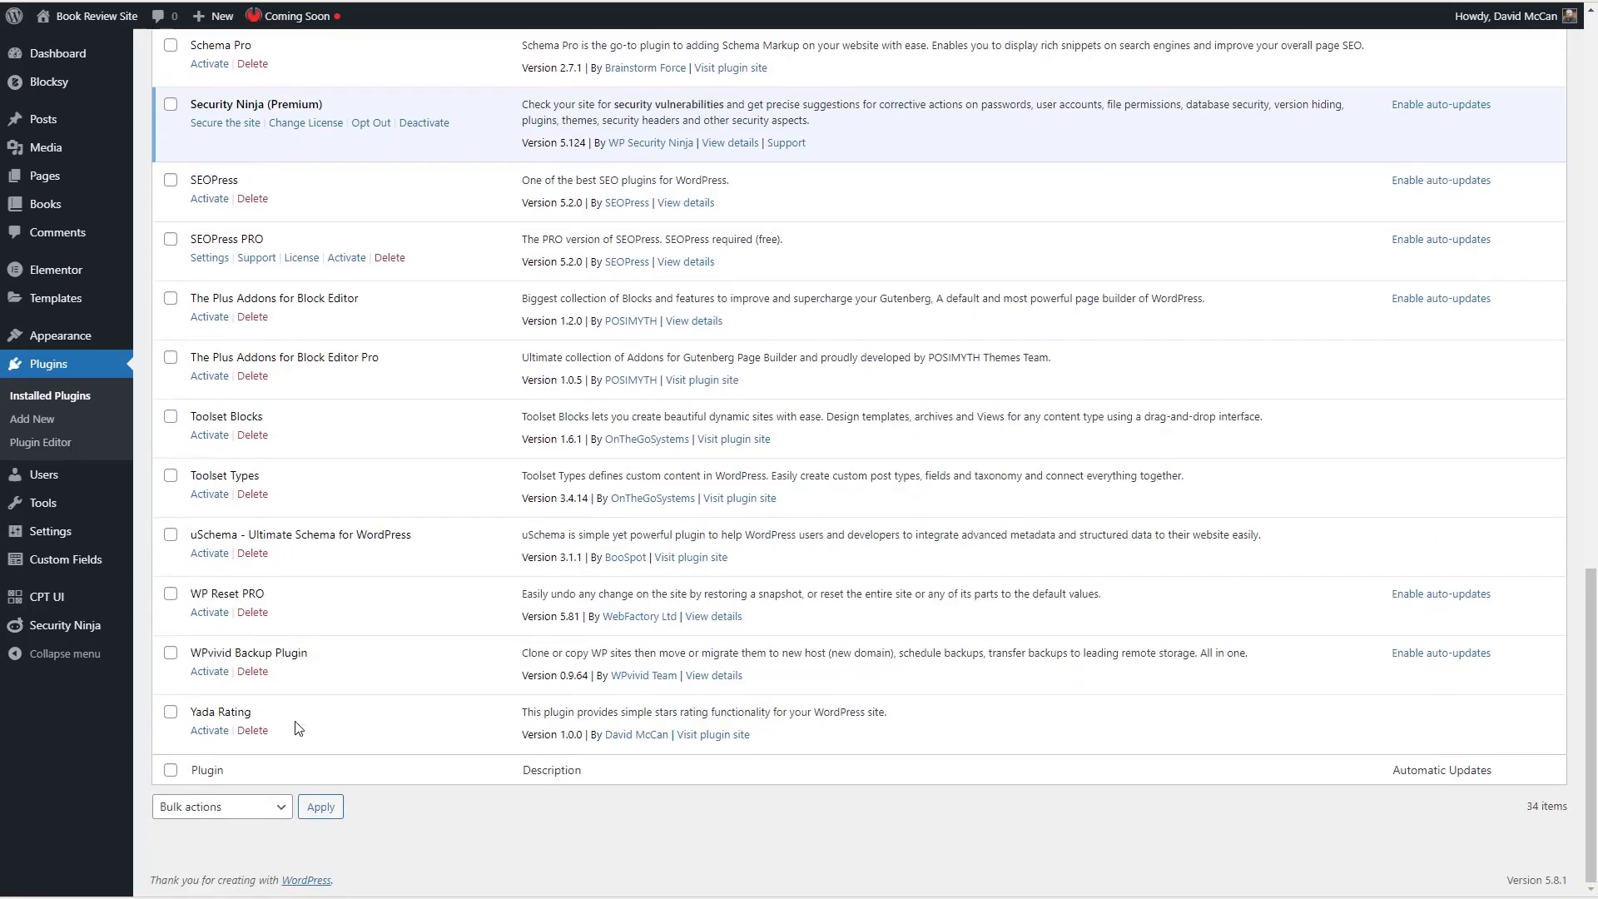
{"action": "left_click", "coordinate": [221, 806]}
{"action": "left_click", "coordinate": [214, 703]}
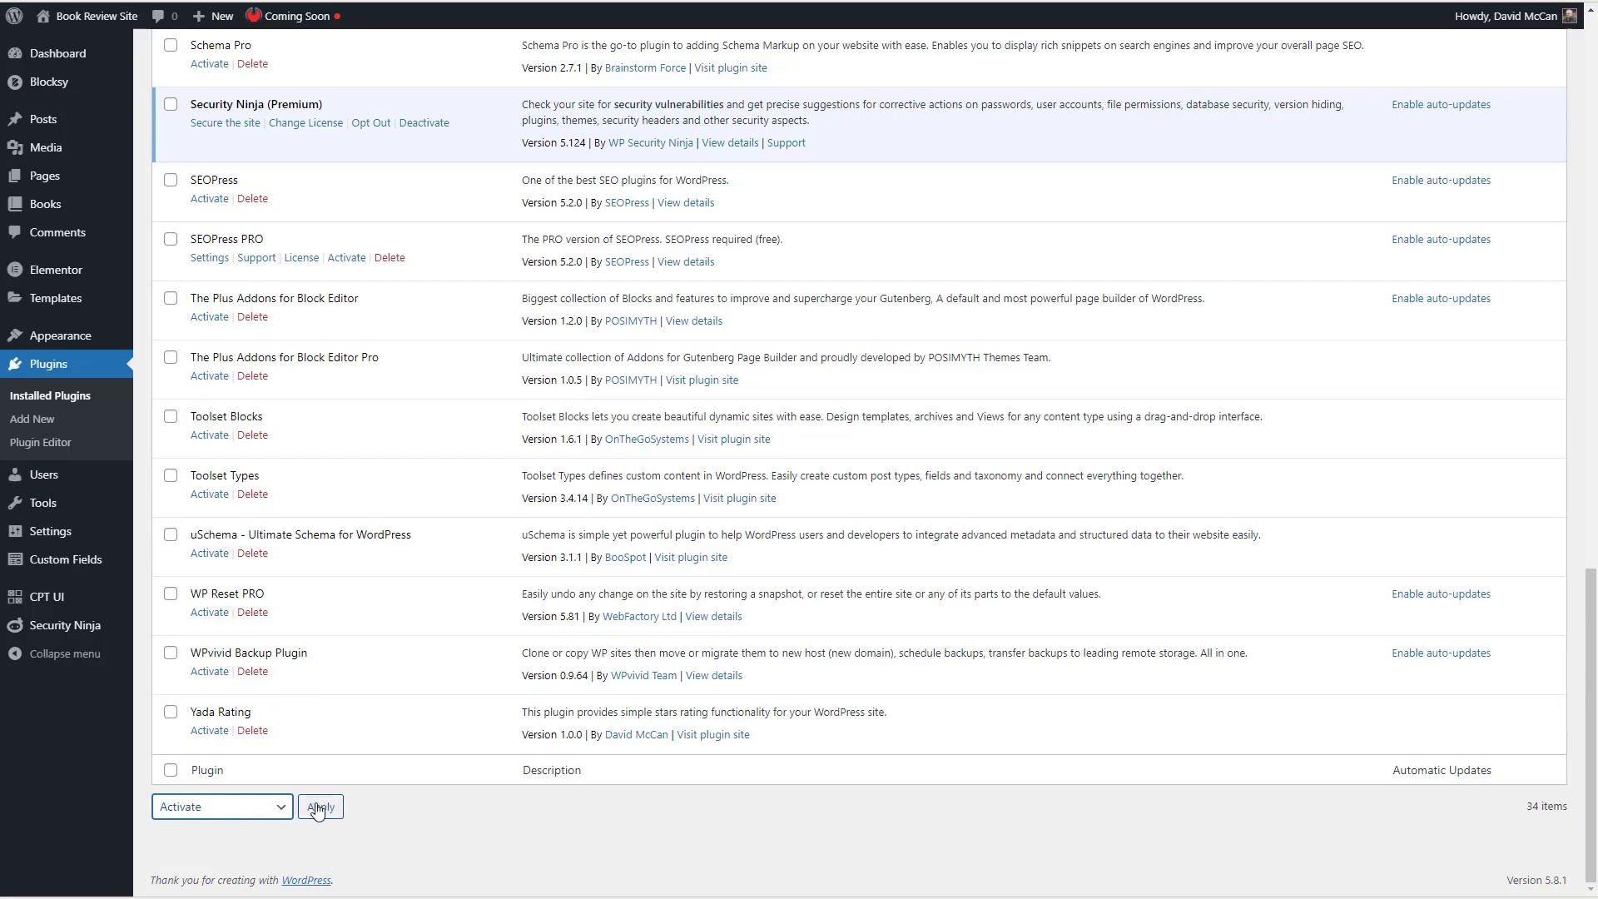
{"action": "left_click", "coordinate": [320, 806]}
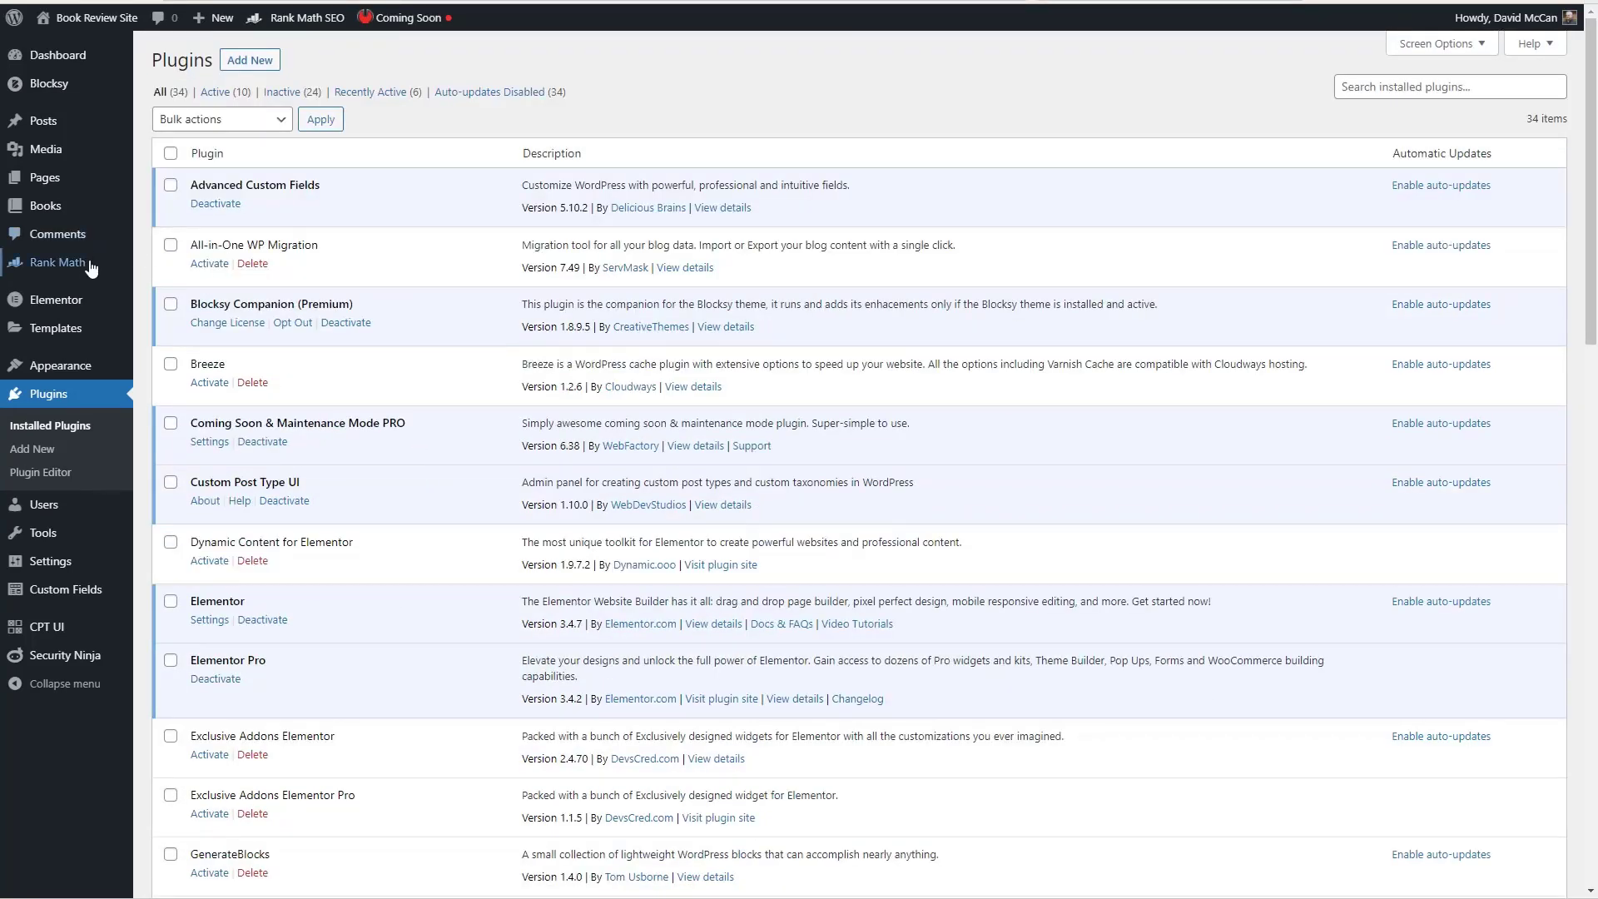
- Start a new schema in Rank Math's Schema Templates and look through the available schema types in the catalog
{"action": "mouse_move", "coordinate": [91, 265]}
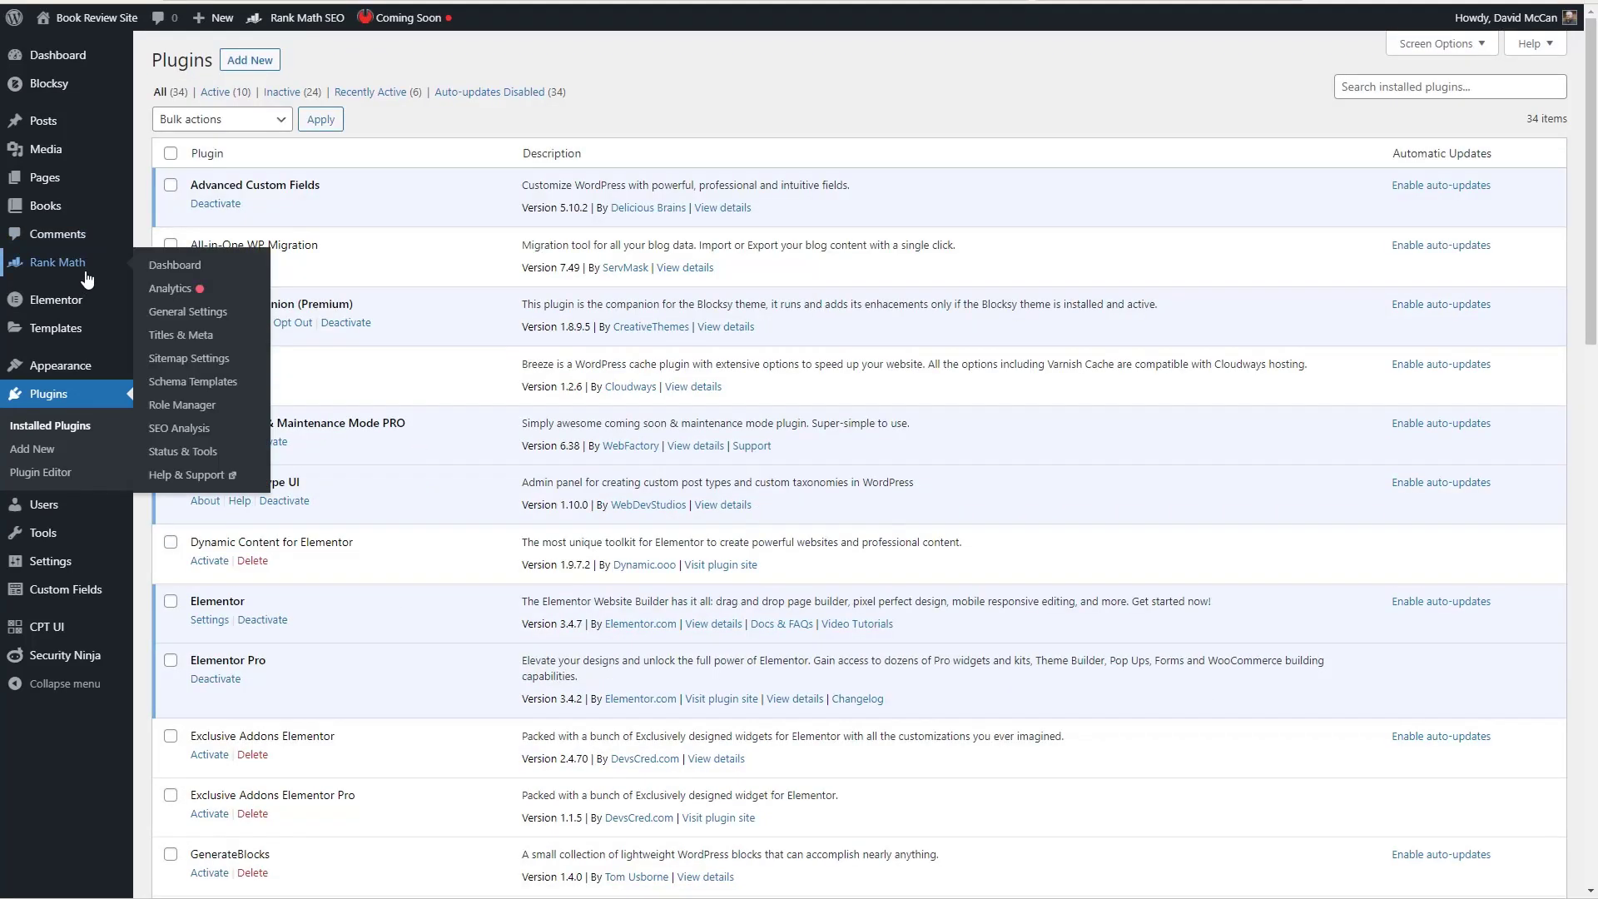
{"action": "left_click", "coordinate": [221, 384]}
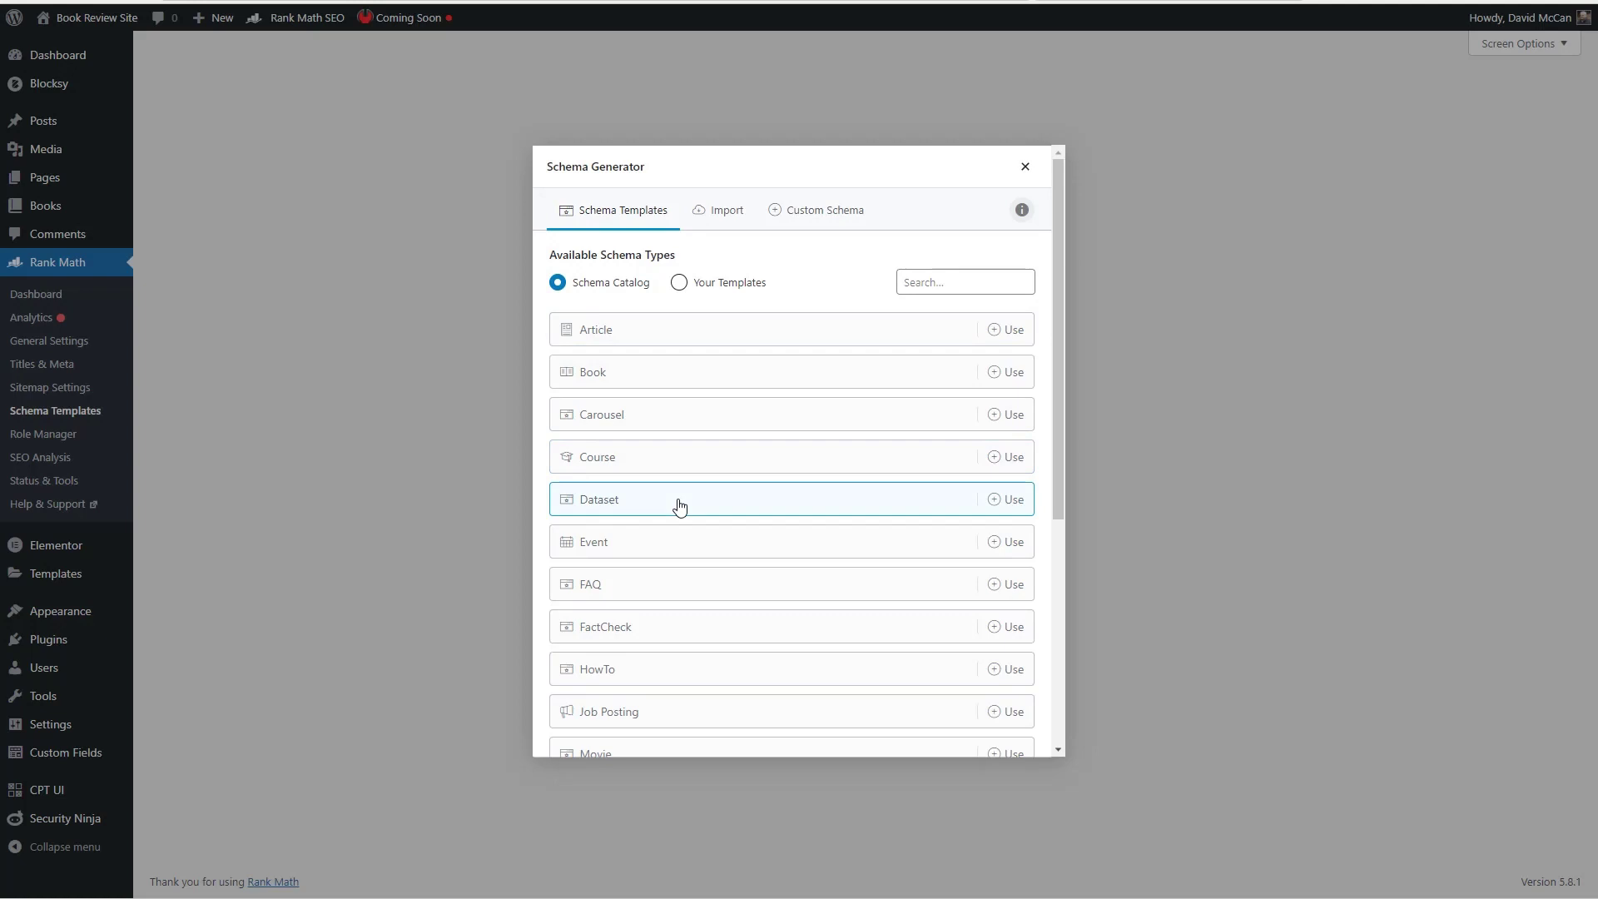
{"action": "scroll", "coordinate": [678, 499], "scroll_direction": "down", "scroll_amount": 2}
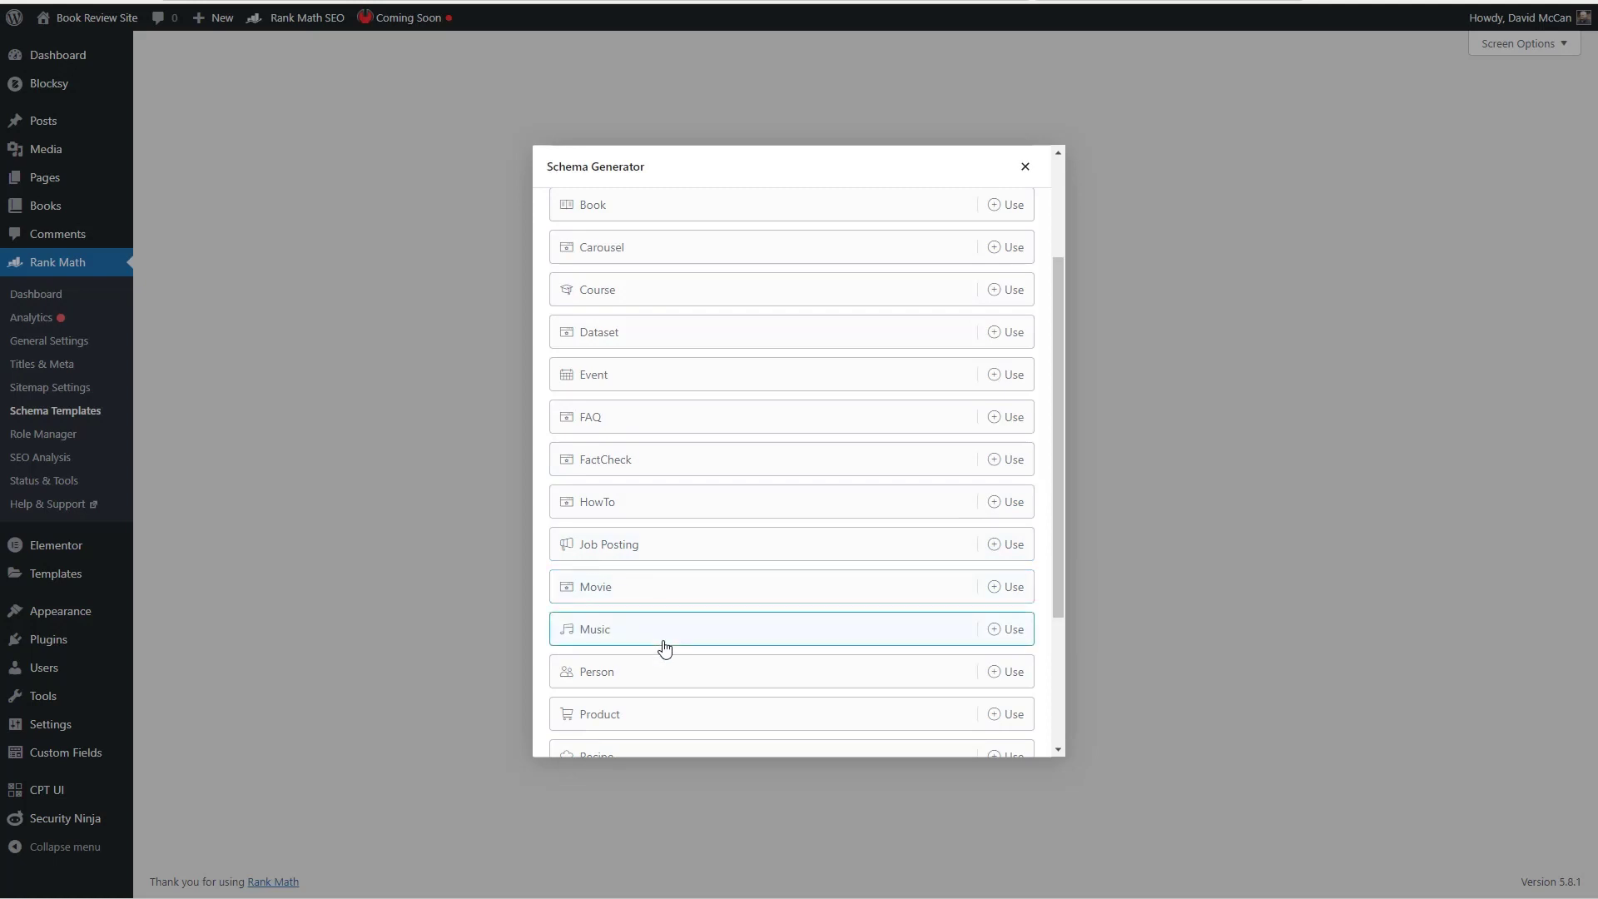
{"action": "scroll", "coordinate": [664, 677], "scroll_direction": "down", "scroll_amount": 2}
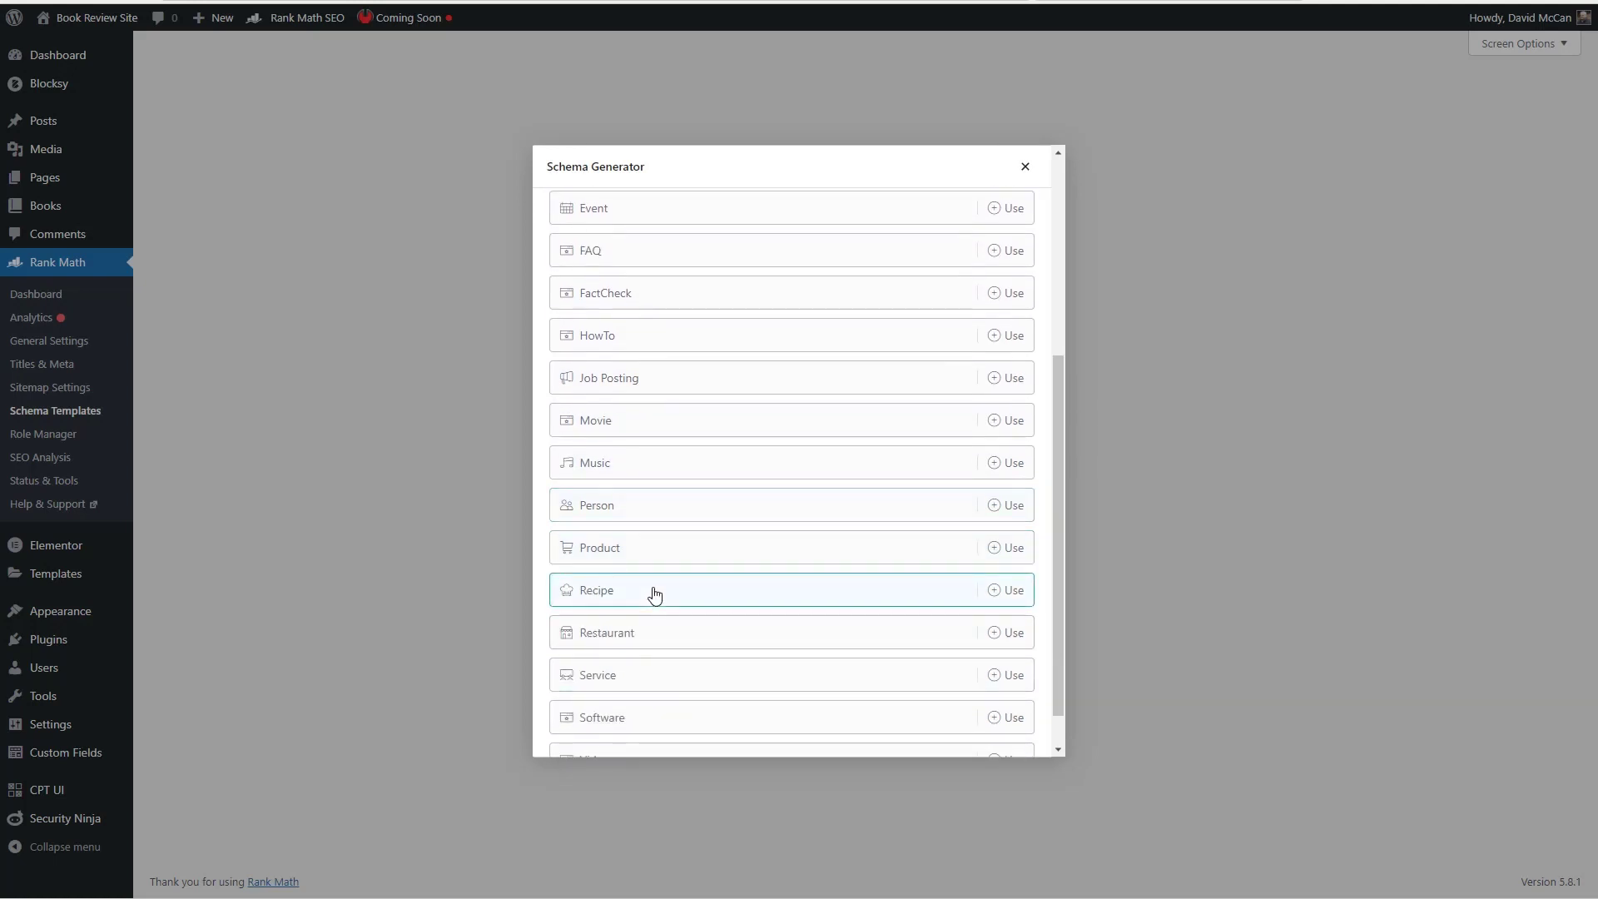
{"action": "scroll", "coordinate": [656, 641], "scroll_direction": "down", "scroll_amount": 1}
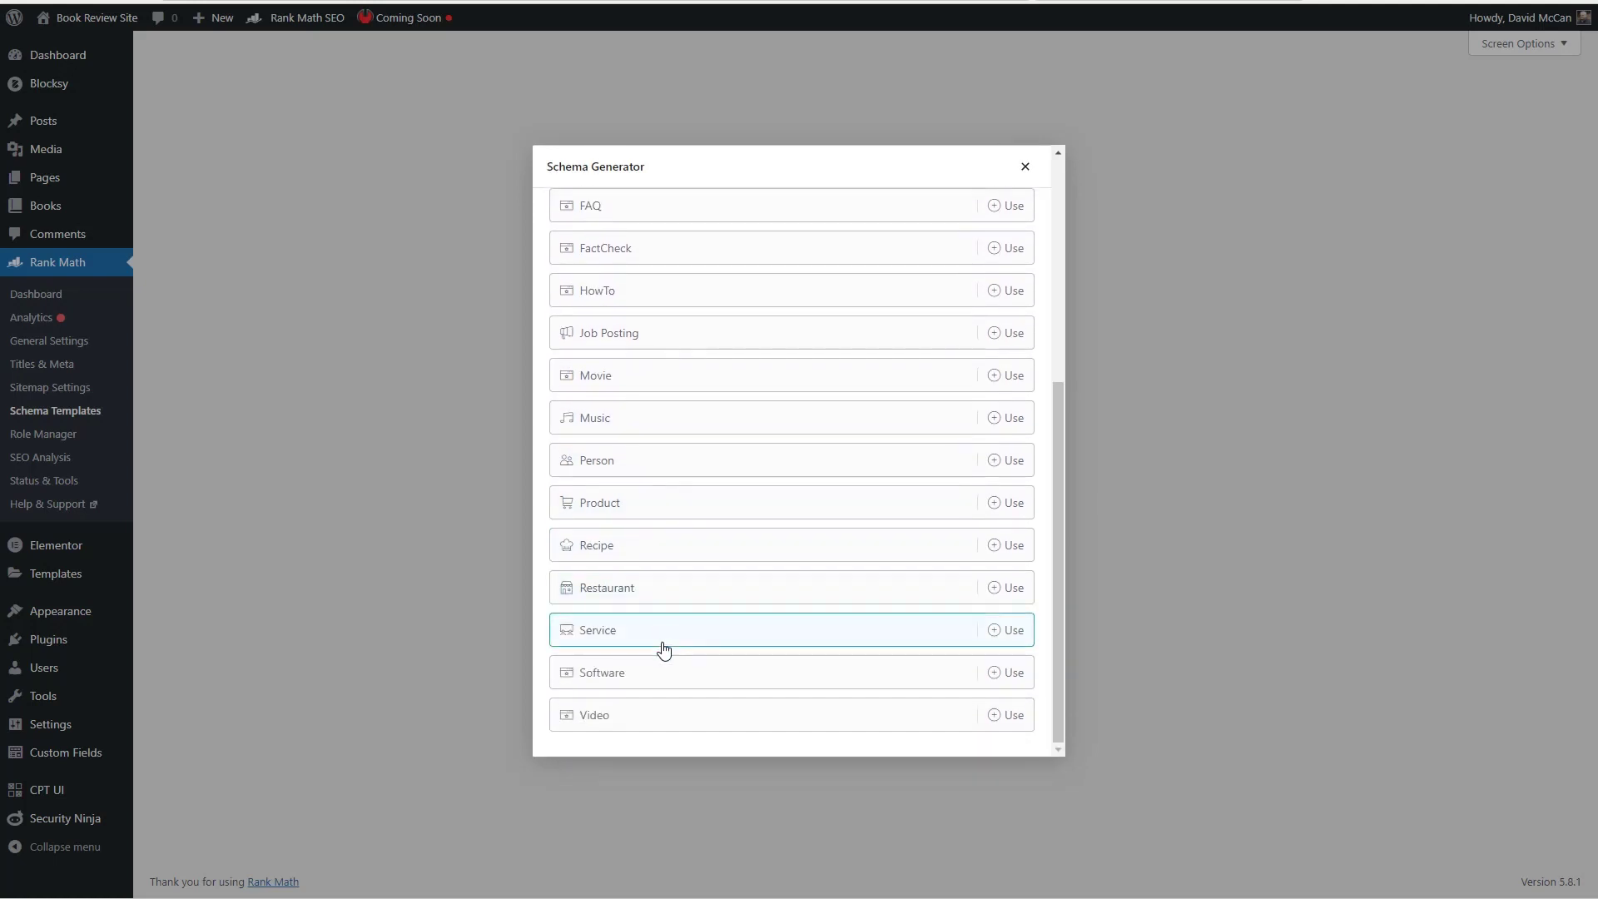
{"action": "scroll", "coordinate": [649, 721], "scroll_direction": "up", "scroll_amount": 4}
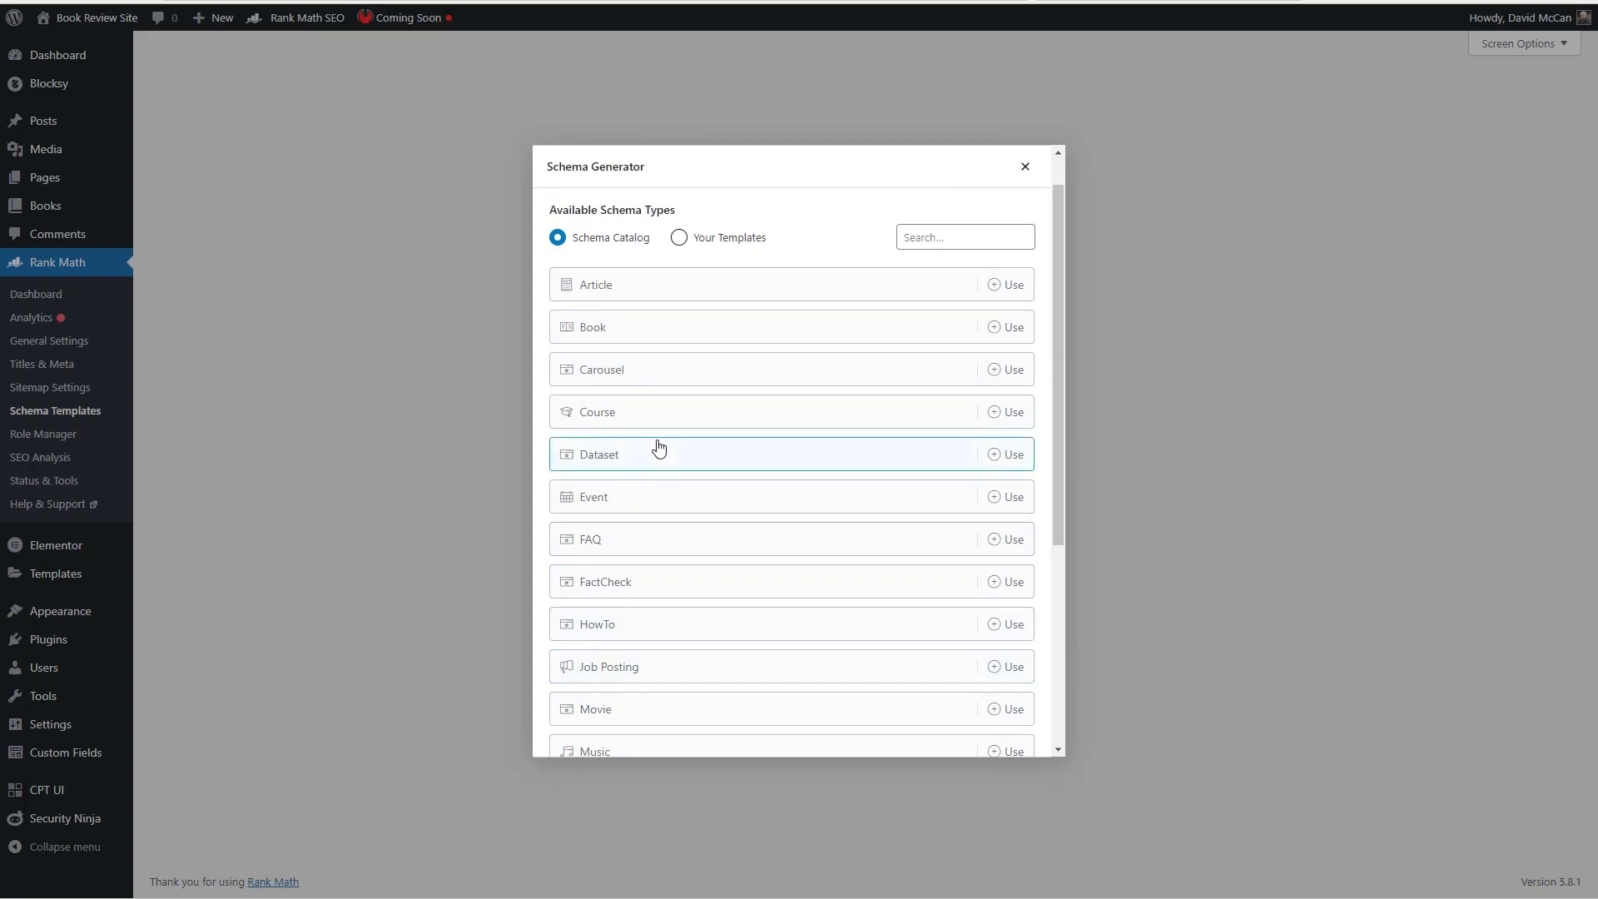
- Open the Course schema type, examine its review and rating fields, and close it without saving
{"action": "left_click", "coordinate": [590, 417]}
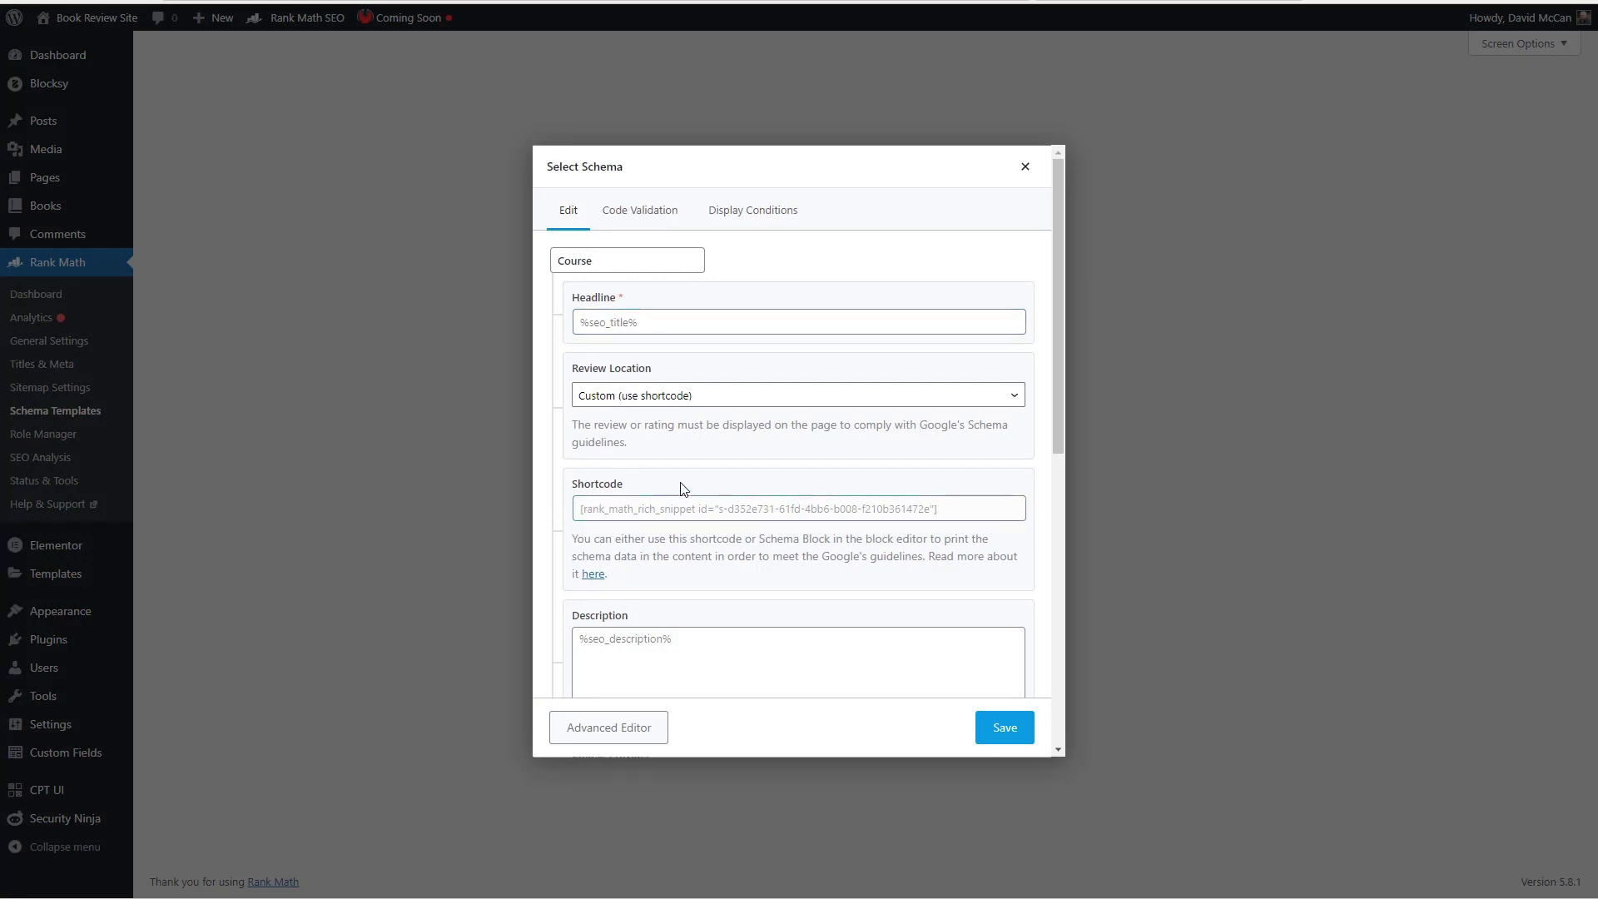
{"action": "scroll", "coordinate": [683, 491], "scroll_direction": "down", "scroll_amount": 7}
{"action": "scroll", "coordinate": [682, 495], "scroll_direction": "down", "scroll_amount": 1}
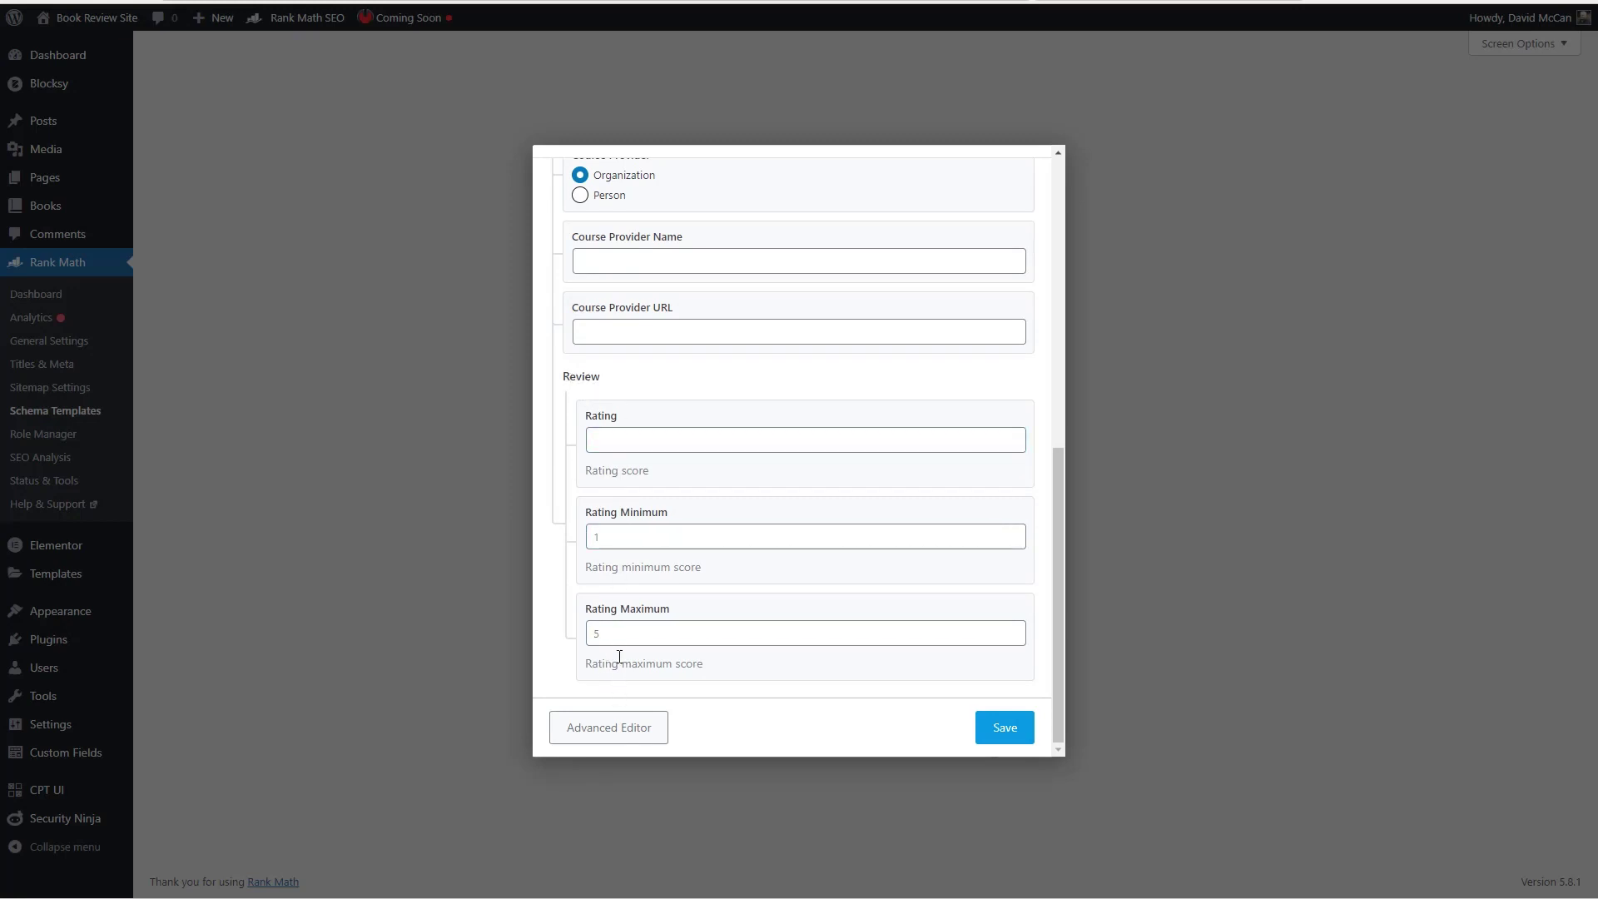
{"action": "left_click", "coordinate": [590, 548]}
{"action": "scroll", "coordinate": [674, 321], "scroll_direction": "up", "scroll_amount": 10}
{"action": "left_click", "coordinate": [1026, 164]}
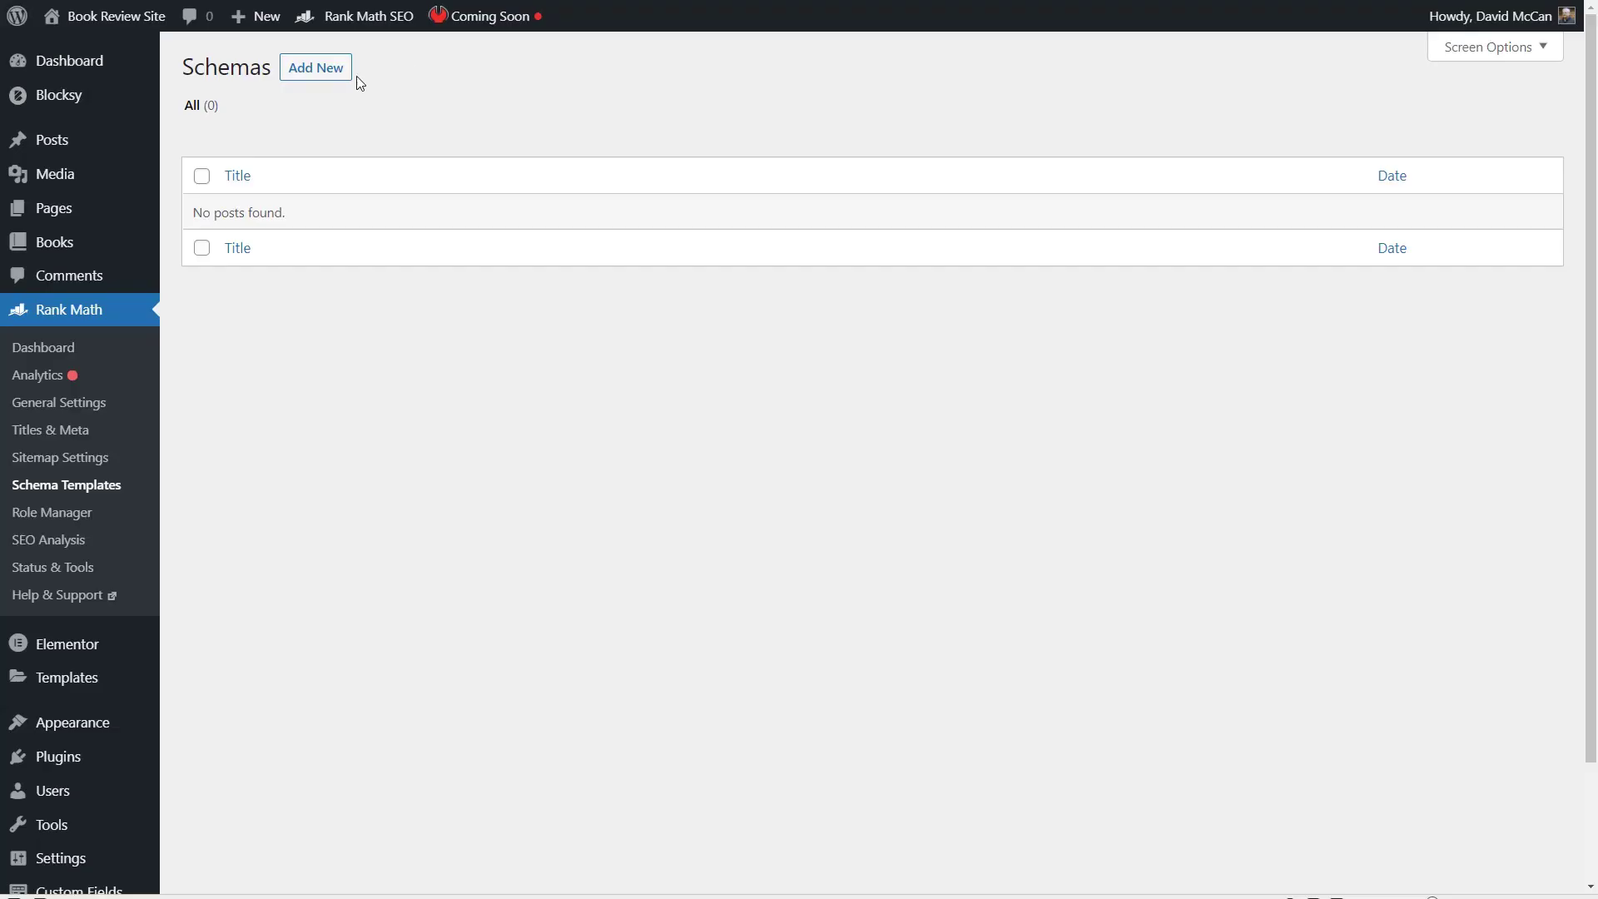
- Start a new schema template based on the Book type from the schema catalog
{"action": "key", "text": "Return"}
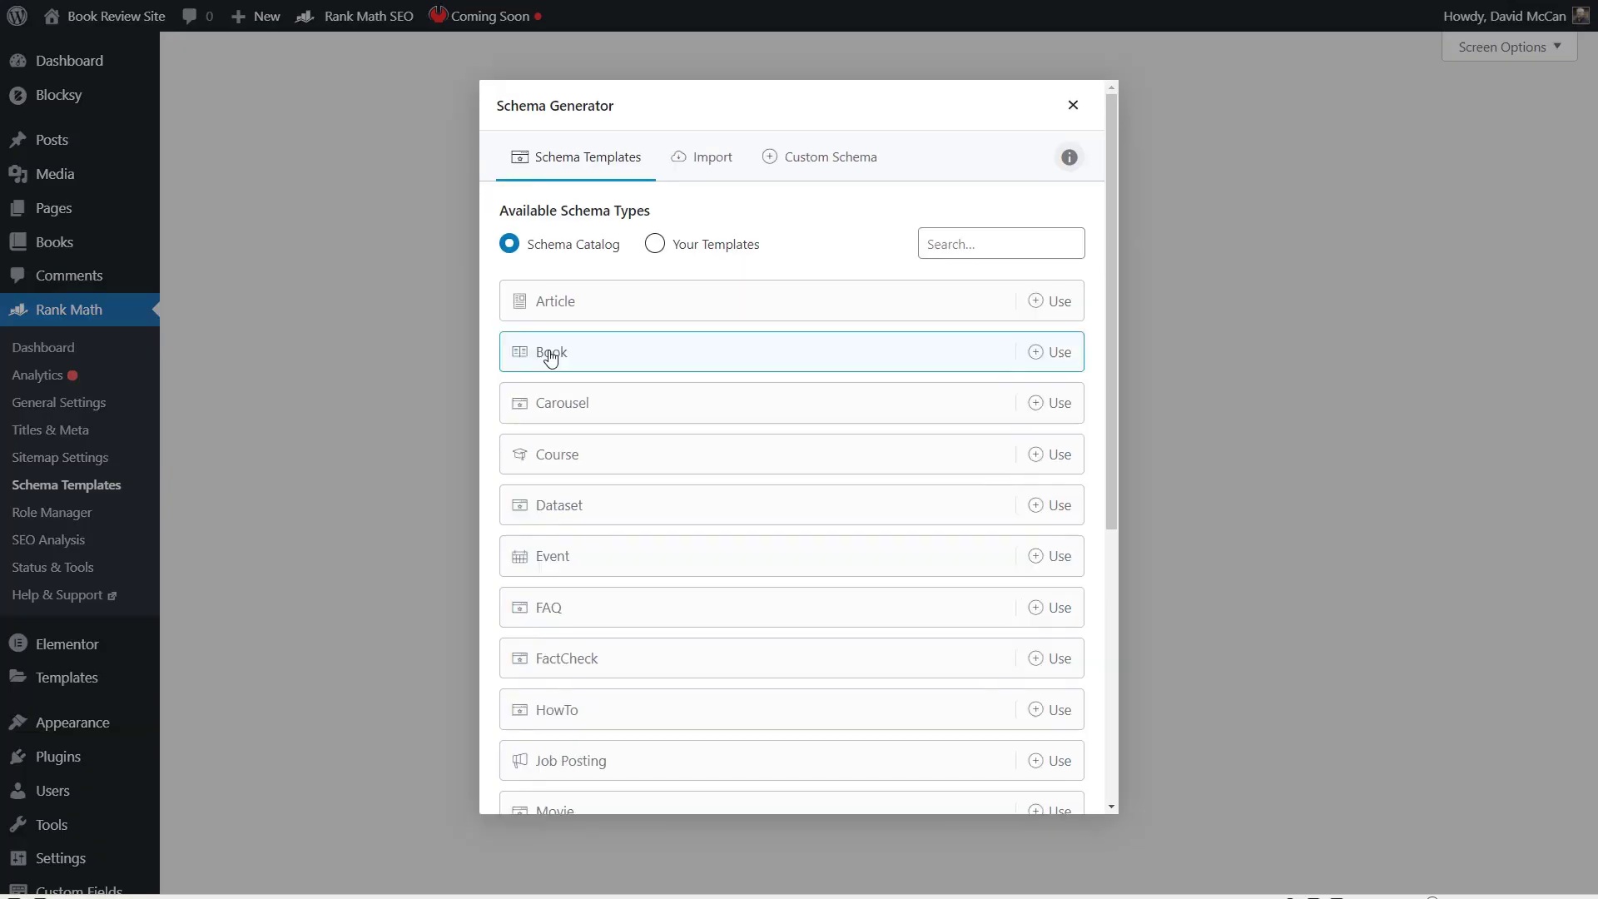
{"action": "left_click", "coordinate": [499, 356]}
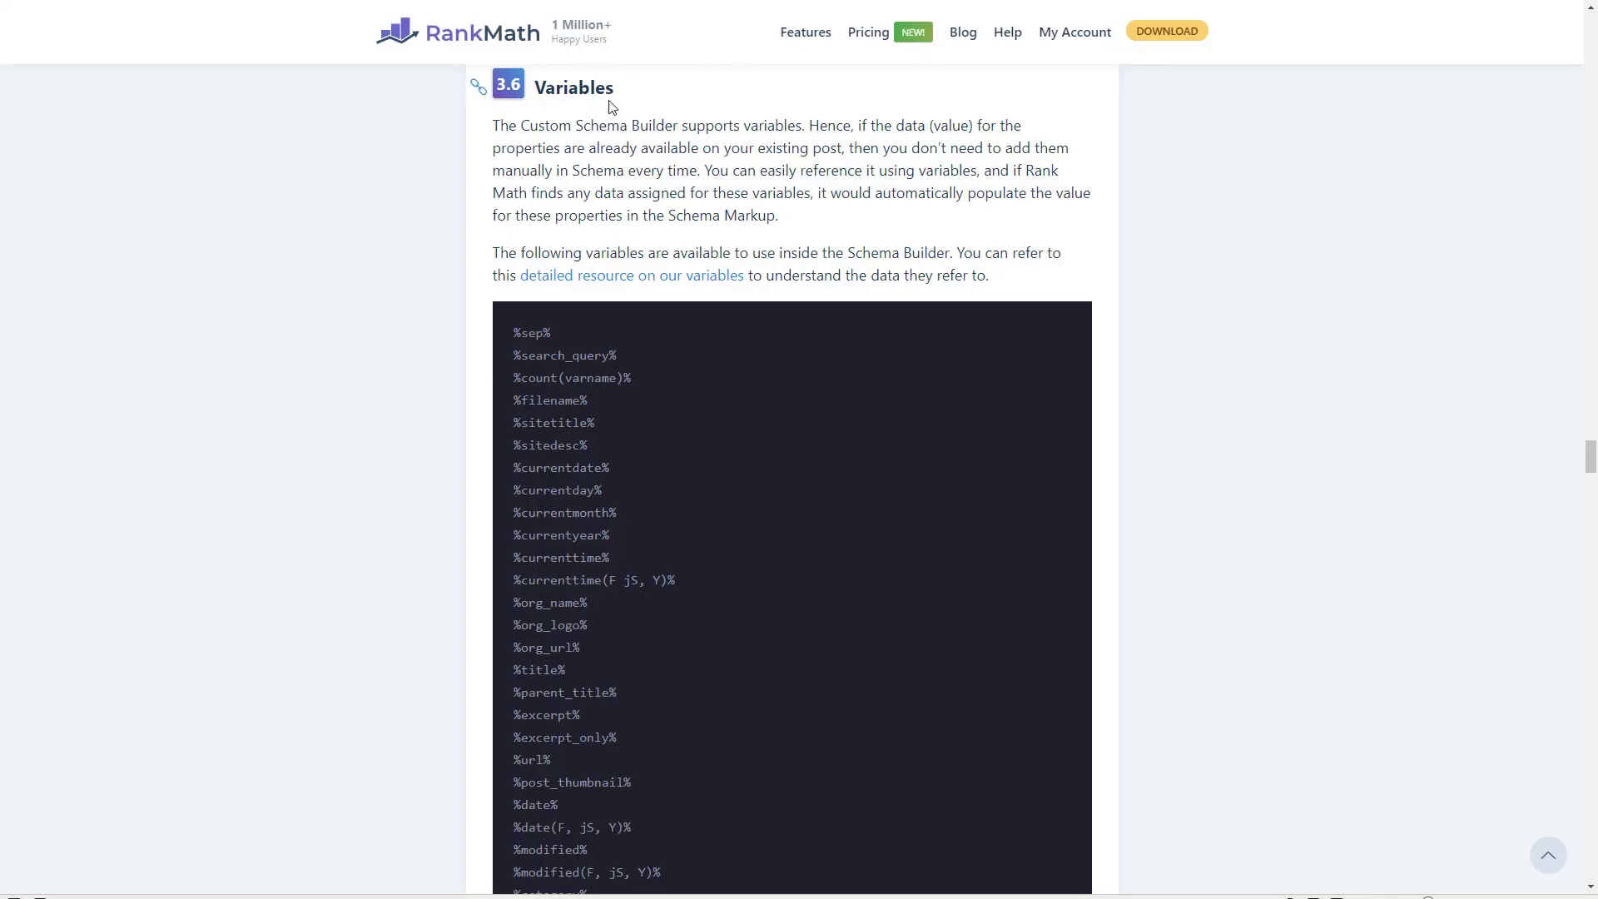
- Look through the variables in Rank Math's schema documentation and copy the %customfield(field-name)% variable
{"action": "scroll", "coordinate": [621, 182], "scroll_direction": "down", "scroll_amount": 1}
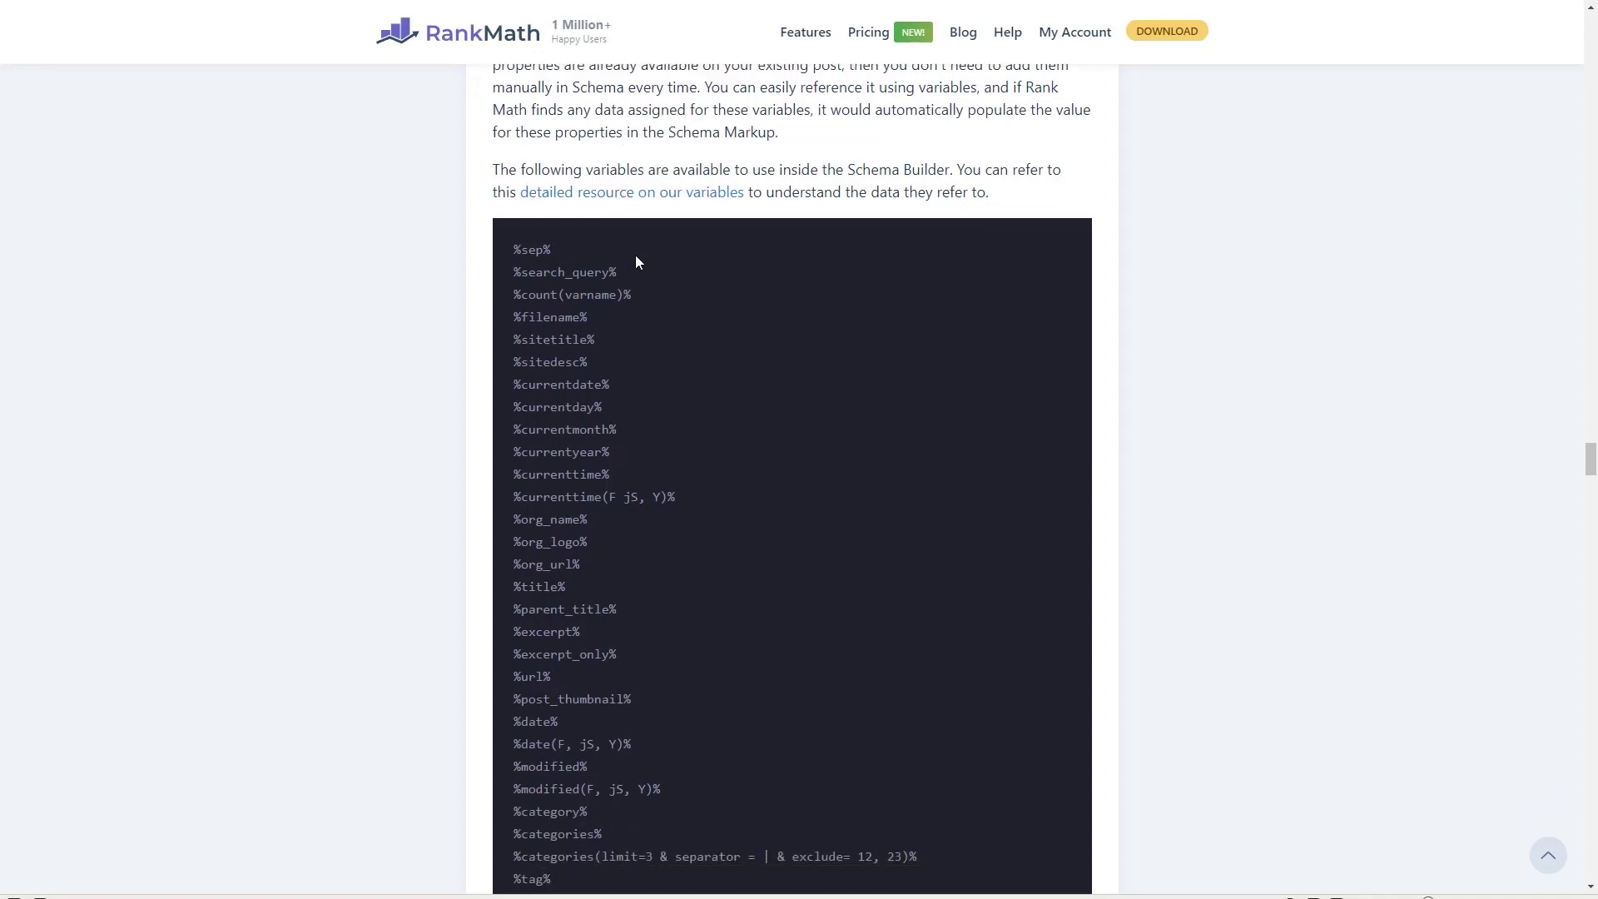
{"action": "scroll", "coordinate": [627, 270], "scroll_direction": "down", "scroll_amount": 1}
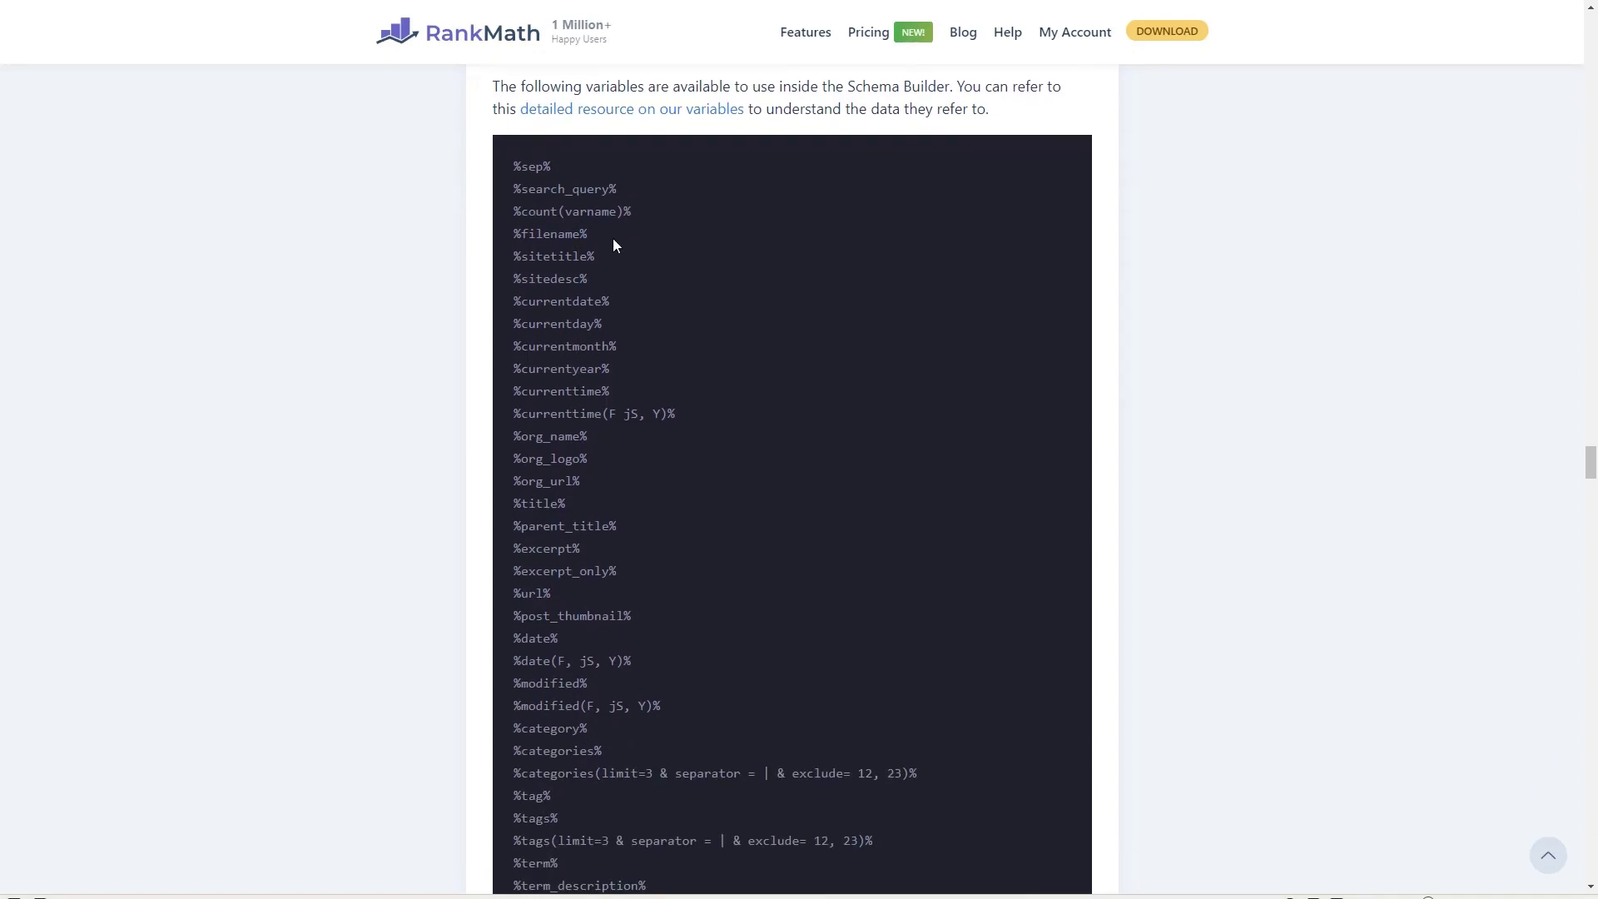
{"action": "scroll", "coordinate": [594, 254], "scroll_direction": "down", "scroll_amount": 4}
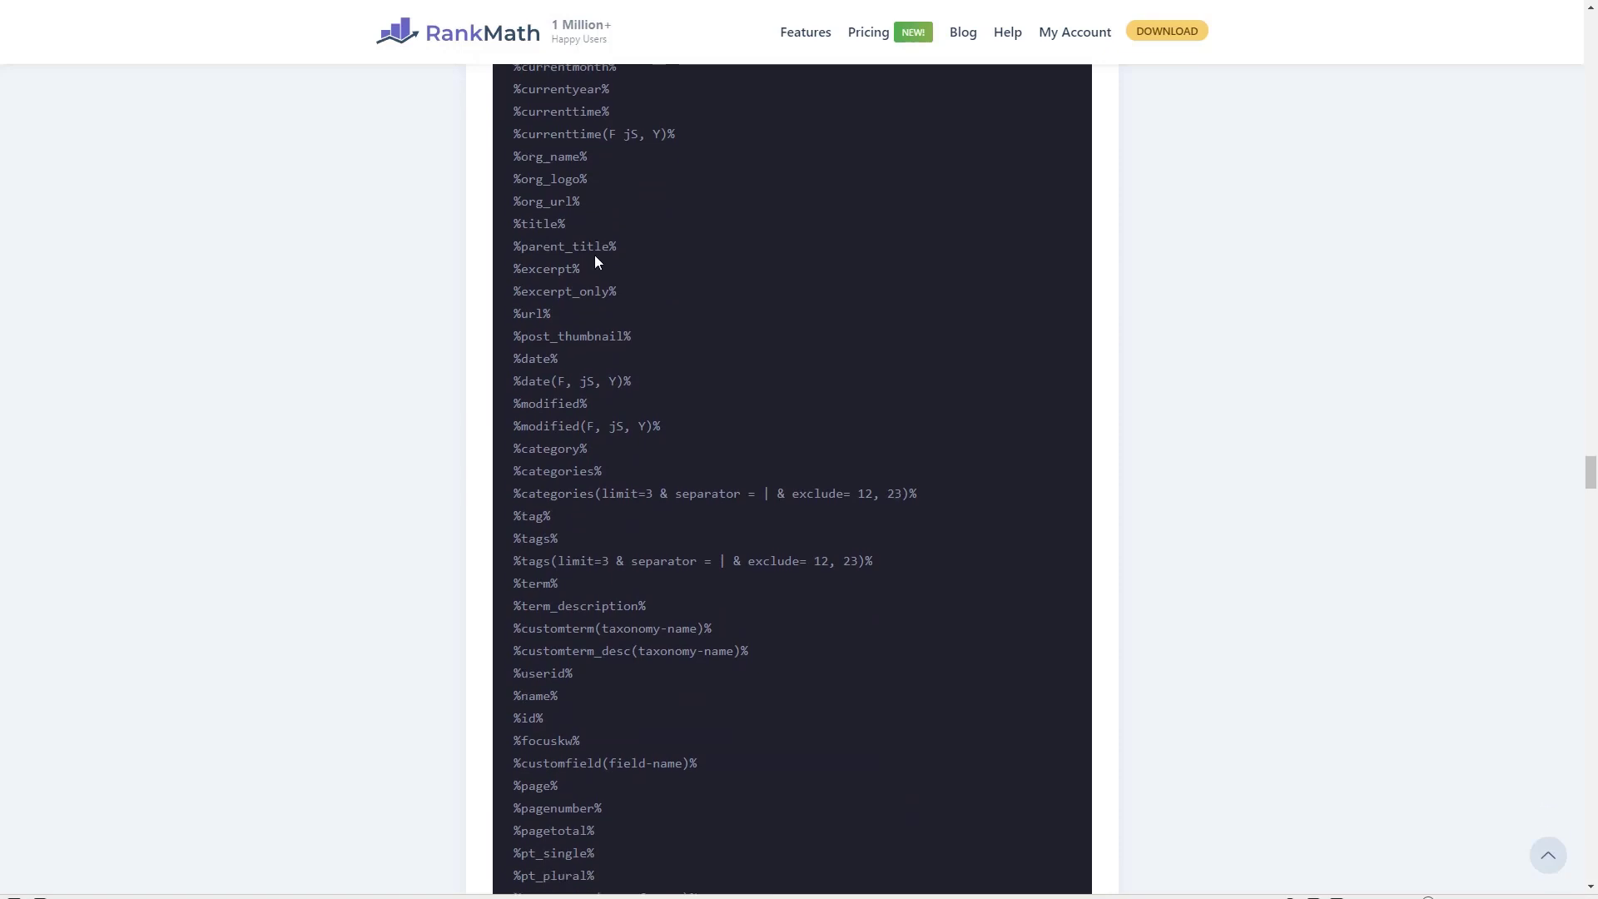
{"action": "scroll", "coordinate": [594, 261], "scroll_direction": "down", "scroll_amount": 2}
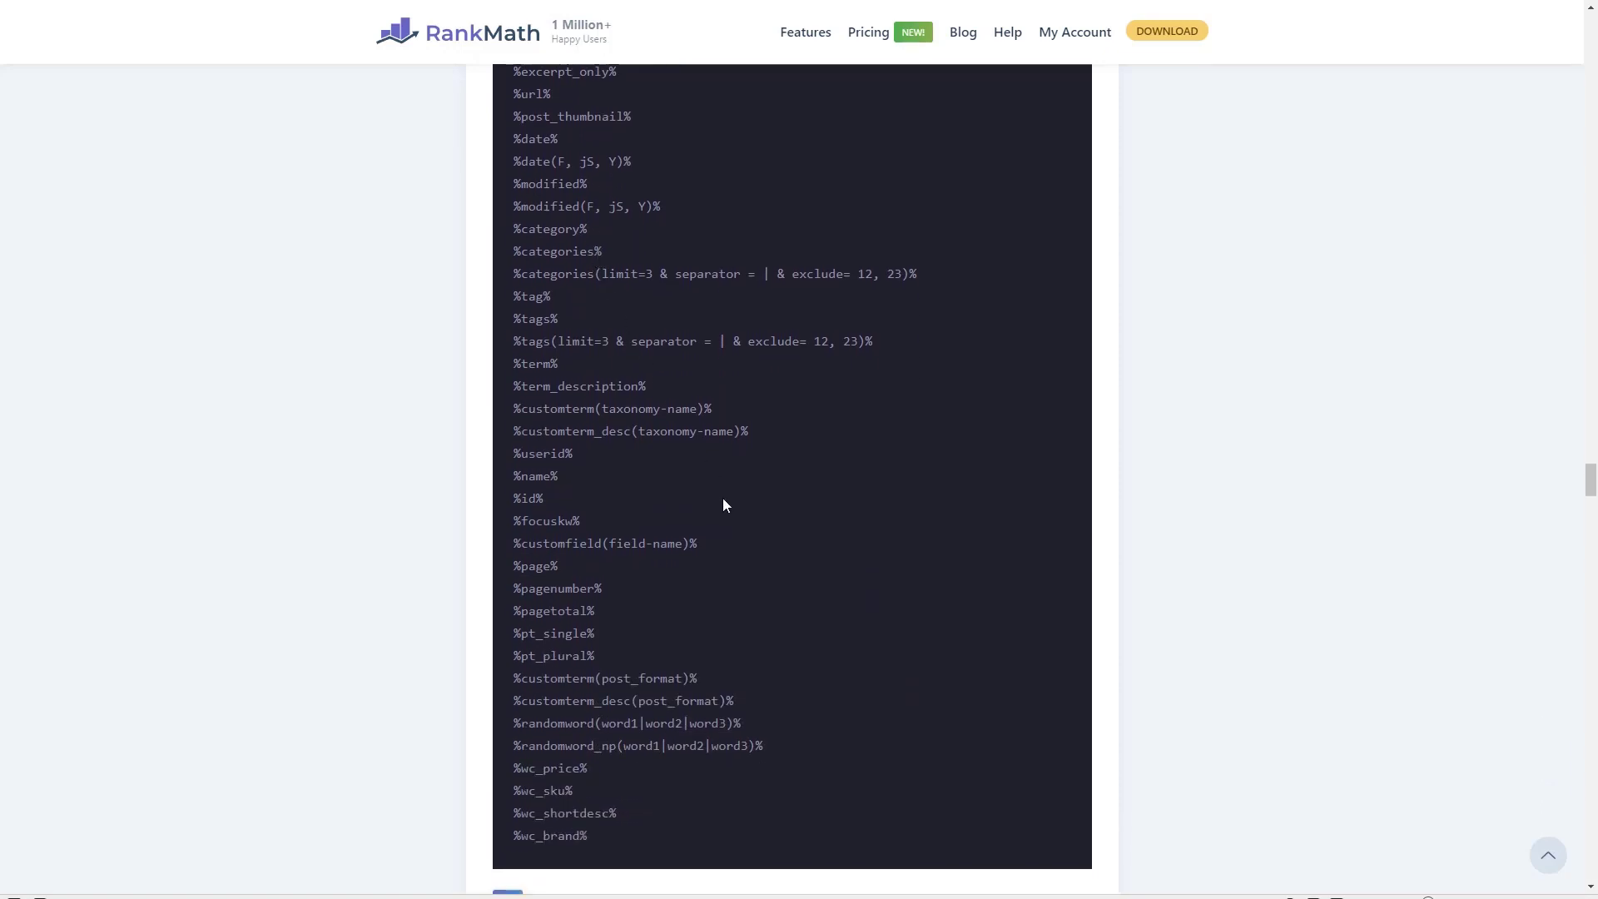
{"action": "left_click_drag", "start_coordinate": [719, 546], "coordinate": [515, 543]}
{"action": "key", "text": "ctrl+c"}
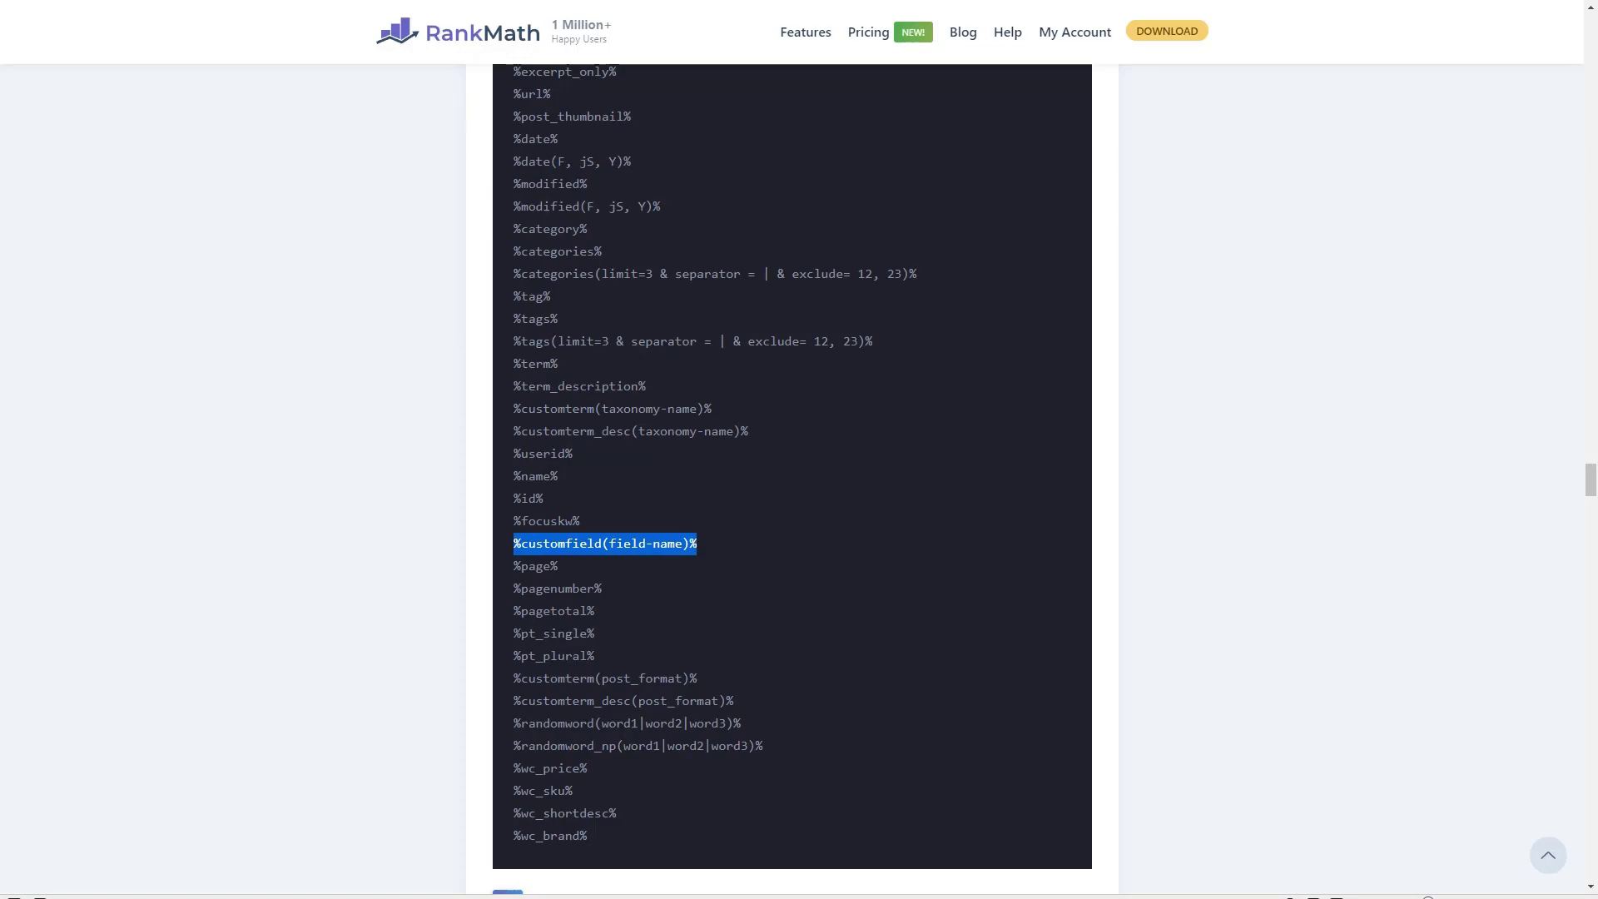
- Return to the Book schema and set its Headline to %customfield(book_title)%
{"action": "key", "text": "alt+Tab"}
{"action": "left_click", "coordinate": [655, 295]}
{"action": "key", "text": "ctrl+v"}
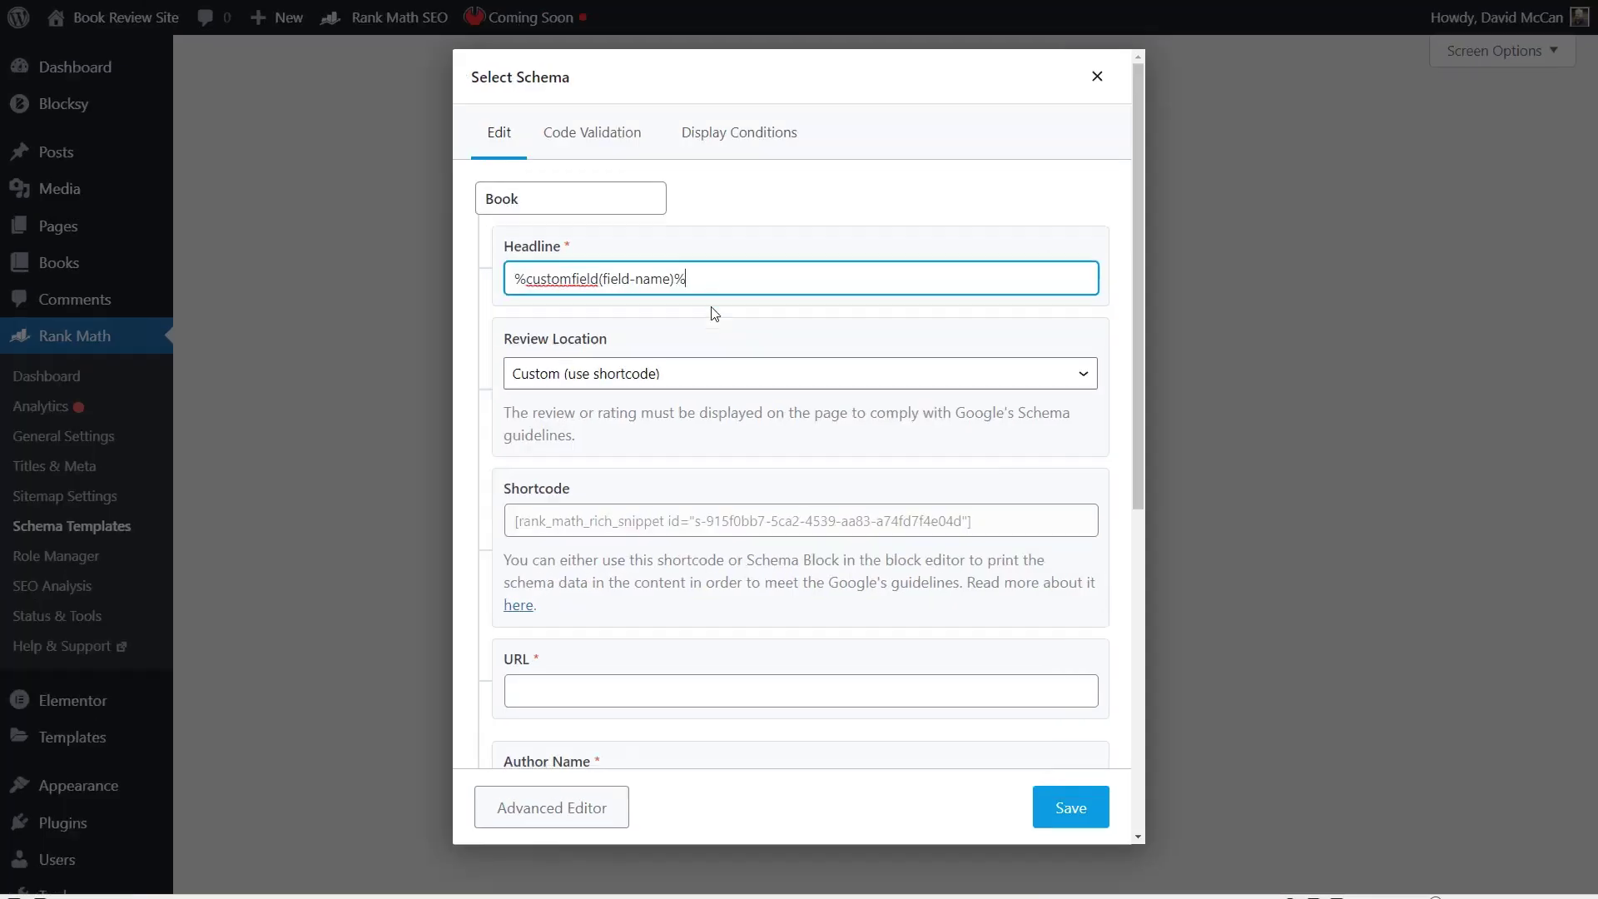
{"action": "left_click_drag", "start_coordinate": [588, 274], "coordinate": [660, 275]}
{"action": "type", "text": "book_title"}
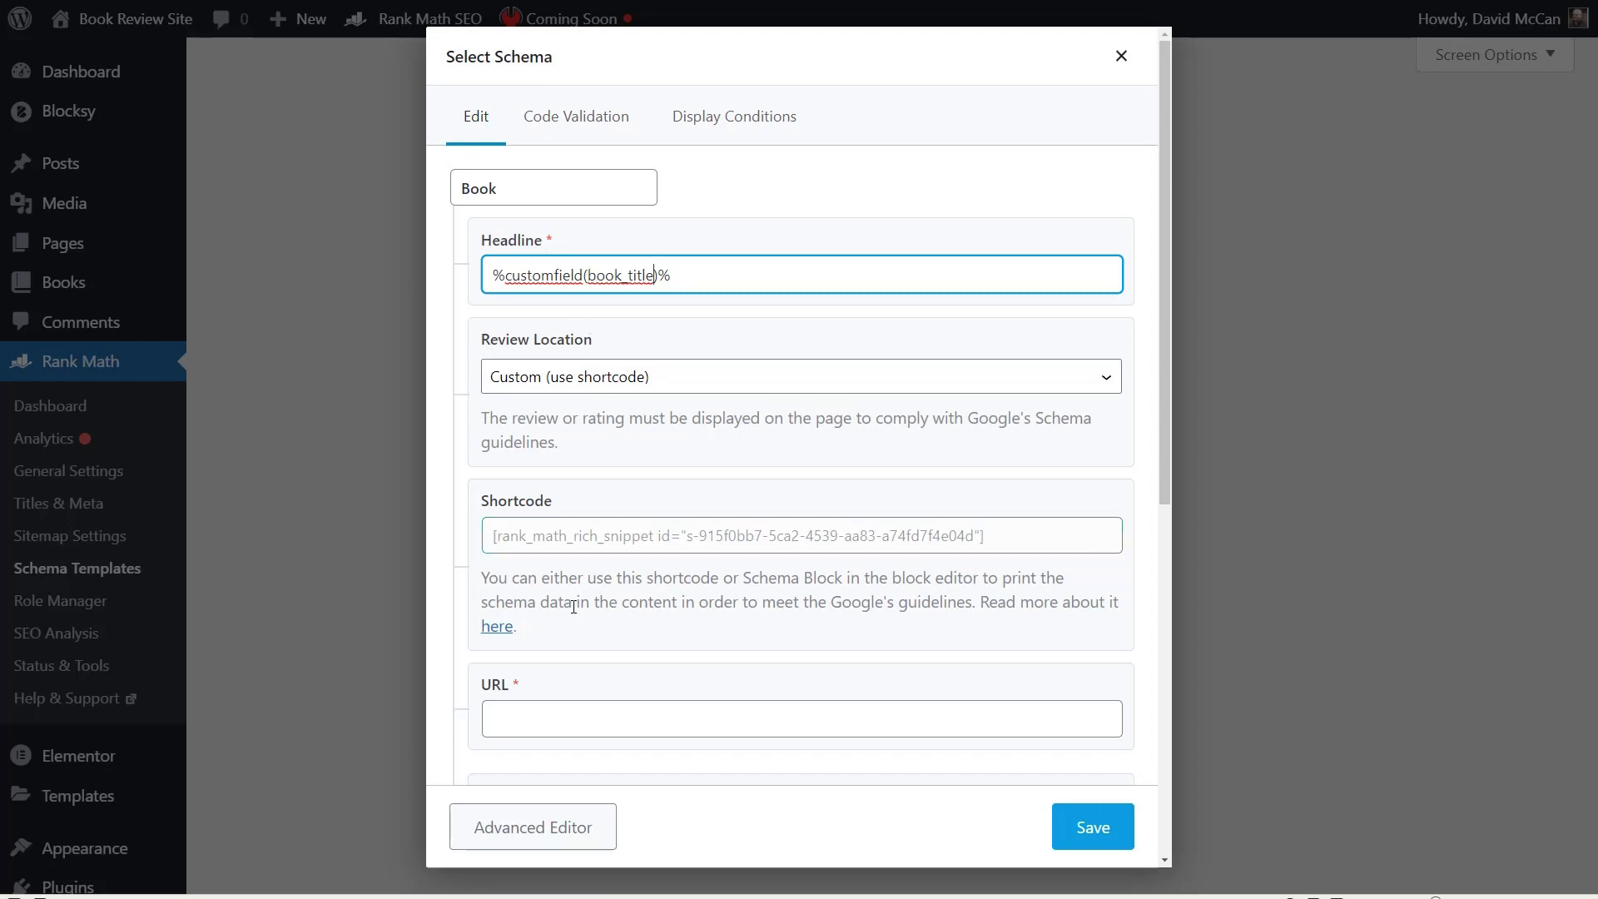
- Check the Review Location options and set the Book schema's URL to %url%
{"action": "left_click", "coordinate": [714, 386]}
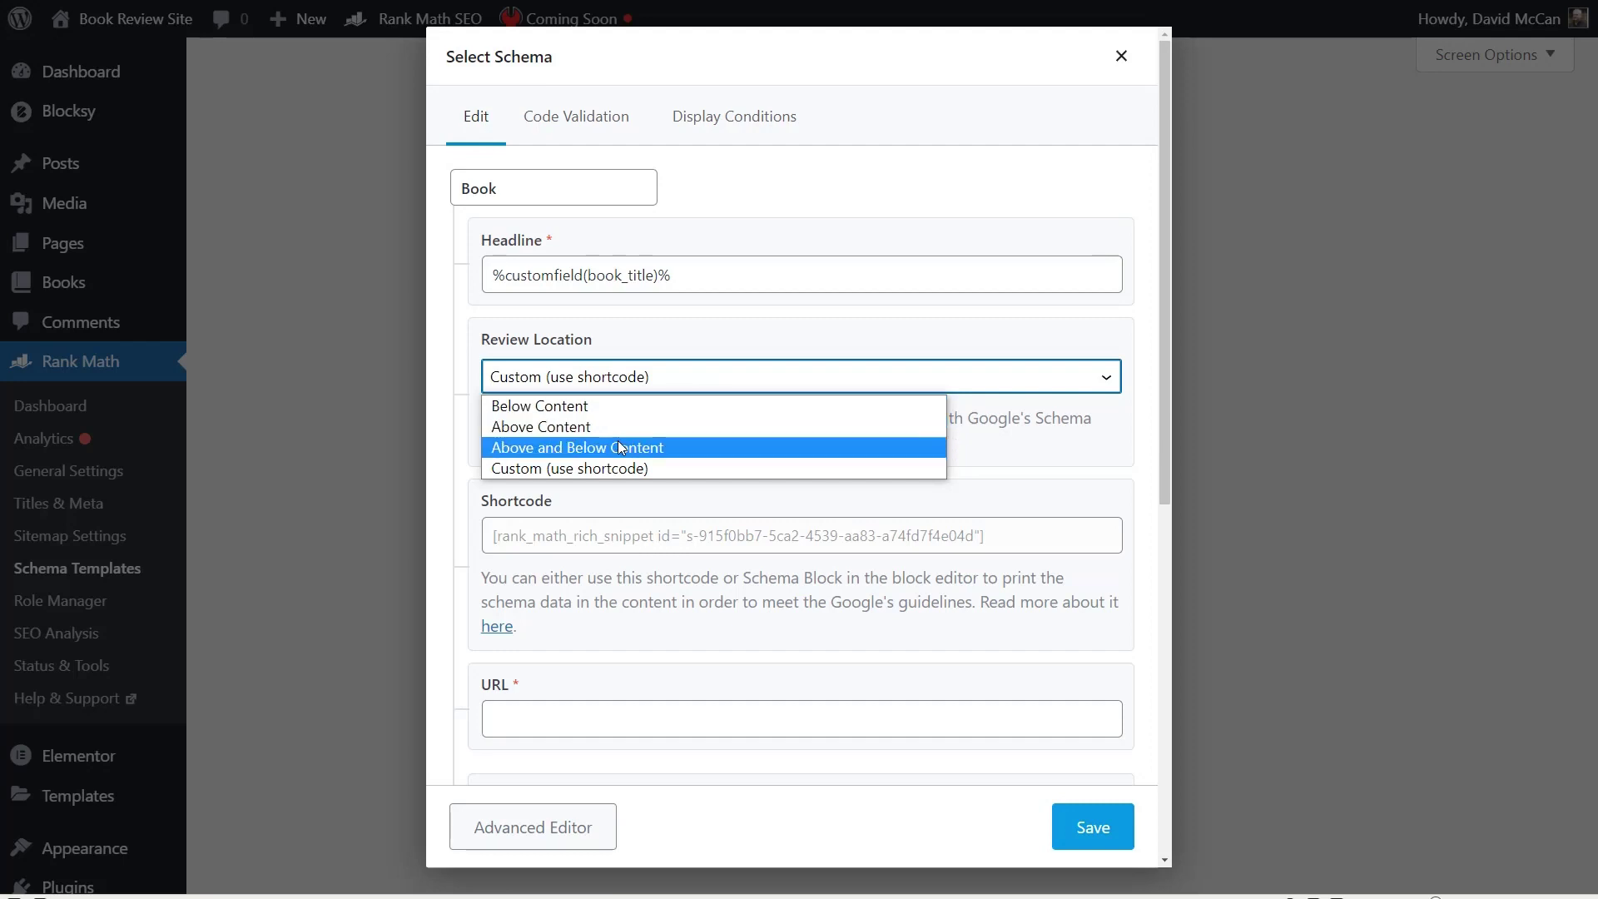
{"action": "left_click", "coordinate": [966, 439]}
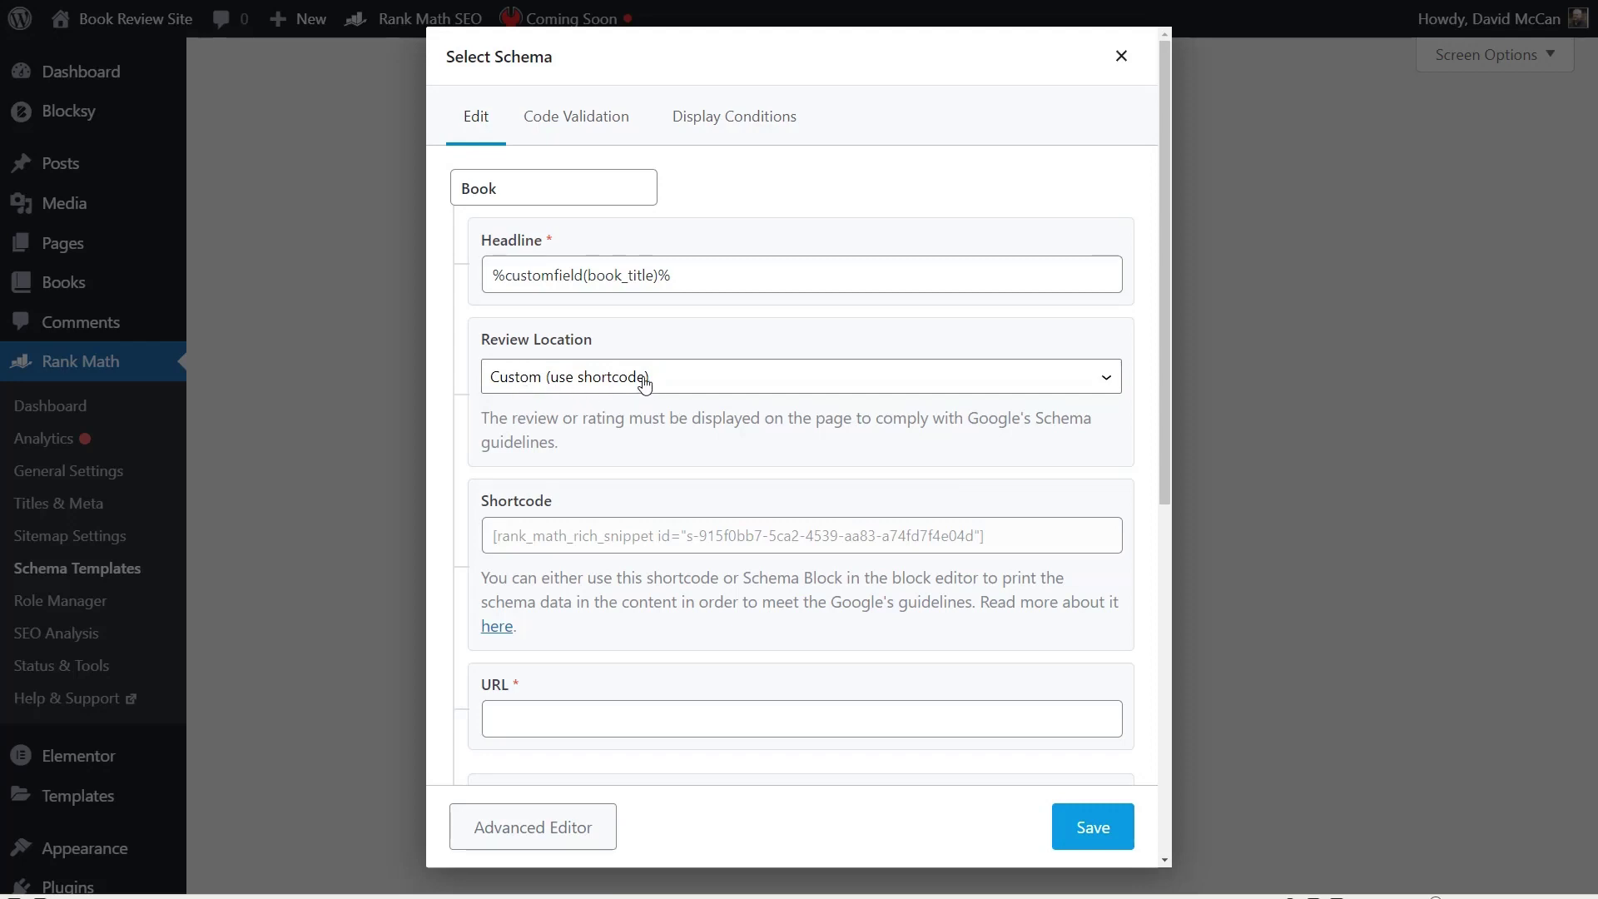
{"action": "scroll", "coordinate": [644, 385], "scroll_direction": "down", "scroll_amount": 3}
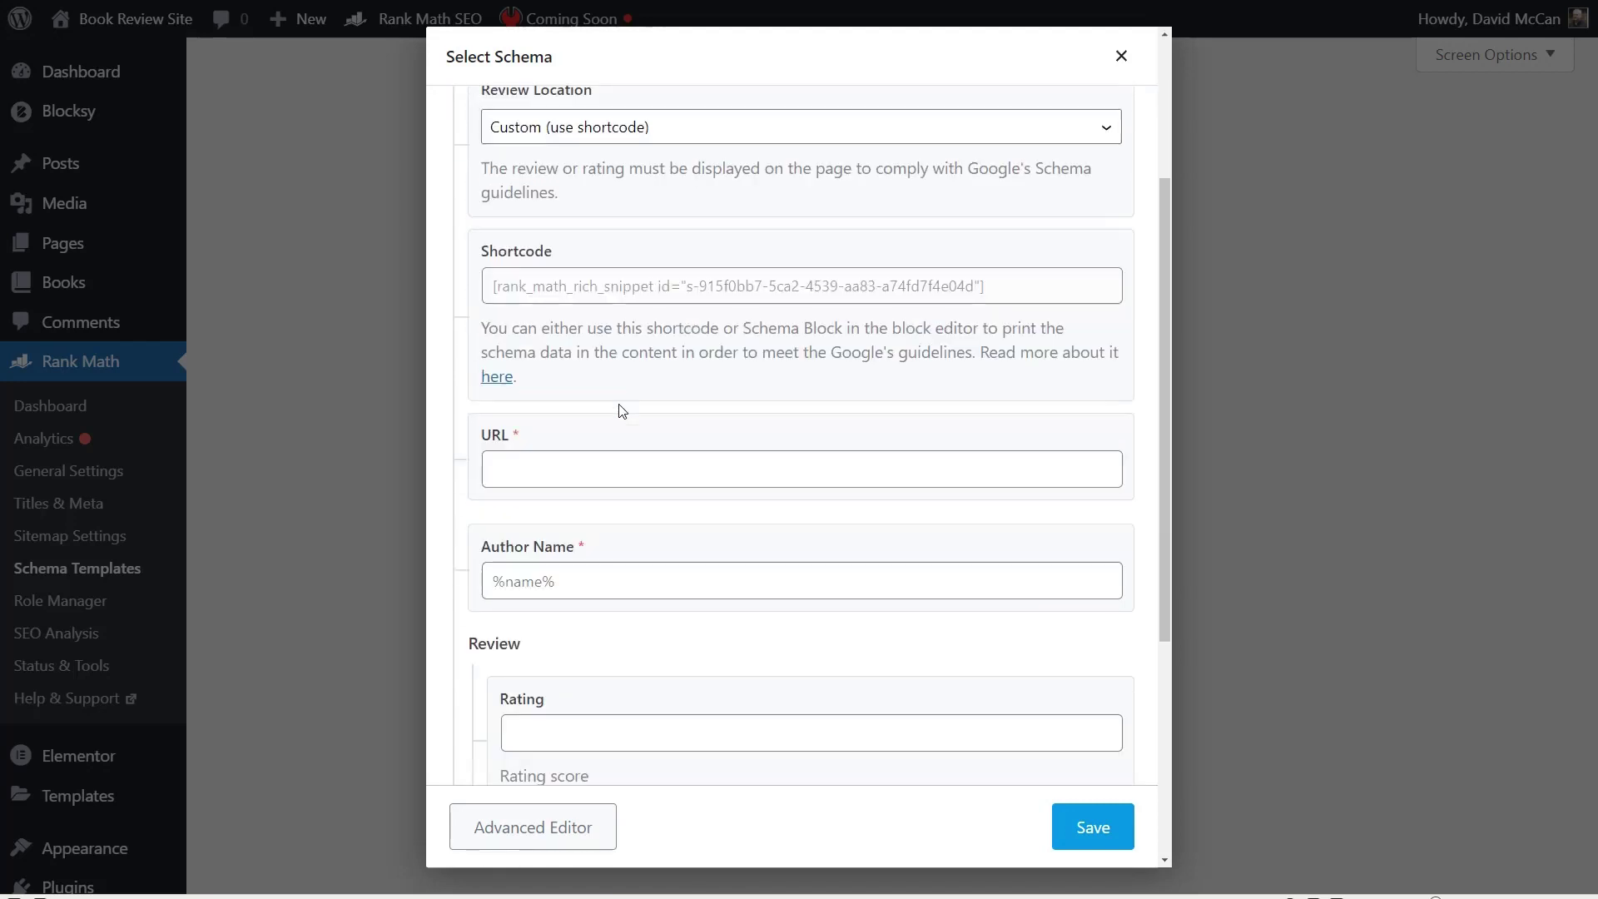
{"action": "left_click", "coordinate": [571, 464]}
{"action": "left_click", "coordinate": [545, 507]}
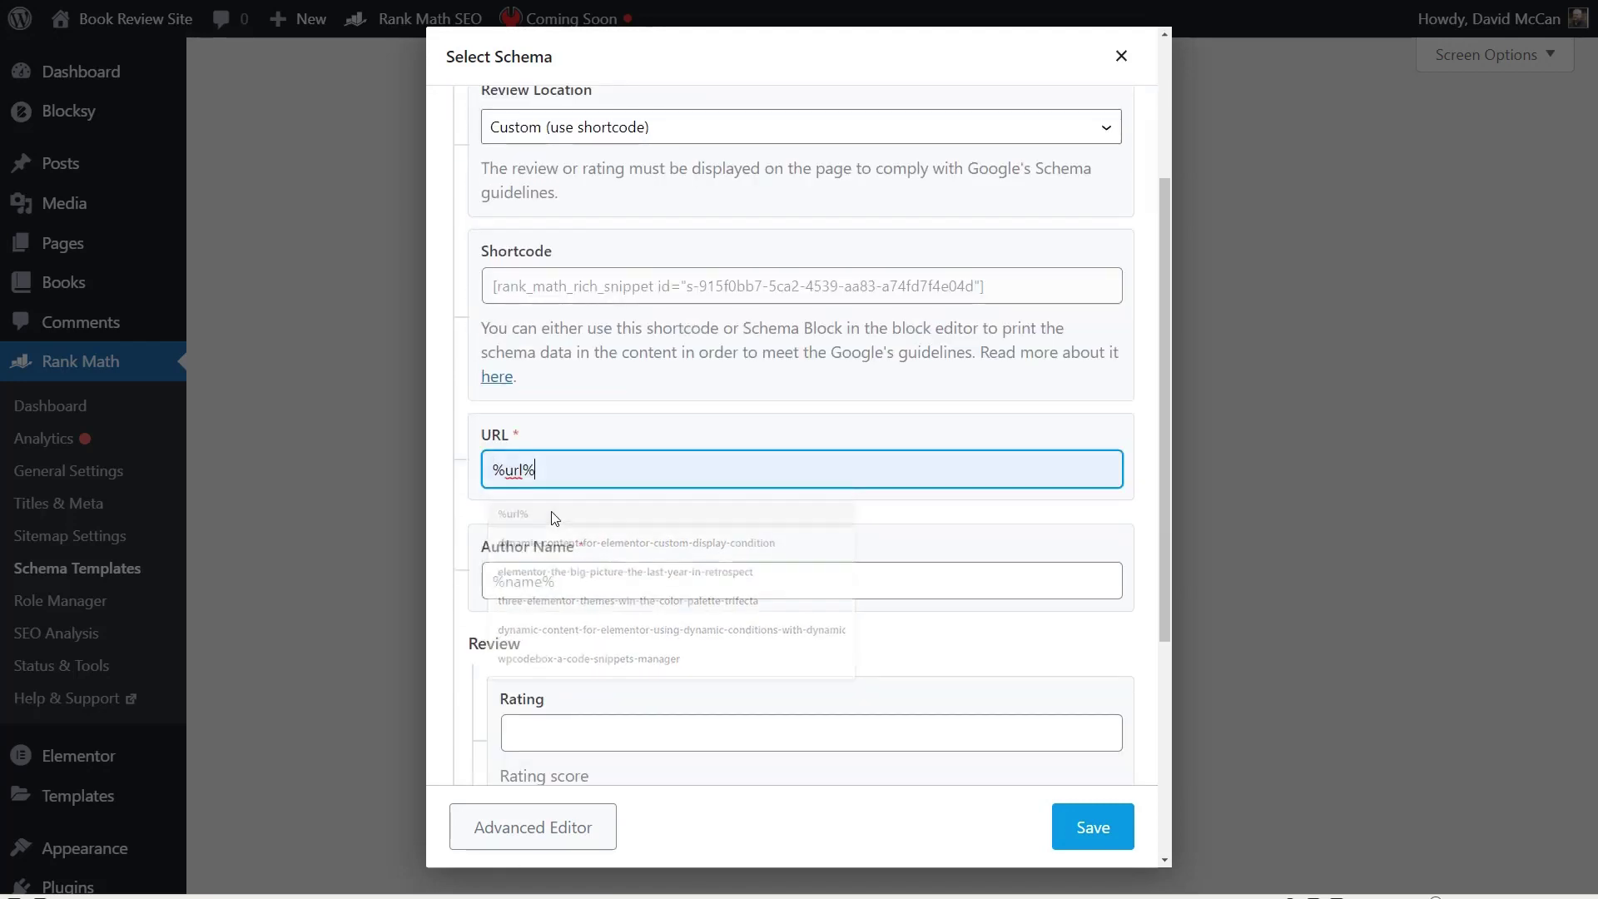
- Set the Book schema's Author Name to %customfield(fauthors_name)%
{"action": "scroll", "coordinate": [632, 546], "scroll_direction": "down", "scroll_amount": 1}
{"action": "left_click", "coordinate": [590, 497]}
{"action": "key", "text": "ctrl+v"}
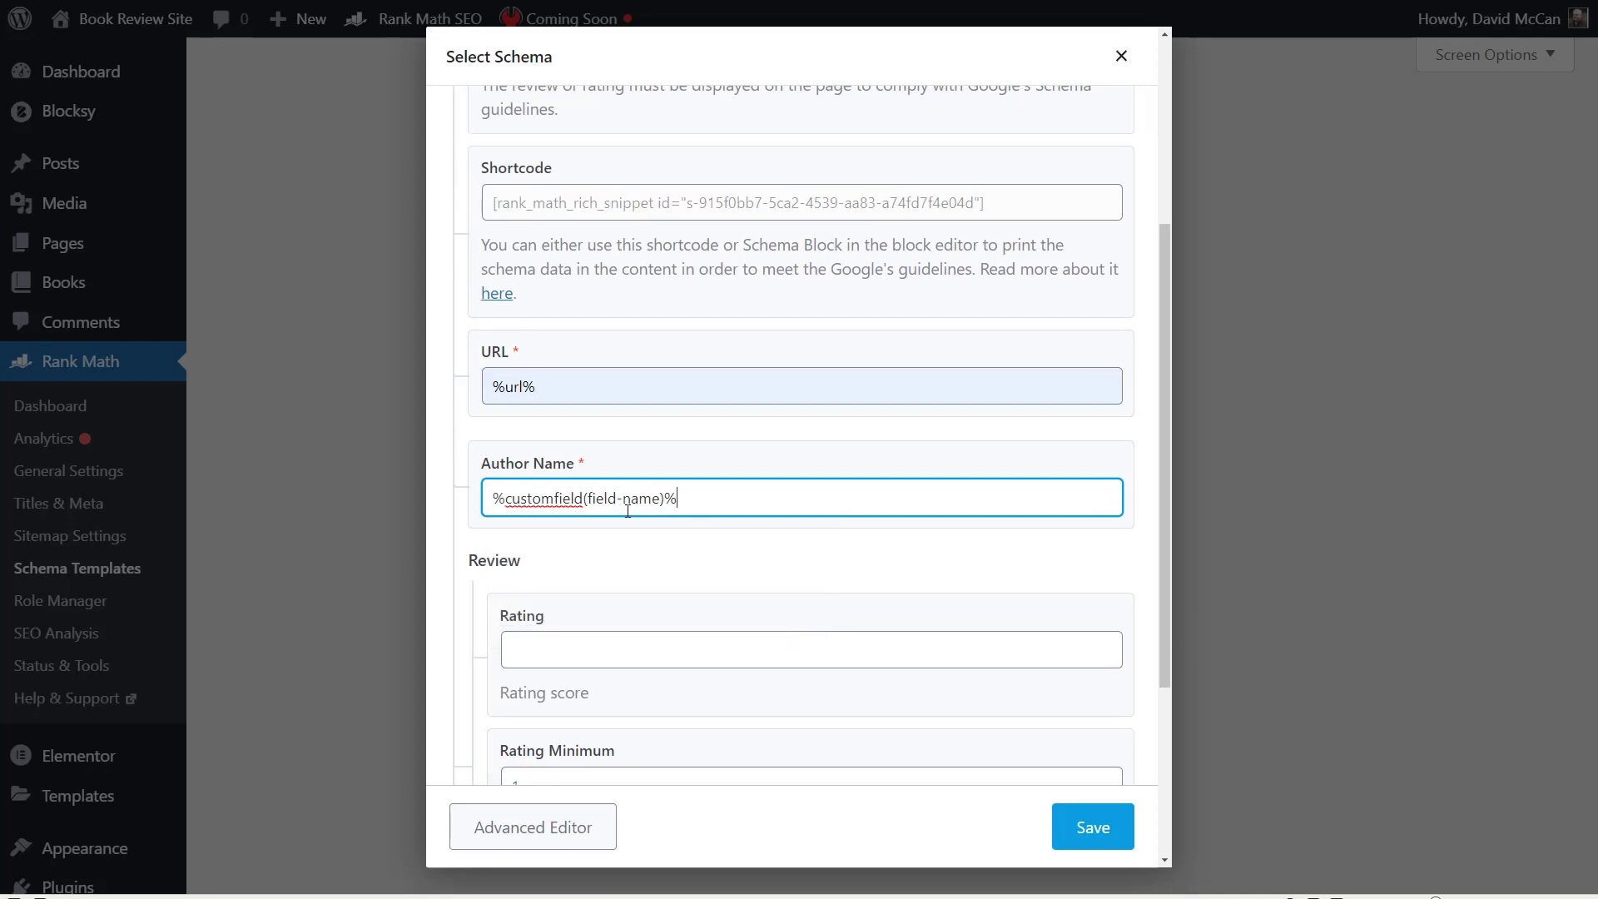
{"action": "left_click_drag", "start_coordinate": [591, 497], "coordinate": [662, 497]}
{"action": "type", "text": "authors_name"}
- Try stepping the review's Rating score through numeric values and clear the field
{"action": "scroll", "coordinate": [691, 454], "scroll_direction": "down", "scroll_amount": 3}
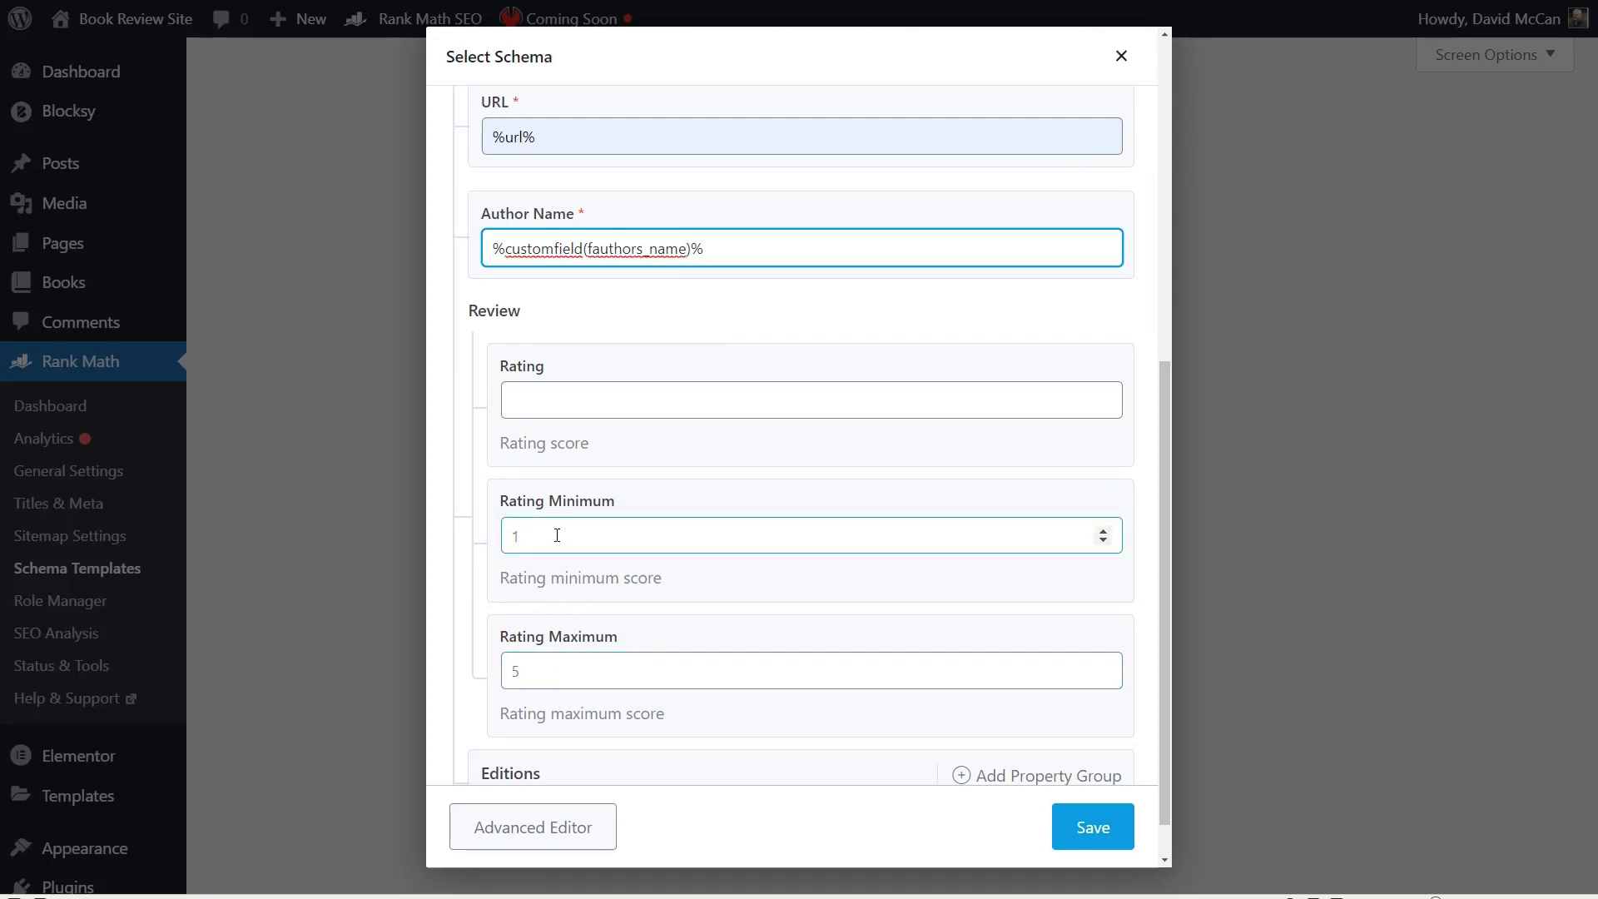
{"action": "left_click", "coordinate": [1109, 402]}
{"action": "left_click", "coordinate": [1102, 395]}
{"action": "left_click", "coordinate": [1104, 402]}
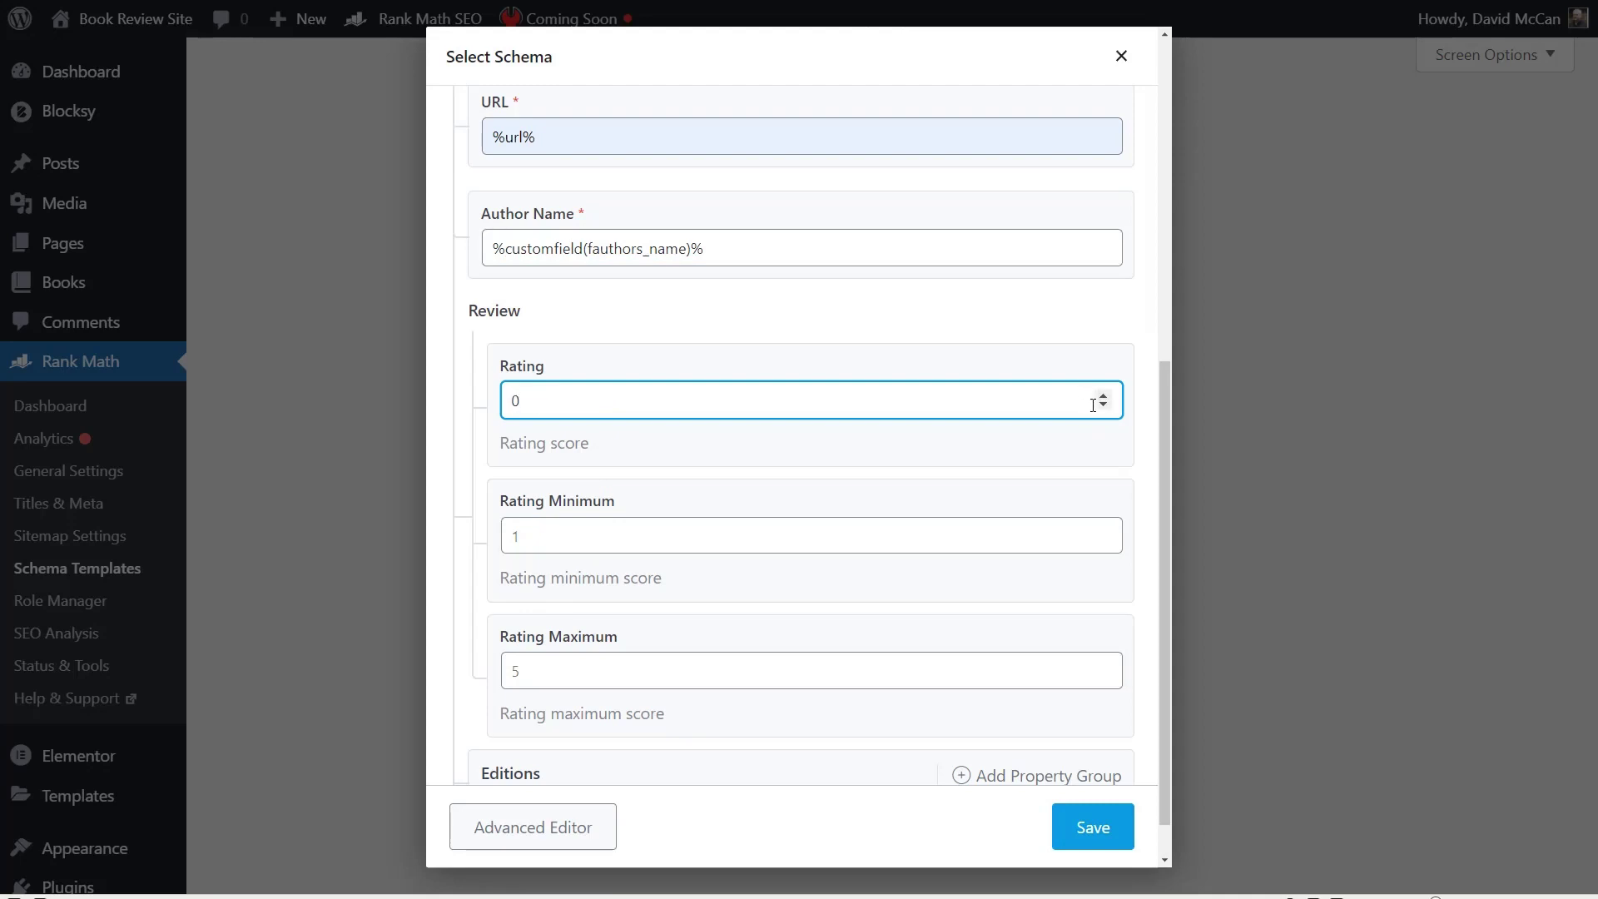
{"action": "key", "text": "BackSpace"}
- Add an Editions property group to the Book schema and examine its title, ISBN, author, date and format fields
{"action": "scroll", "coordinate": [563, 399], "scroll_direction": "down", "scroll_amount": 1}
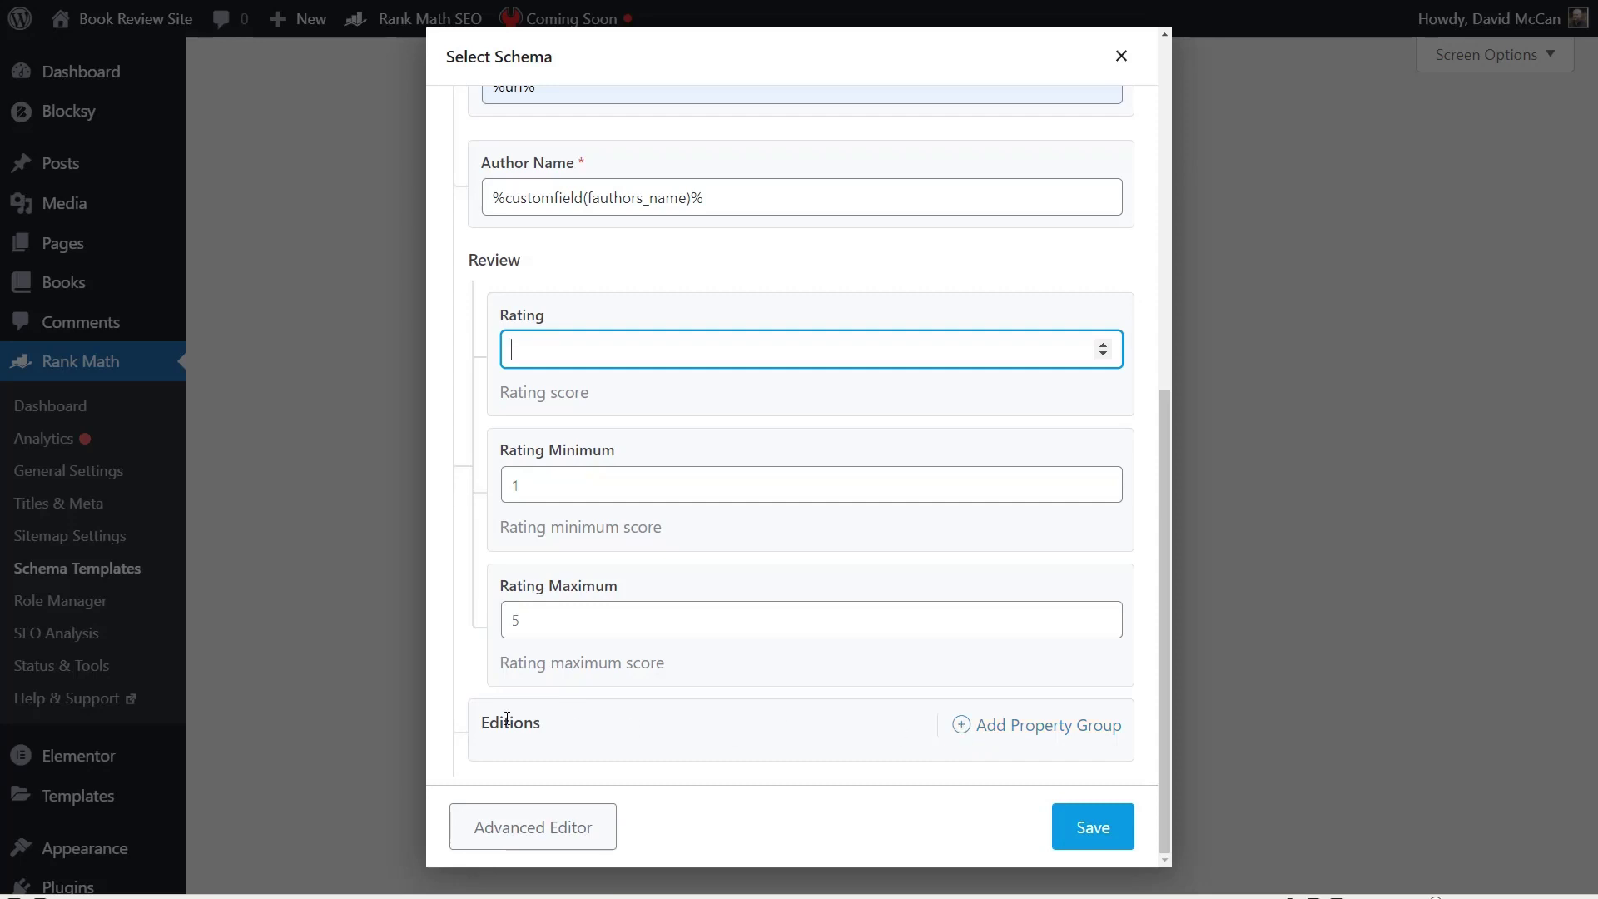
{"action": "left_click", "coordinate": [965, 726]}
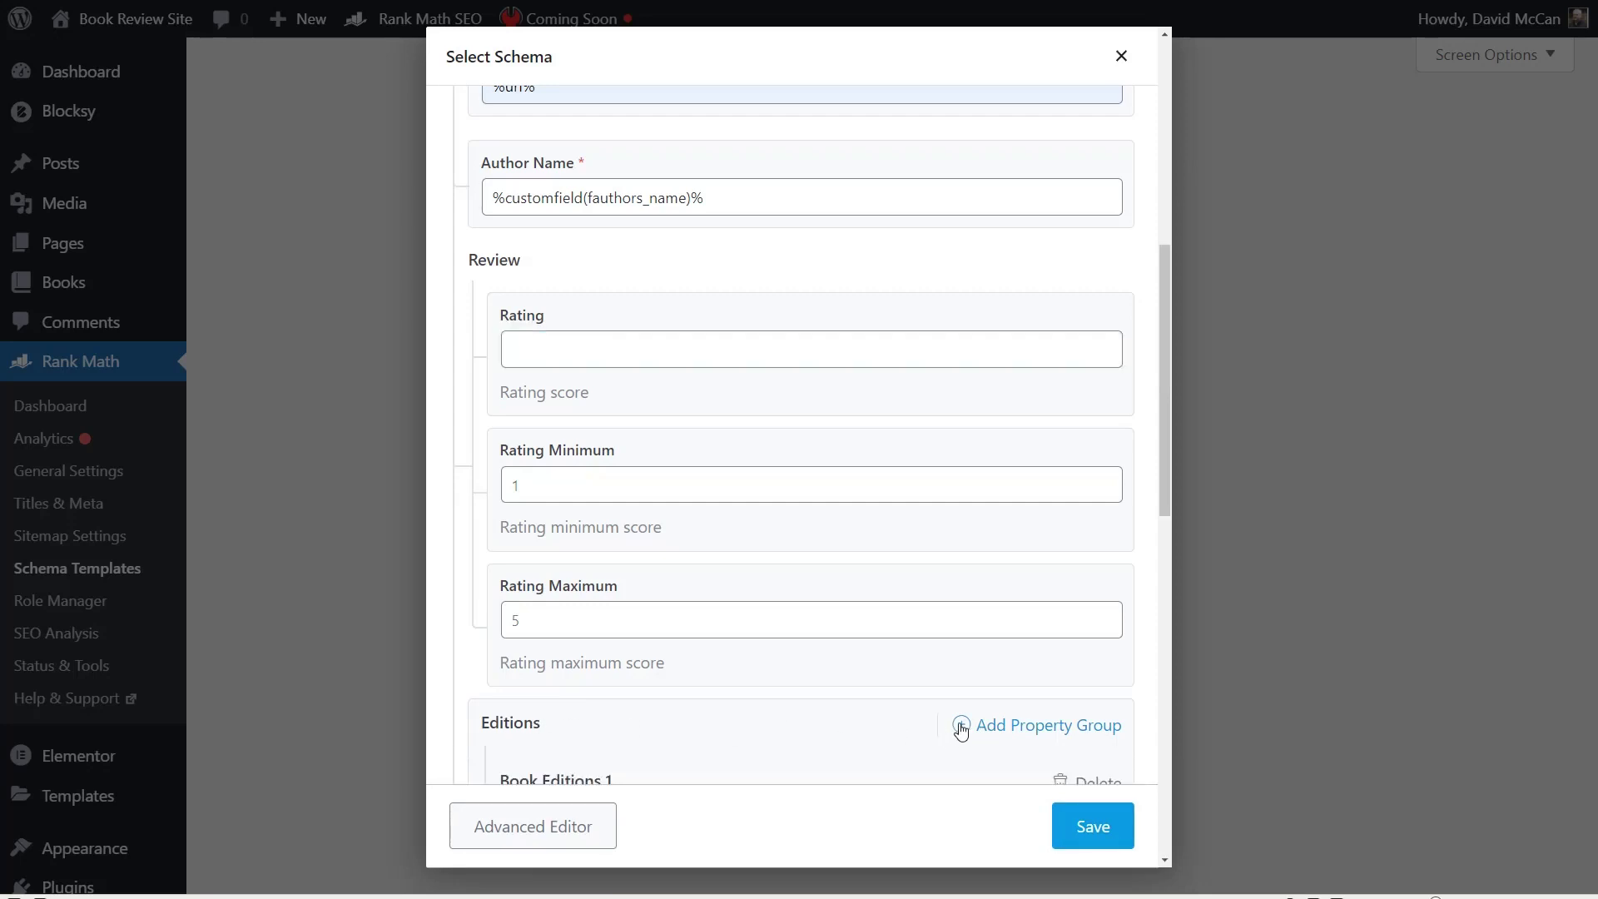
{"action": "scroll", "coordinate": [959, 727], "scroll_direction": "down", "scroll_amount": 5}
{"action": "scroll", "coordinate": [958, 727], "scroll_direction": "down", "scroll_amount": 2}
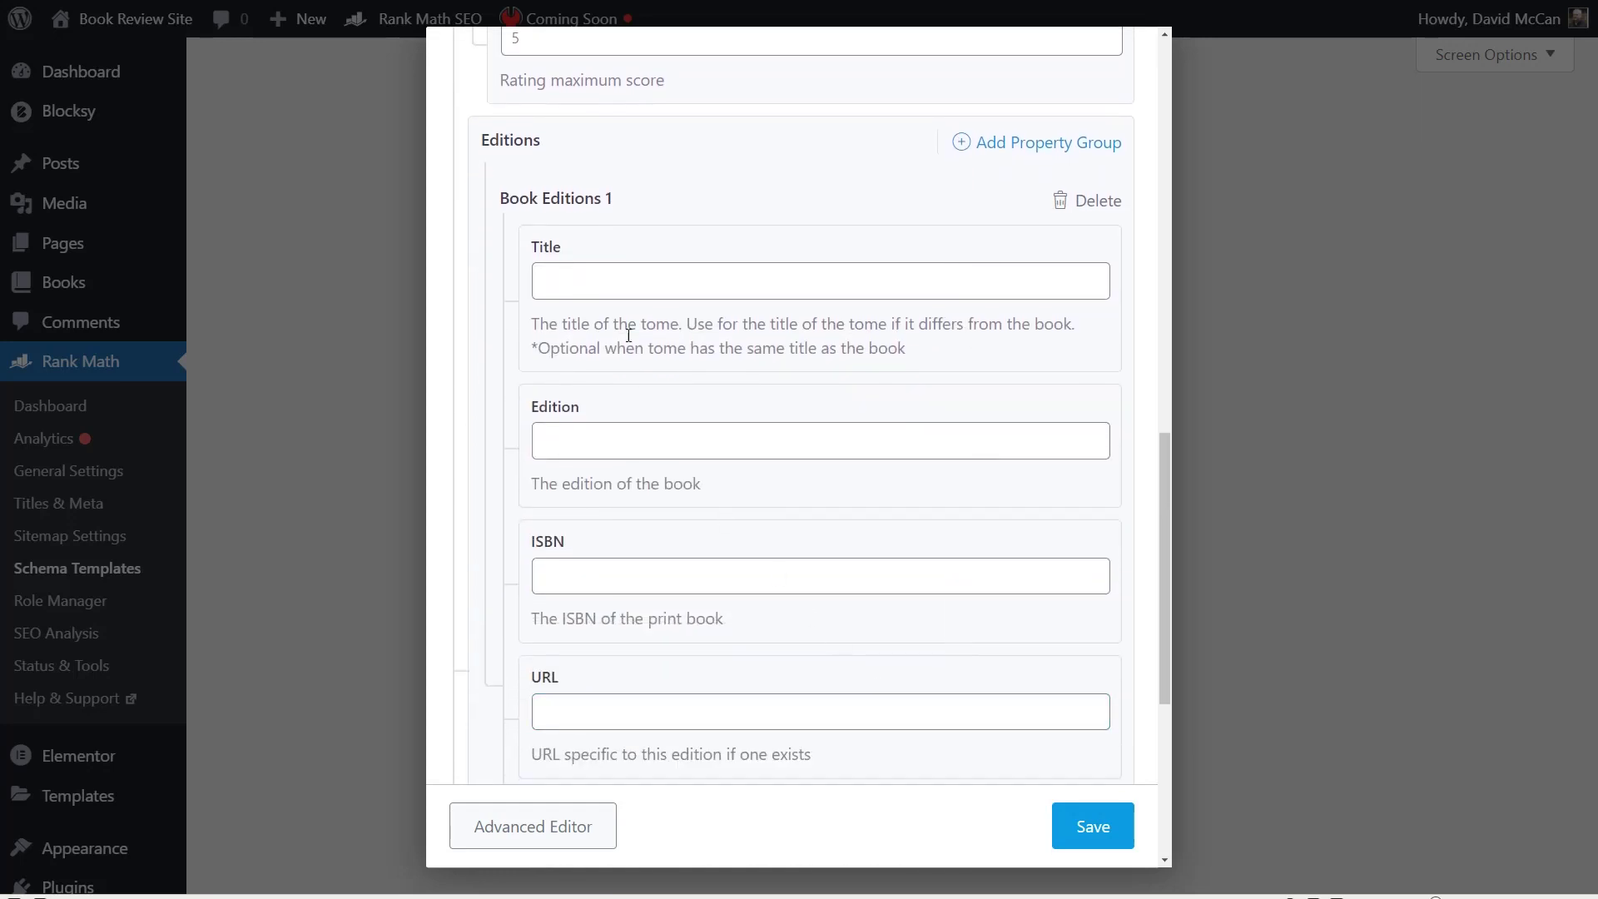
{"action": "scroll", "coordinate": [664, 614], "scroll_direction": "down", "scroll_amount": 2}
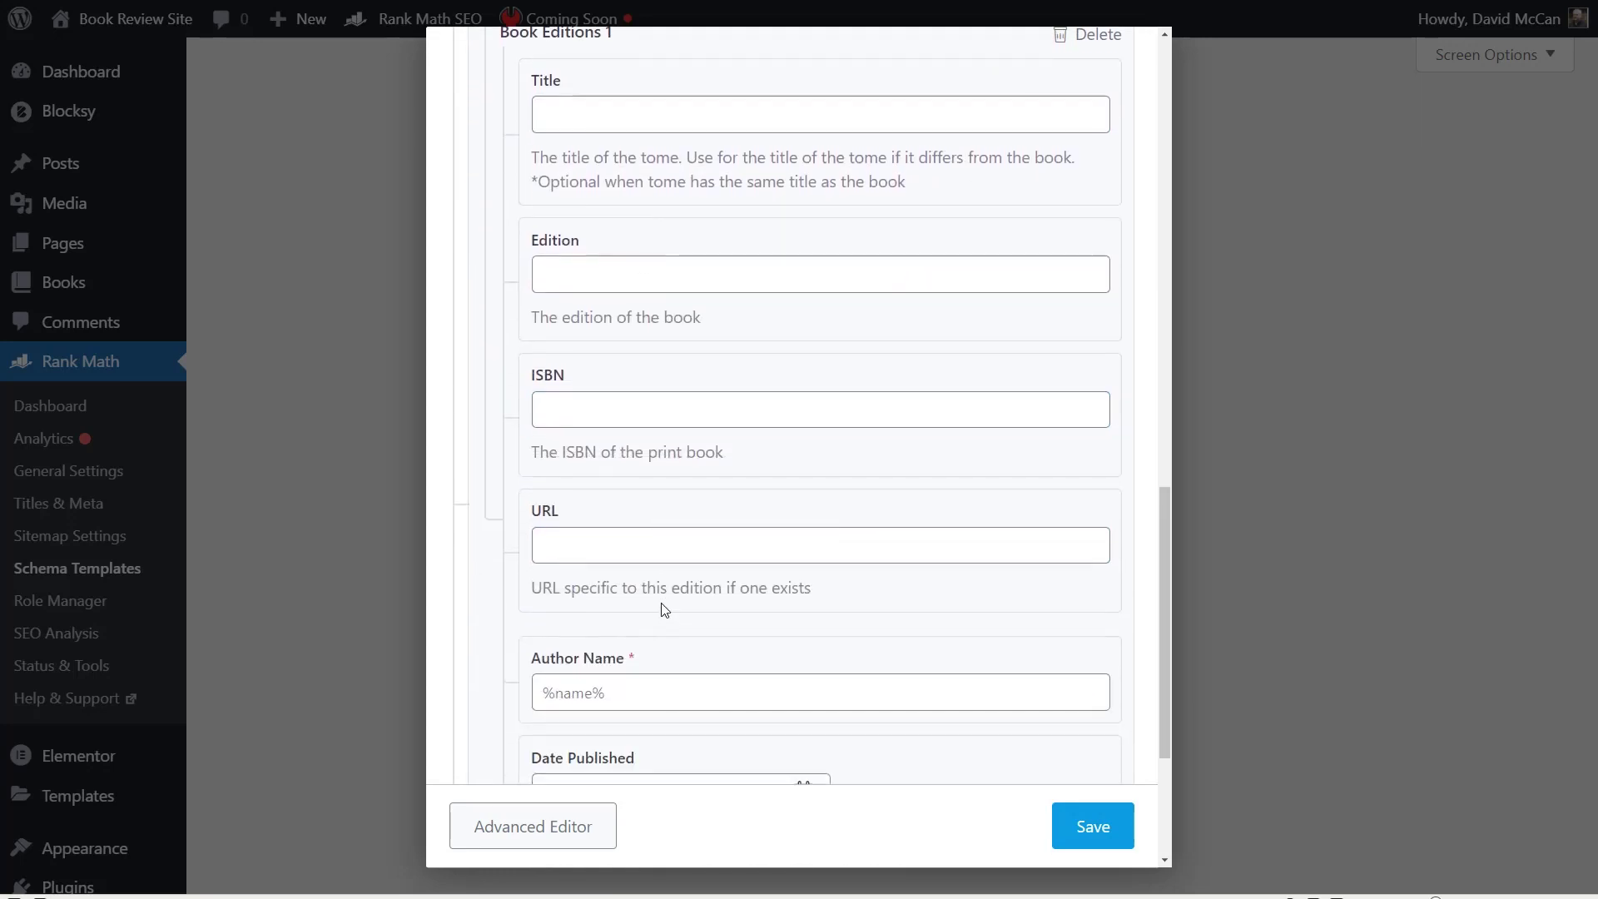
{"action": "scroll", "coordinate": [637, 529], "scroll_direction": "down", "scroll_amount": 3}
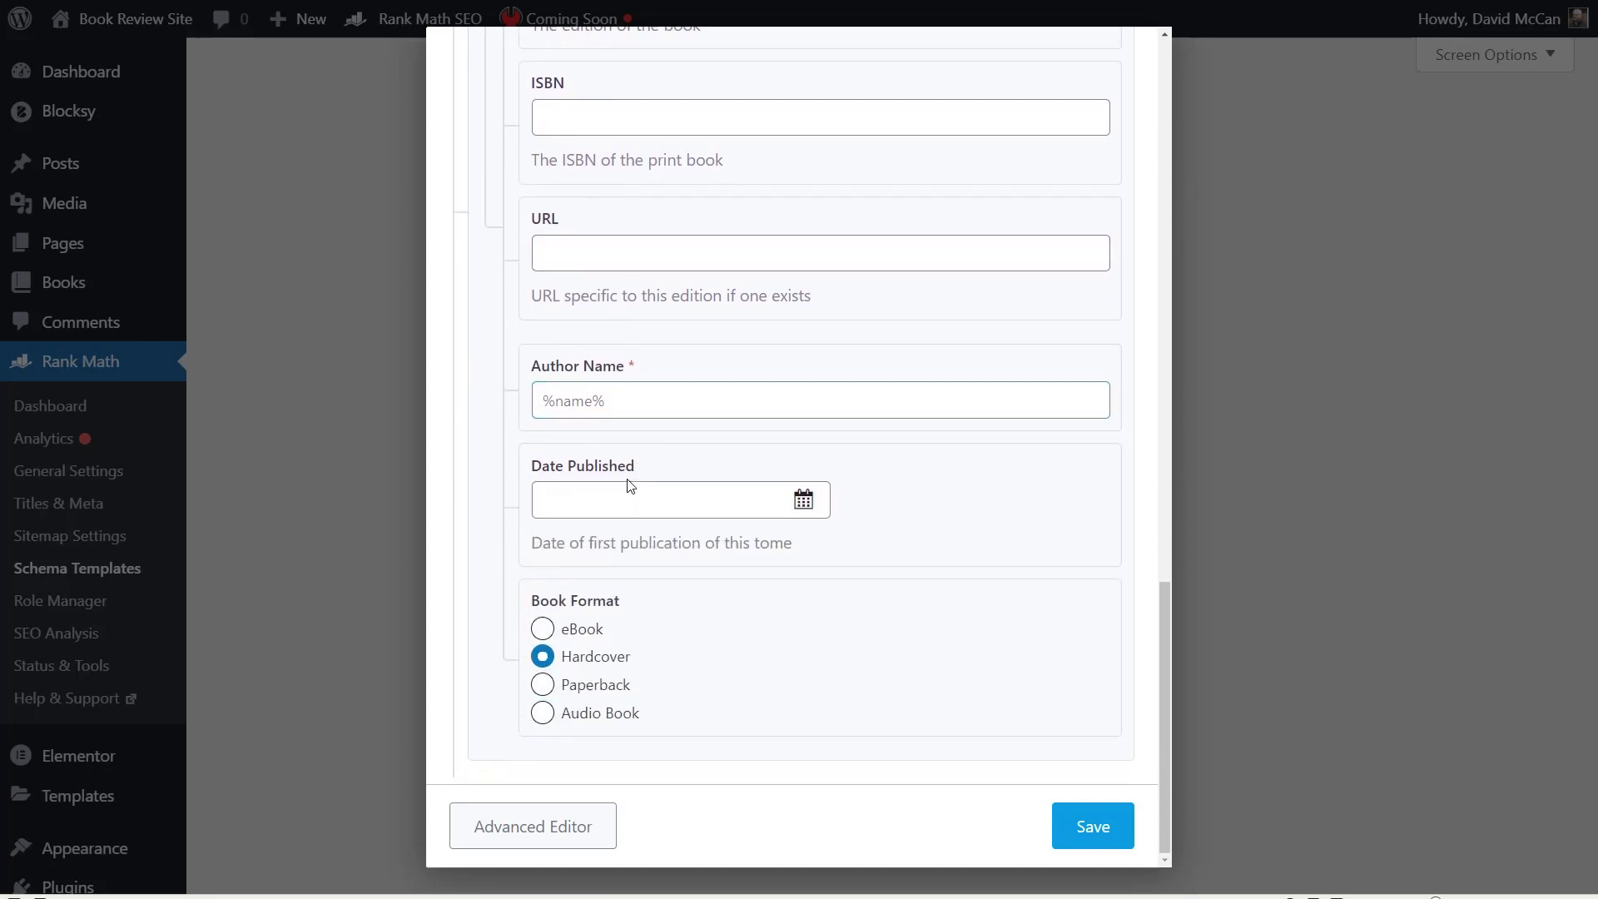
{"action": "left_click", "coordinate": [616, 124]}
- Try to delete the Book Editions 1 property group
{"action": "scroll", "coordinate": [666, 622], "scroll_direction": "up", "scroll_amount": 8}
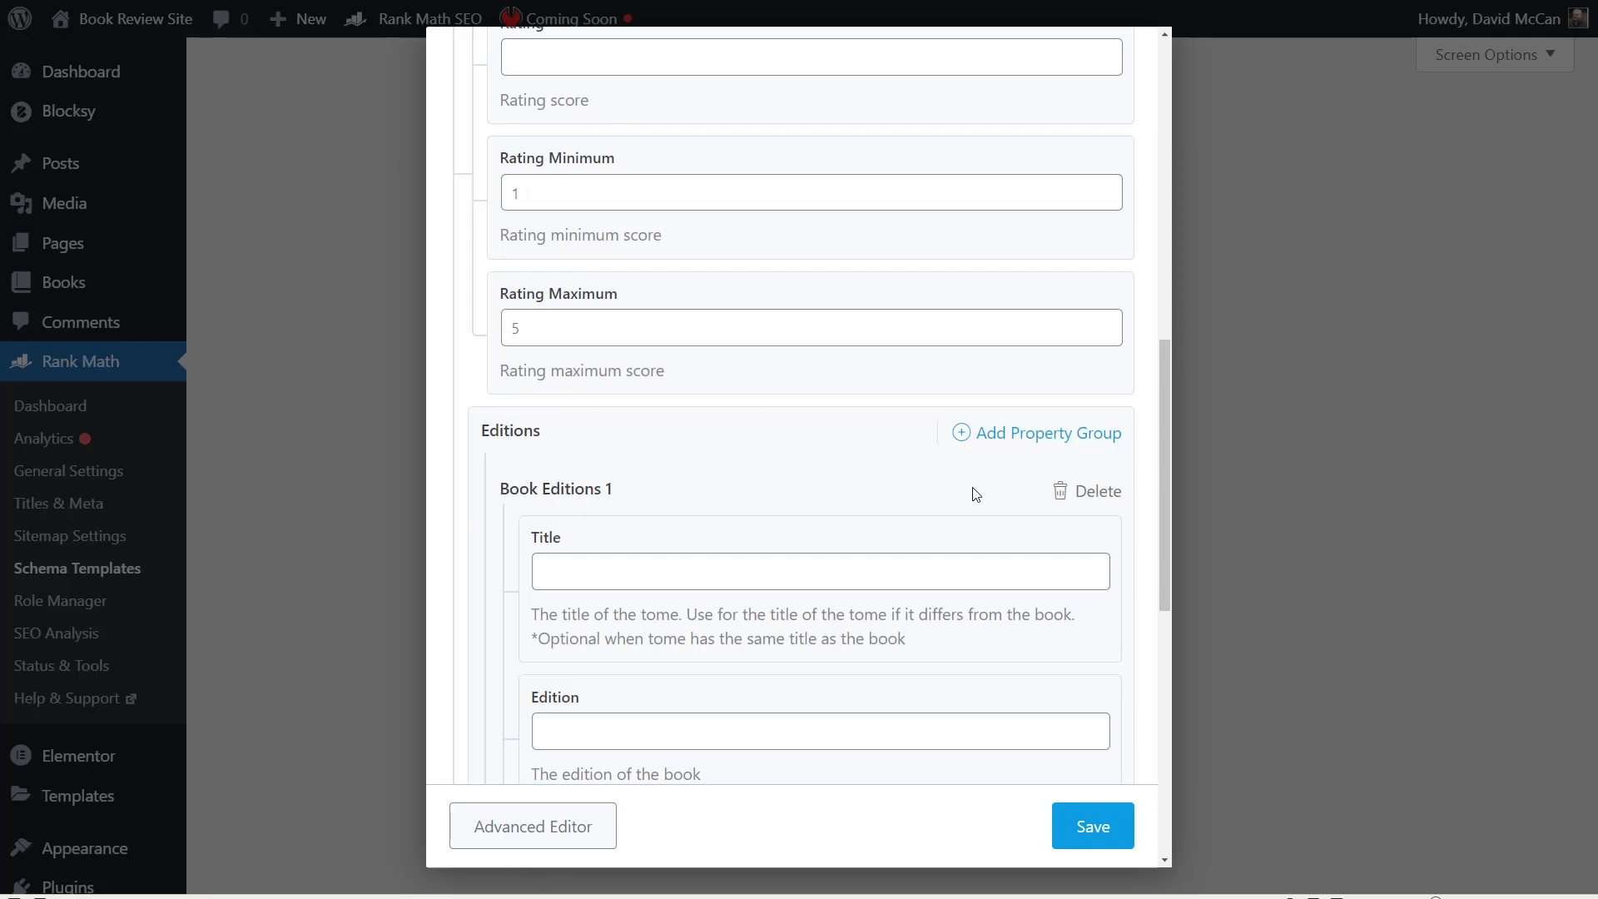
{"action": "scroll", "coordinate": [799, 545], "scroll_direction": "down", "scroll_amount": 1}
{"action": "scroll", "coordinate": [799, 545], "scroll_direction": "down", "scroll_amount": 2}
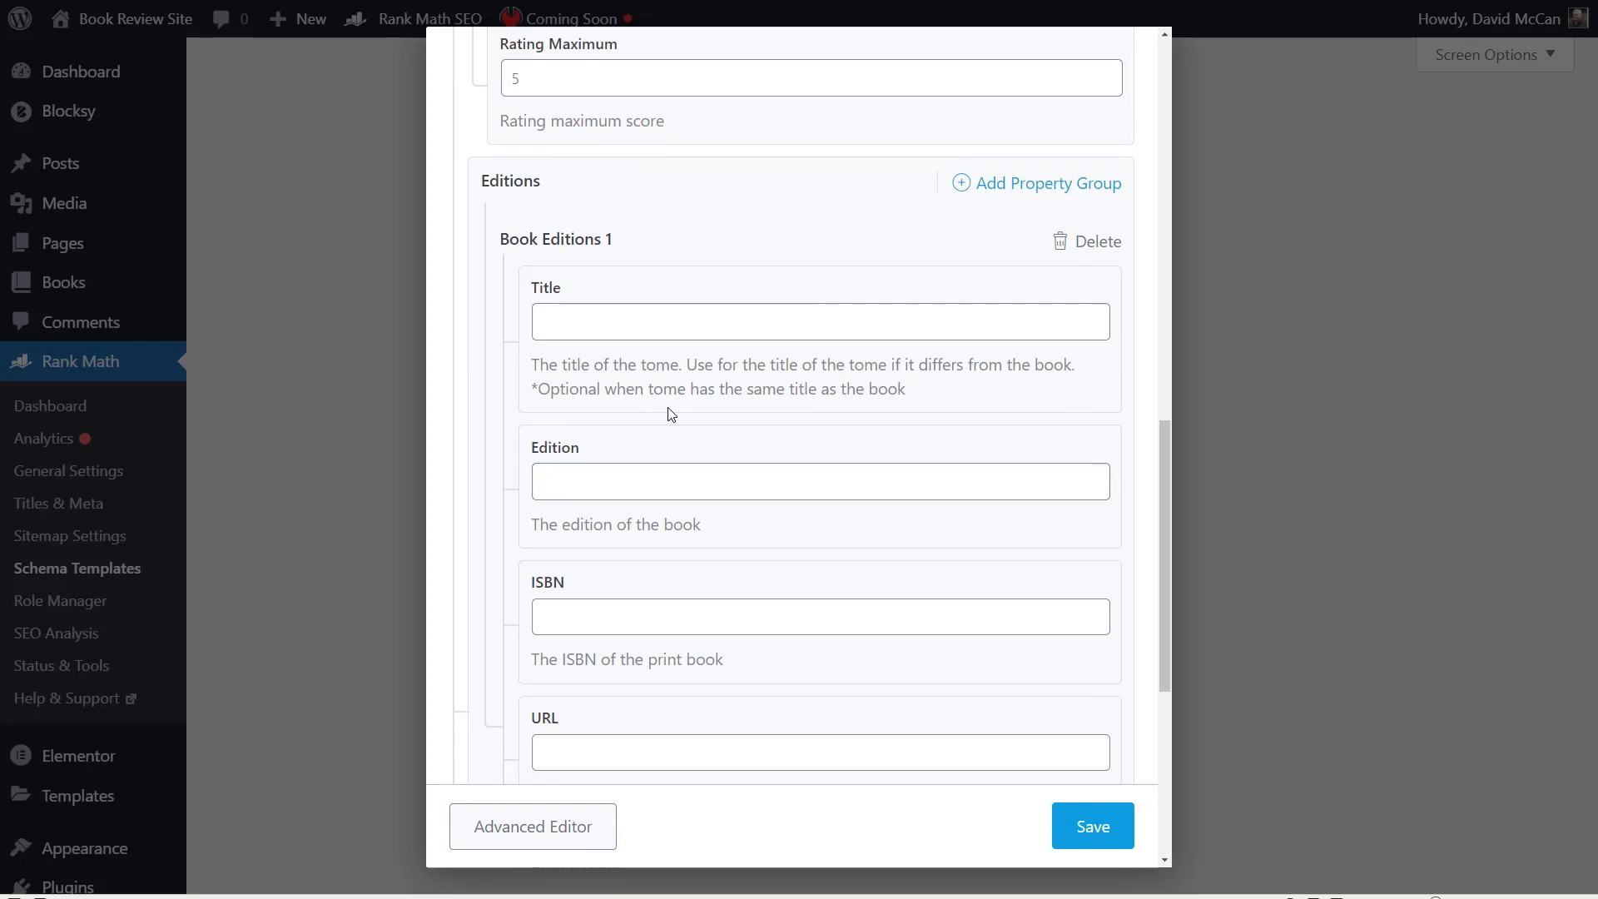
{"action": "scroll", "coordinate": [668, 412], "scroll_direction": "up", "scroll_amount": 2}
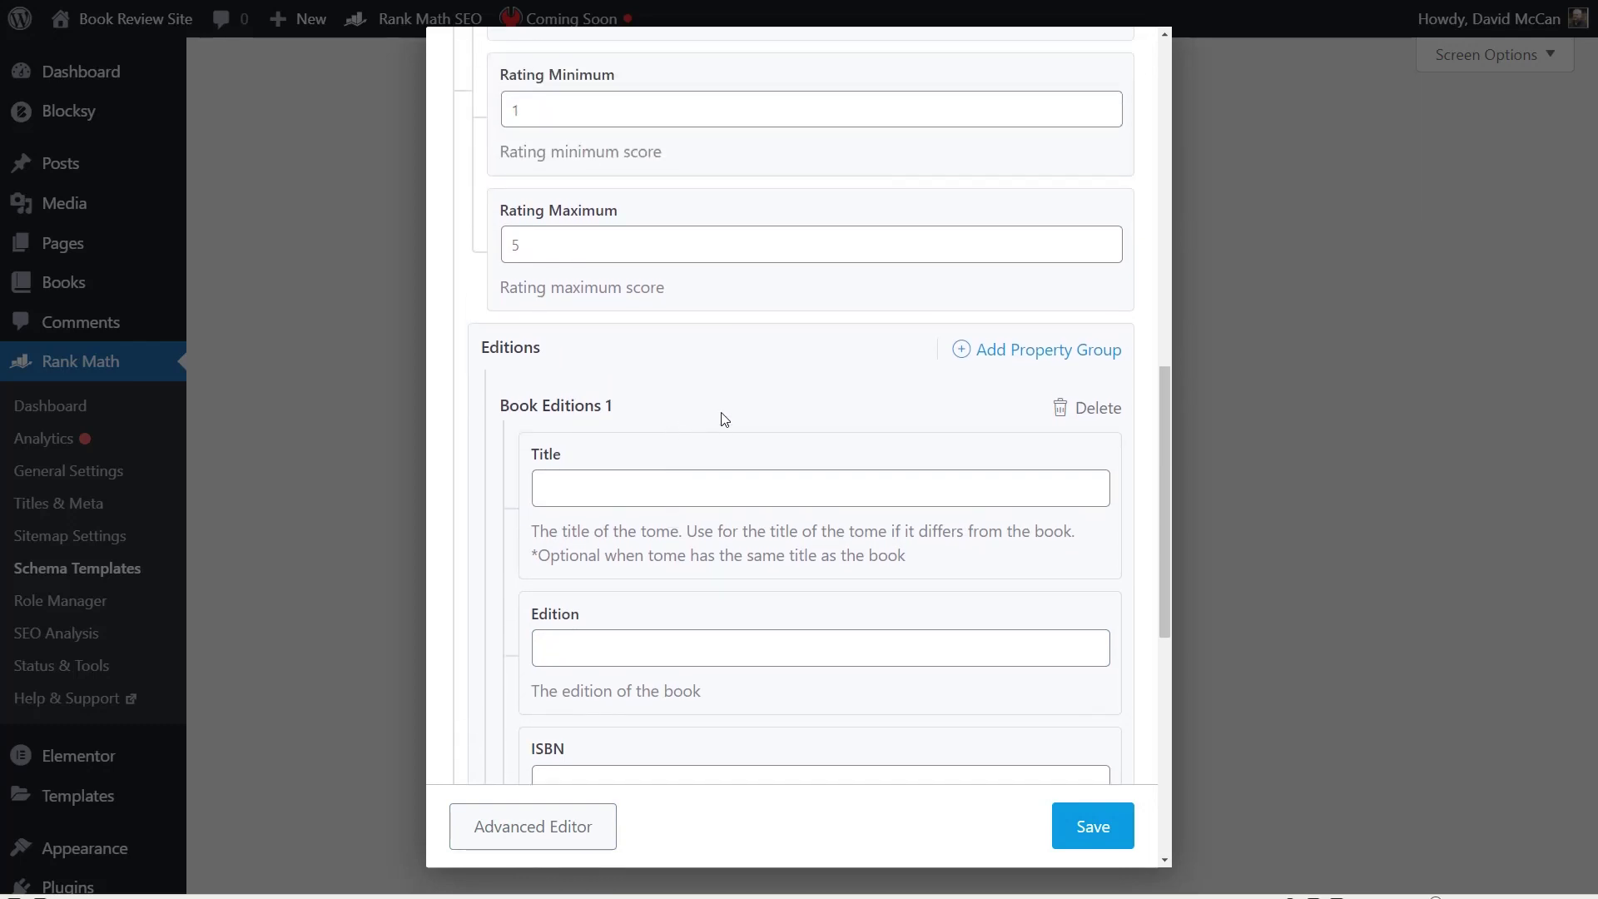
{"action": "left_click", "coordinate": [1080, 413]}
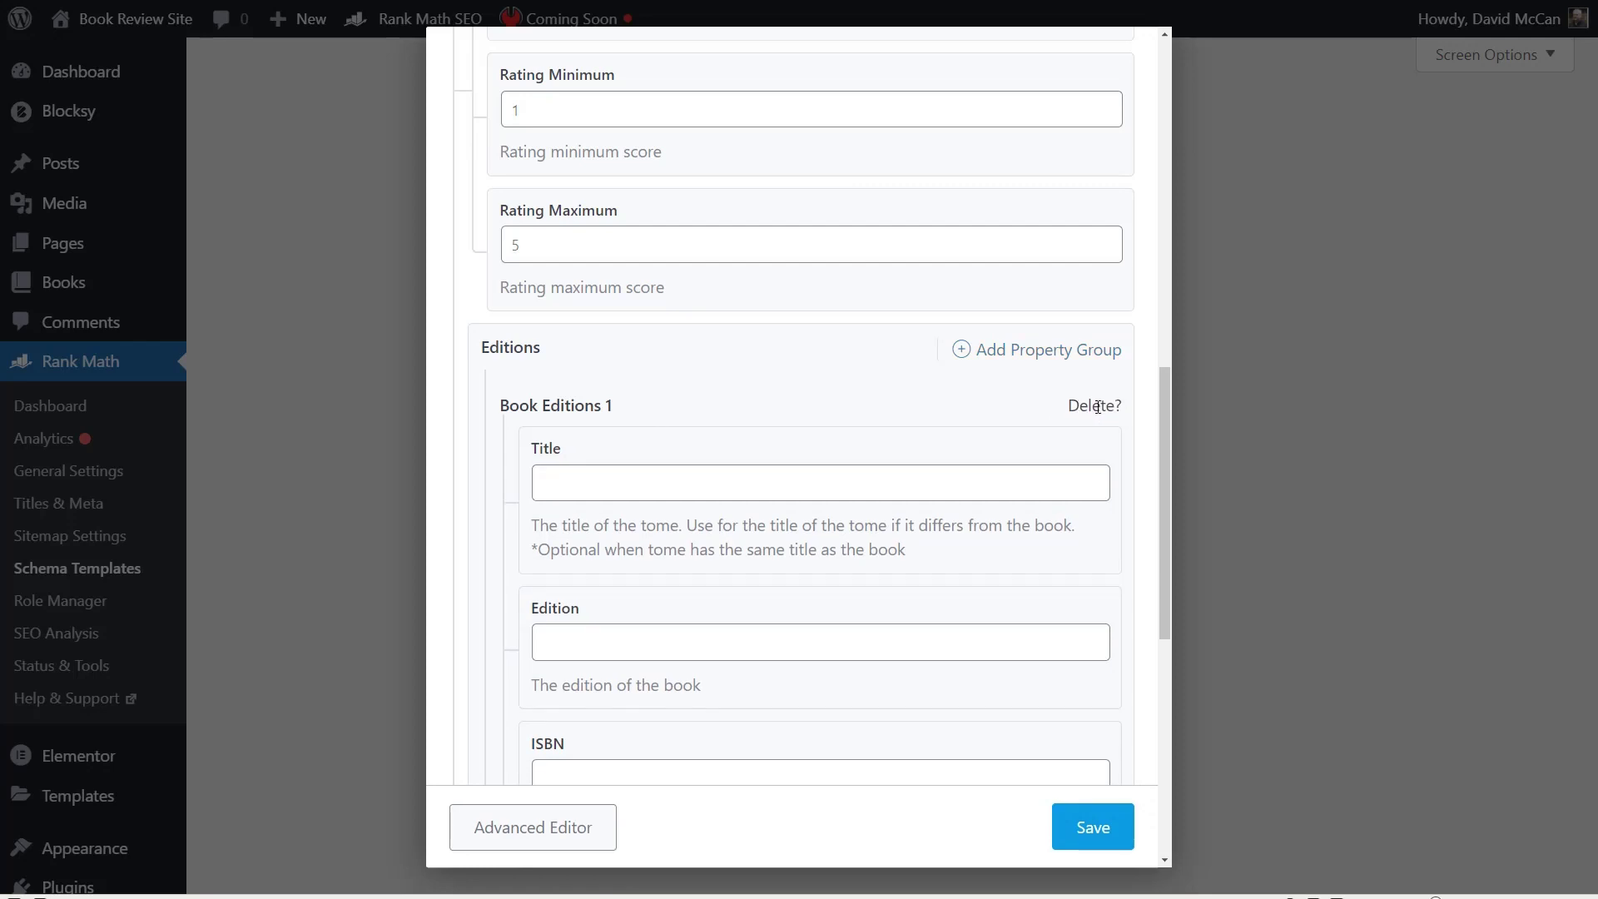
{"action": "scroll", "coordinate": [1092, 414], "scroll_direction": "down", "scroll_amount": 8}
{"action": "scroll", "coordinate": [1090, 414], "scroll_direction": "up", "scroll_amount": 8}
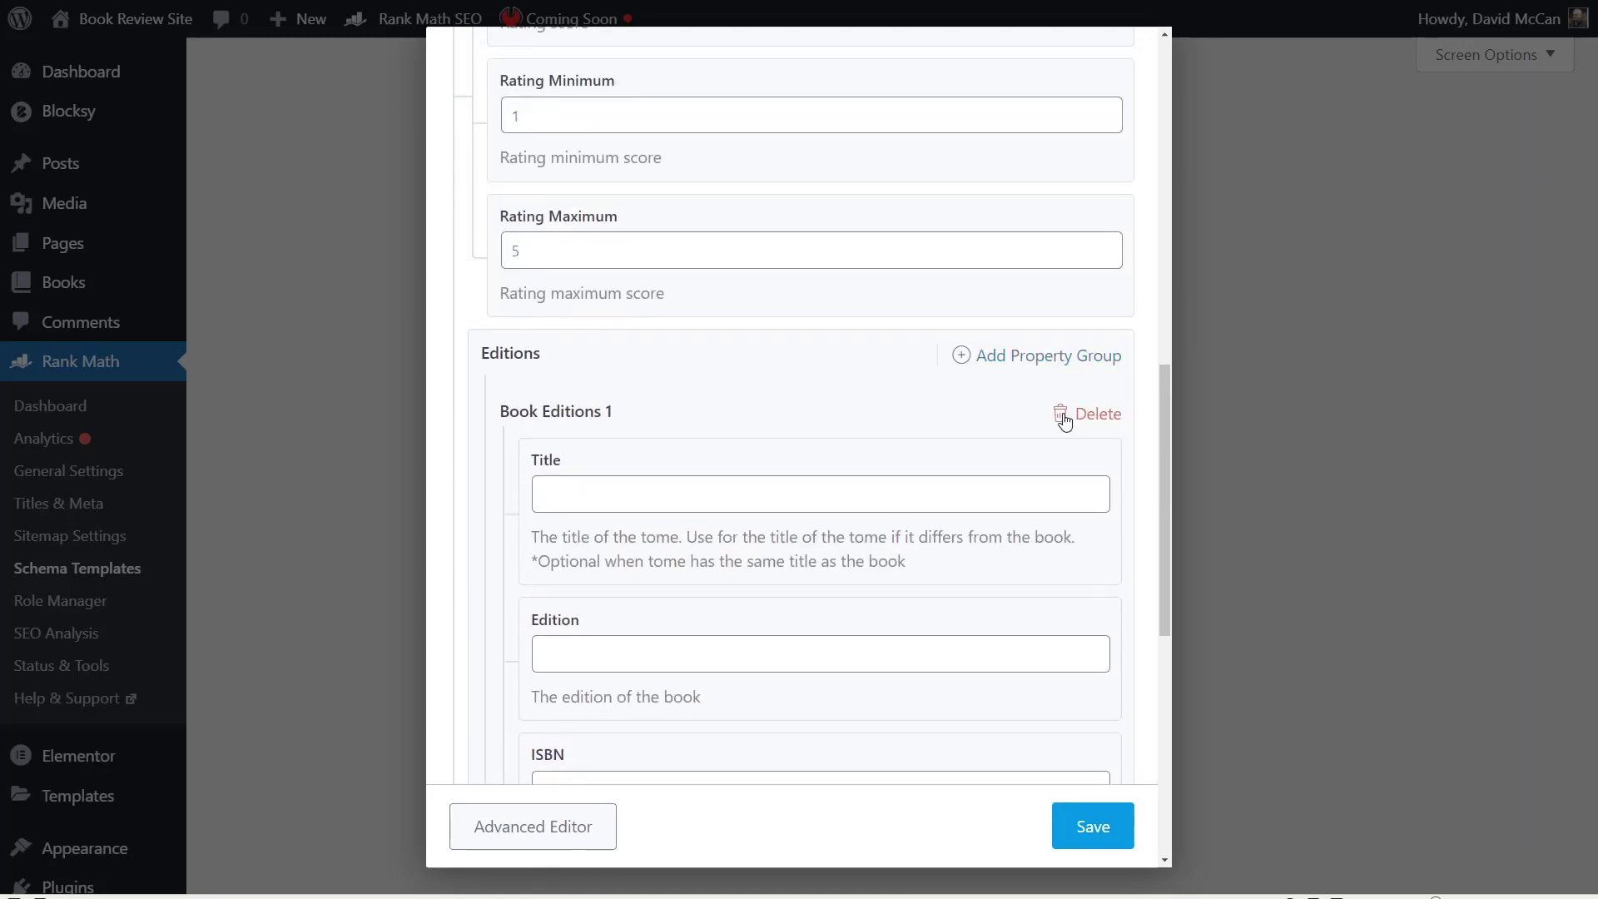
- Convert the Book schema to the Advanced Editor and accept the conversion
{"action": "scroll", "coordinate": [1003, 411], "scroll_direction": "down", "scroll_amount": 8}
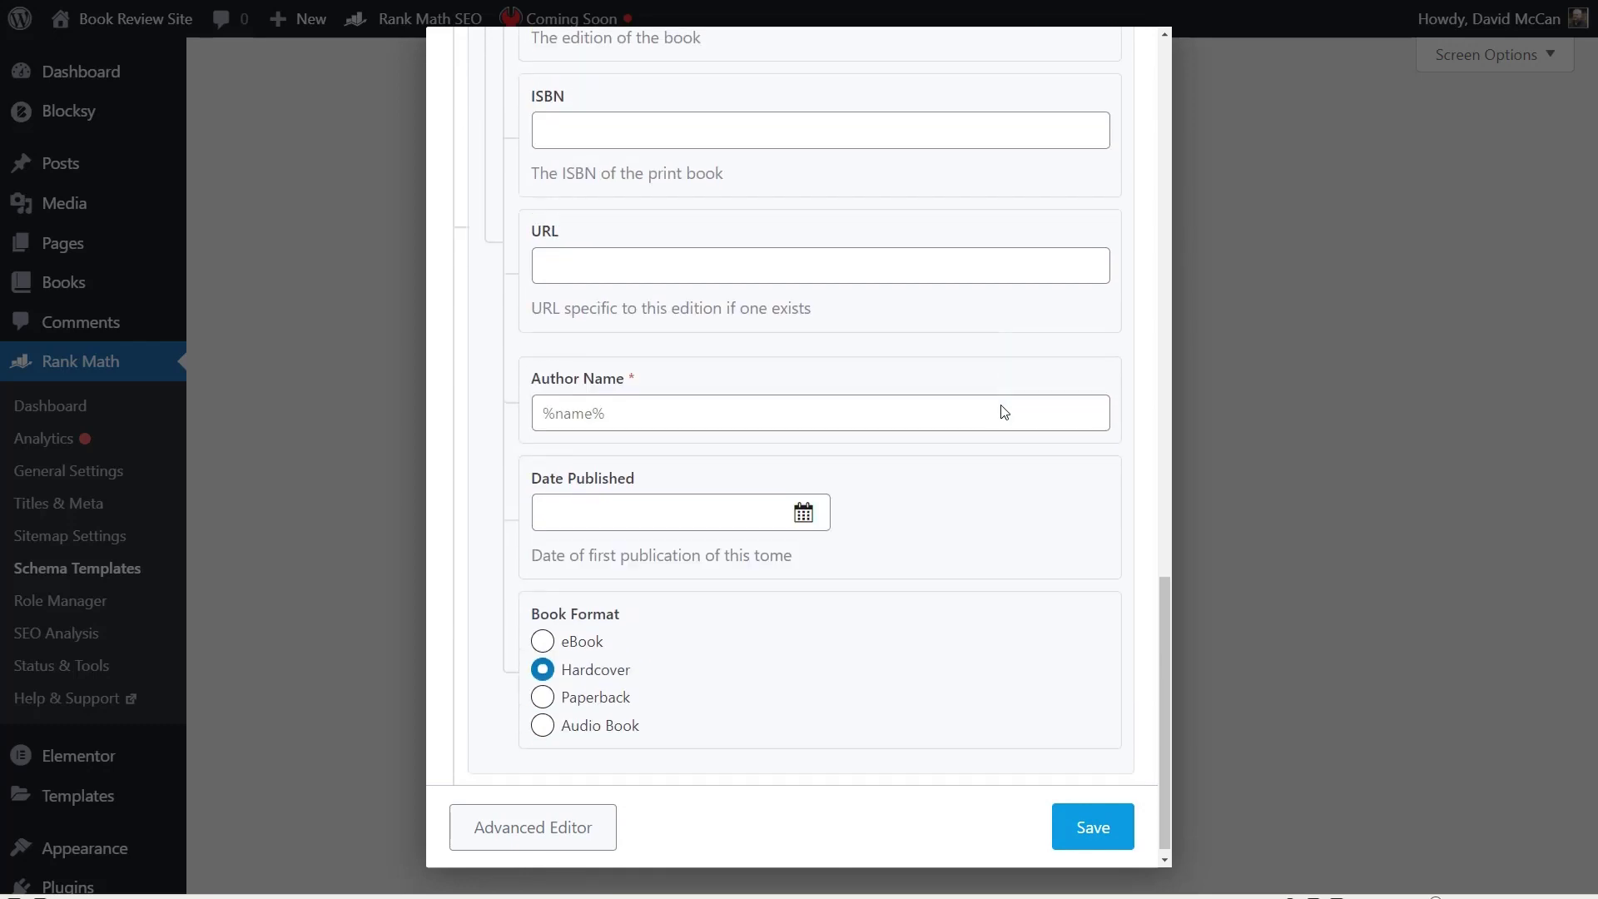
{"action": "left_click", "coordinate": [546, 834]}
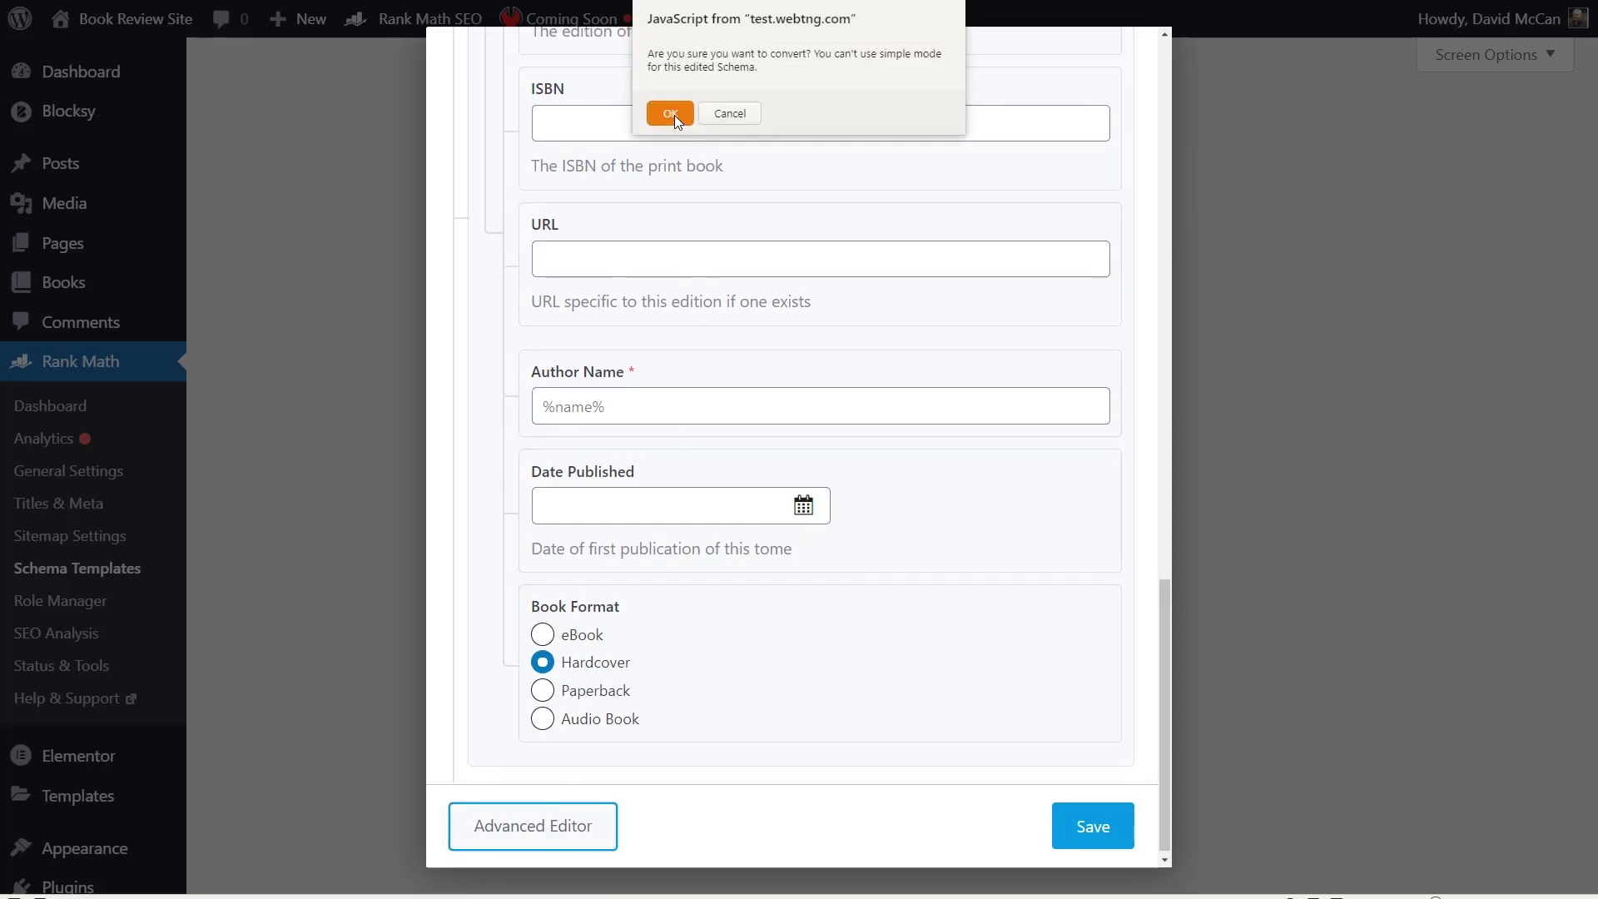
{"action": "left_click", "coordinate": [671, 113]}
- Examine the Book schema's properties in advanced mode, from name and author through review, reviewRating and hasPart
{"action": "scroll", "coordinate": [647, 284], "scroll_direction": "up", "scroll_amount": 10}
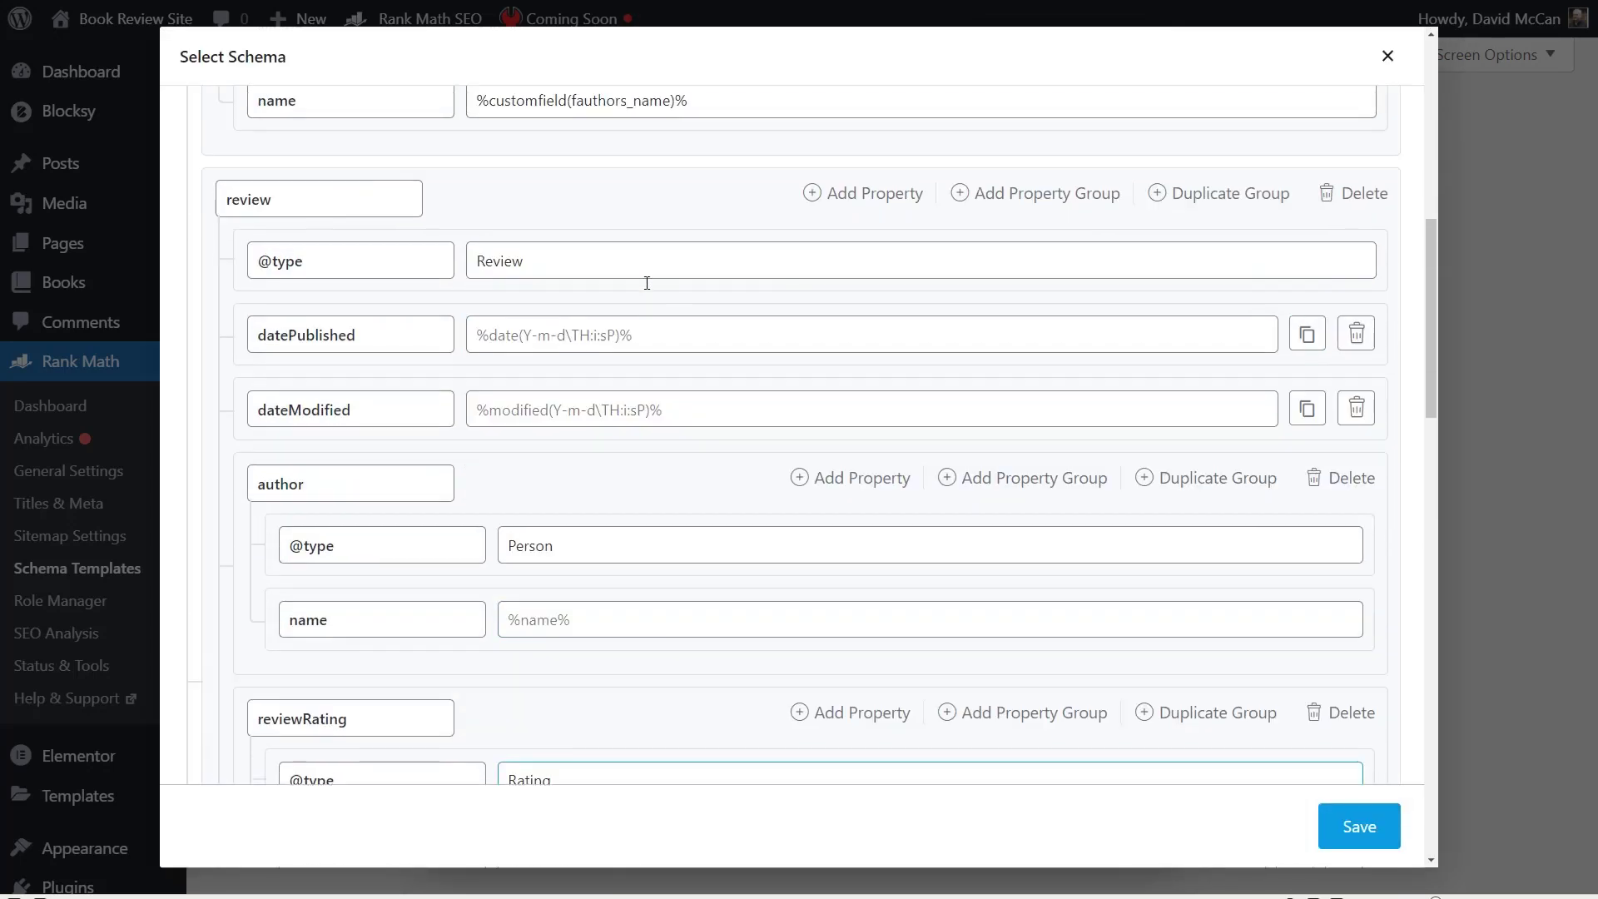
{"action": "scroll", "coordinate": [647, 283], "scroll_direction": "up", "scroll_amount": 10}
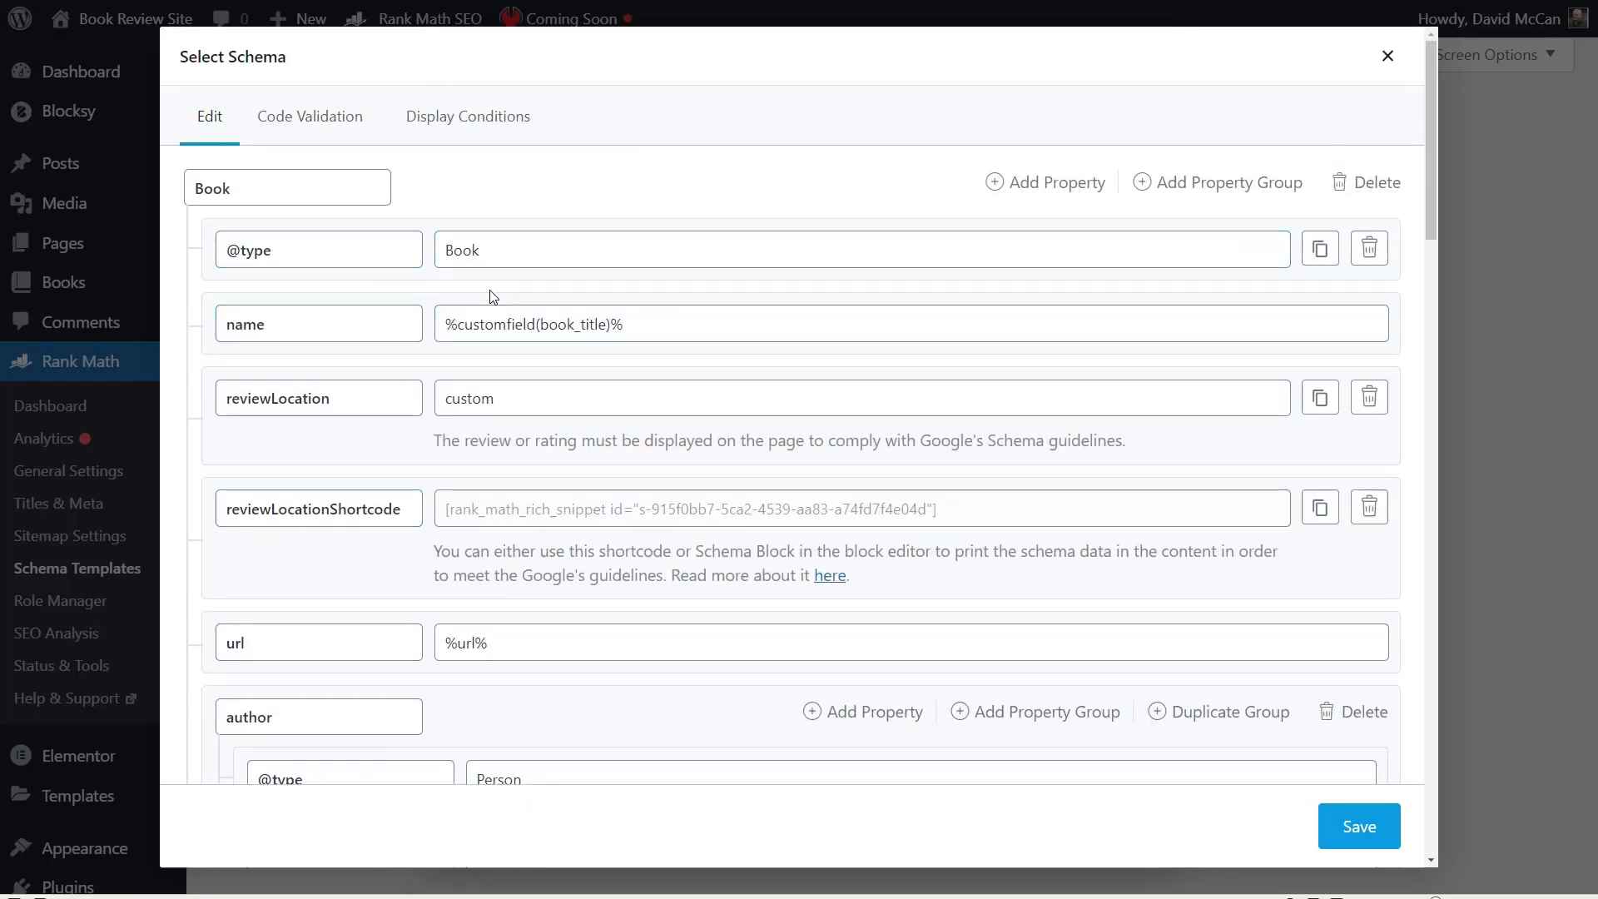
{"action": "scroll", "coordinate": [491, 296], "scroll_direction": "down", "scroll_amount": 2}
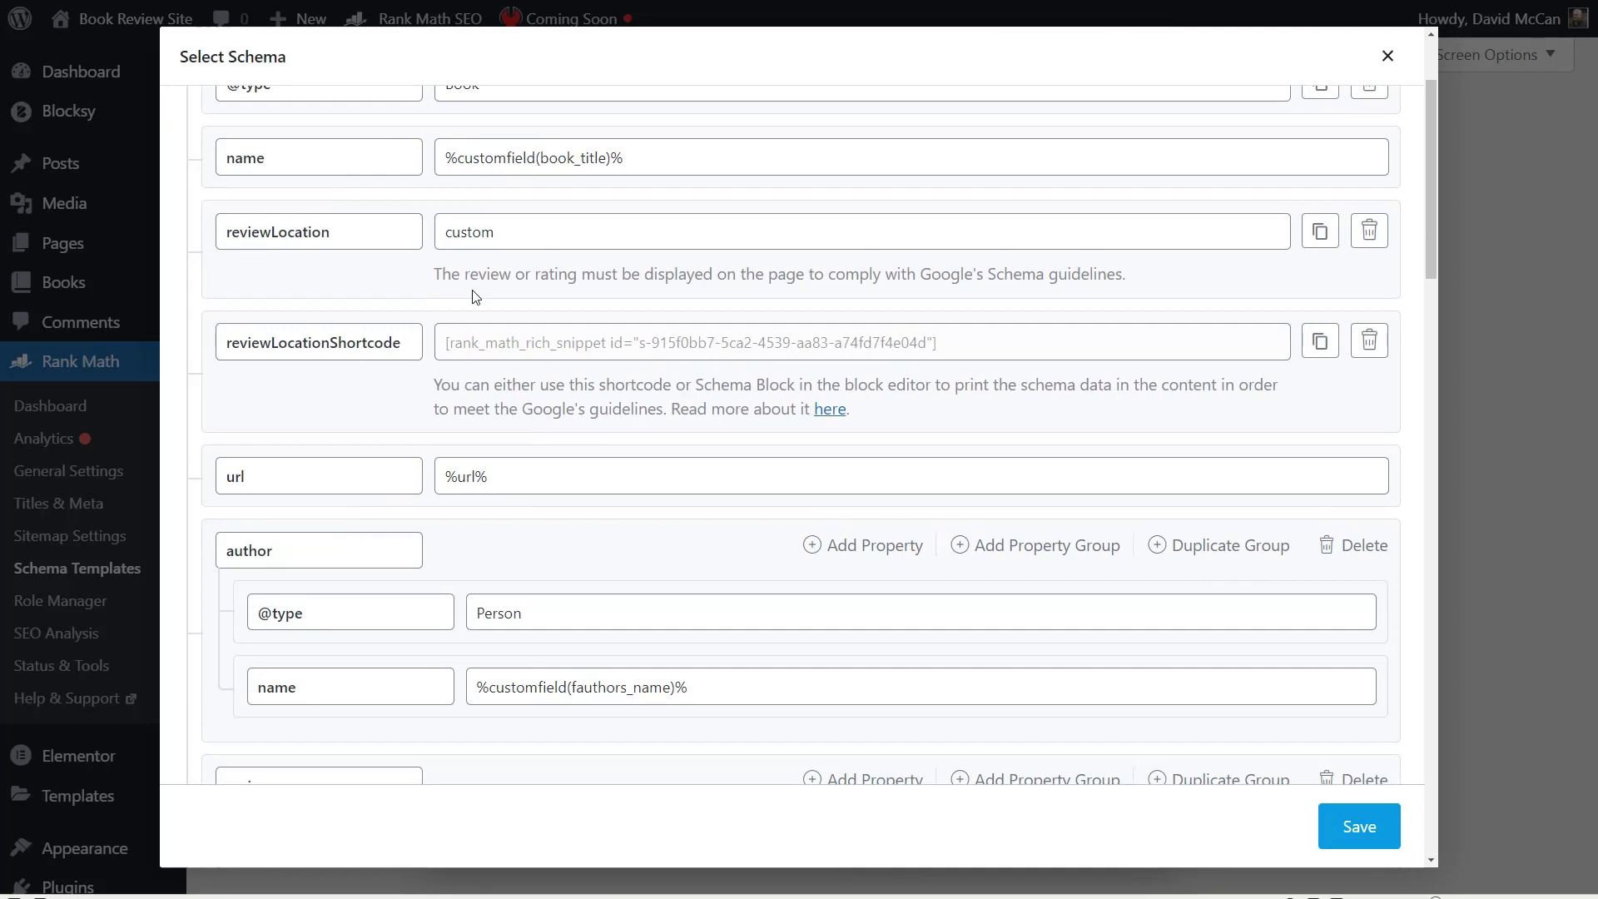
{"action": "scroll", "coordinate": [474, 296], "scroll_direction": "down", "scroll_amount": 9}
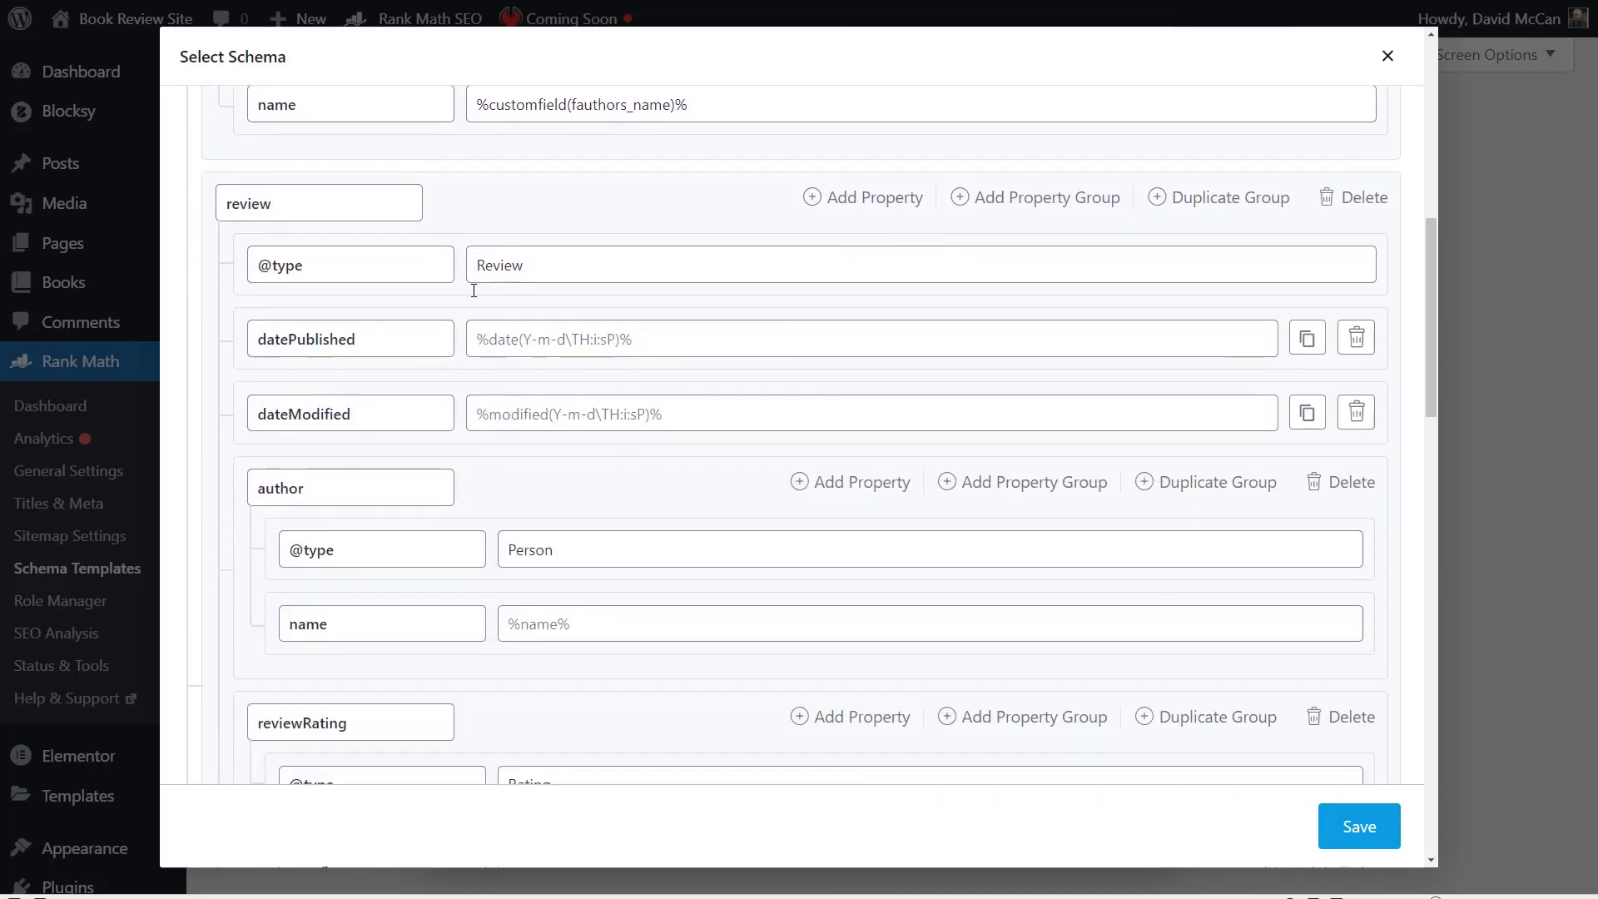
{"action": "scroll", "coordinate": [475, 297], "scroll_direction": "down", "scroll_amount": 3}
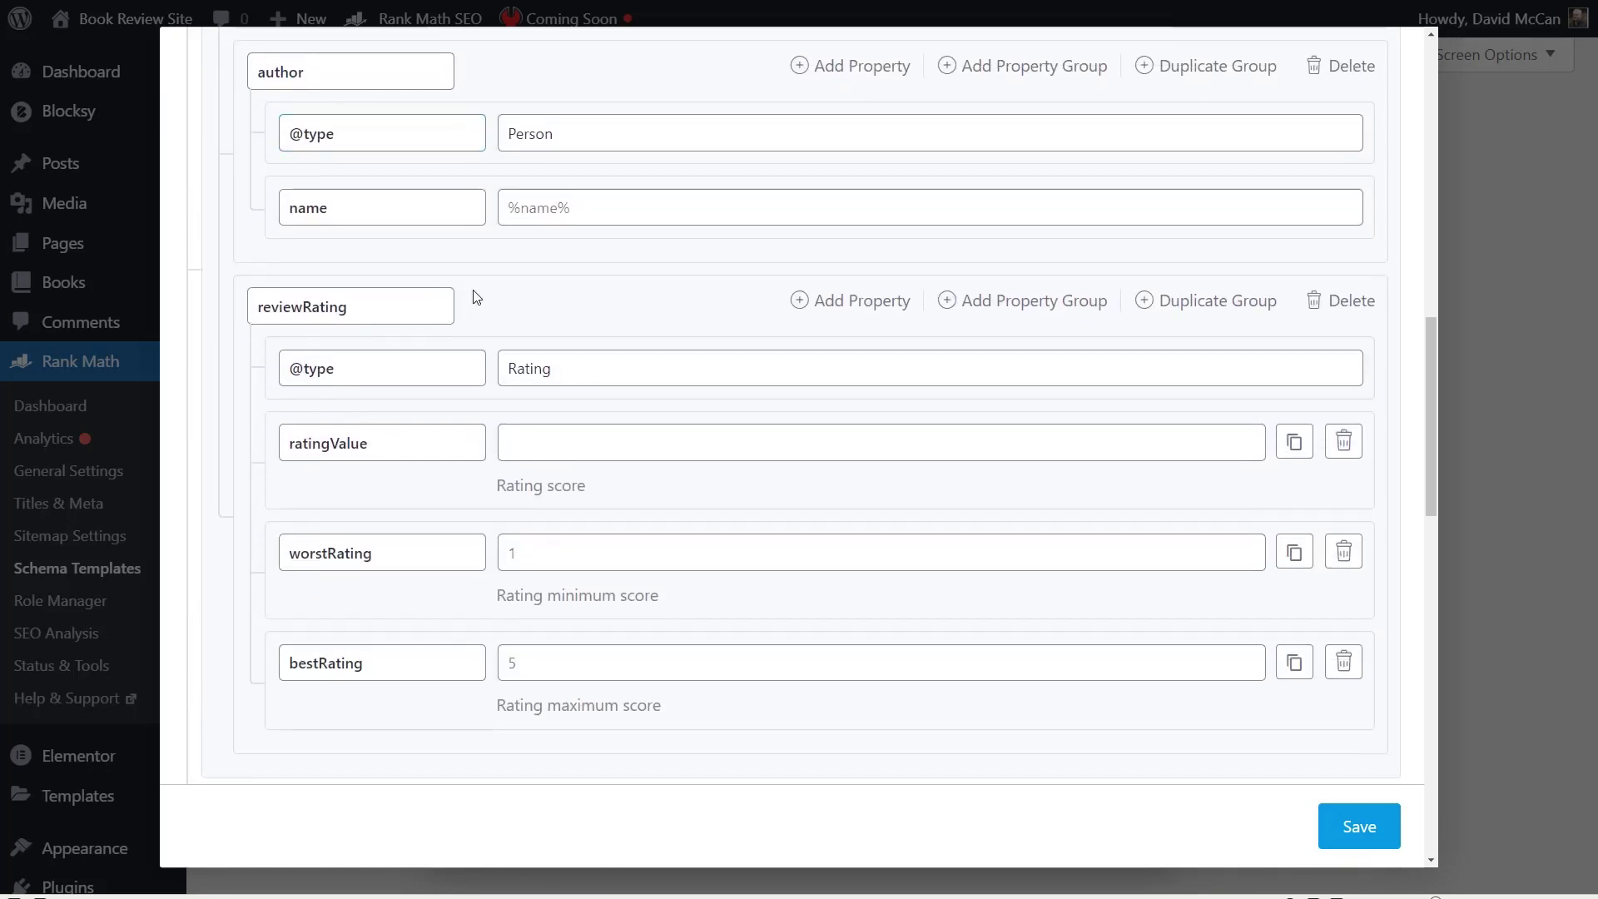
{"action": "scroll", "coordinate": [476, 296], "scroll_direction": "down", "scroll_amount": 3}
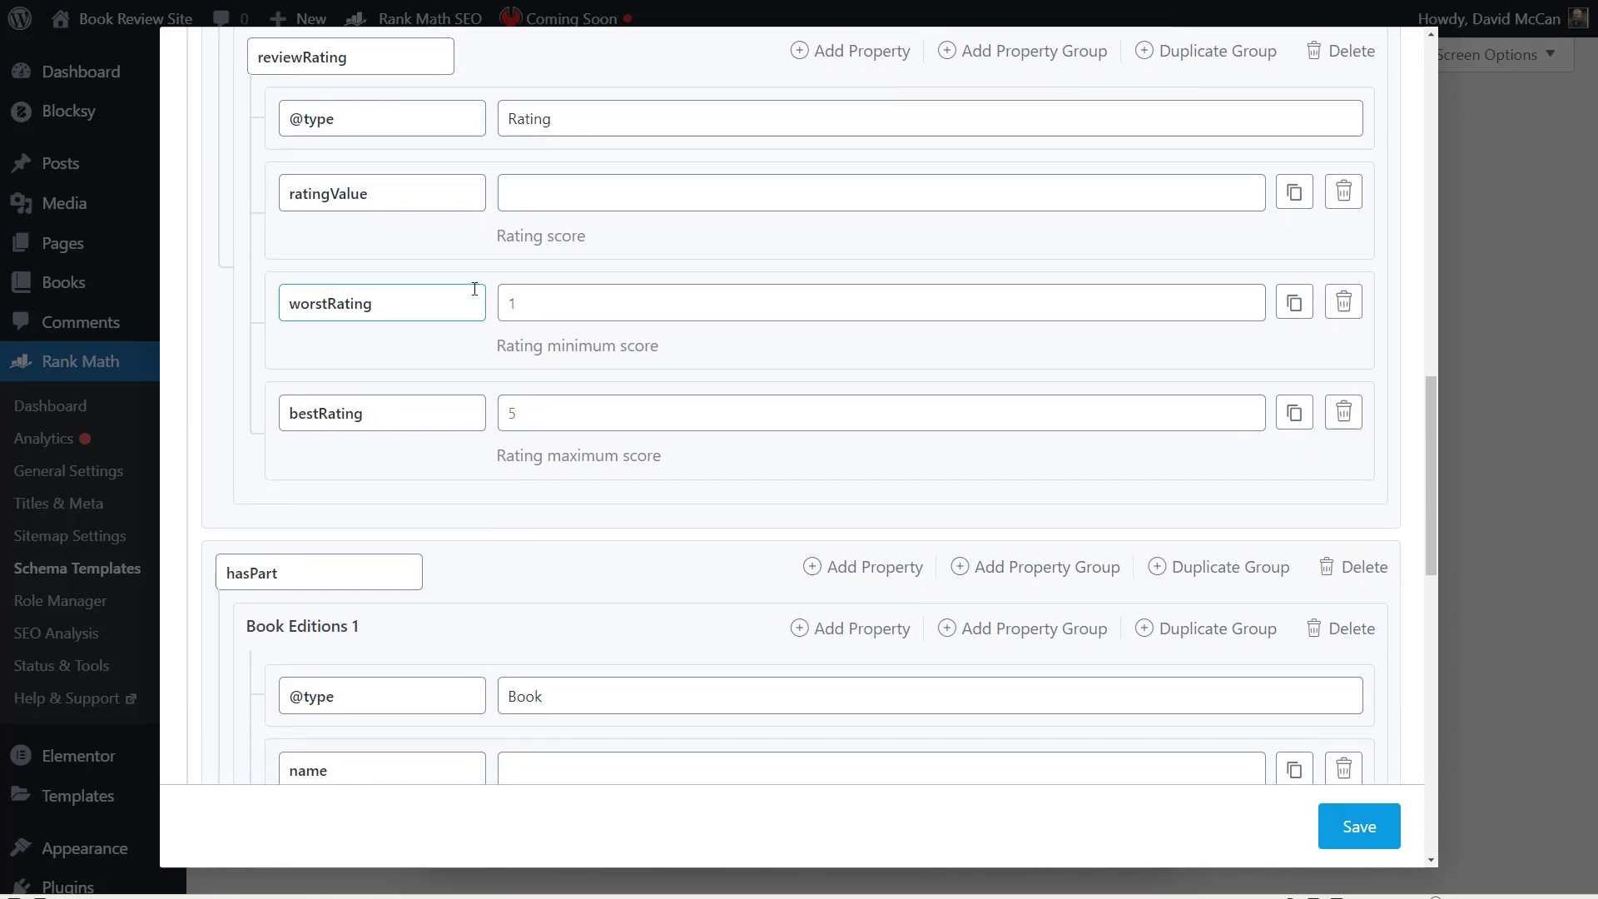
{"action": "scroll", "coordinate": [496, 300], "scroll_direction": "down", "scroll_amount": 3}
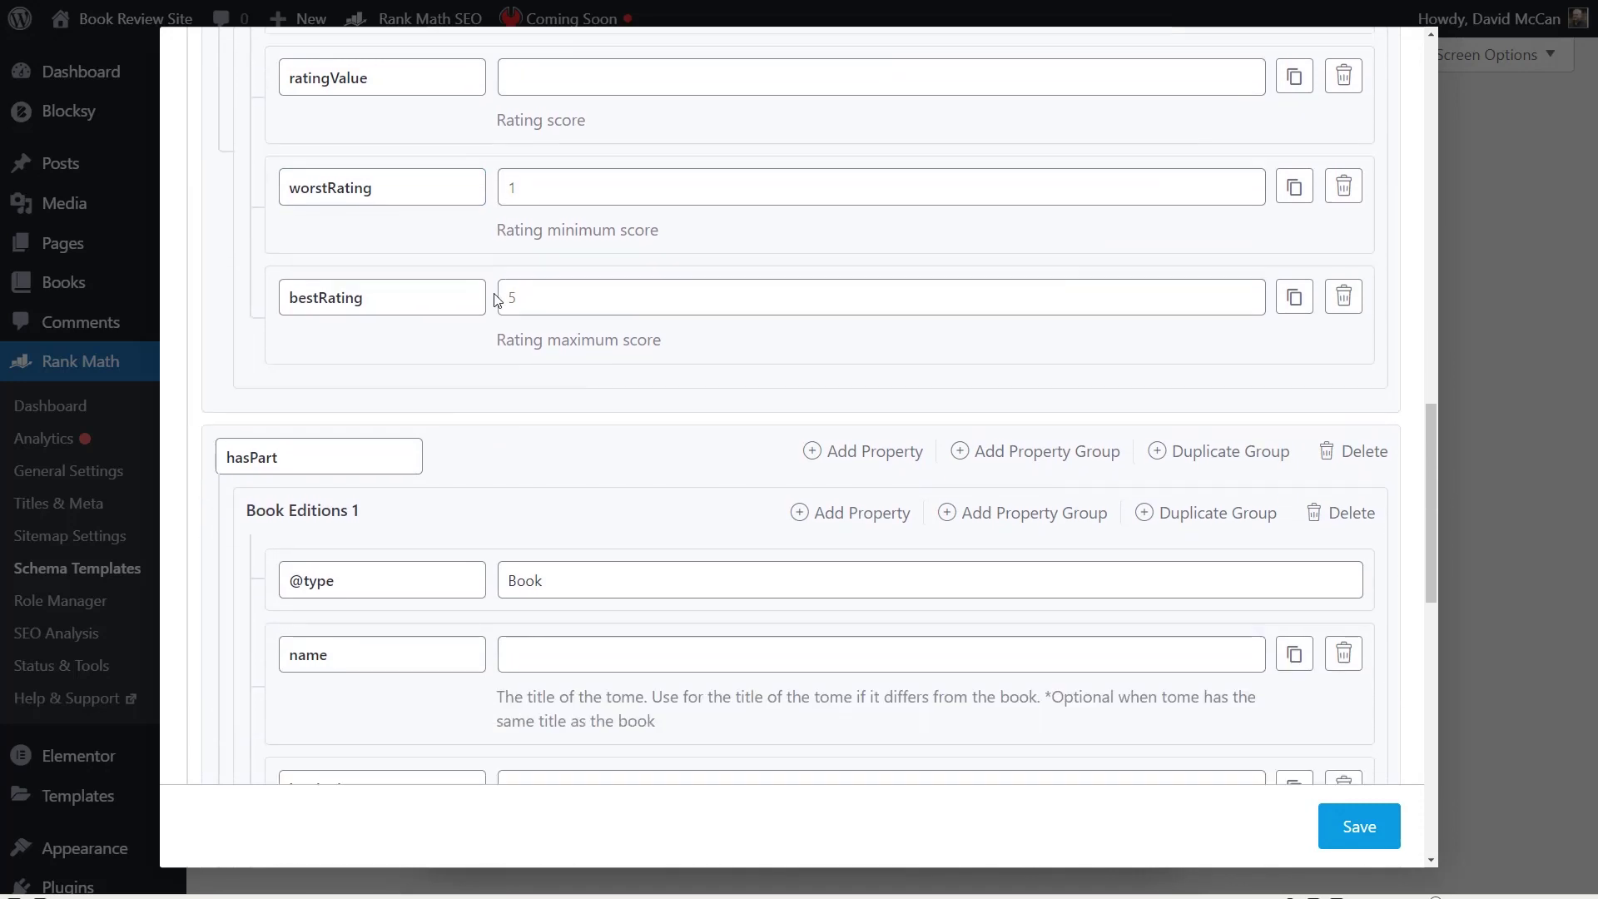
- Delete the hasPart editions property group from the Book schema
{"action": "left_click", "coordinate": [1357, 319]}
{"action": "left_click", "coordinate": [1362, 319]}
{"action": "scroll", "coordinate": [942, 435], "scroll_direction": "up", "scroll_amount": 3}
{"action": "scroll", "coordinate": [942, 437], "scroll_direction": "down", "scroll_amount": 2}
{"action": "scroll", "coordinate": [942, 440], "scroll_direction": "down", "scroll_amount": 1}
- Set the reviewRating group's ratingValue to %customfield(reviewer_rating)%, reusing the variable from the book author's name
{"action": "left_click", "coordinate": [518, 237]}
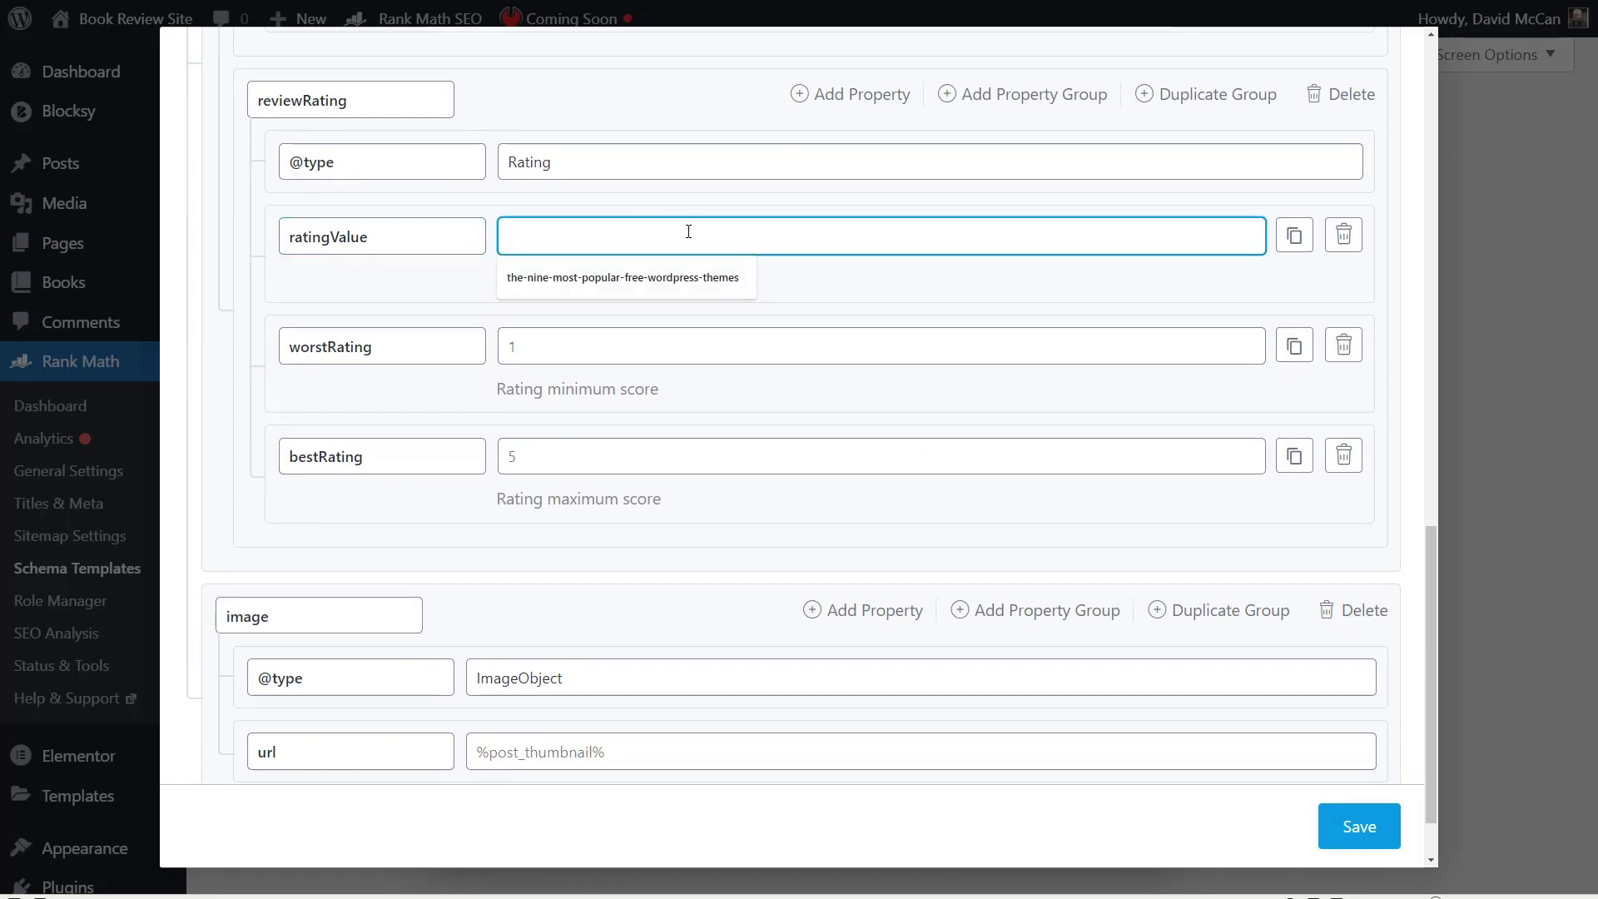
{"action": "scroll", "coordinate": [660, 234], "scroll_direction": "up", "scroll_amount": 5}
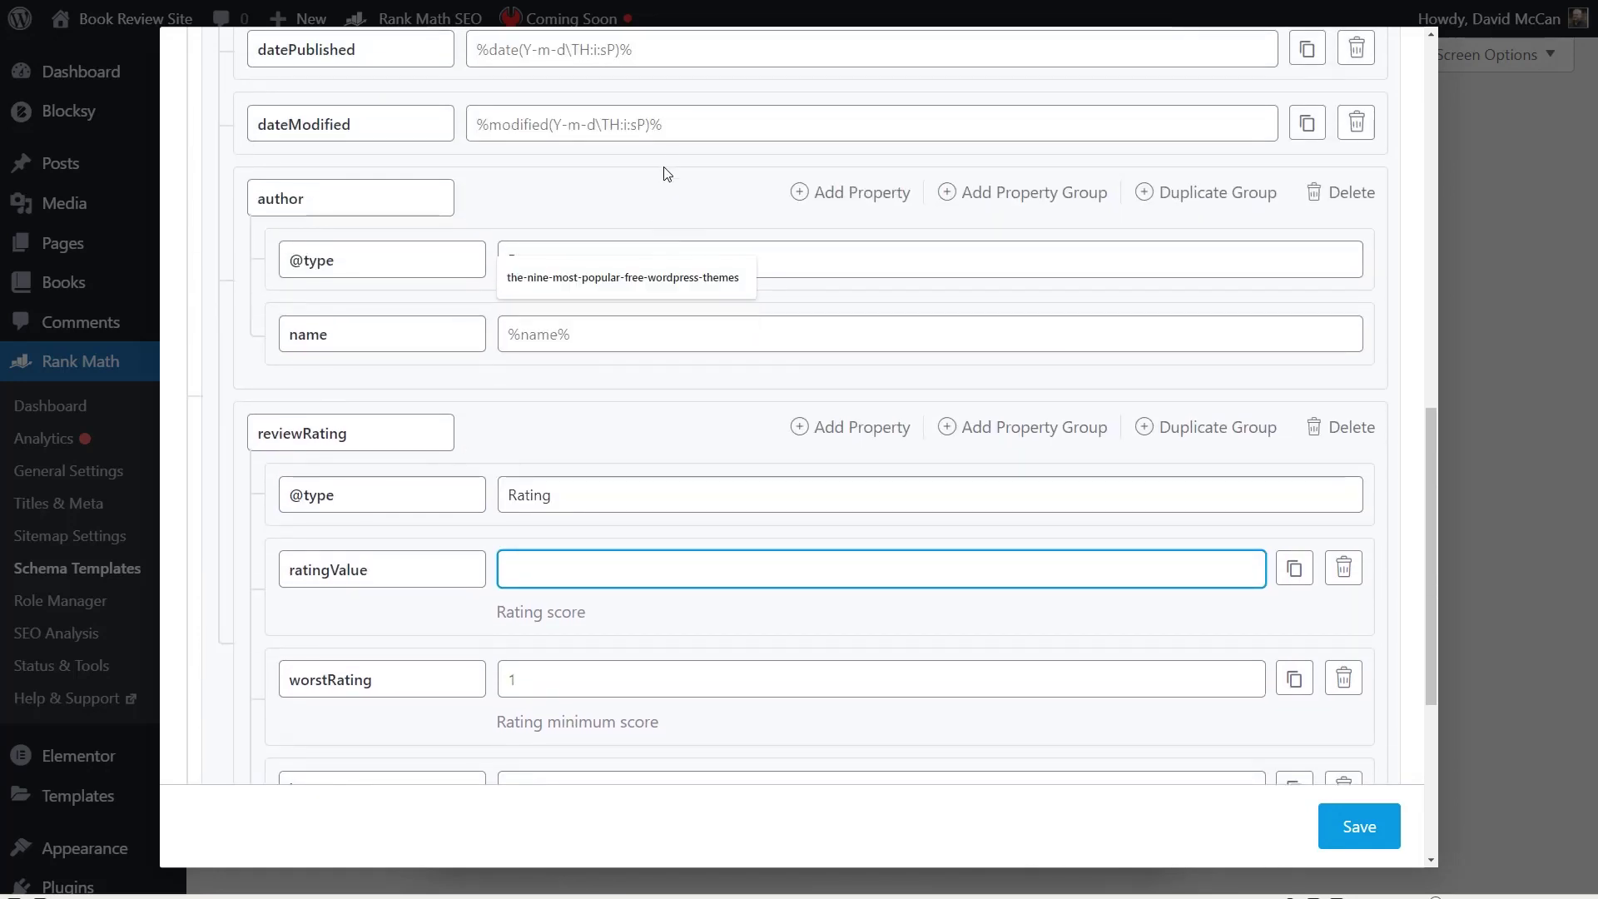
{"action": "scroll", "coordinate": [668, 158], "scroll_direction": "up", "scroll_amount": 6}
{"action": "left_click_drag", "start_coordinate": [686, 230], "coordinate": [474, 225]}
{"action": "key", "text": "ctrl+c"}
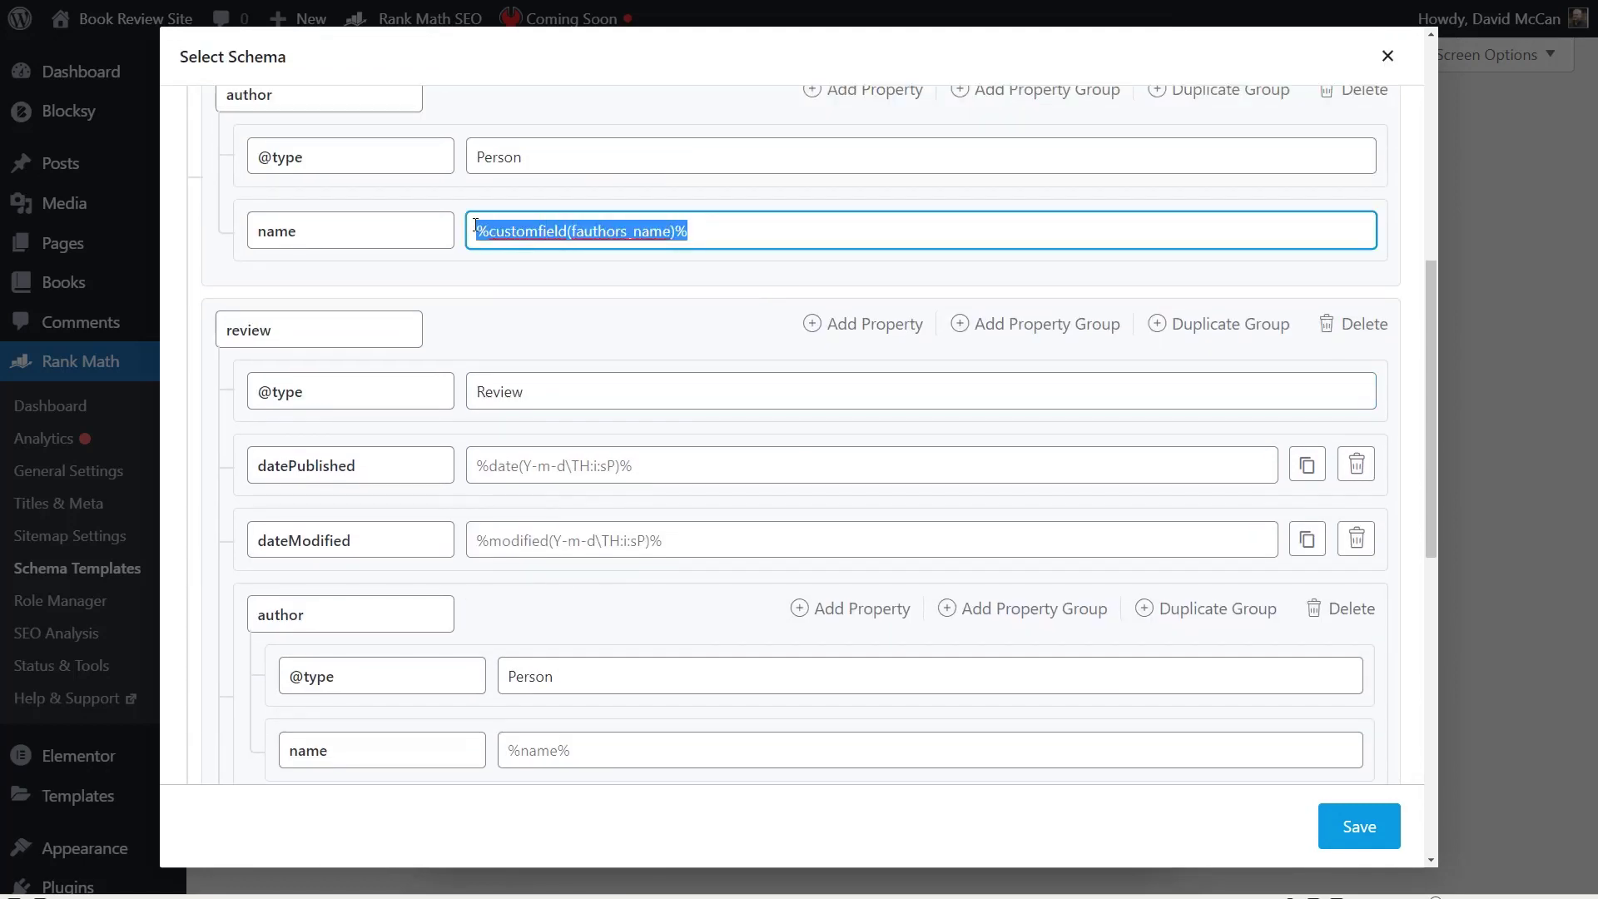
{"action": "scroll", "coordinate": [481, 231], "scroll_direction": "down", "scroll_amount": 9}
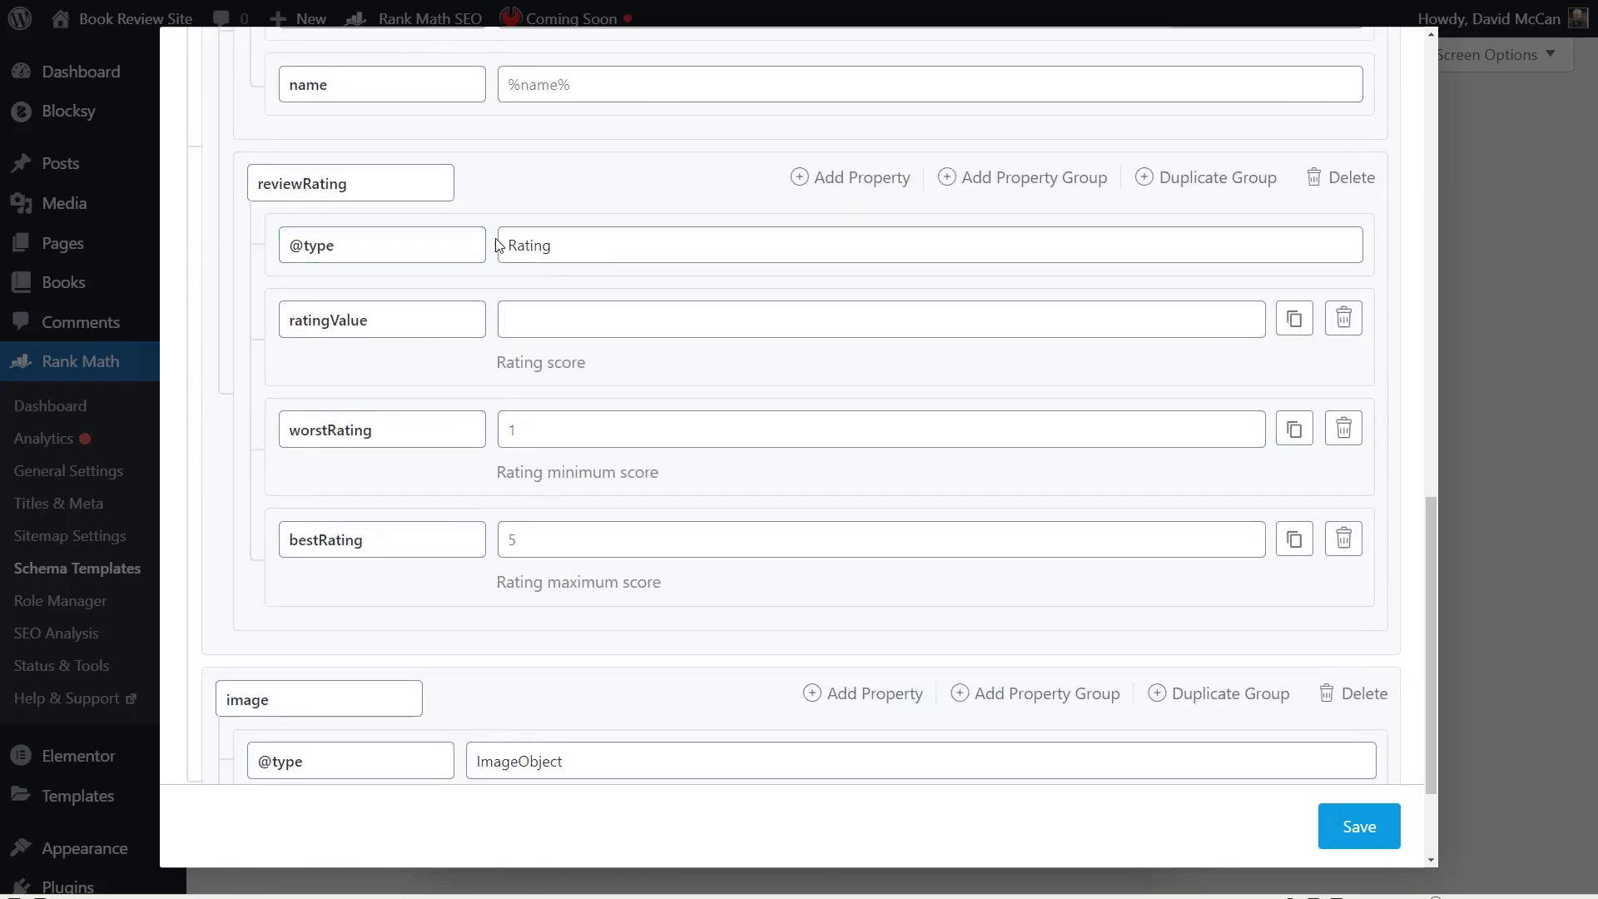
{"action": "left_click", "coordinate": [541, 326]}
{"action": "key", "text": "ctrl+v"}
{"action": "double_click", "coordinate": [696, 320]}
{"action": "type", "text": "reviewer_rating"}
- Correct the book author's name variable to %customfield(authors_name)% and save the Book schema template
{"action": "scroll", "coordinate": [737, 260], "scroll_direction": "up", "scroll_amount": 7}
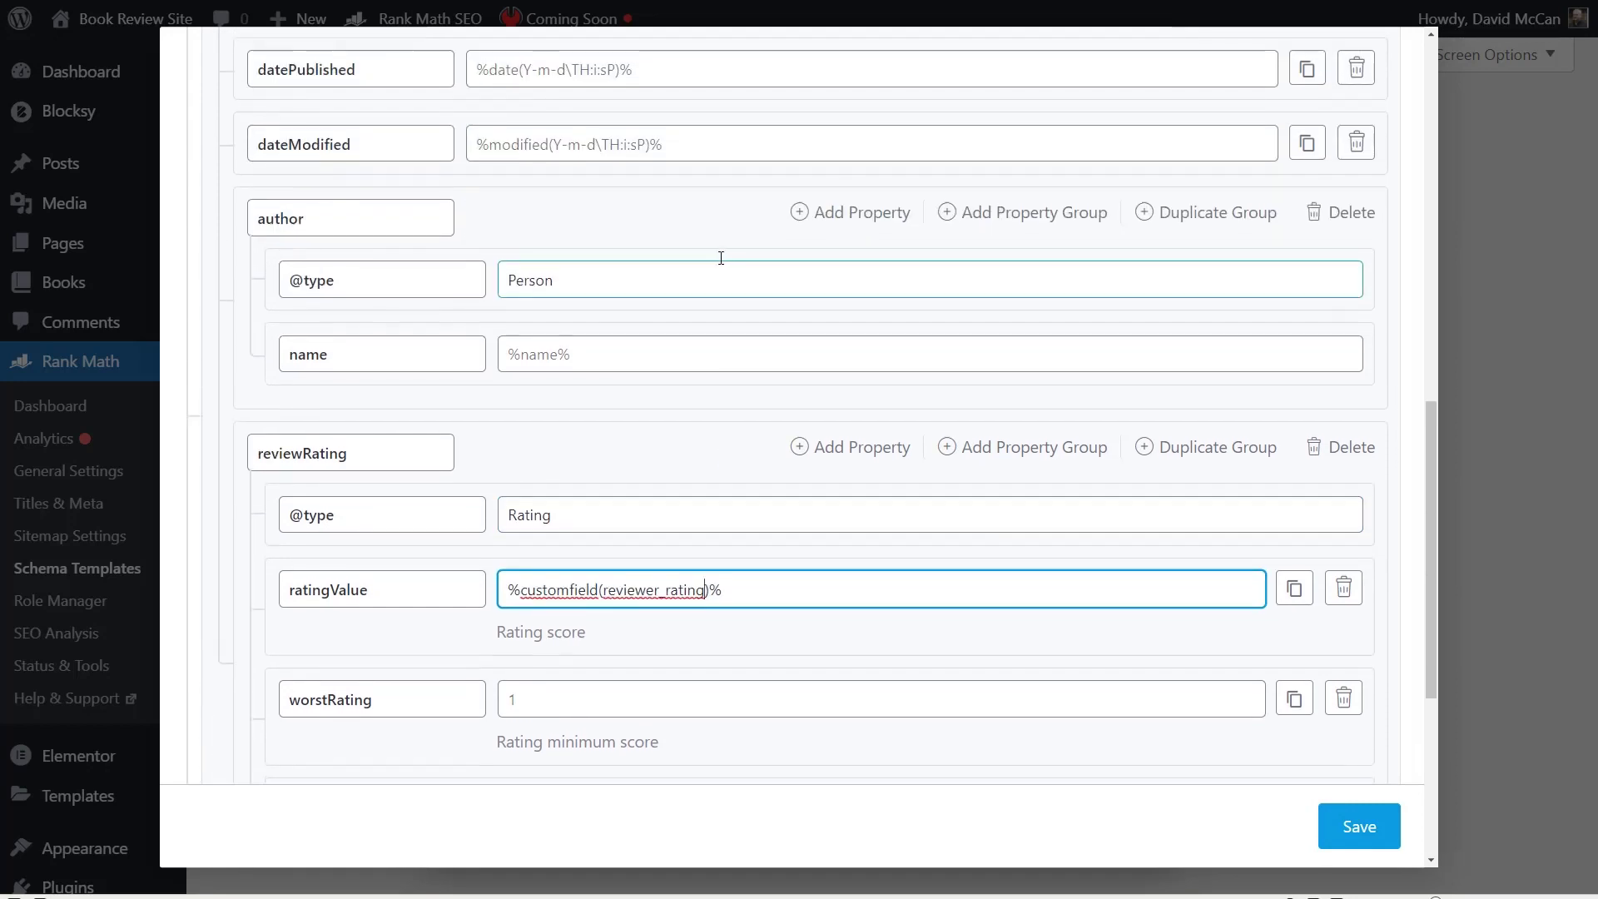
{"action": "scroll", "coordinate": [721, 258], "scroll_direction": "up", "scroll_amount": 1}
{"action": "left_click", "coordinate": [577, 232]}
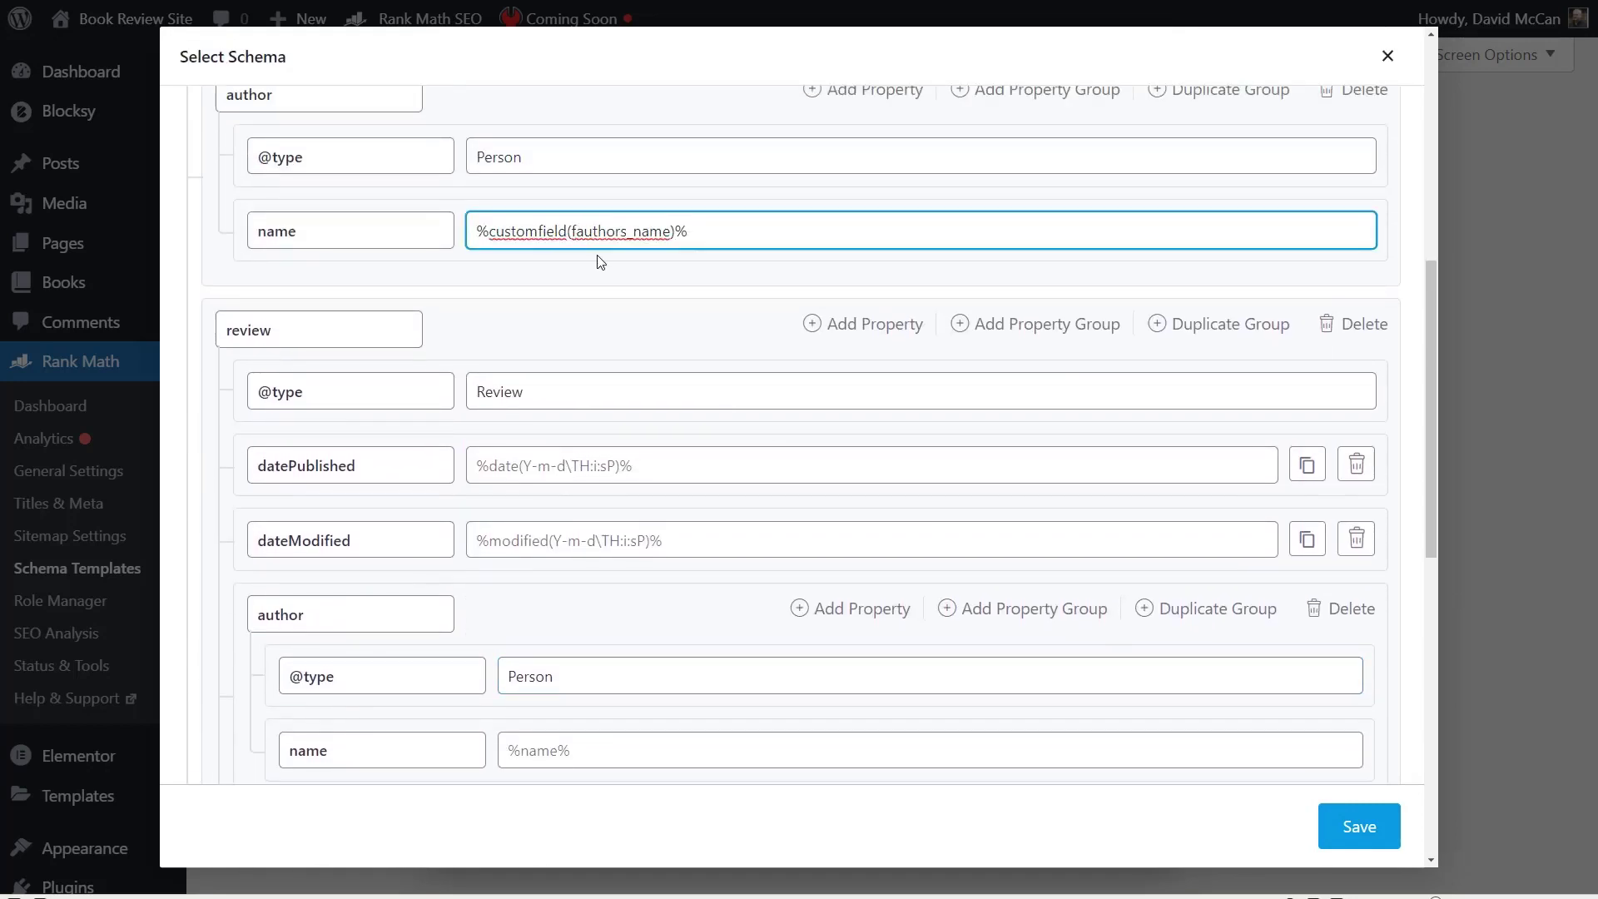
{"action": "key", "text": "BackSpace"}
{"action": "scroll", "coordinate": [626, 258], "scroll_direction": "down", "scroll_amount": 10}
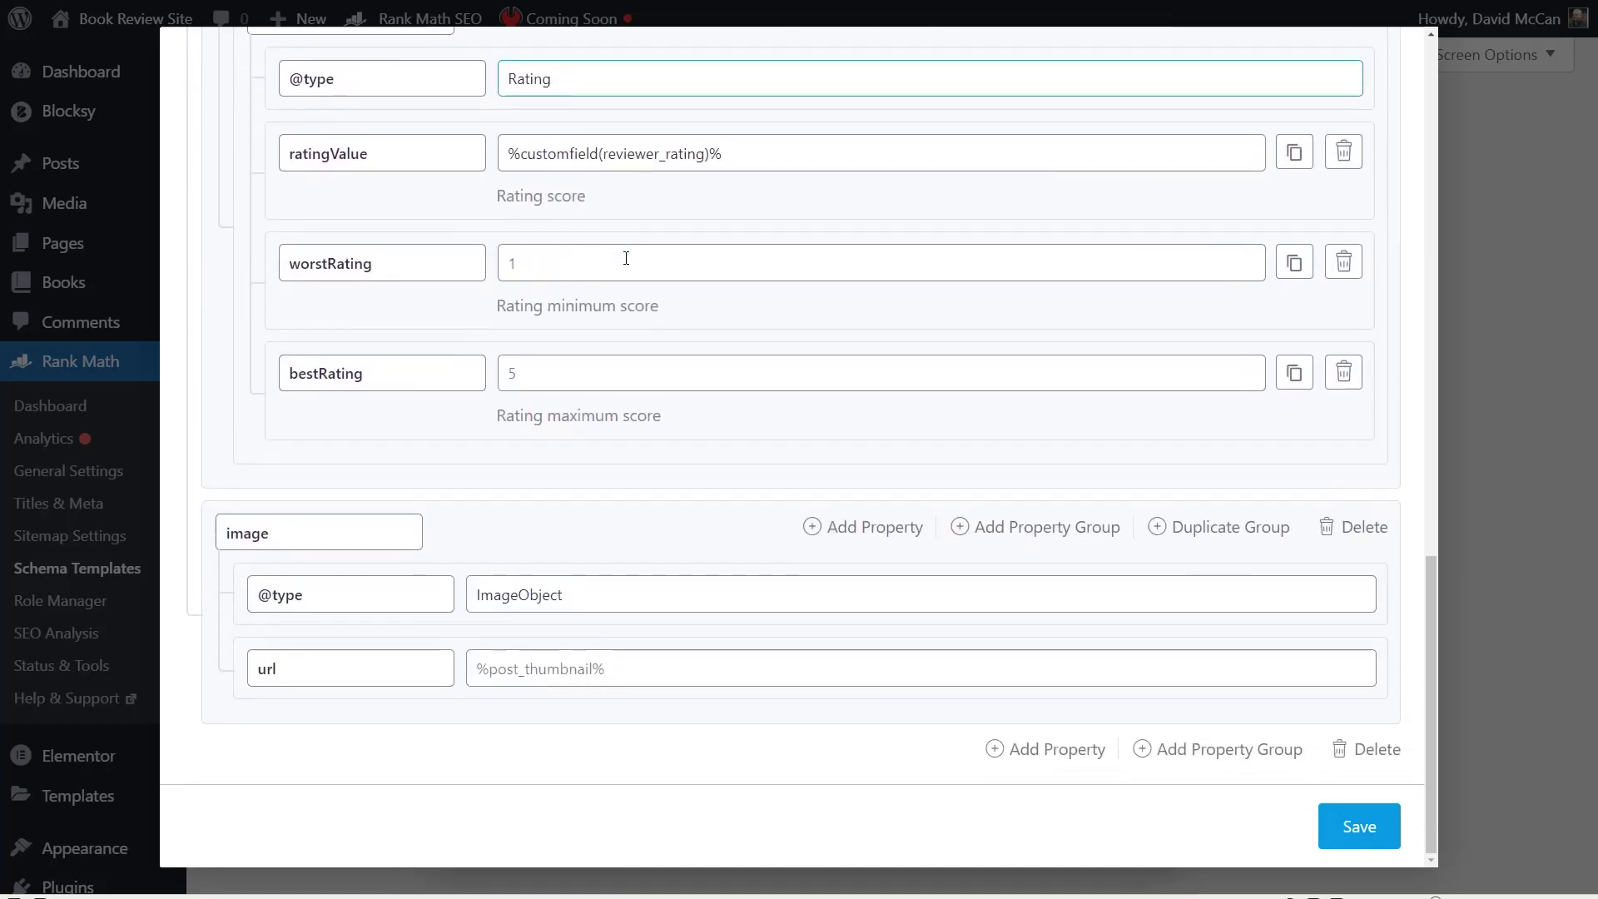
{"action": "left_click", "coordinate": [1357, 827]}
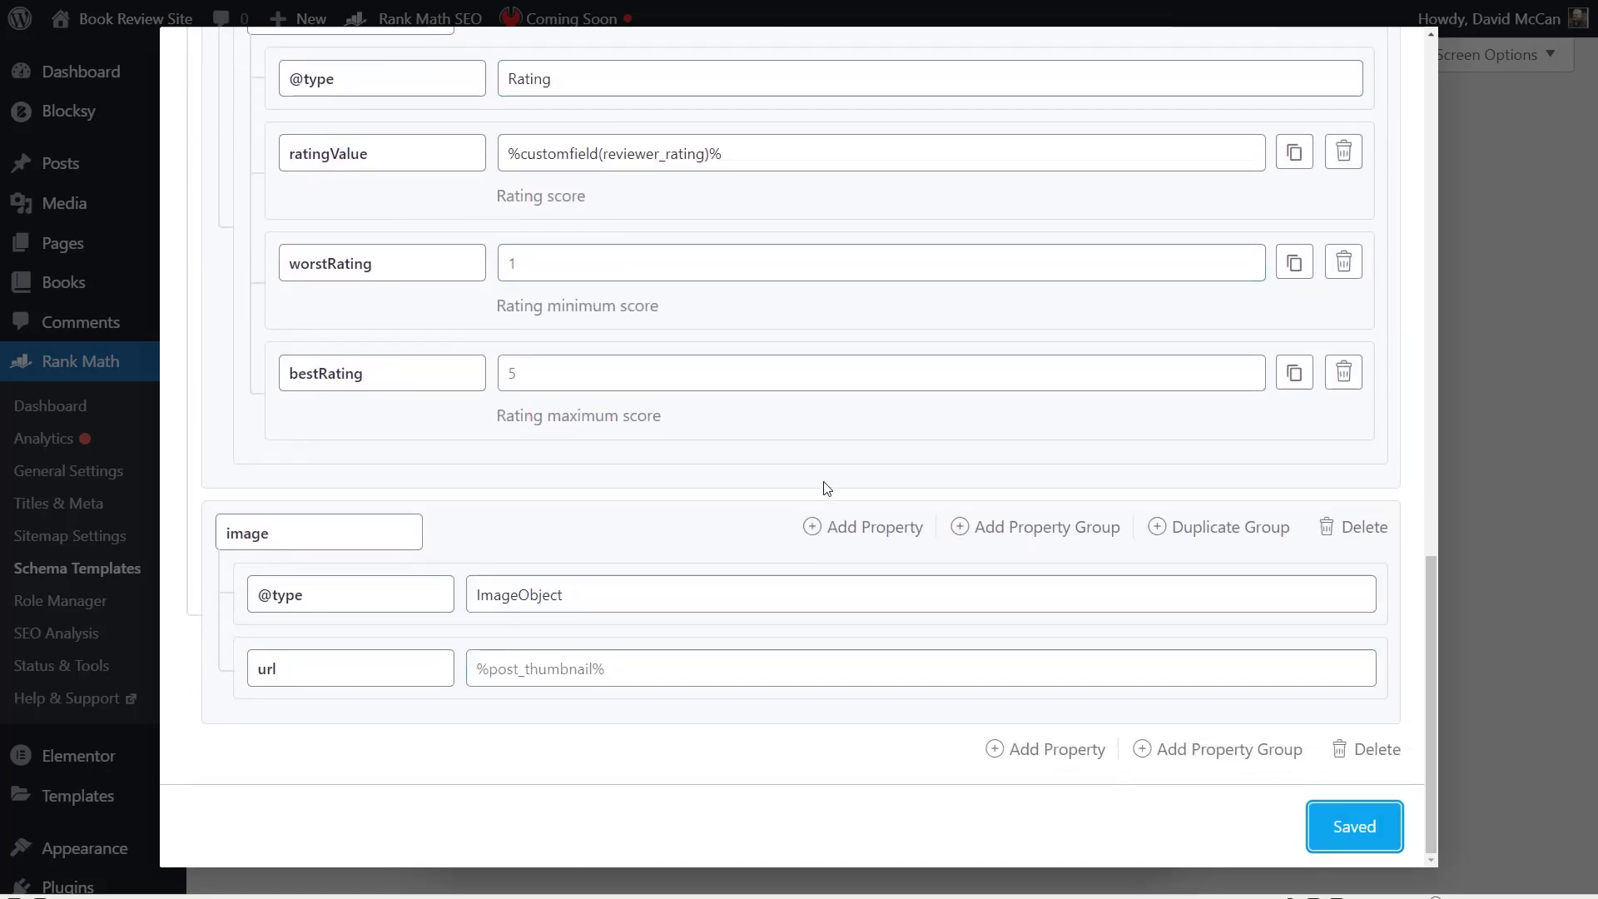
- Examine the generated JSON-LD code of the Book schema in code validation and copy it
{"action": "scroll", "coordinate": [820, 483], "scroll_direction": "up", "scroll_amount": 12}
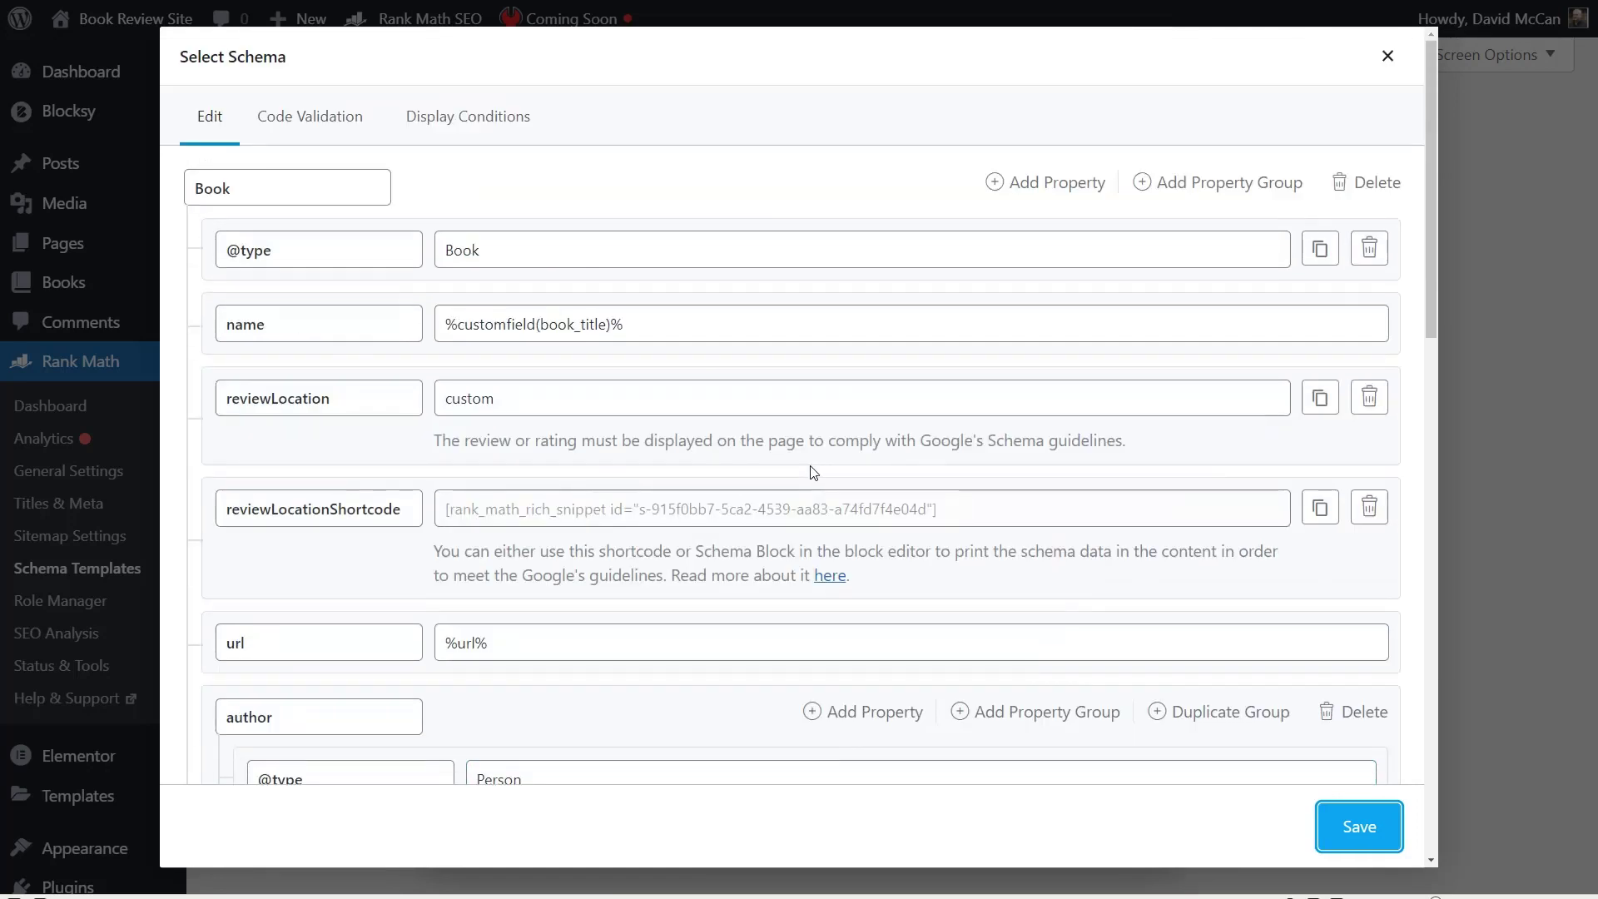
{"action": "left_click", "coordinate": [305, 115]}
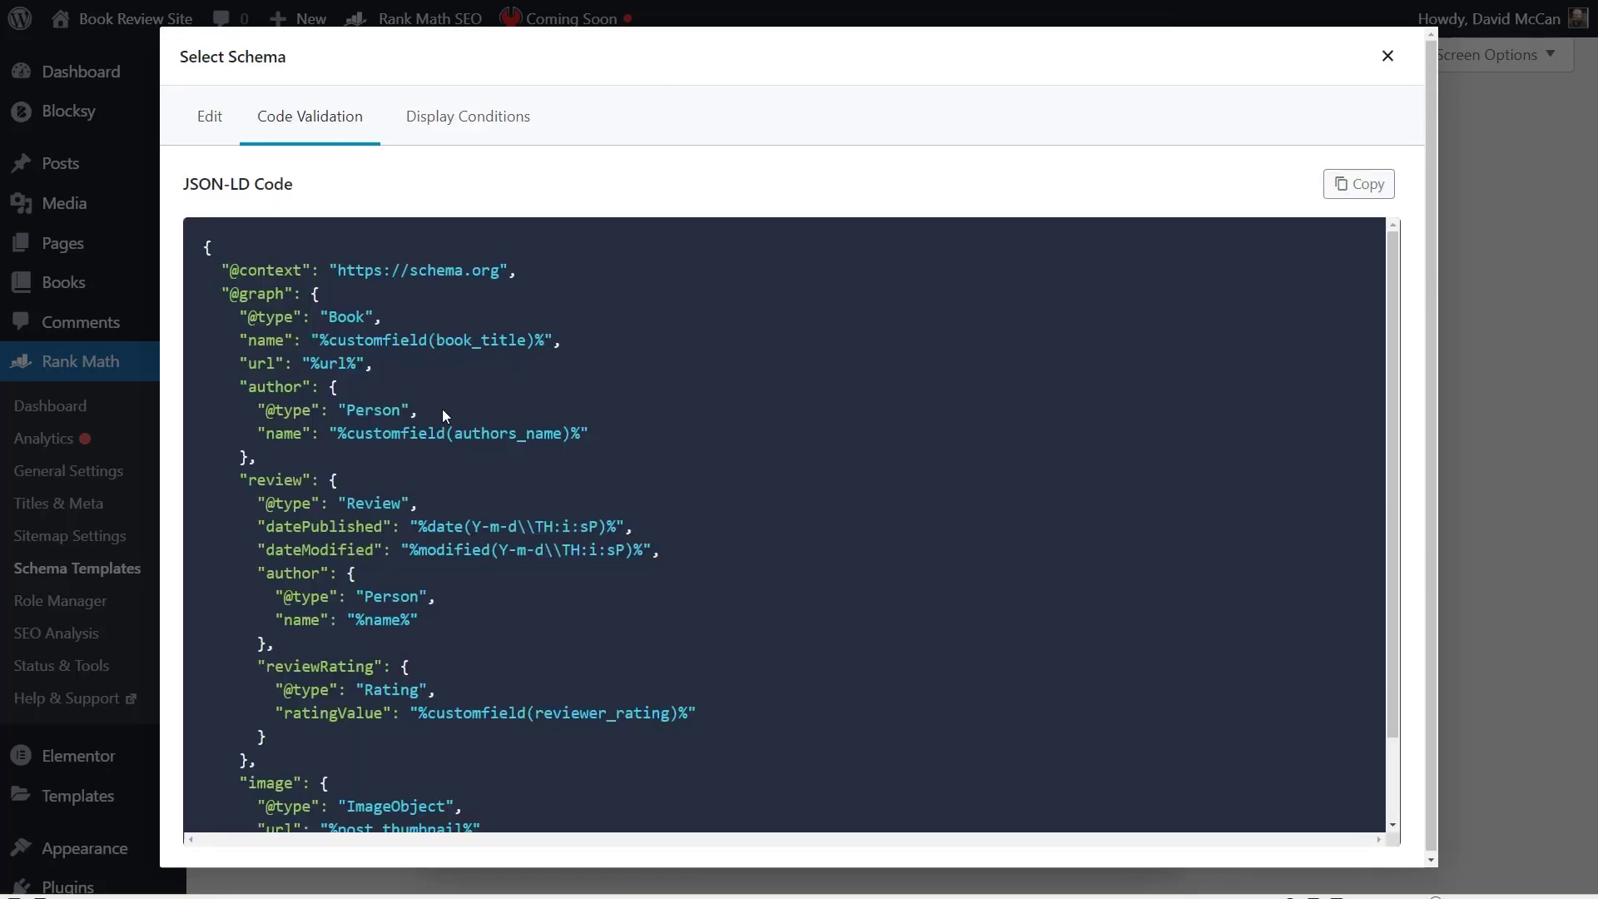
{"action": "scroll", "coordinate": [442, 407], "scroll_direction": "down", "scroll_amount": 2}
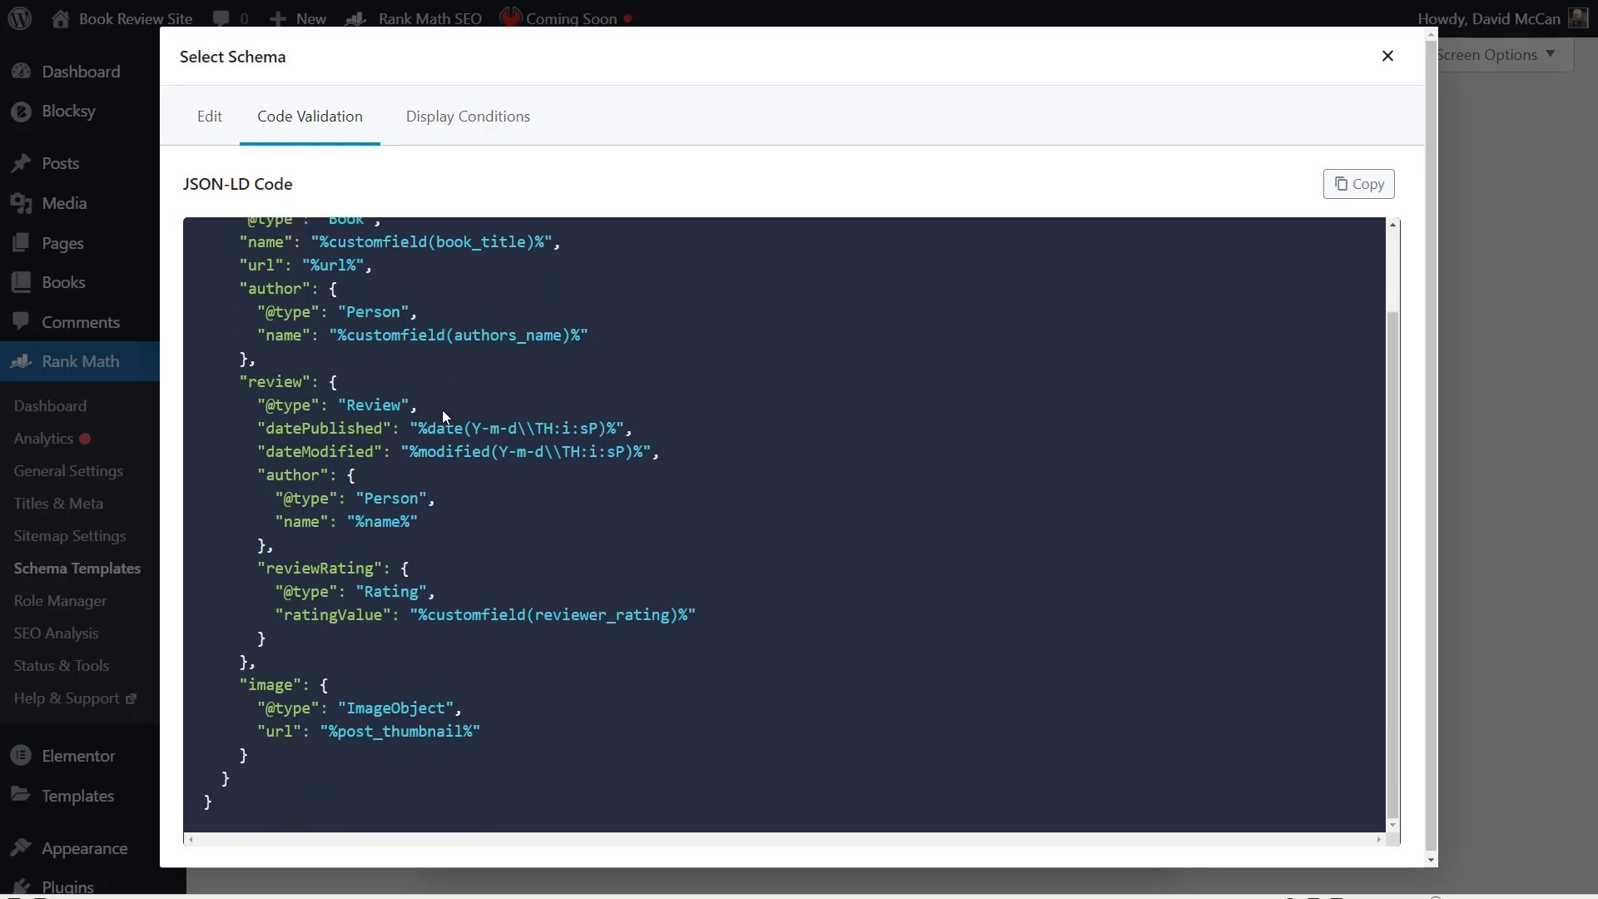
{"action": "scroll", "coordinate": [390, 471], "scroll_direction": "up", "scroll_amount": 2}
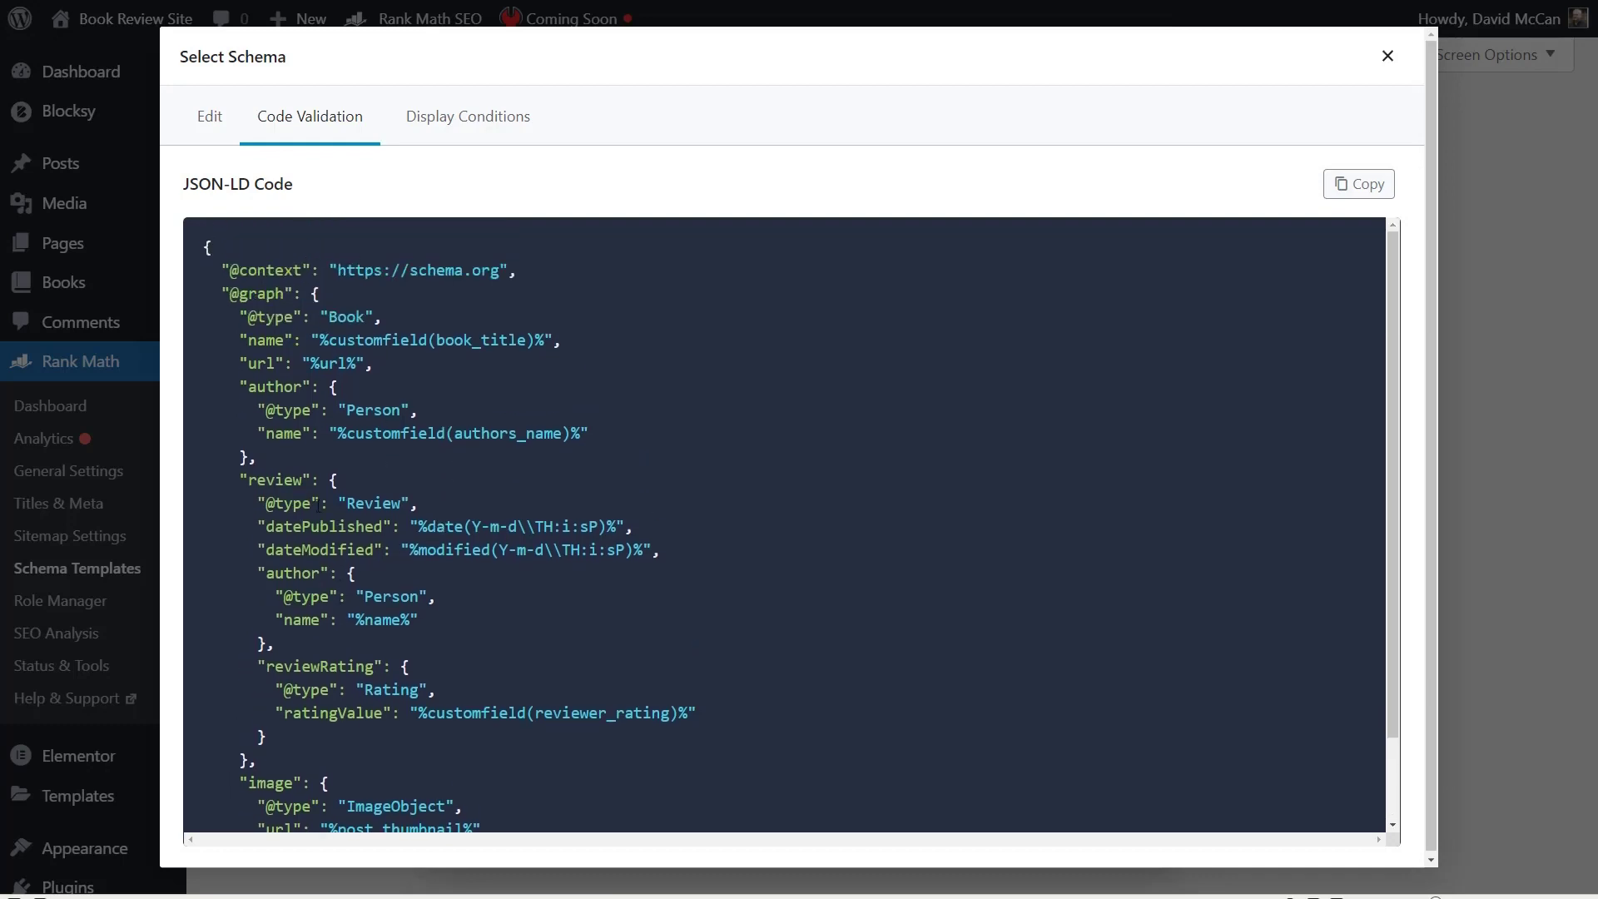
{"action": "left_click", "coordinate": [1359, 185]}
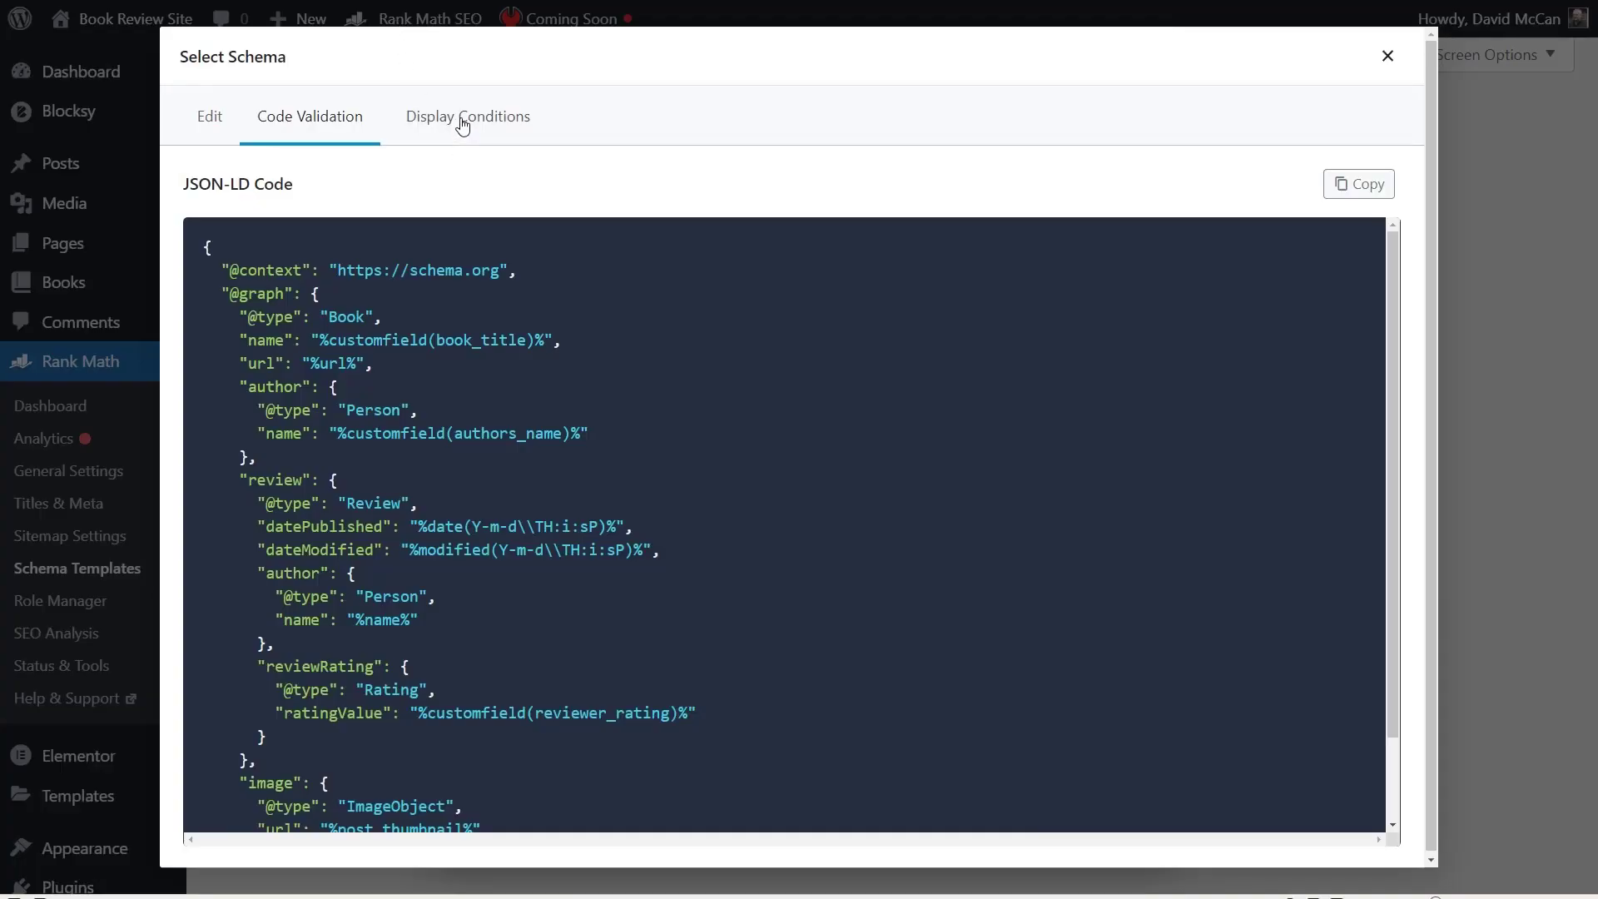
- Set the template's display condition to include Singular entries of the Book post type, save it and close the schema editor
{"action": "left_click", "coordinate": [463, 124]}
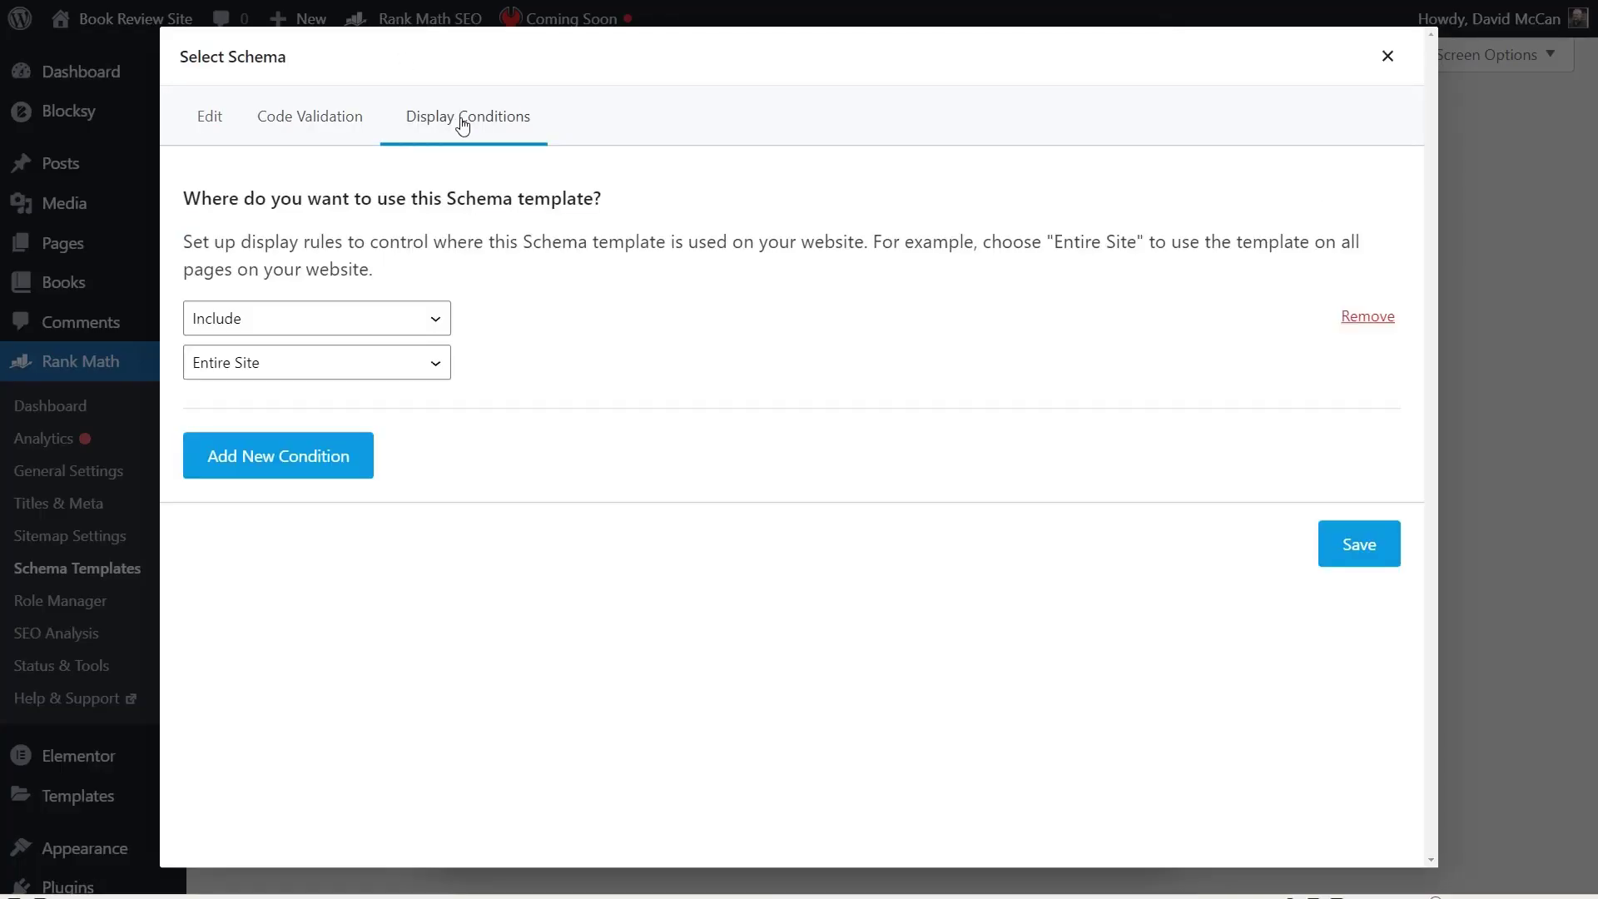
{"action": "left_click", "coordinate": [276, 368]}
{"action": "left_click", "coordinate": [262, 431]}
{"action": "left_click", "coordinate": [556, 370]}
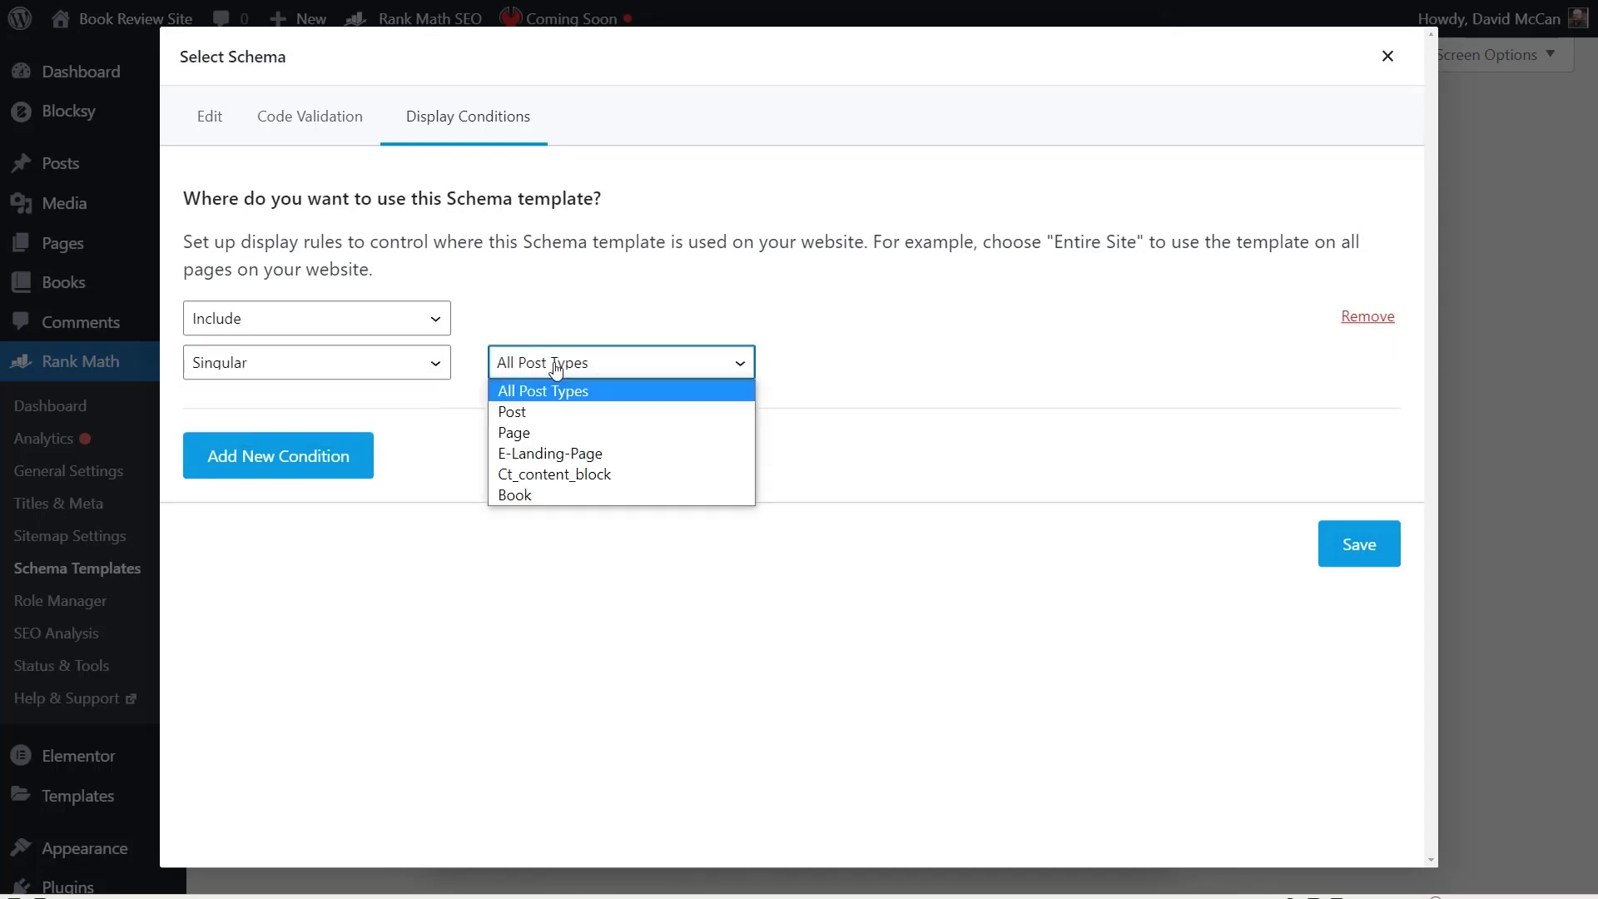
{"action": "left_click", "coordinate": [526, 494]}
{"action": "left_click", "coordinate": [1353, 556]}
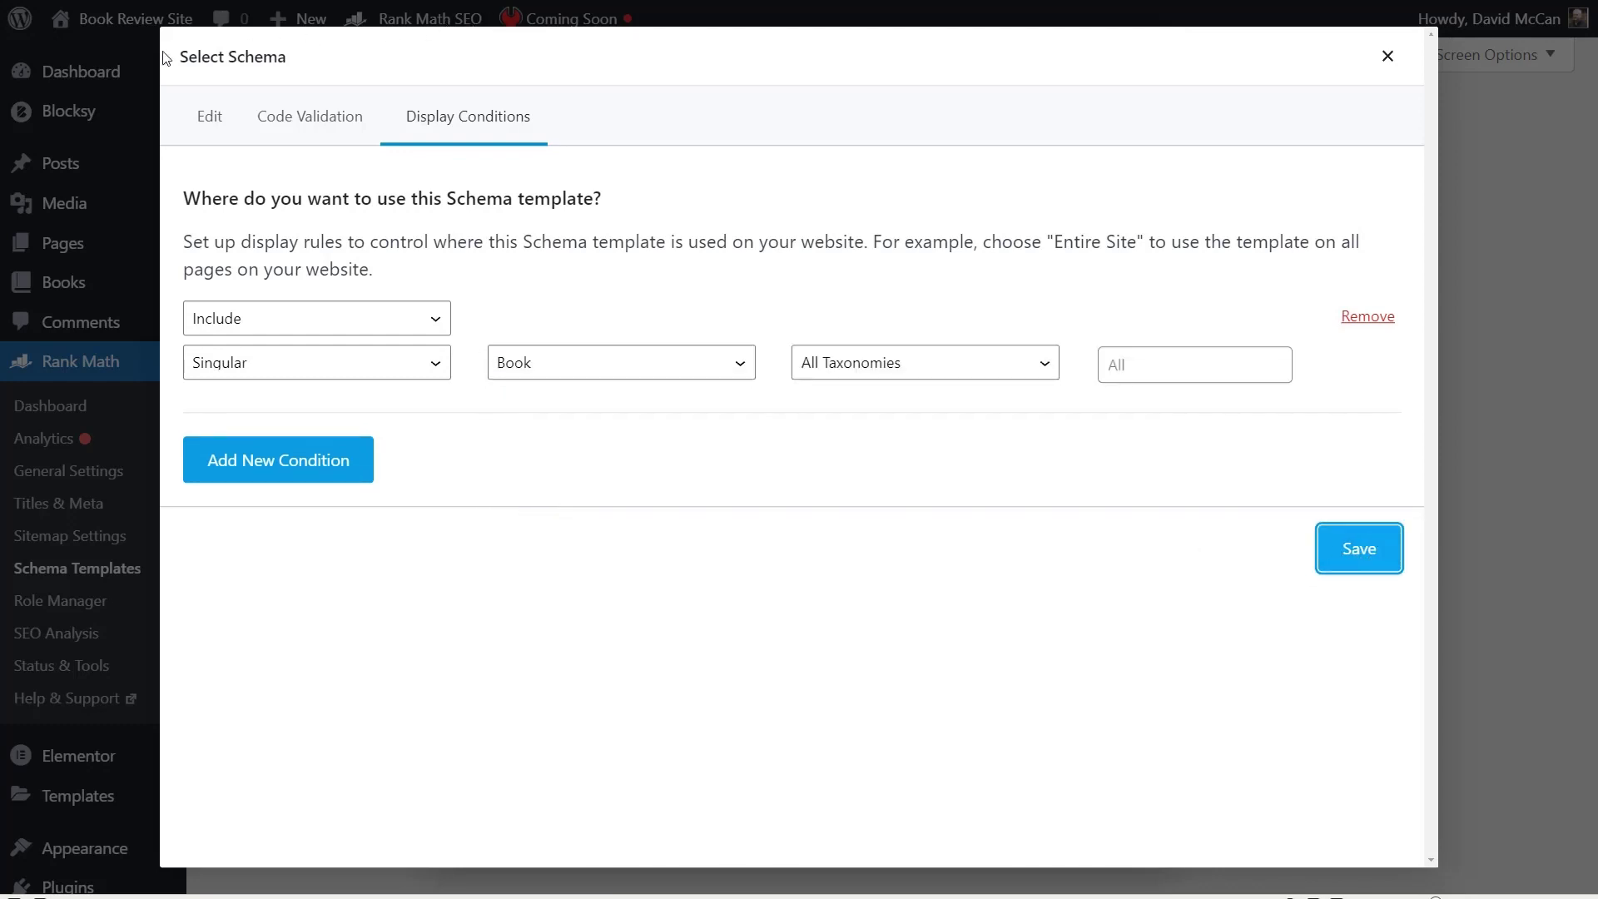
{"action": "left_click", "coordinate": [1387, 57]}
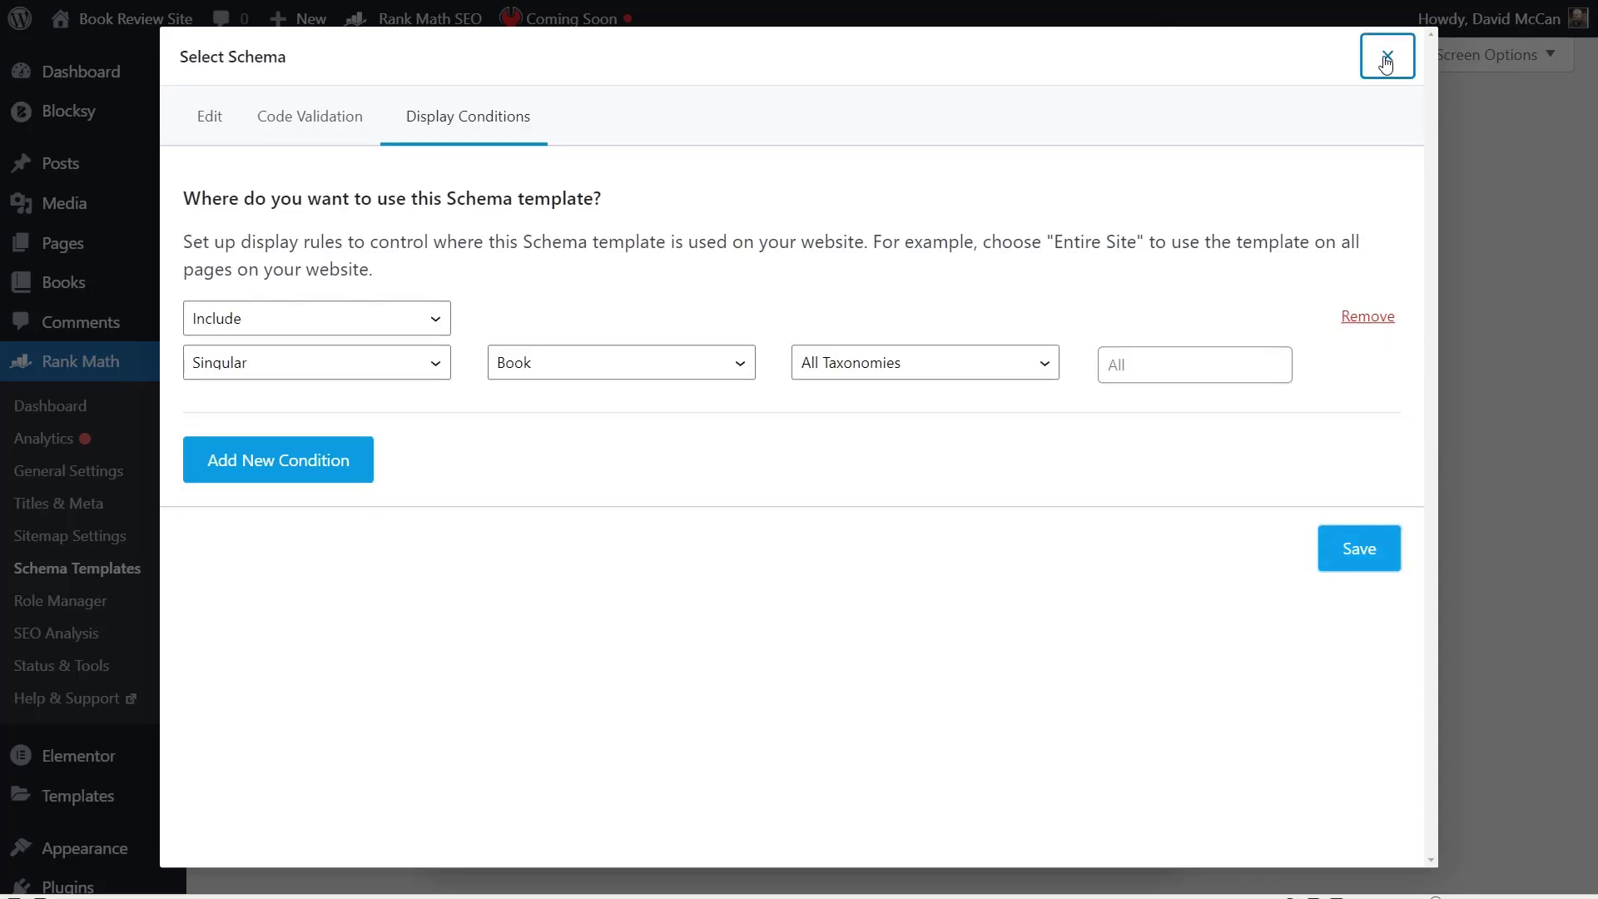
- Open the book list and test the URL of the A Knight of the Seven Kingdoms review in Google's Rich Results Test
{"action": "key", "text": "ctrl+minus"}
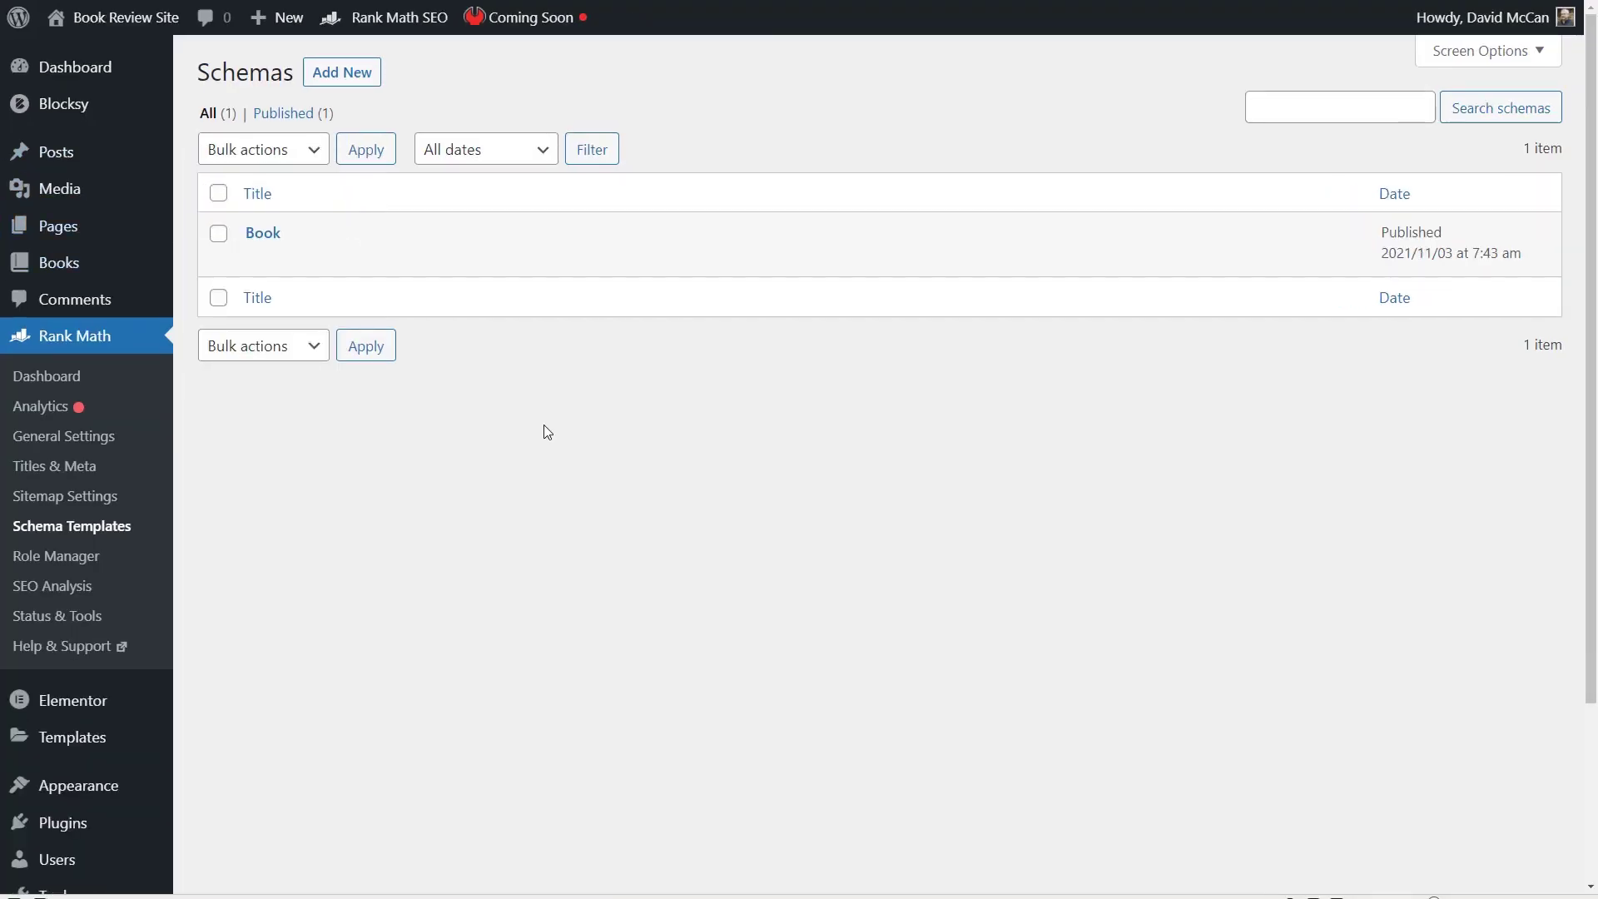
{"action": "key", "text": "ctrl+minus"}
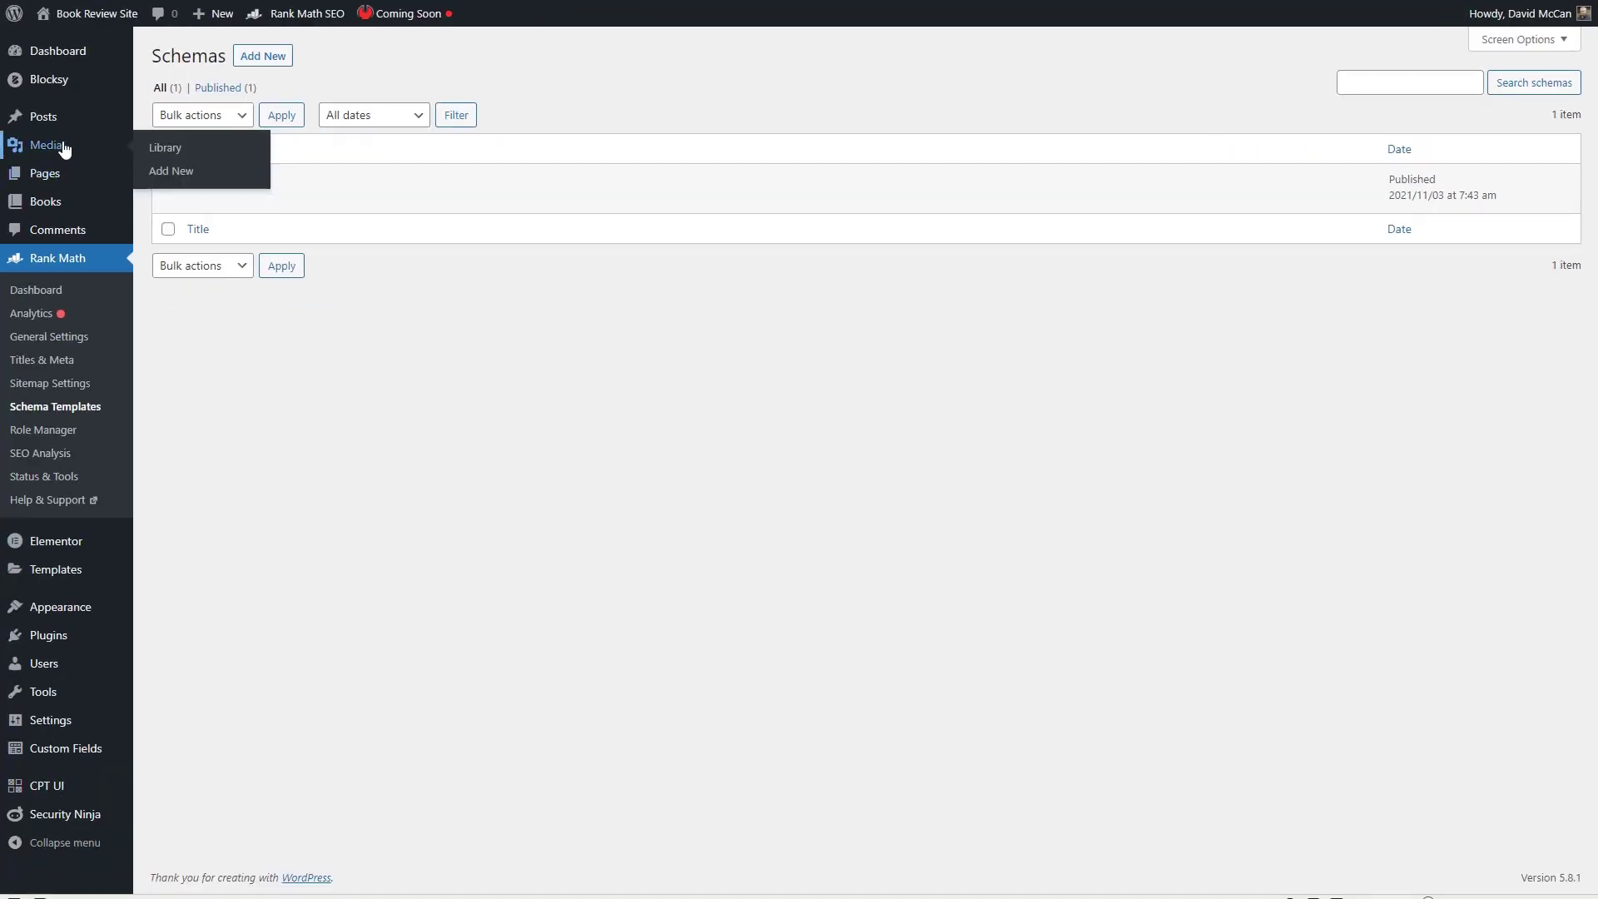
{"action": "left_click", "coordinate": [66, 201]}
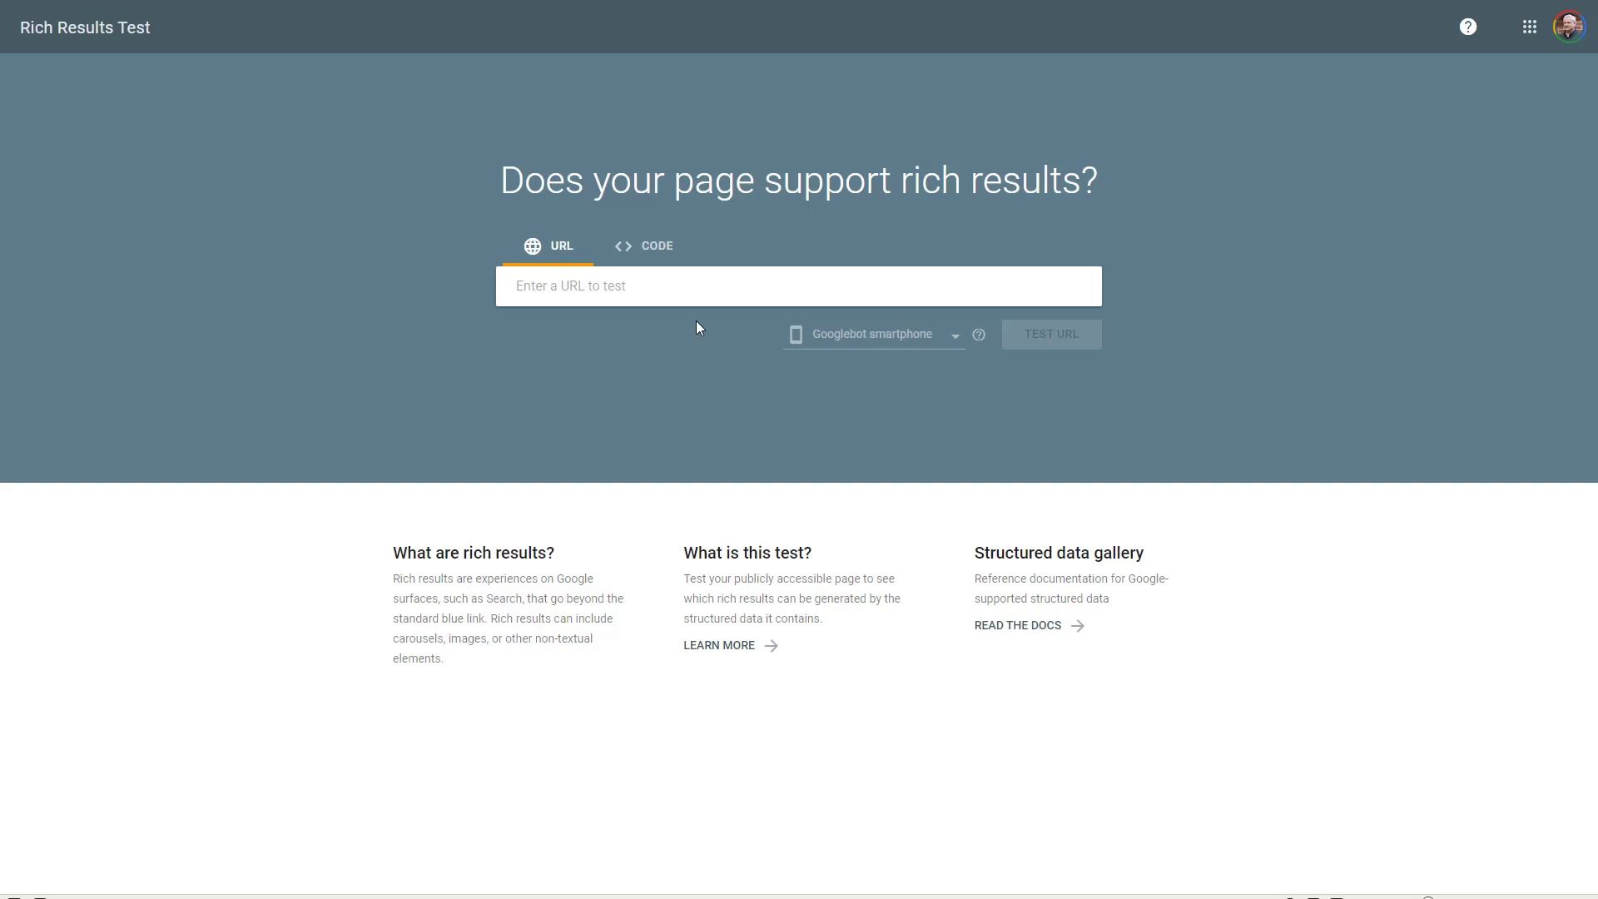
{"action": "key", "text": "ctrl+v"}
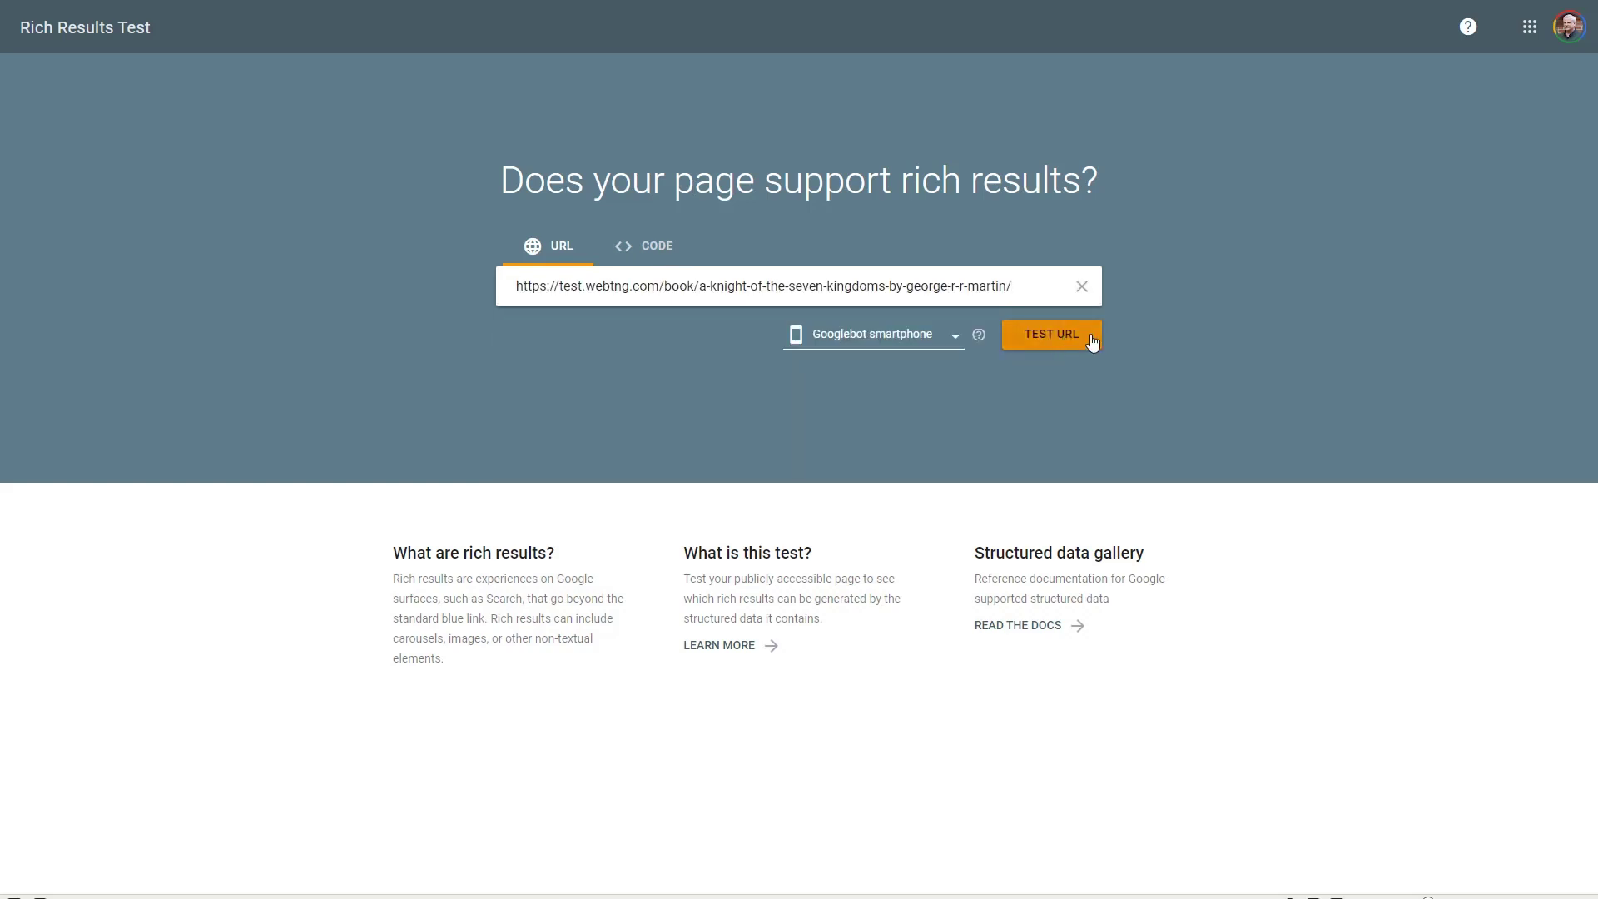
{"action": "left_click", "coordinate": [1052, 335]}
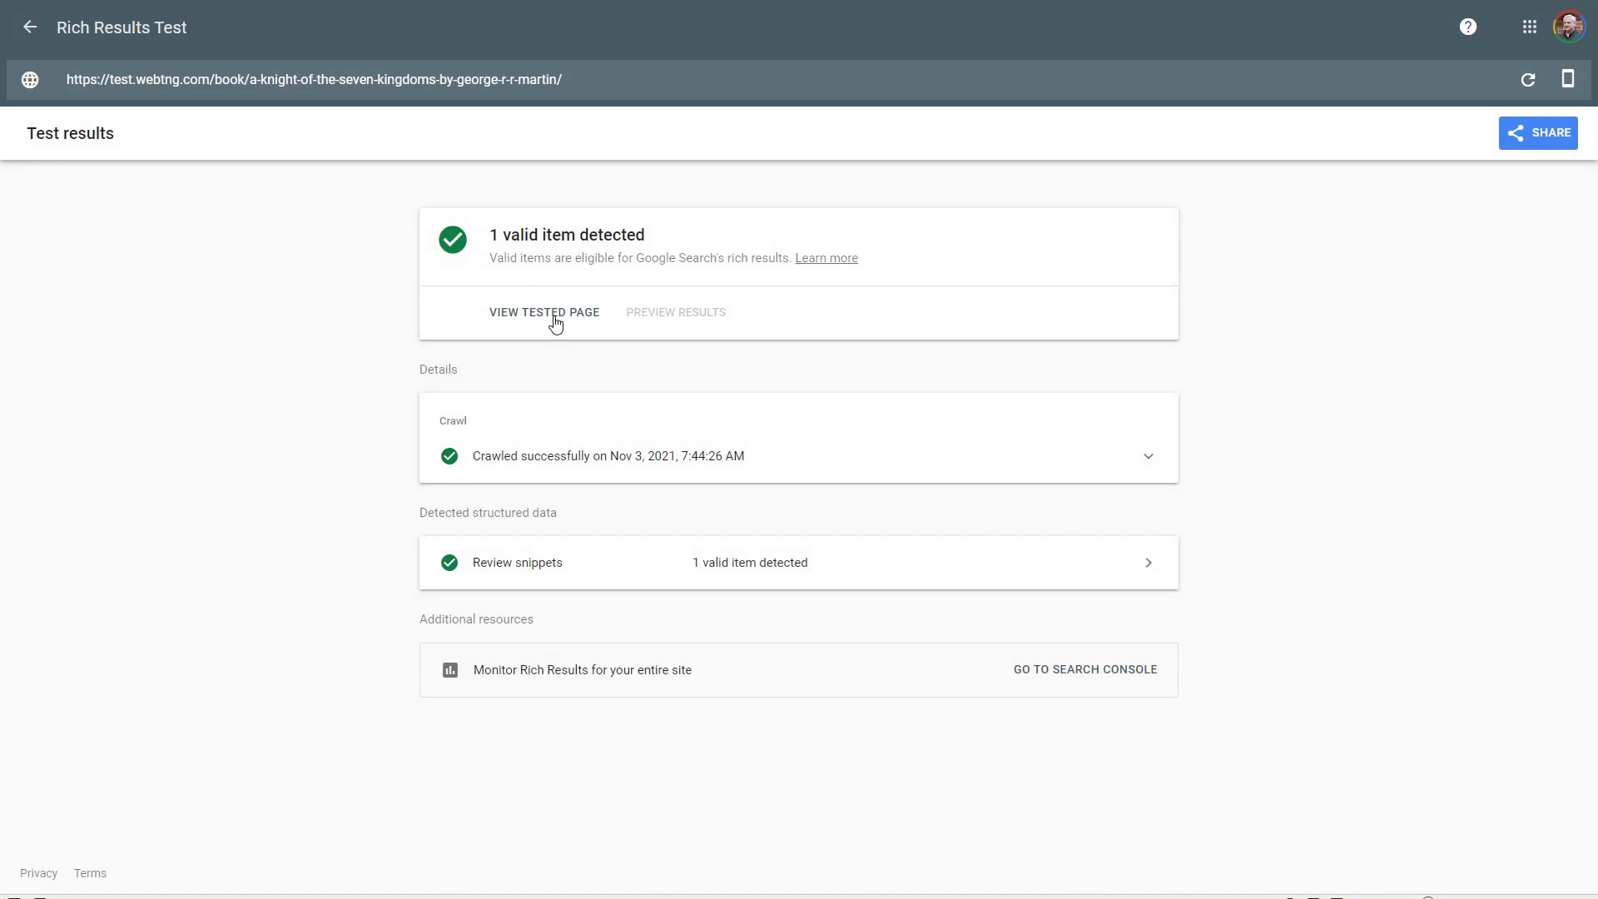
- Examine the detected review snippet's details for A Knight of the Seven Kingdoms
{"action": "left_click", "coordinate": [590, 570]}
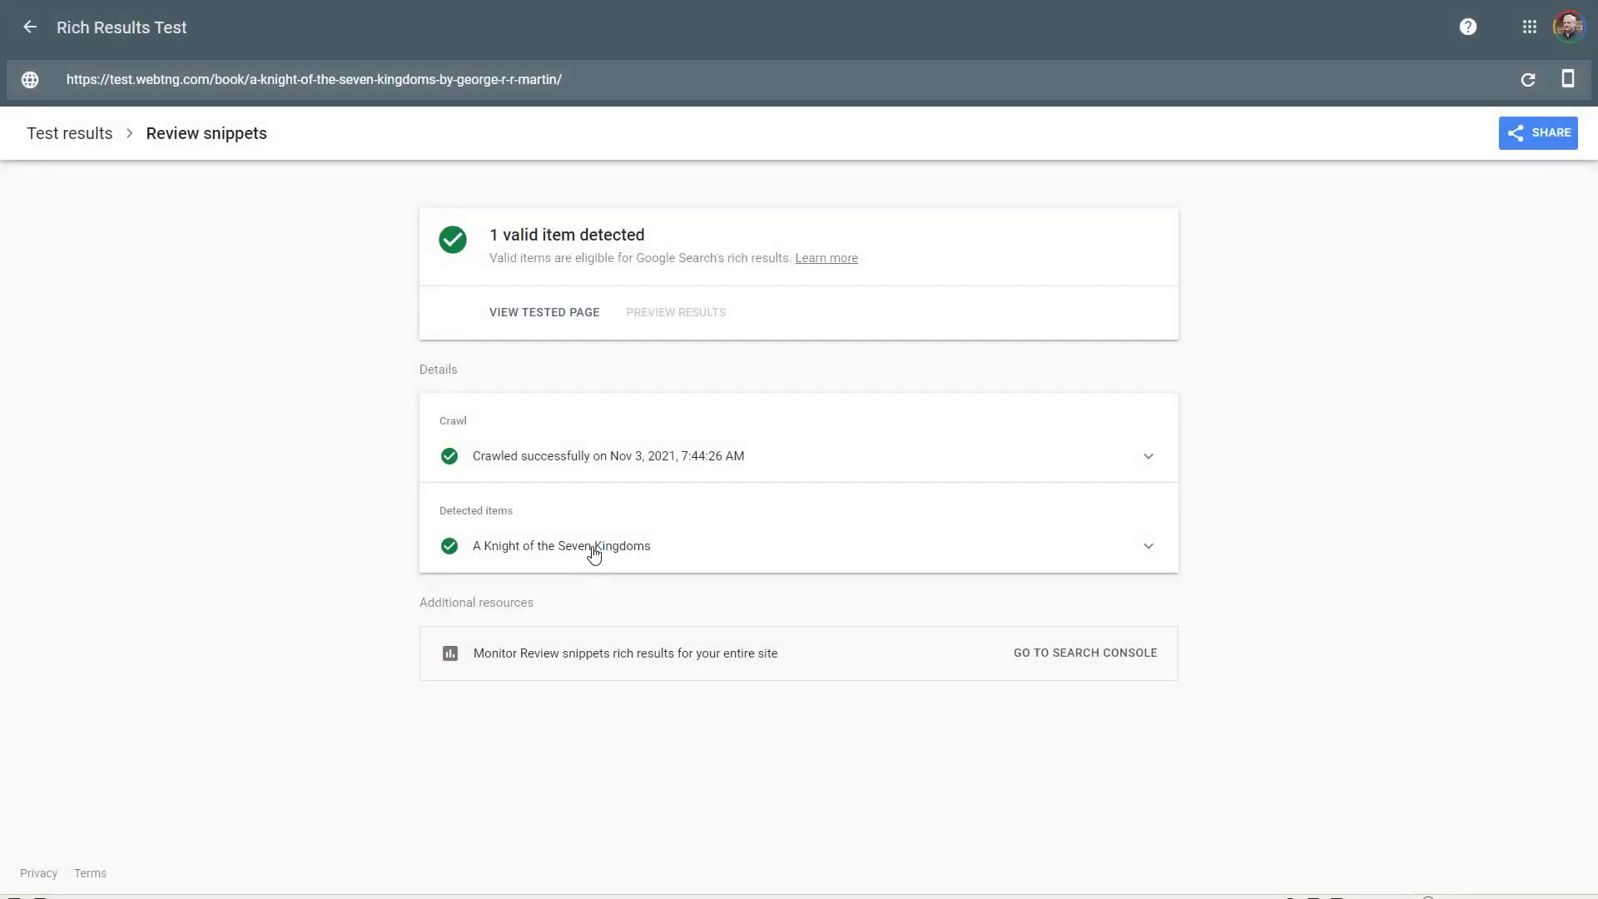
{"action": "left_click", "coordinate": [663, 553]}
{"action": "scroll", "coordinate": [665, 550], "scroll_direction": "down", "scroll_amount": 2}
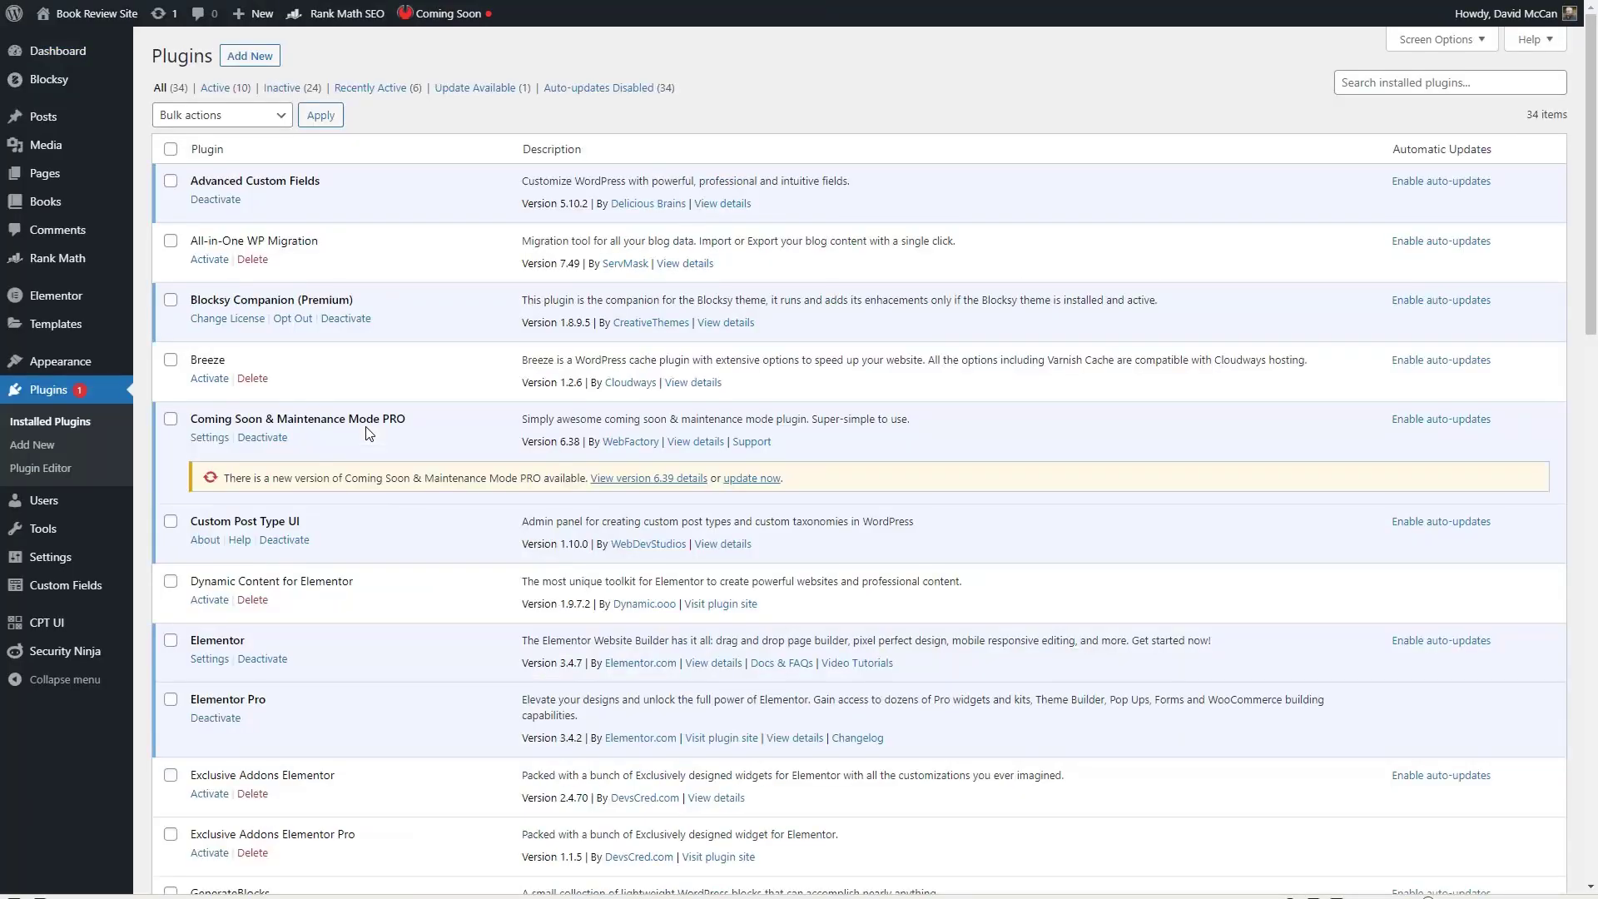
- Deactivate the Rank Math SEO and Rank Math SEO PRO plugins together with a bulk action
{"action": "scroll", "coordinate": [369, 432], "scroll_direction": "down", "scroll_amount": 2}
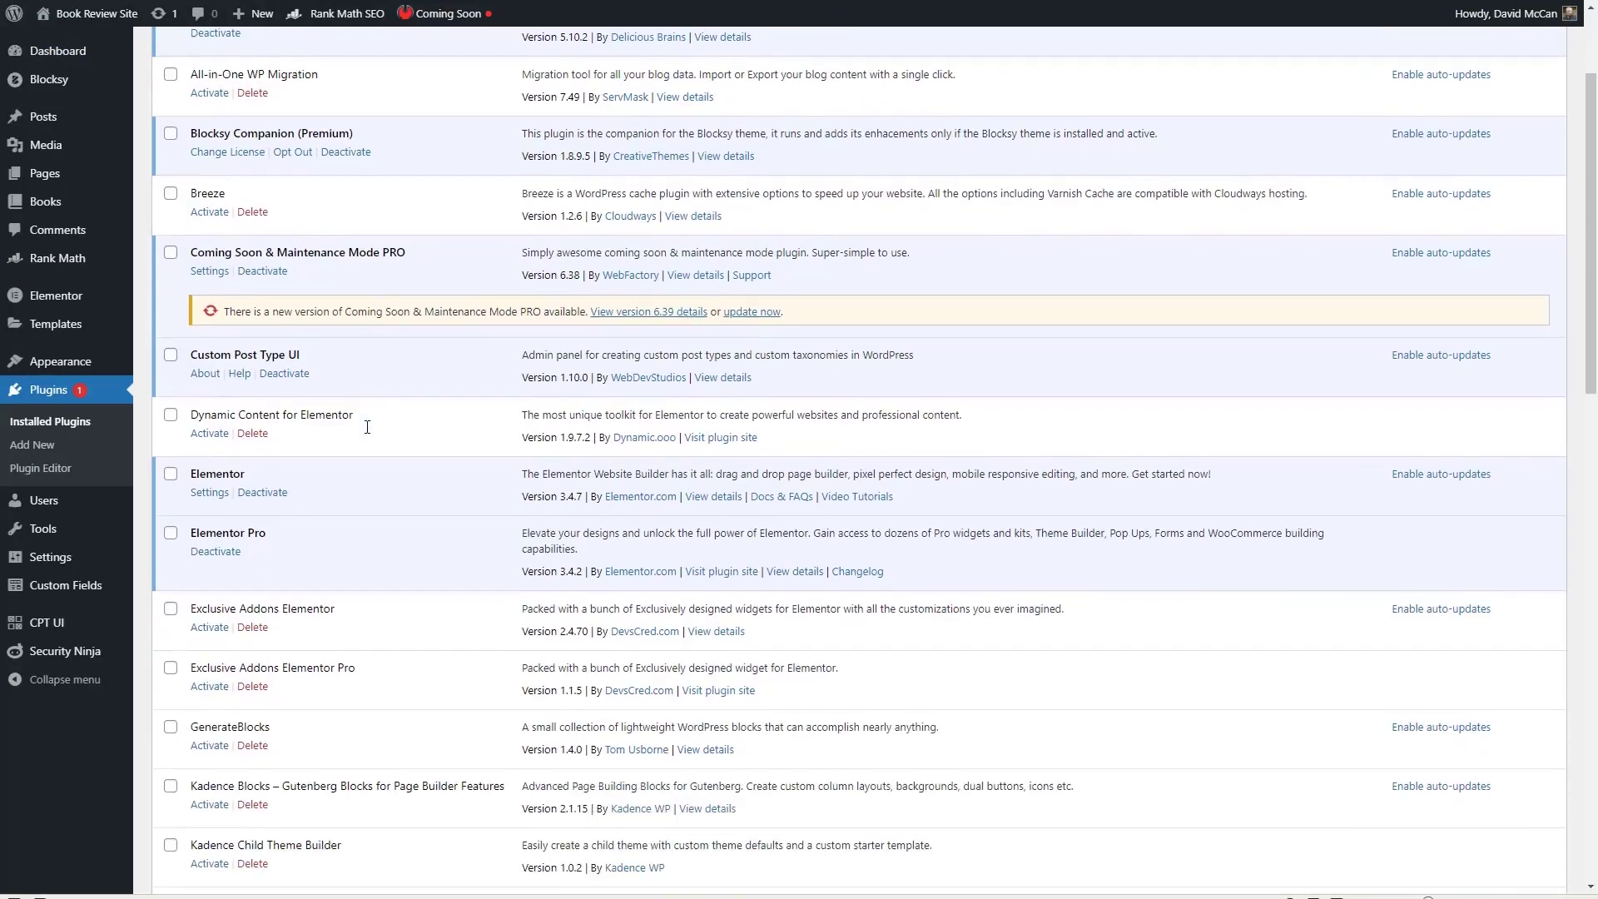
{"action": "scroll", "coordinate": [372, 432], "scroll_direction": "down", "scroll_amount": 10}
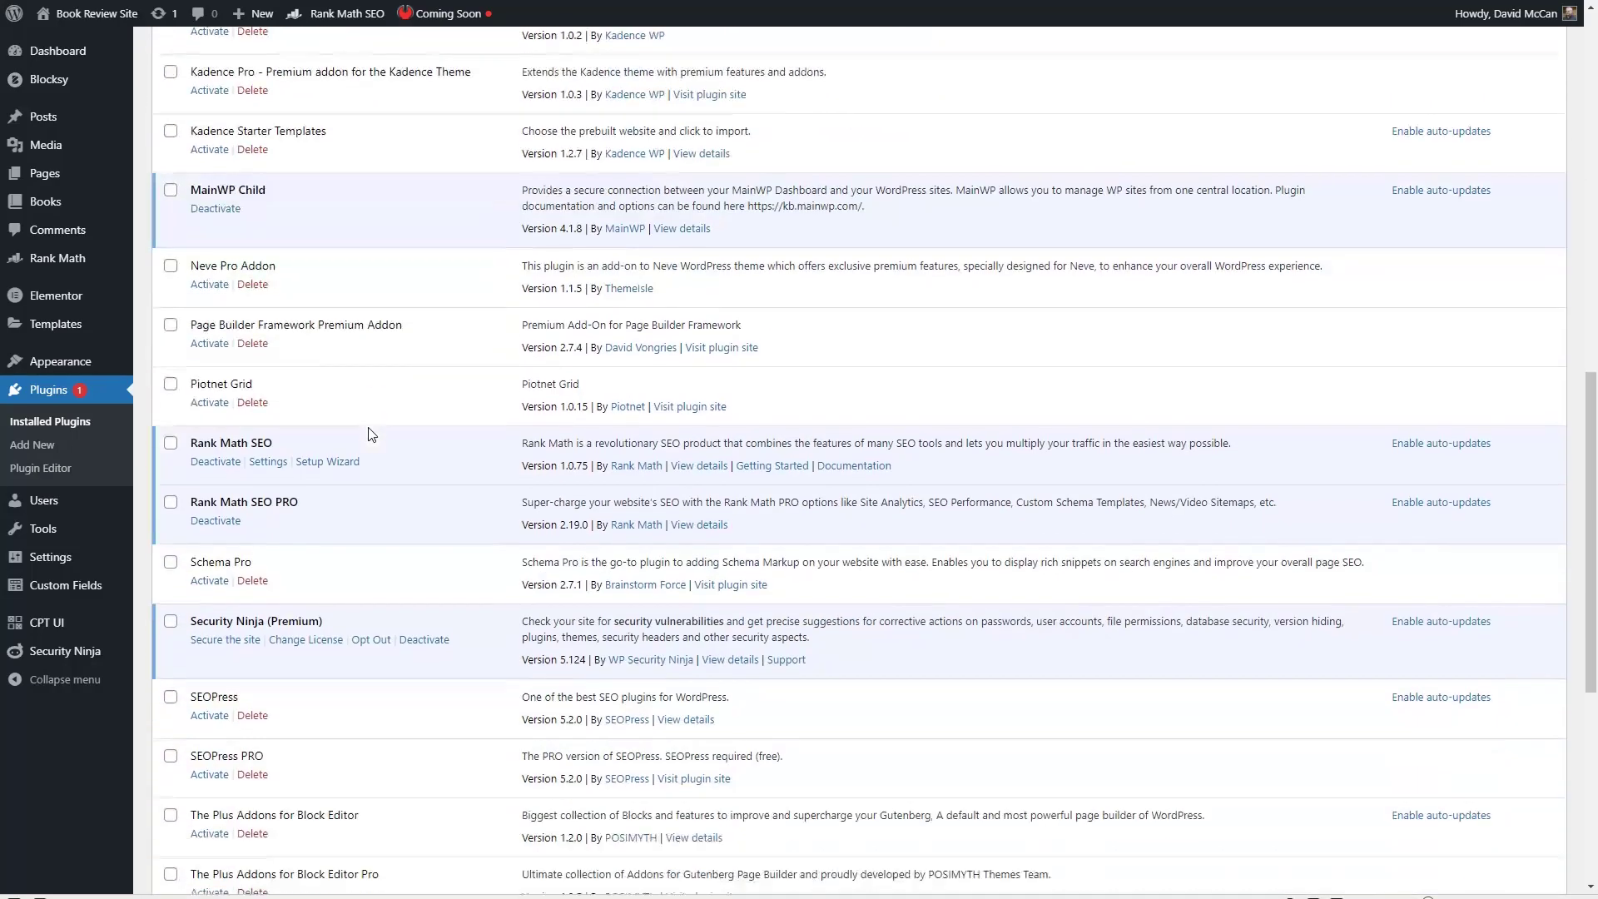
{"action": "left_click", "coordinate": [171, 443]}
{"action": "left_click", "coordinate": [170, 503]}
{"action": "scroll", "coordinate": [338, 499], "scroll_direction": "down", "scroll_amount": 6}
{"action": "left_click", "coordinate": [231, 804]}
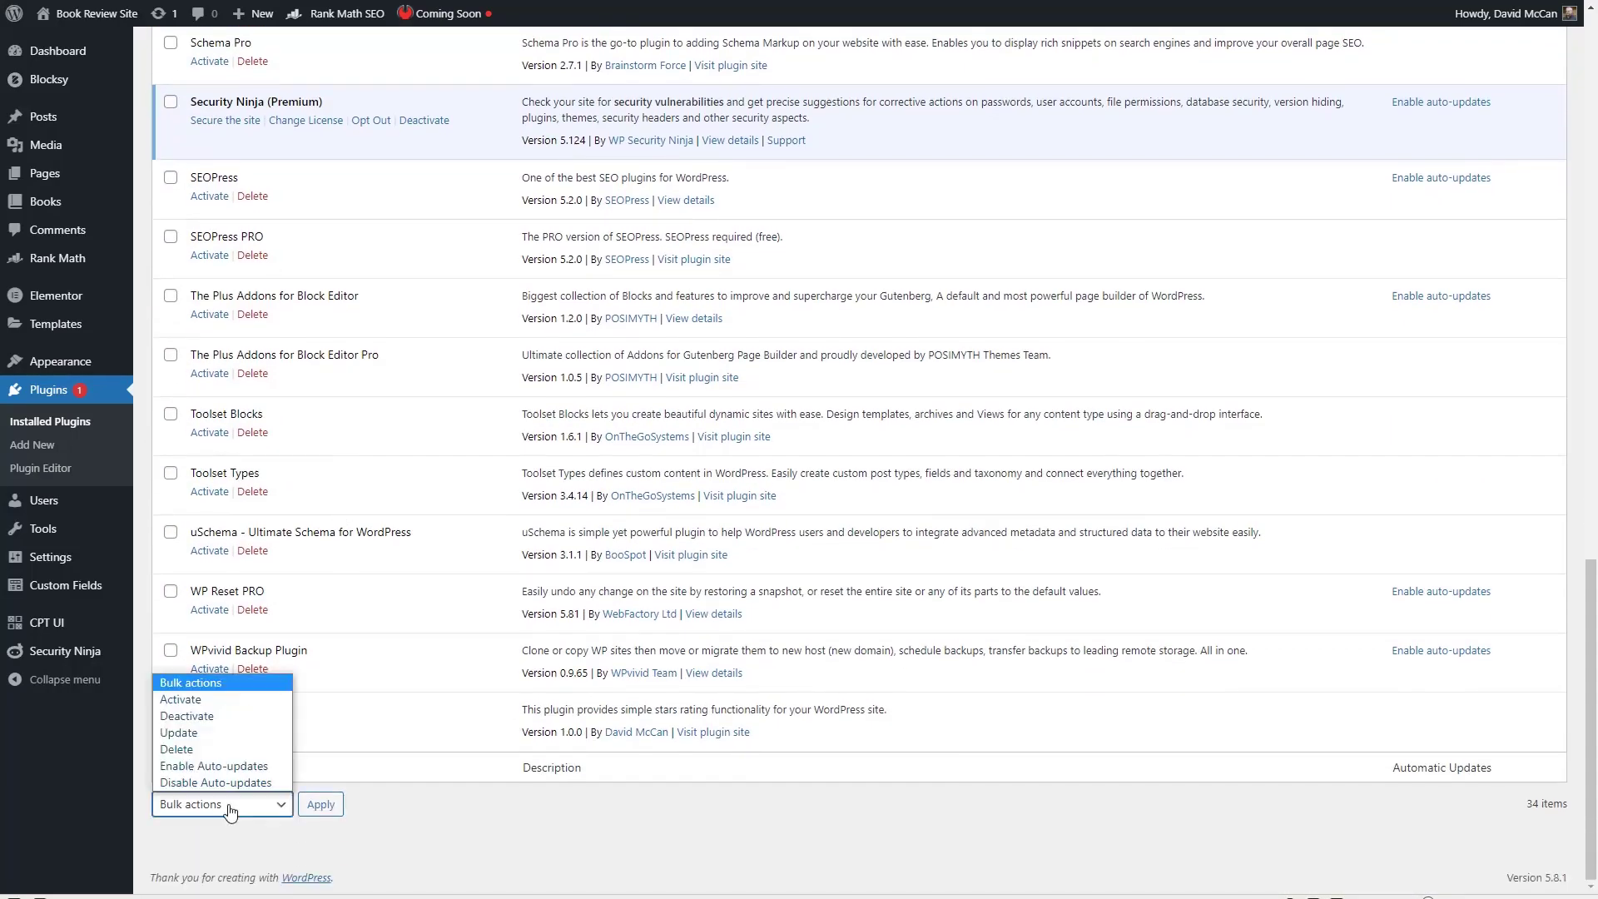
{"action": "left_click", "coordinate": [187, 715]}
{"action": "left_click", "coordinate": [320, 804]}
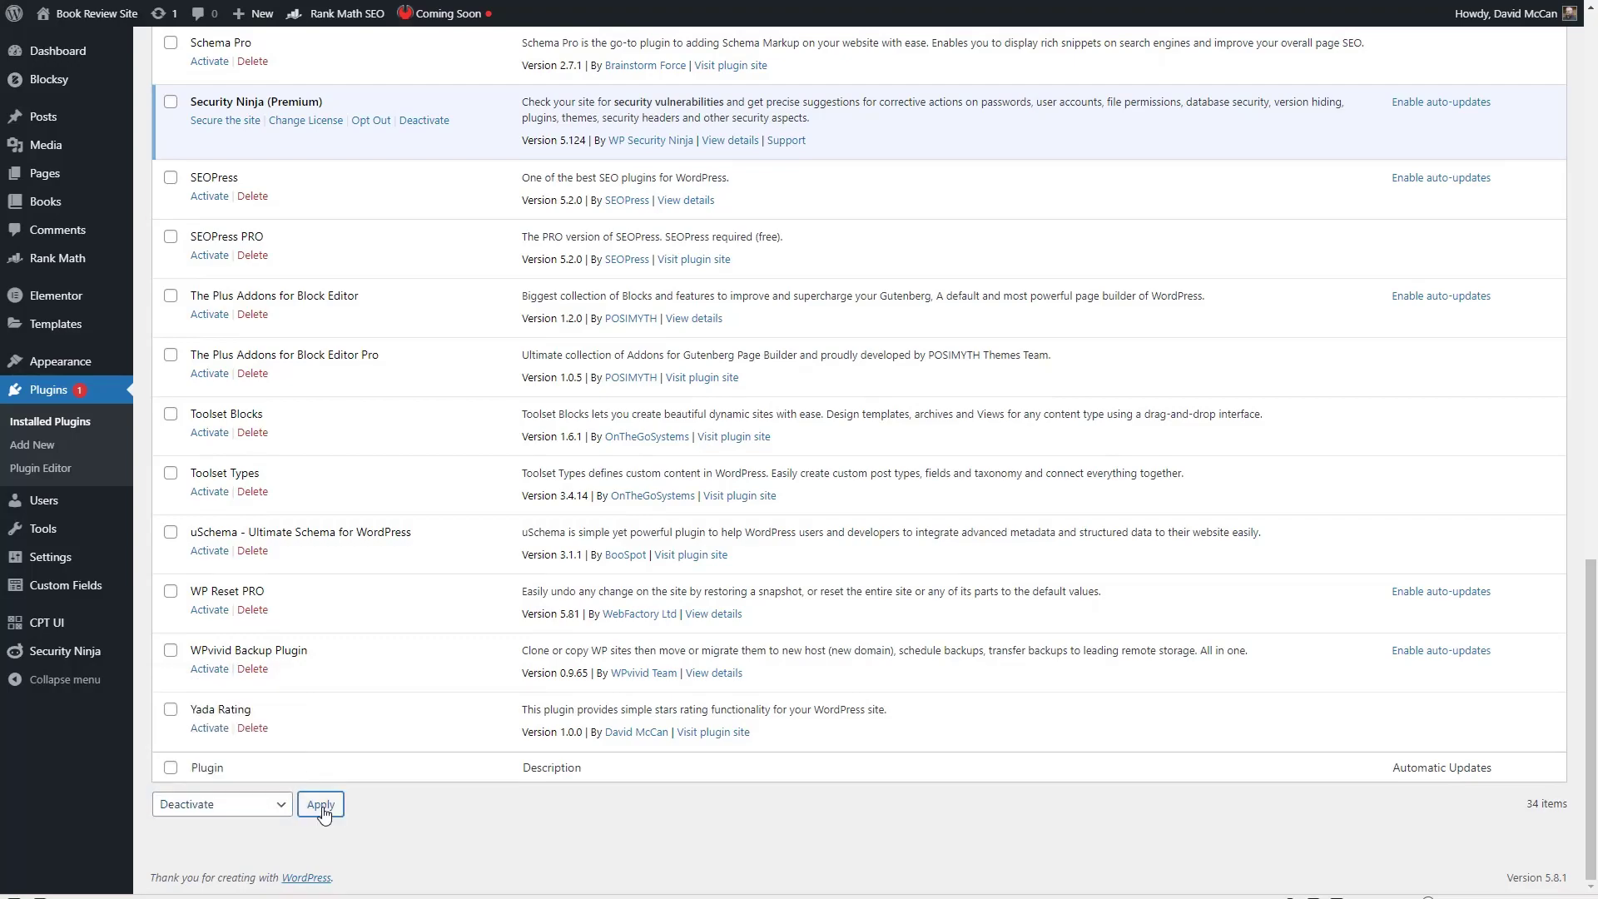
- Activate the Schema Pro plugin and update Coming Soon & Maintenance Mode PRO
{"action": "scroll", "coordinate": [338, 731], "scroll_direction": "down", "scroll_amount": 14}
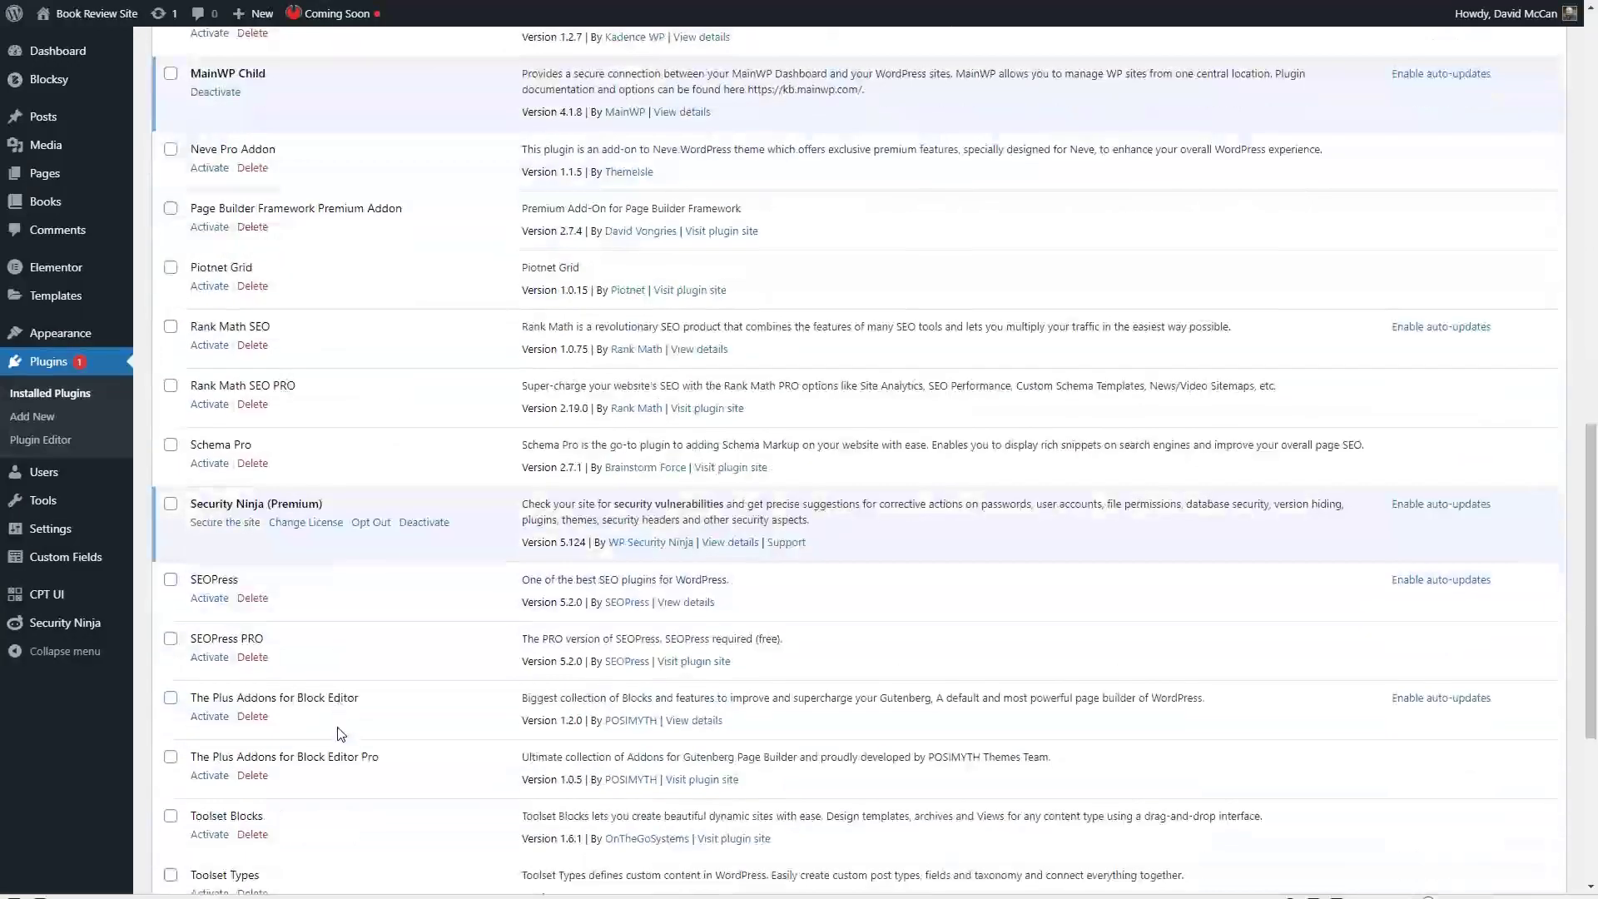
{"action": "scroll", "coordinate": [339, 733], "scroll_direction": "down", "scroll_amount": 2}
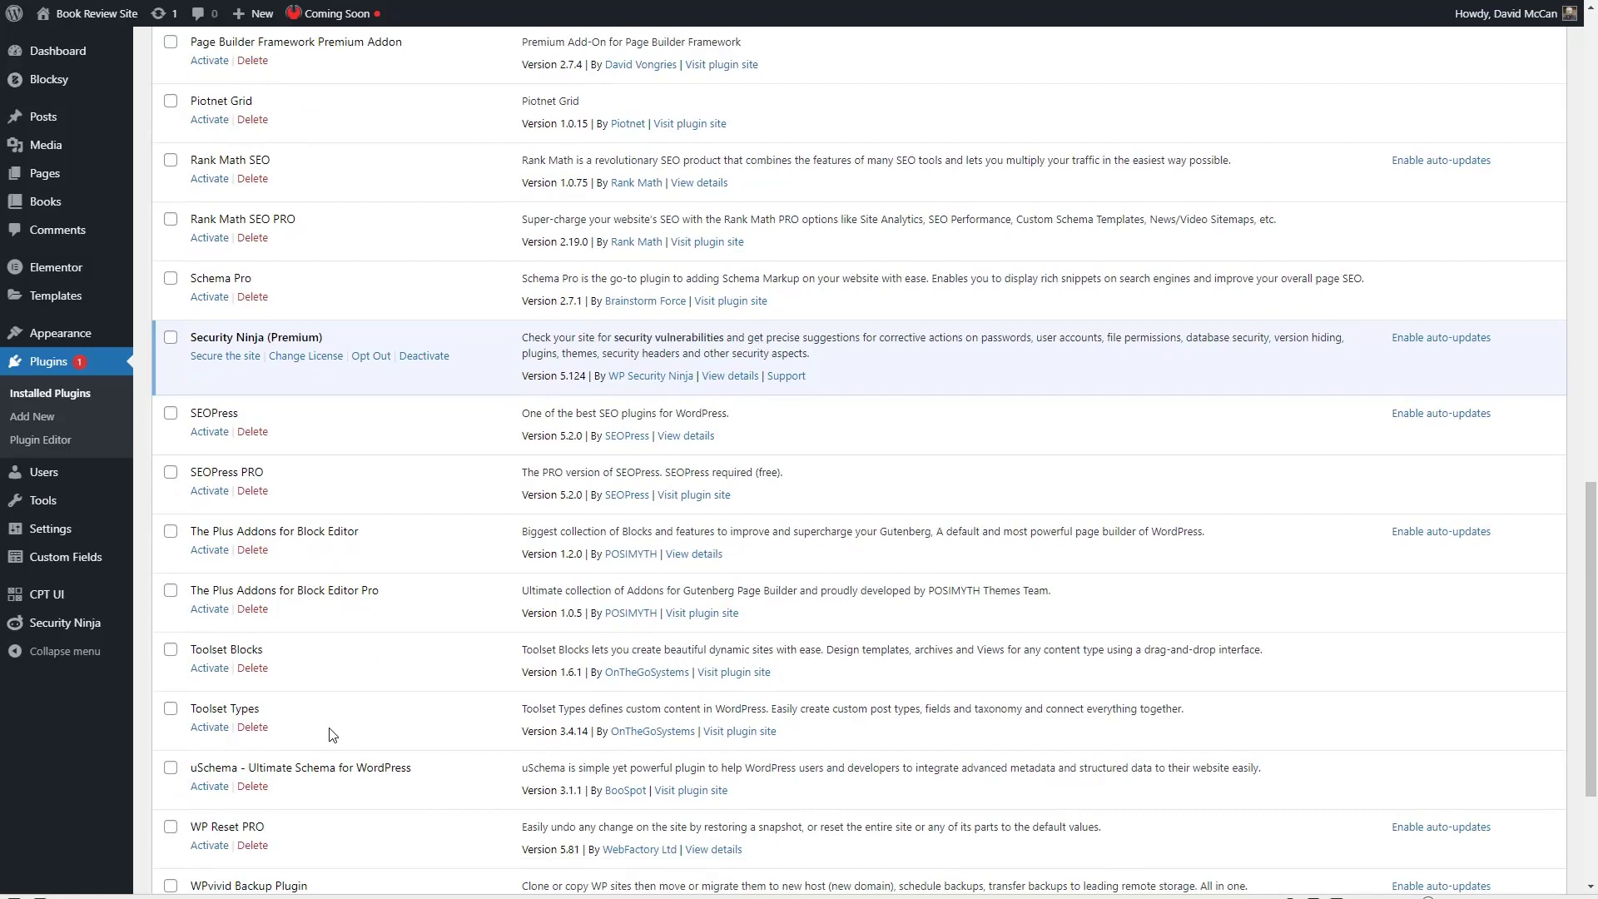
{"action": "left_click", "coordinate": [209, 300]}
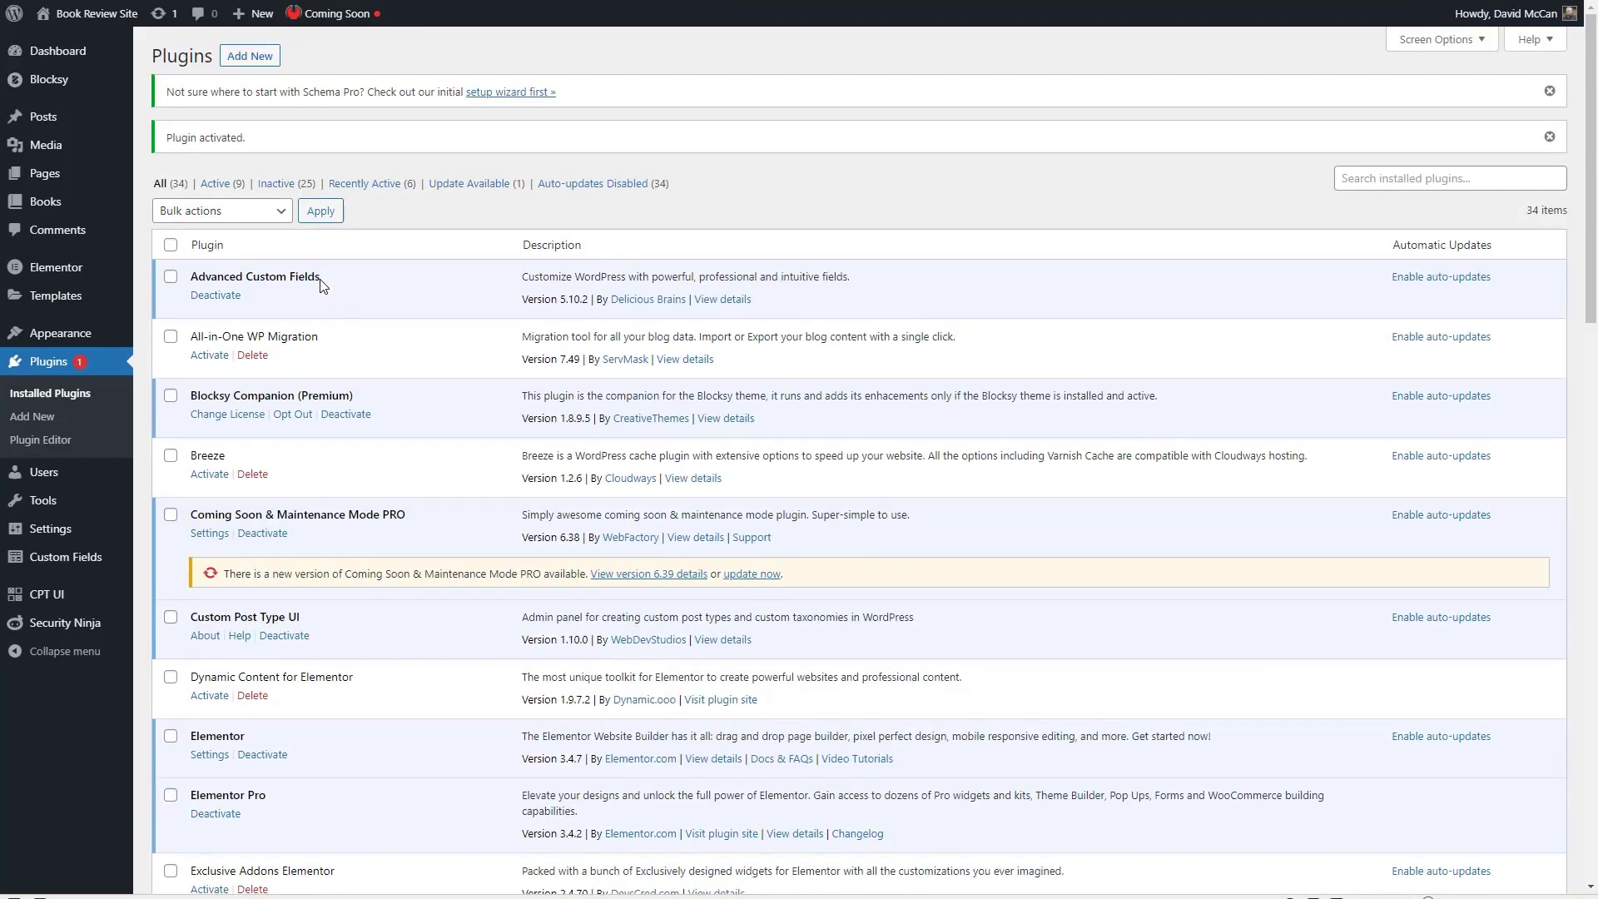
{"action": "left_click", "coordinate": [752, 574]}
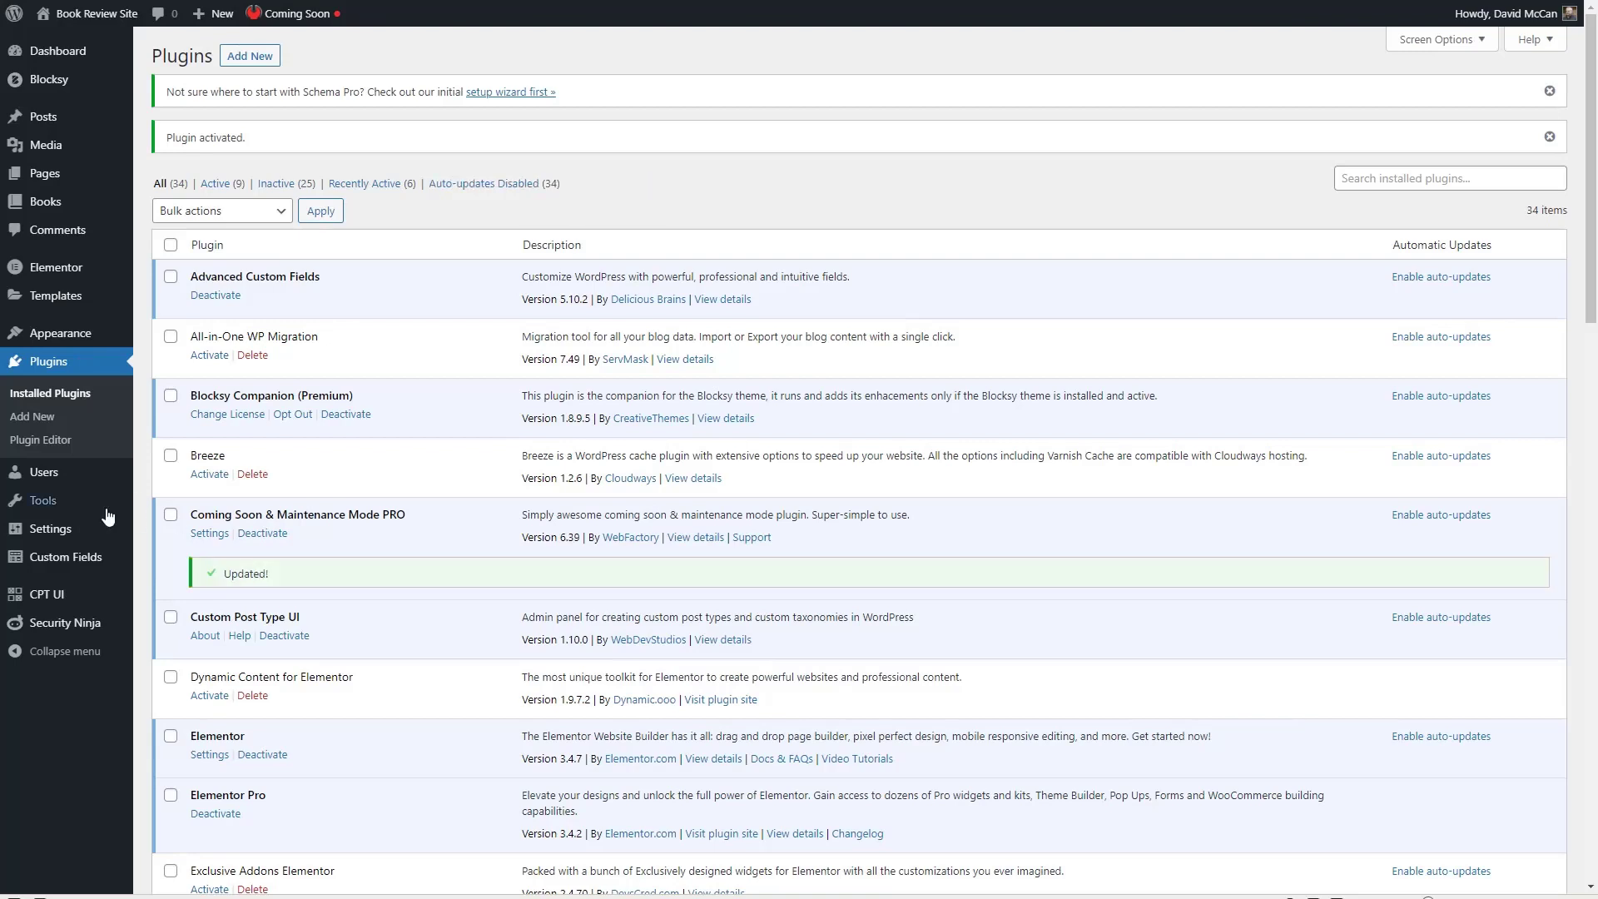
- Open the Schema Pro settings and start adding a new schema
{"action": "mouse_move", "coordinate": [65, 539]}
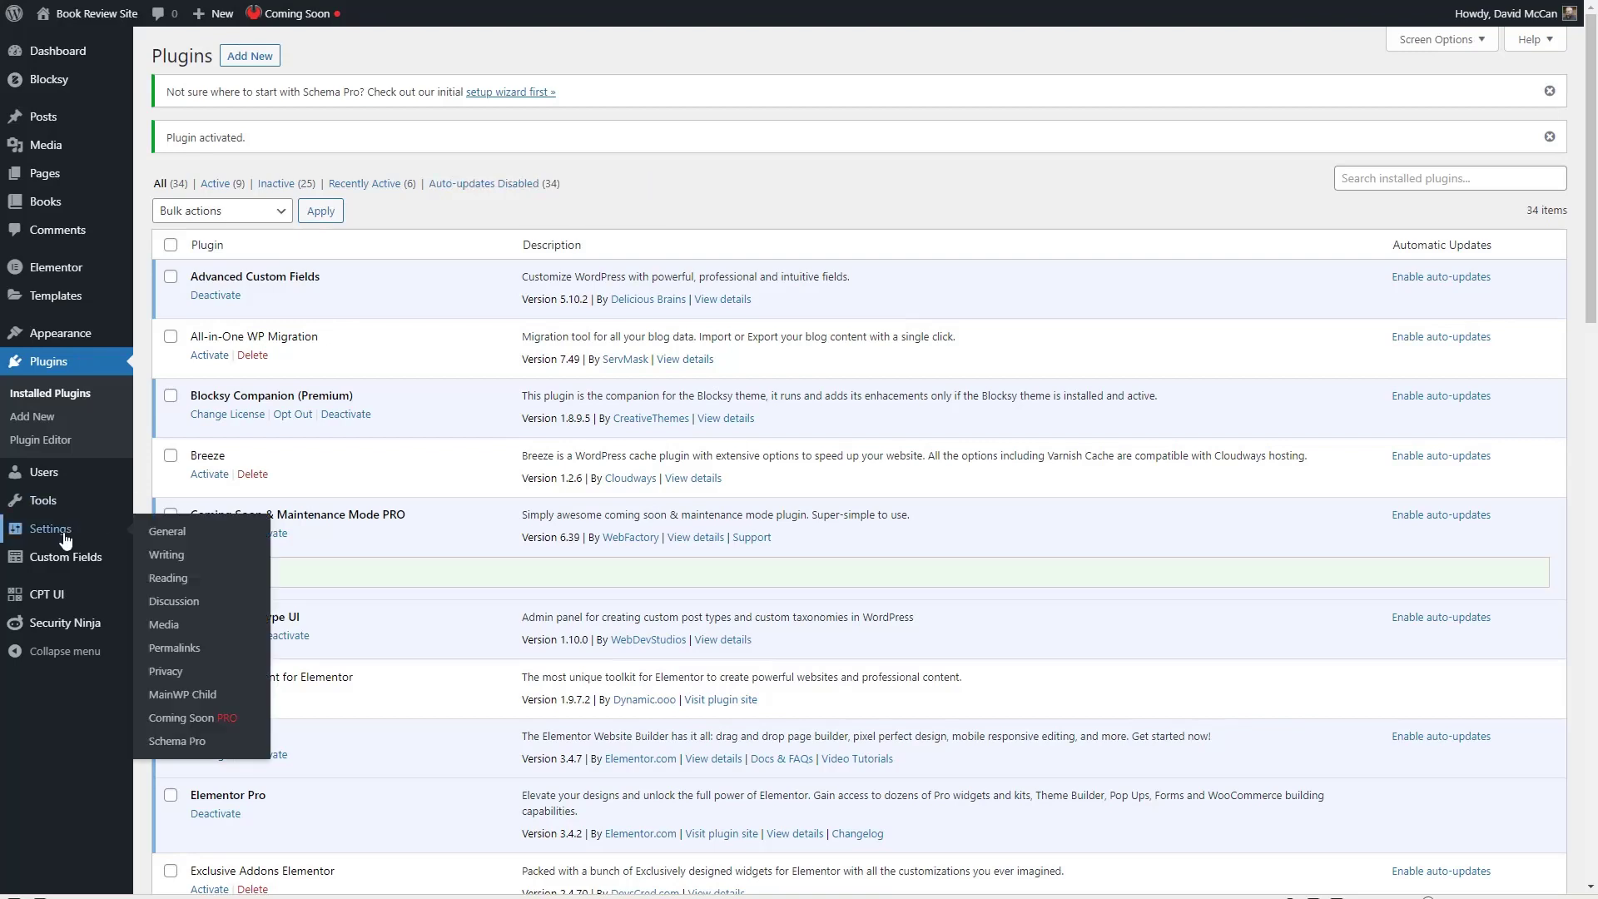
{"action": "left_click", "coordinate": [204, 751]}
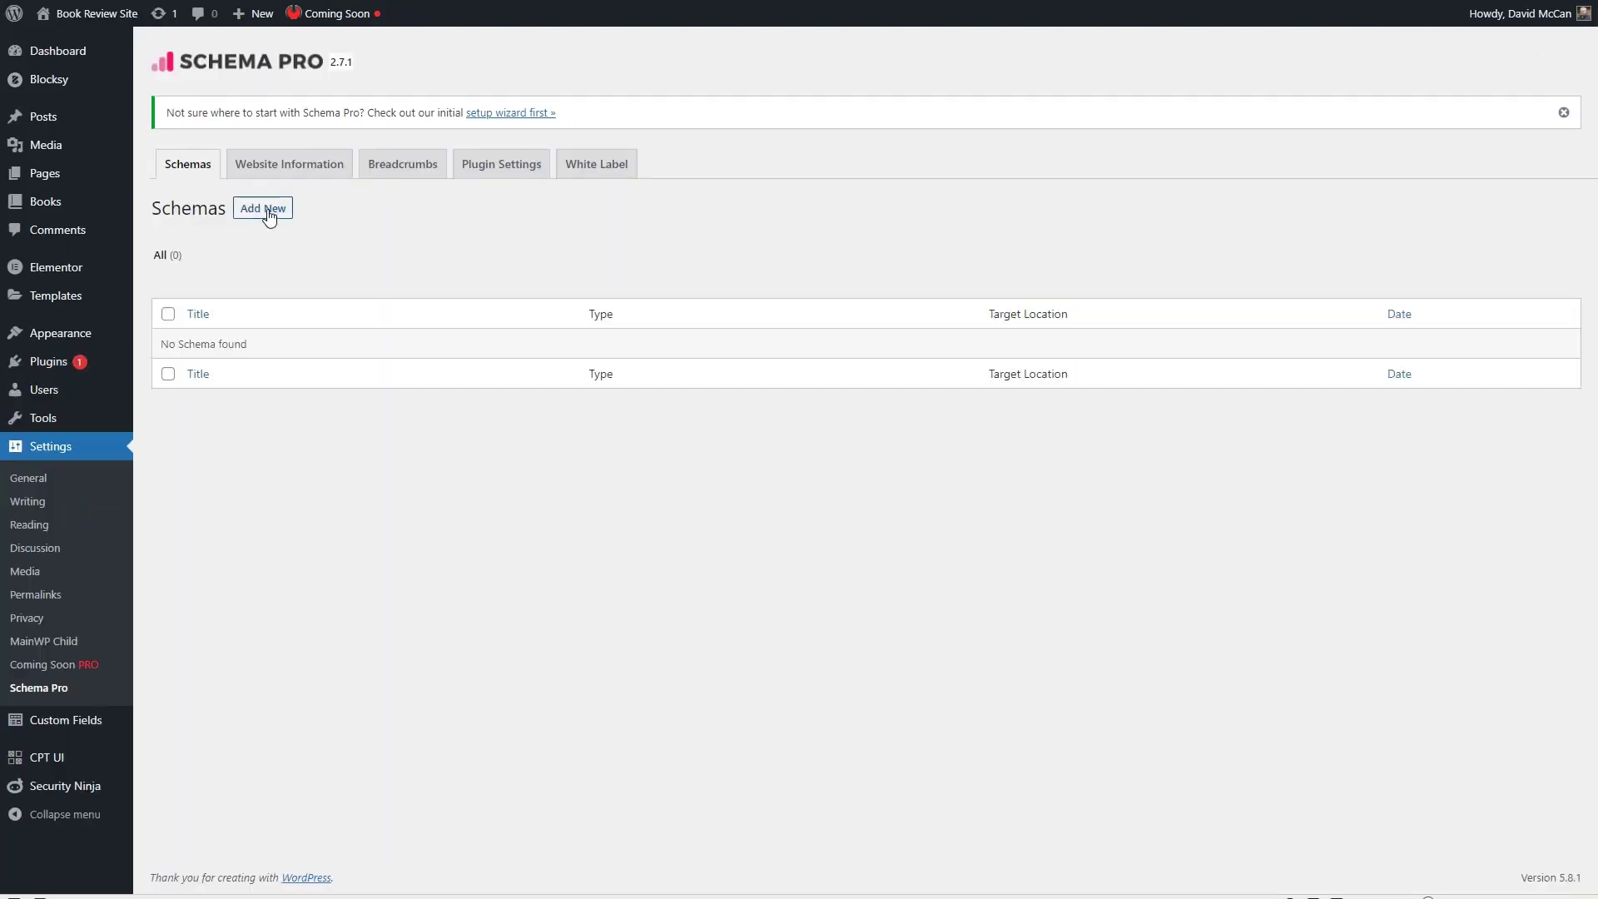
{"action": "left_click", "coordinate": [257, 210]}
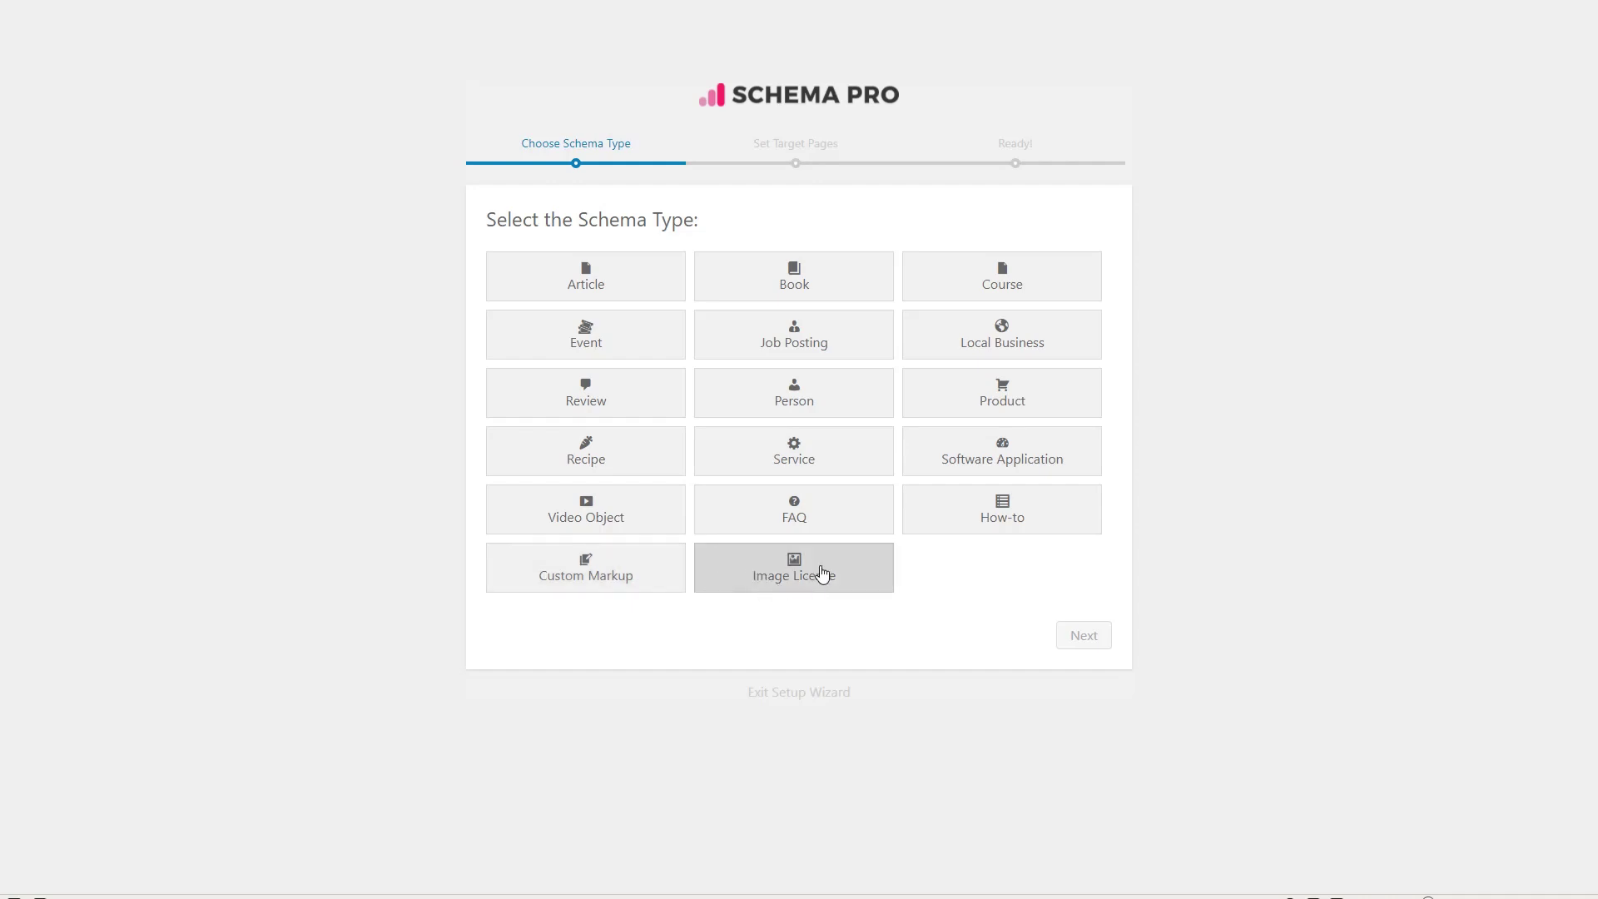
- Create a Book schema enabled on All Singulars and complete its setup
{"action": "left_click", "coordinate": [795, 270]}
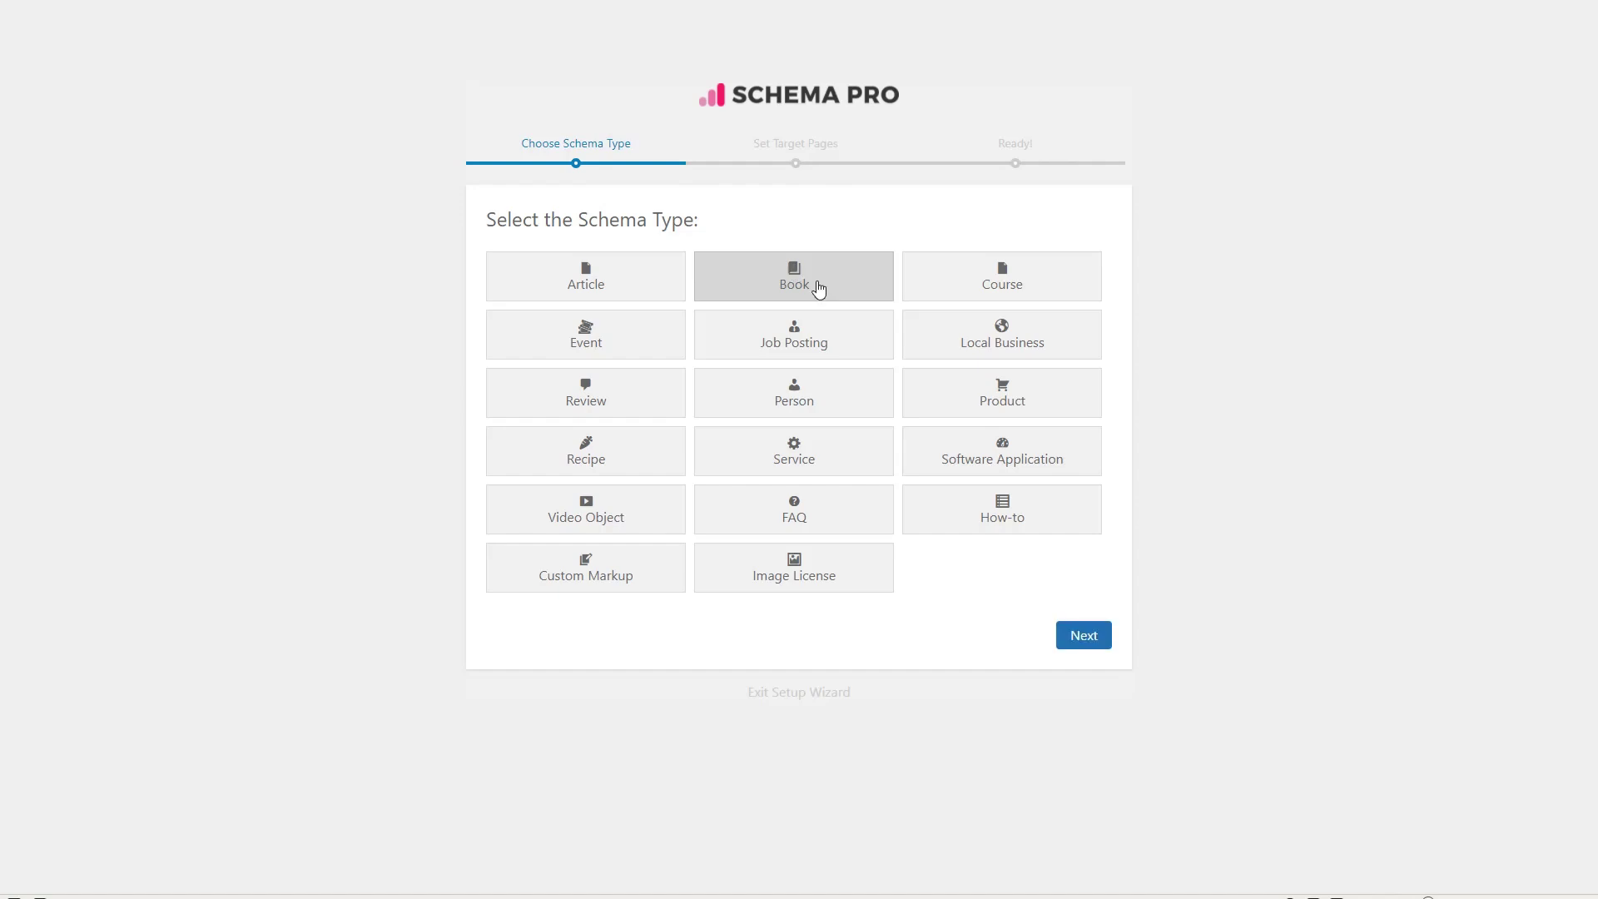
{"action": "left_click", "coordinate": [1082, 636]}
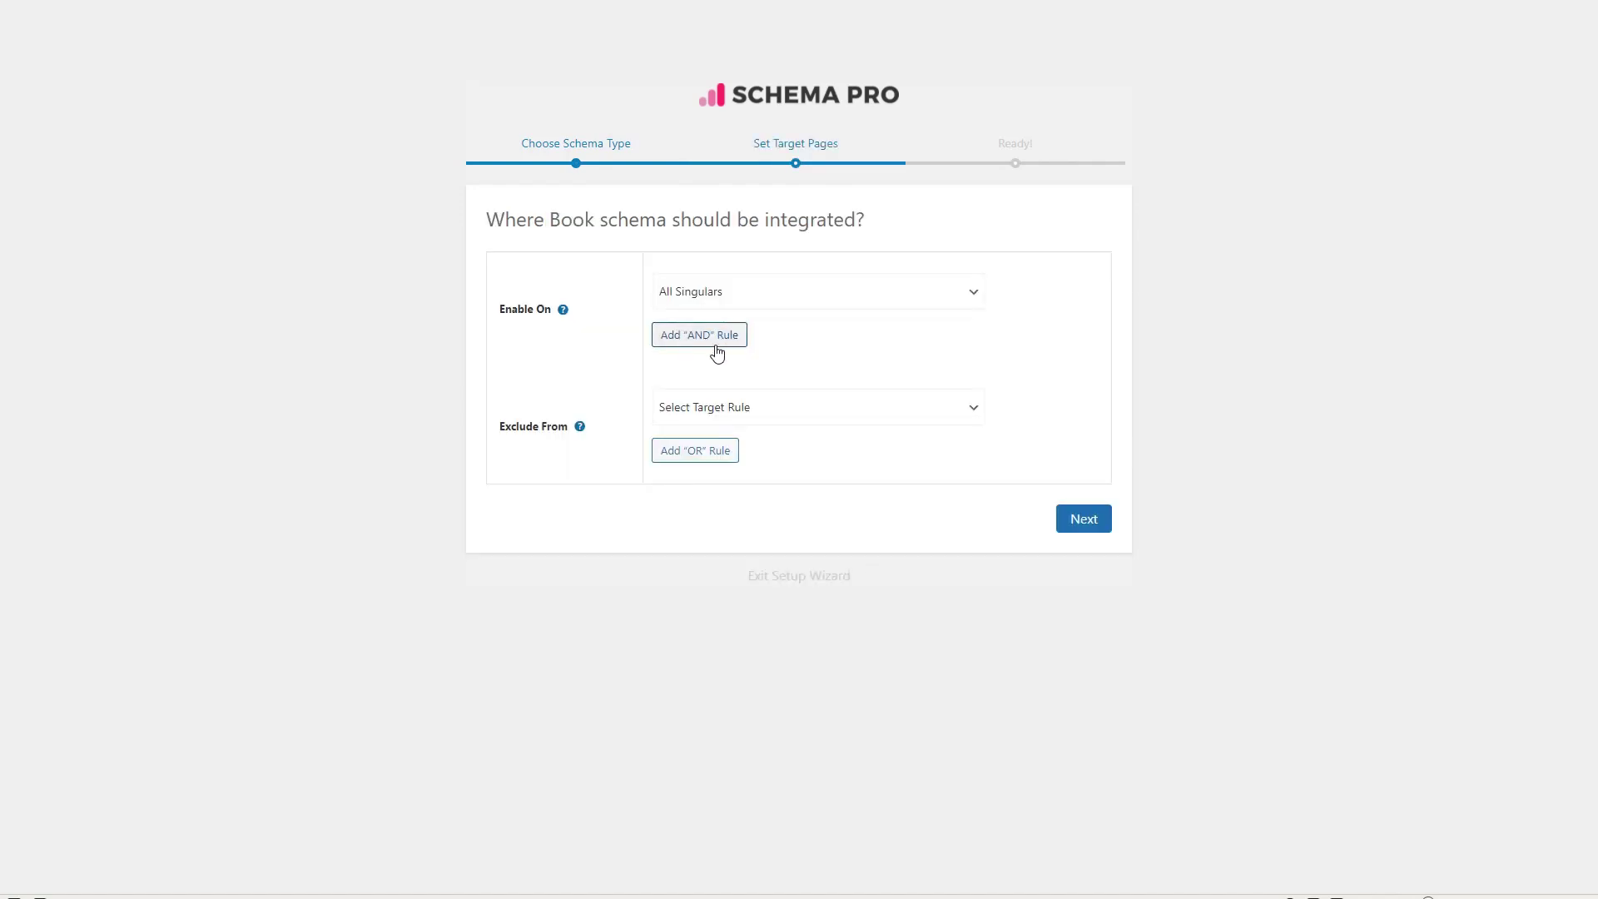
{"action": "left_click", "coordinate": [1081, 523]}
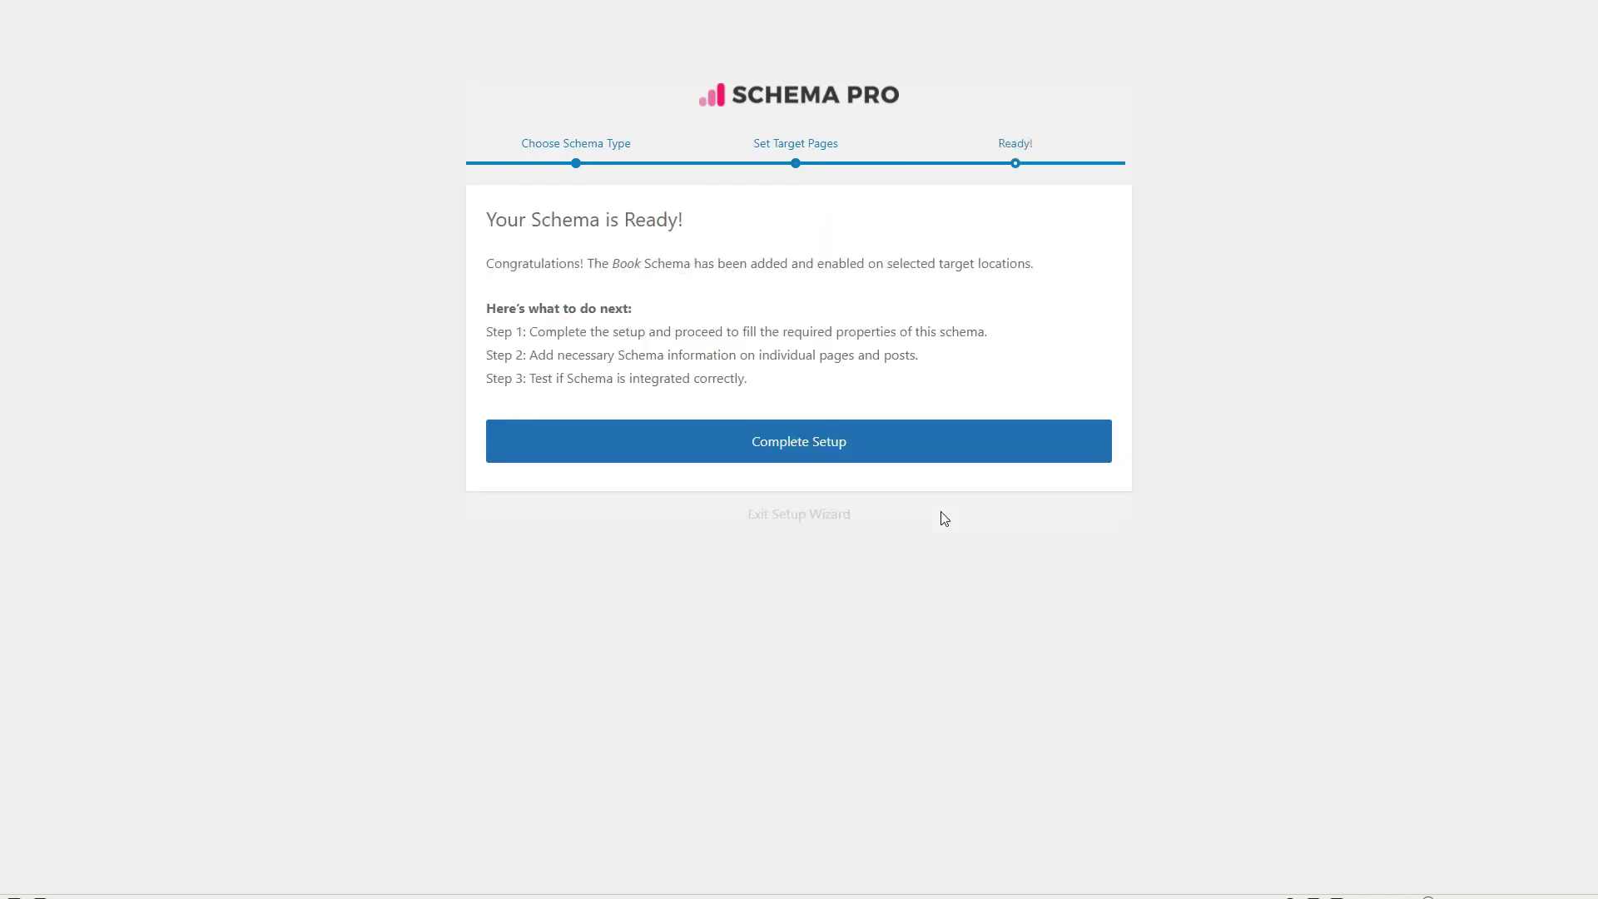
{"action": "left_click", "coordinate": [821, 453]}
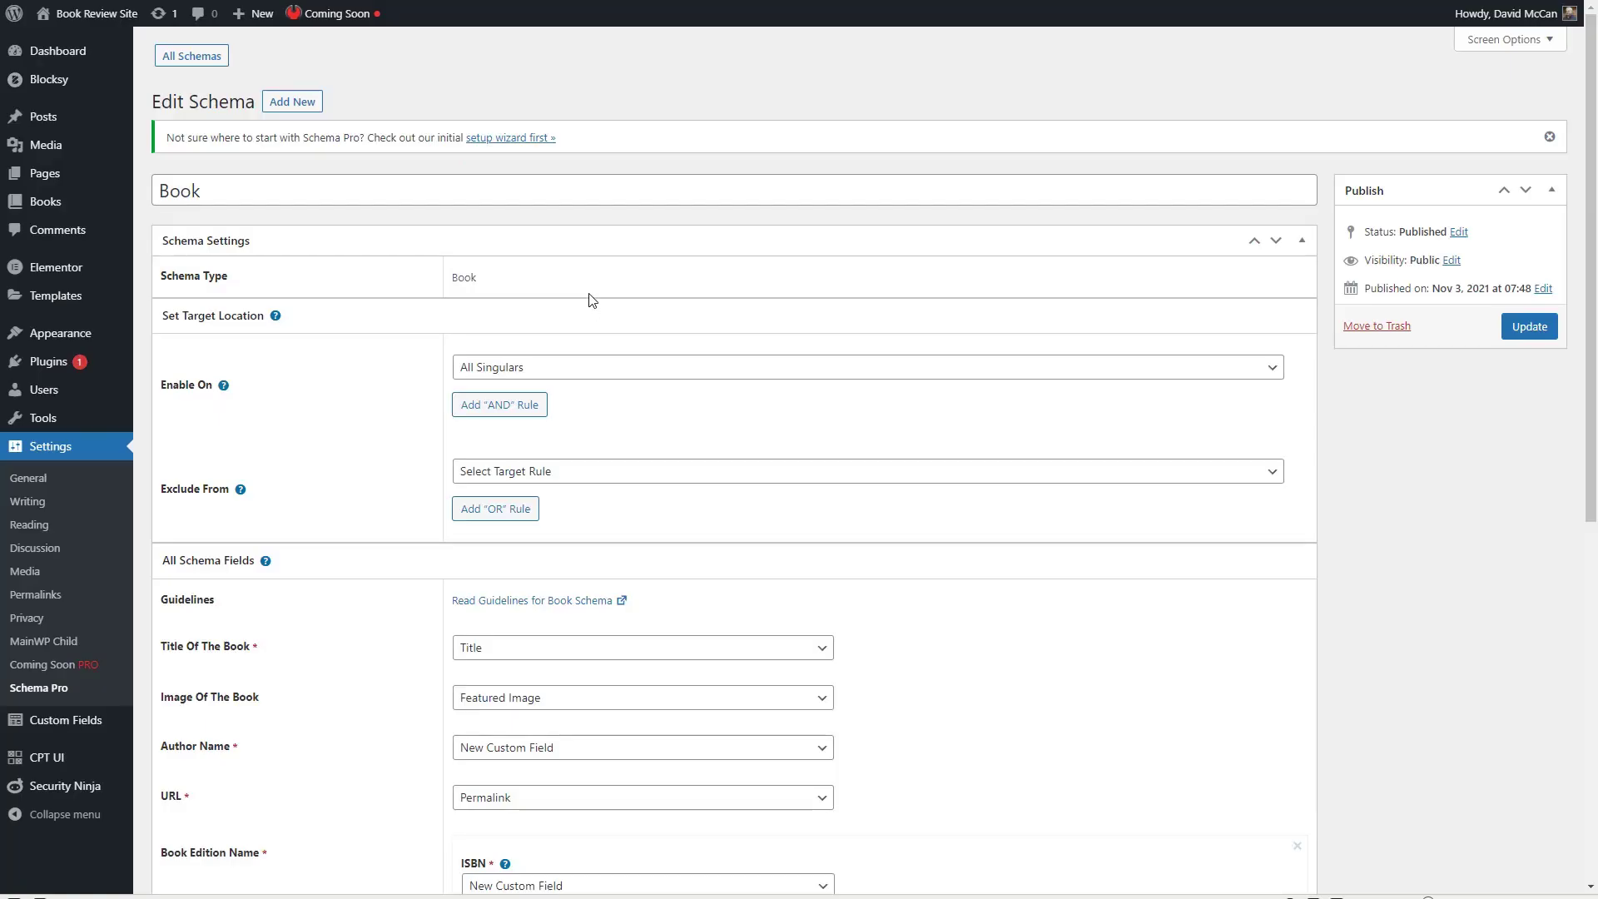
- Review the Book schema's target location and field mappings, and move the schema to the trash
{"action": "scroll", "coordinate": [591, 300], "scroll_direction": "down", "scroll_amount": 5}
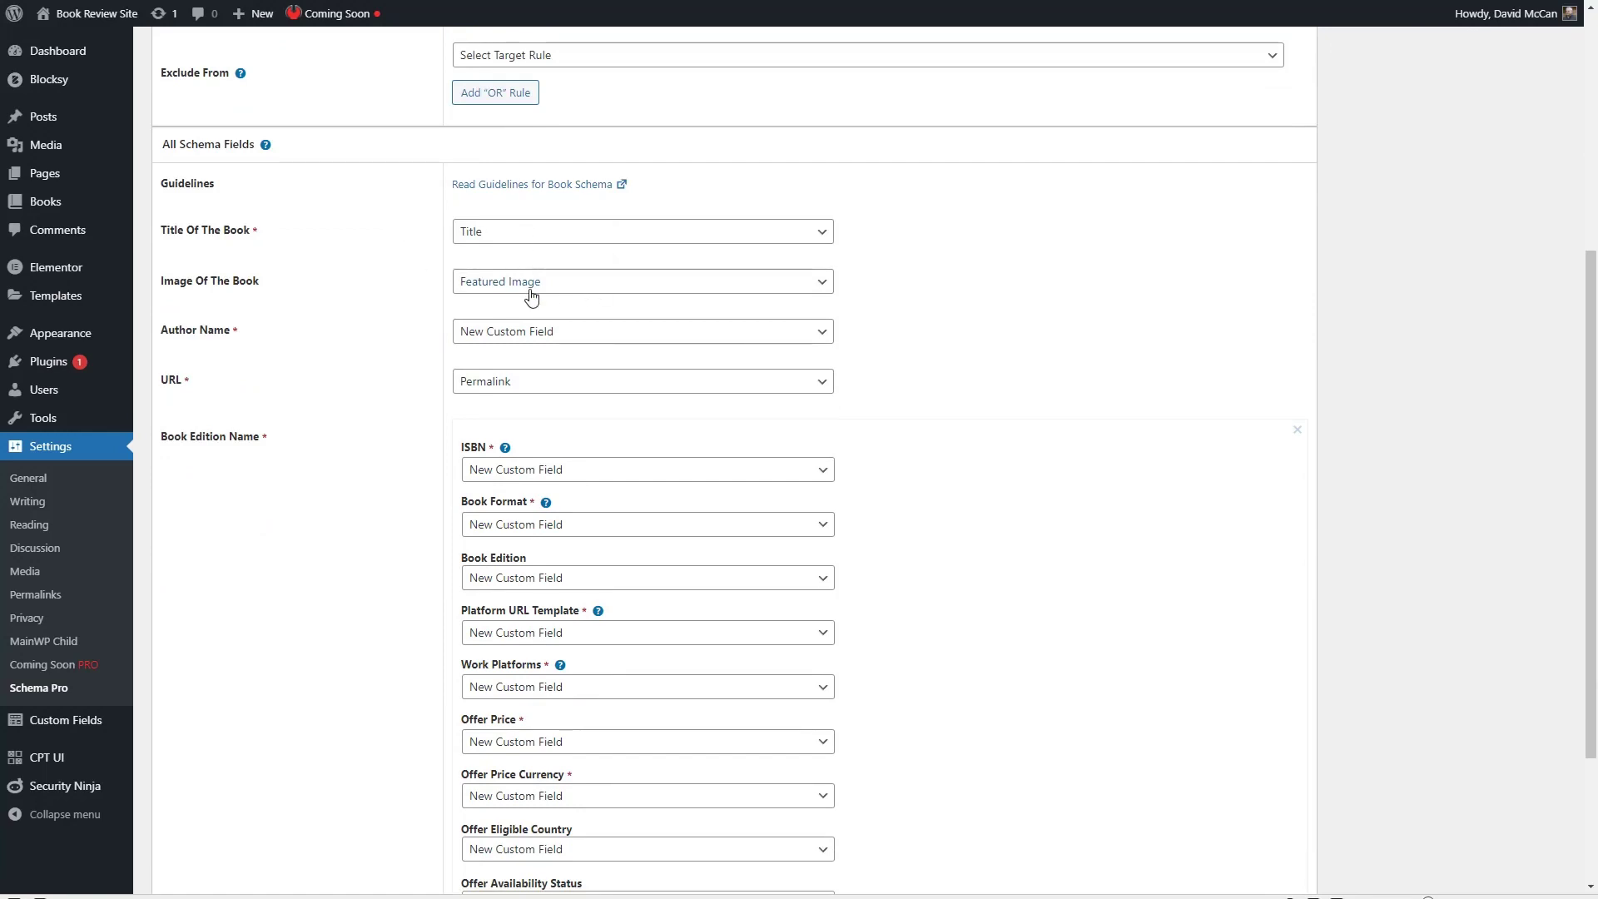
{"action": "scroll", "coordinate": [631, 406], "scroll_direction": "down", "scroll_amount": 2}
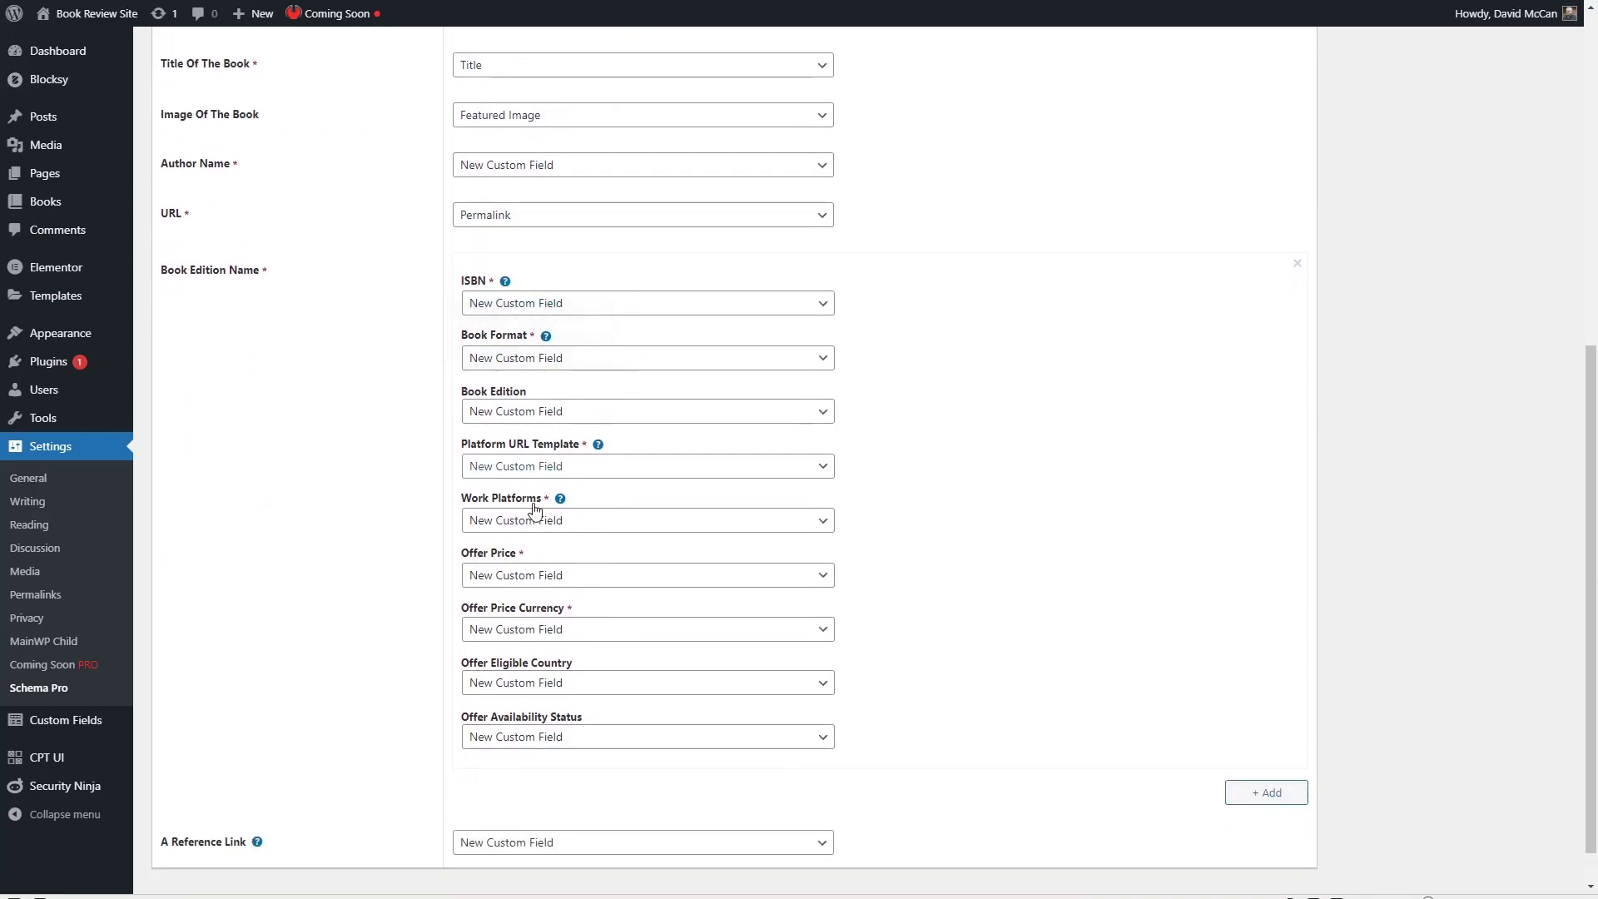
{"action": "scroll", "coordinate": [541, 283], "scroll_direction": "down", "scroll_amount": 1}
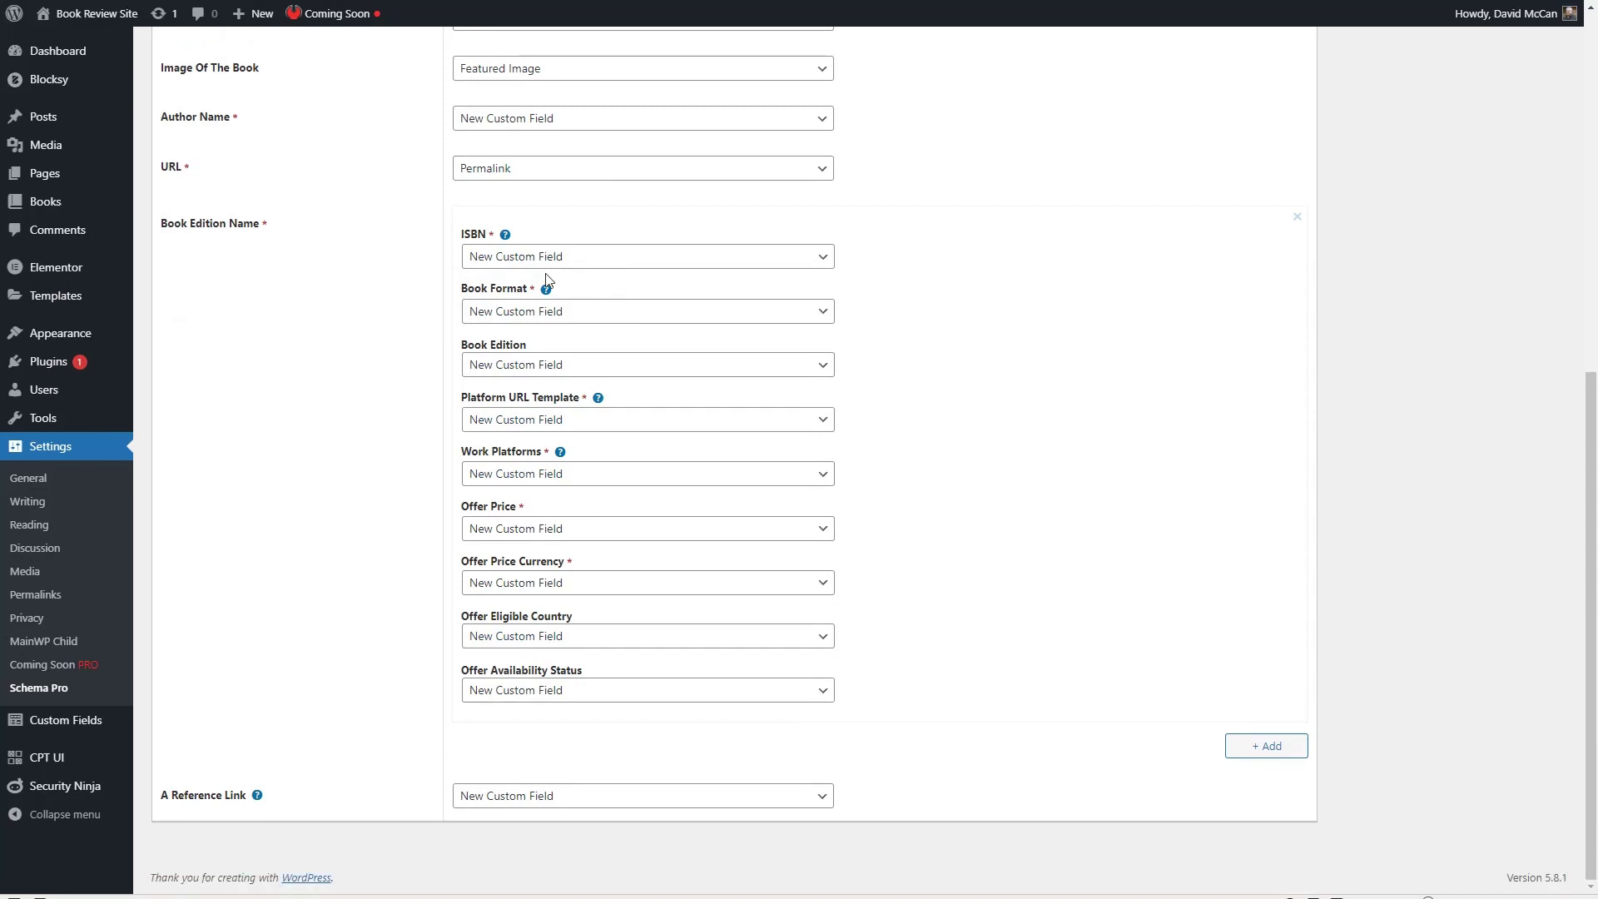
{"action": "scroll", "coordinate": [485, 495], "scroll_direction": "up", "scroll_amount": 6}
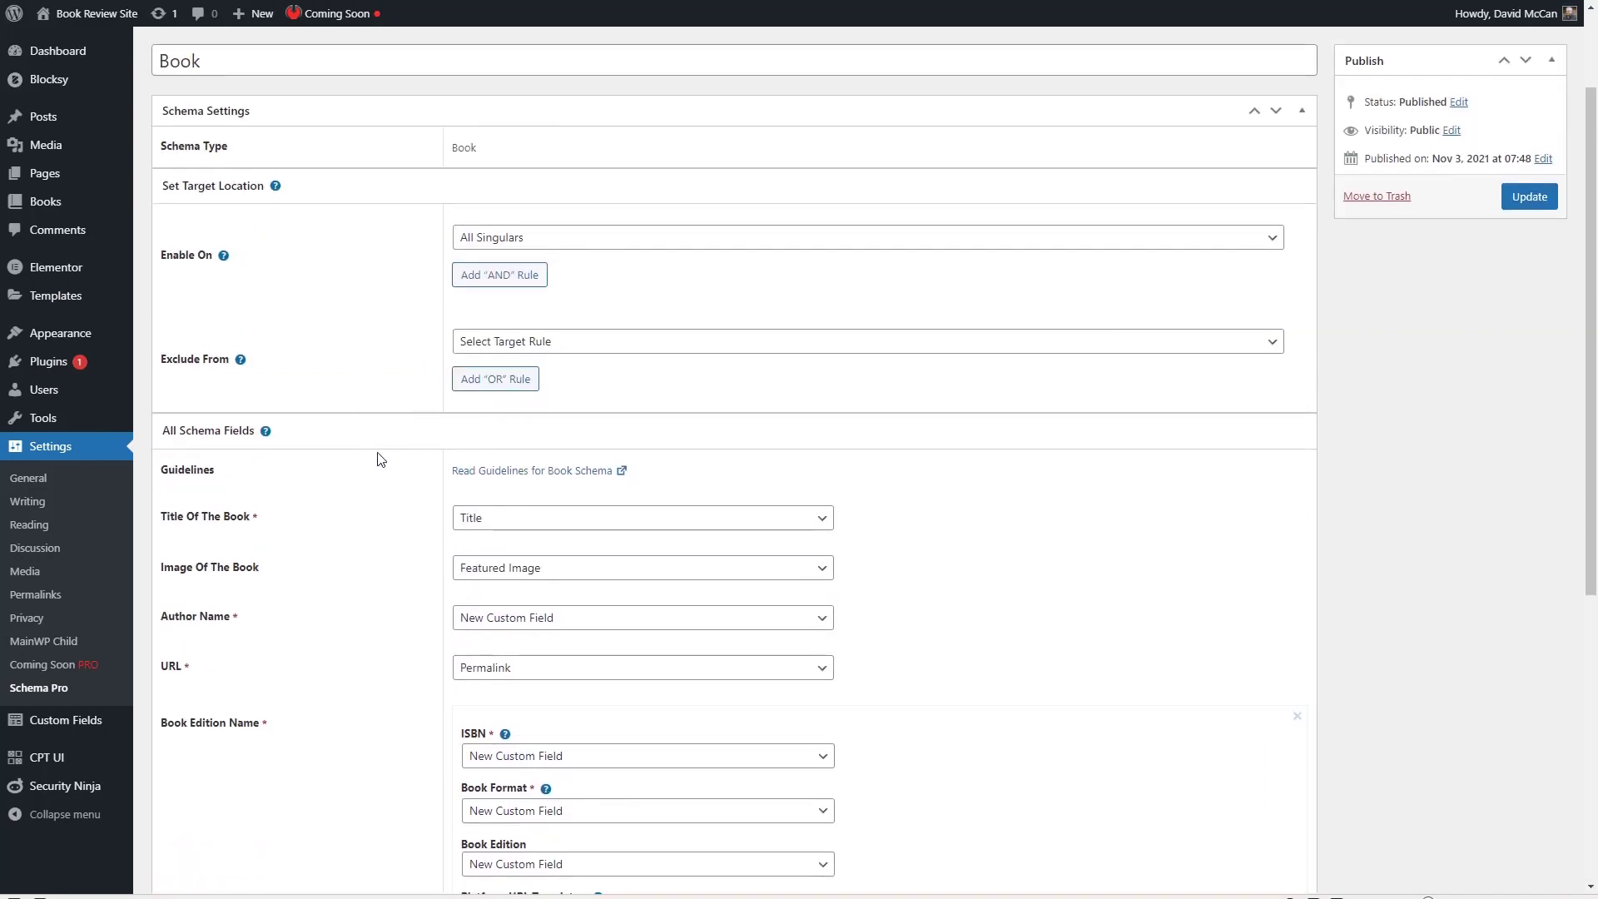
{"action": "scroll", "coordinate": [388, 316], "scroll_direction": "up", "scroll_amount": 1}
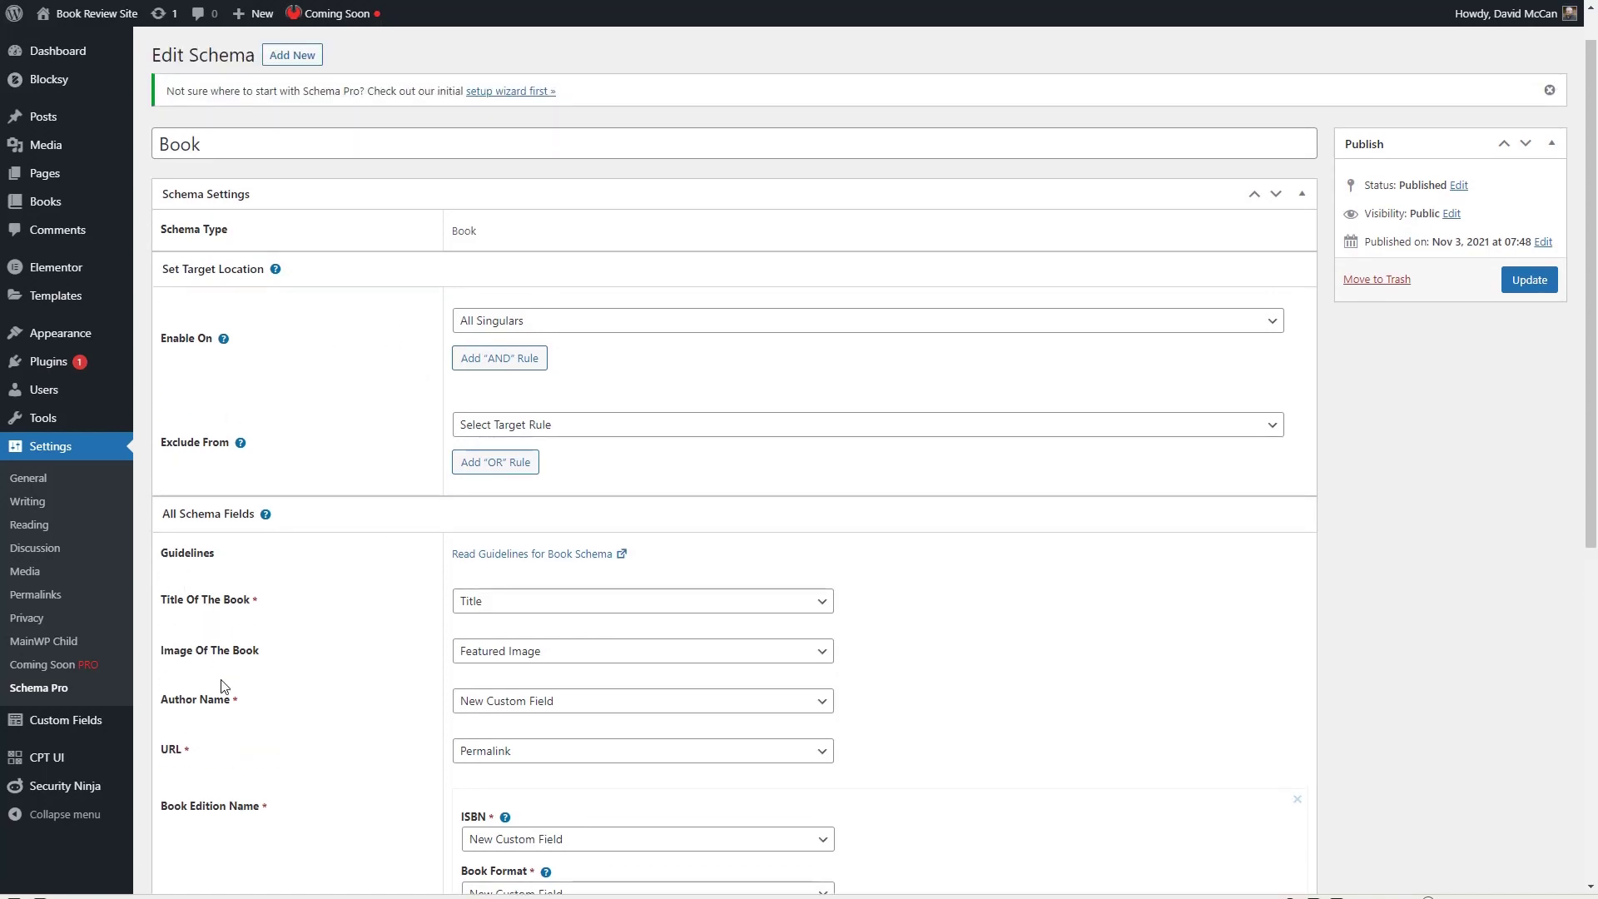
{"action": "left_click", "coordinate": [37, 689]}
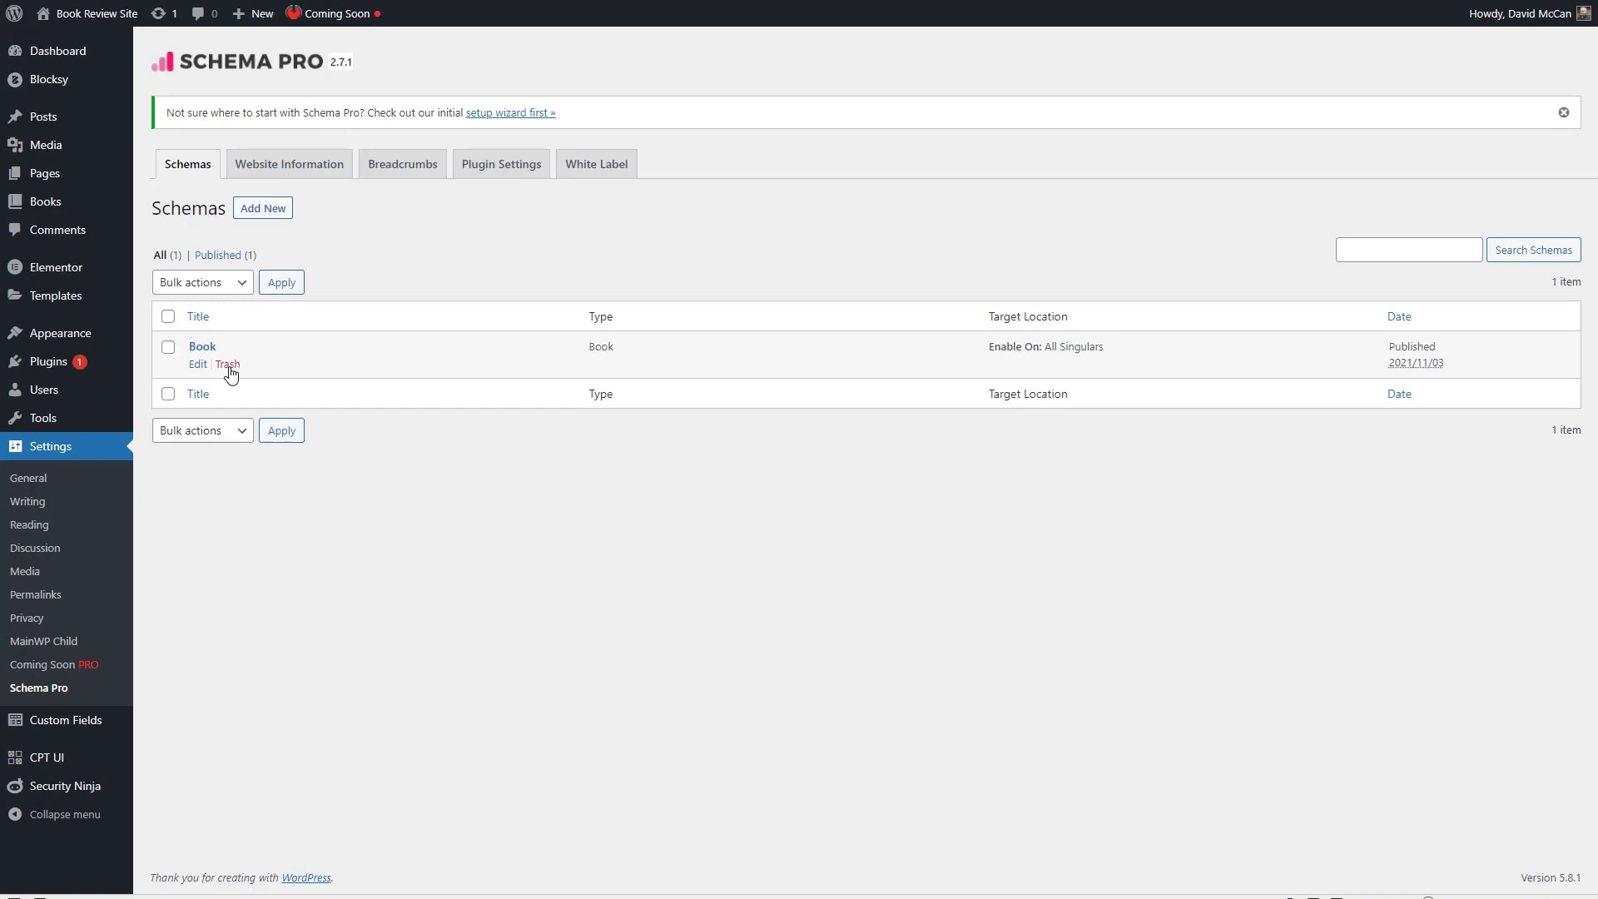
{"action": "left_click", "coordinate": [229, 366]}
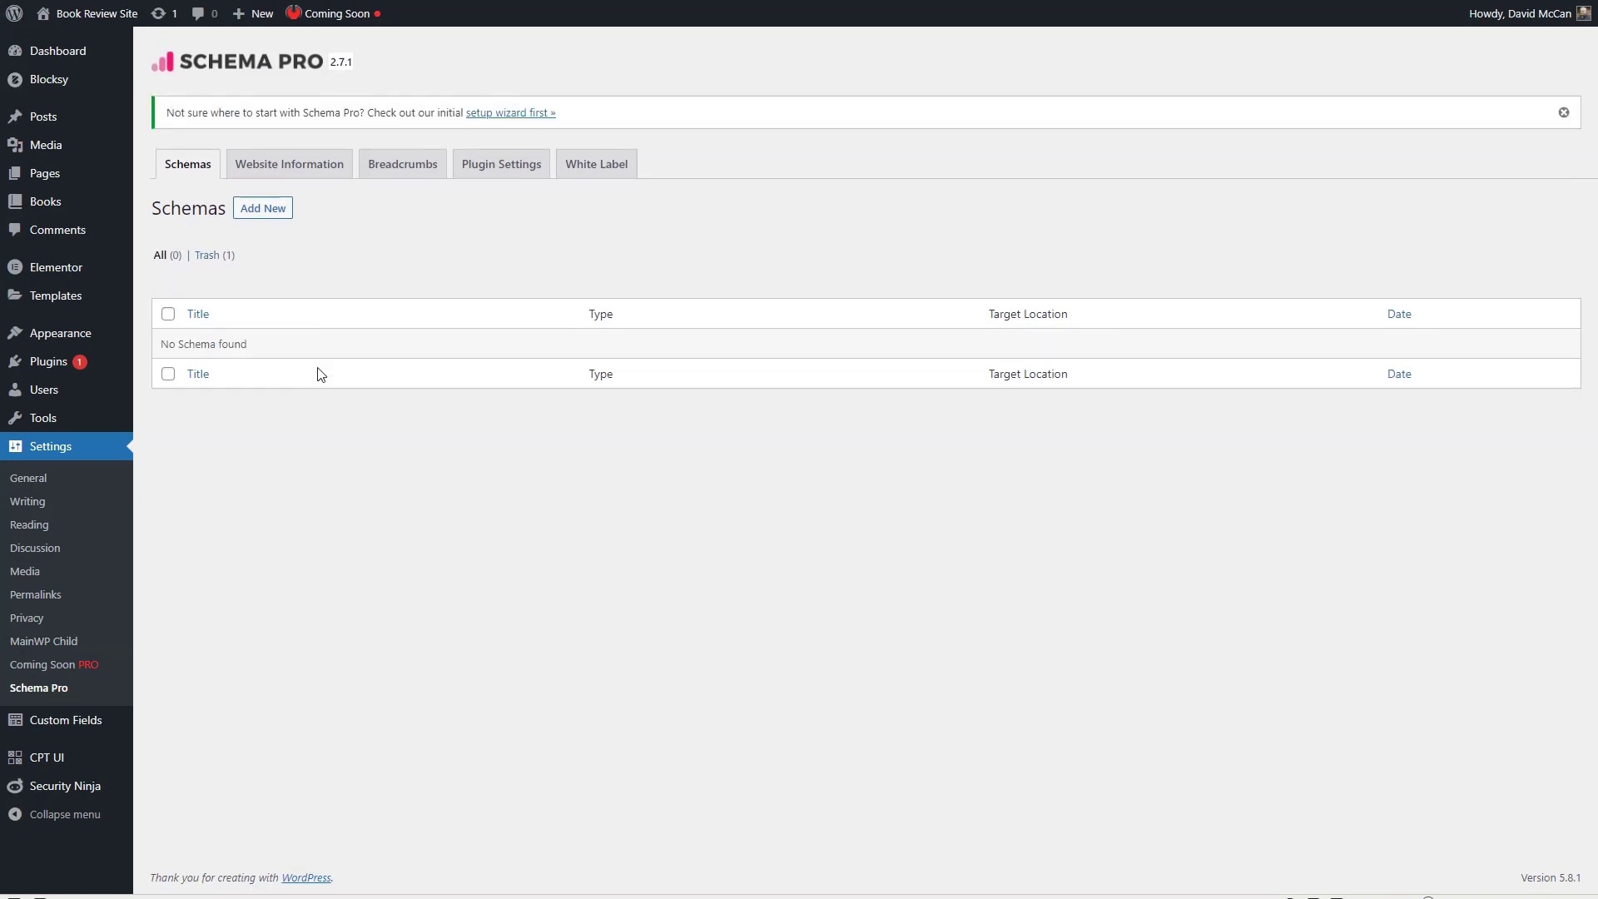
- Add a new Review schema enabled on All Singulars and All Books, and complete its setup
{"action": "left_click", "coordinate": [275, 208]}
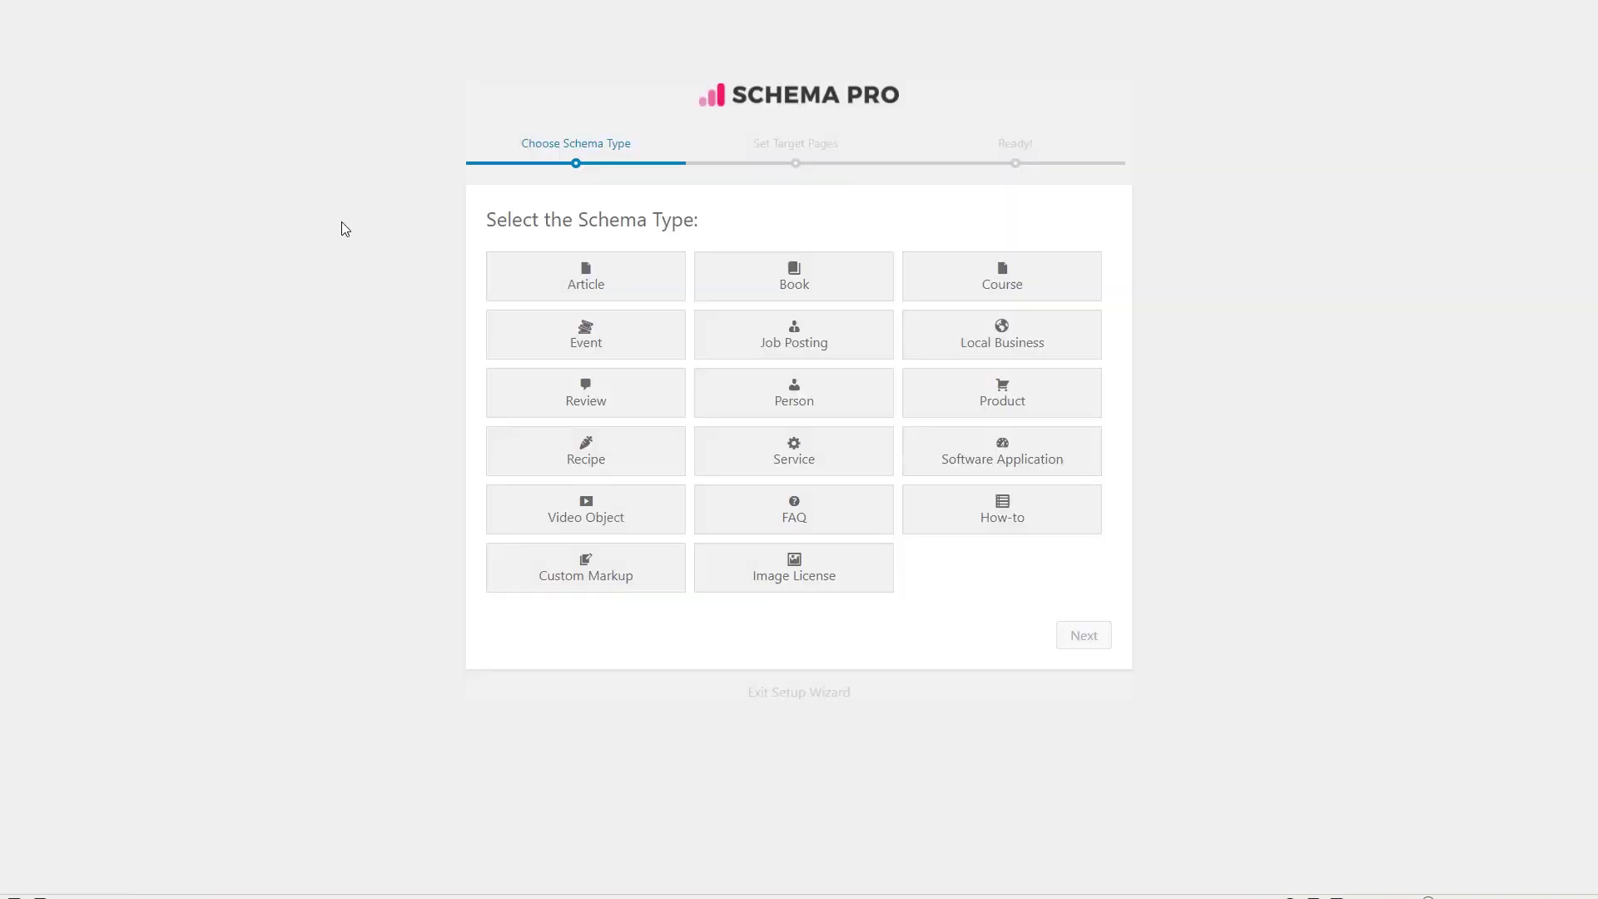
{"action": "left_click", "coordinate": [595, 393]}
{"action": "left_click", "coordinate": [1080, 638]}
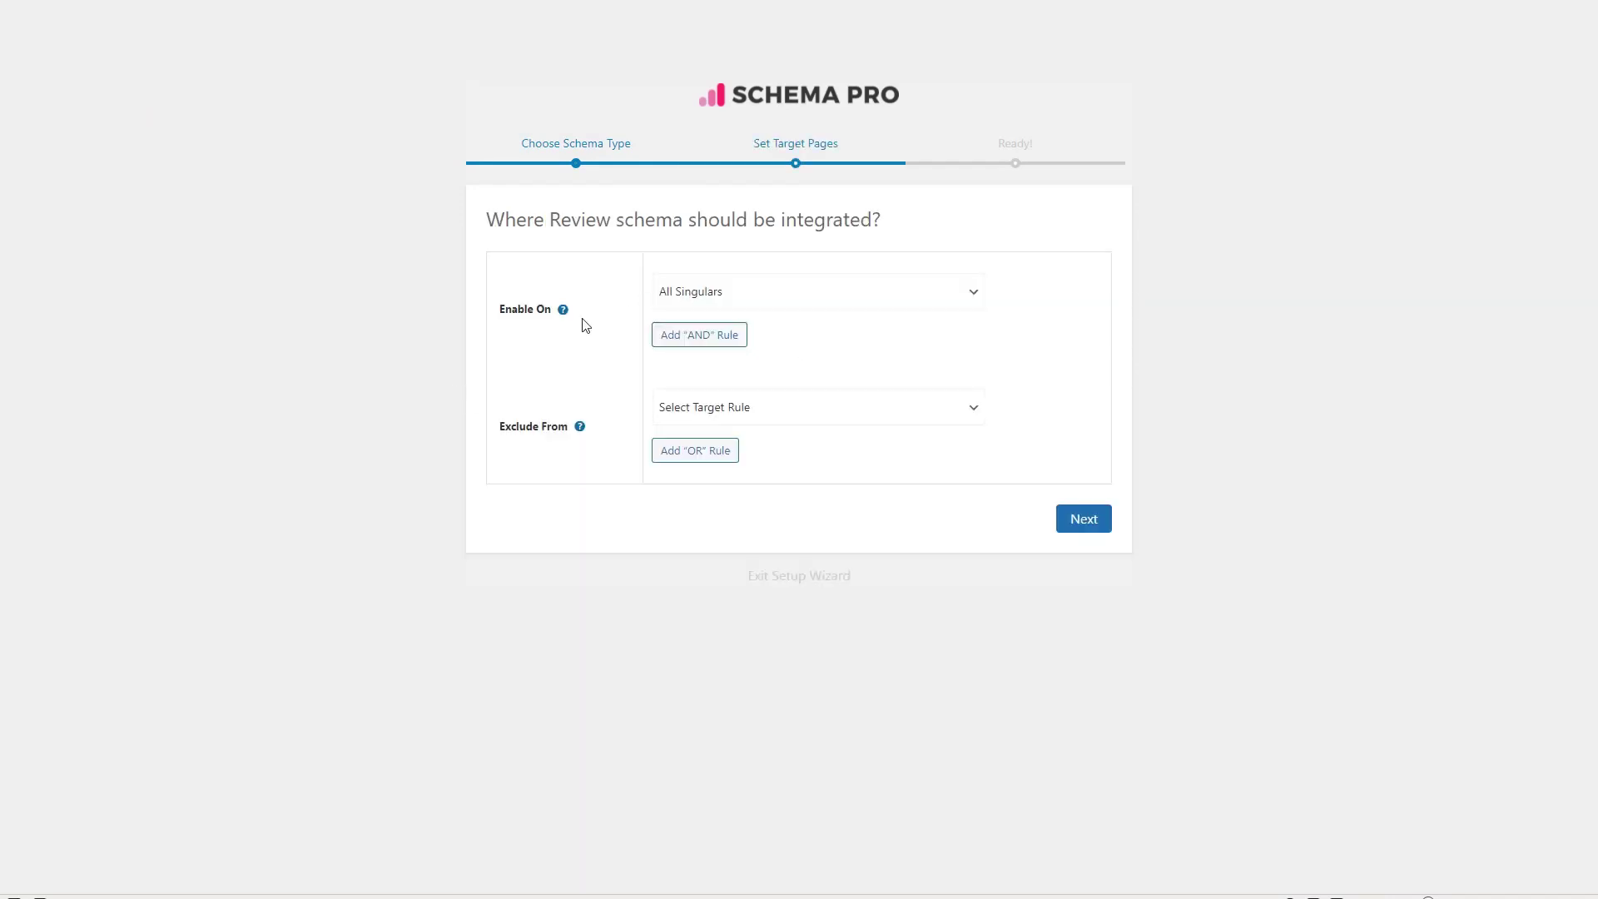
{"action": "left_click", "coordinate": [722, 341]}
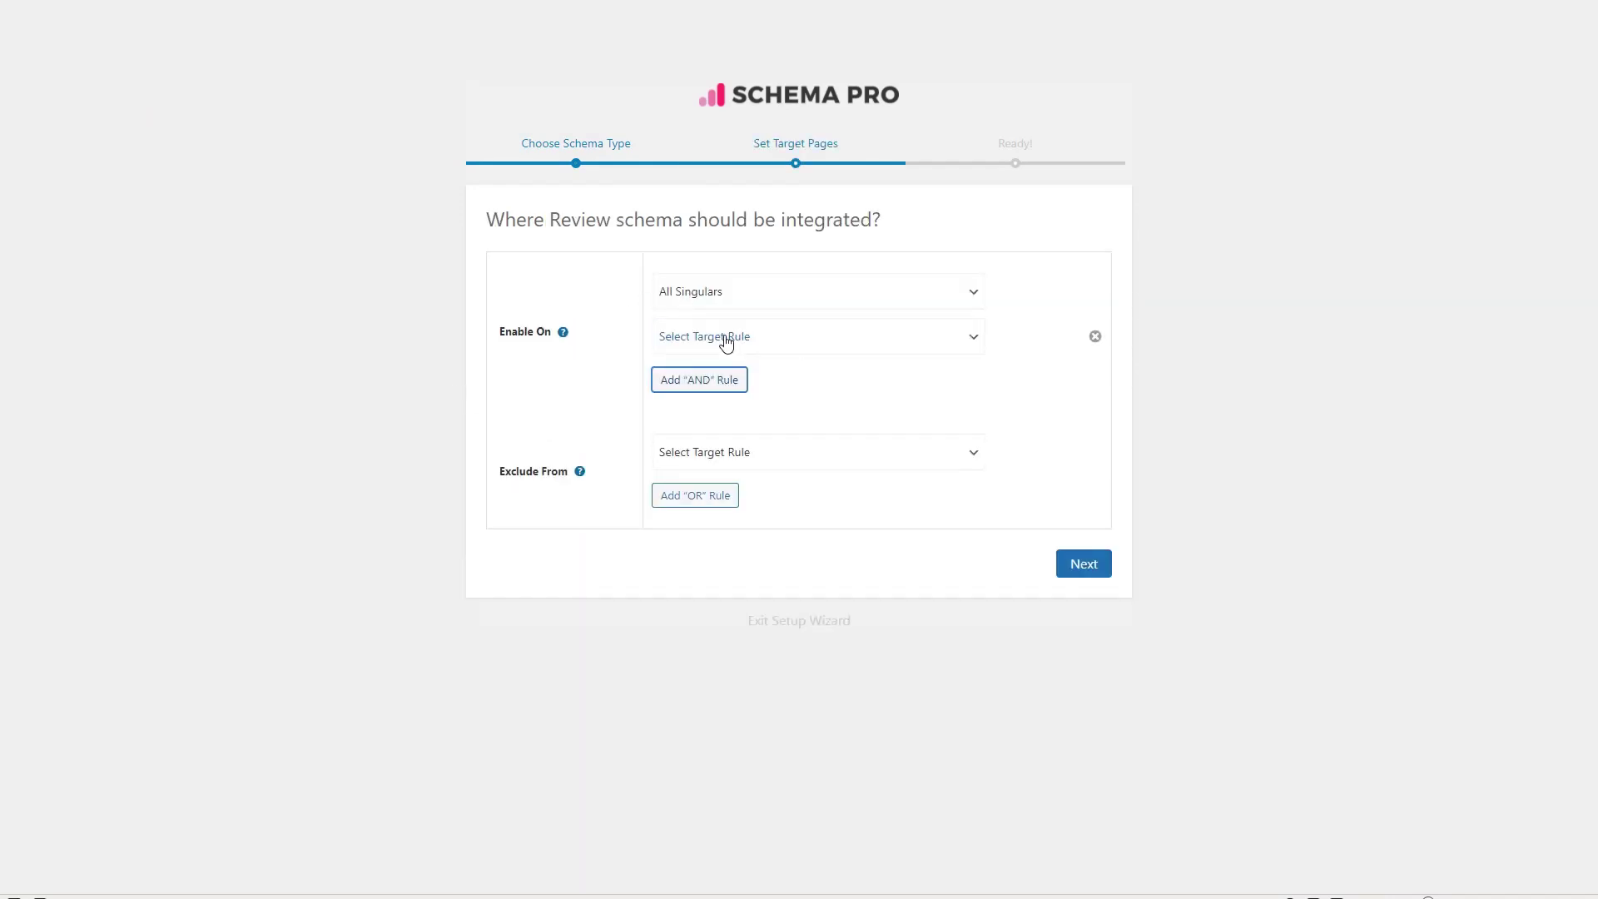
{"action": "left_click", "coordinate": [757, 341]}
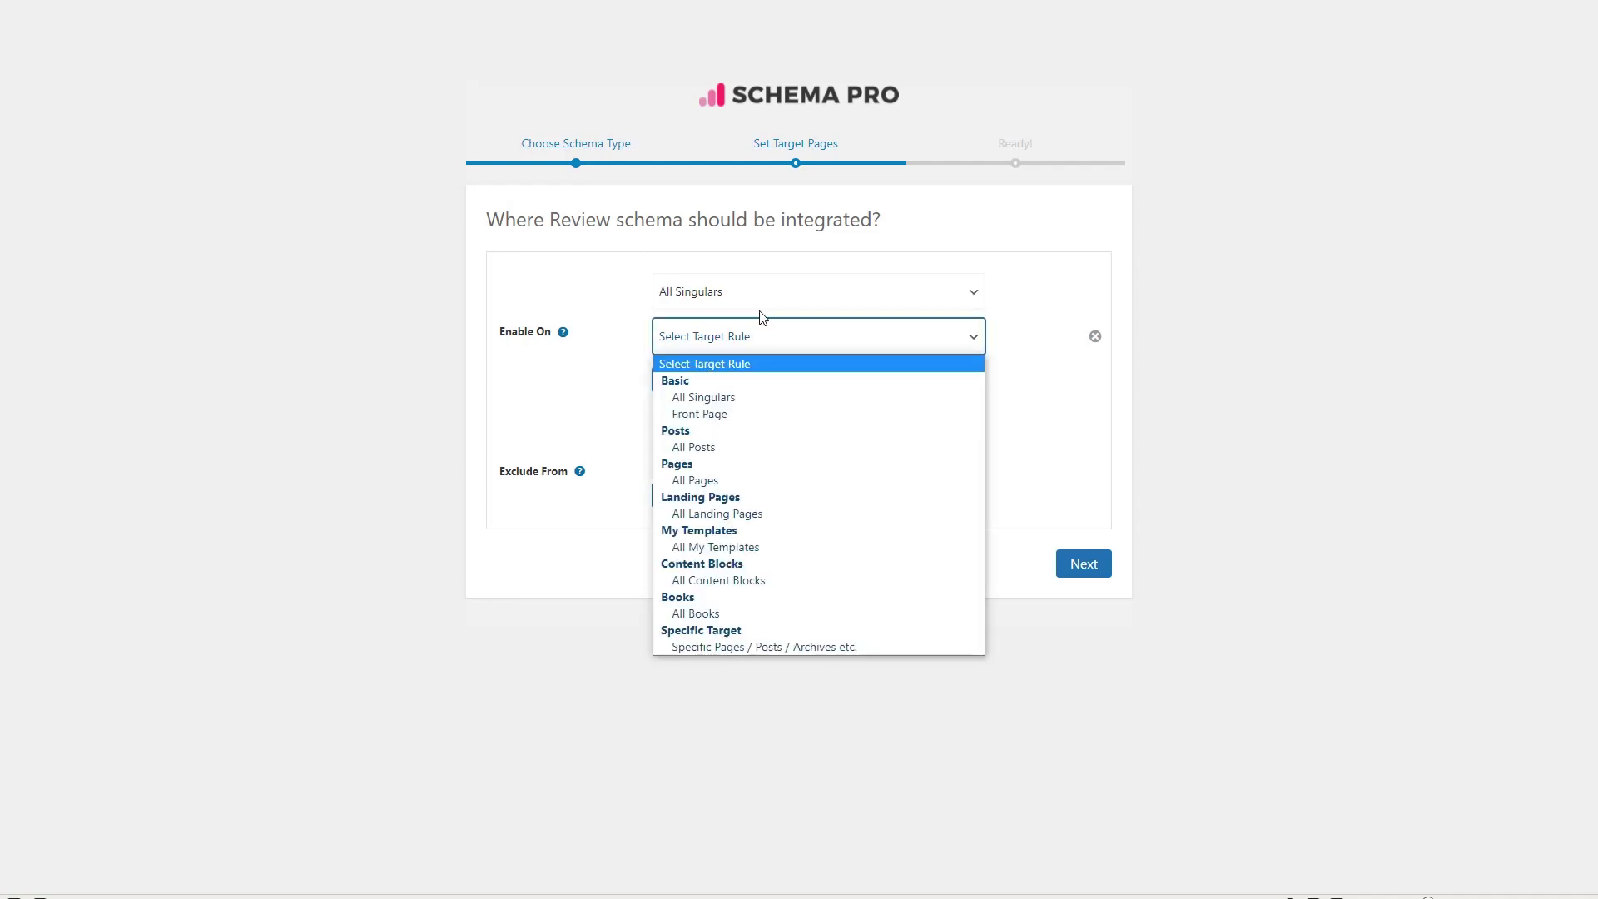
{"action": "left_click", "coordinate": [732, 613]}
{"action": "left_click", "coordinate": [1086, 576]}
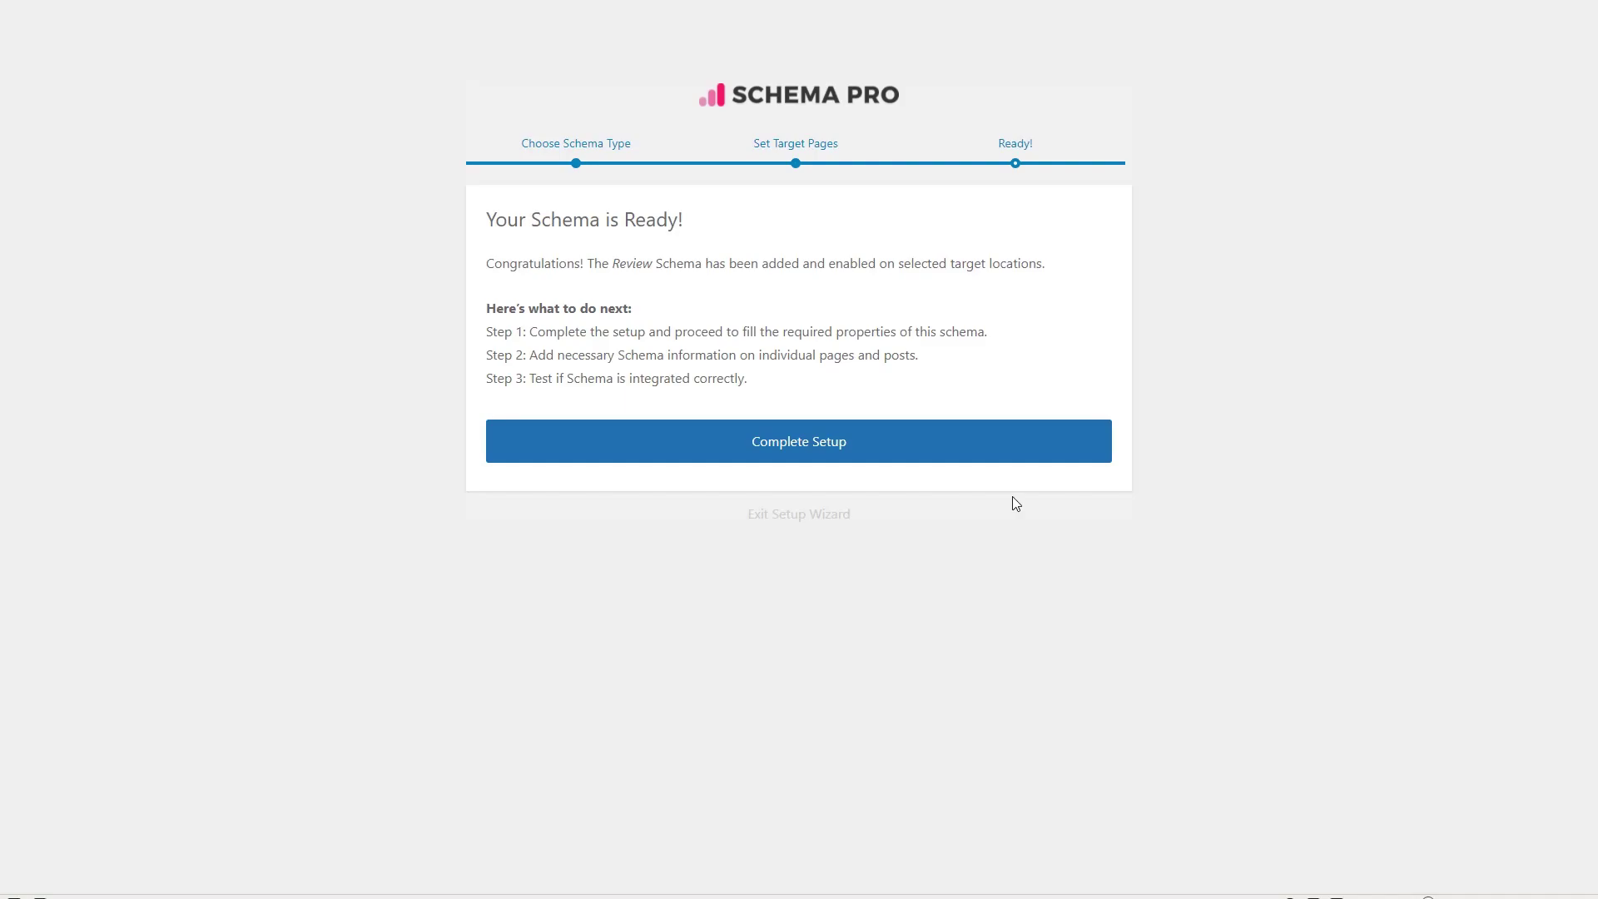
{"action": "left_click", "coordinate": [804, 452]}
- Set the Review Item Type to Book and map Book Name to the Book Title custom field
{"action": "scroll", "coordinate": [360, 420], "scroll_direction": "down", "scroll_amount": 2}
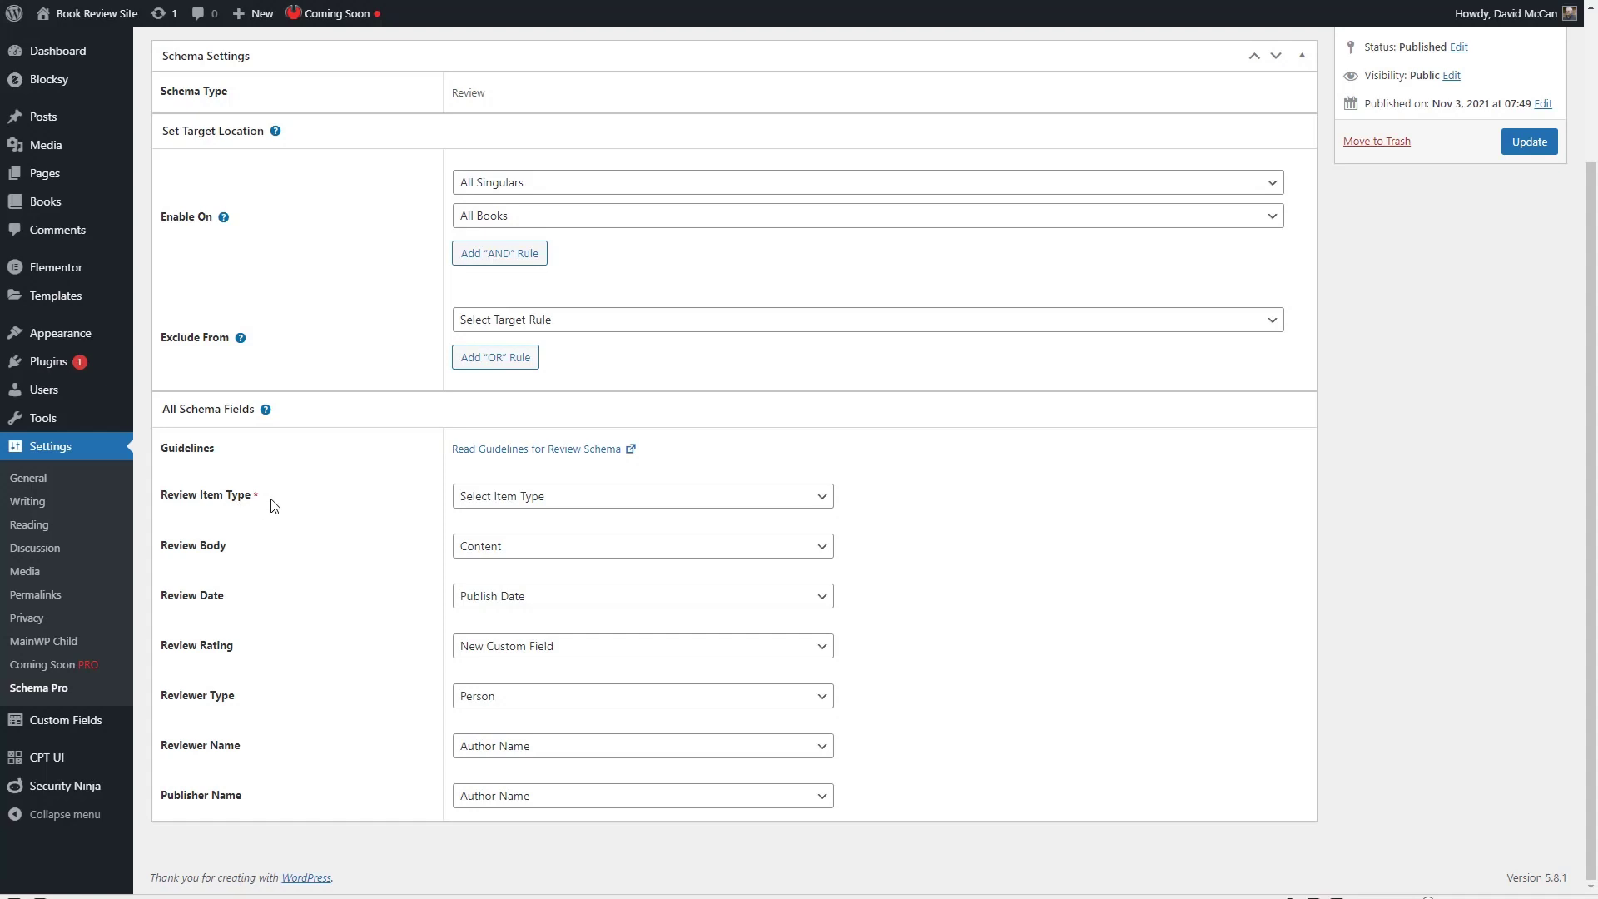
{"action": "left_click", "coordinate": [581, 504]}
{"action": "left_click", "coordinate": [582, 547]}
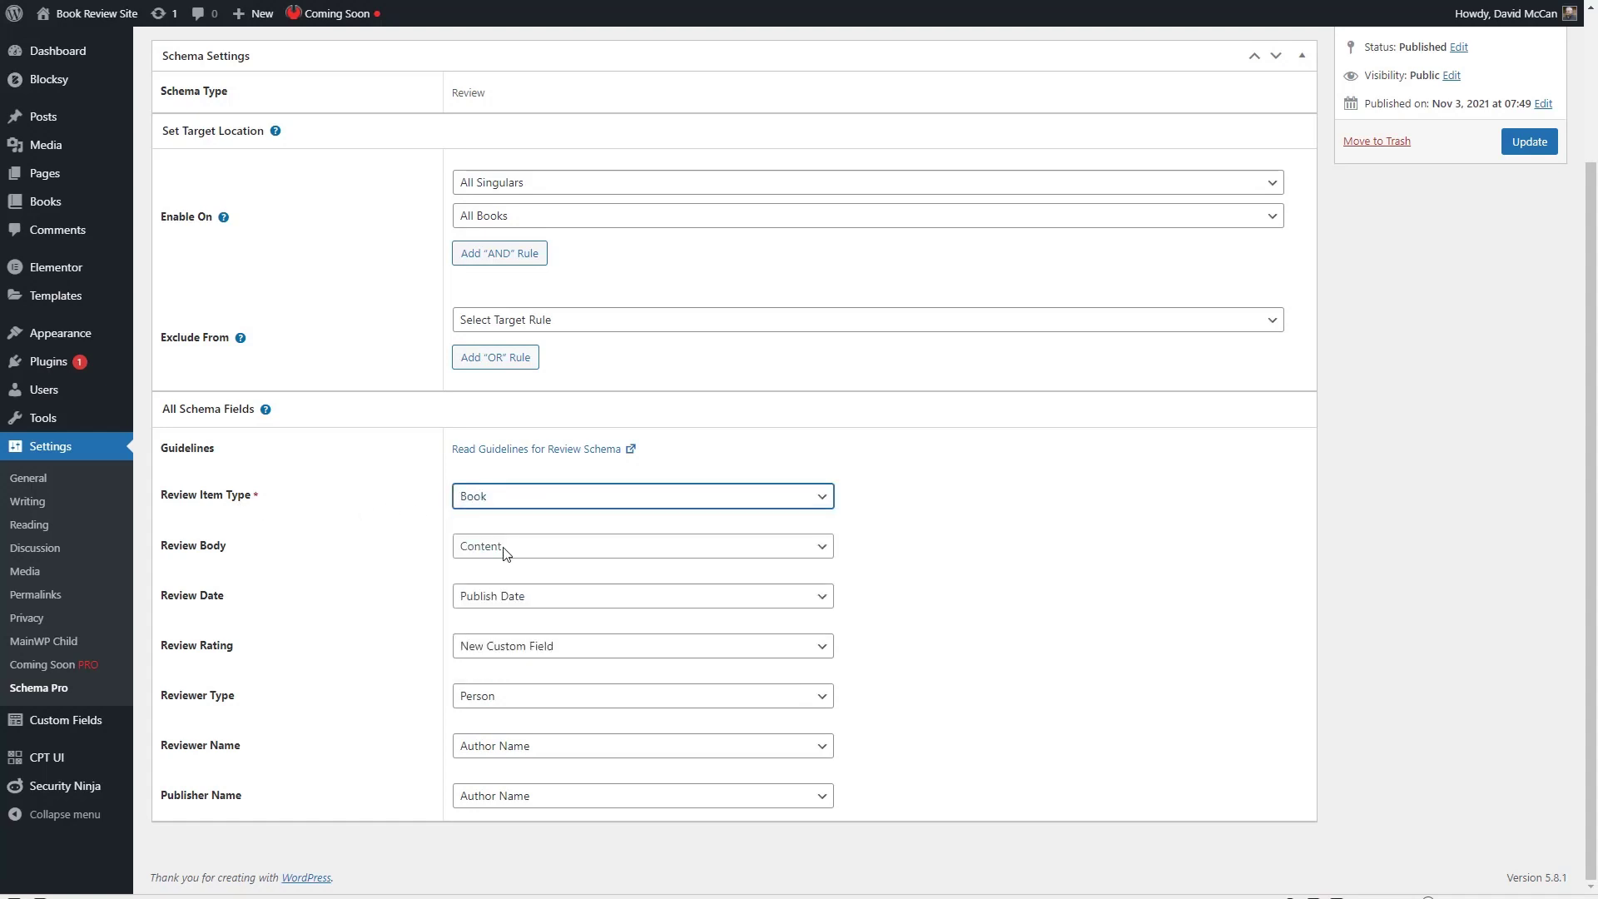
{"action": "scroll", "coordinate": [507, 539], "scroll_direction": "down", "scroll_amount": 3}
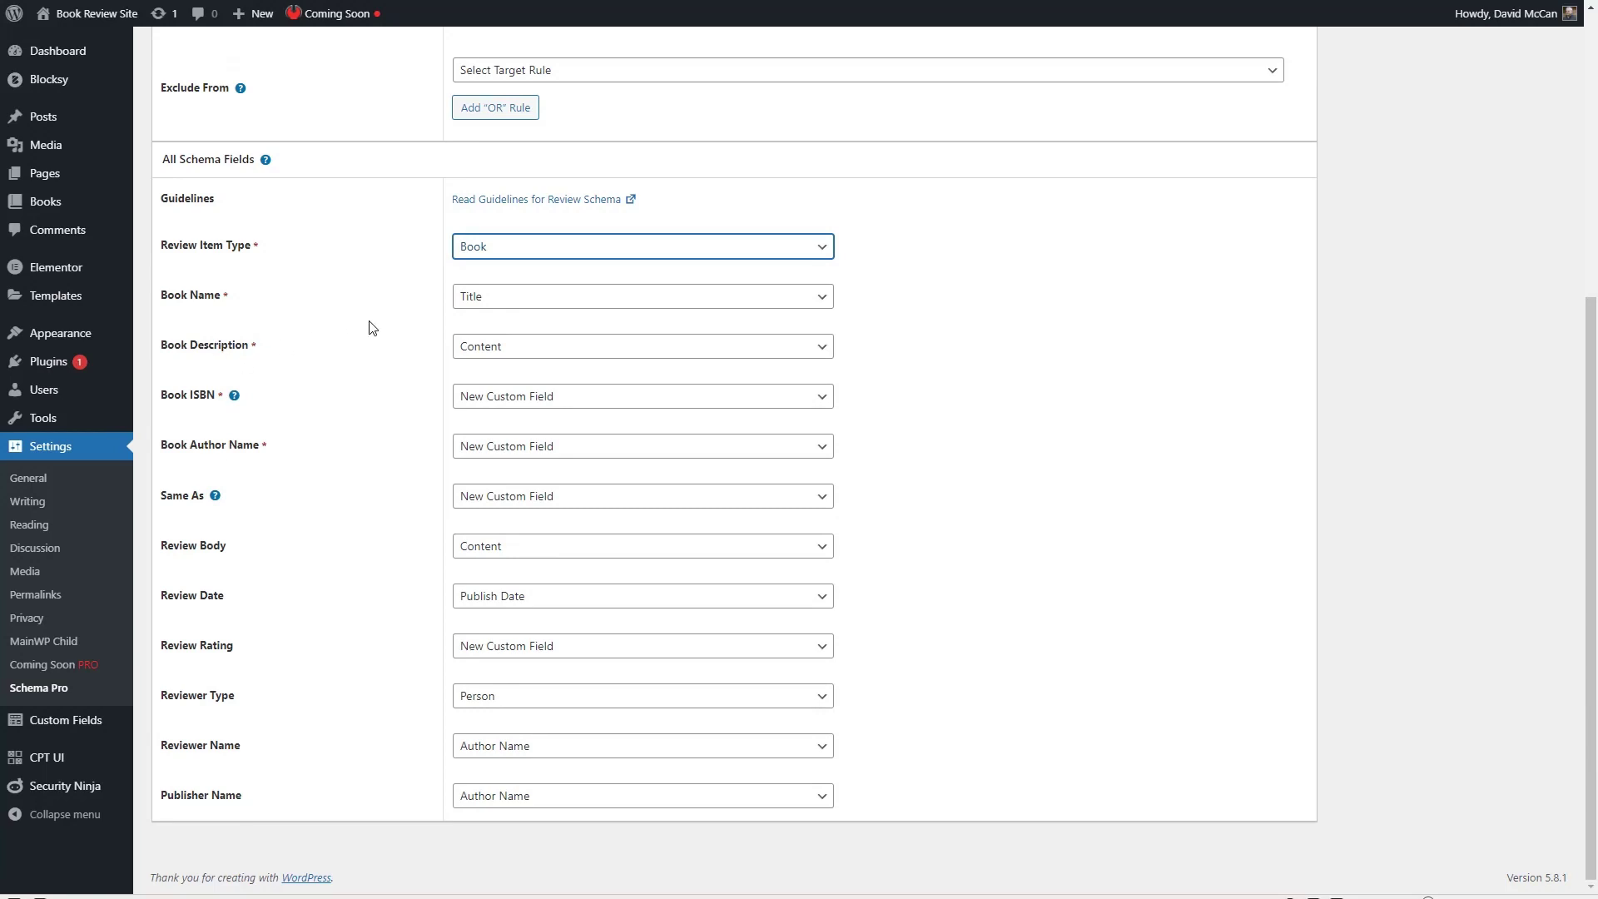
{"action": "left_click", "coordinate": [505, 298]}
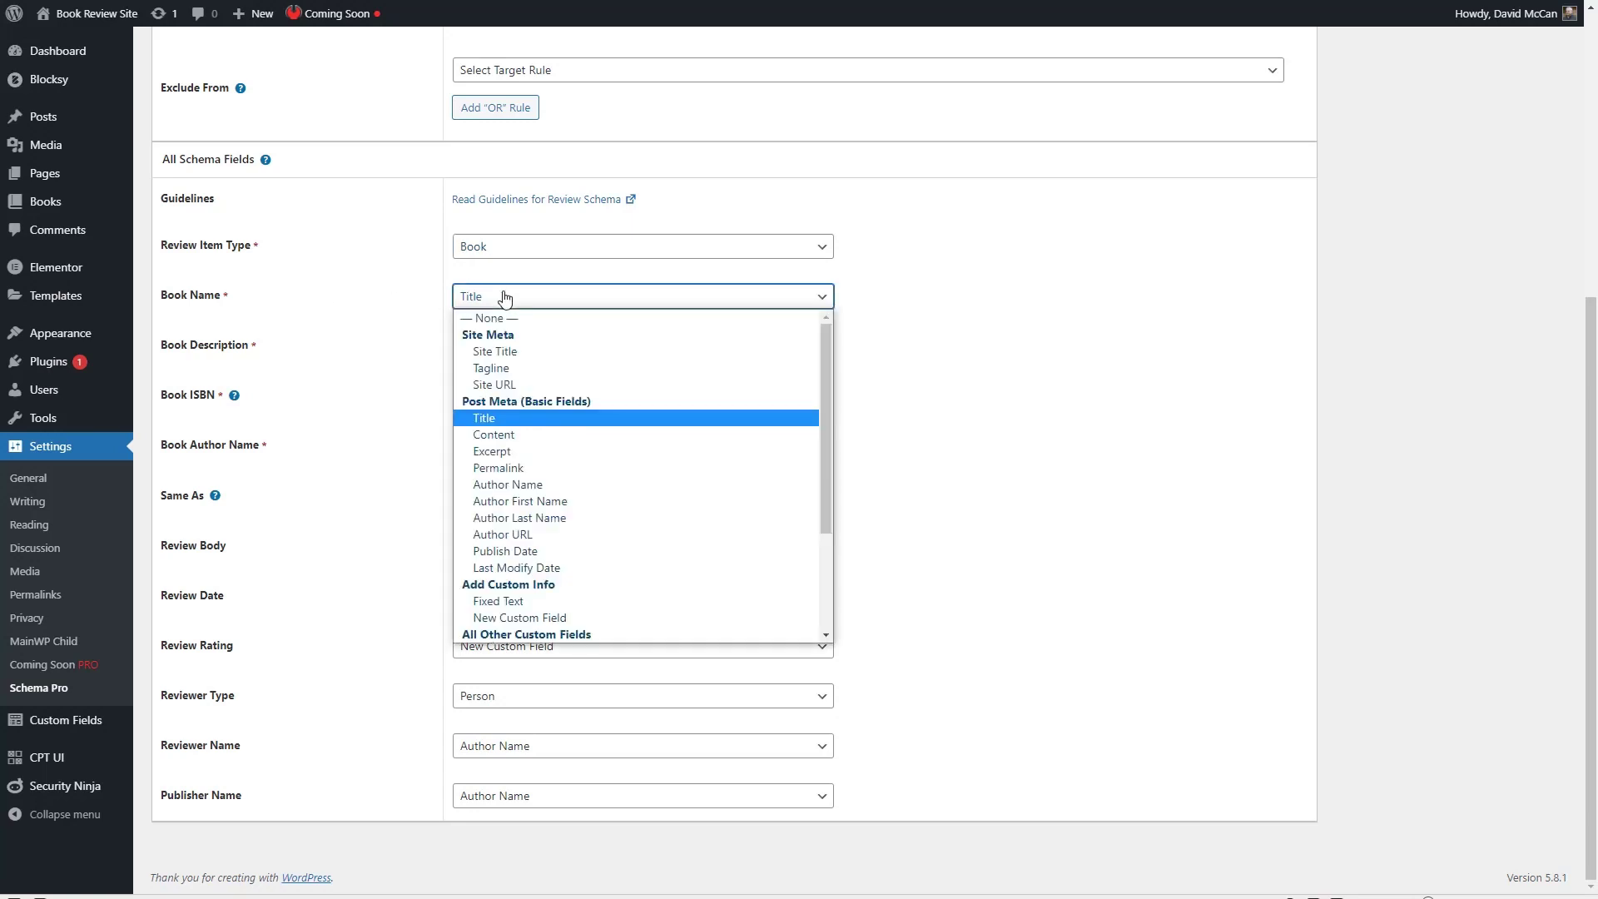
{"action": "scroll", "coordinate": [549, 392], "scroll_direction": "down", "scroll_amount": 3}
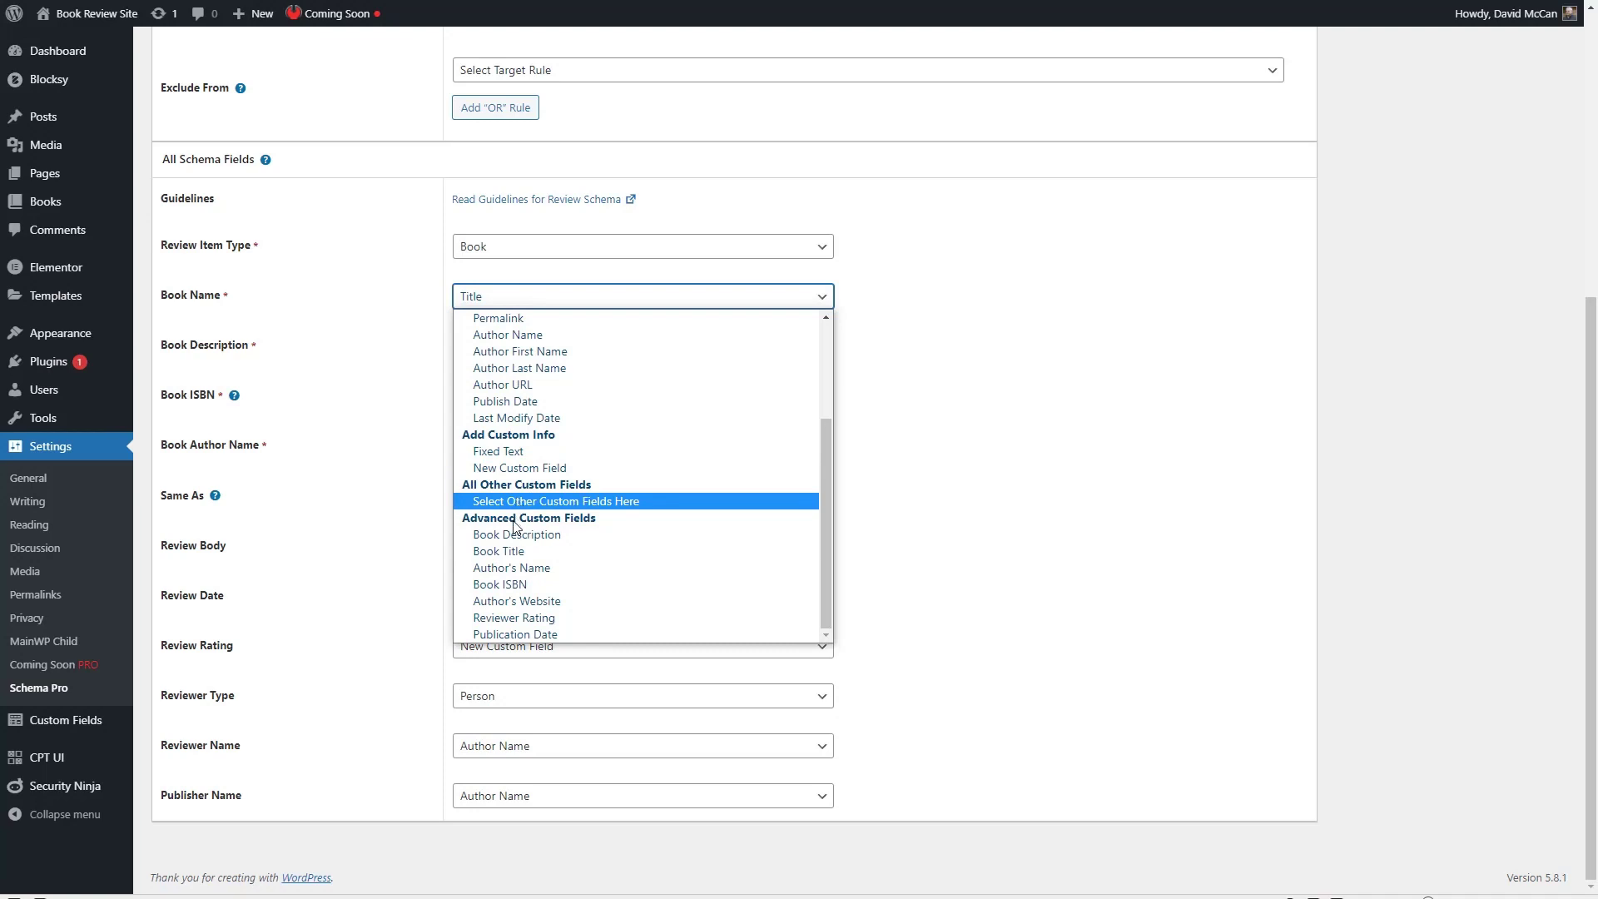
{"action": "left_click", "coordinate": [509, 550]}
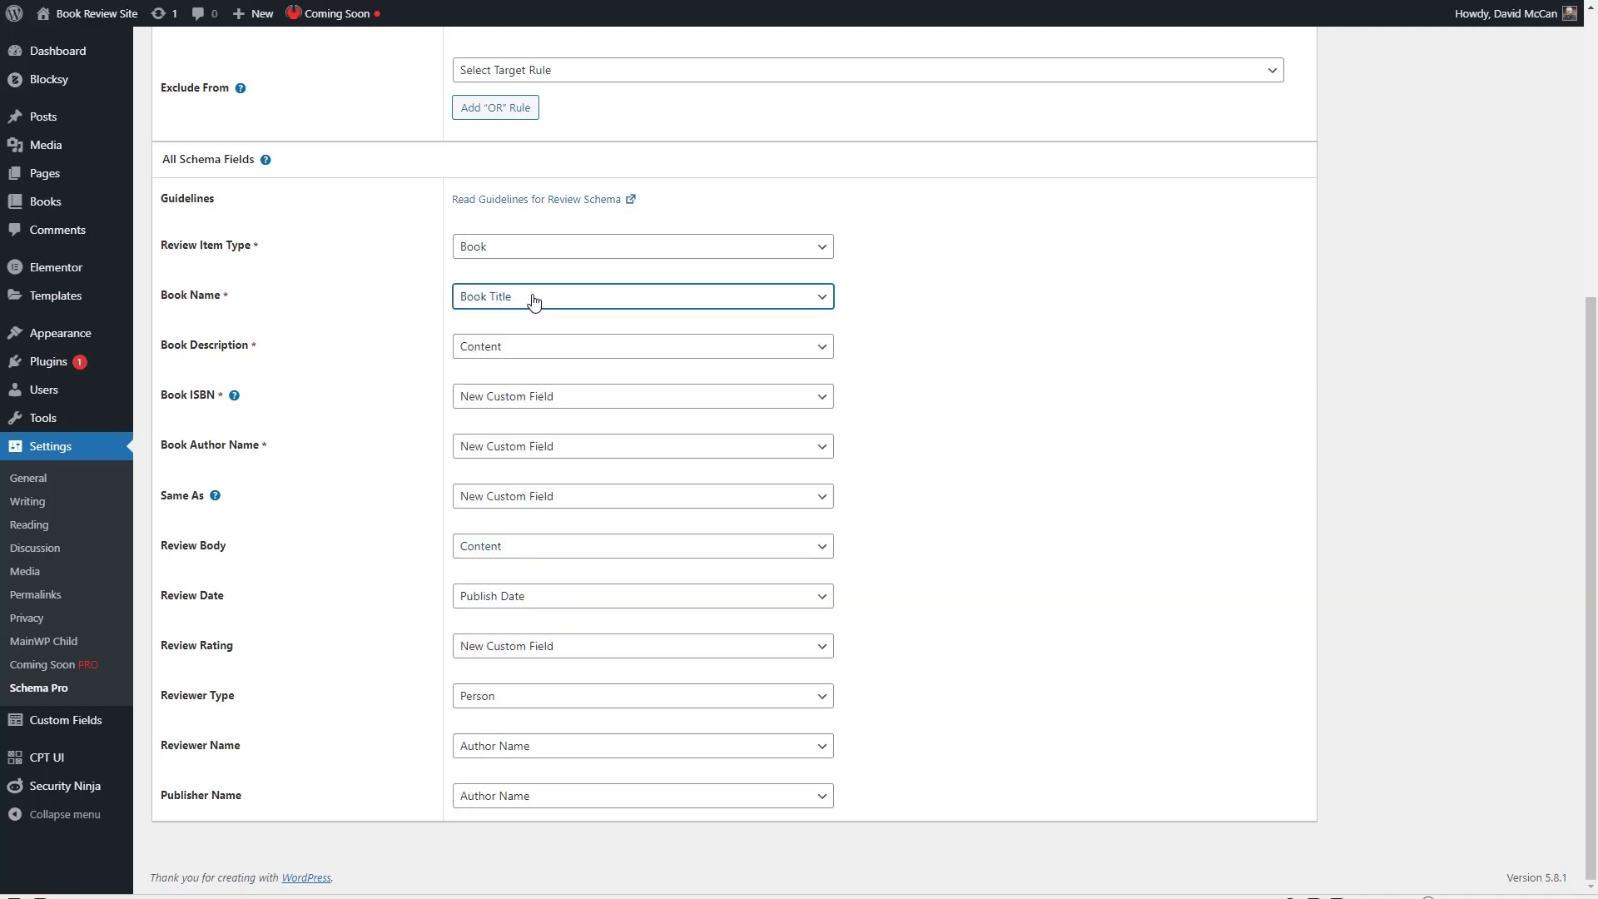
- Map Book Description and Book ISBN to the Advanced Custom Fields of the same names
{"action": "left_click", "coordinate": [530, 348]}
{"action": "scroll", "coordinate": [577, 400], "scroll_direction": "down", "scroll_amount": 2}
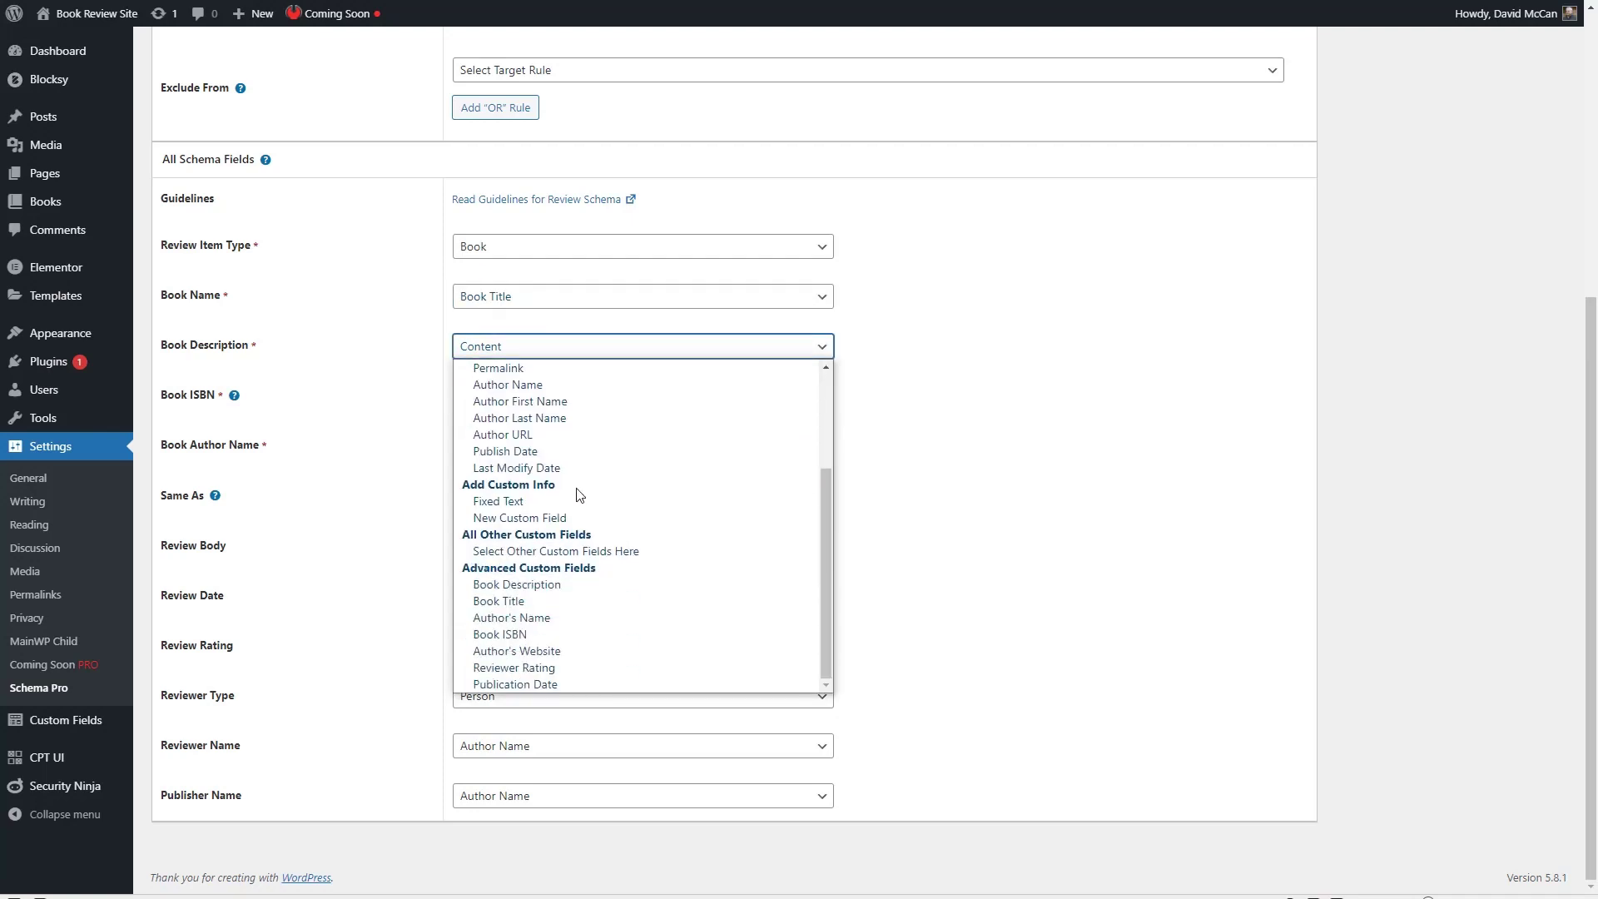
{"action": "left_click", "coordinate": [558, 587]}
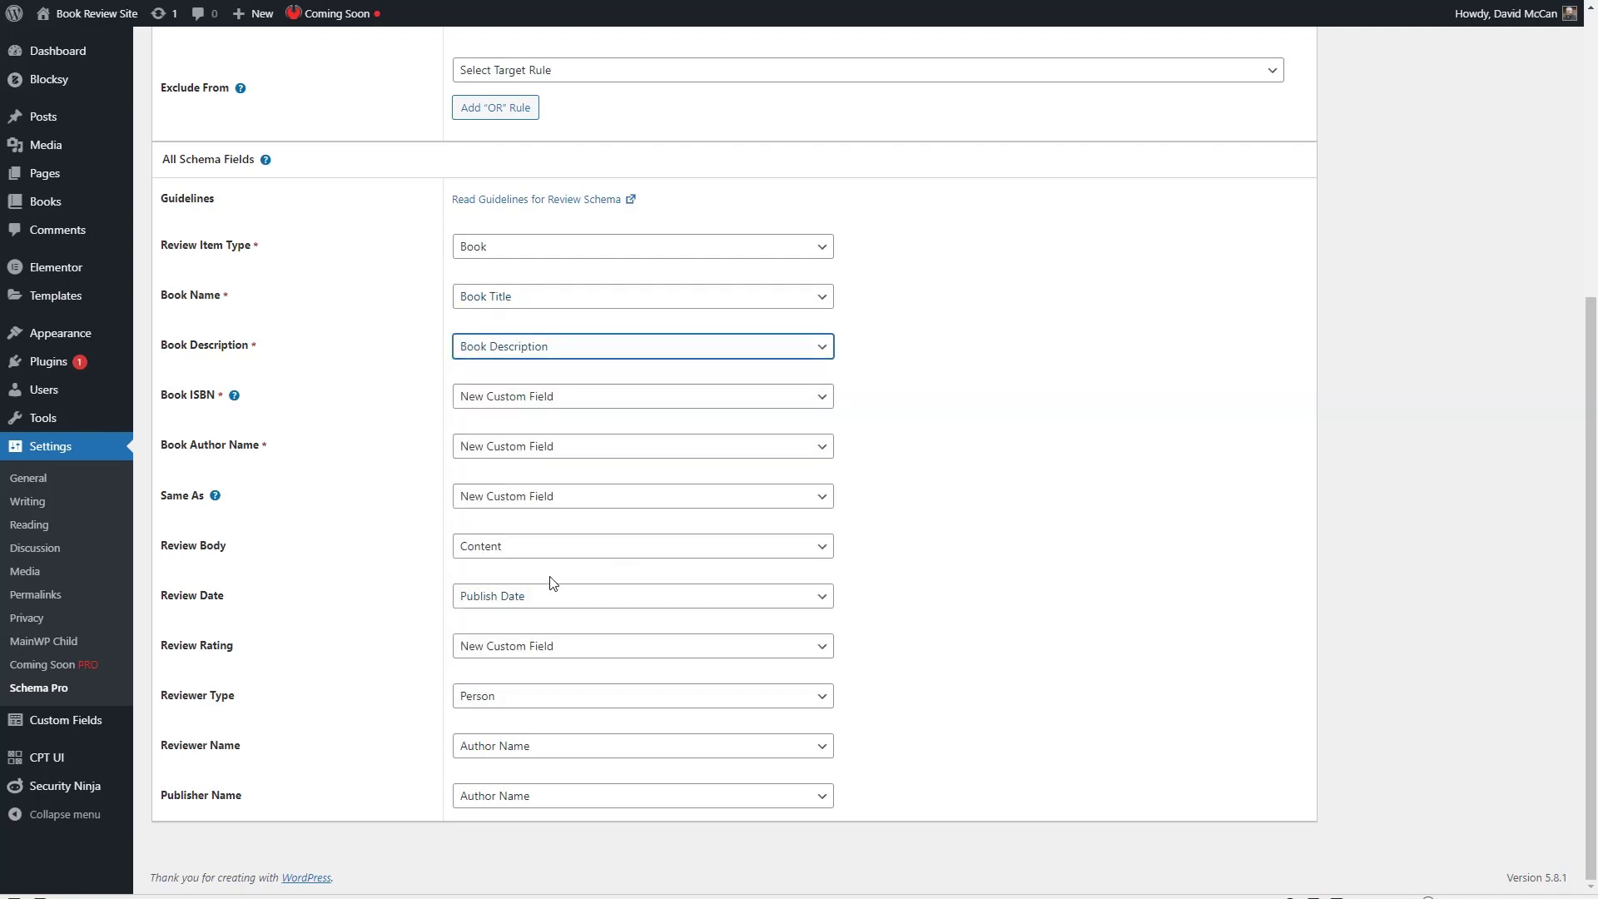
{"action": "left_click", "coordinate": [554, 398]}
{"action": "scroll", "coordinate": [599, 523], "scroll_direction": "down", "scroll_amount": 2}
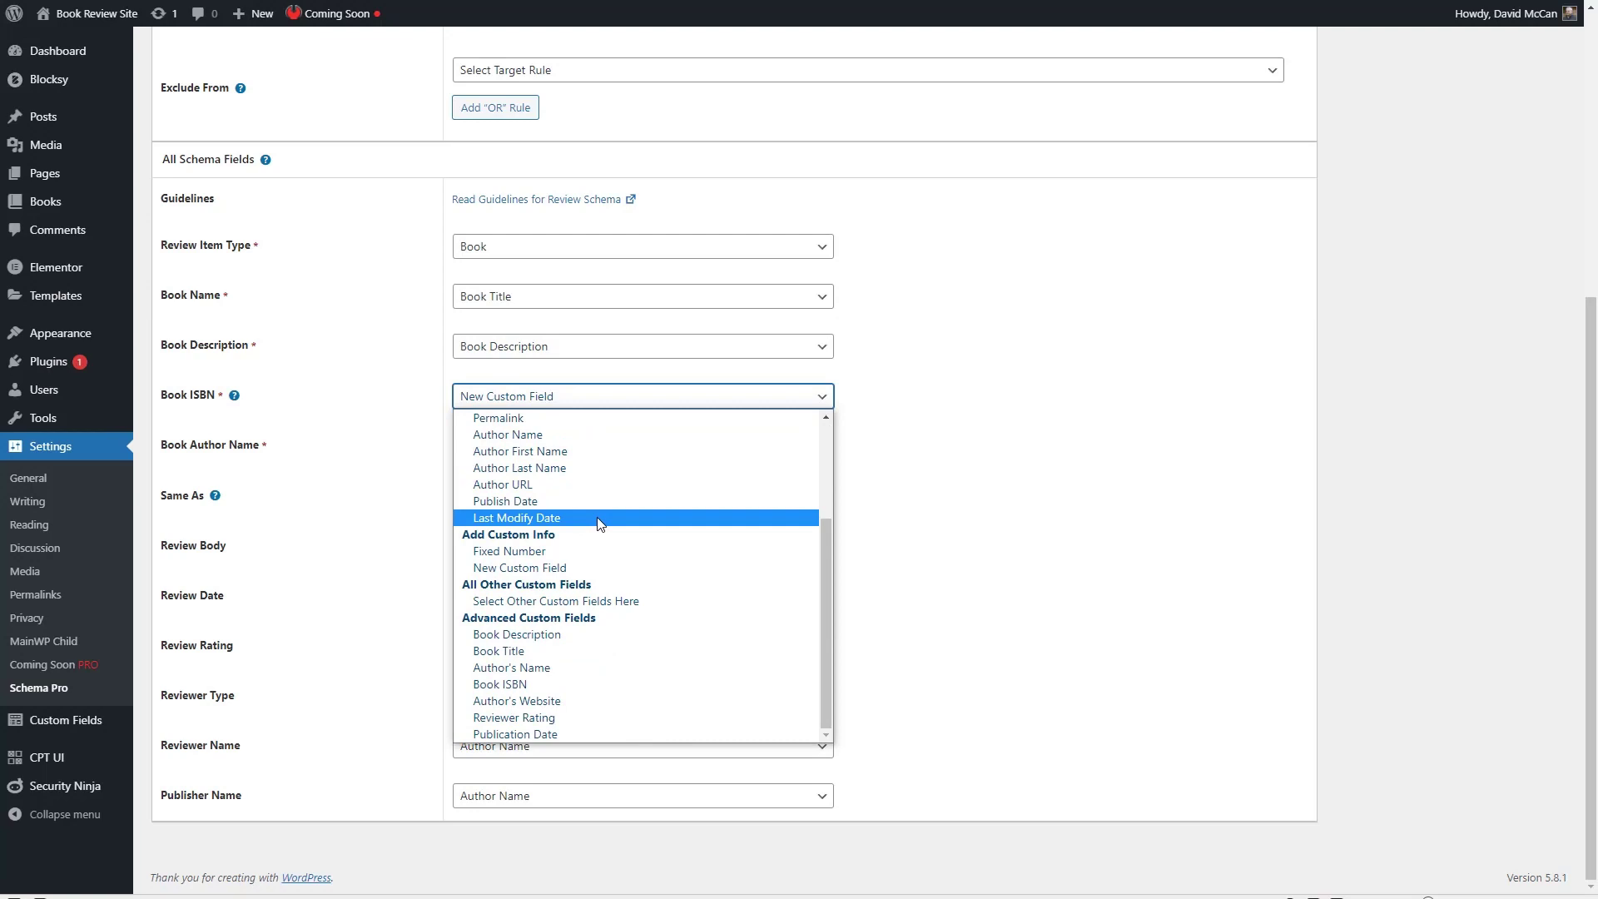
{"action": "left_click", "coordinate": [537, 684]}
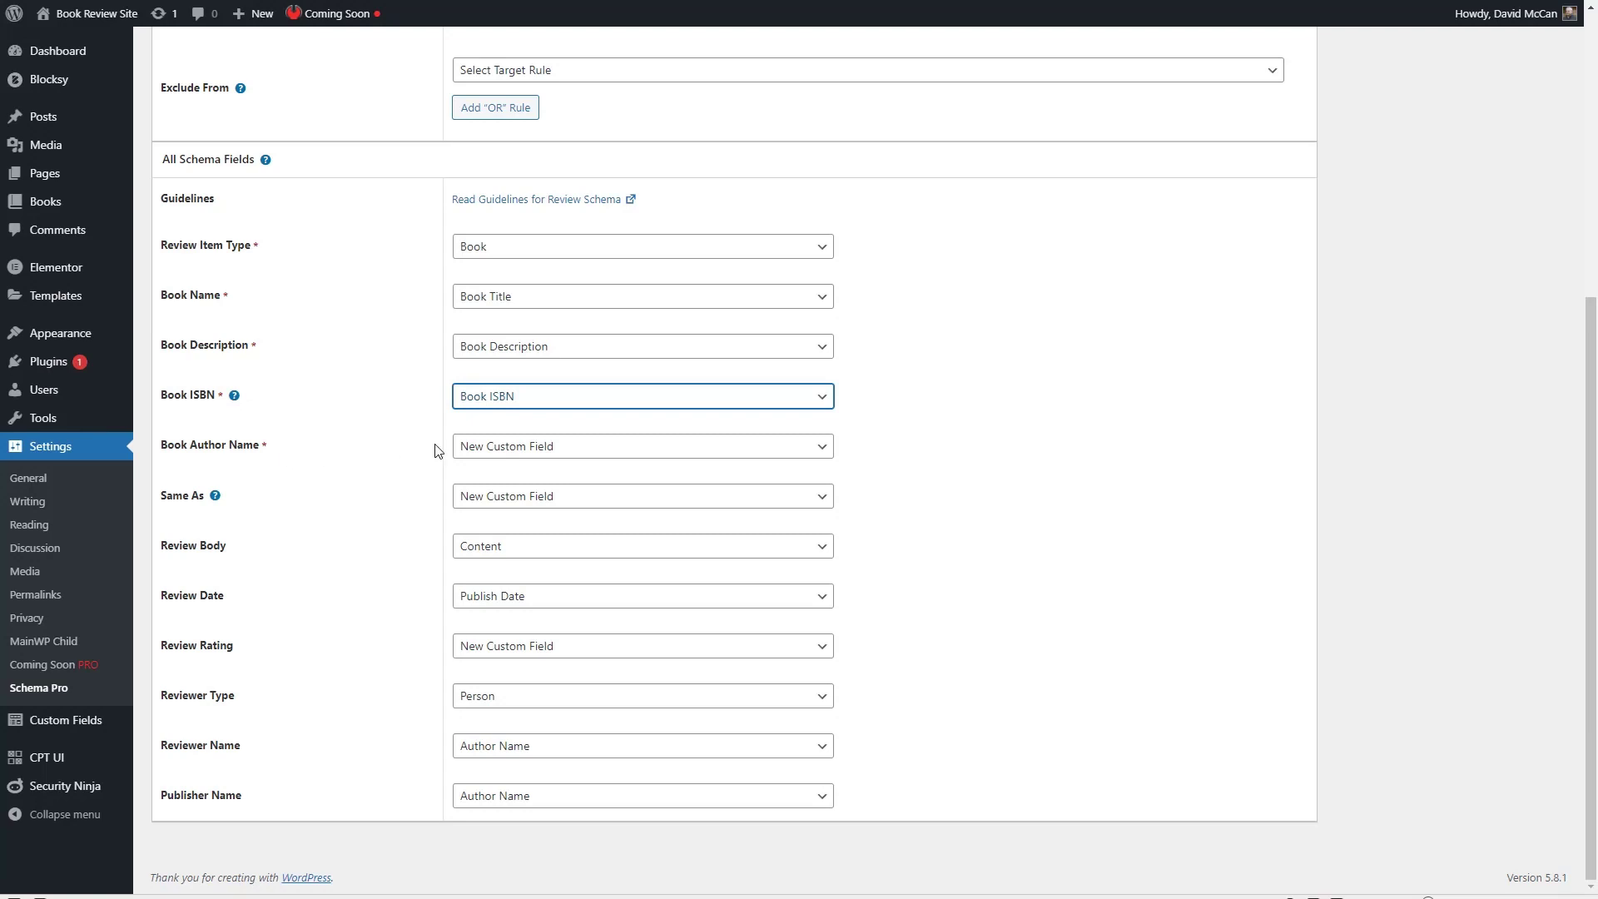
- Map Book Author Name to the Author's Name custom field and Same As to Author's Website
{"action": "left_click", "coordinate": [507, 449]}
{"action": "scroll", "coordinate": [541, 532], "scroll_direction": "down", "scroll_amount": 2}
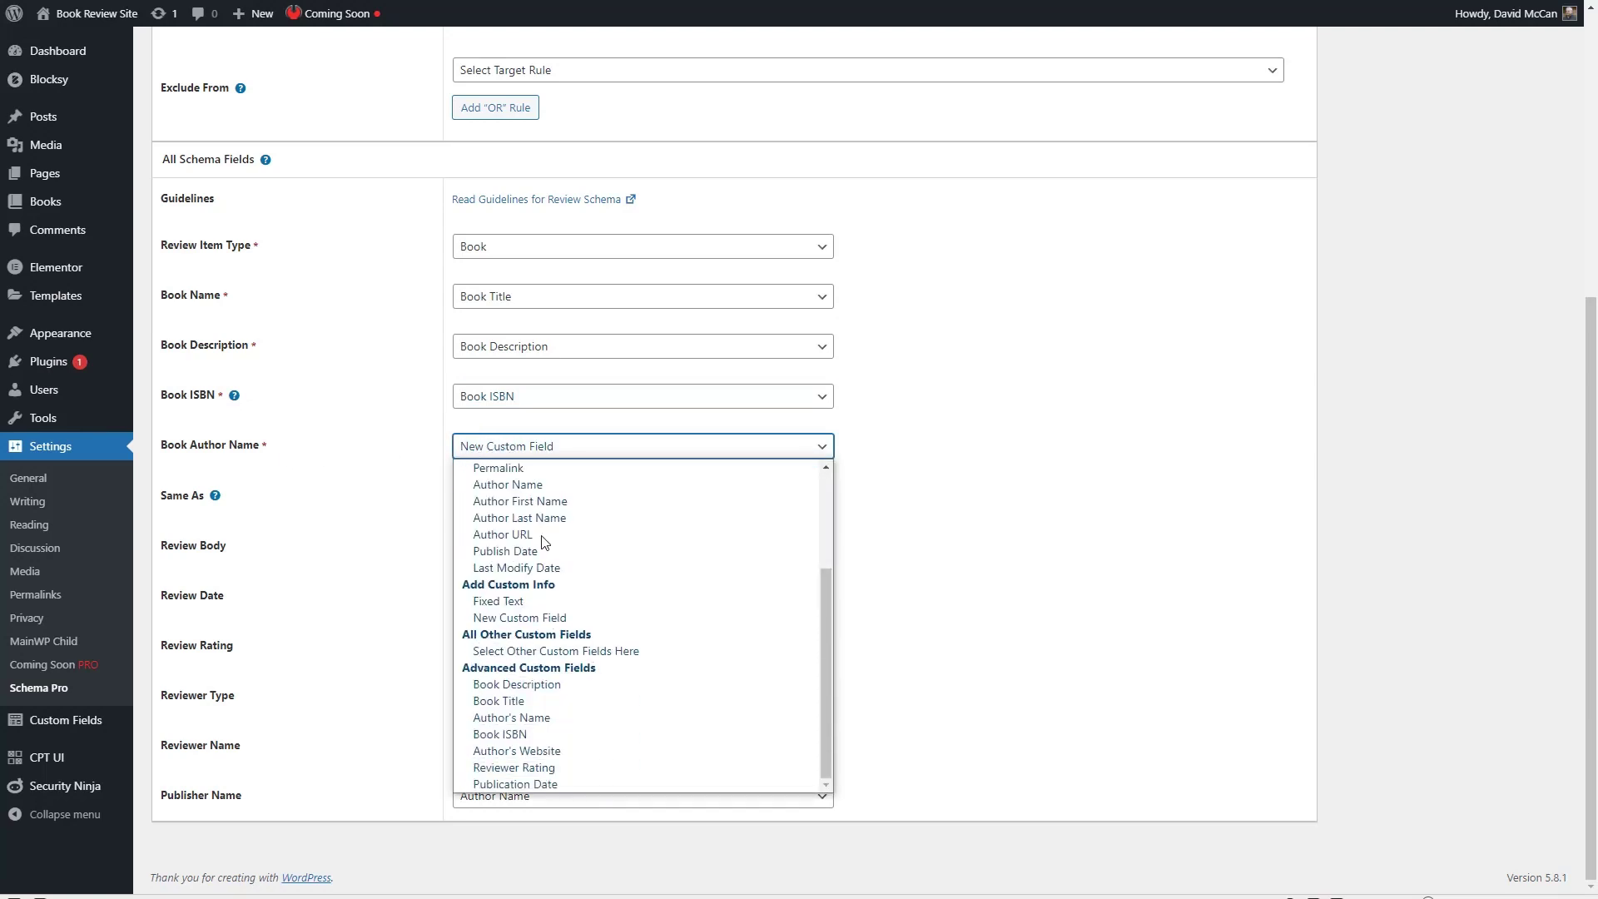
{"action": "left_click", "coordinate": [549, 717]}
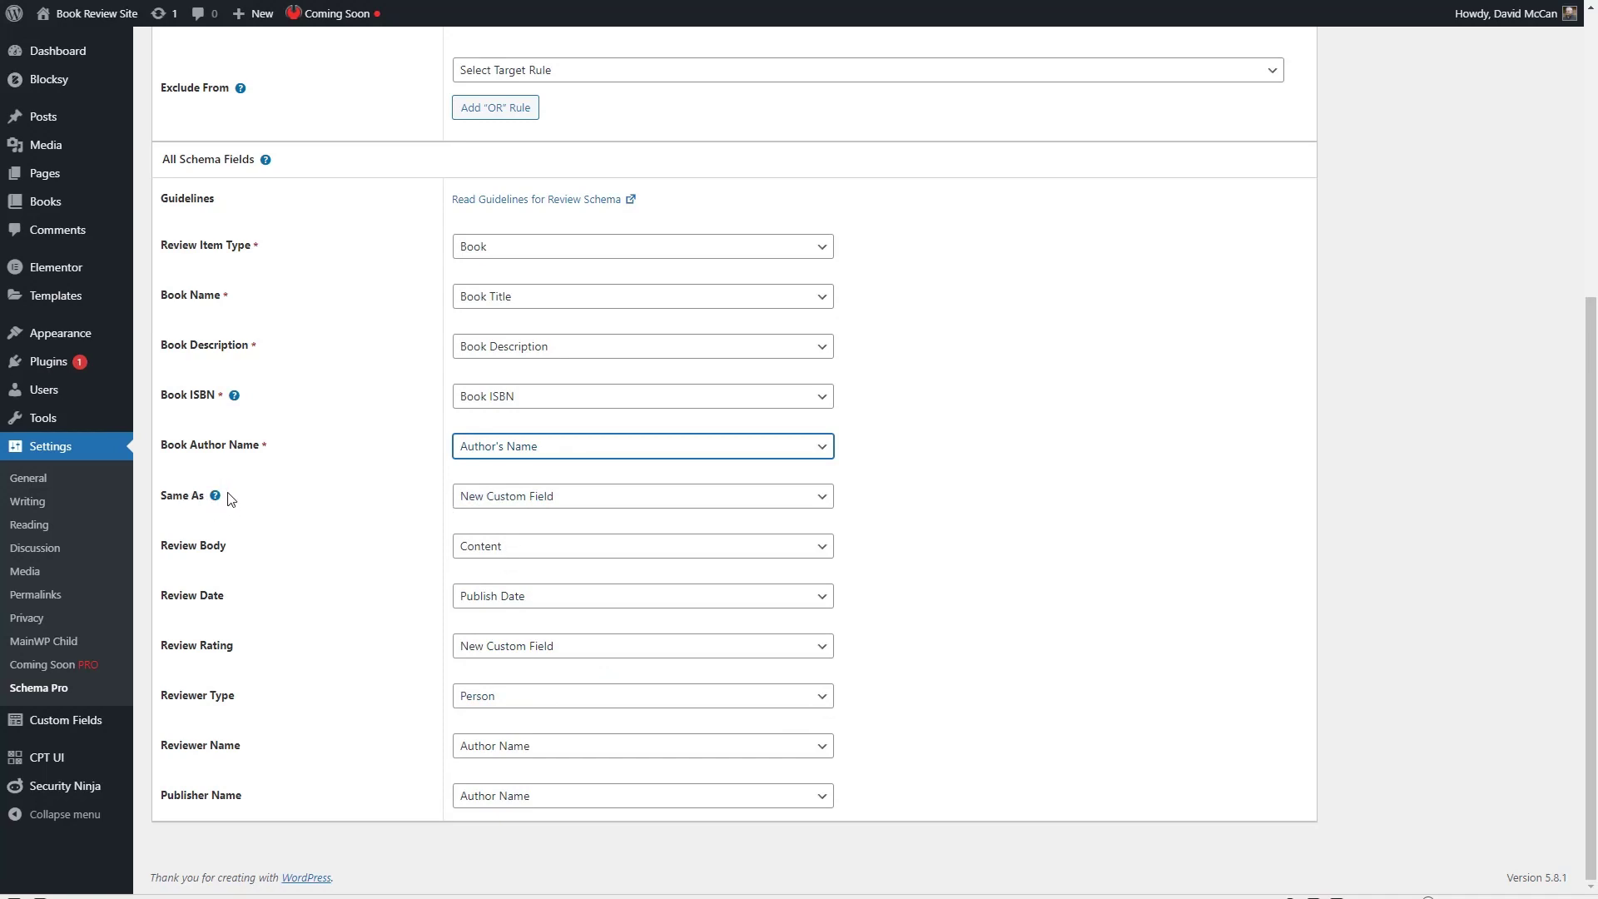
{"action": "left_click", "coordinate": [502, 499]}
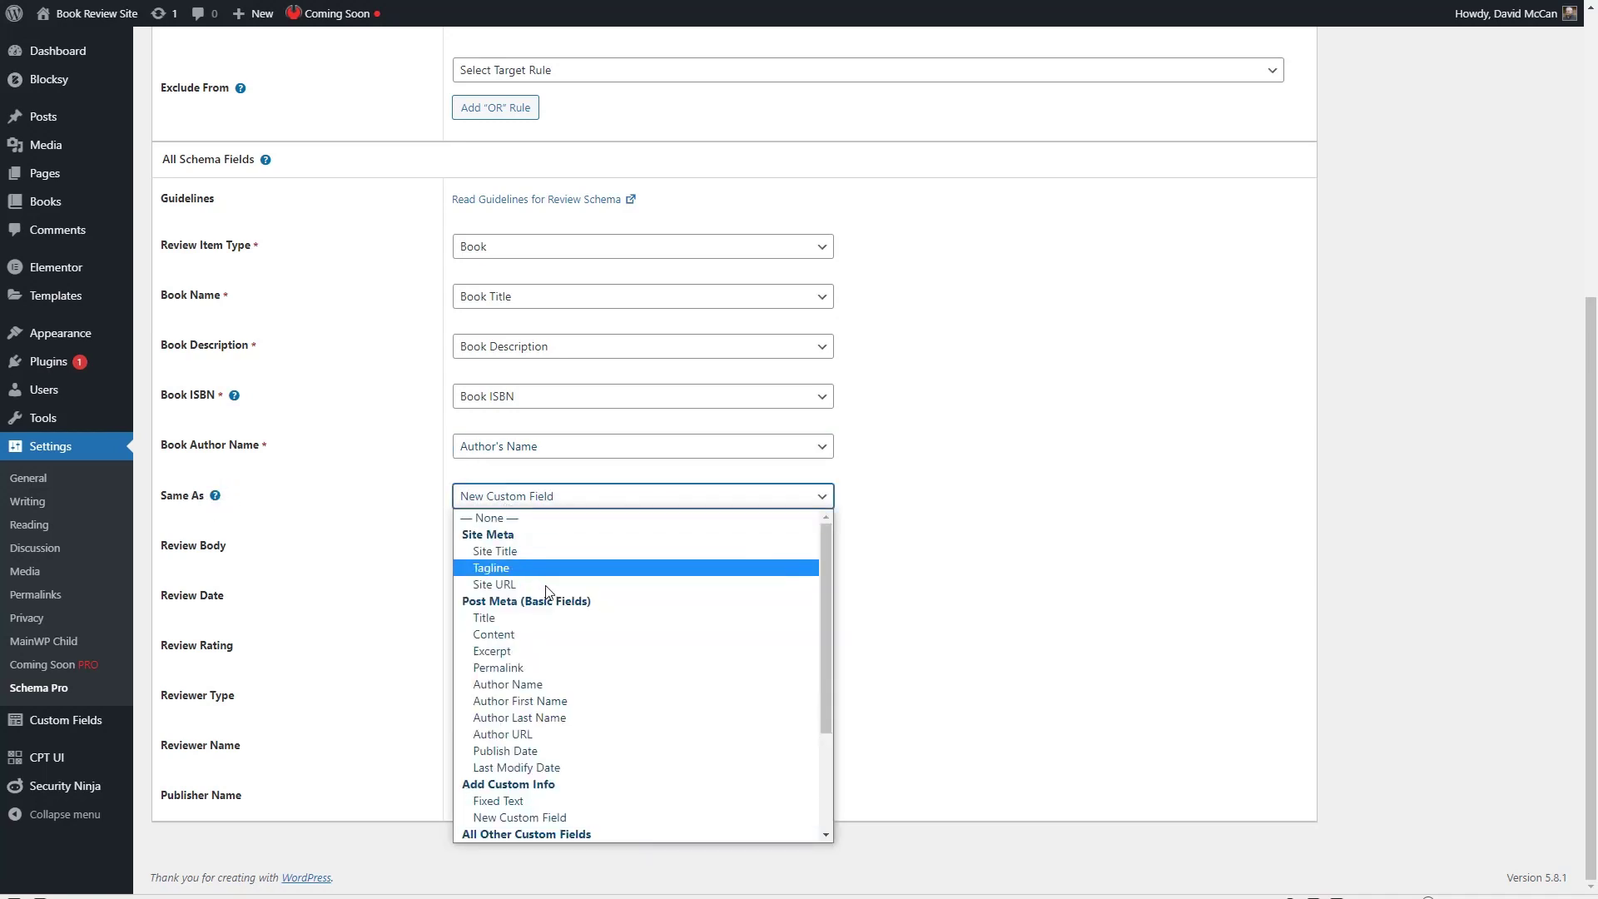
{"action": "scroll", "coordinate": [549, 599], "scroll_direction": "down", "scroll_amount": 3}
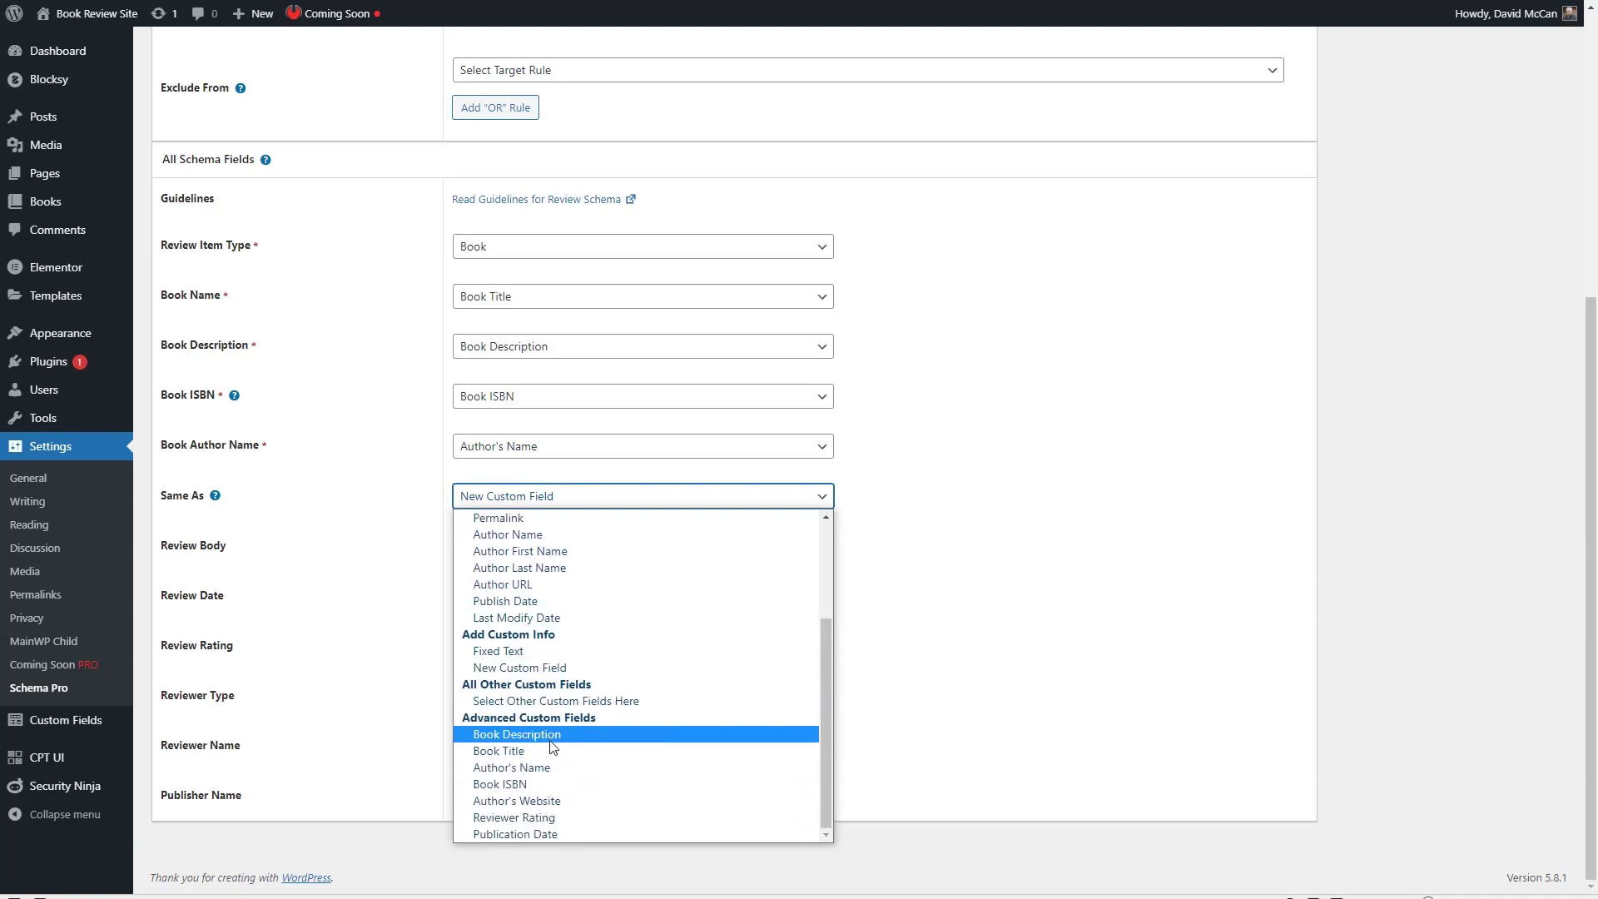
{"action": "left_click", "coordinate": [531, 800]}
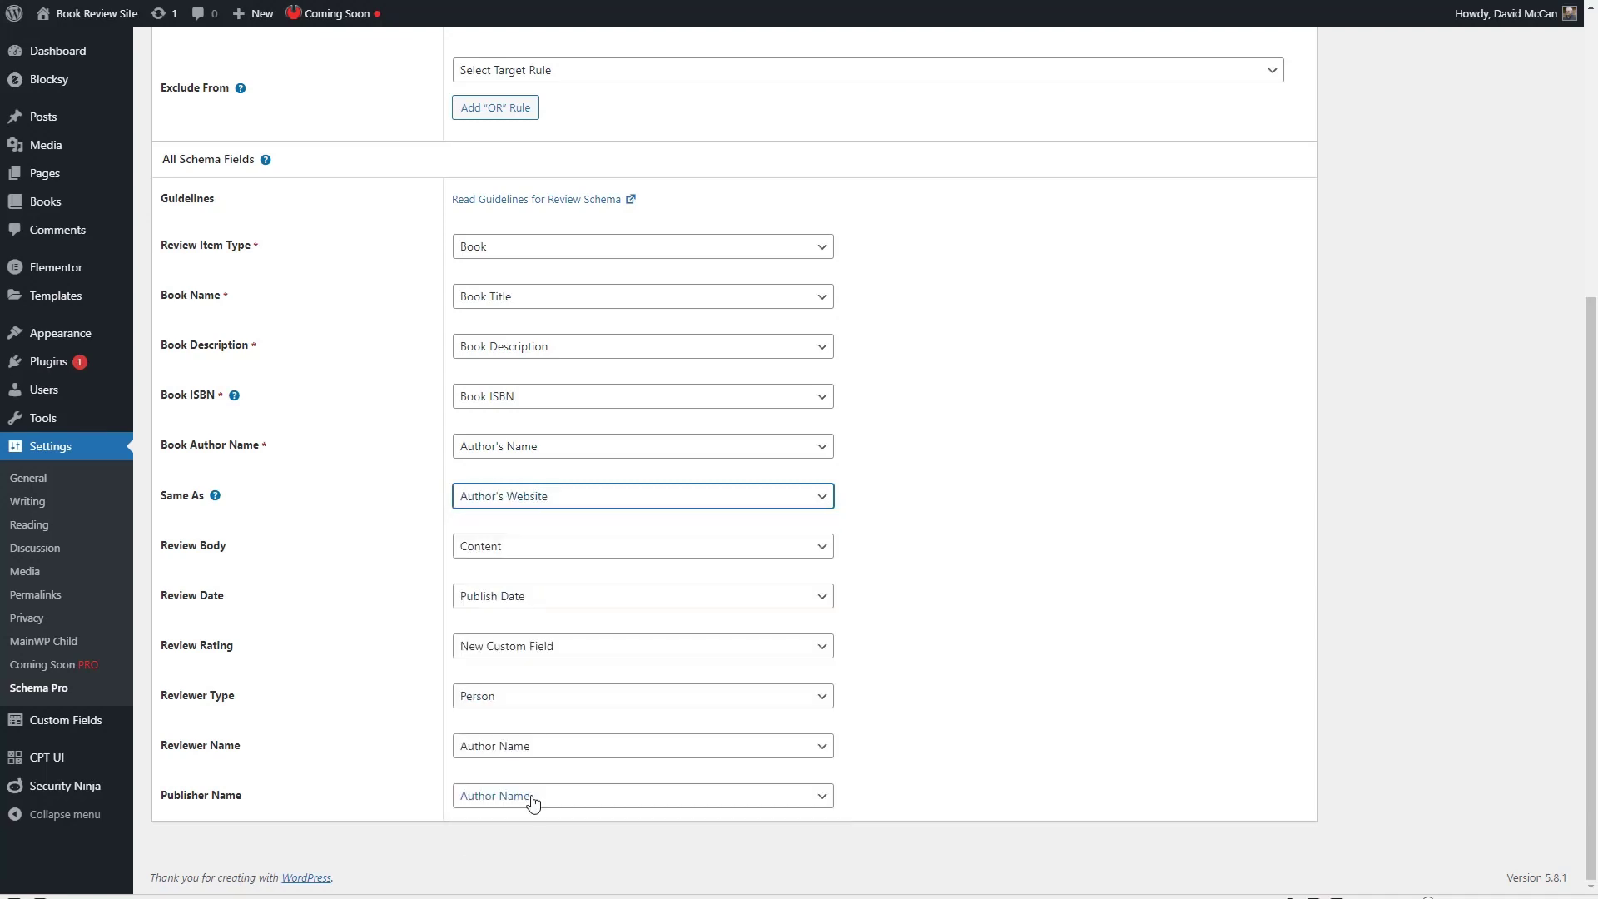
- Map Review Body to Excerpt and Review Rating to the Reviewer Rating custom field
{"action": "left_click", "coordinate": [492, 547]}
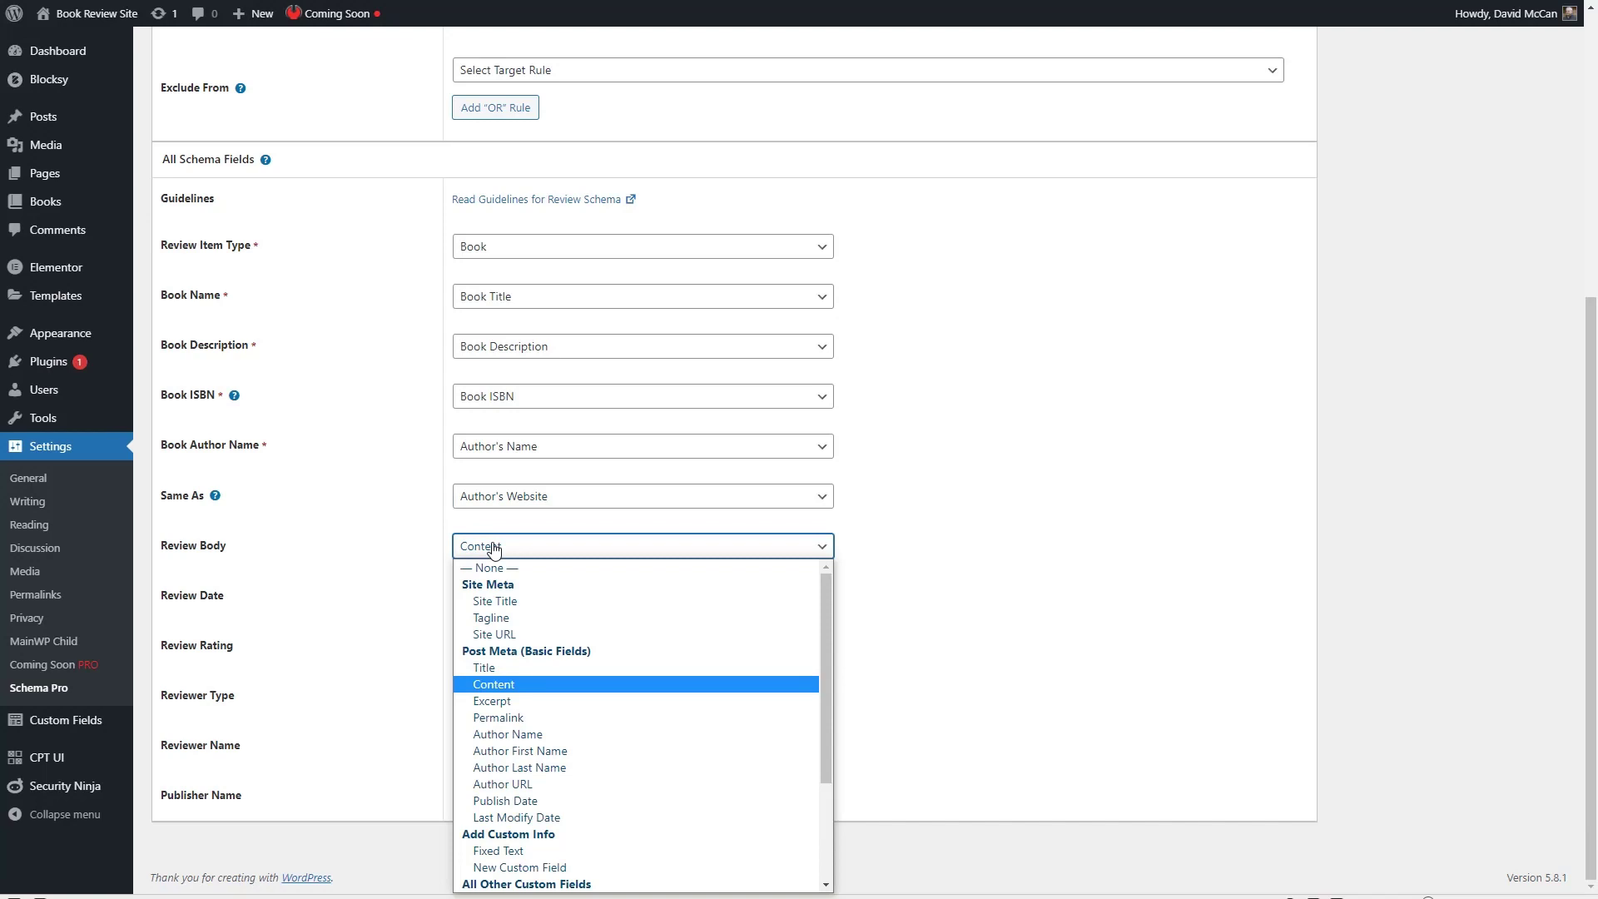
{"action": "left_click", "coordinate": [503, 703]}
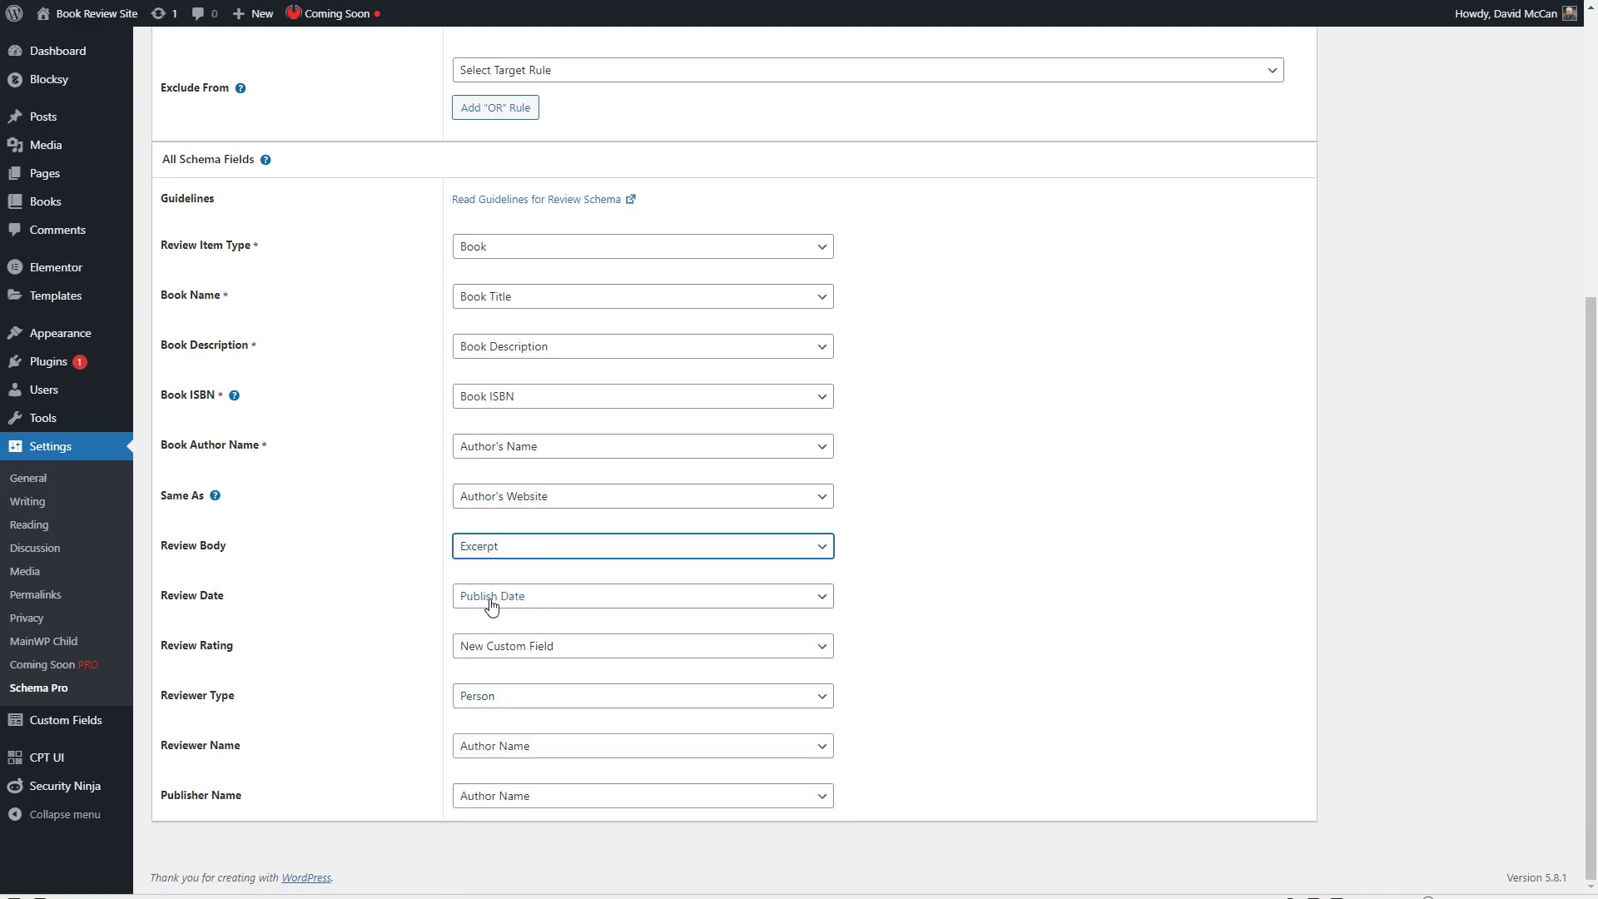
{"action": "left_click", "coordinate": [497, 651]}
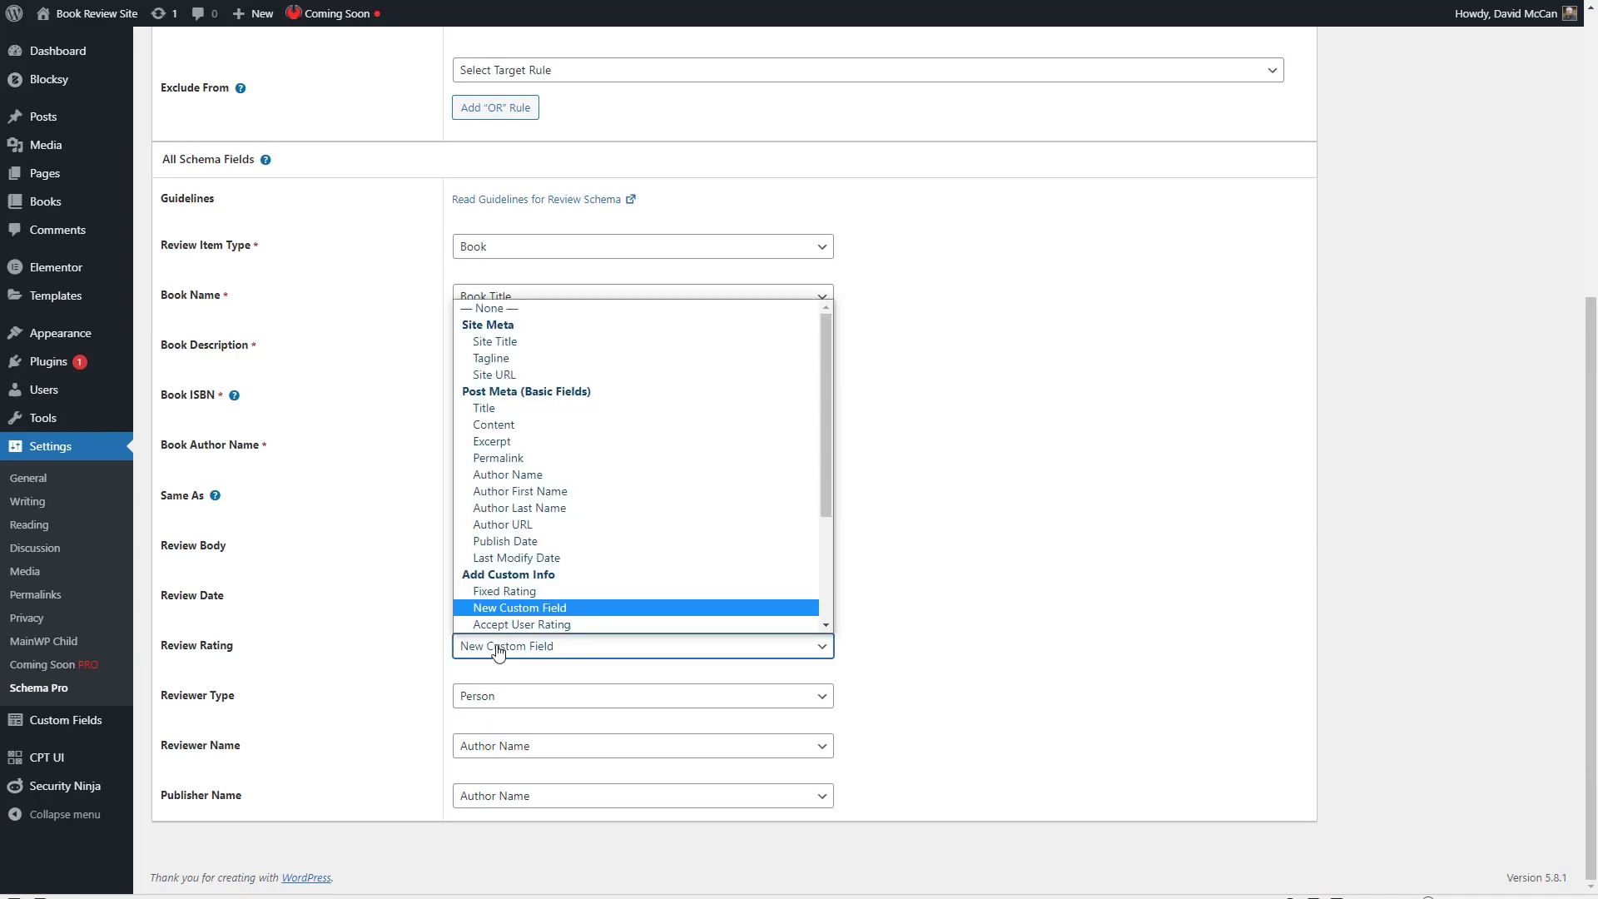
{"action": "scroll", "coordinate": [516, 587], "scroll_direction": "down", "scroll_amount": 3}
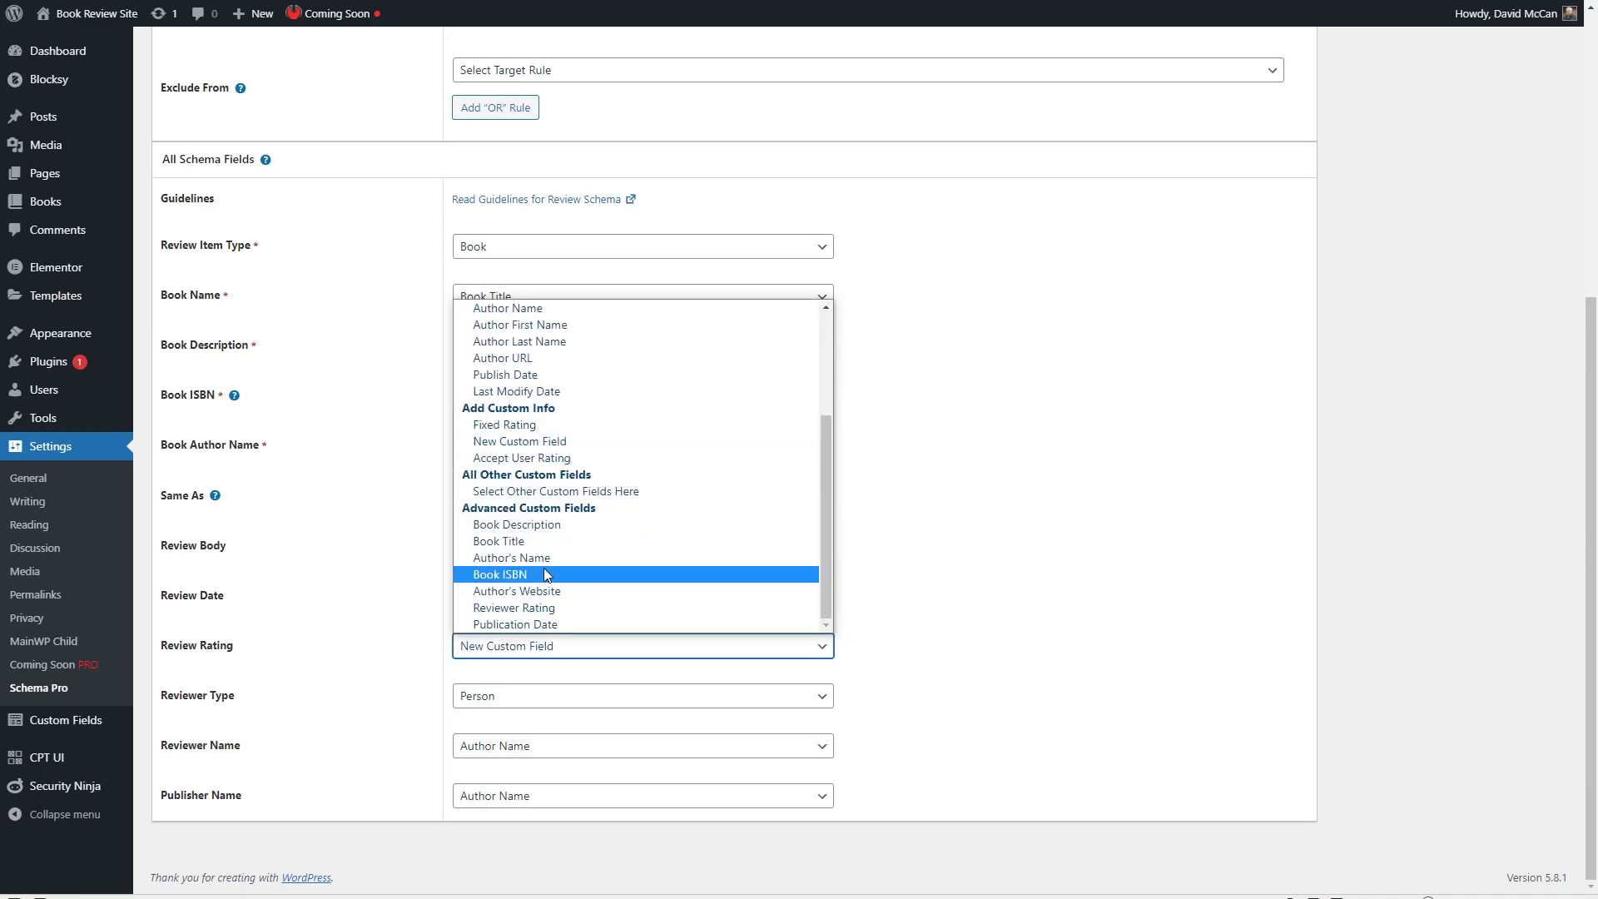
{"action": "left_click", "coordinate": [523, 608]}
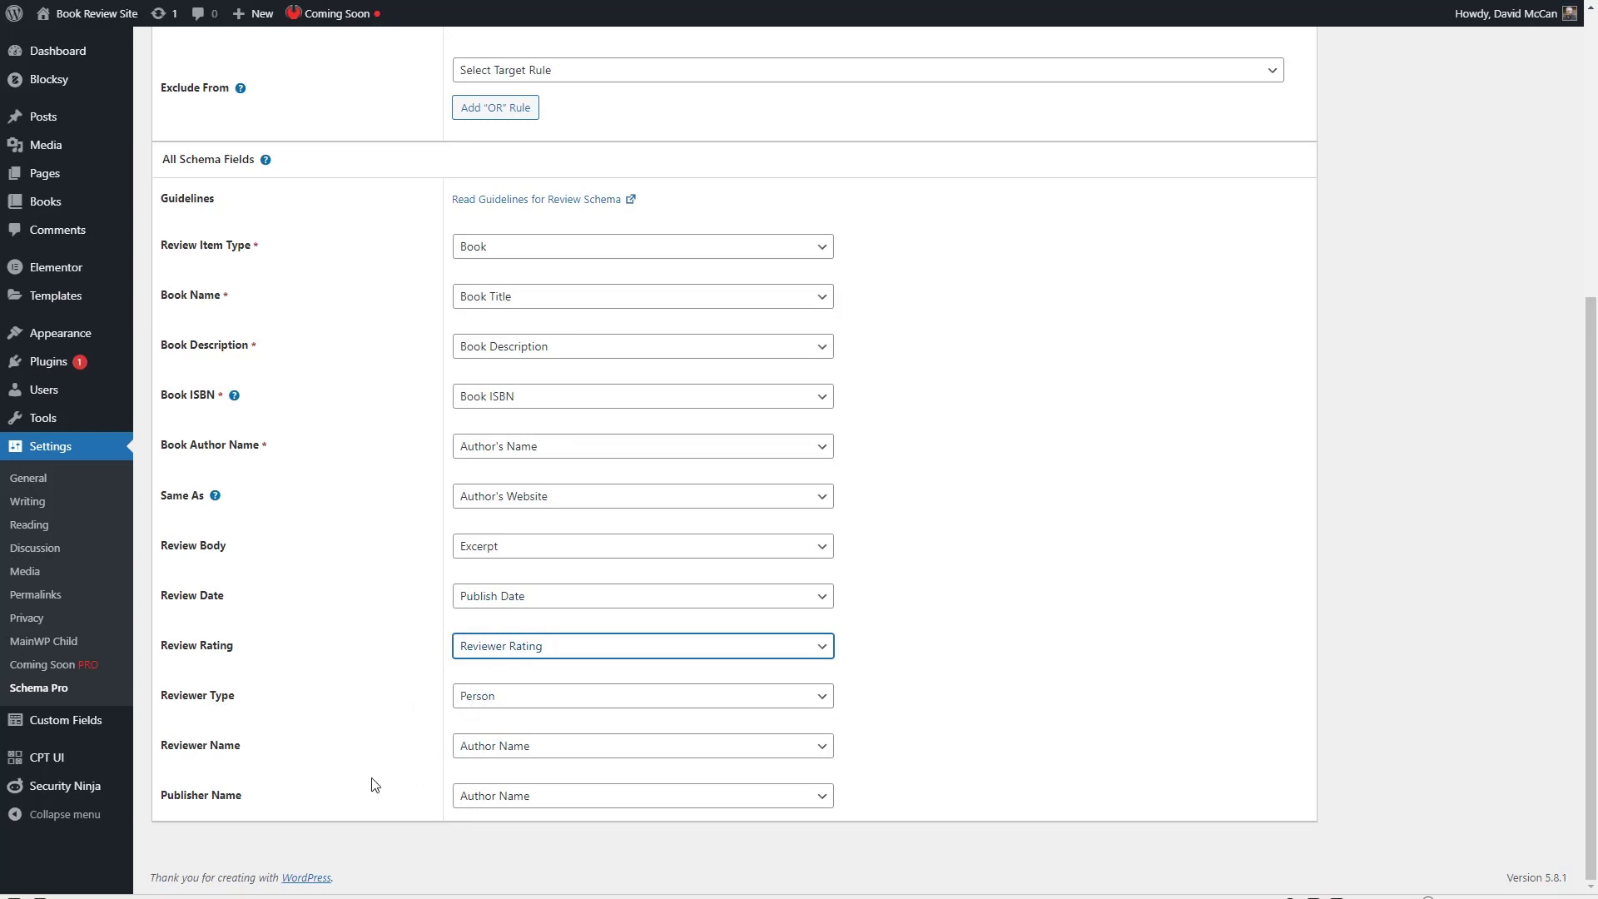
- Map Publisher Name to Site Title and update the Review schema
{"action": "left_click", "coordinate": [479, 799]}
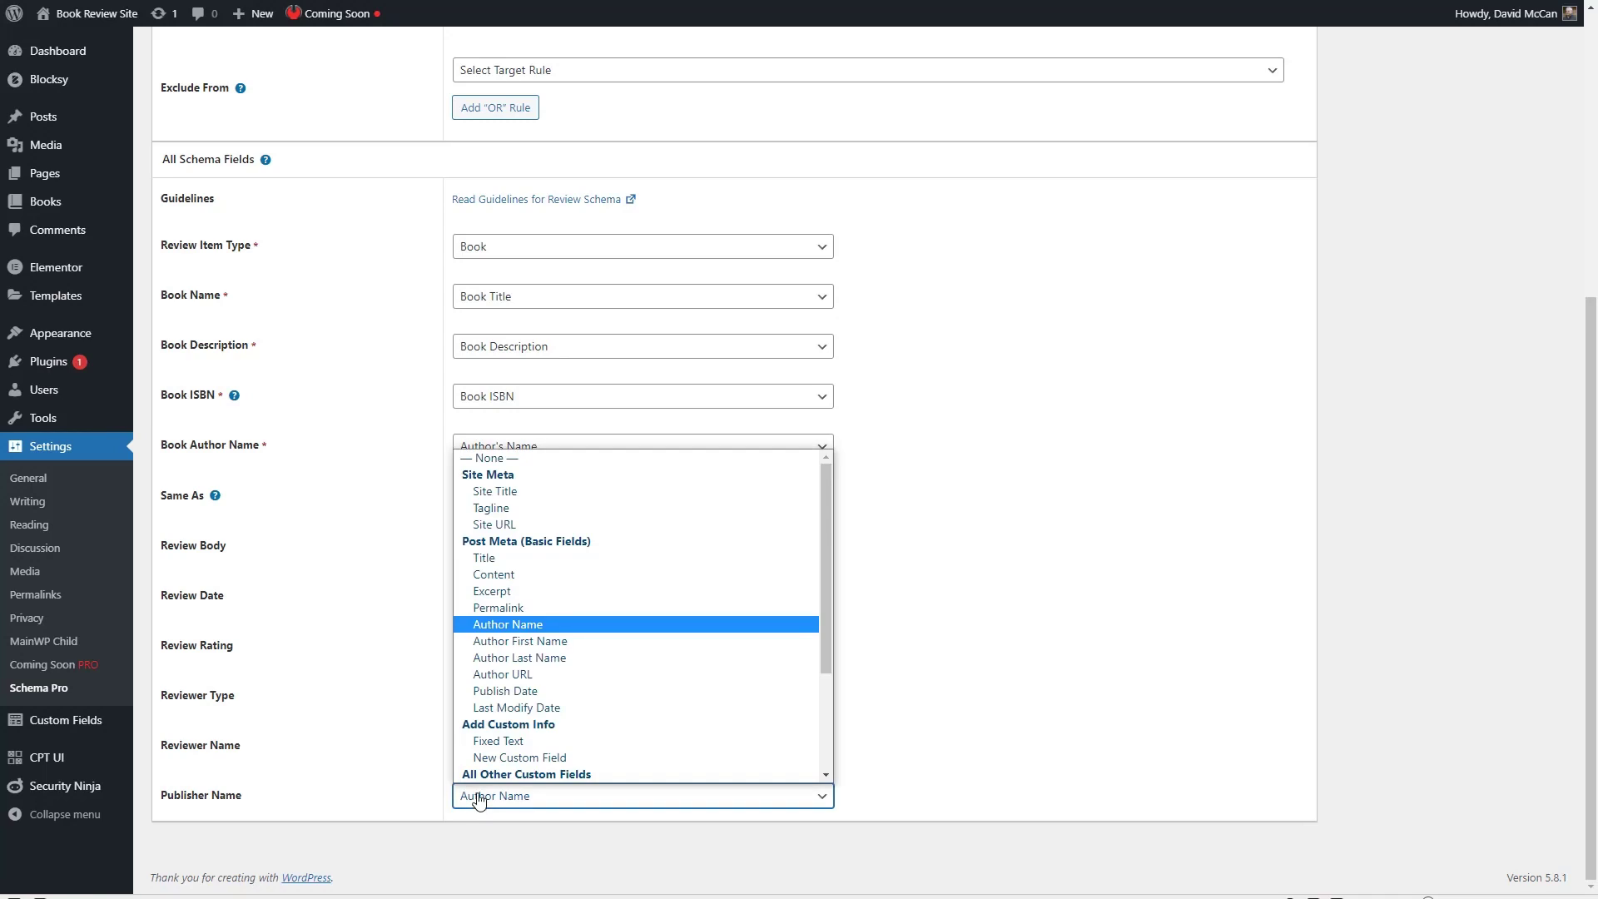
{"action": "left_click", "coordinate": [546, 485]}
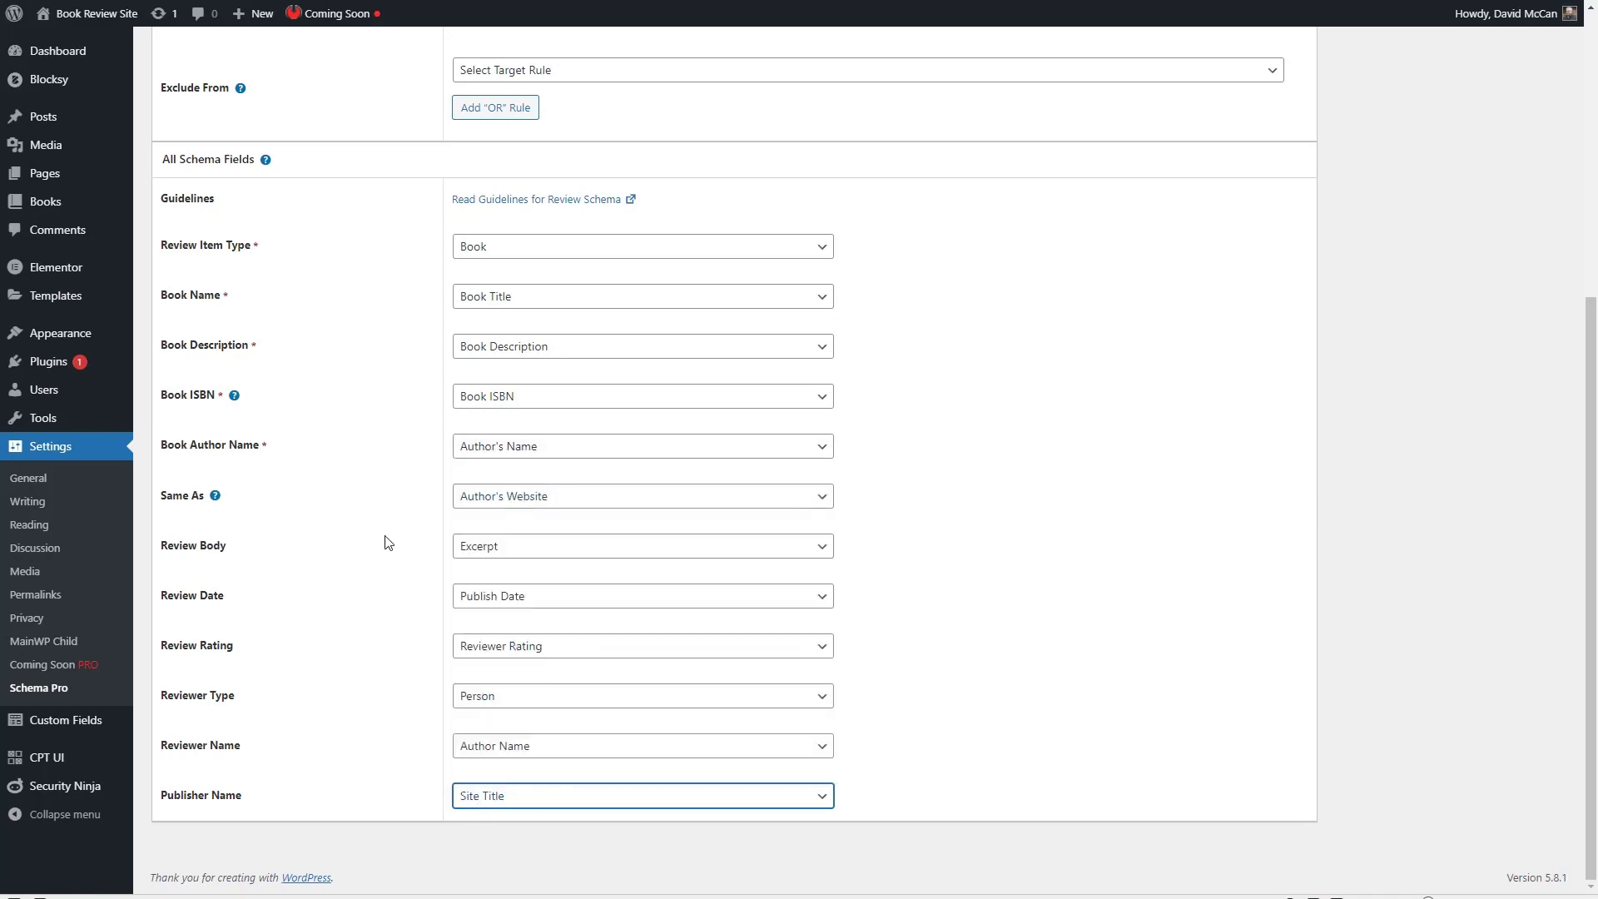
{"action": "scroll", "coordinate": [389, 542], "scroll_direction": "up", "scroll_amount": 5}
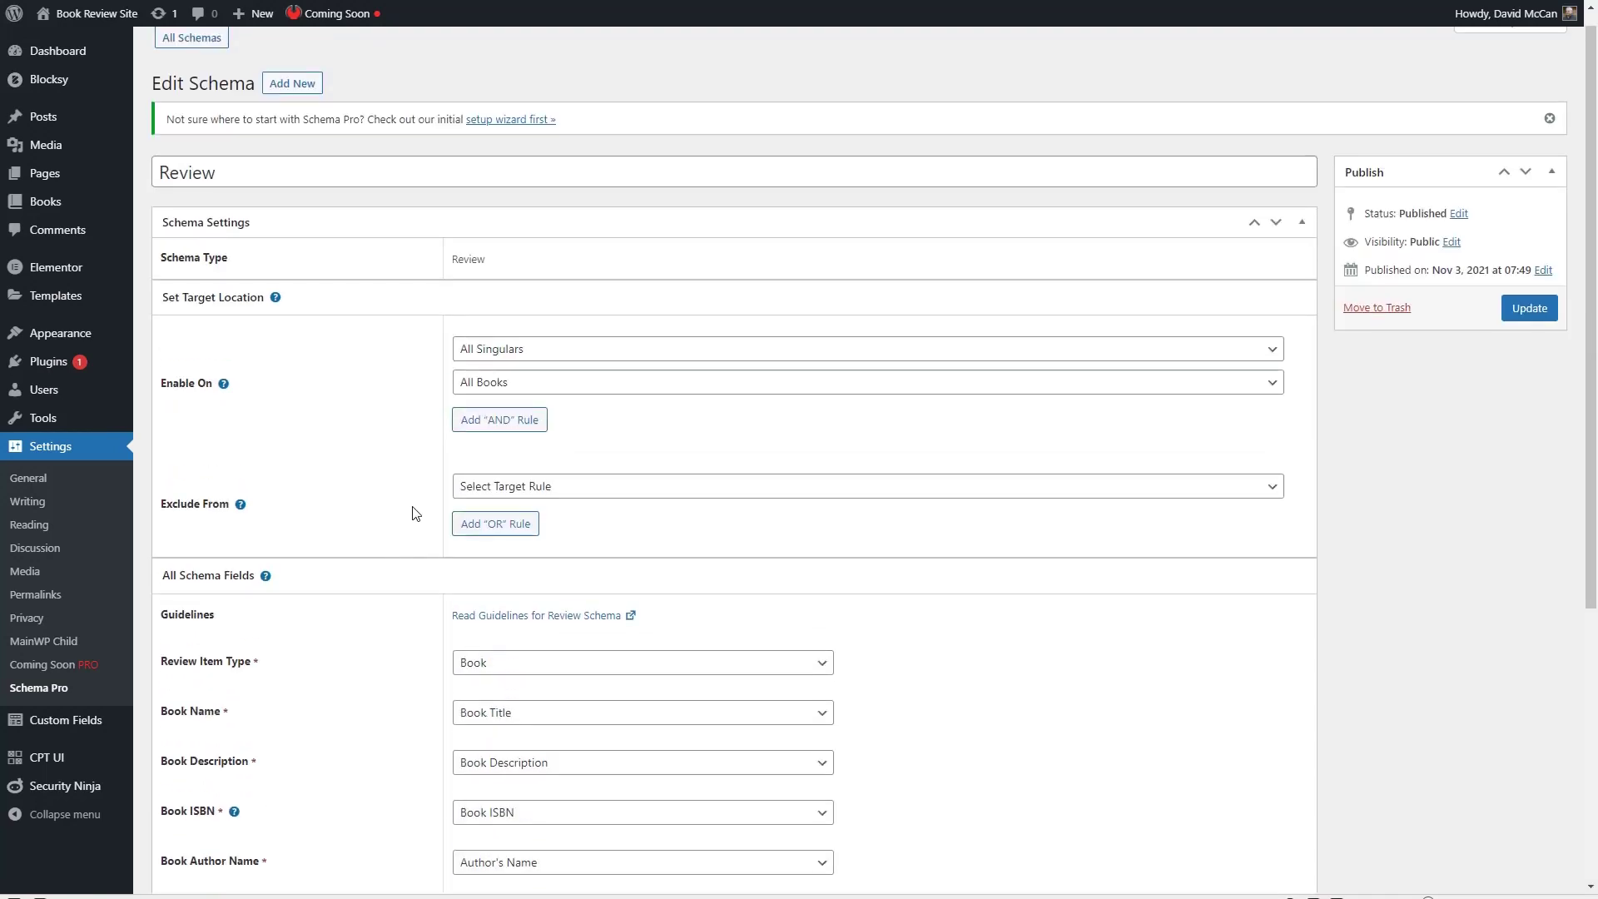
{"action": "scroll", "coordinate": [413, 513], "scroll_direction": "down", "scroll_amount": 5}
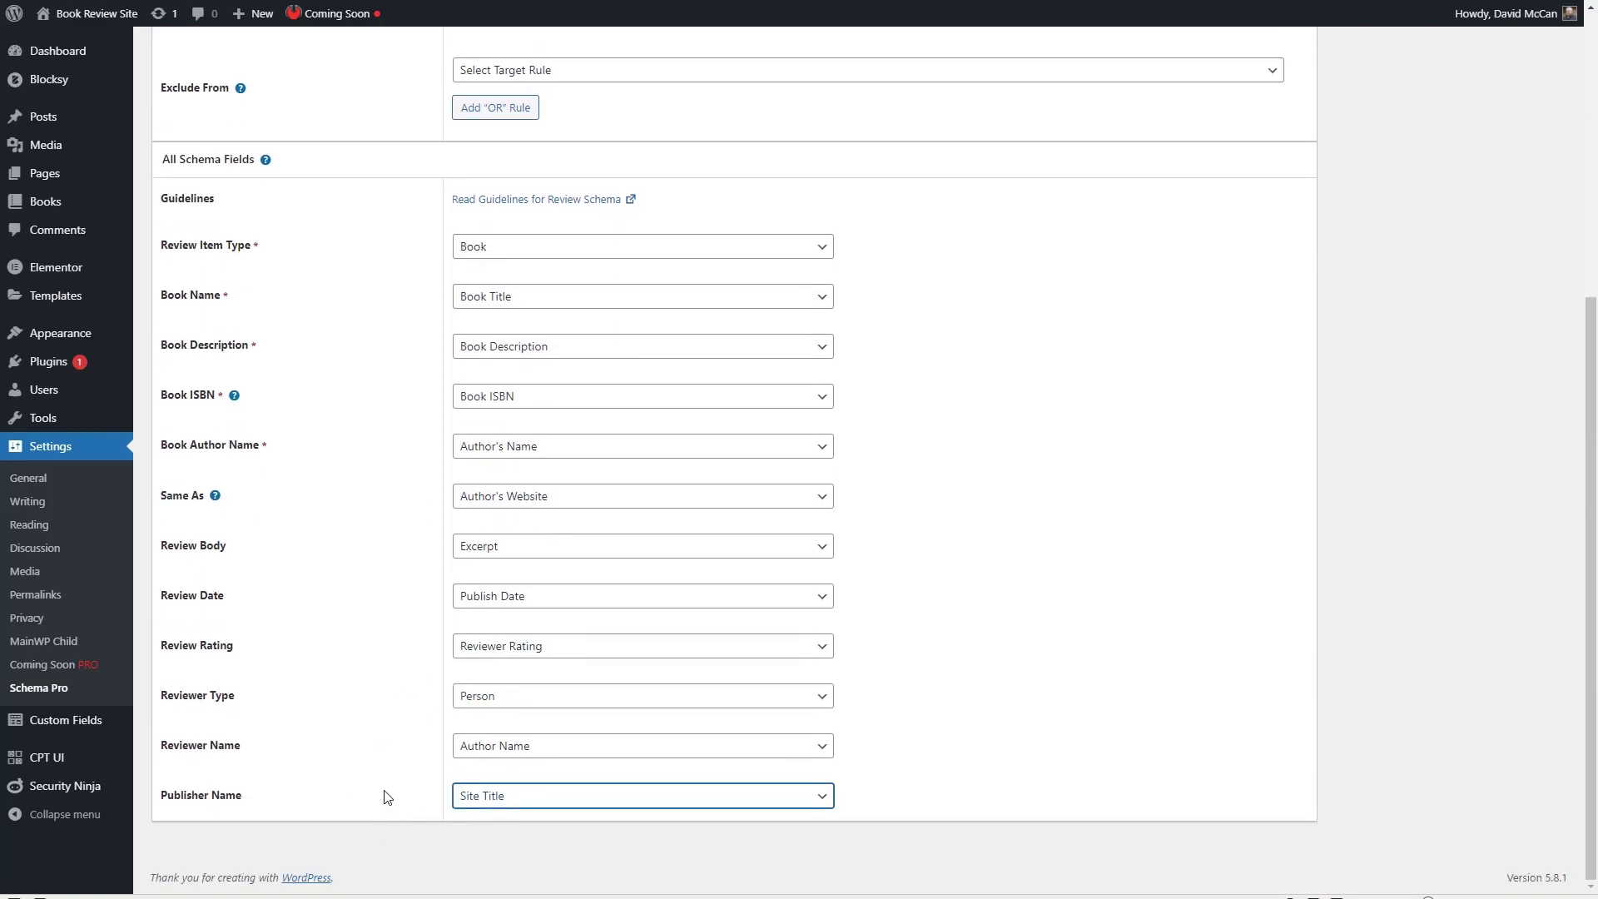
{"action": "scroll", "coordinate": [385, 798], "scroll_direction": "up", "scroll_amount": 5}
{"action": "left_click", "coordinate": [1528, 308]}
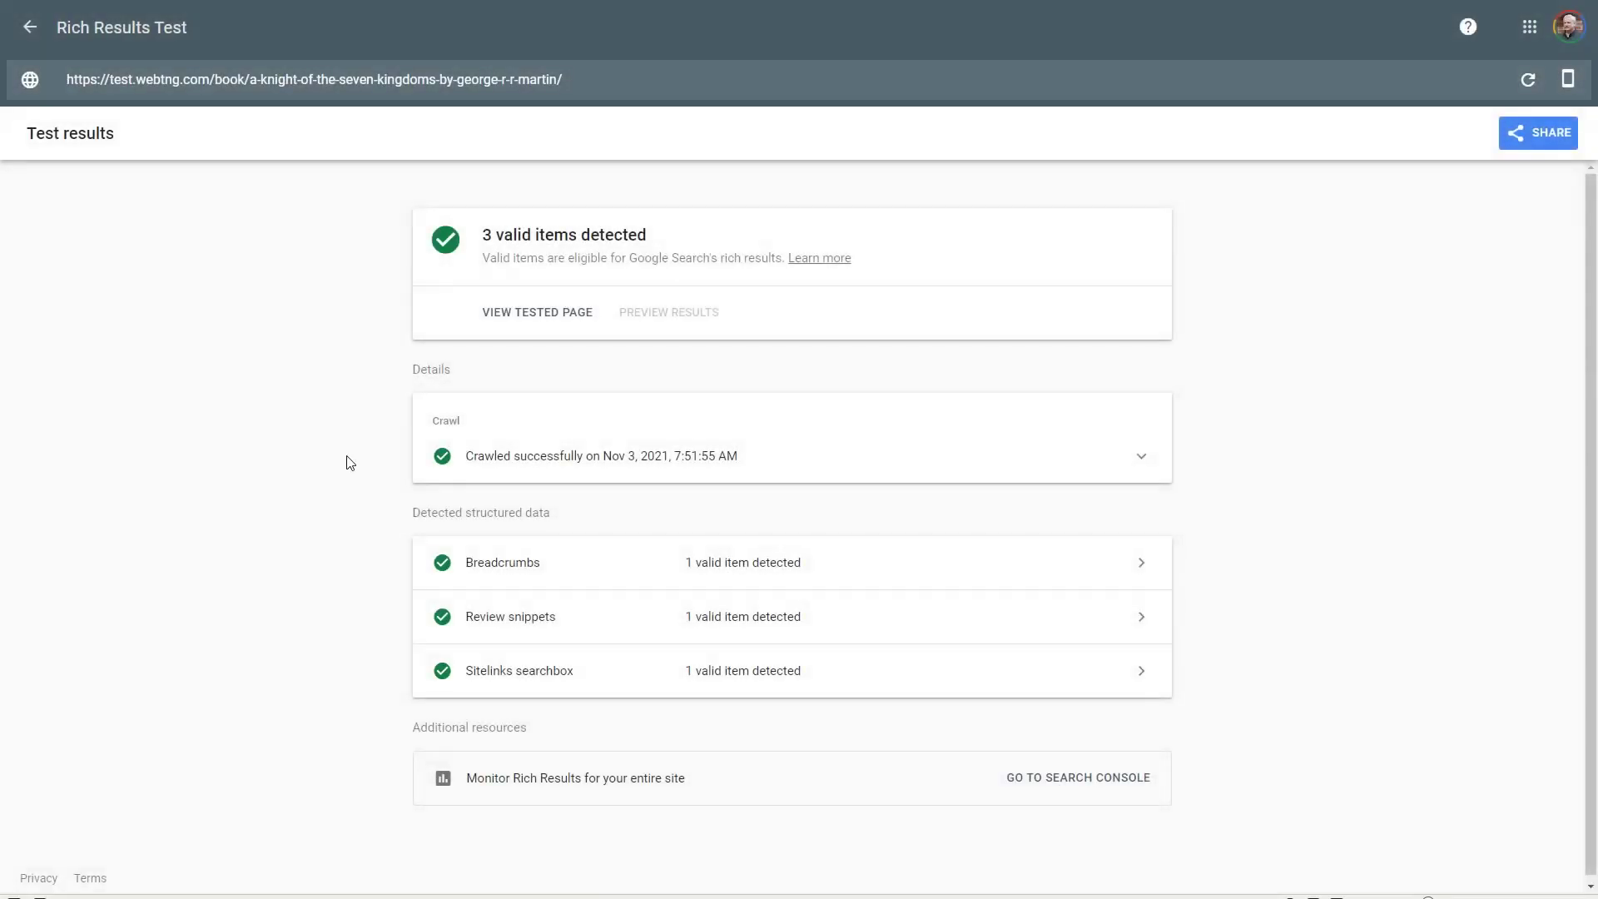
- In the Rich Results Test, examine the Review snippets item detected for A Knight of the Seven Kingdoms, from item reviewed to publisher
{"action": "left_click", "coordinate": [515, 618]}
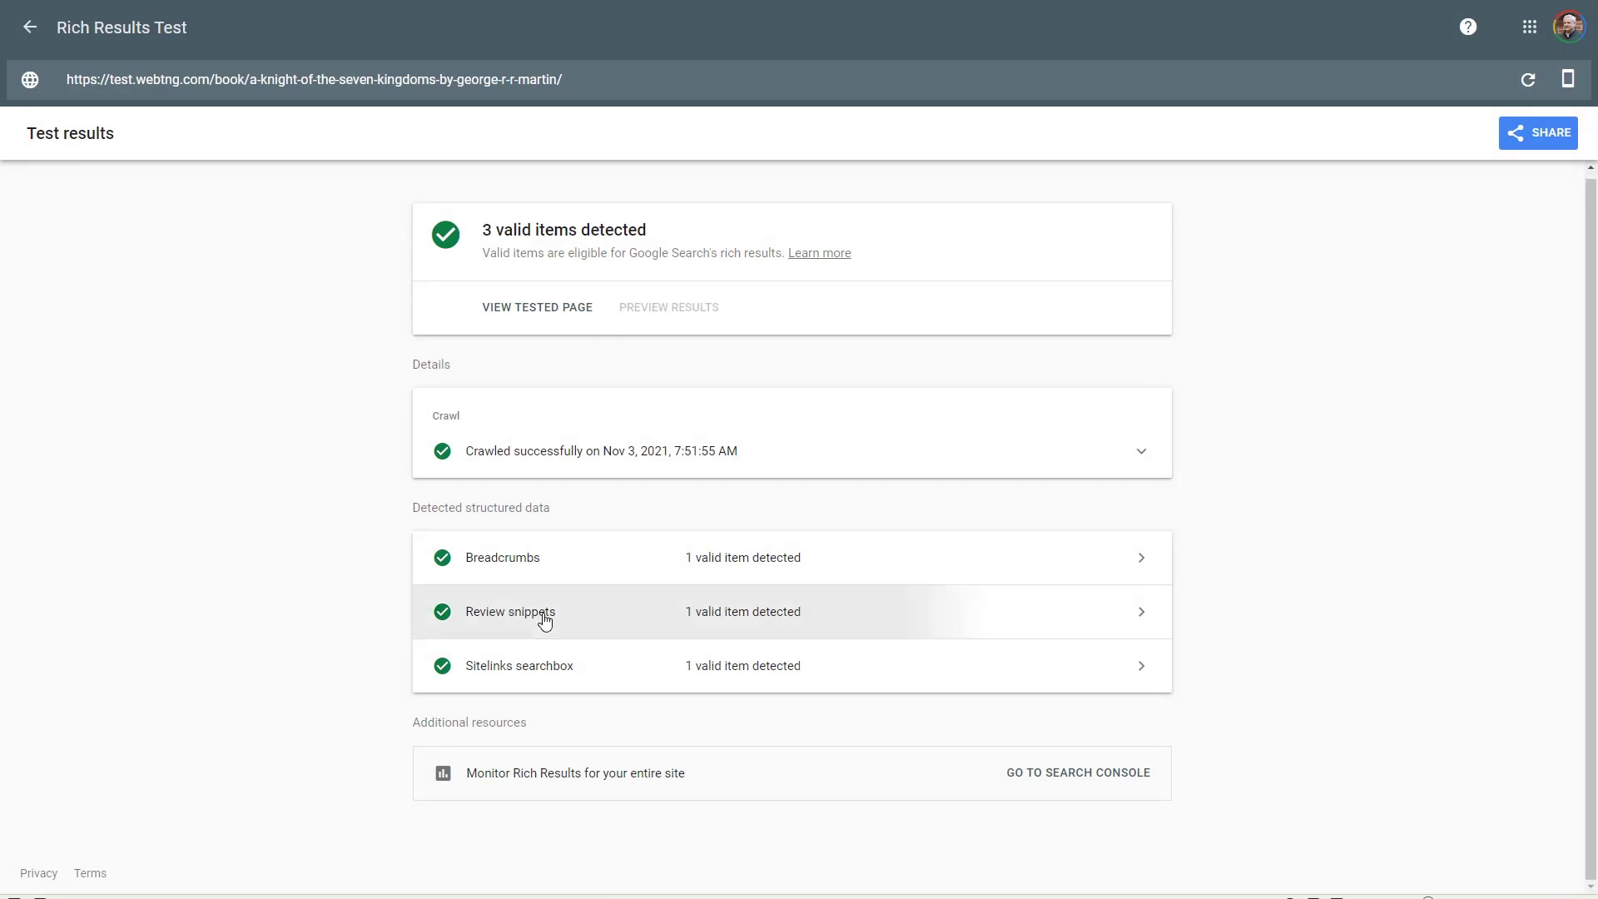
{"action": "scroll", "coordinate": [381, 545], "scroll_direction": "down", "scroll_amount": 4}
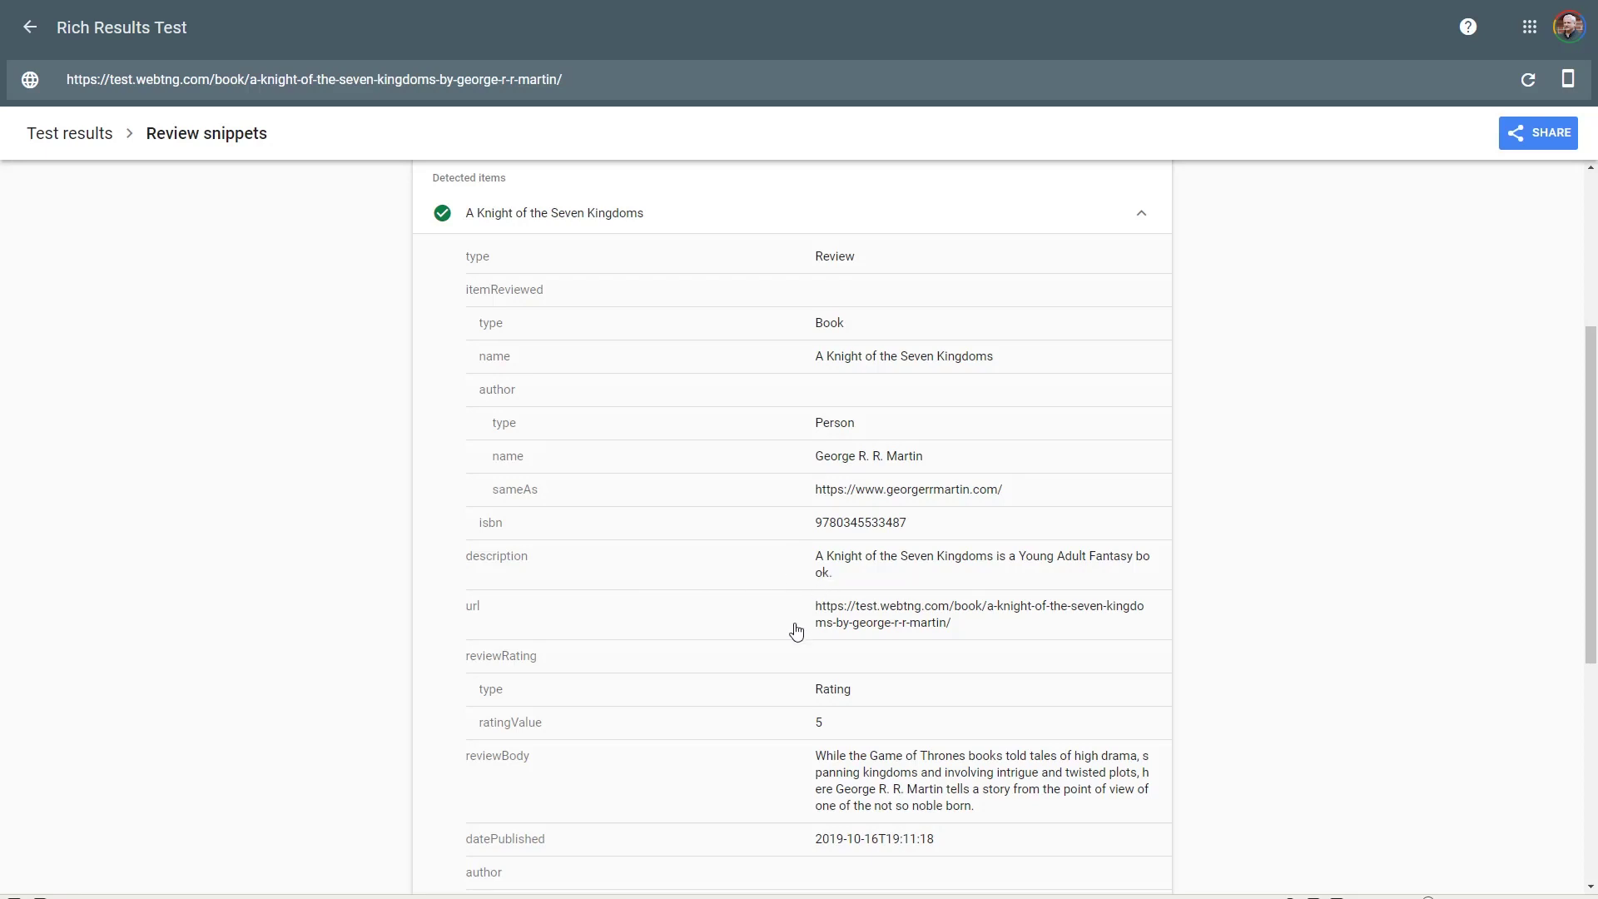
{"action": "scroll", "coordinate": [796, 629], "scroll_direction": "down", "scroll_amount": 2}
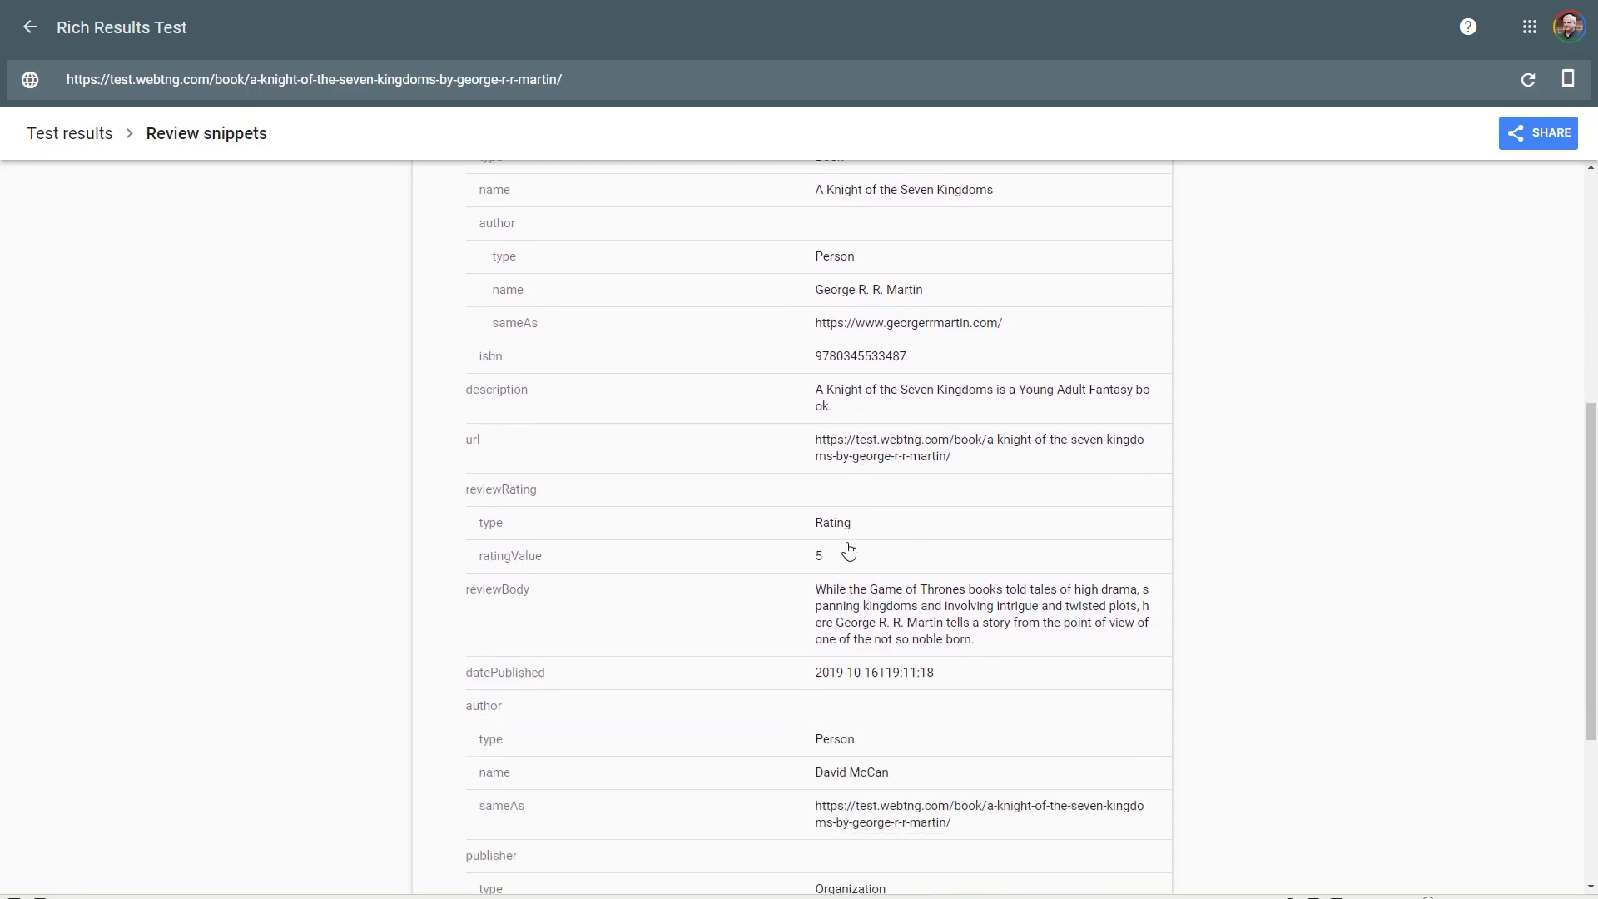
{"action": "scroll", "coordinate": [888, 605], "scroll_direction": "down", "scroll_amount": 3}
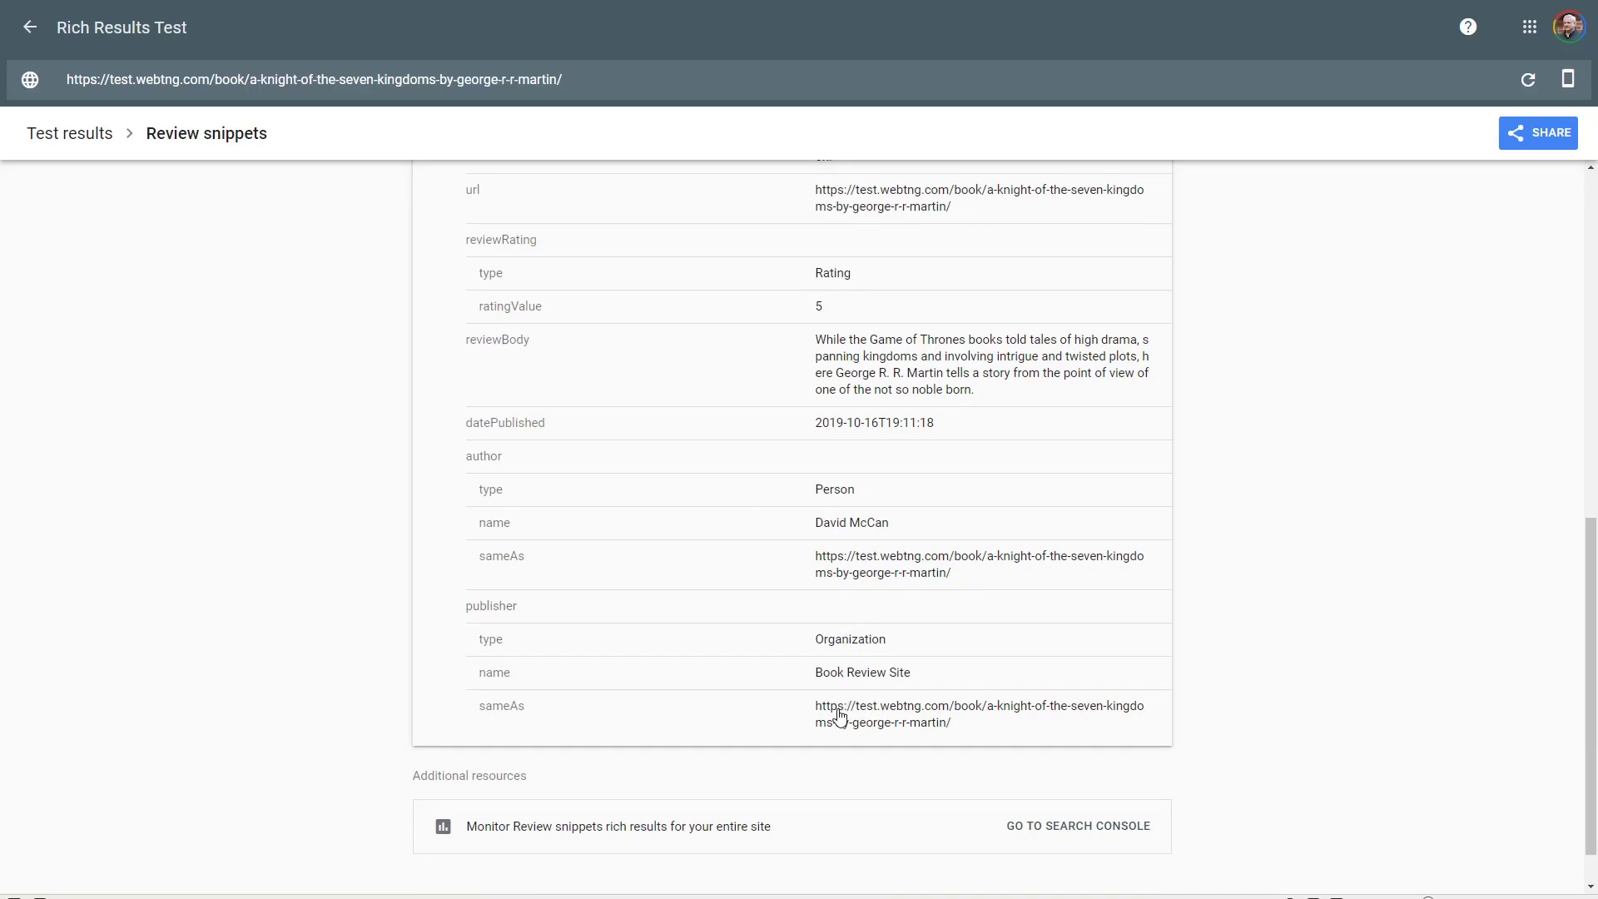
{"action": "scroll", "coordinate": [798, 668], "scroll_direction": "up", "scroll_amount": 1}
{"action": "scroll", "coordinate": [799, 671], "scroll_direction": "up", "scroll_amount": 4}
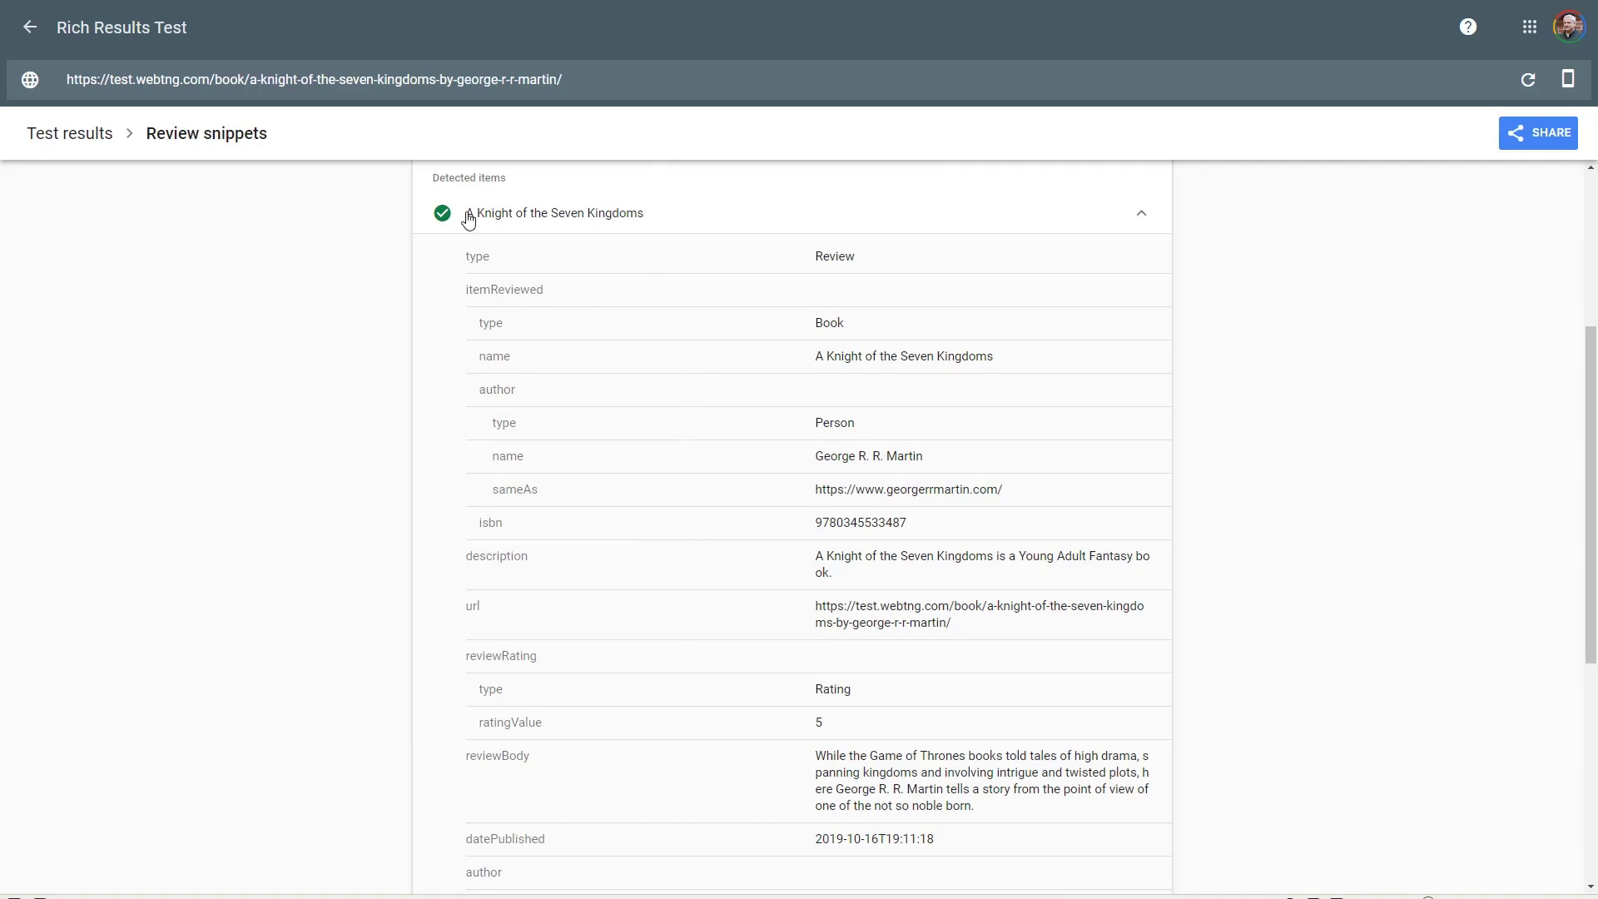
- In the Schema Pro wizard, add a Custom Markup schema enabled on All Singulars and complete its setup
{"action": "key", "text": "ctrl+Tab"}
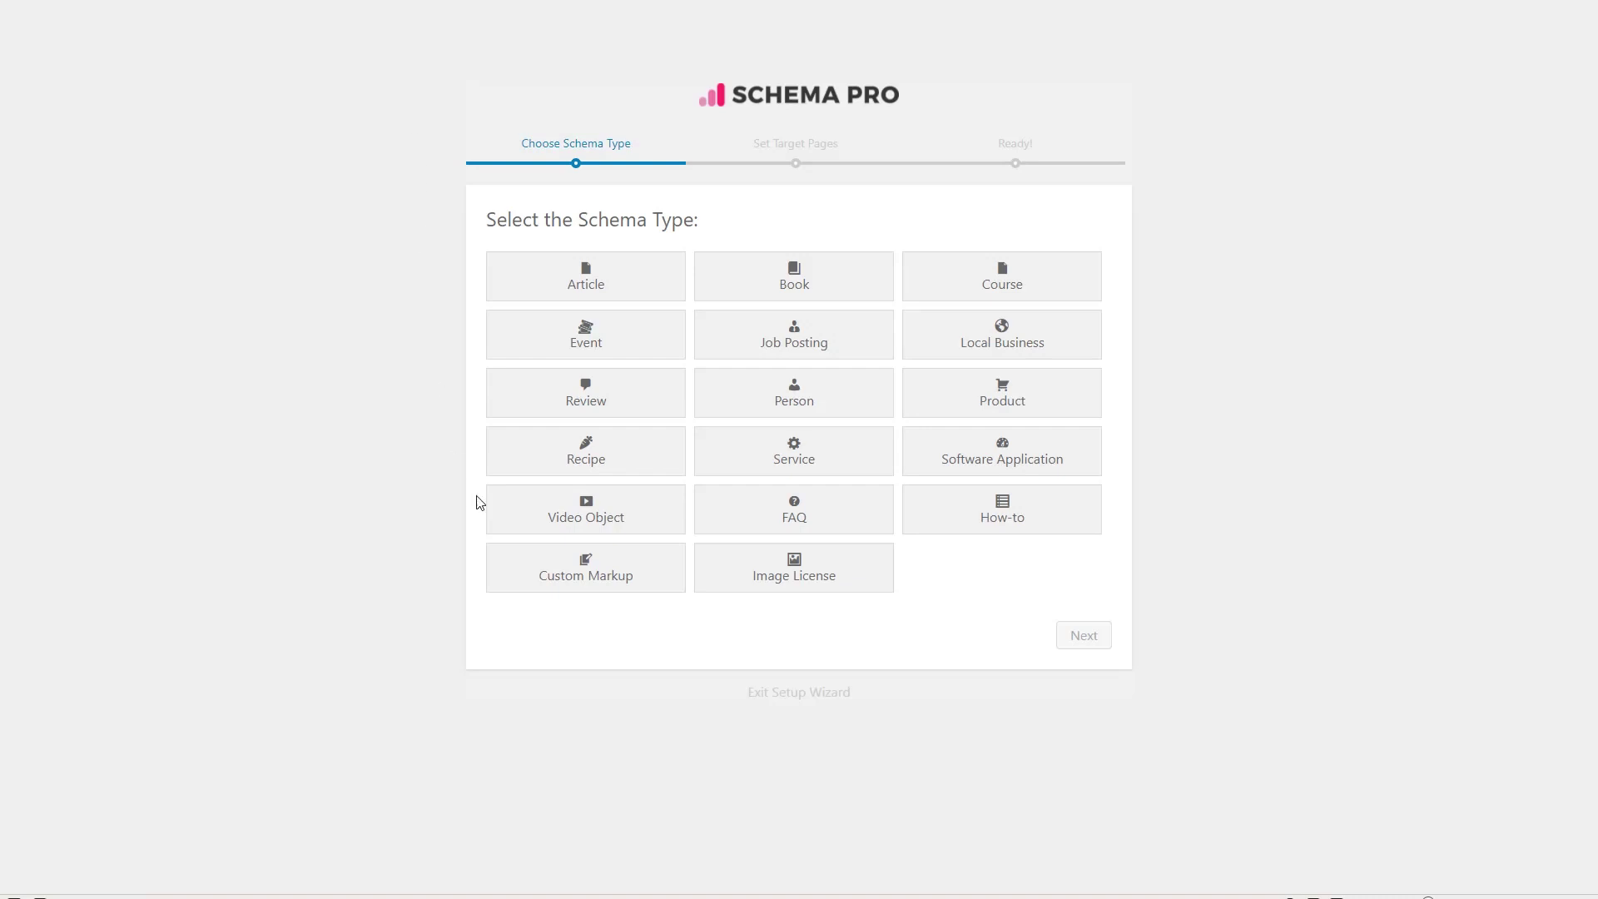
{"action": "left_click", "coordinate": [584, 572]}
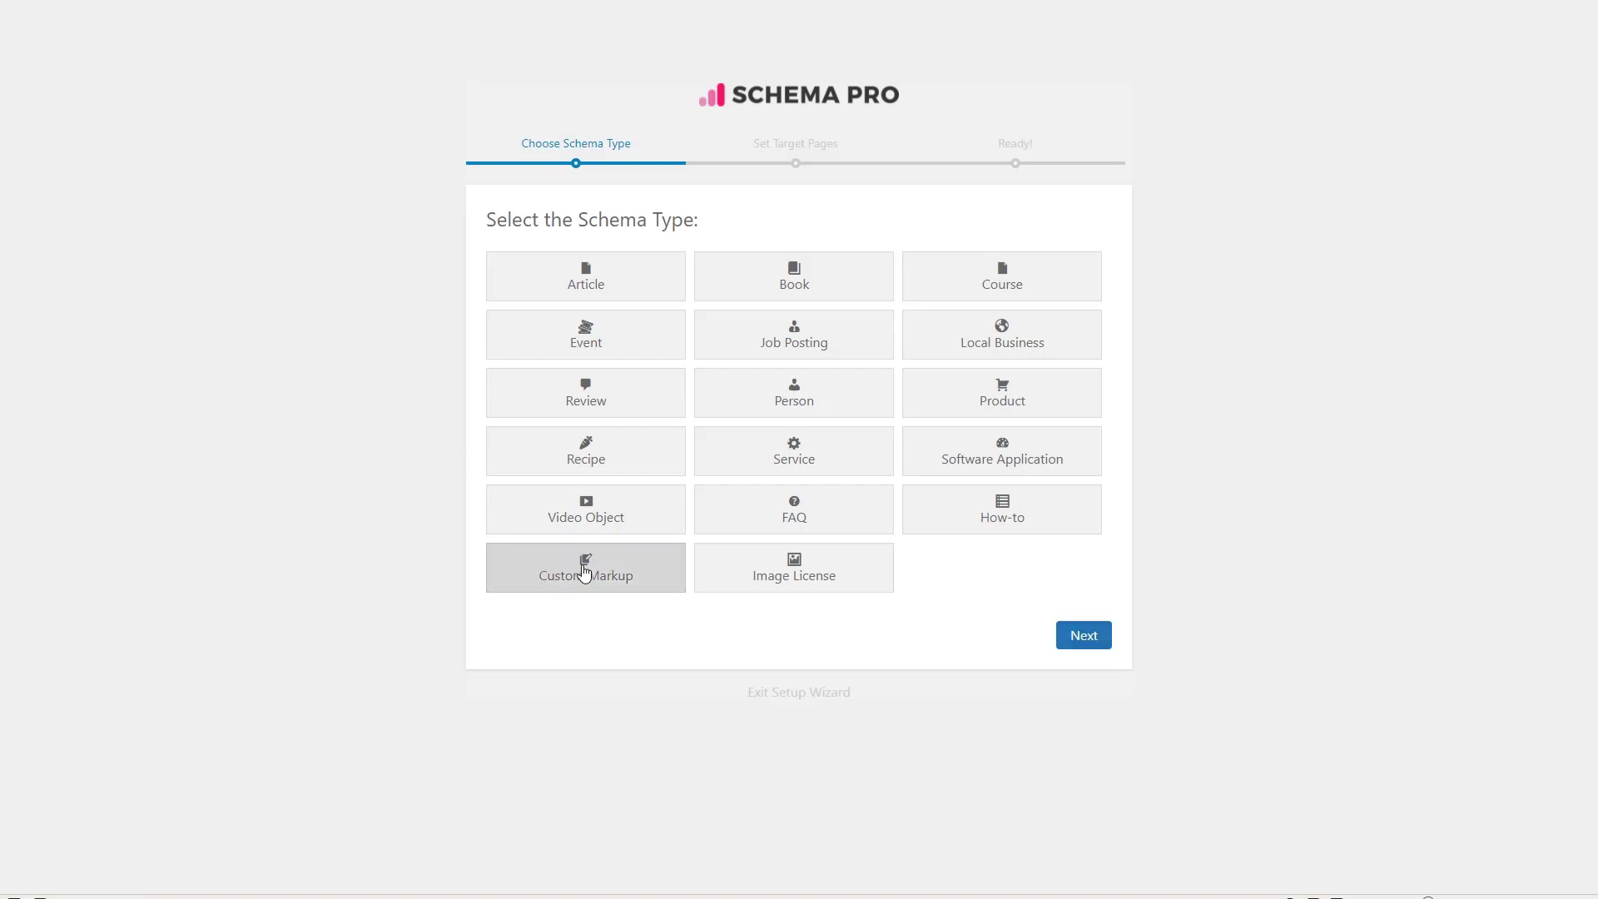
{"action": "left_click", "coordinate": [1084, 639]}
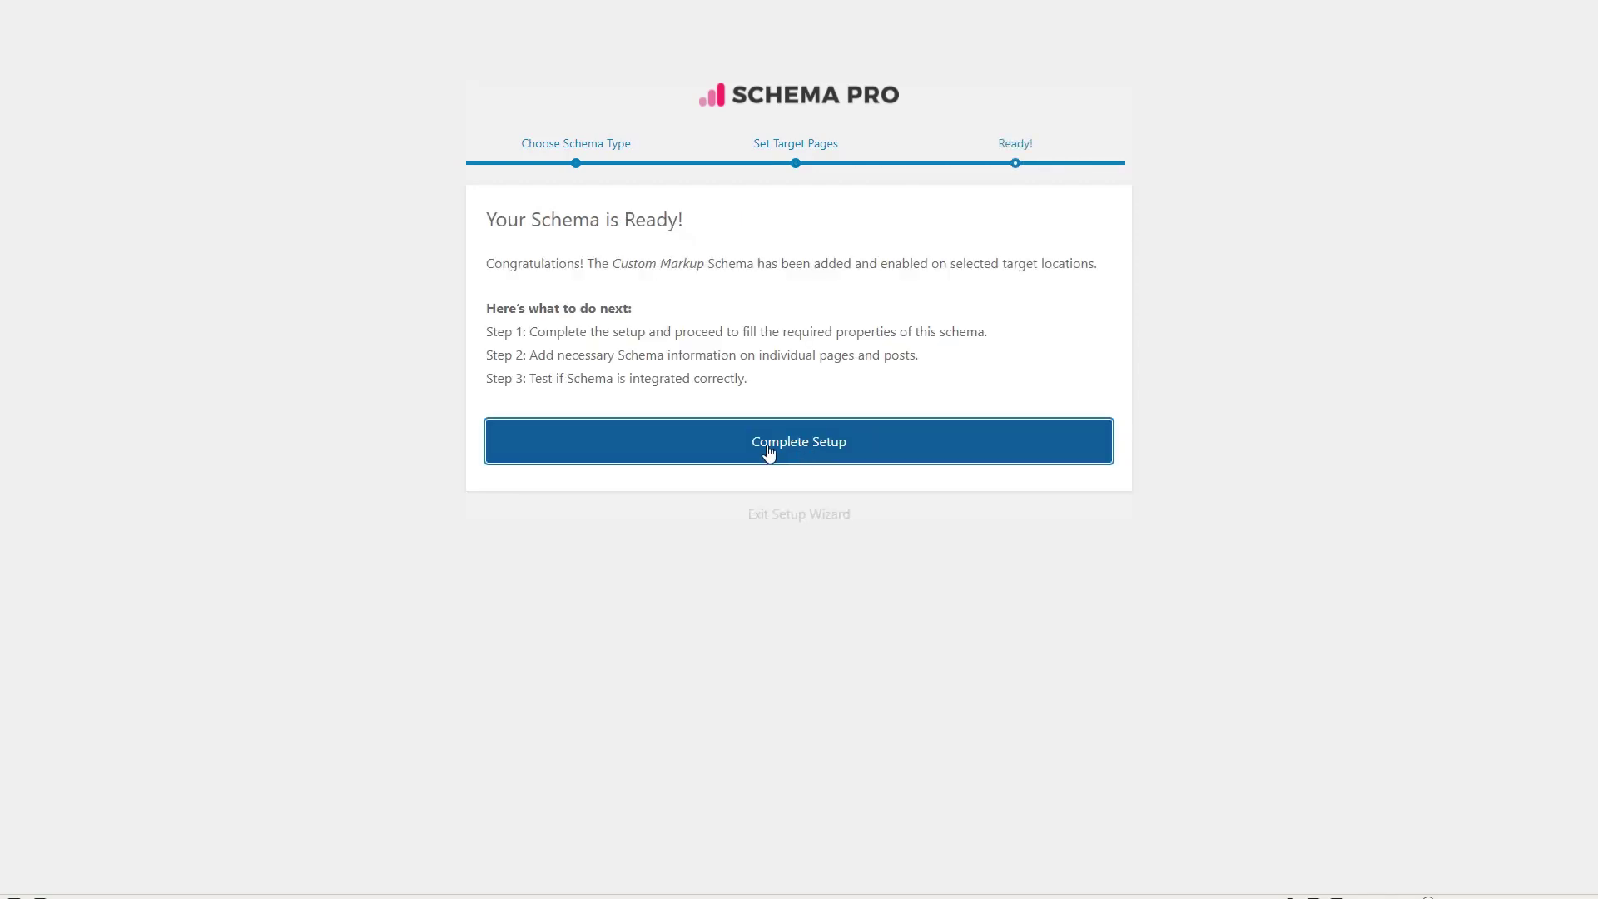
{"action": "left_click", "coordinate": [796, 445]}
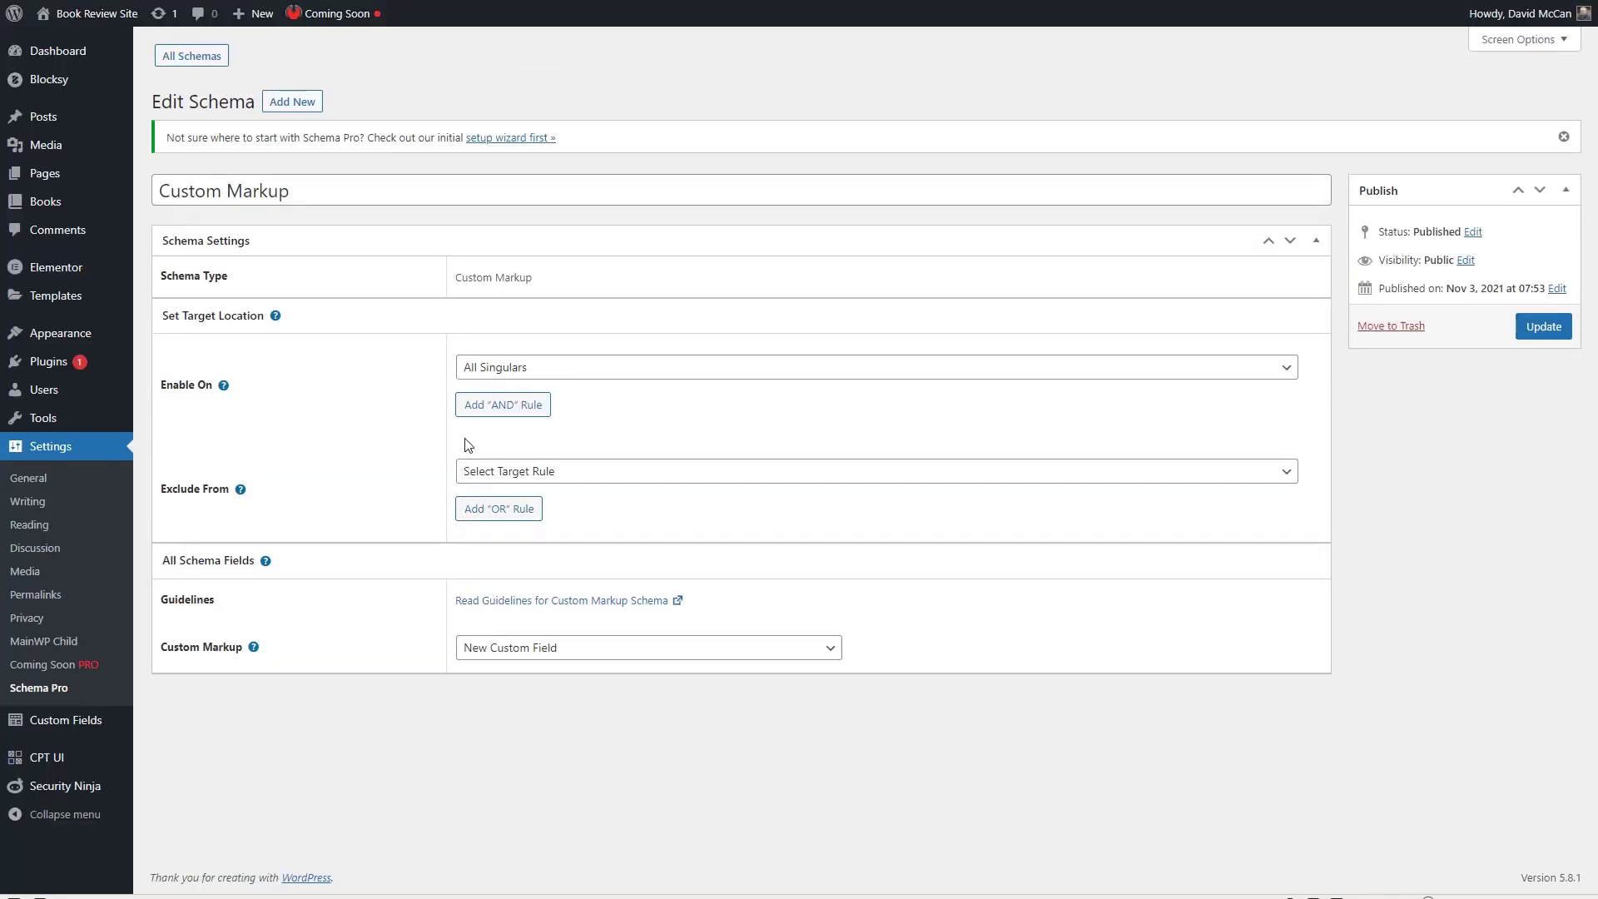
- Set the Custom Markup field's source to Fixed Text and enlarge its text area
{"action": "left_click", "coordinate": [830, 647]}
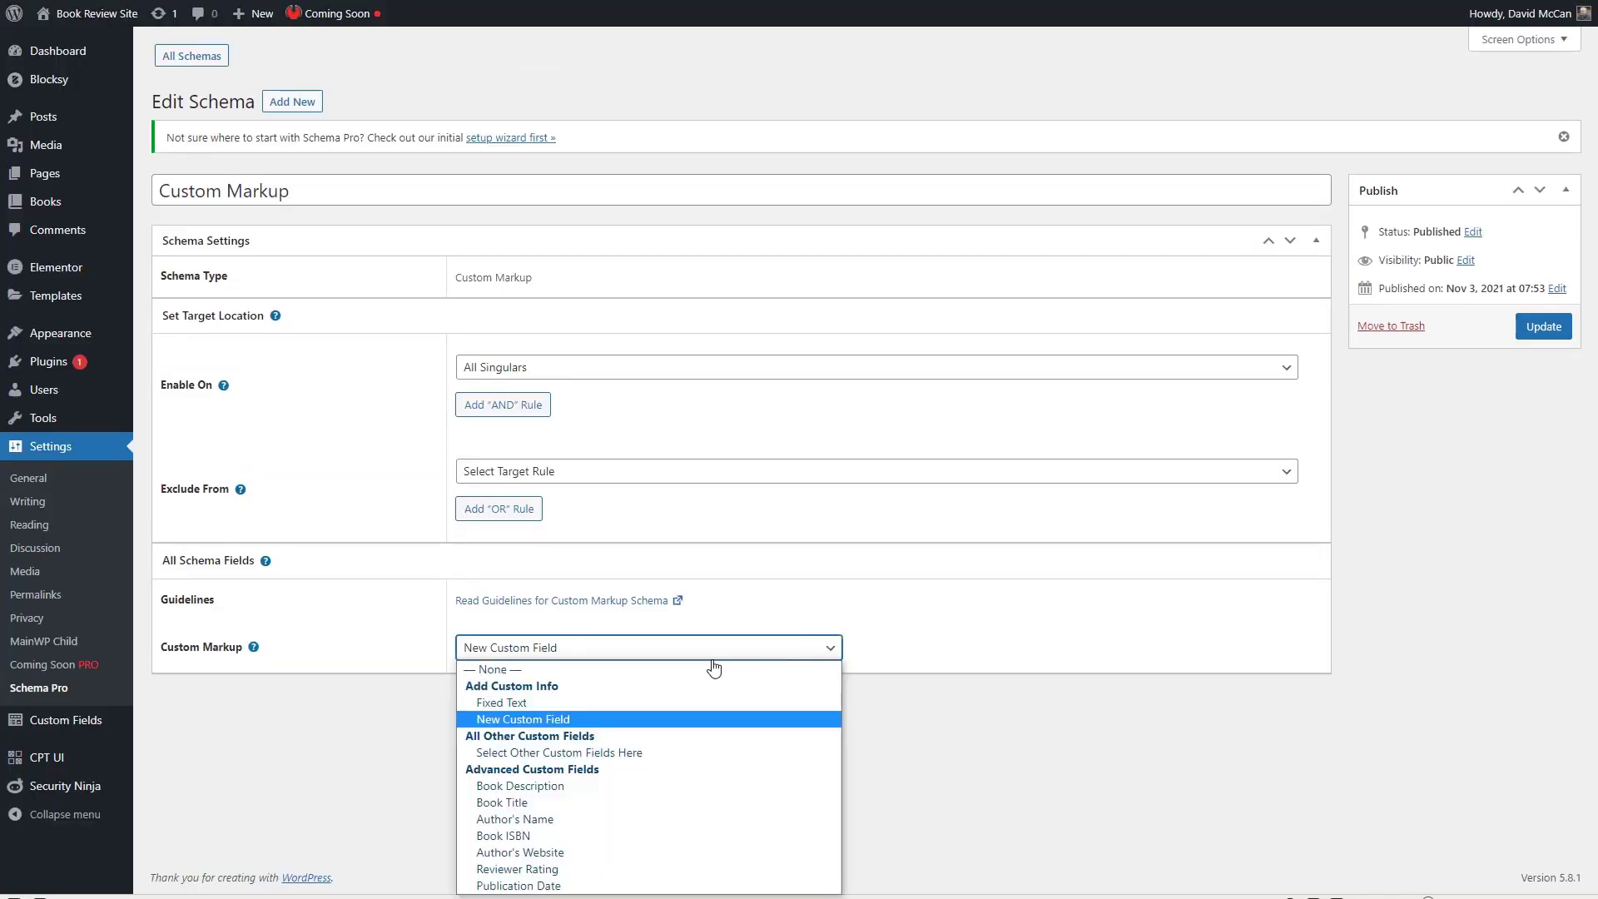
{"action": "left_click", "coordinate": [525, 704]}
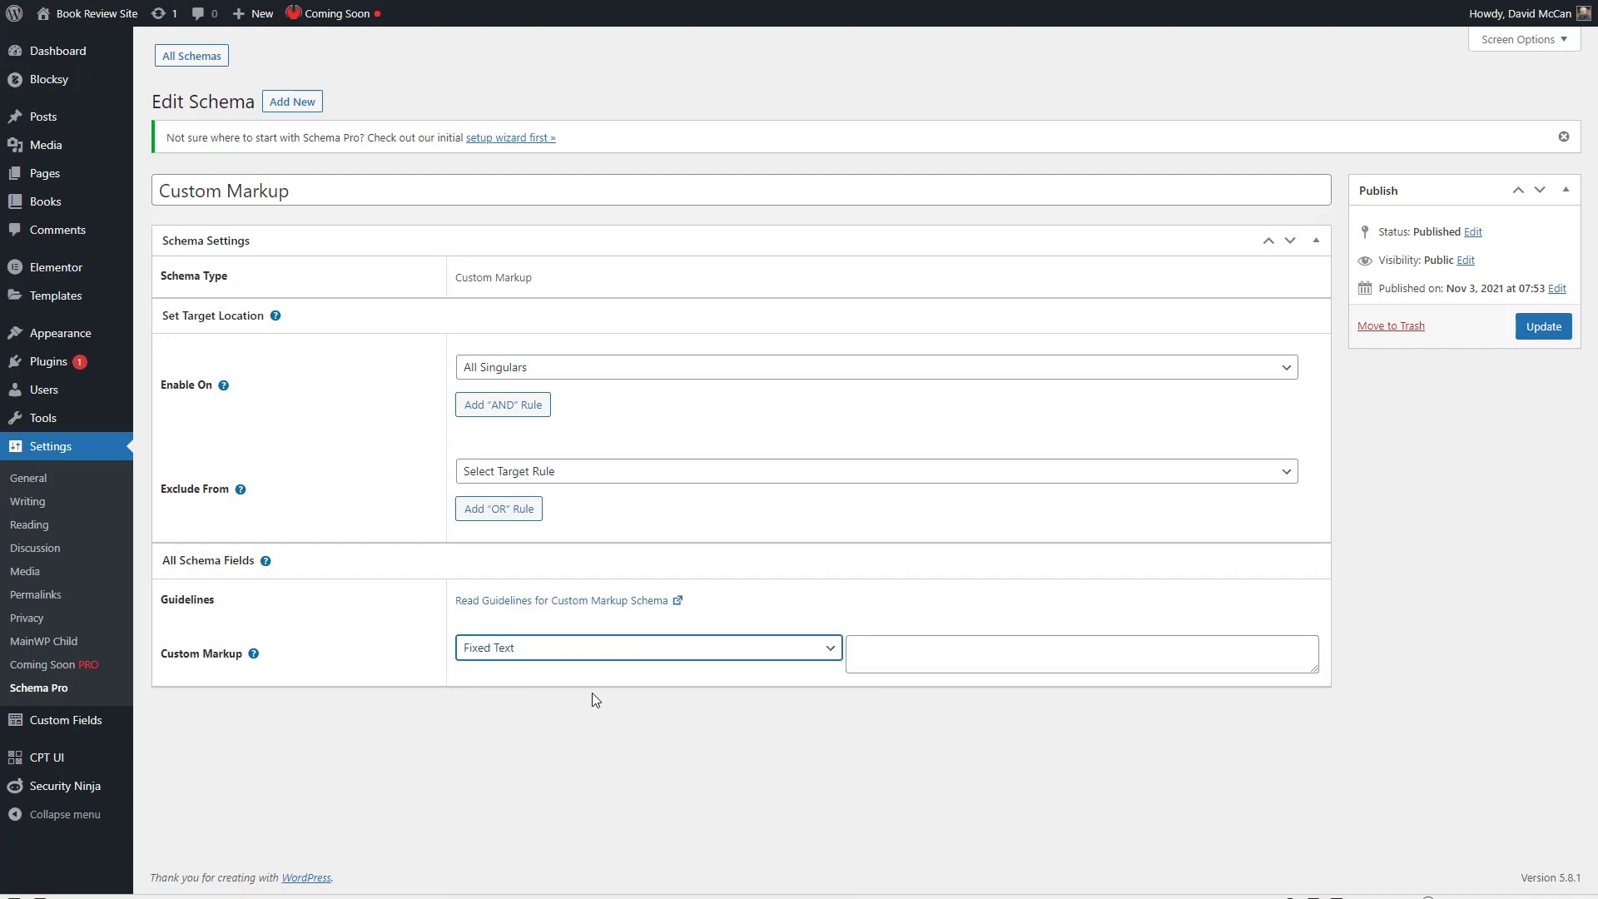
{"action": "left_click", "coordinate": [896, 664]}
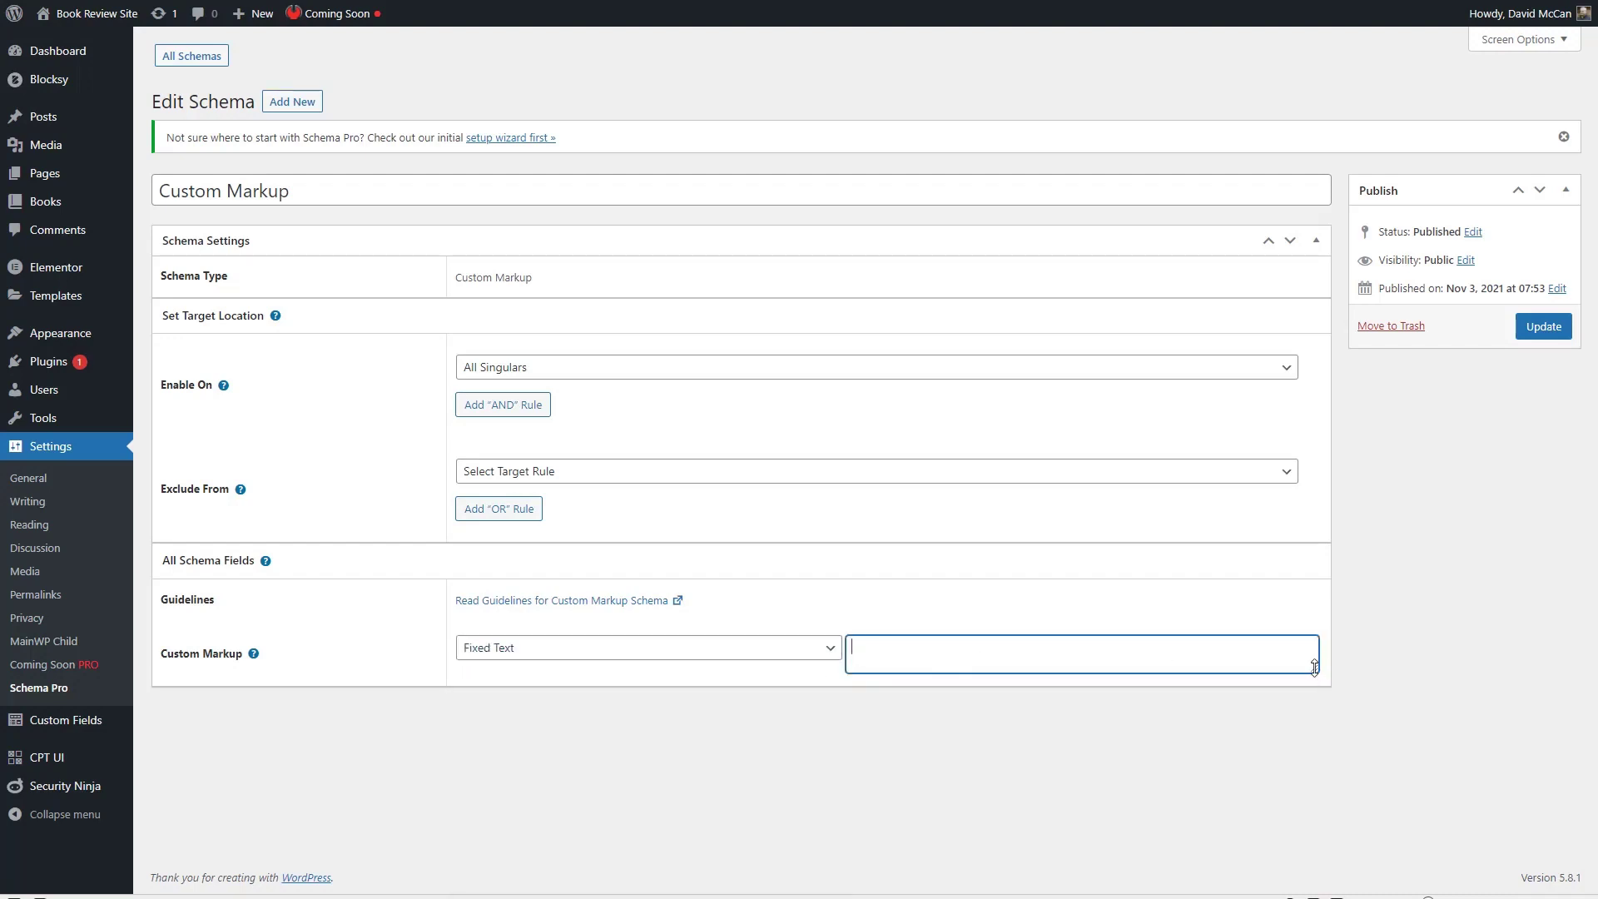
{"action": "left_click_drag", "start_coordinate": [1316, 669], "coordinate": [1320, 882]}
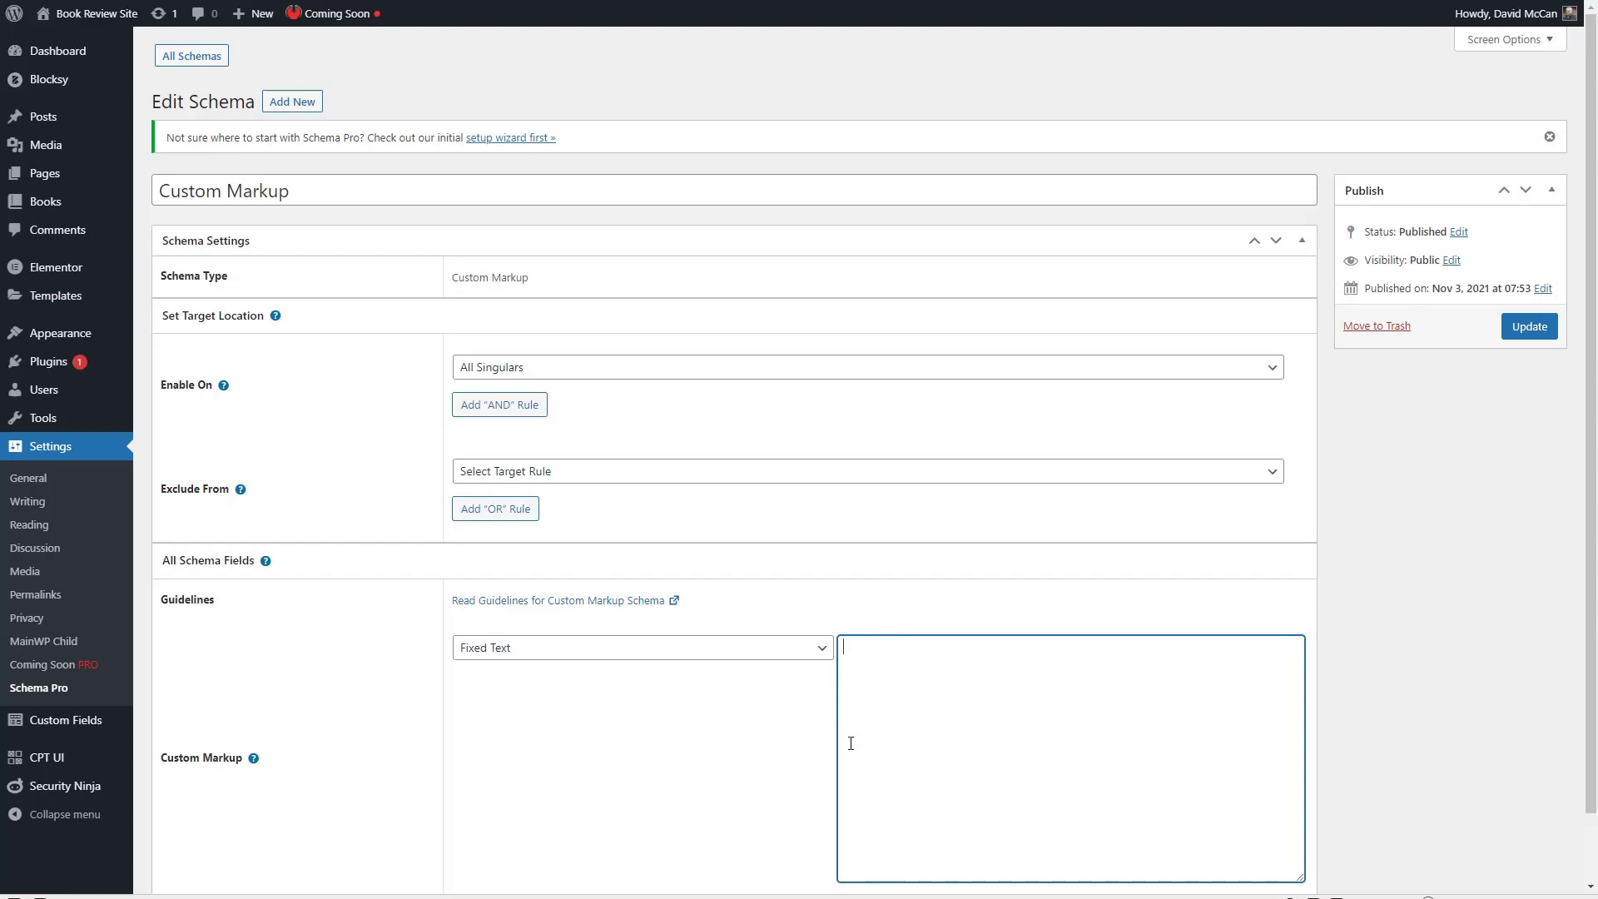
- Deactivate the Schema Pro plugin
{"action": "left_click", "coordinate": [49, 363]}
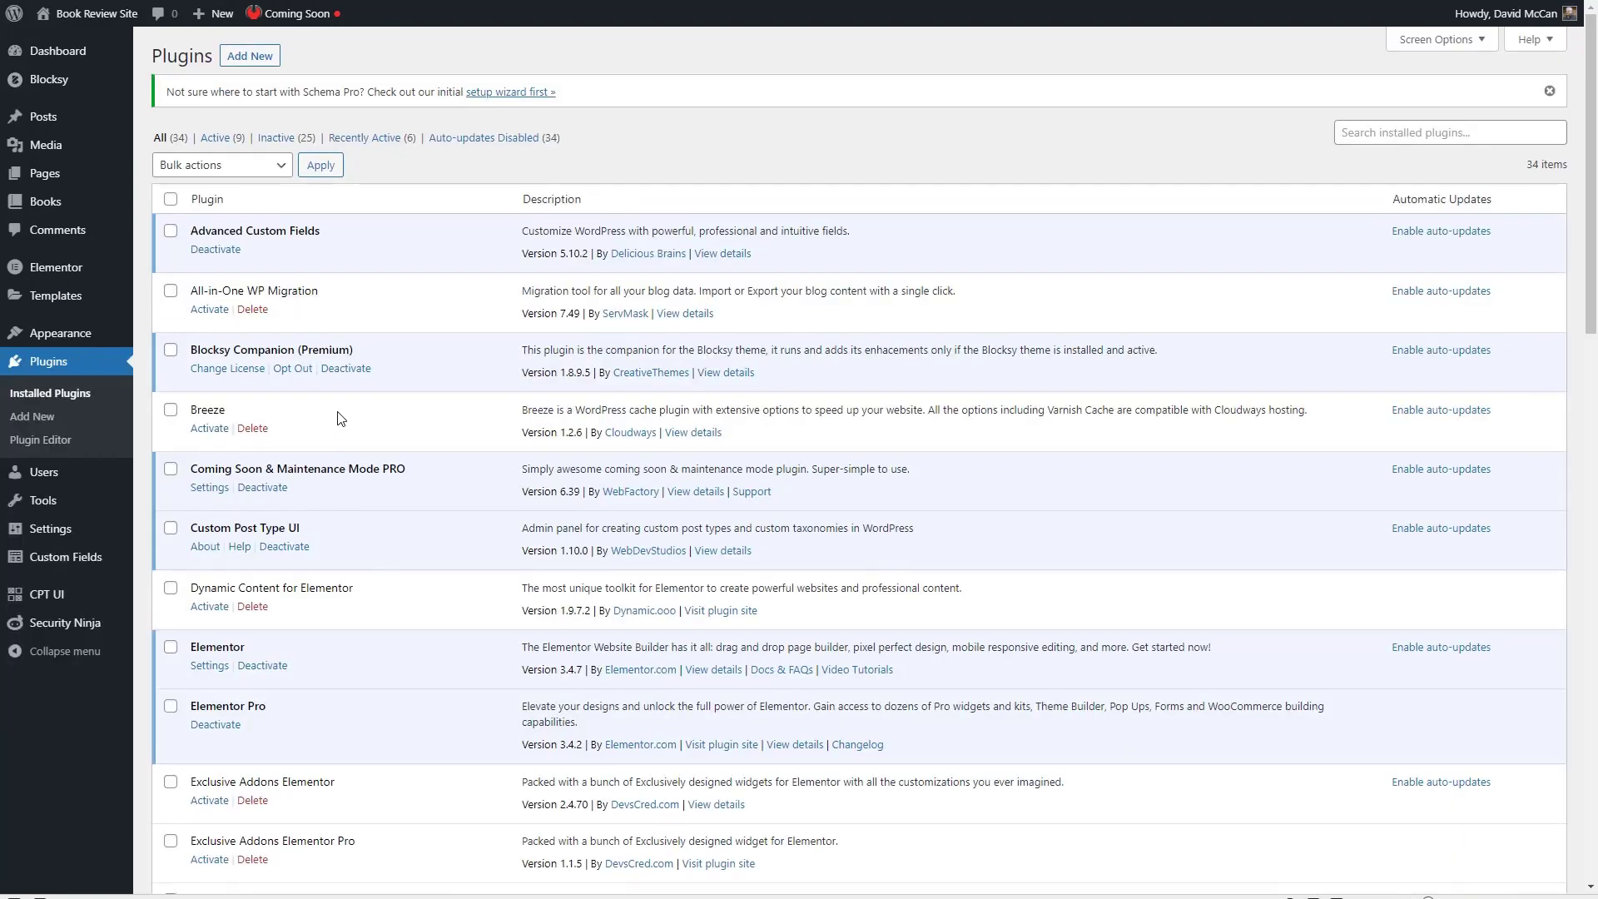
{"action": "scroll", "coordinate": [825, 525], "scroll_direction": "down", "scroll_amount": 7}
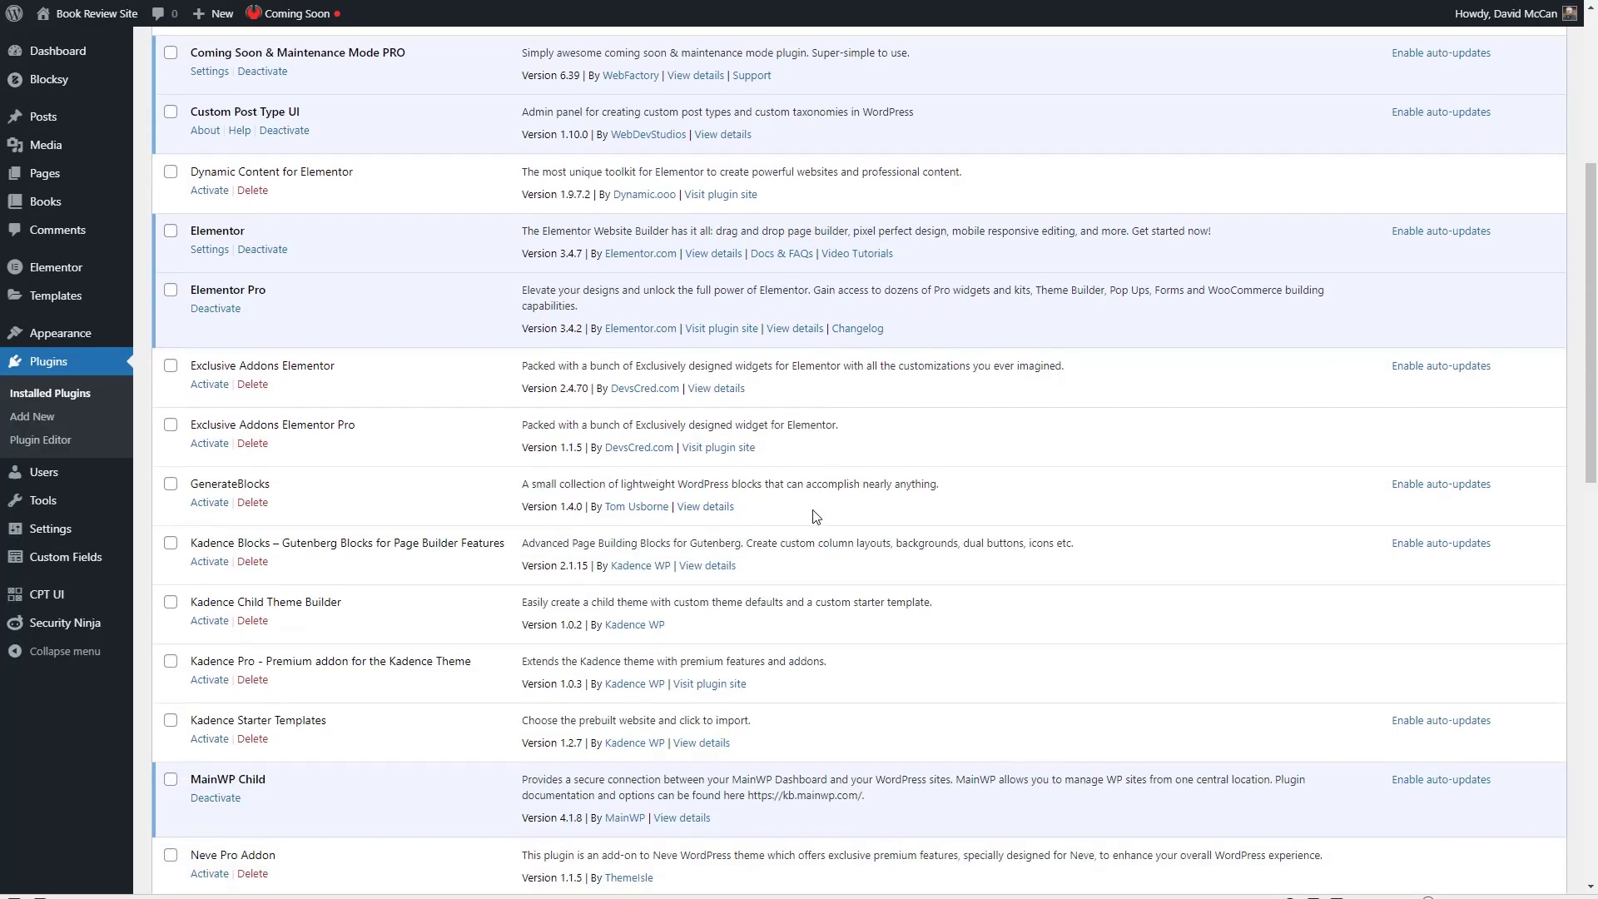
{"action": "scroll", "coordinate": [811, 516], "scroll_direction": "down", "scroll_amount": 7}
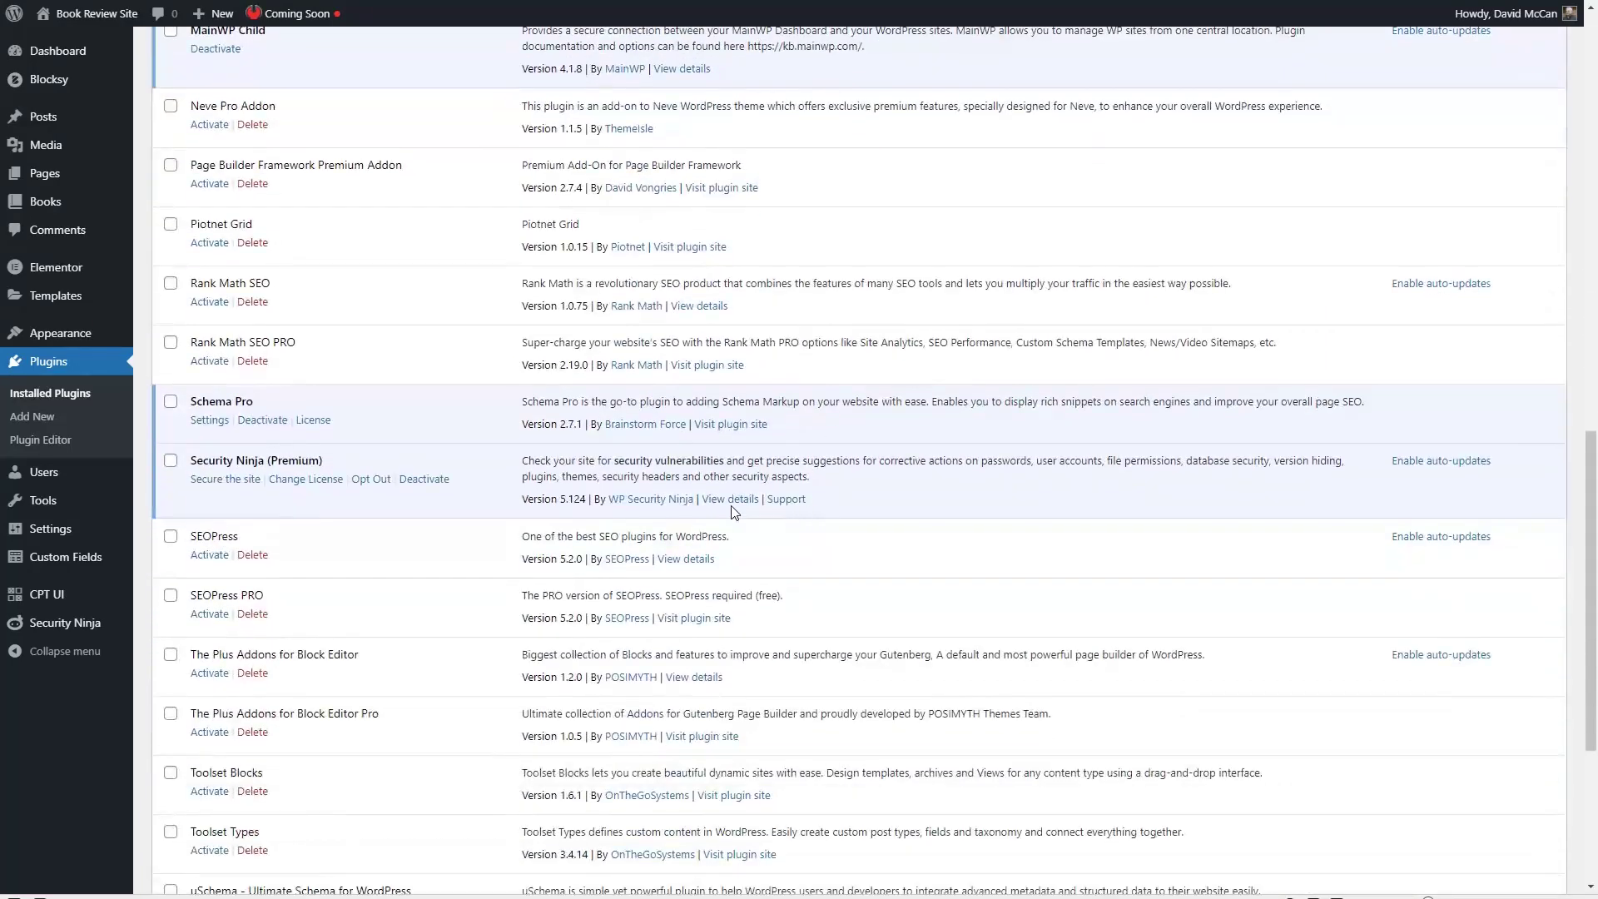
{"action": "left_click", "coordinate": [261, 420]}
- Activate the uSchema - Ultimate Schema for WordPress plugin
{"action": "scroll", "coordinate": [403, 439], "scroll_direction": "down", "scroll_amount": 14}
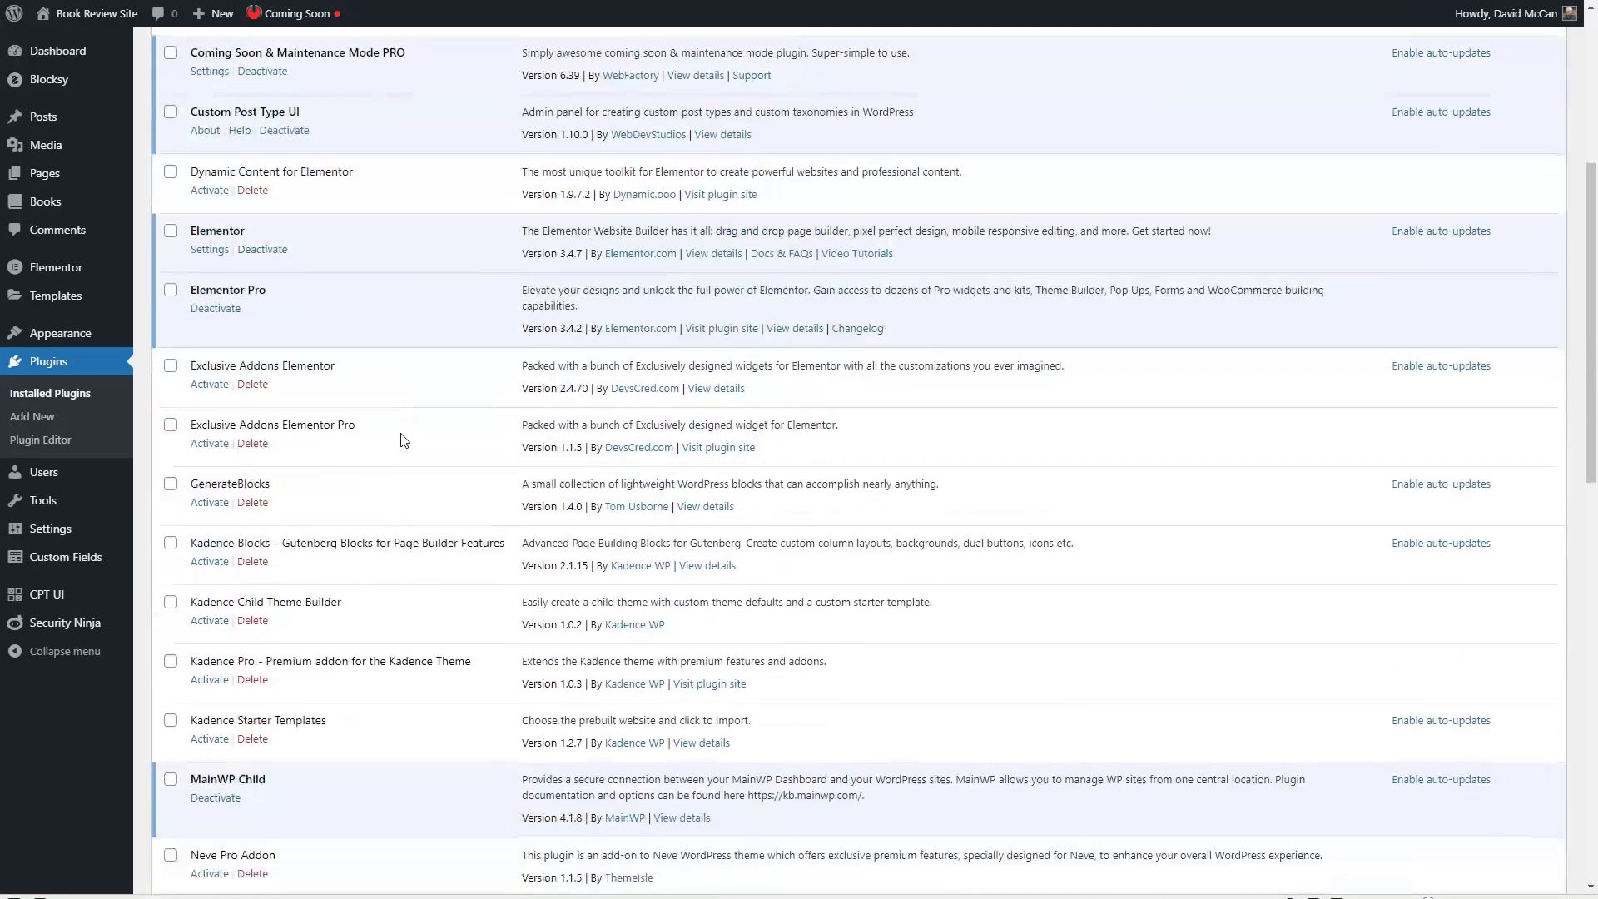
{"action": "scroll", "coordinate": [403, 440], "scroll_direction": "down", "scroll_amount": 4}
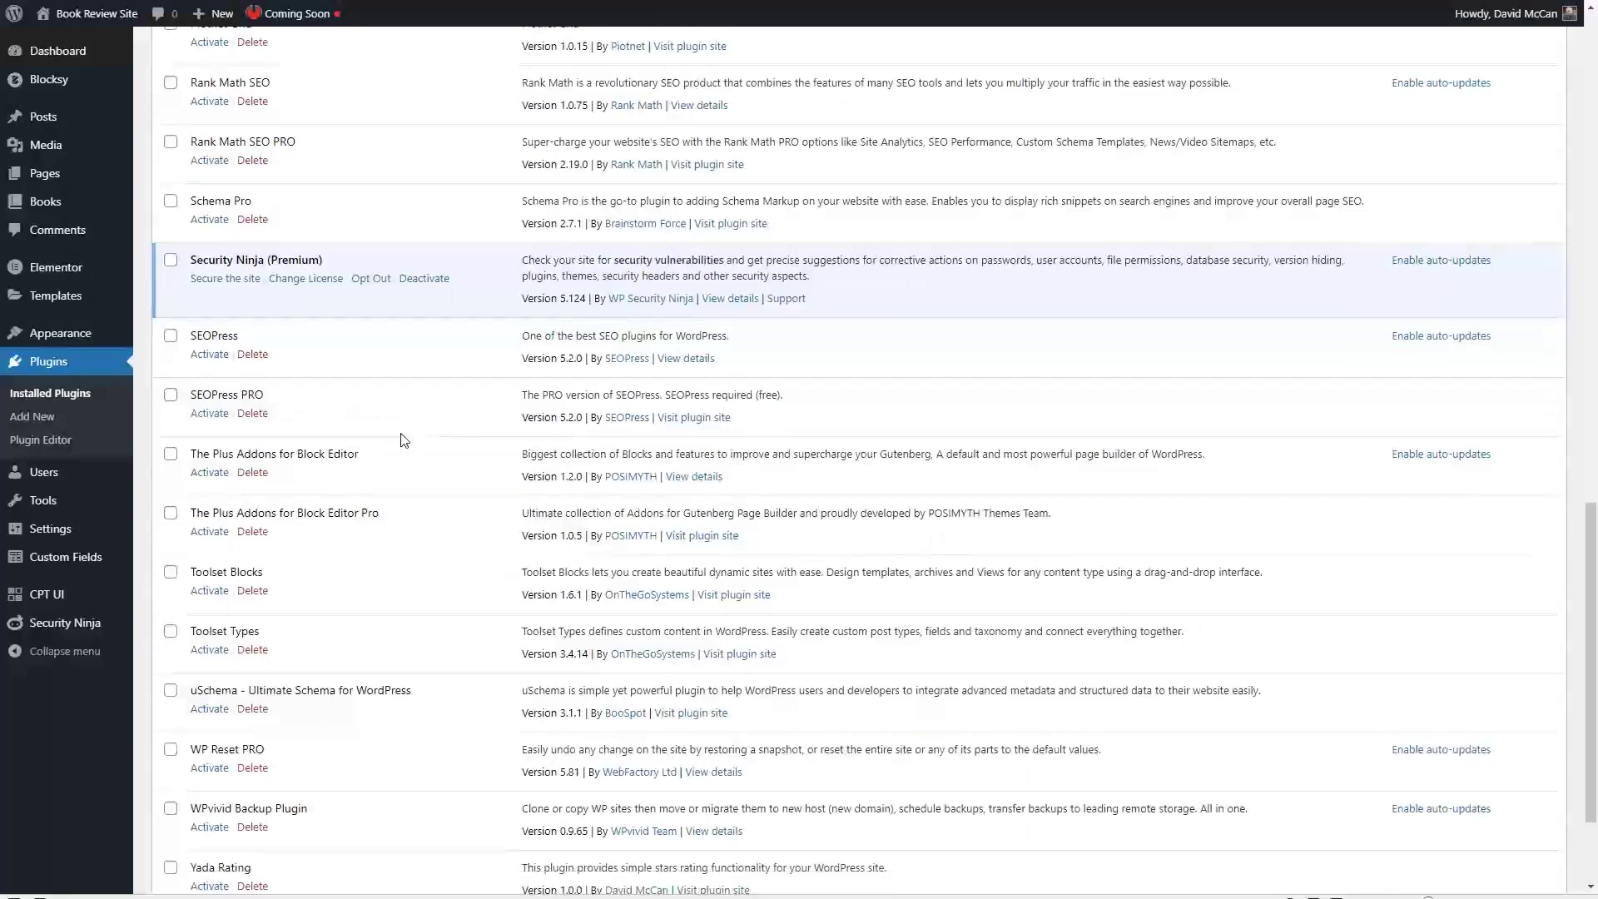
{"action": "left_click", "coordinate": [209, 550]}
- Add a Simple Schema Item of type Book for All Singular, publish it, and look through its mappable fields
{"action": "mouse_move", "coordinate": [77, 262]}
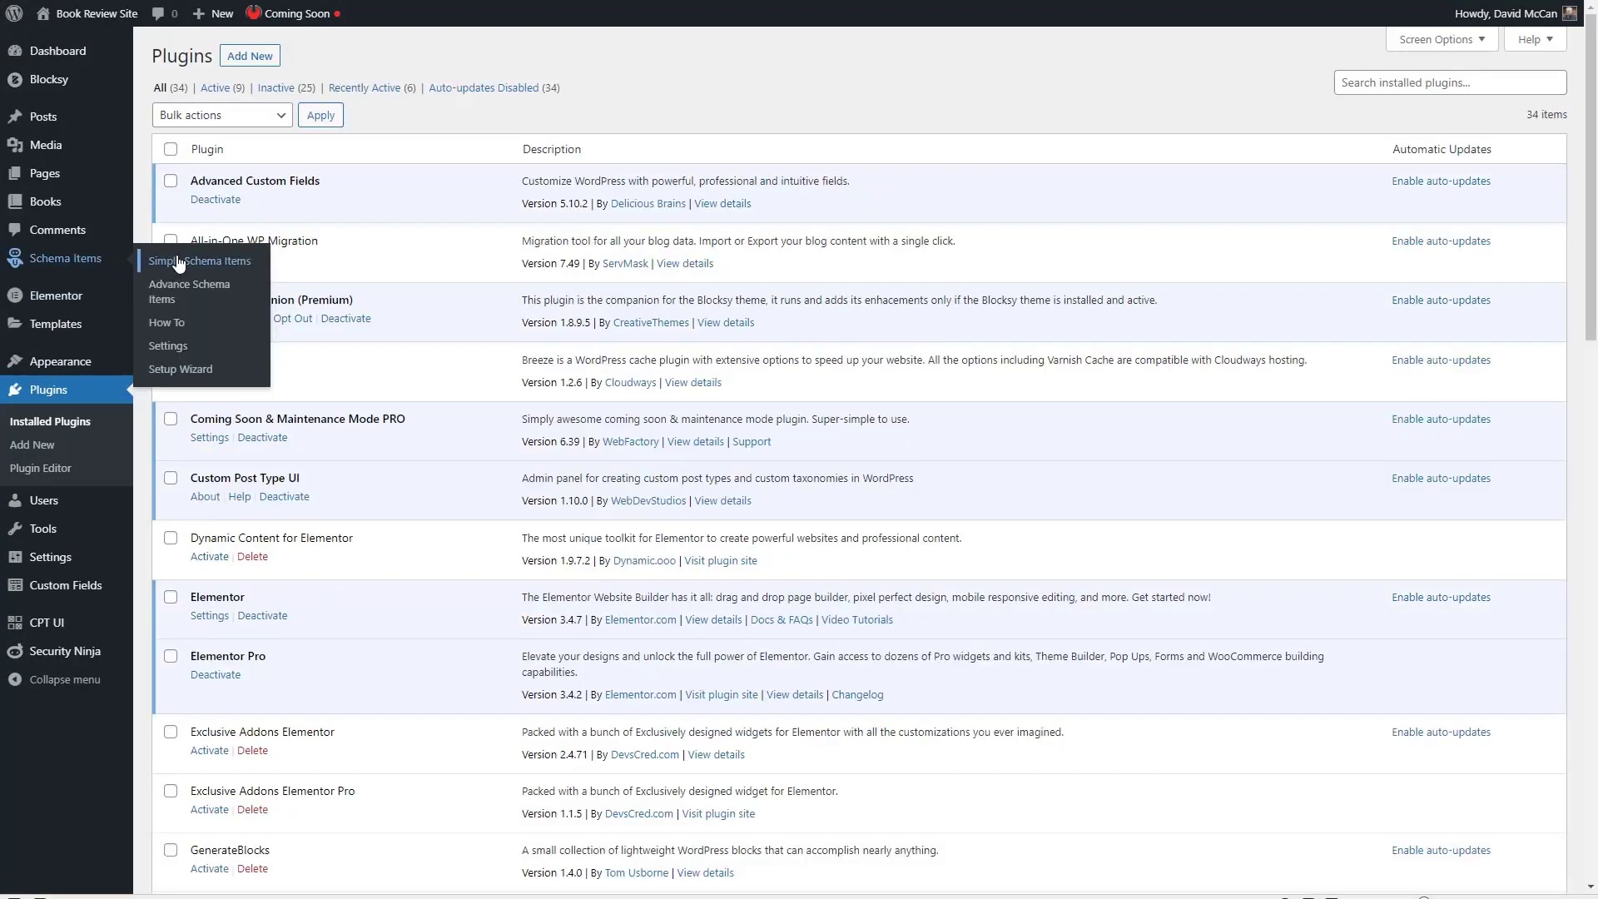
{"action": "left_click", "coordinate": [197, 263]}
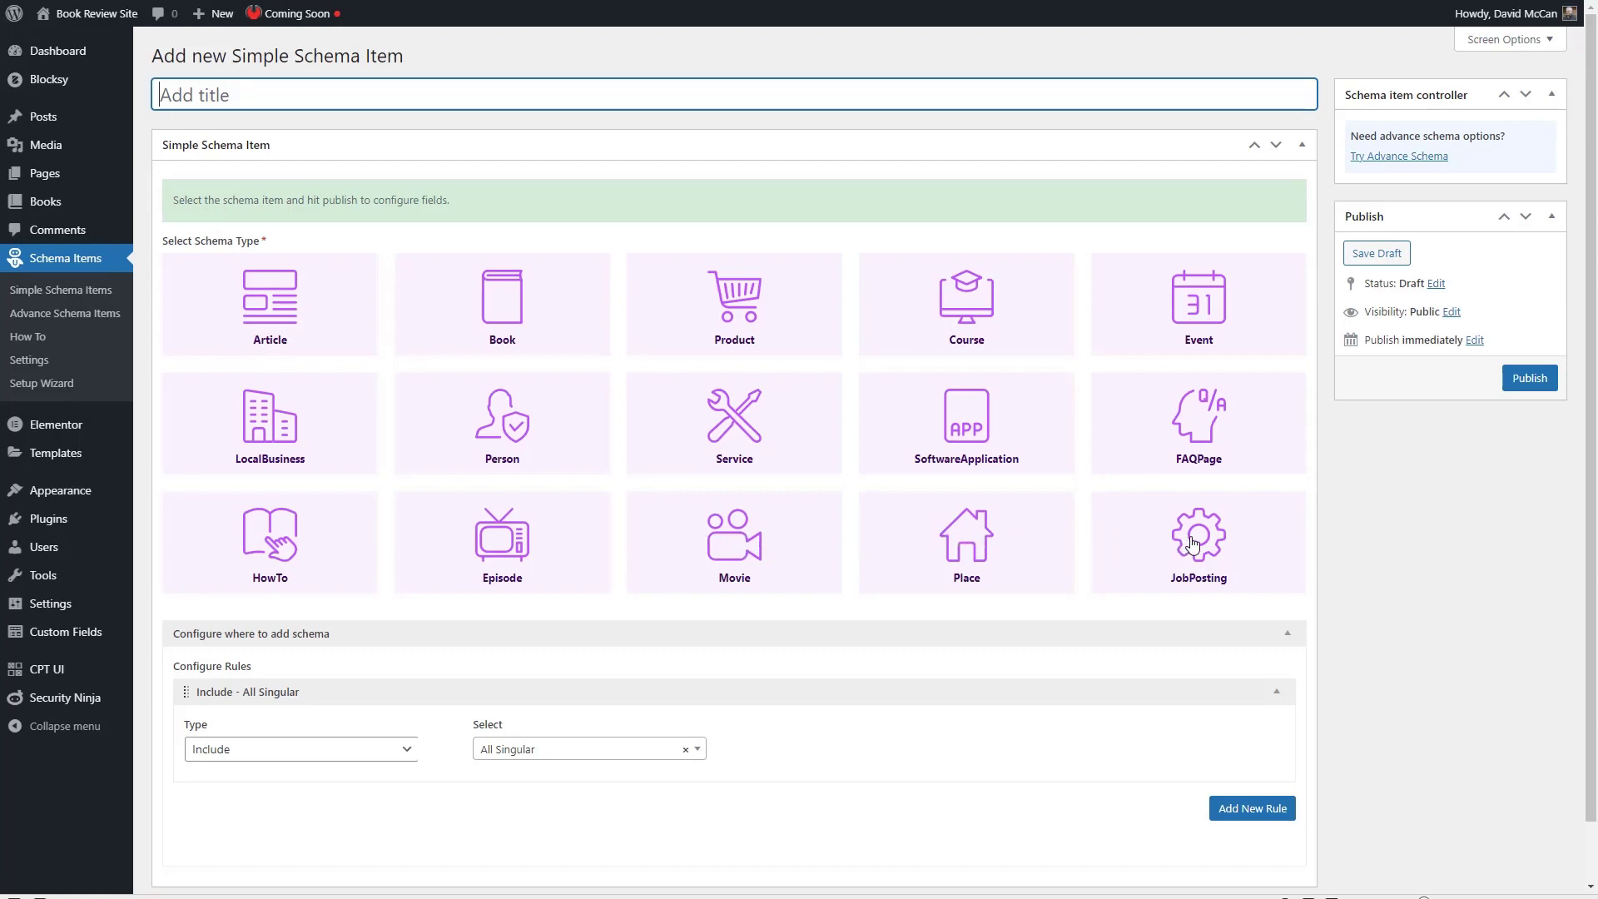
{"action": "left_click", "coordinate": [562, 335]}
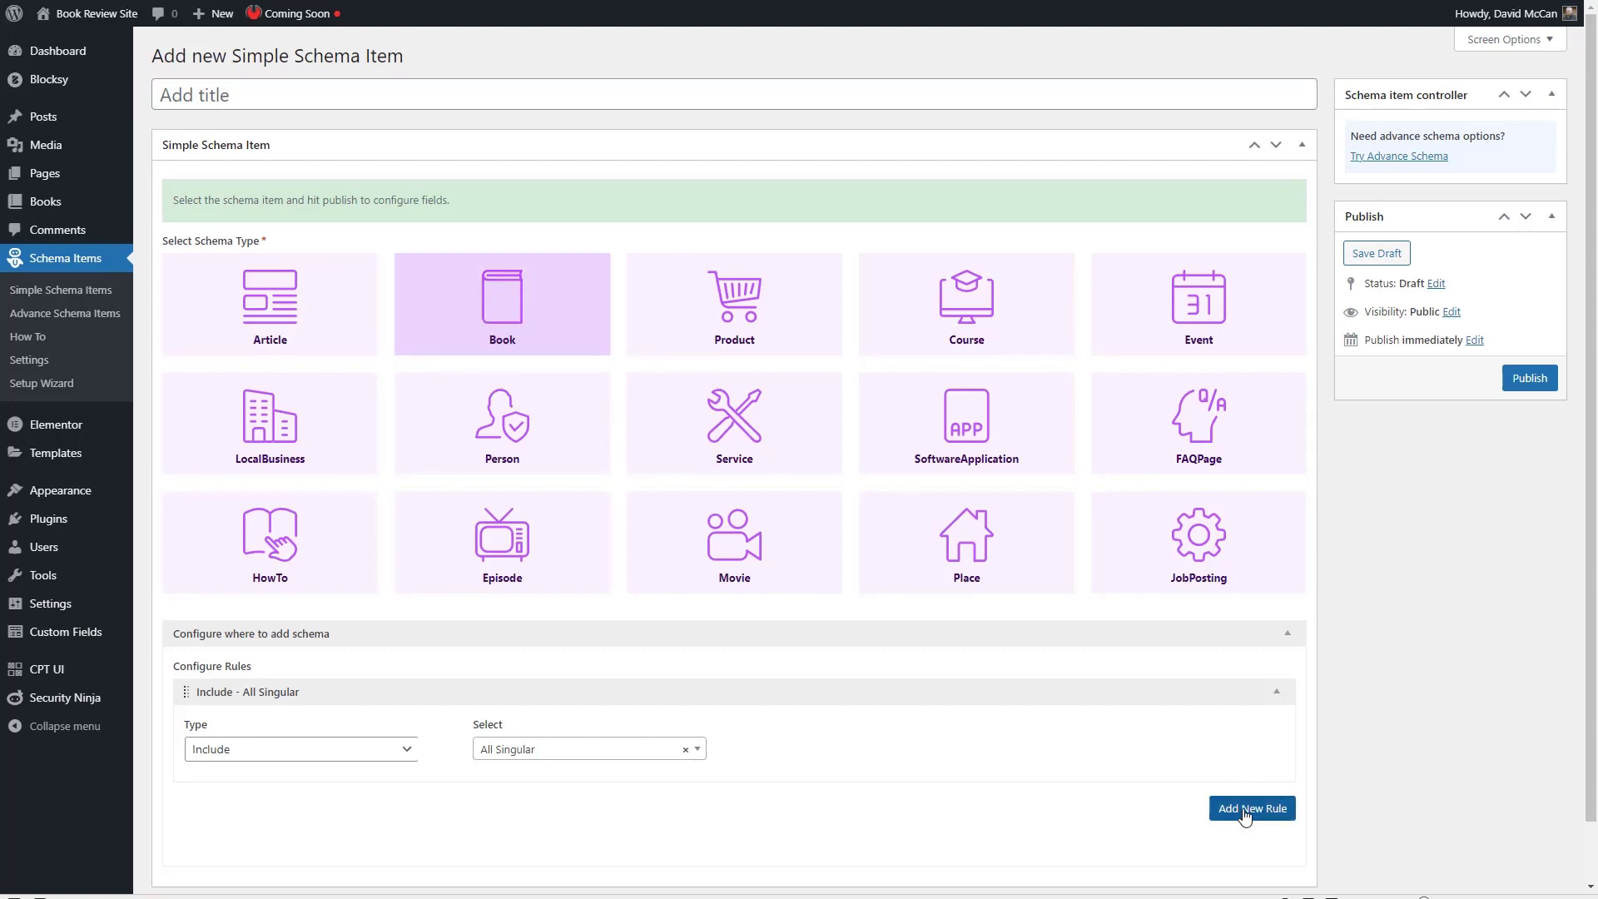
{"action": "left_click", "coordinate": [1530, 378]}
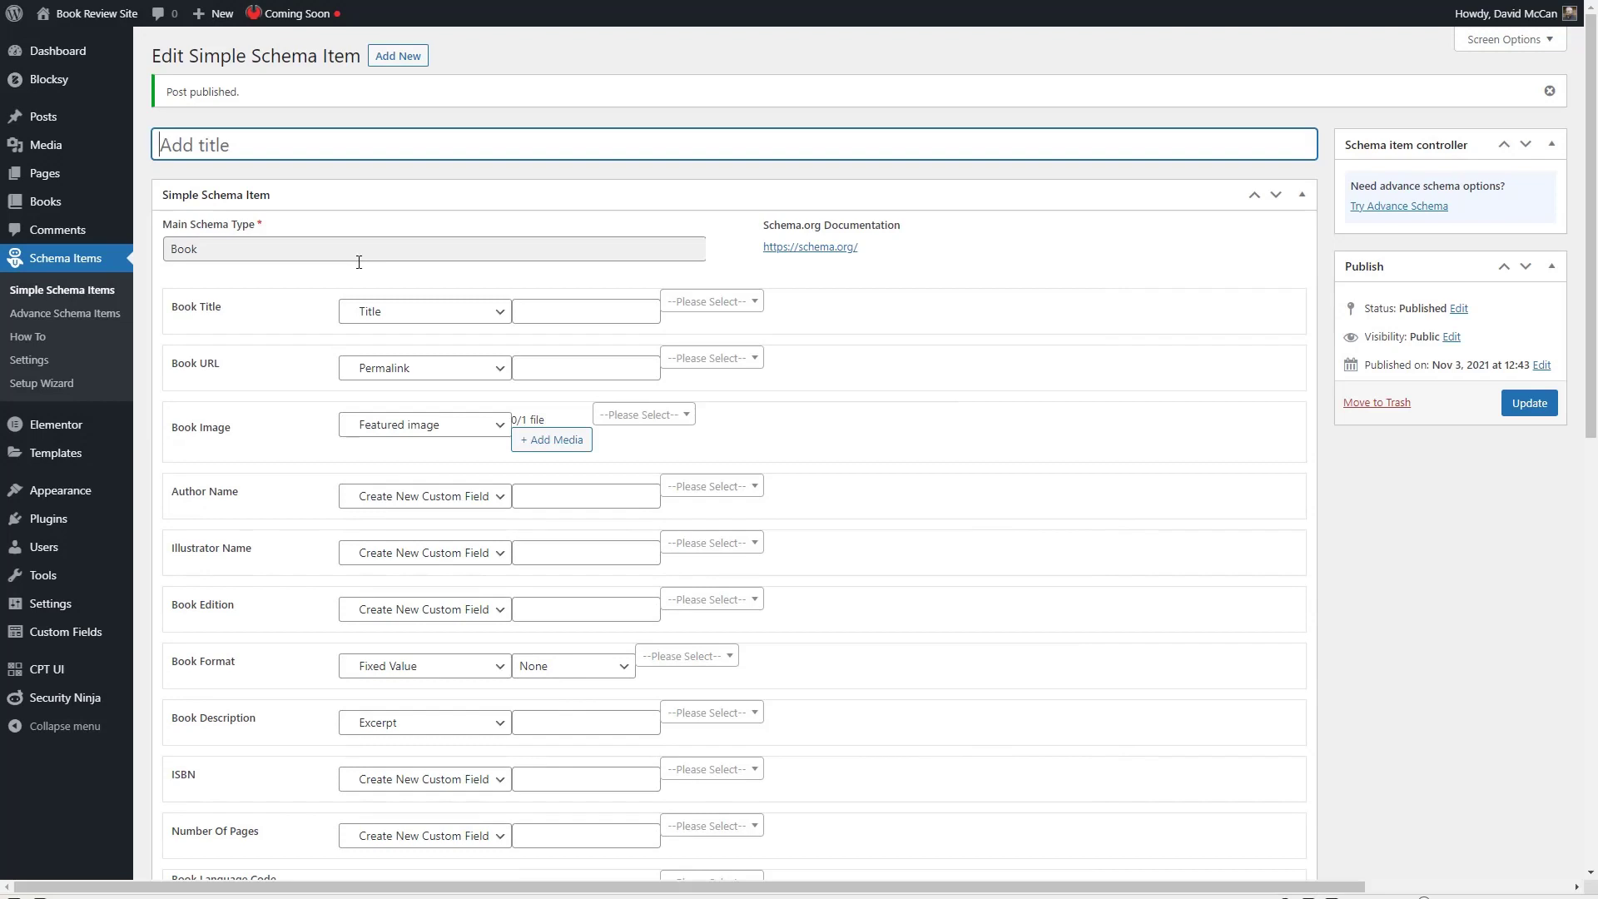
{"action": "scroll", "coordinate": [359, 262], "scroll_direction": "down", "scroll_amount": 1}
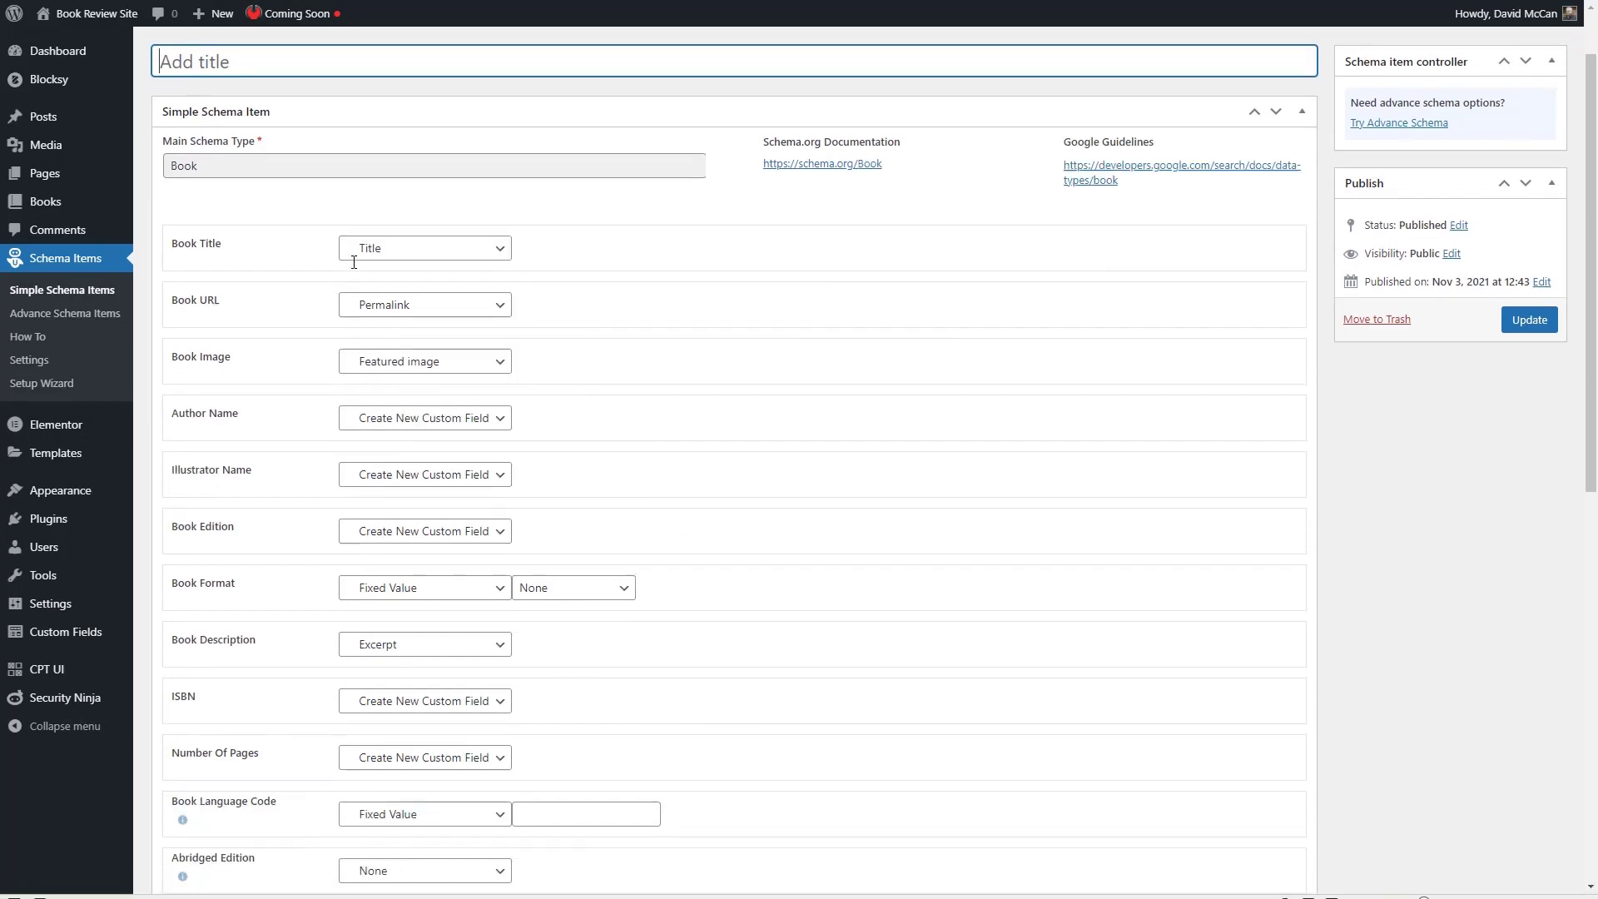
{"action": "scroll", "coordinate": [234, 321], "scroll_direction": "down", "scroll_amount": 5}
{"action": "scroll", "coordinate": [234, 321], "scroll_direction": "down", "scroll_amount": 1}
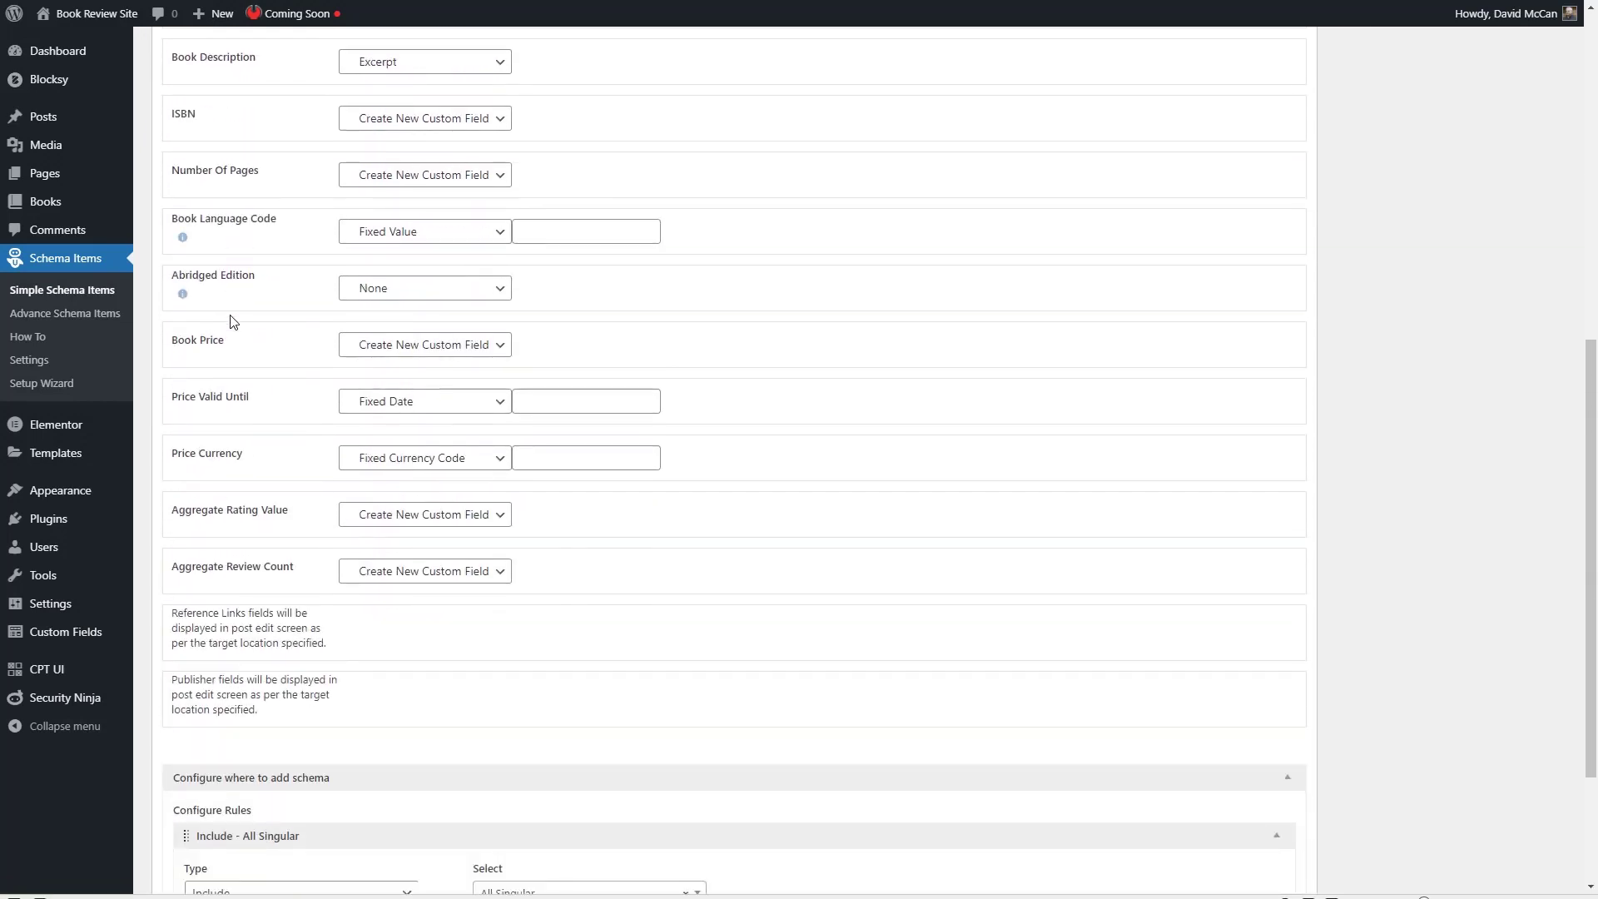
{"action": "scroll", "coordinate": [234, 321], "scroll_direction": "up", "scroll_amount": 7}
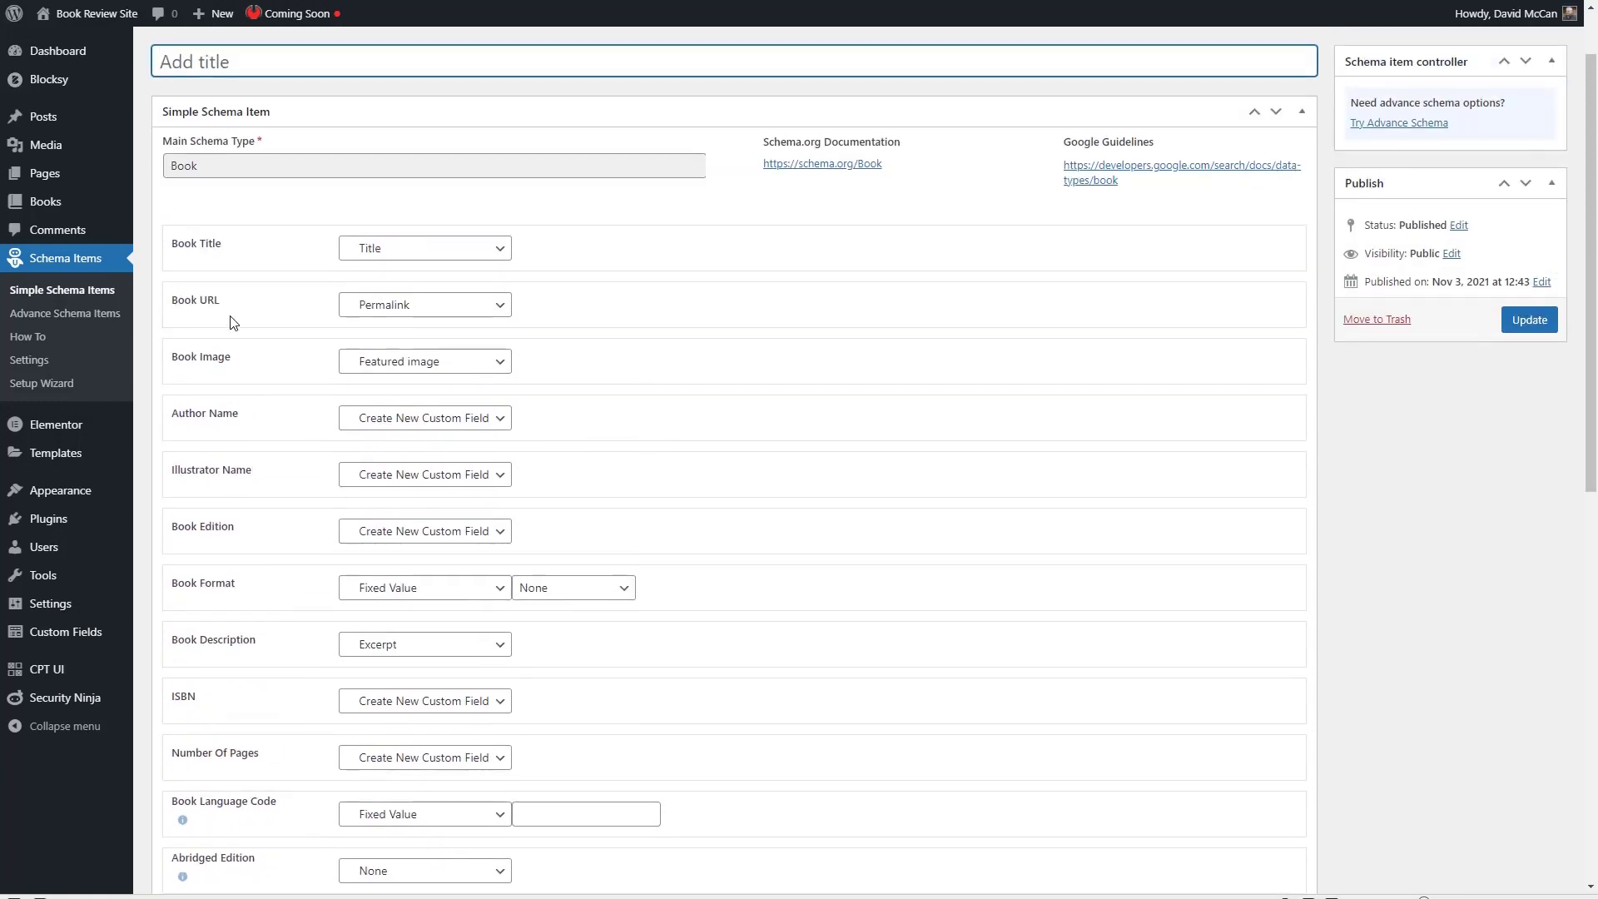
- Examine the published Book schema item's properties, from Book Title down to Aggregate Review Count and the location rules
{"action": "scroll", "coordinate": [287, 250], "scroll_direction": "down", "scroll_amount": 4}
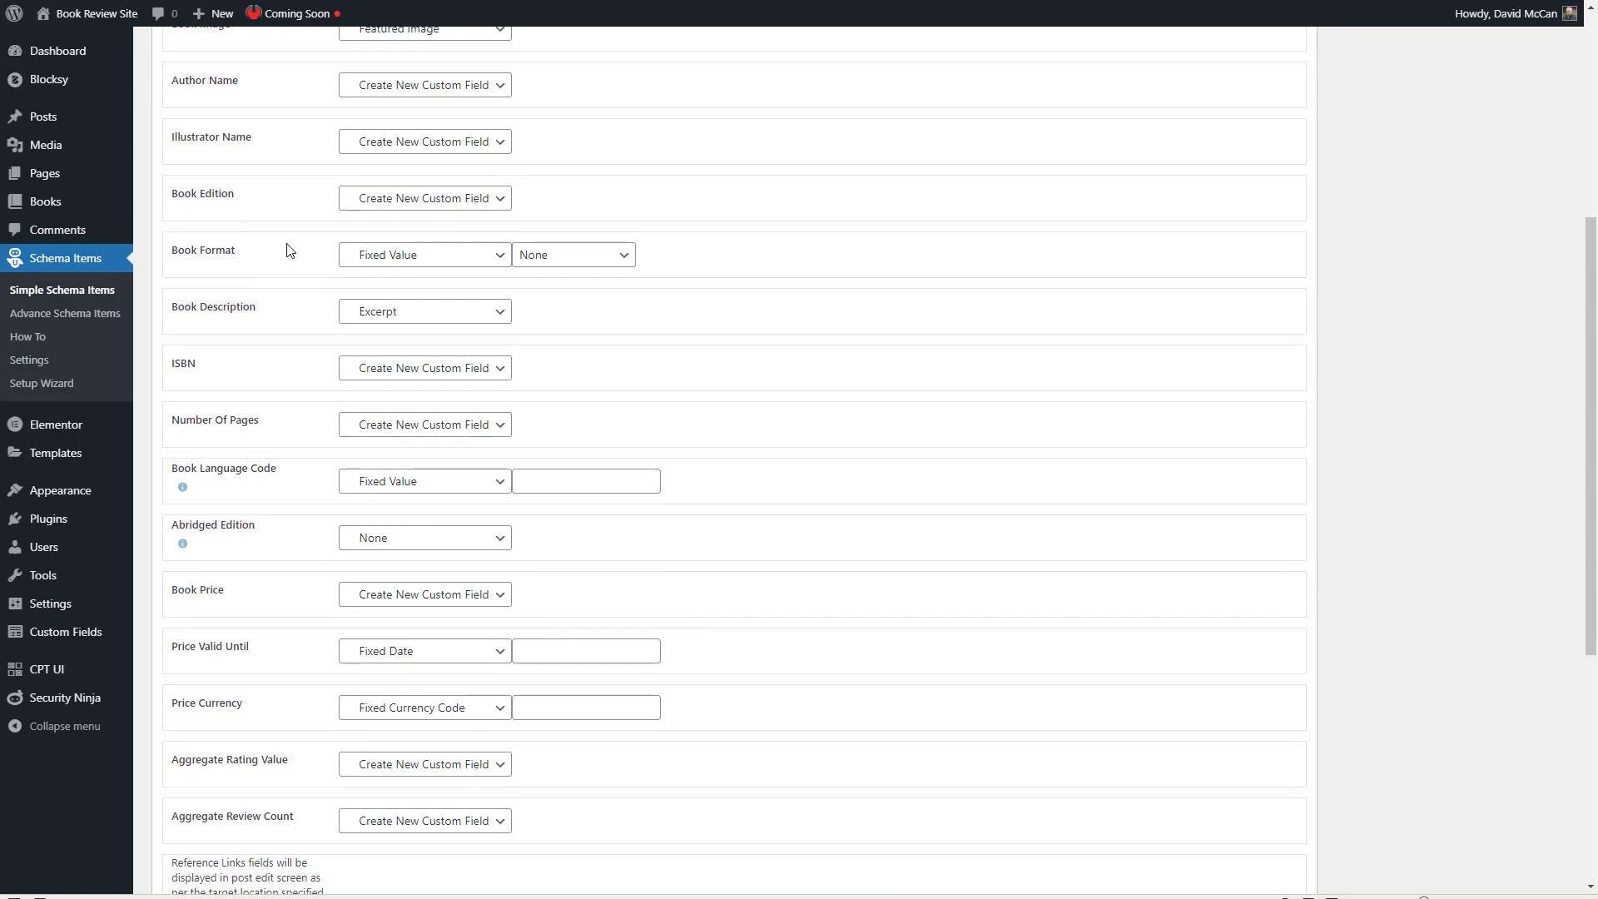
{"action": "scroll", "coordinate": [289, 247], "scroll_direction": "up", "scroll_amount": 3}
{"action": "scroll", "coordinate": [301, 412], "scroll_direction": "down", "scroll_amount": 5}
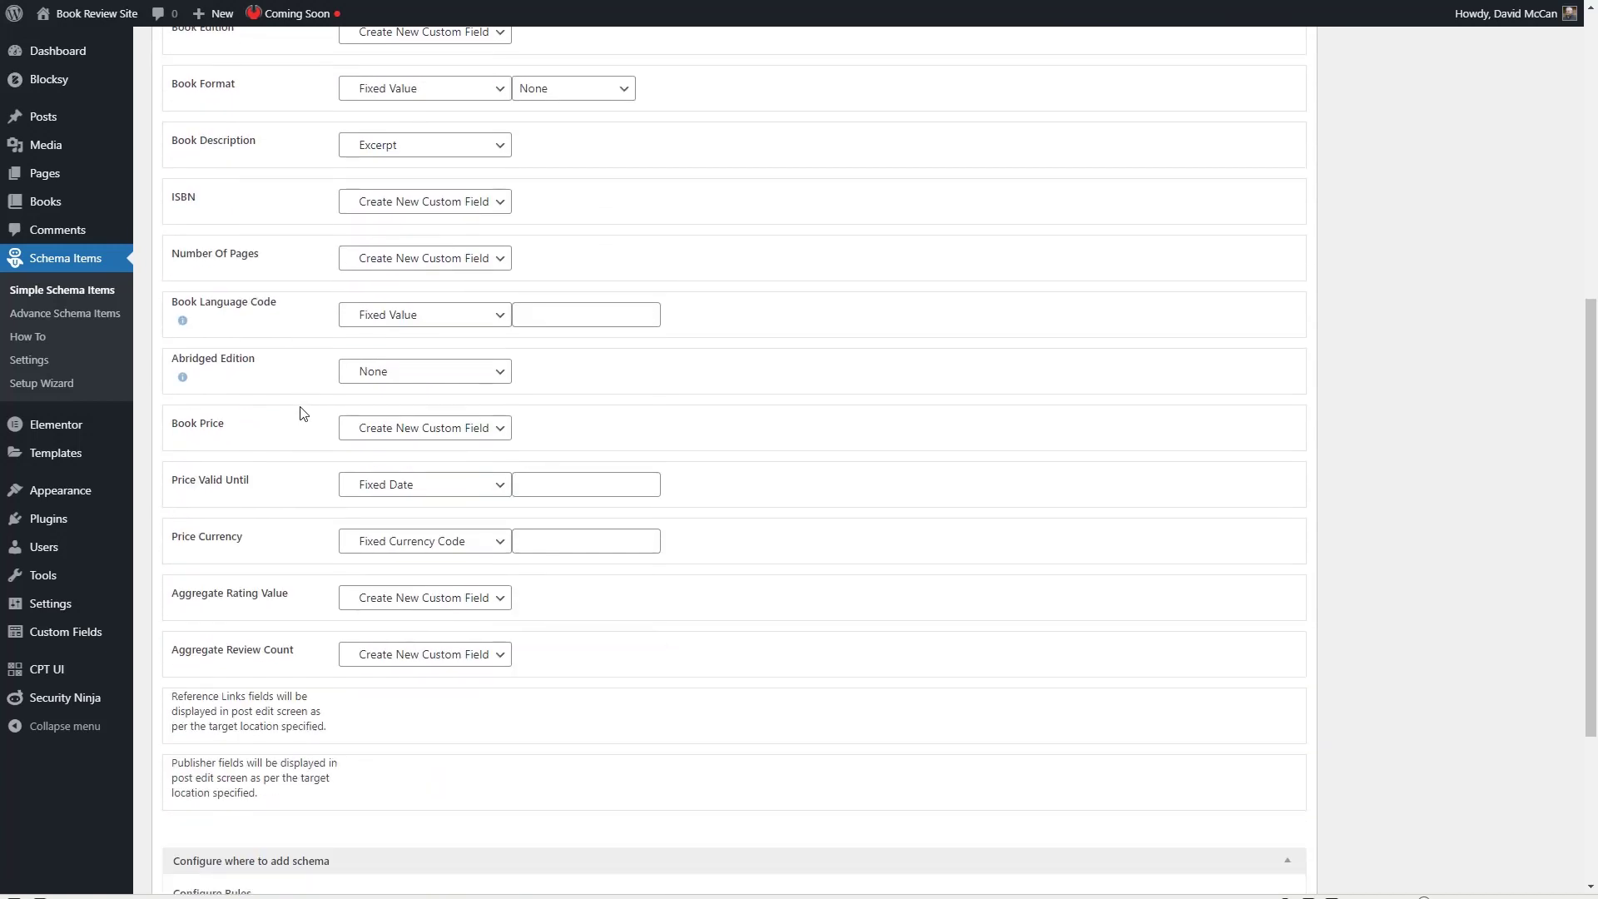
{"action": "scroll", "coordinate": [301, 414], "scroll_direction": "down", "scroll_amount": 3}
{"action": "scroll", "coordinate": [301, 414], "scroll_direction": "up", "scroll_amount": 7}
{"action": "scroll", "coordinate": [301, 414], "scroll_direction": "up", "scroll_amount": 3}
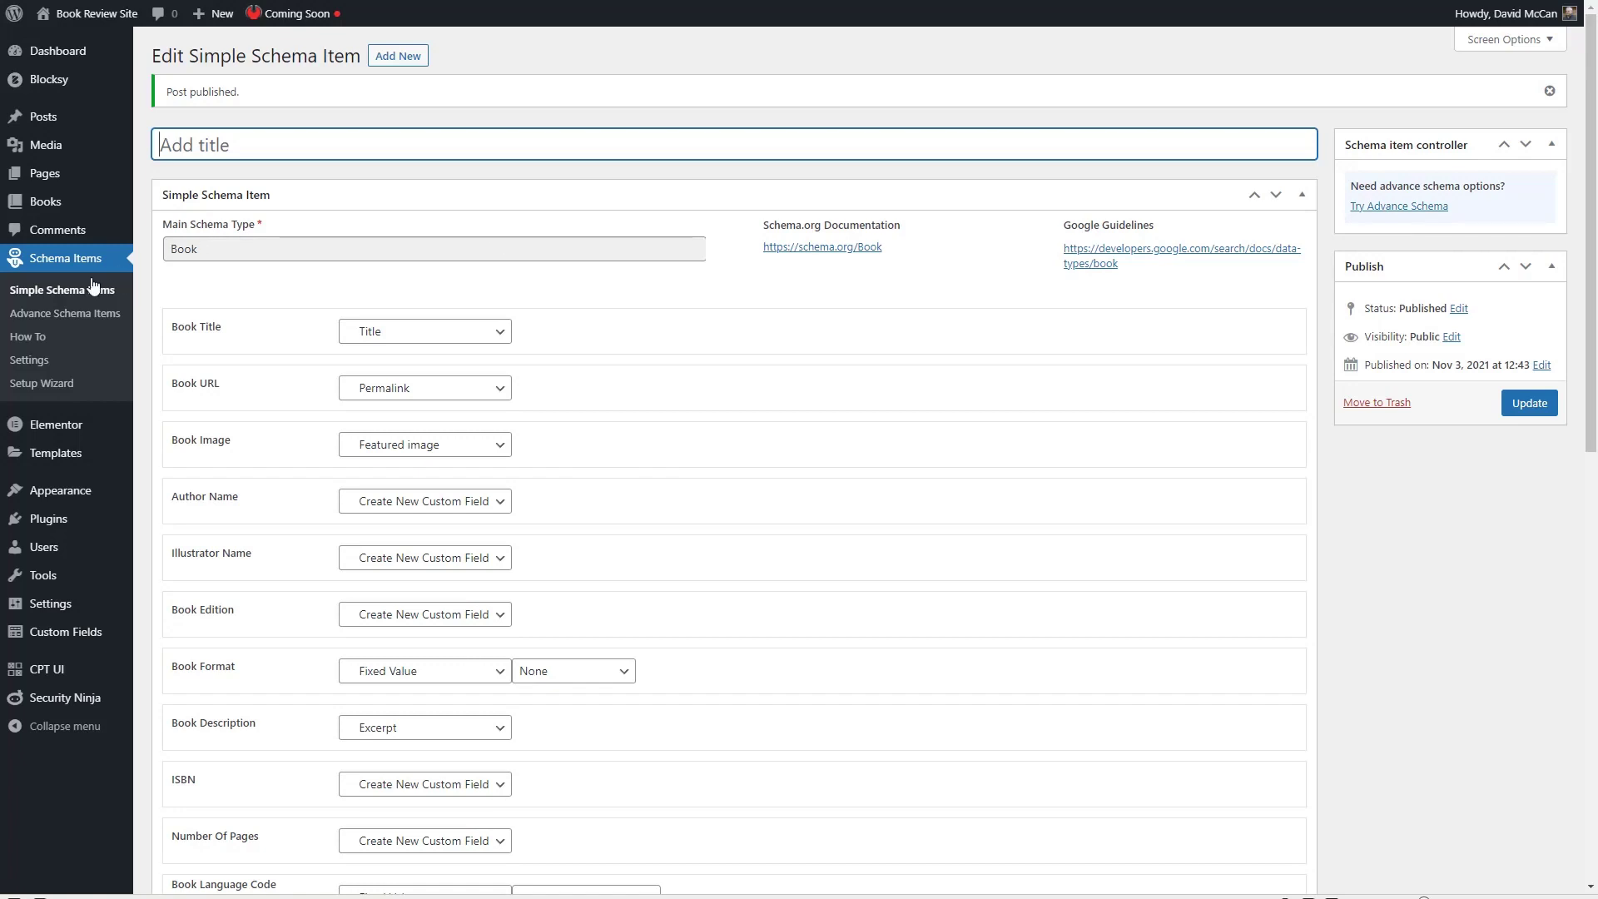
- Move the untitled Book item in the Simple Schema Items list to the trash
{"action": "left_click", "coordinate": [44, 297]}
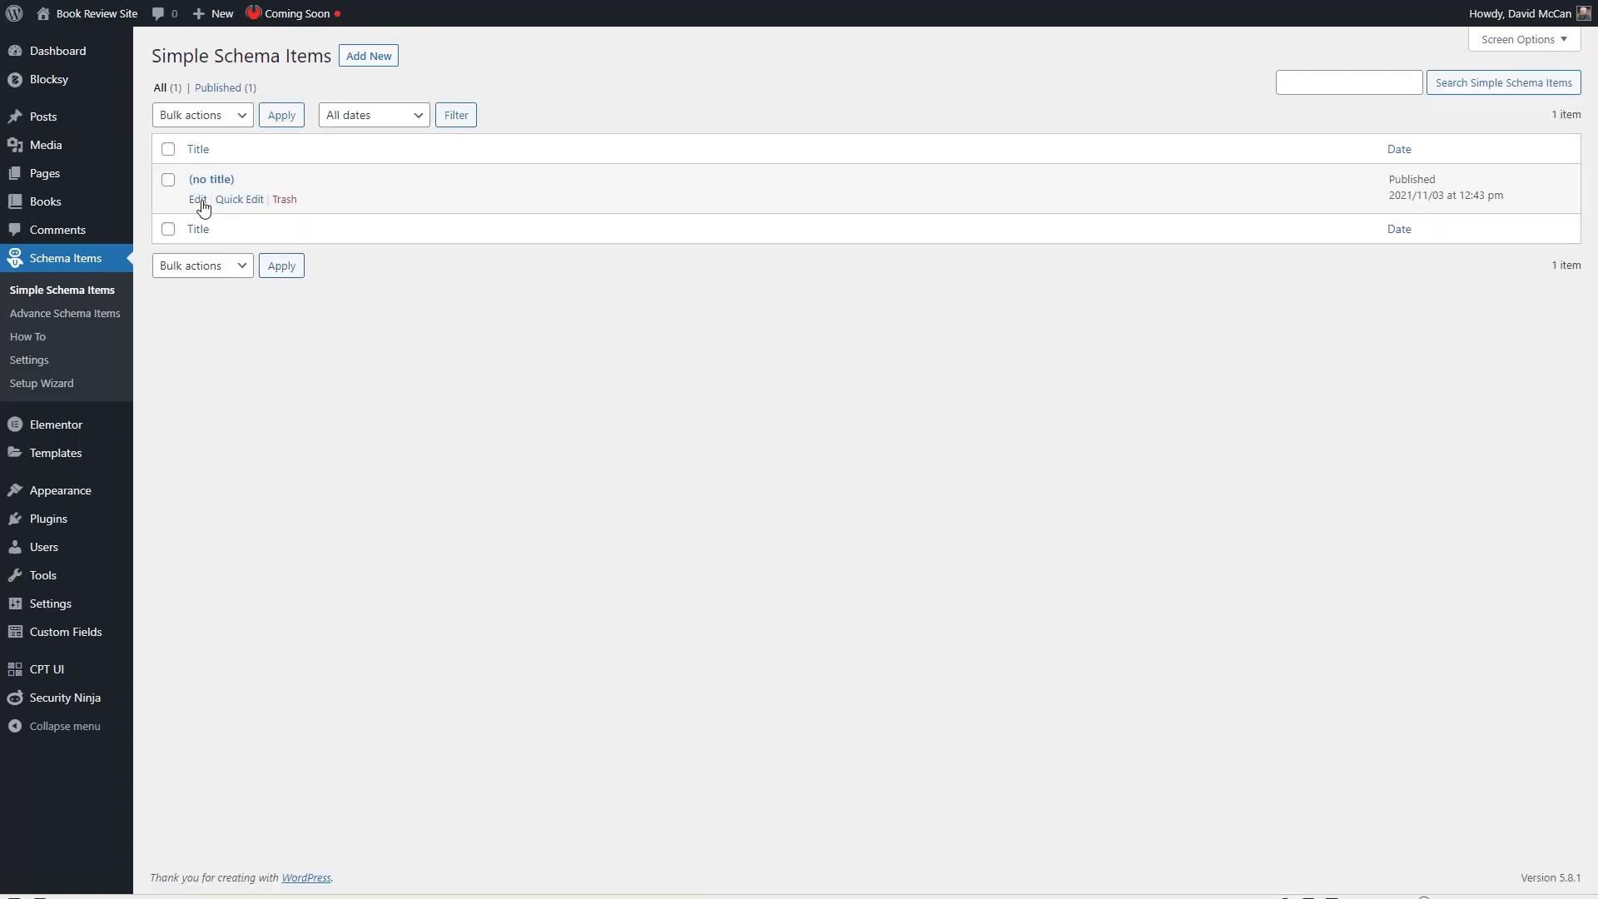
{"action": "left_click", "coordinate": [283, 200]}
{"action": "left_click", "coordinate": [213, 138]}
{"action": "left_click", "coordinate": [283, 200]}
- Start a new Advance Schema Item of type Review titled "Book Review" and check the available preset schema properties
{"action": "left_click", "coordinate": [74, 315]}
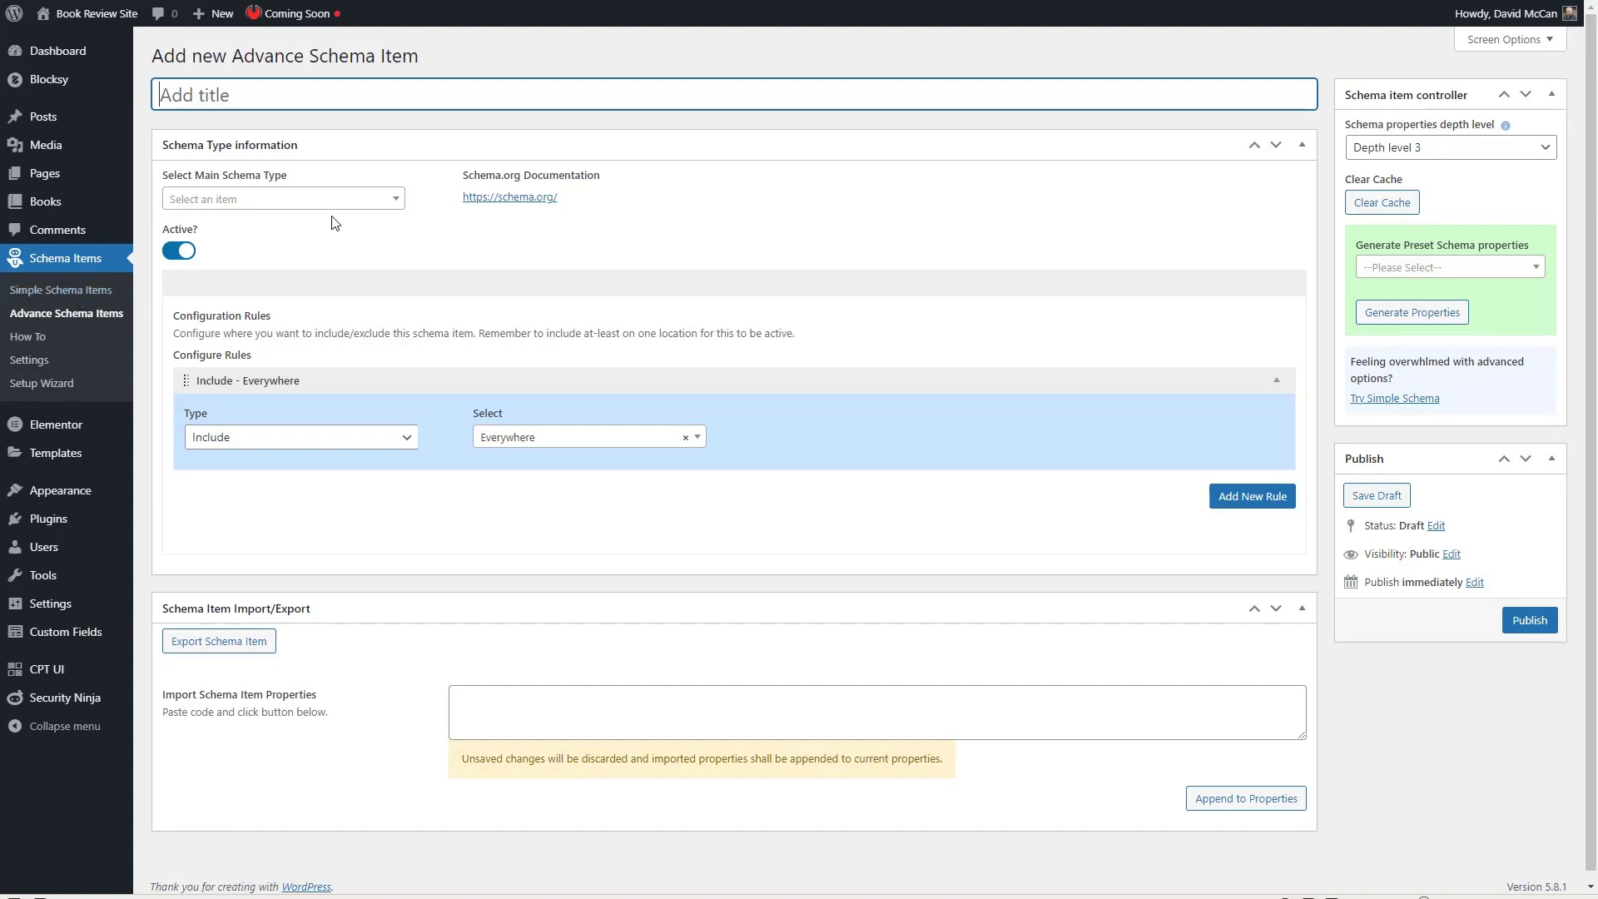
{"action": "left_click", "coordinate": [291, 203]}
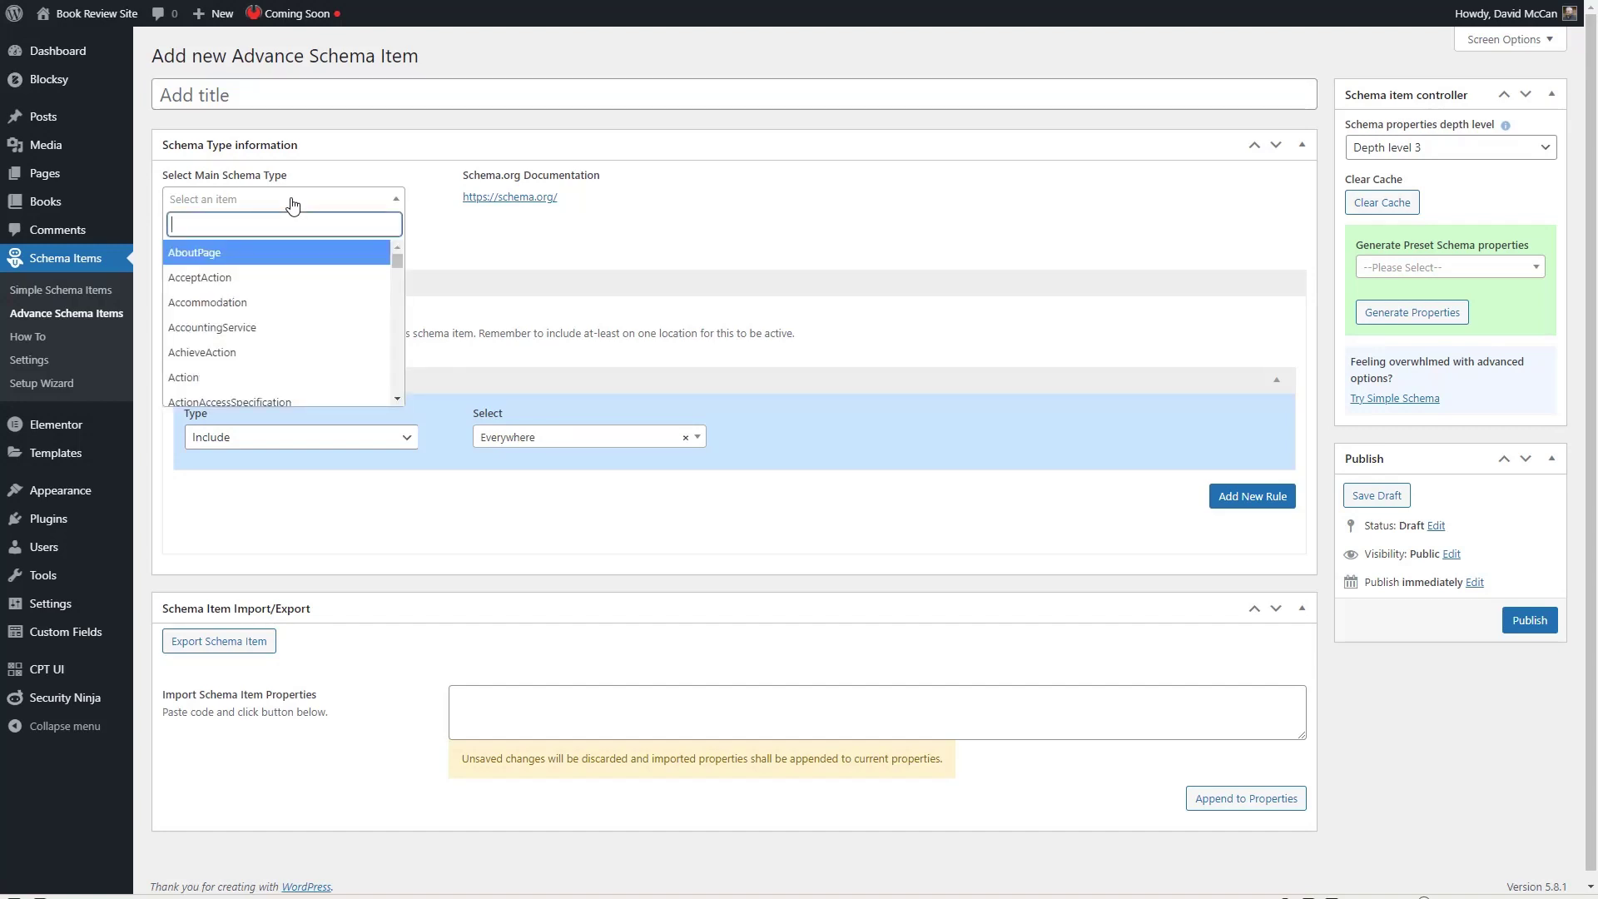
{"action": "type", "text": "Review"}
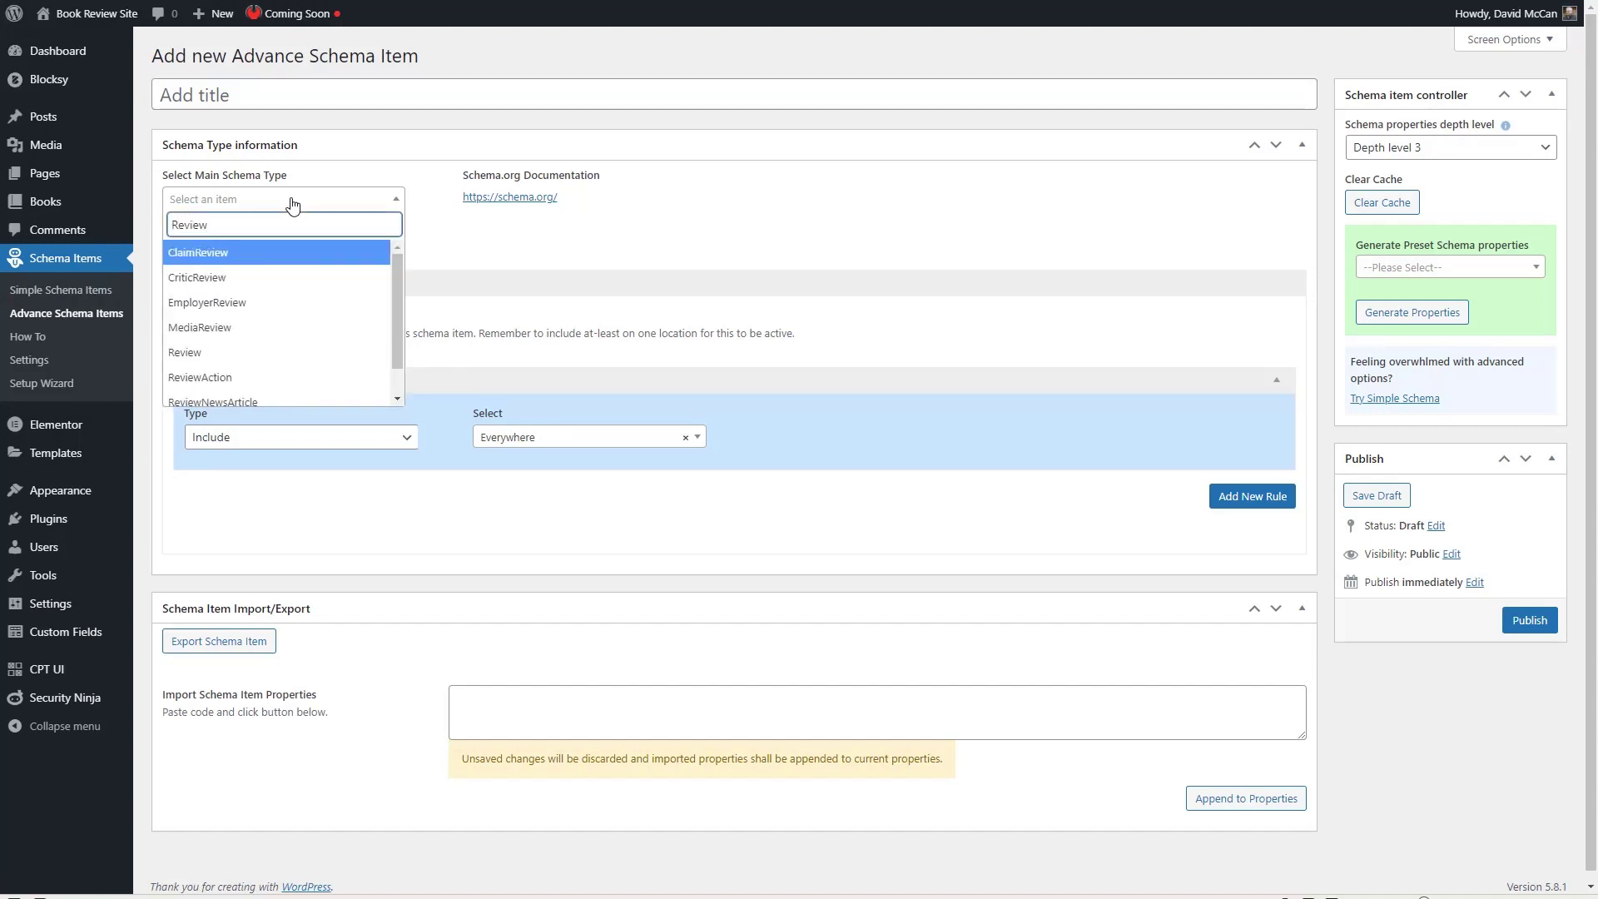
{"action": "left_click", "coordinate": [199, 351]}
{"action": "left_click", "coordinate": [247, 94]}
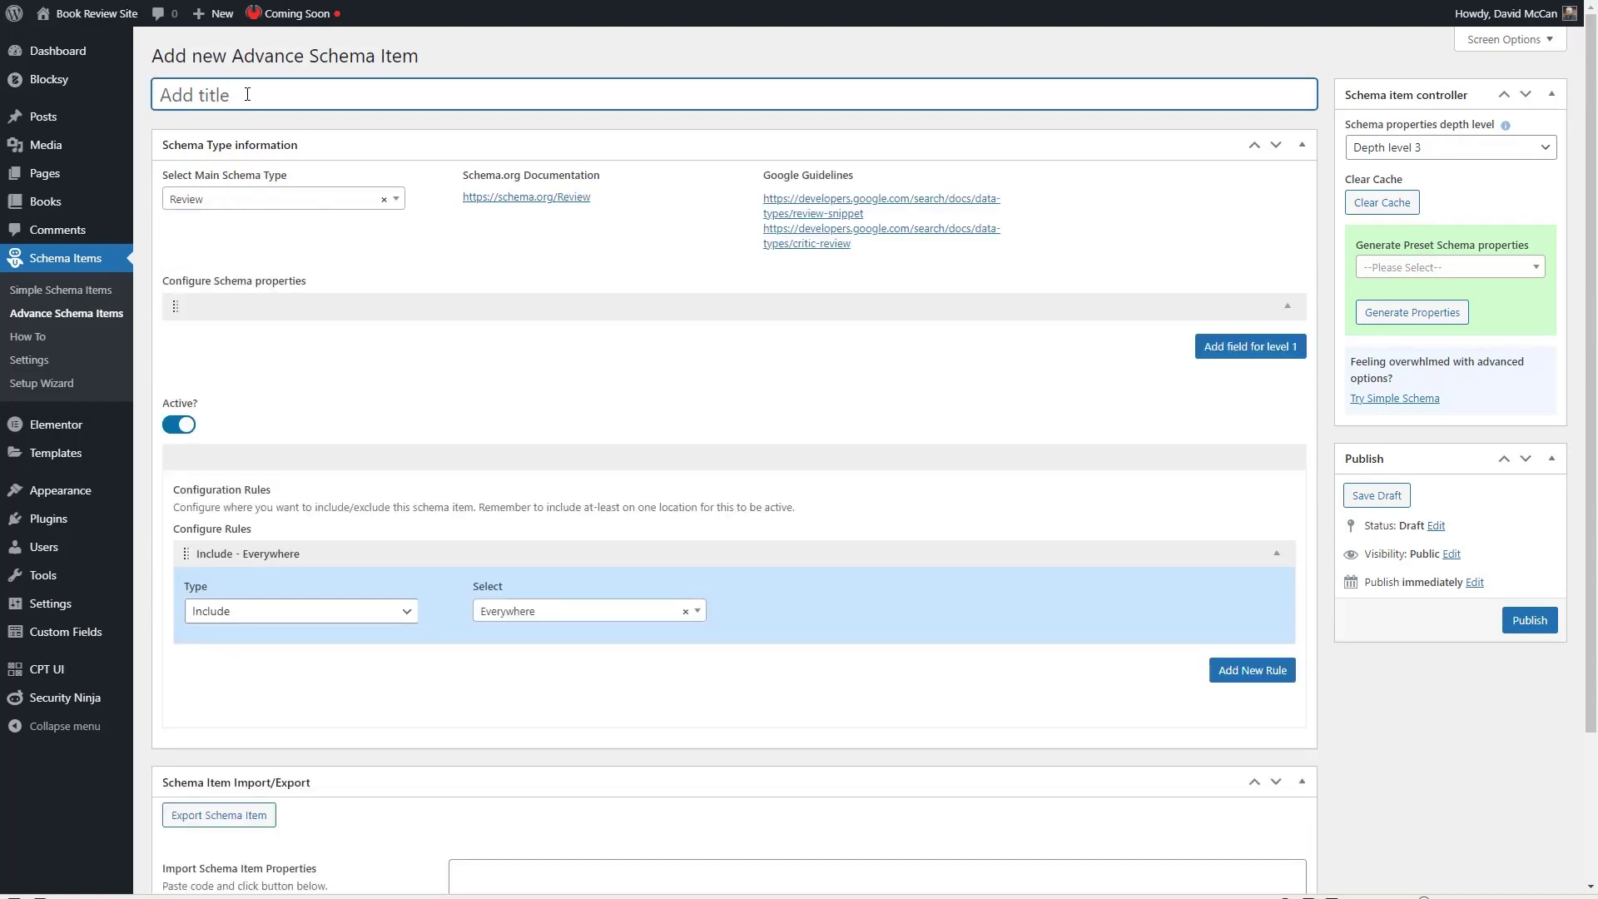
{"action": "type", "text": "Book Review"}
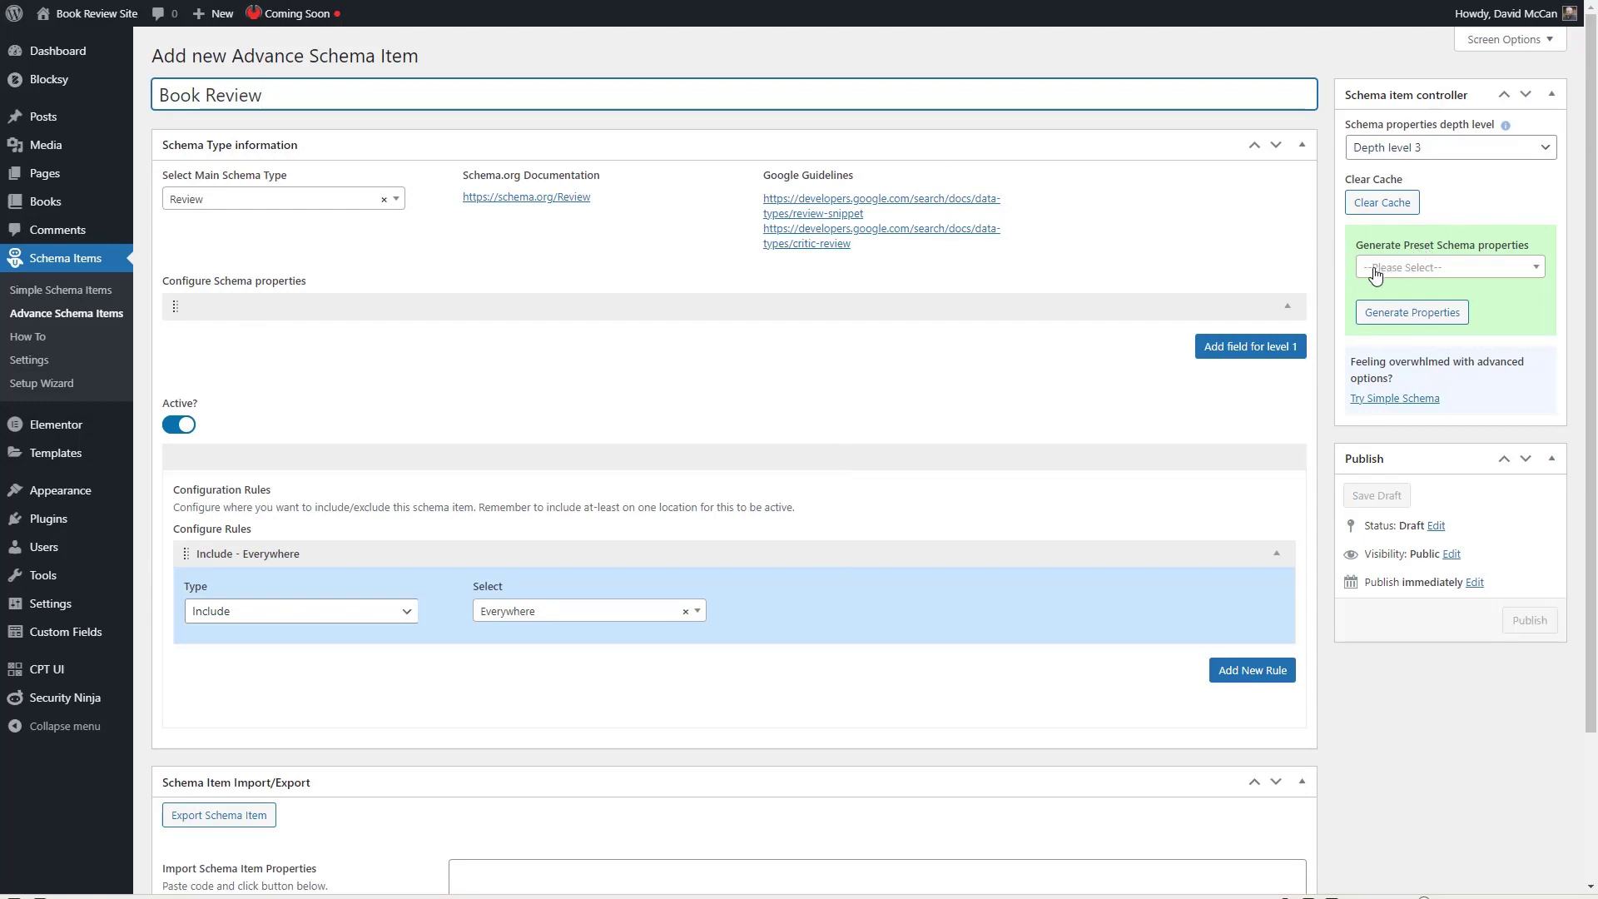
{"action": "left_click", "coordinate": [1513, 274]}
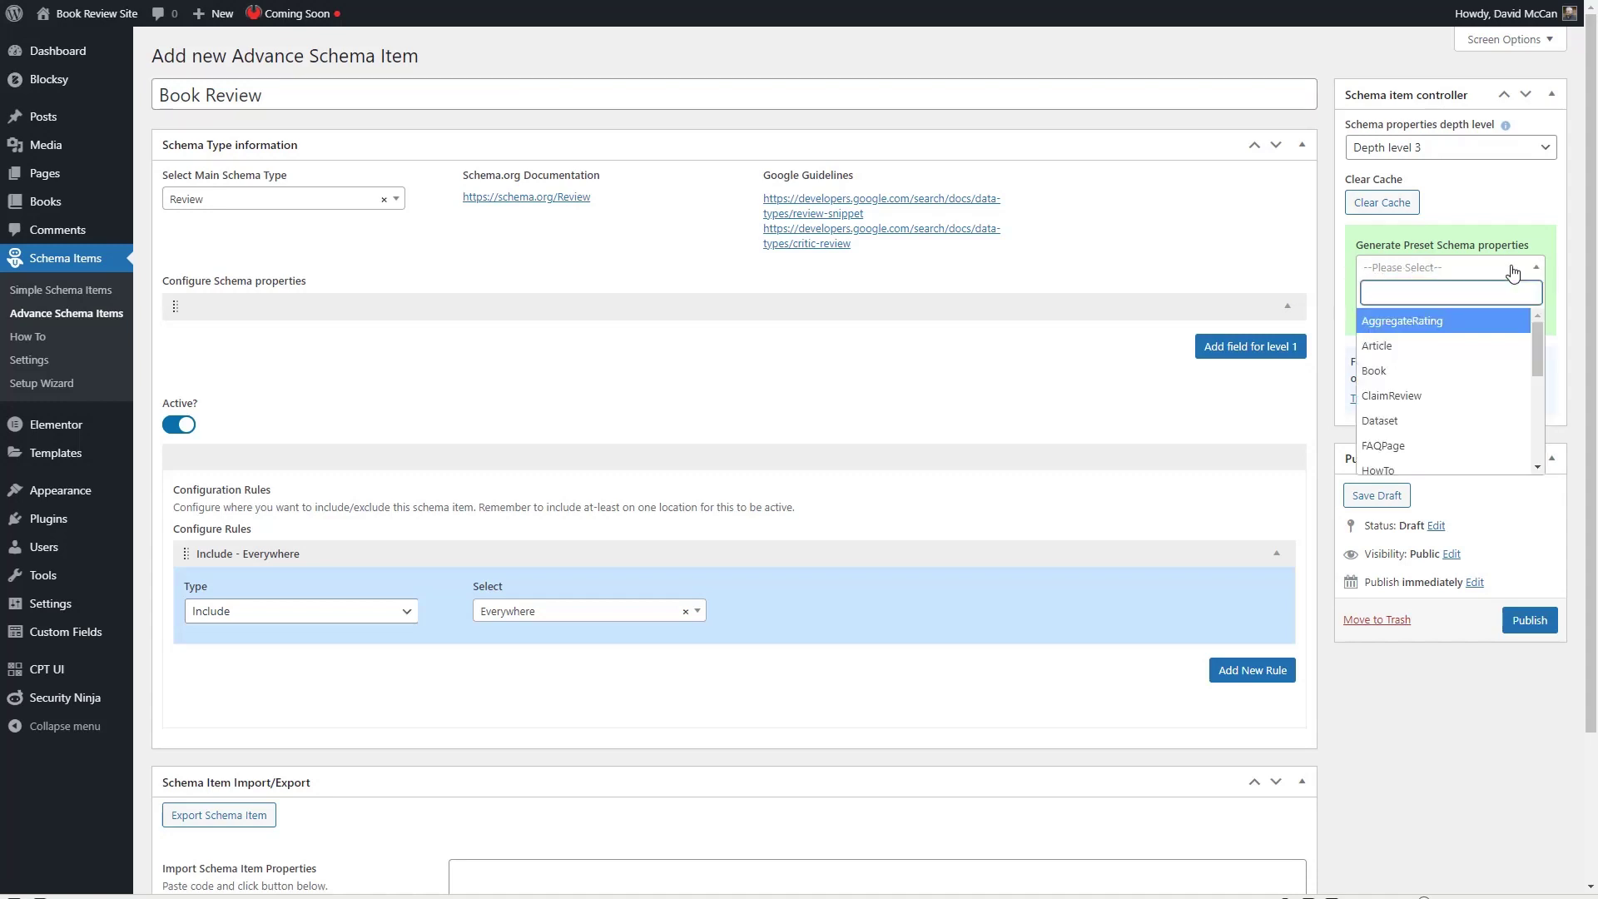
{"action": "left_click", "coordinate": [1512, 274]}
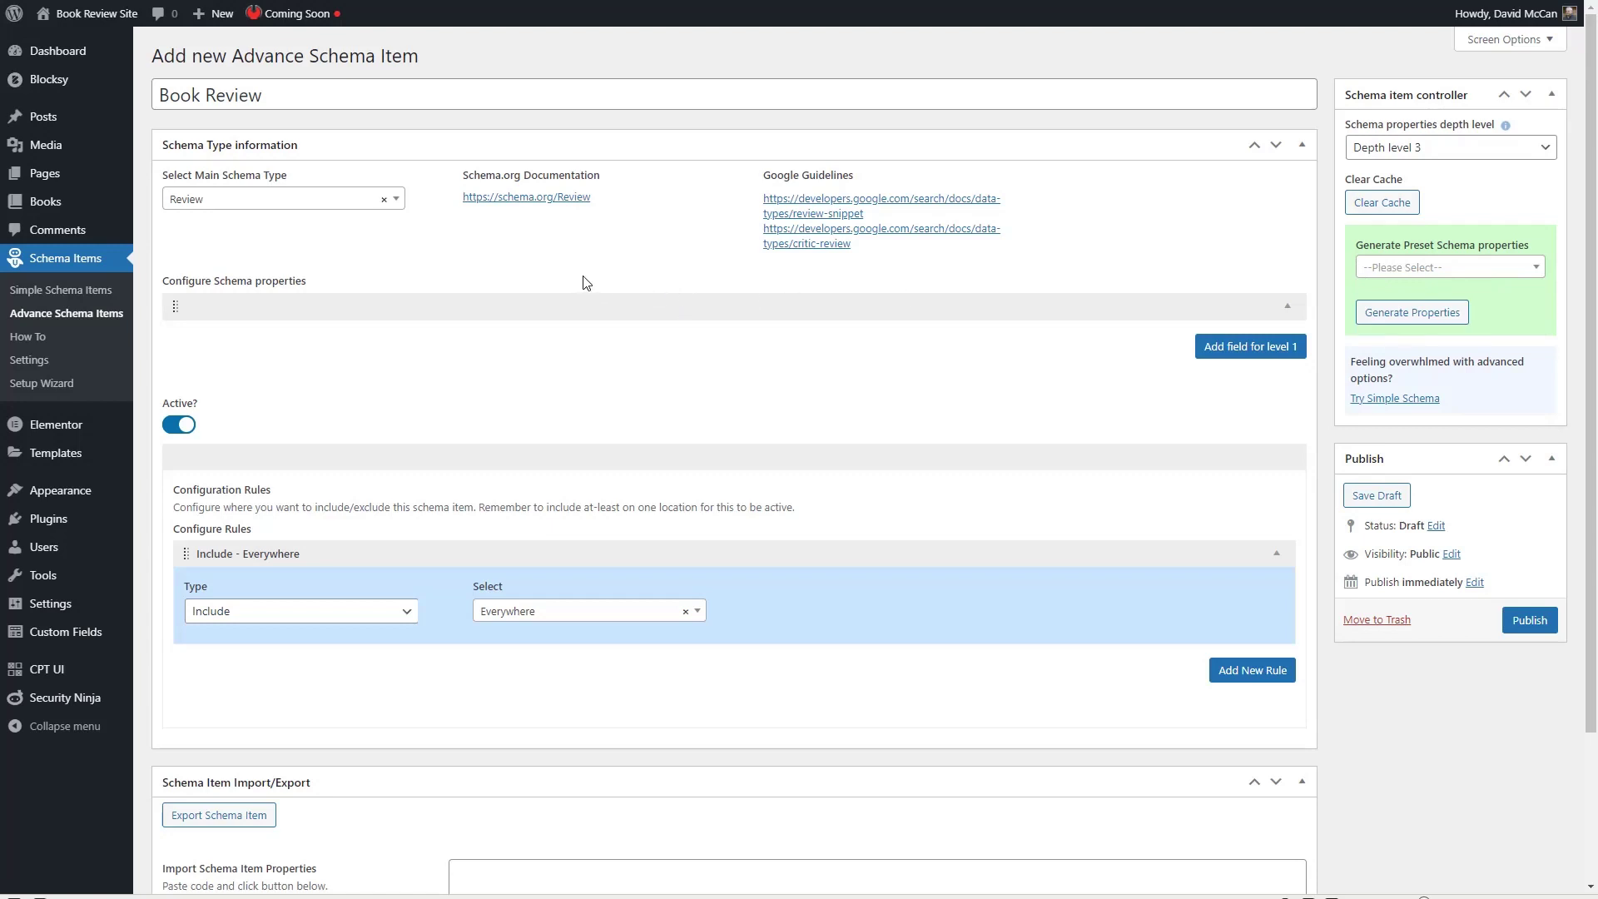
- Configure the first schema property as itemReviewed, with the label "itemReviewed" and the schema type Book
{"action": "left_click", "coordinate": [241, 309]}
{"action": "left_click", "coordinate": [258, 364]}
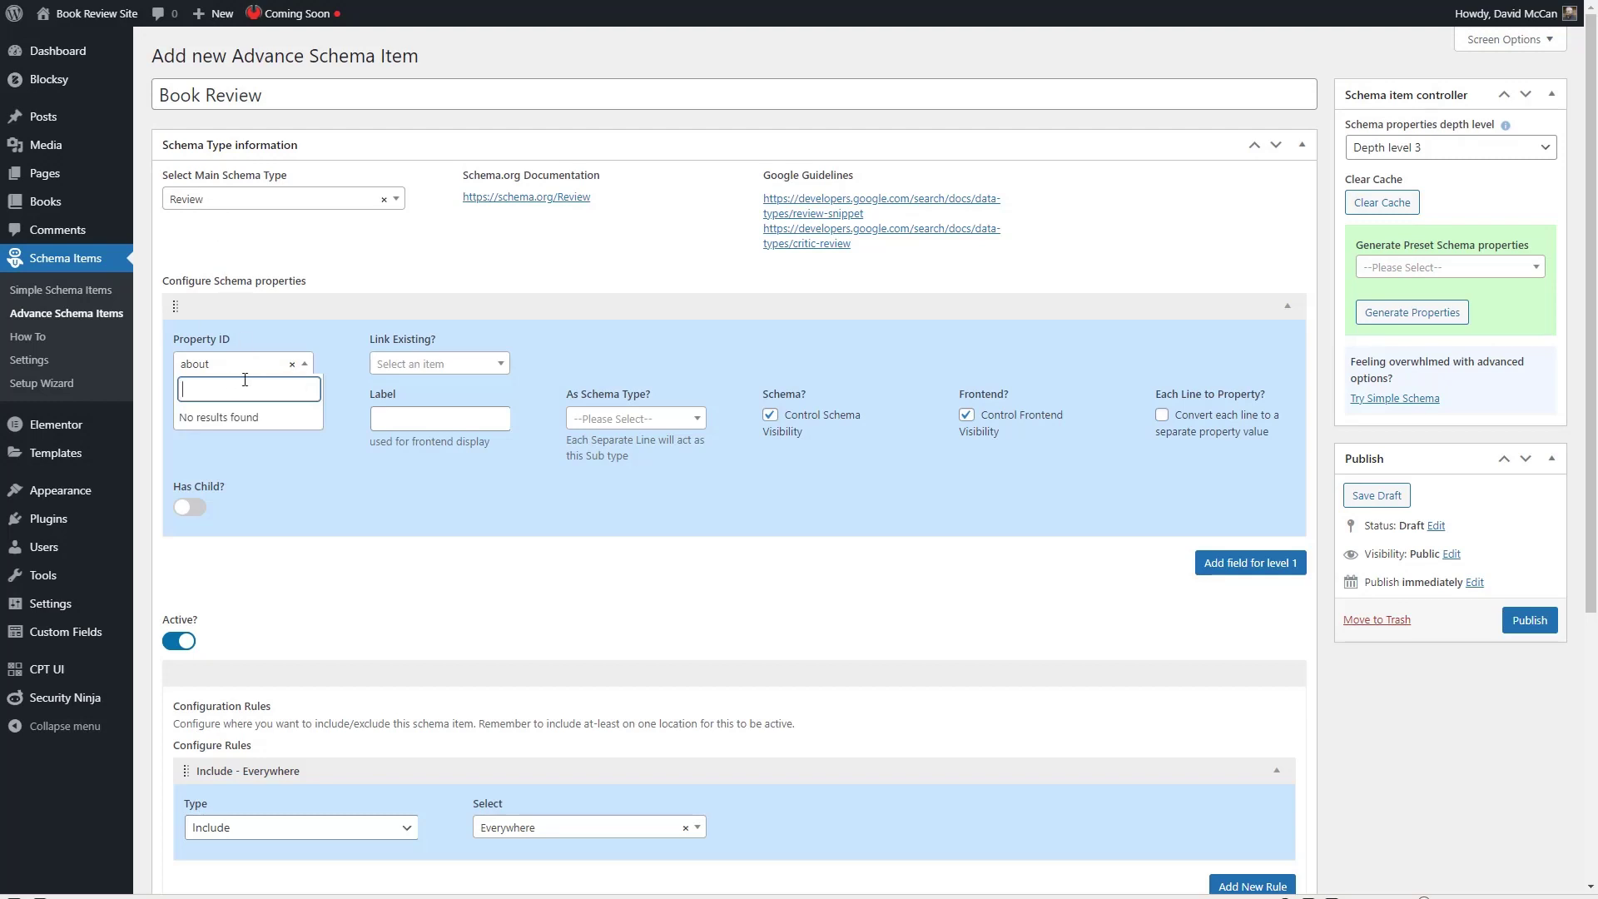
{"action": "type", "text": "item"}
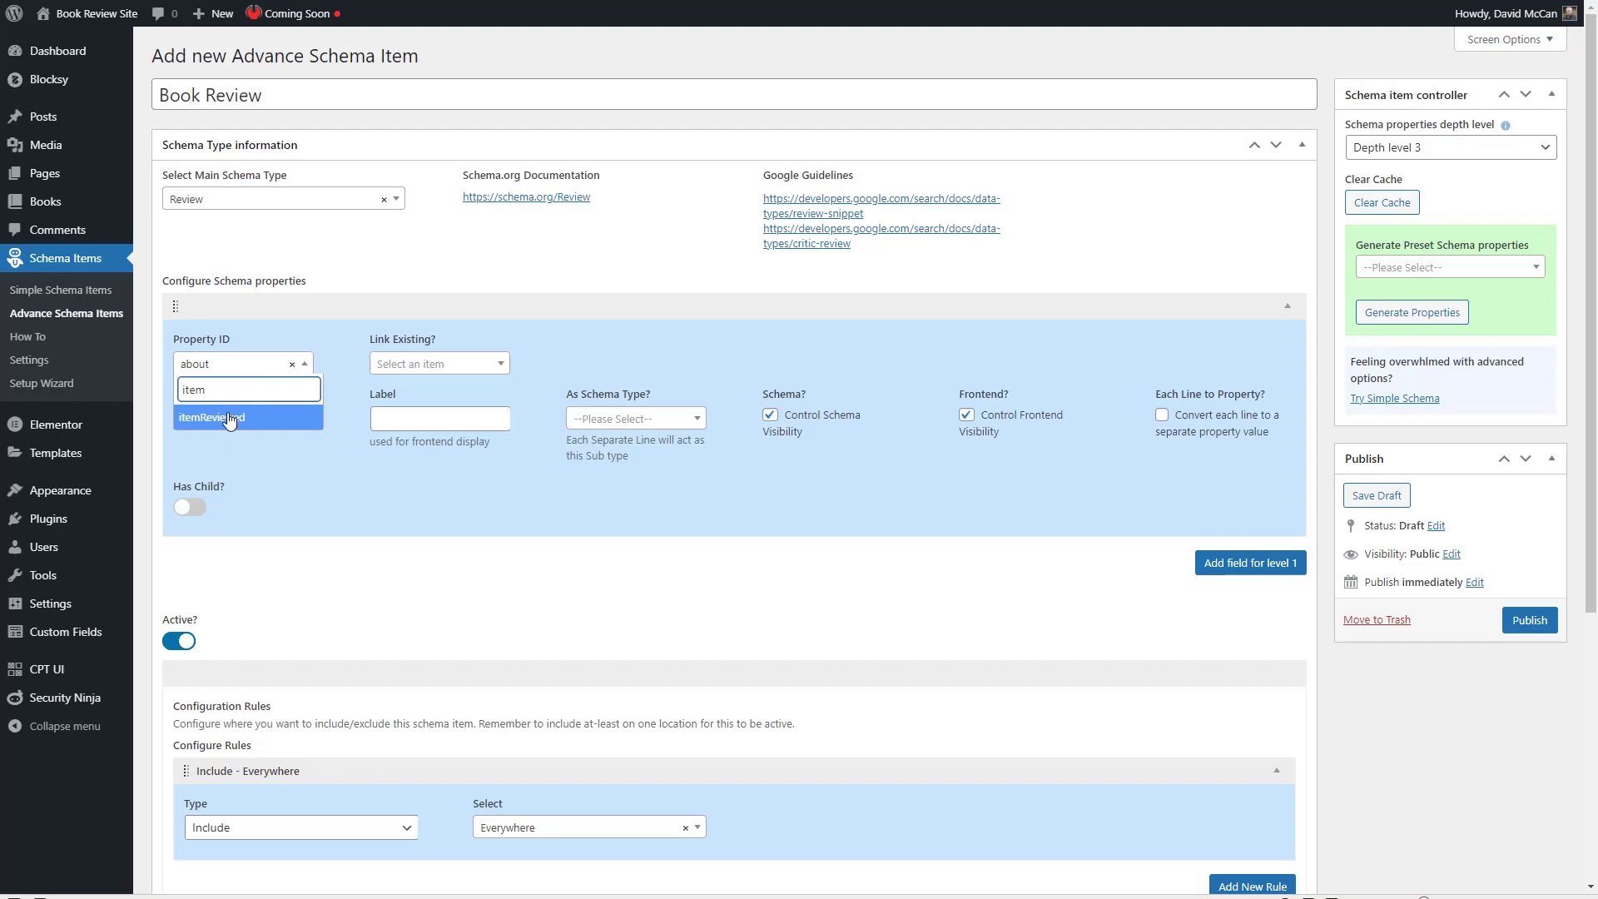
{"action": "left_click", "coordinate": [230, 421]}
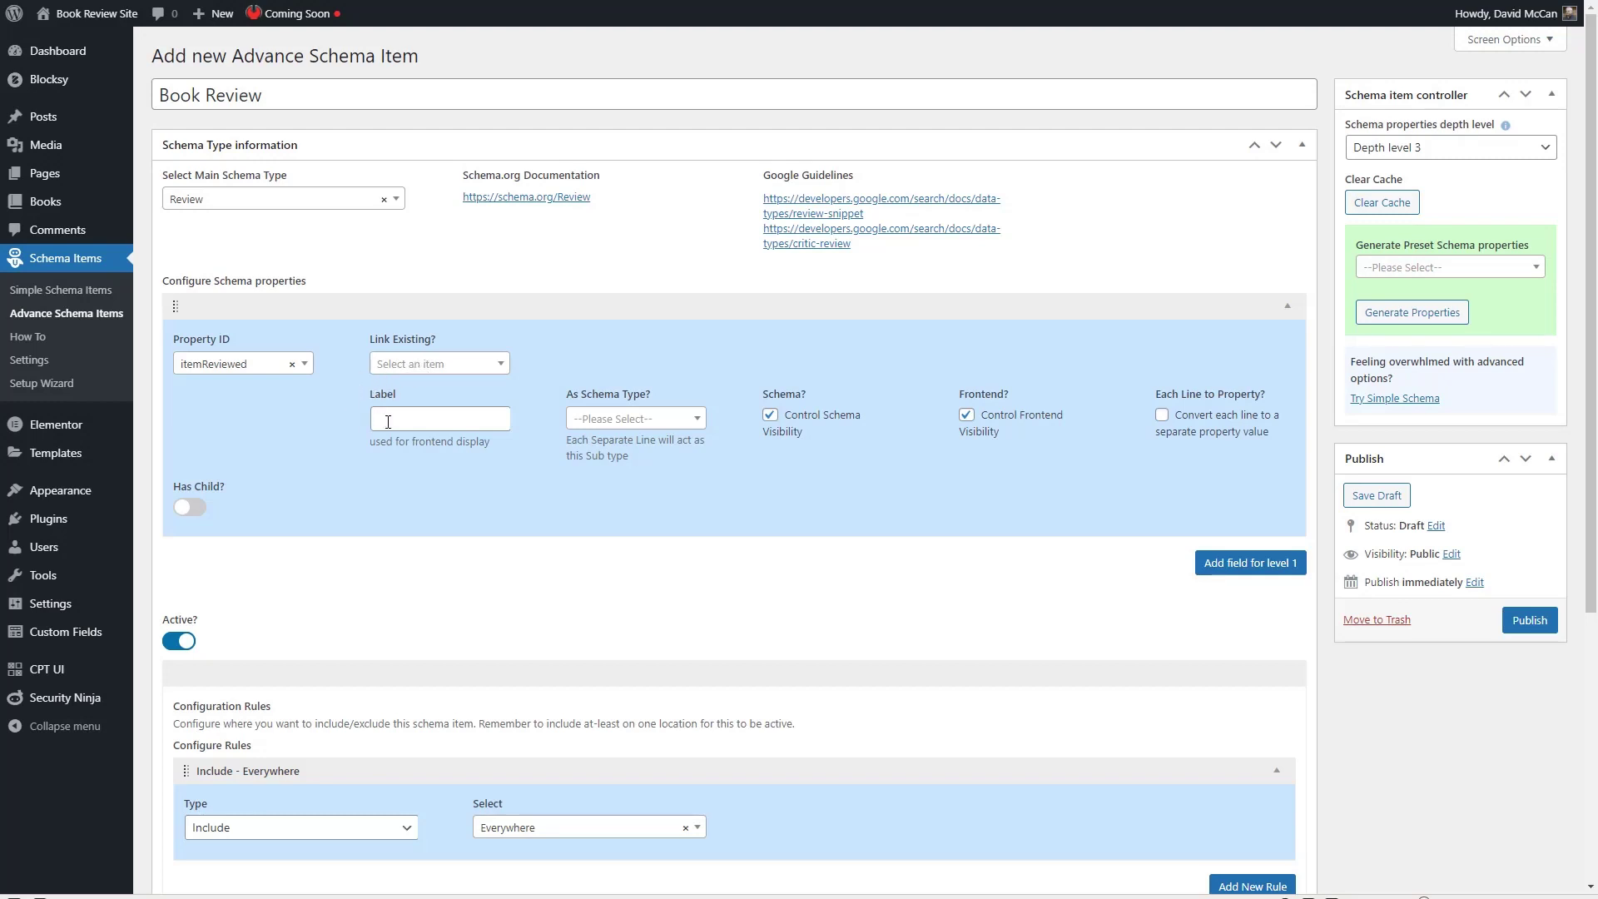
{"action": "left_click", "coordinate": [420, 418]}
{"action": "type", "text": "itemReviewed"}
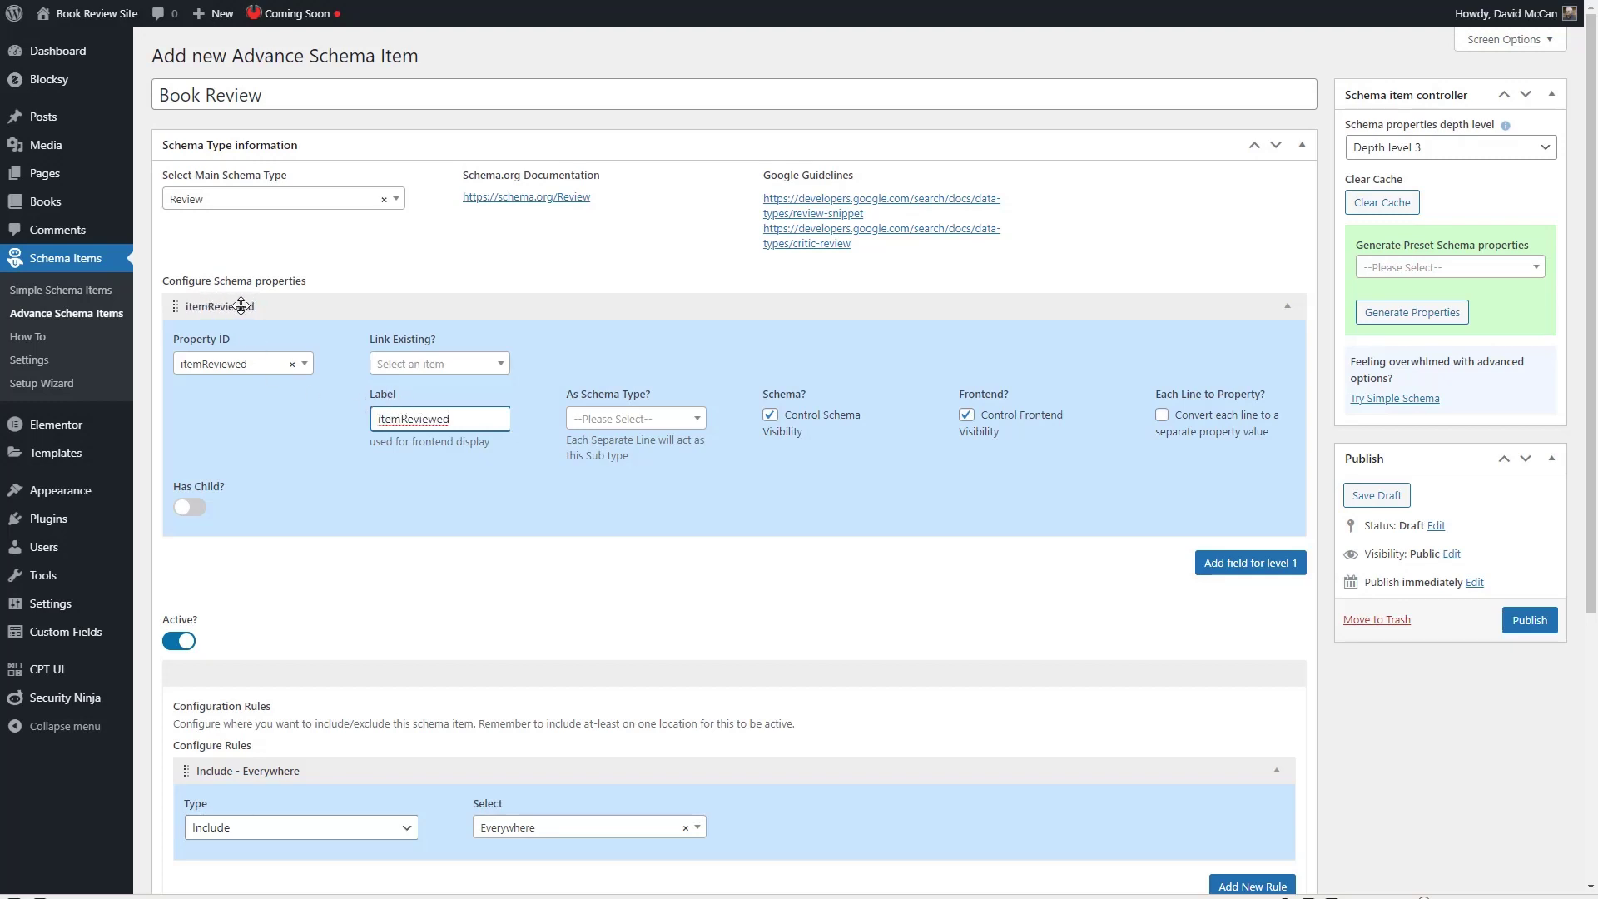
{"action": "left_click", "coordinate": [601, 421]}
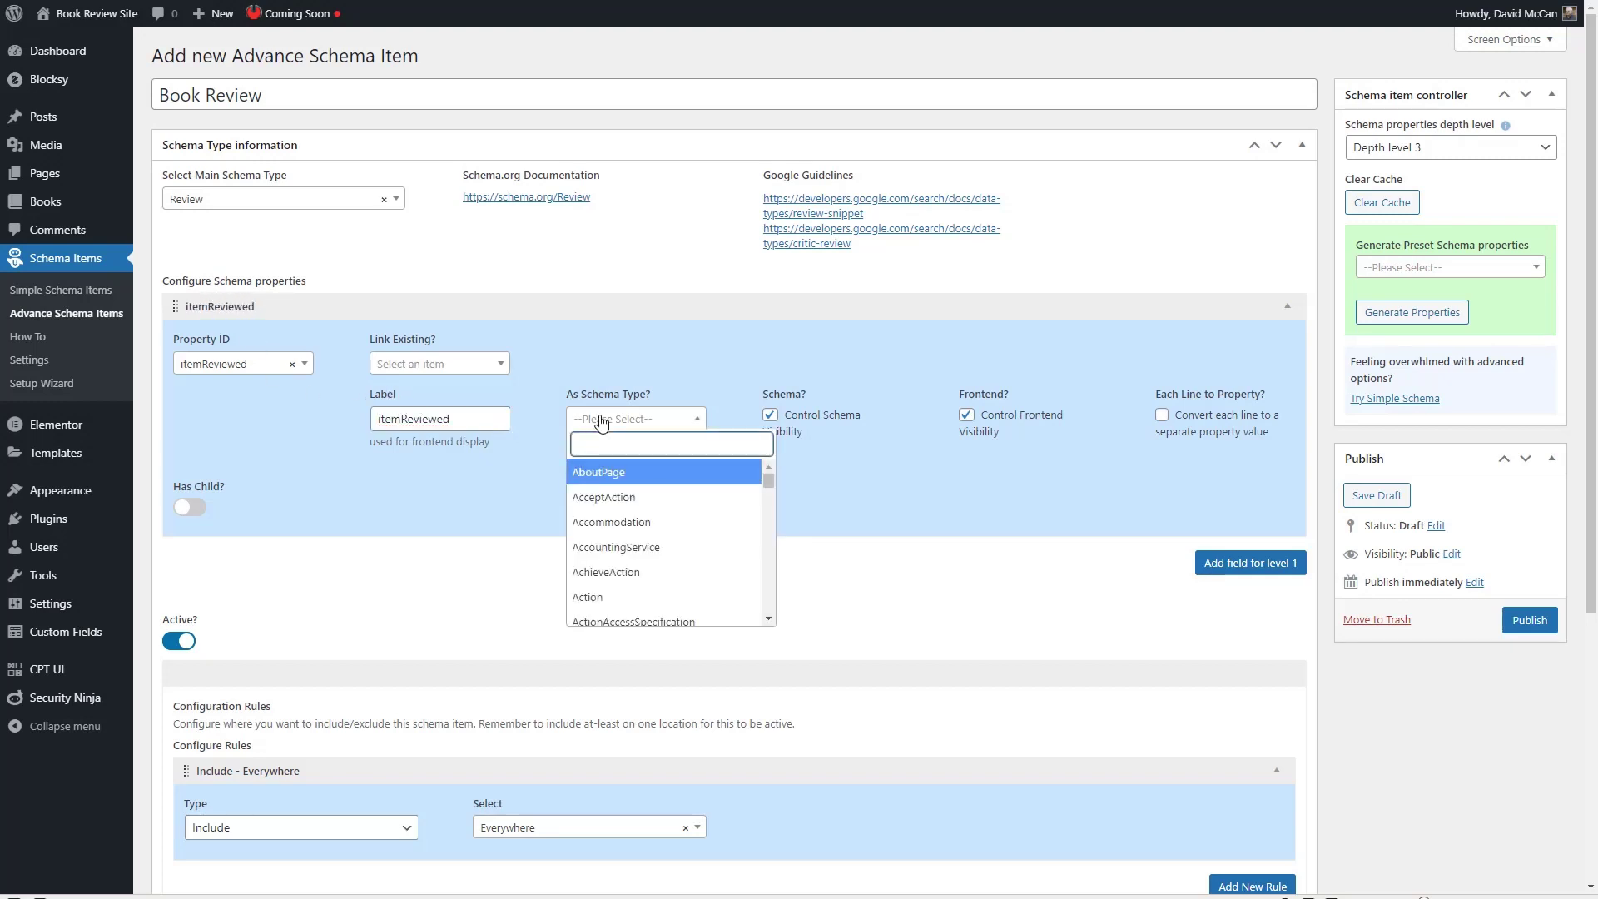
{"action": "type", "text": "book"}
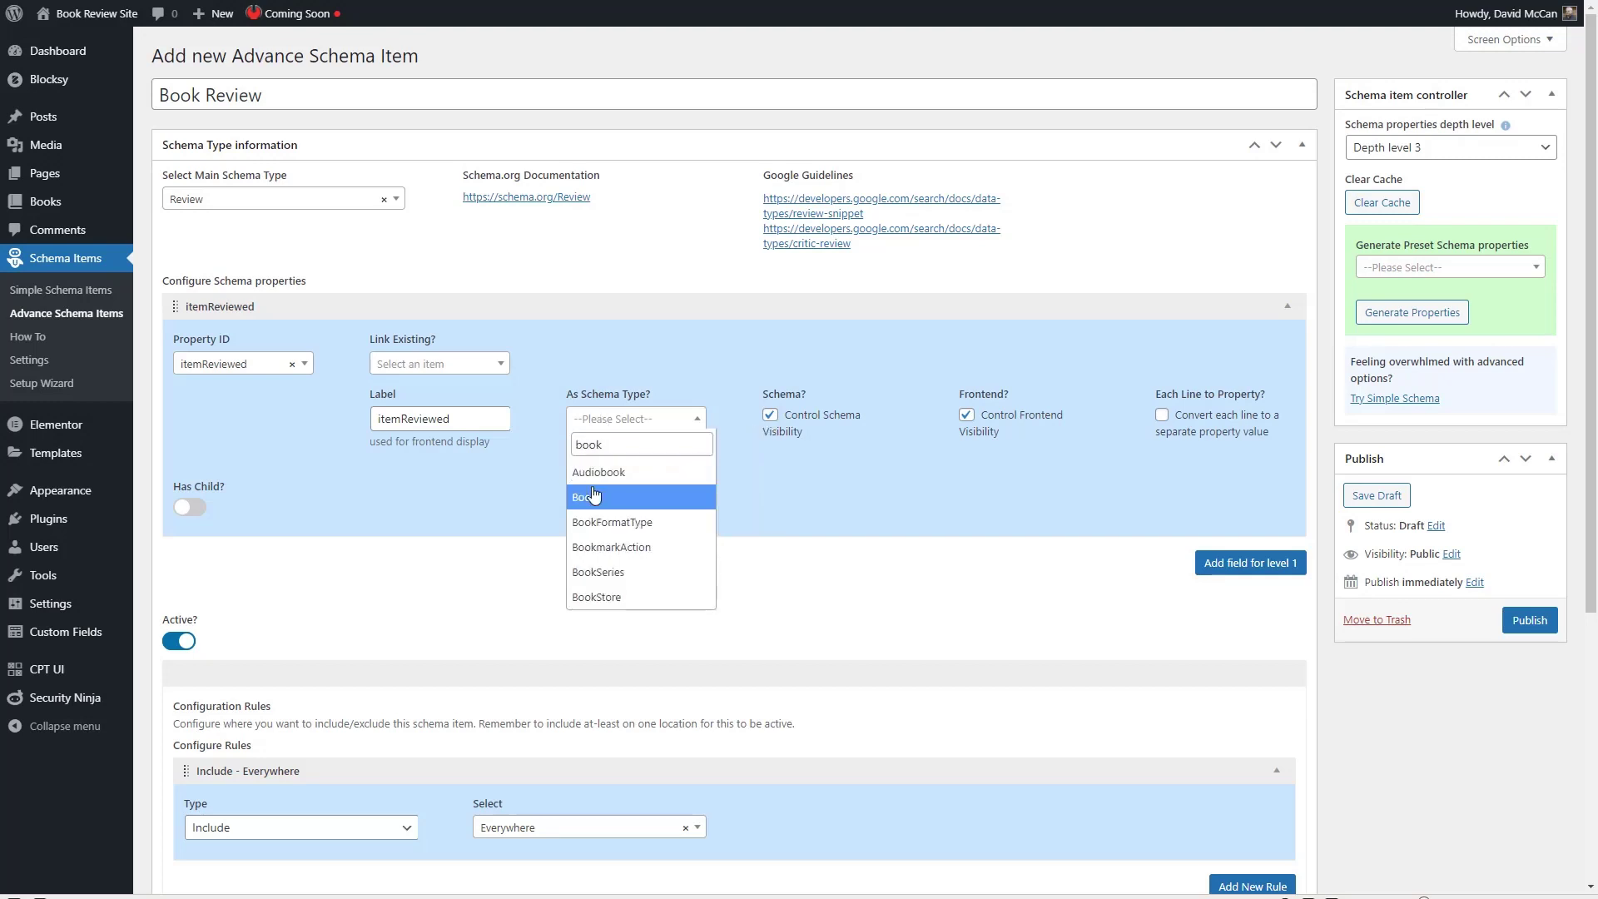
{"action": "left_click", "coordinate": [573, 473]}
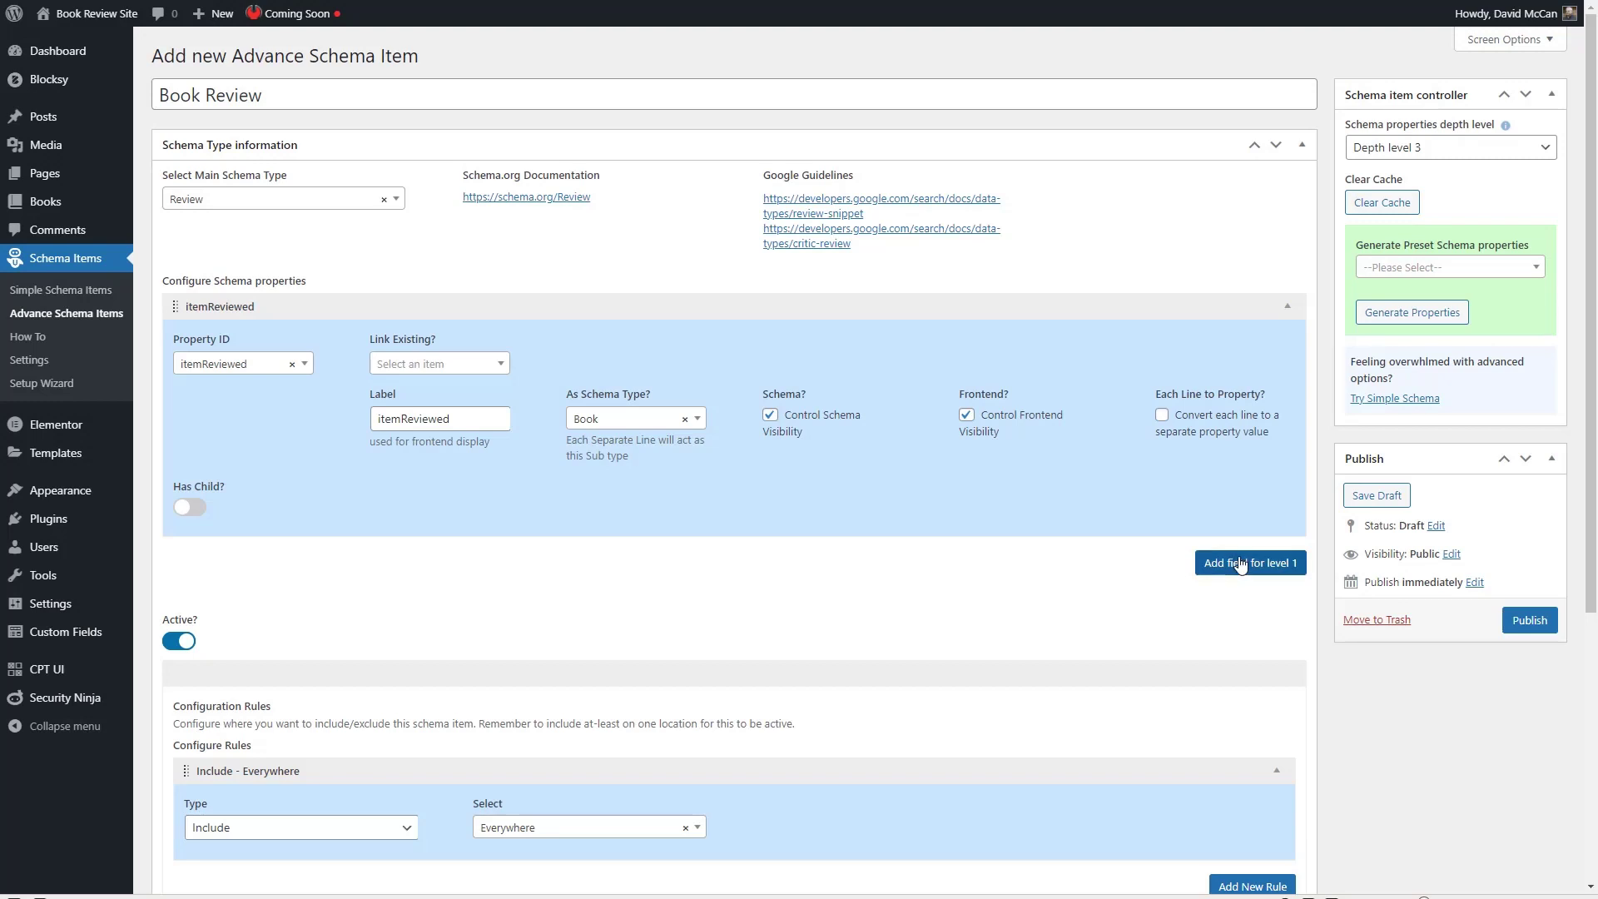
- Set up a second level 1 property as name, linked to the existing meta key book_title and labelled "name"
{"action": "left_click", "coordinate": [259, 620]}
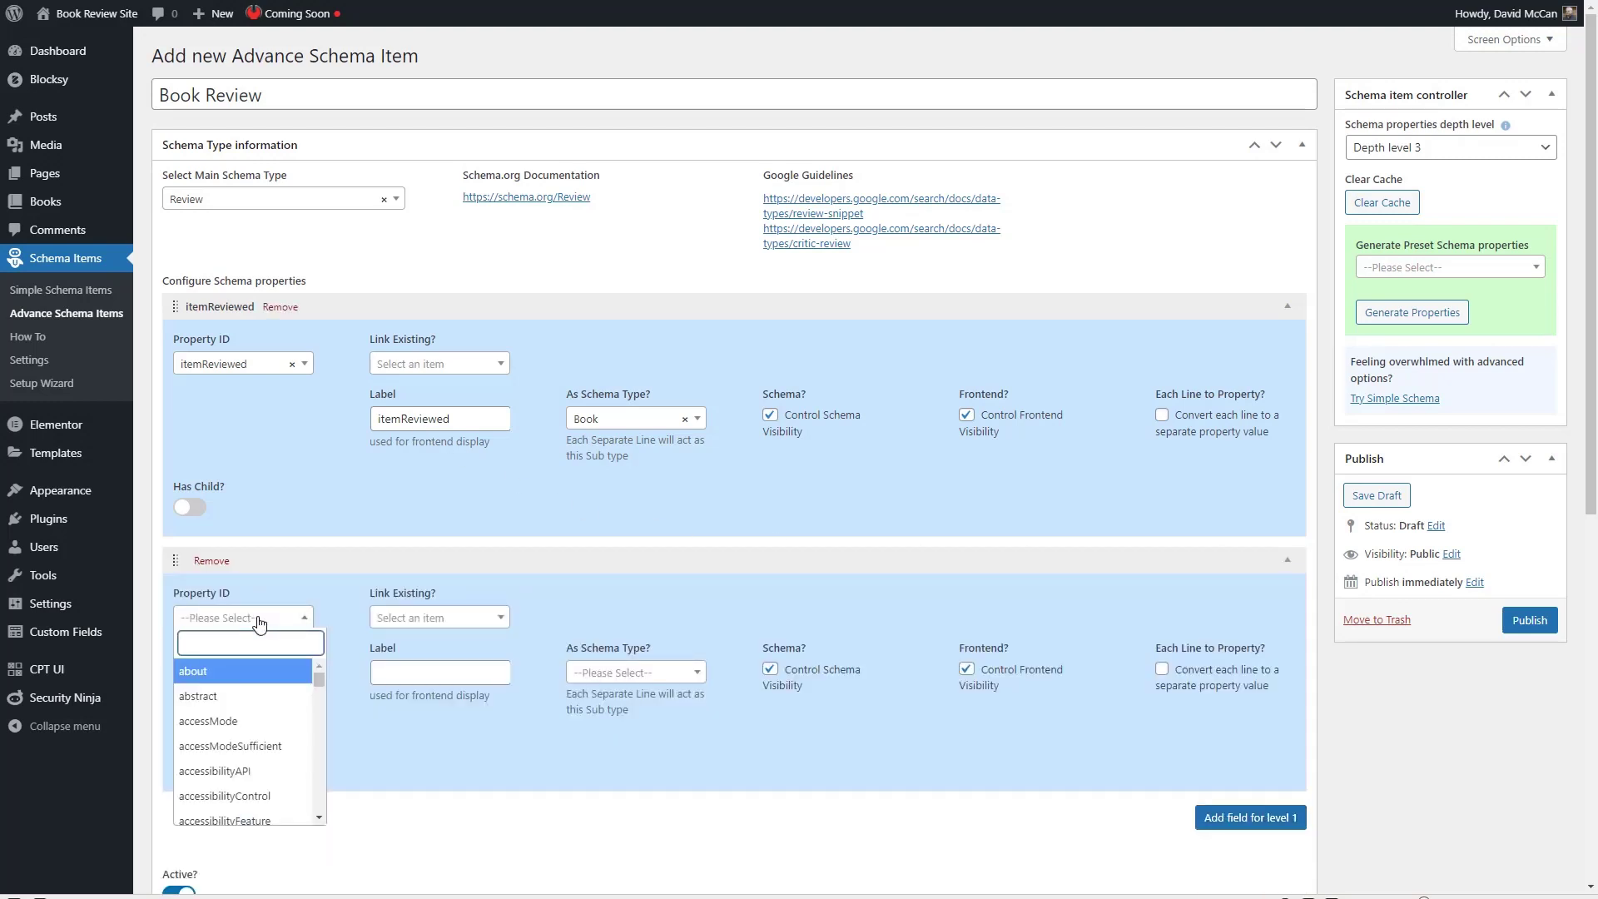
{"action": "type", "text": "name"}
{"action": "key", "text": "Return"}
{"action": "left_click", "coordinate": [439, 618]}
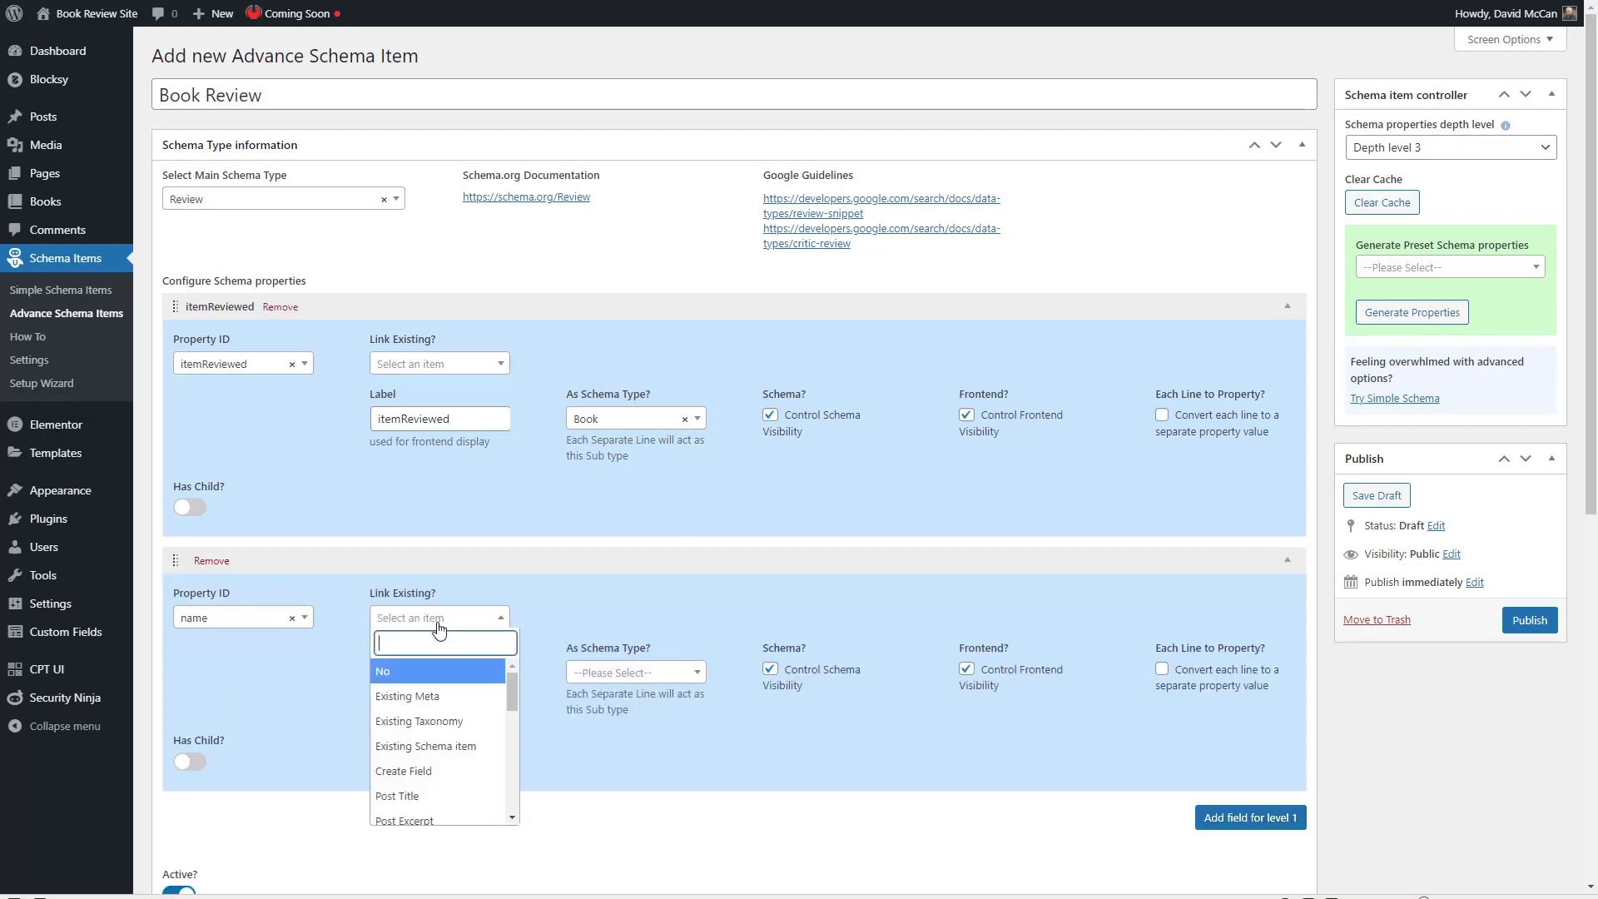
{"action": "left_click", "coordinate": [460, 696]}
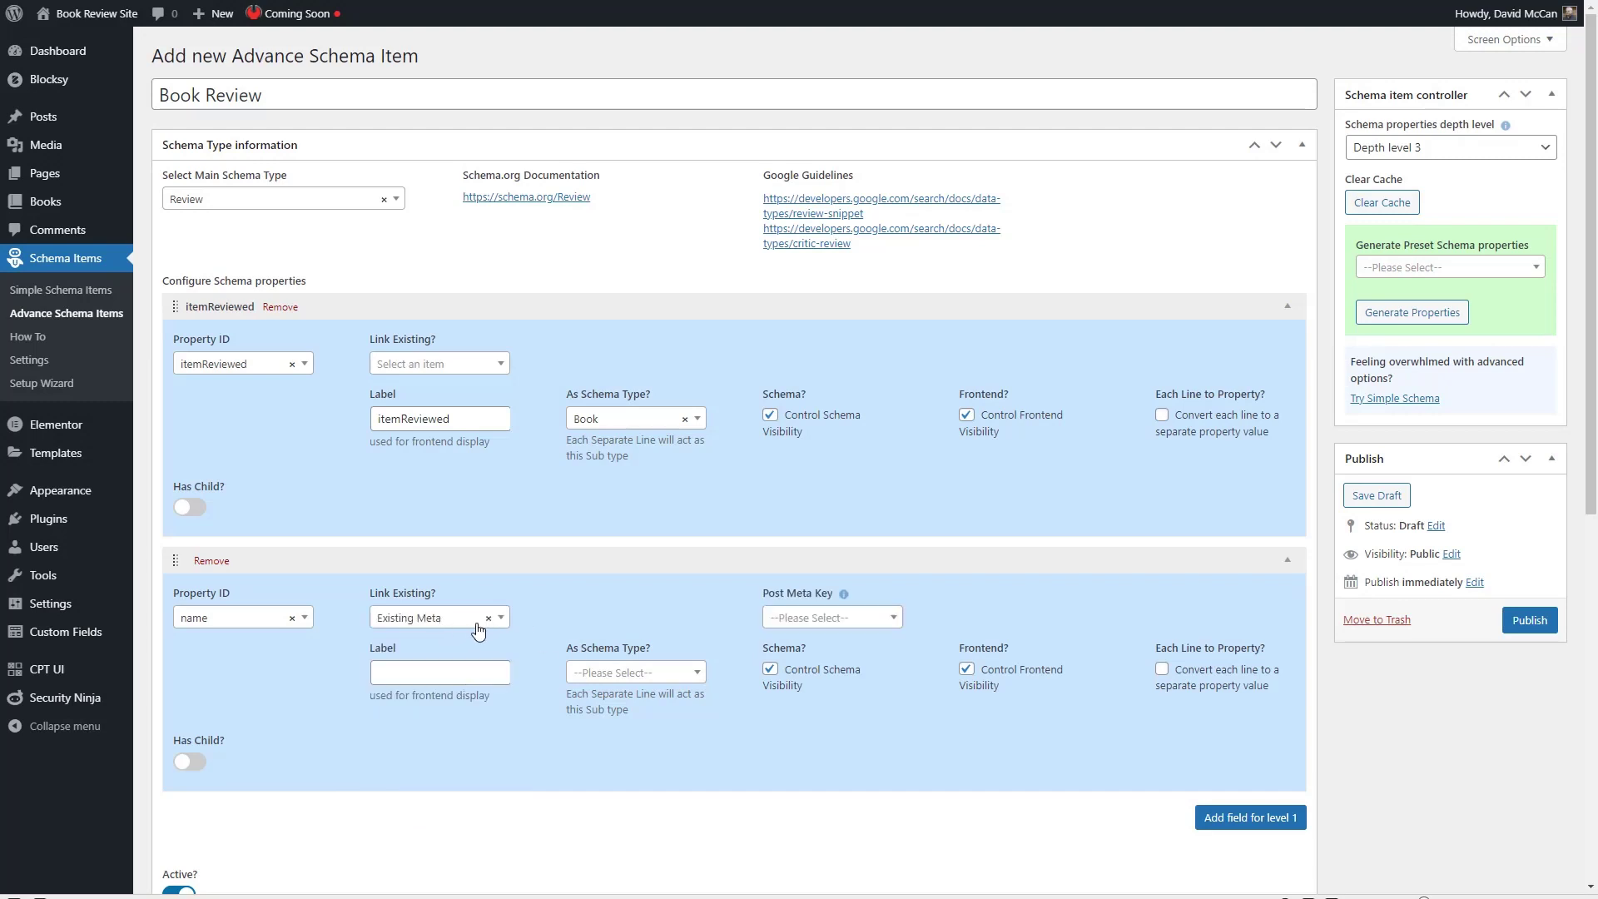
{"action": "left_click", "coordinate": [808, 620]}
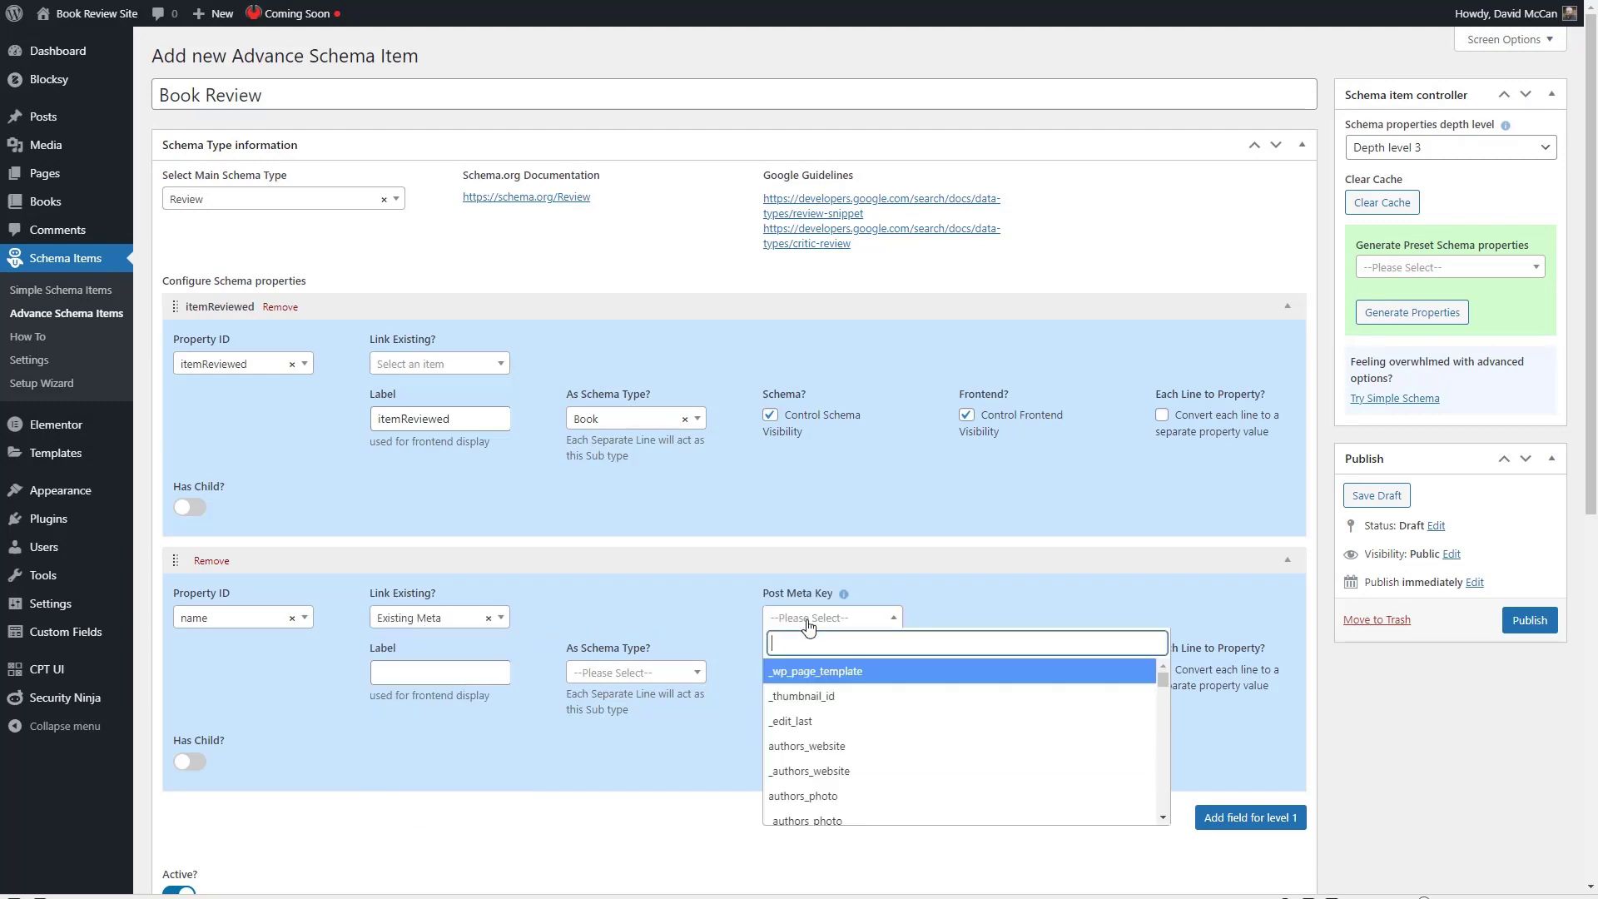
{"action": "type", "text": "book"}
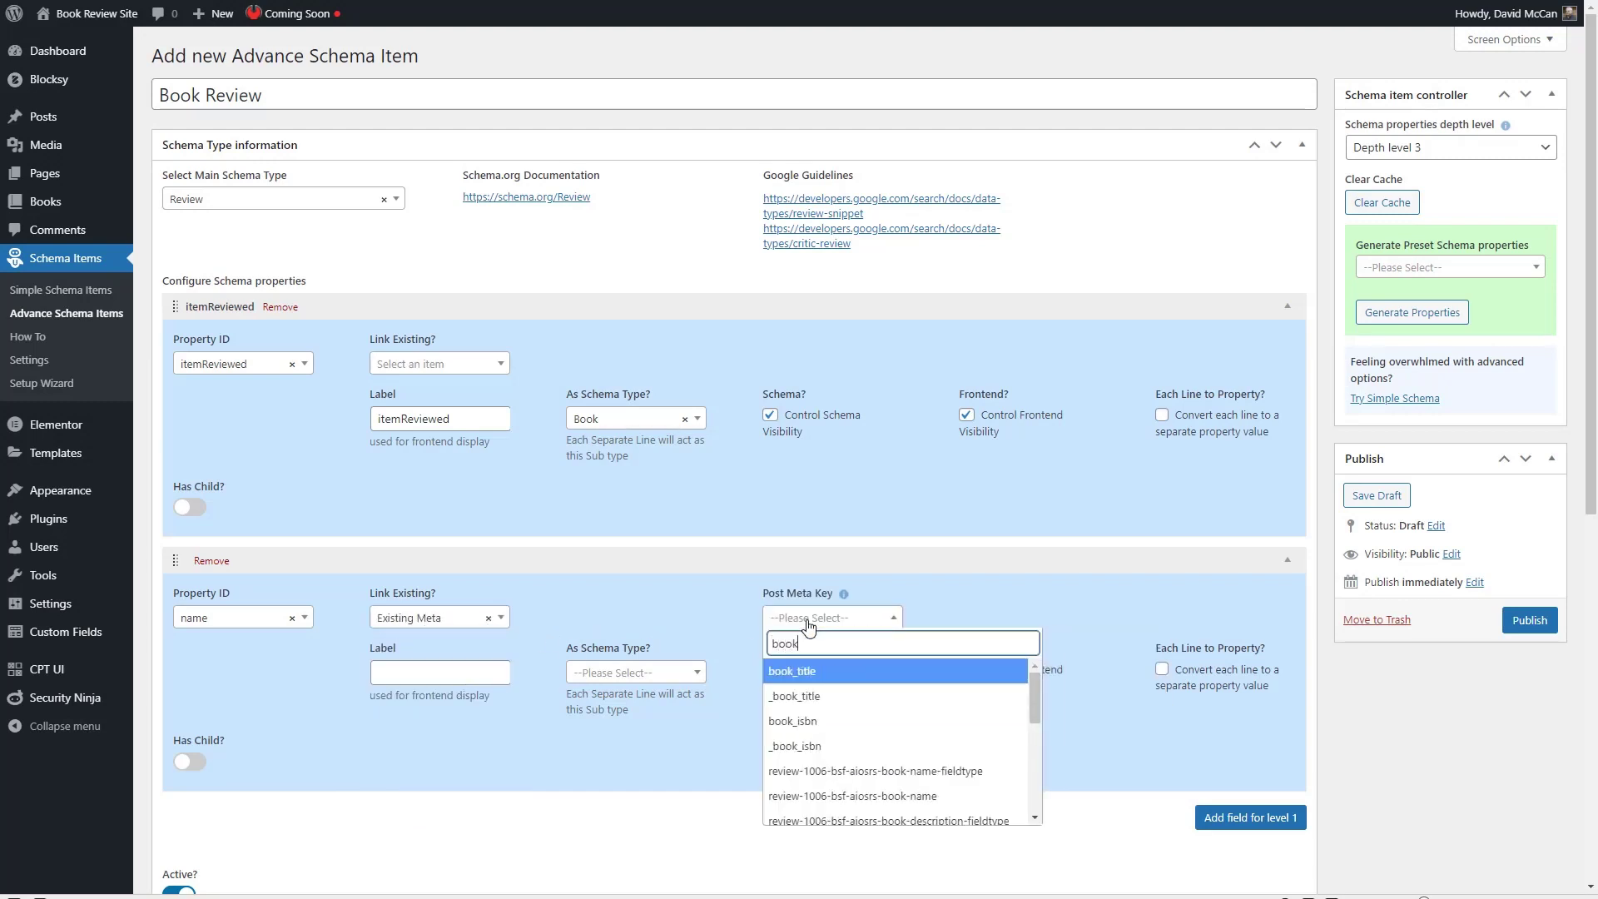
{"action": "left_click", "coordinate": [803, 670]}
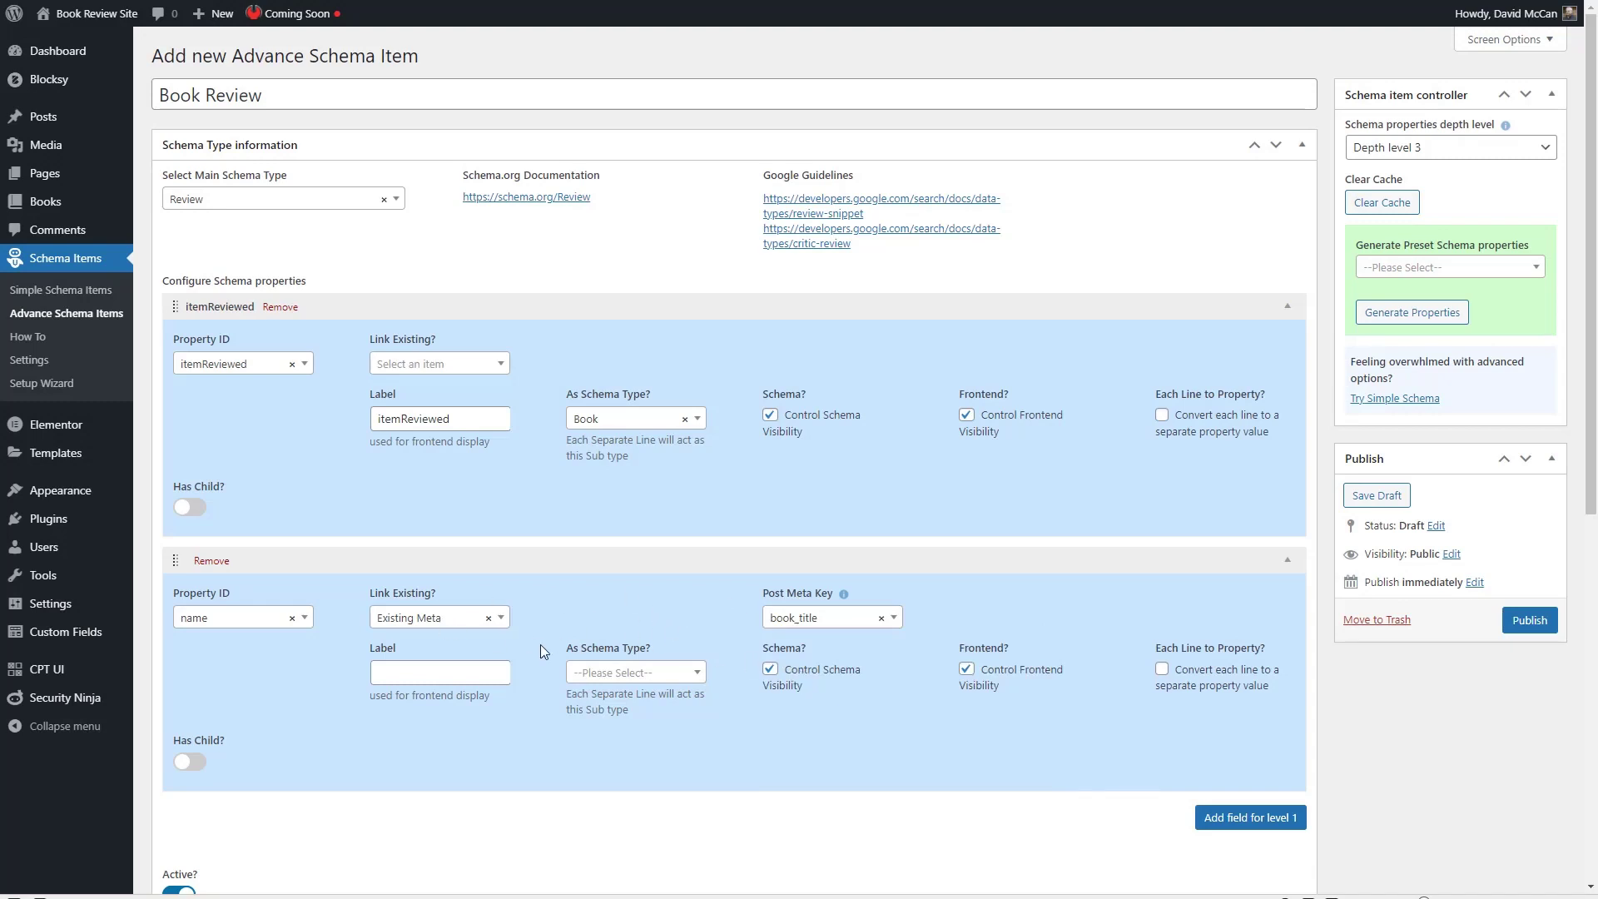
{"action": "left_click", "coordinate": [448, 679]}
{"action": "type", "text": "name"}
- Add a third level 1 property, author, with the label "author" and the schema type Person
{"action": "left_click", "coordinate": [1232, 819]}
{"action": "scroll", "coordinate": [850, 754], "scroll_direction": "down", "scroll_amount": 4}
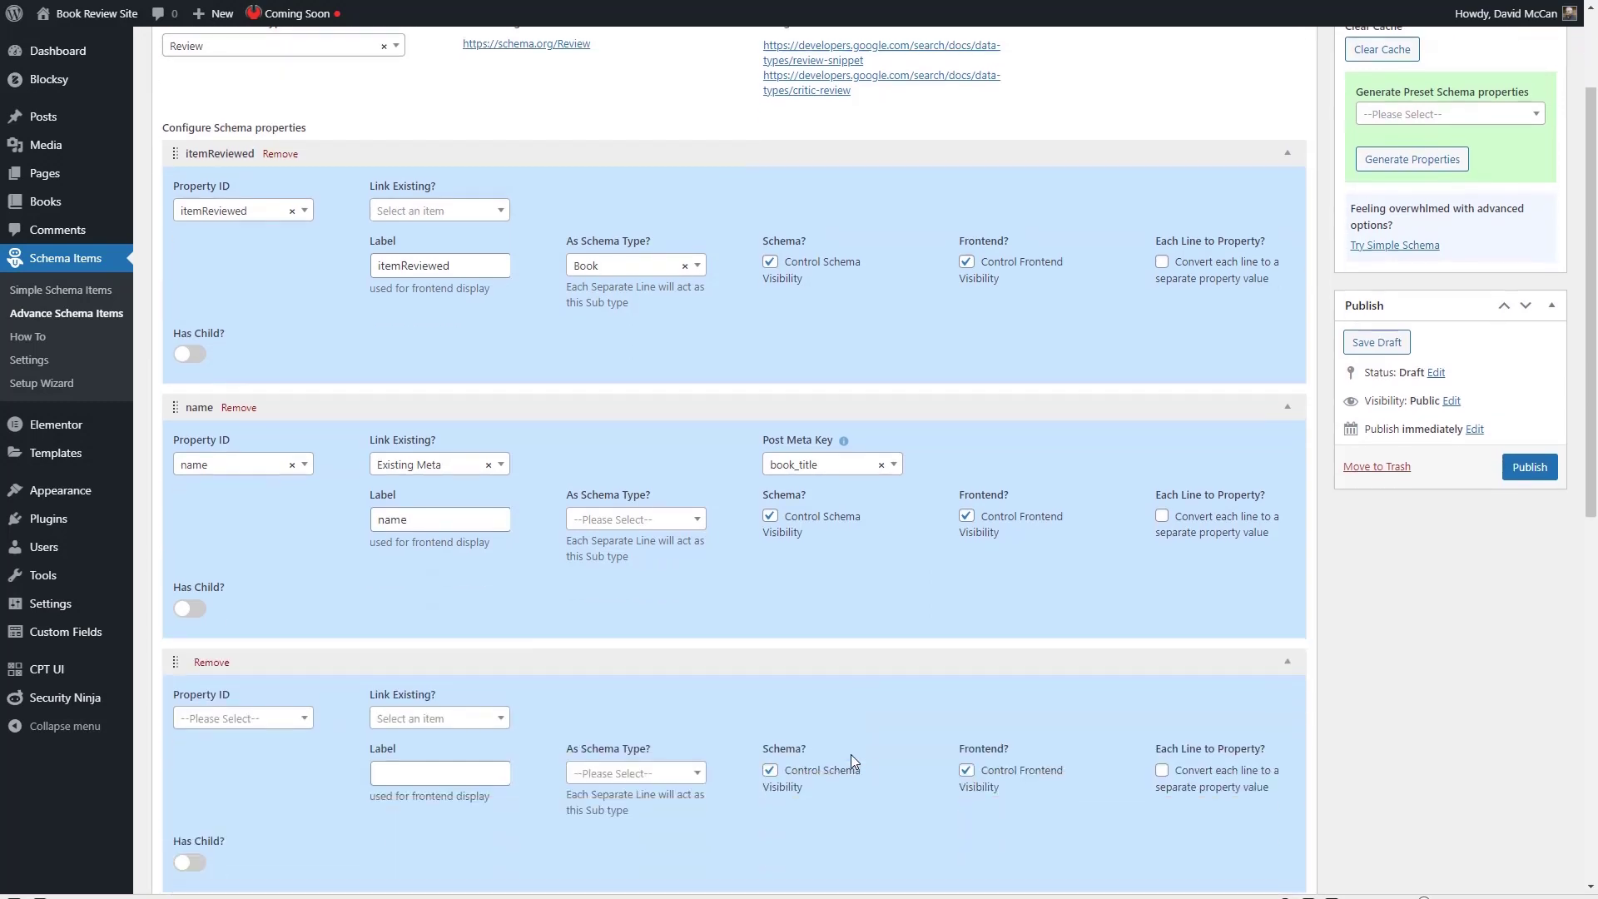
{"action": "left_click", "coordinate": [232, 541]}
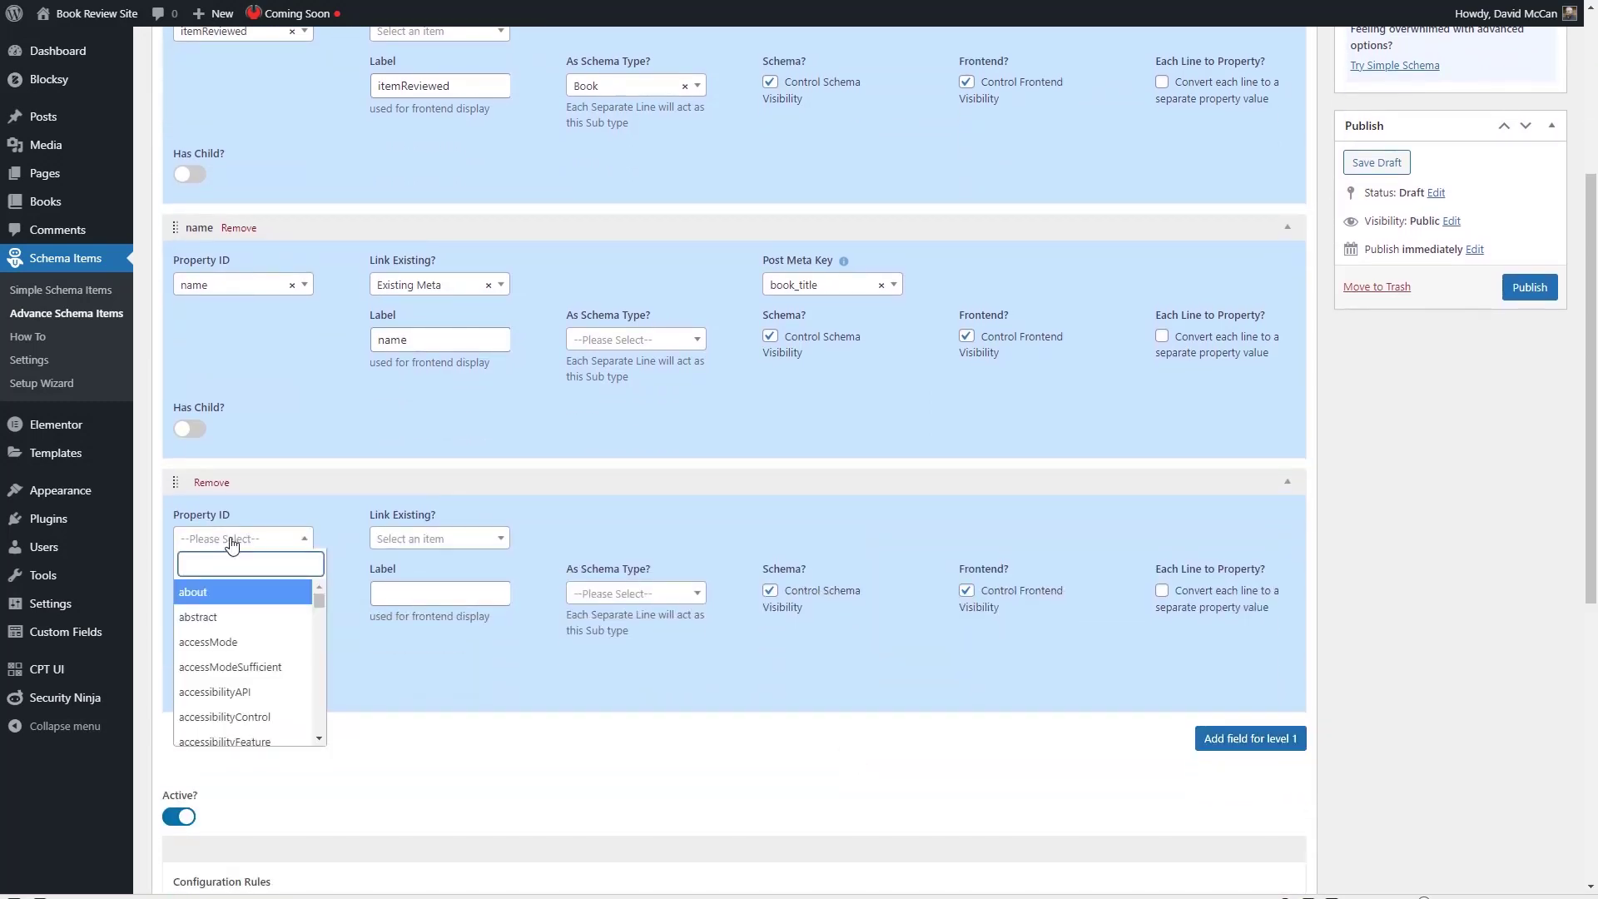
{"action": "type", "text": "author"}
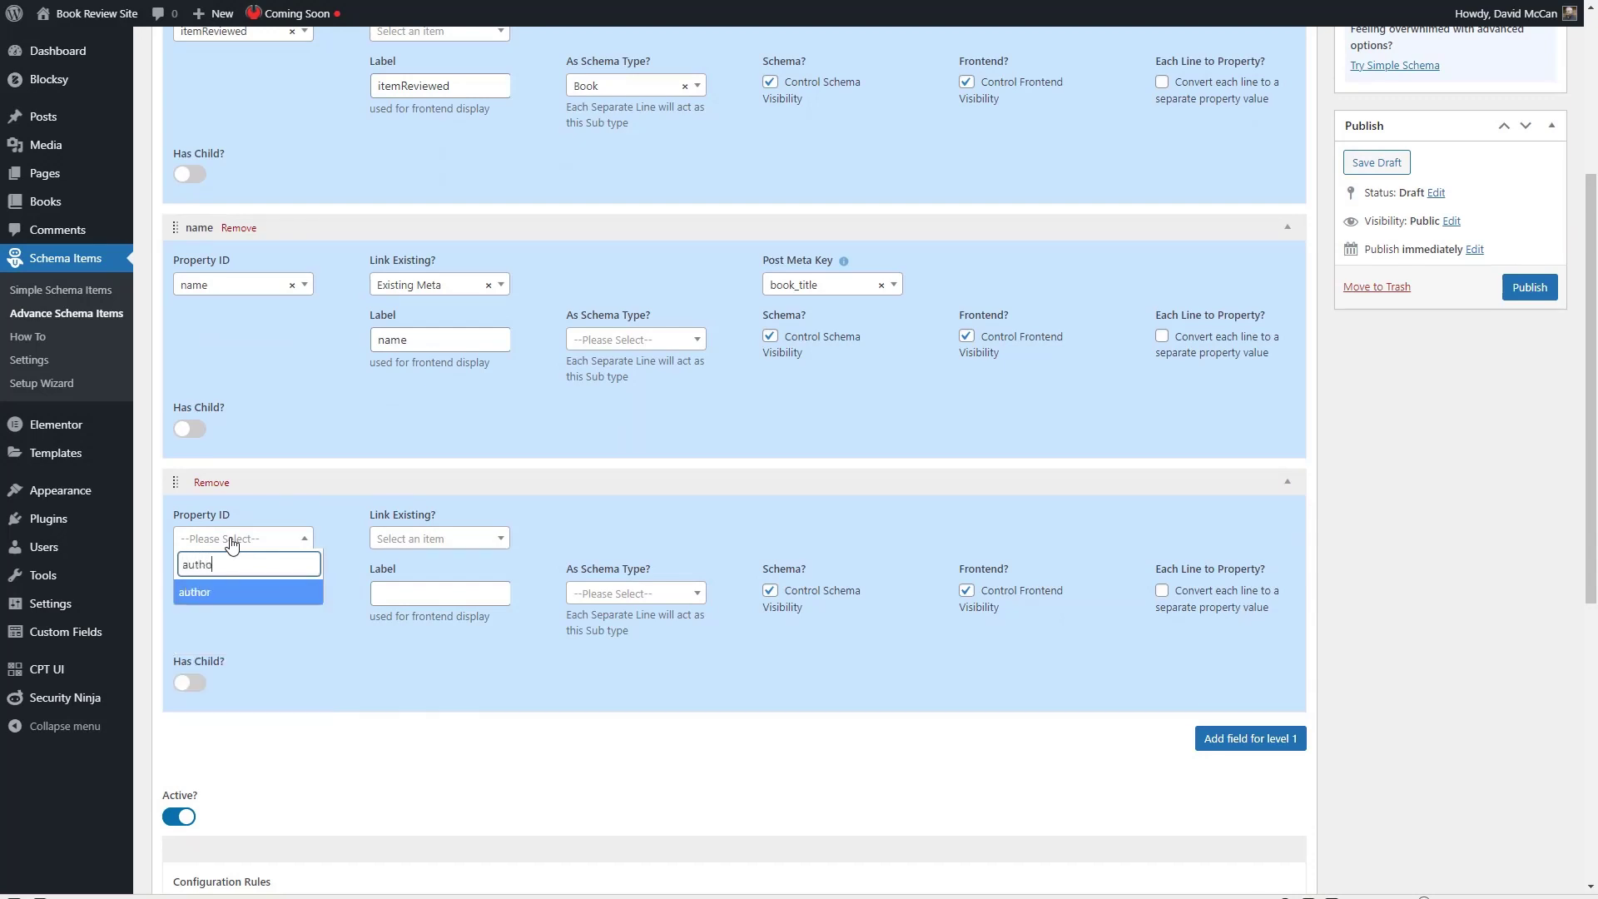
{"action": "left_click", "coordinate": [212, 593]}
{"action": "left_click", "coordinate": [443, 589]}
{"action": "type", "text": "author"}
{"action": "left_click", "coordinate": [637, 594]}
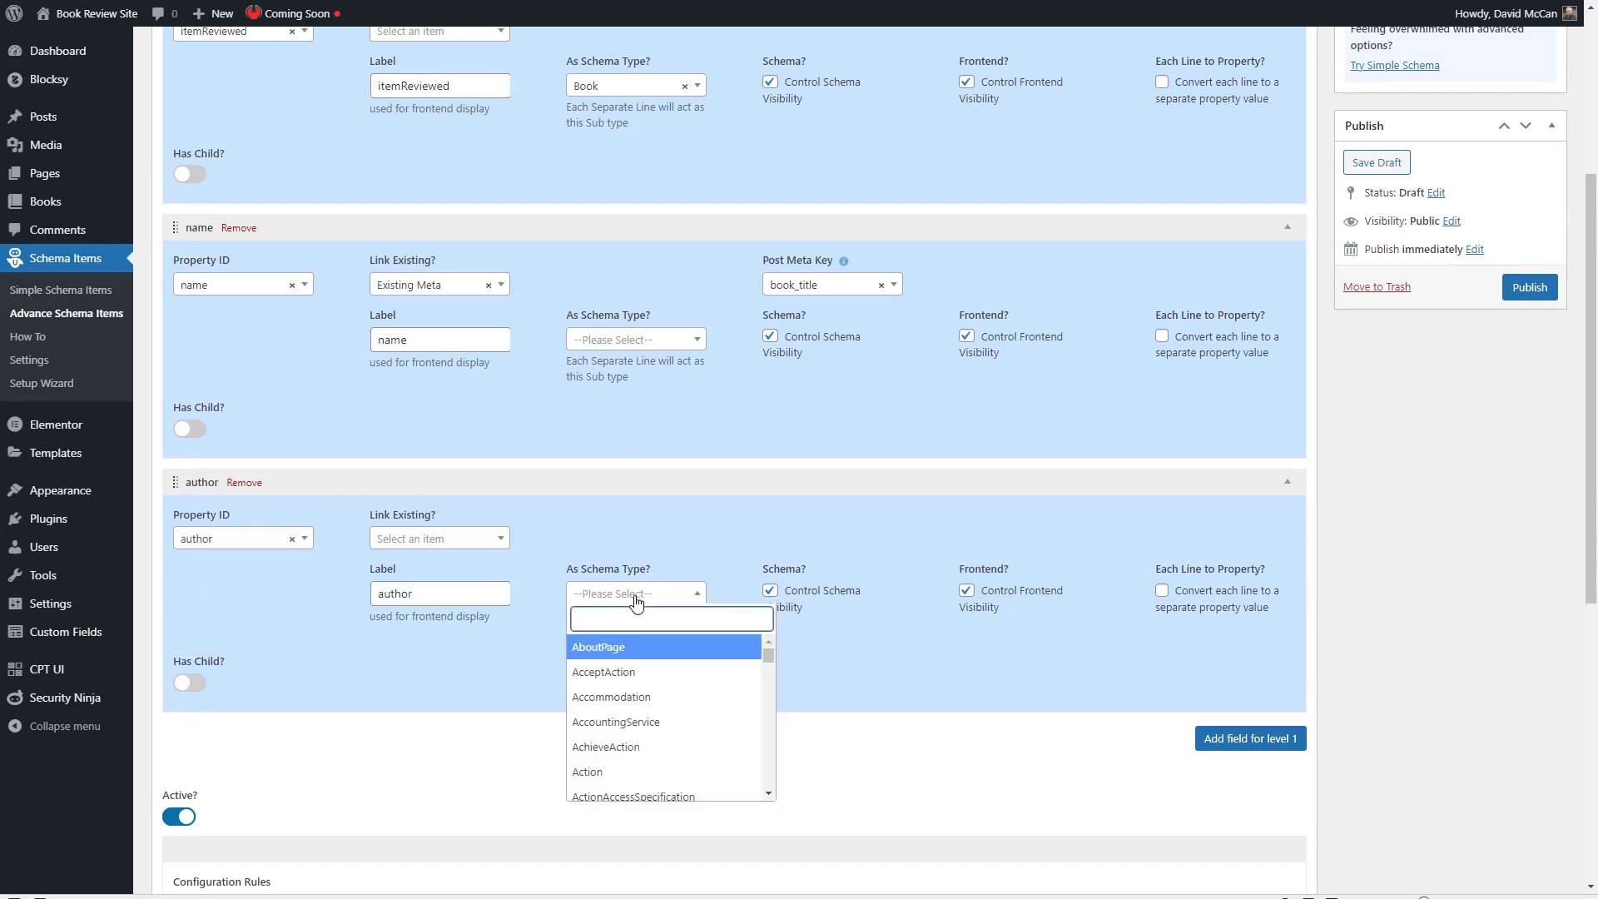
{"action": "type", "text": "person"}
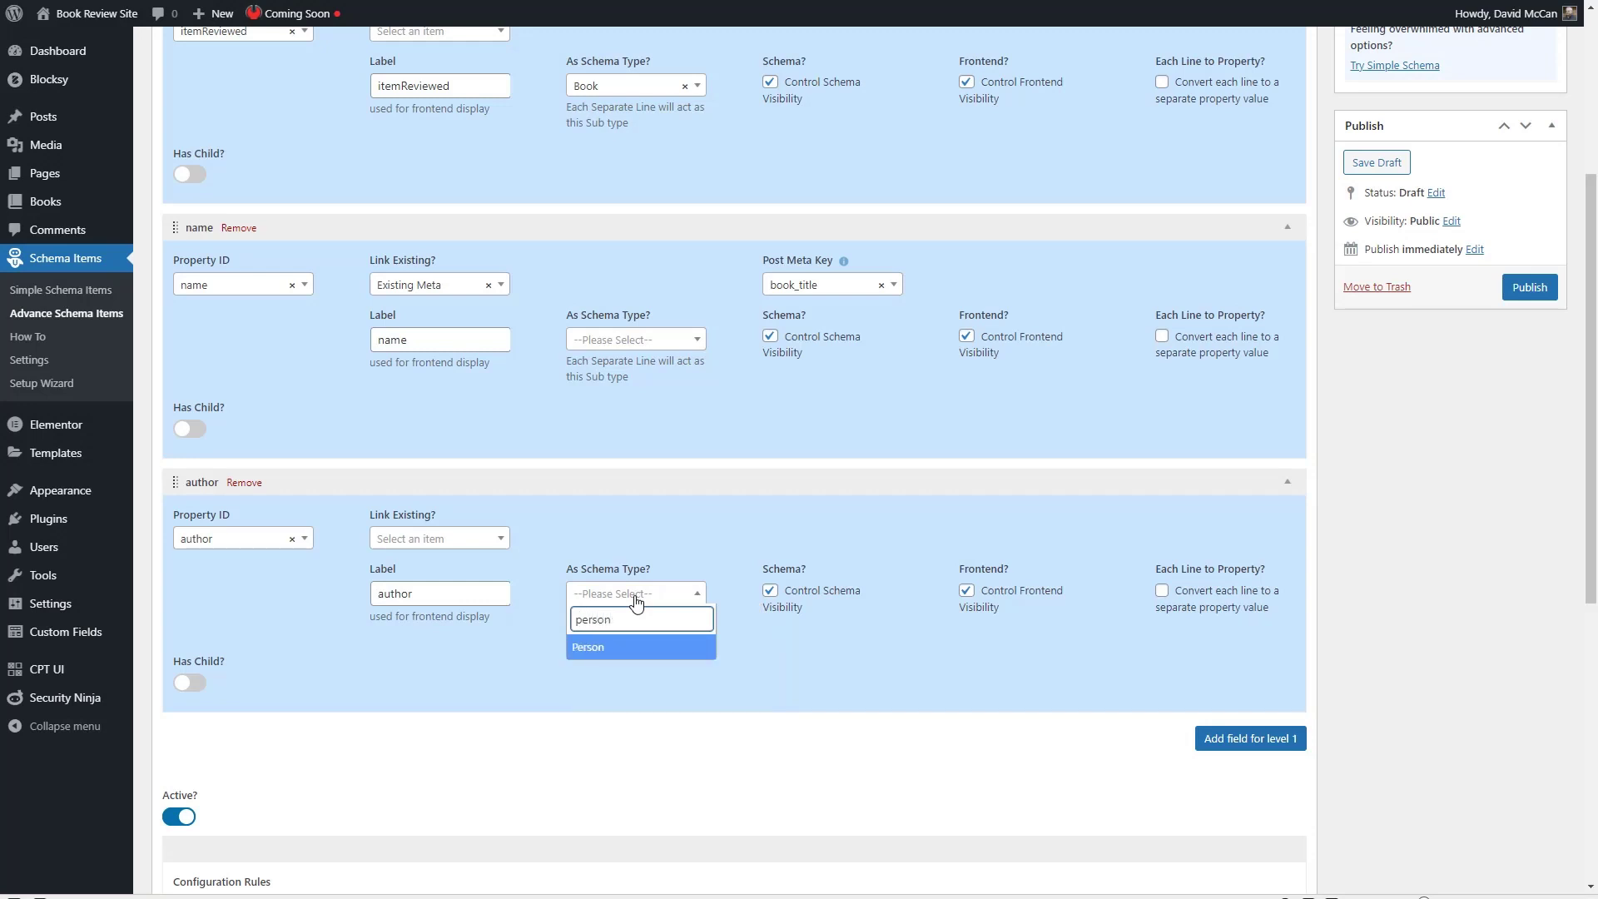
{"action": "left_click", "coordinate": [596, 646]}
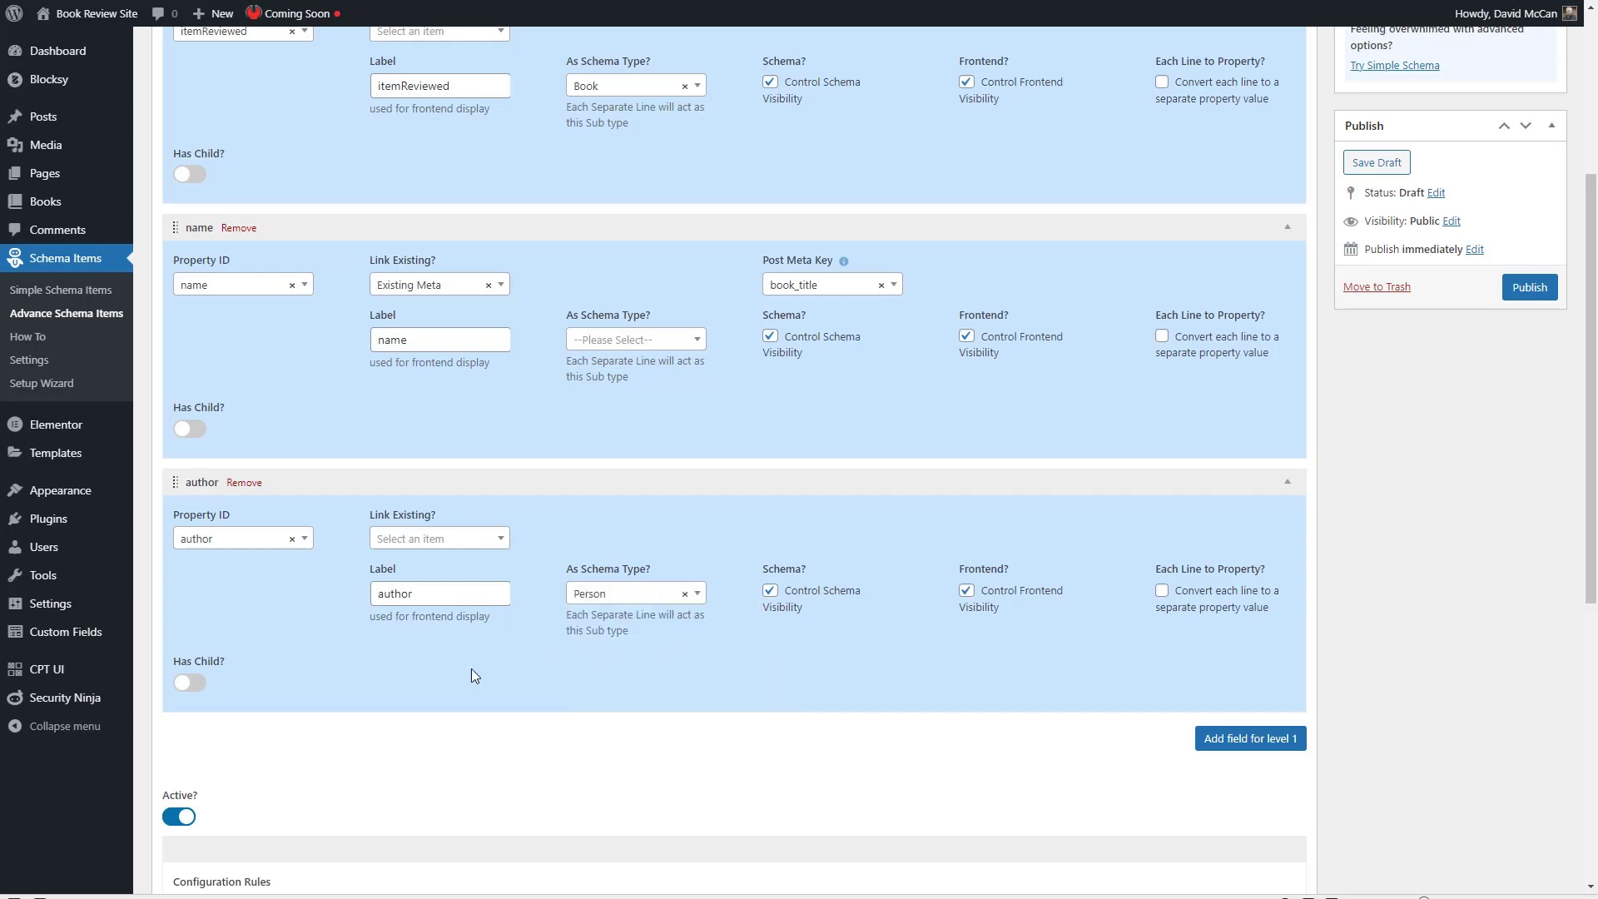
- Enable child properties for author and set up its first child as name, labelled "name"
{"action": "left_click", "coordinate": [191, 683]}
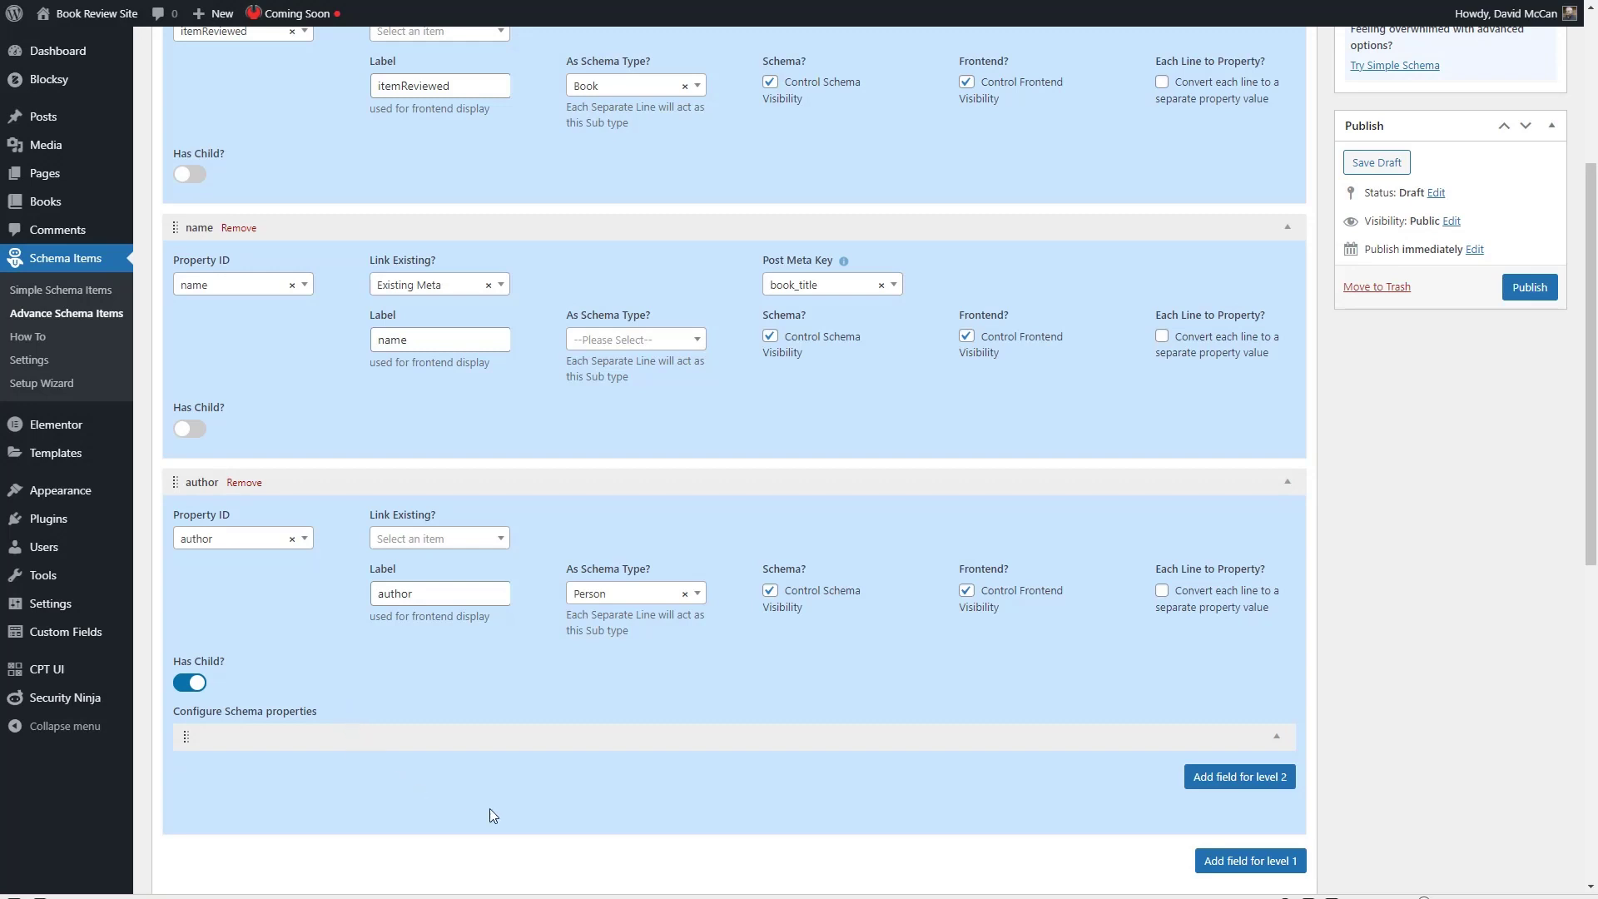
{"action": "left_click", "coordinate": [453, 741]}
{"action": "scroll", "coordinate": [407, 581], "scroll_direction": "down", "scroll_amount": 4}
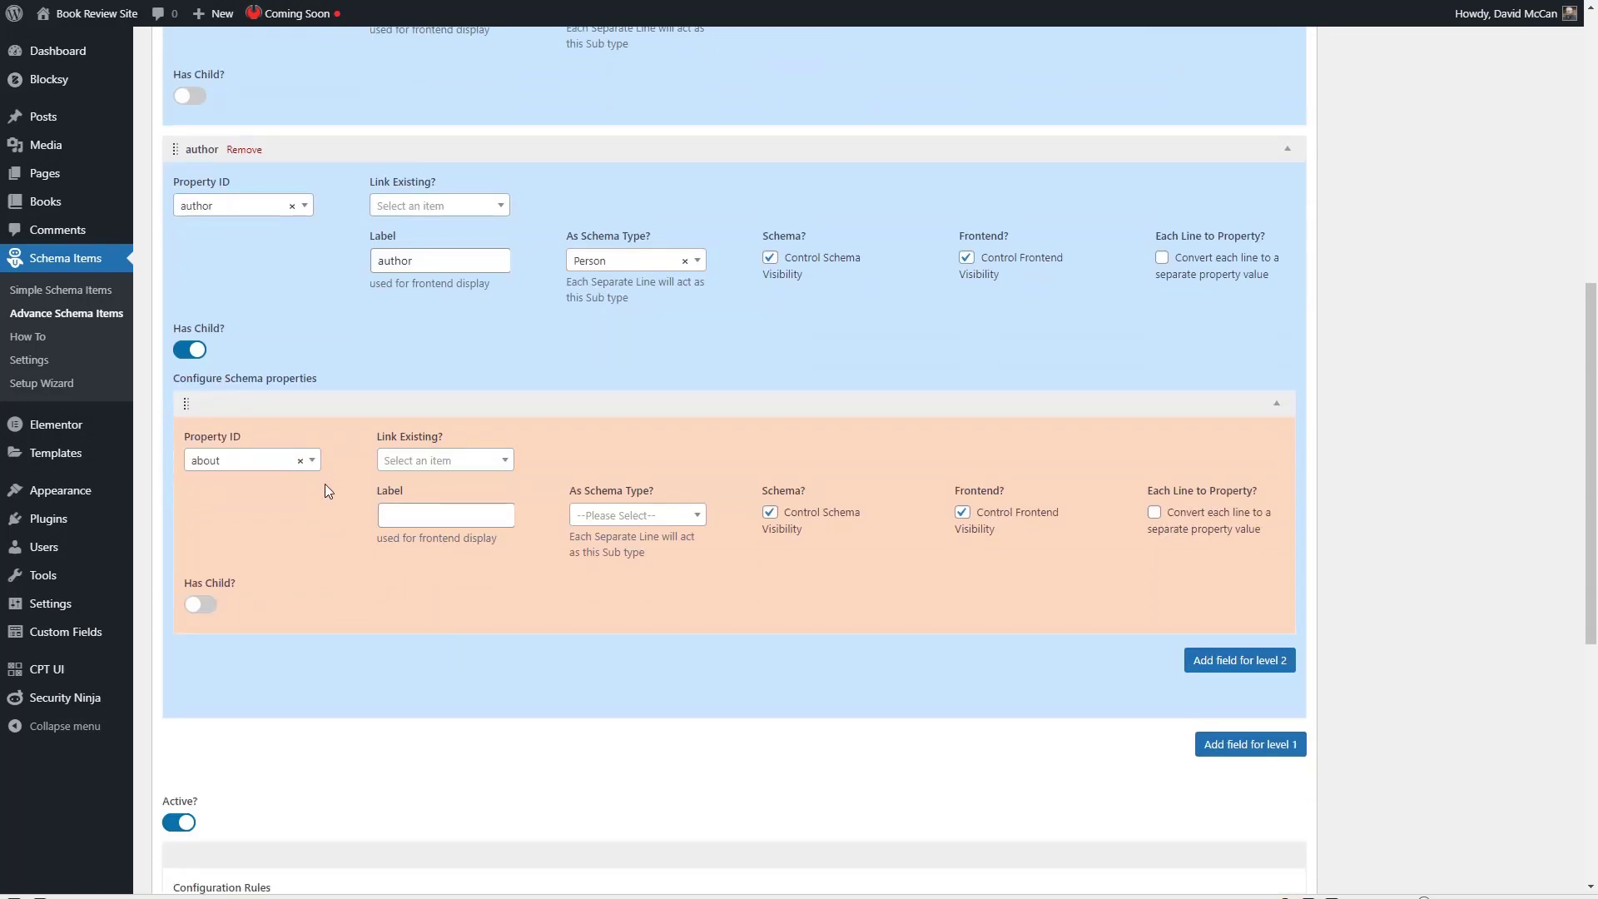
{"action": "left_click", "coordinate": [254, 462]}
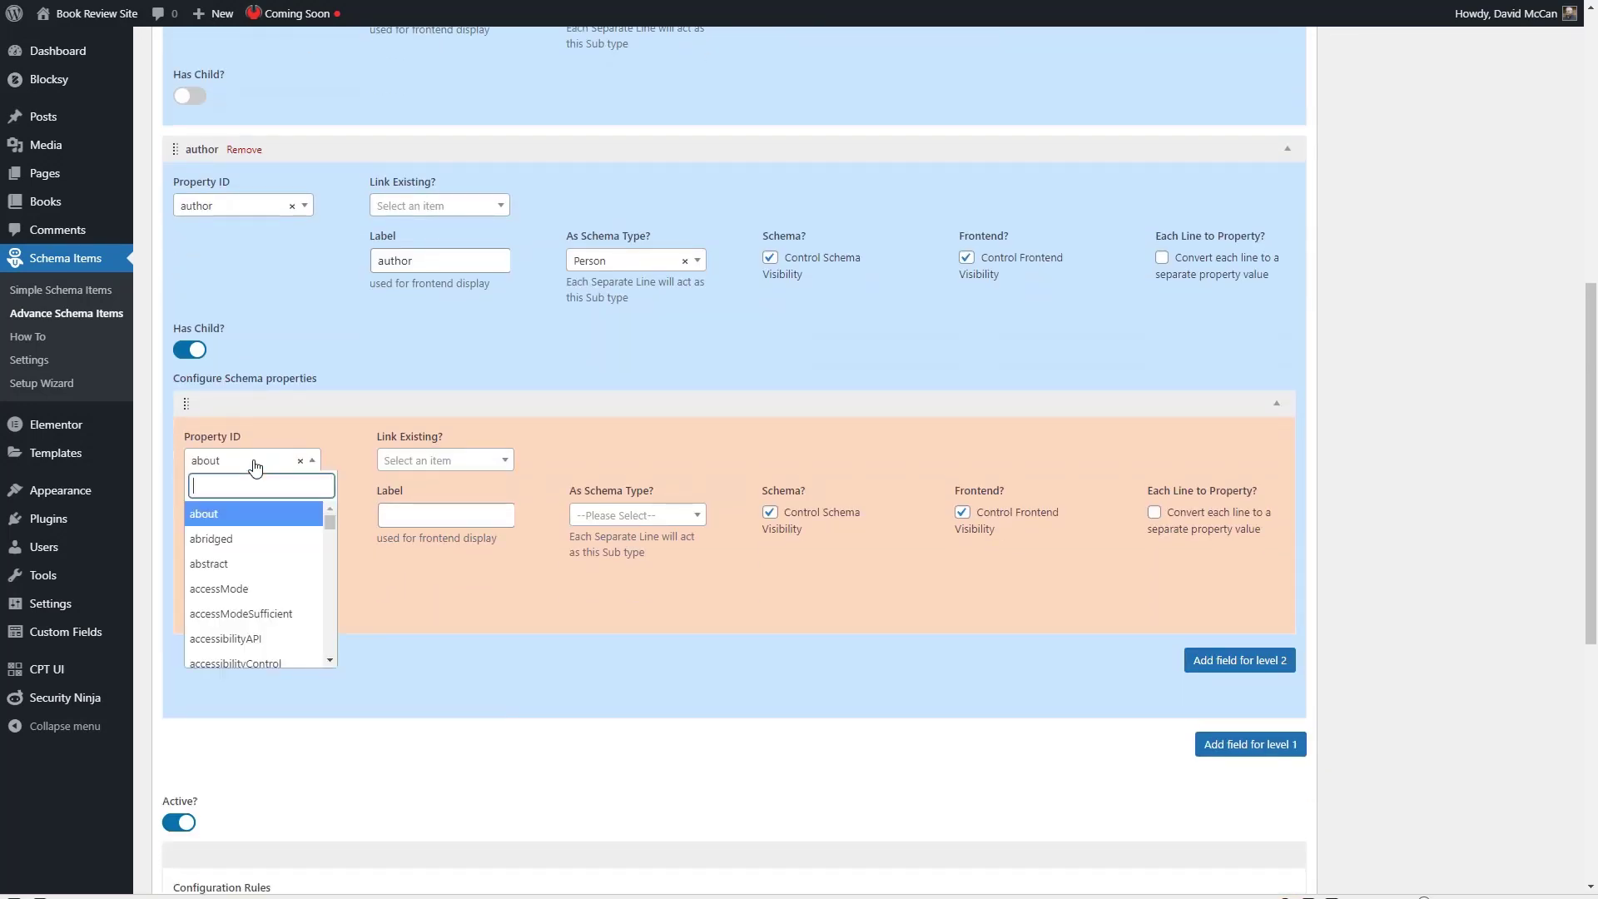
{"action": "type", "text": "name"}
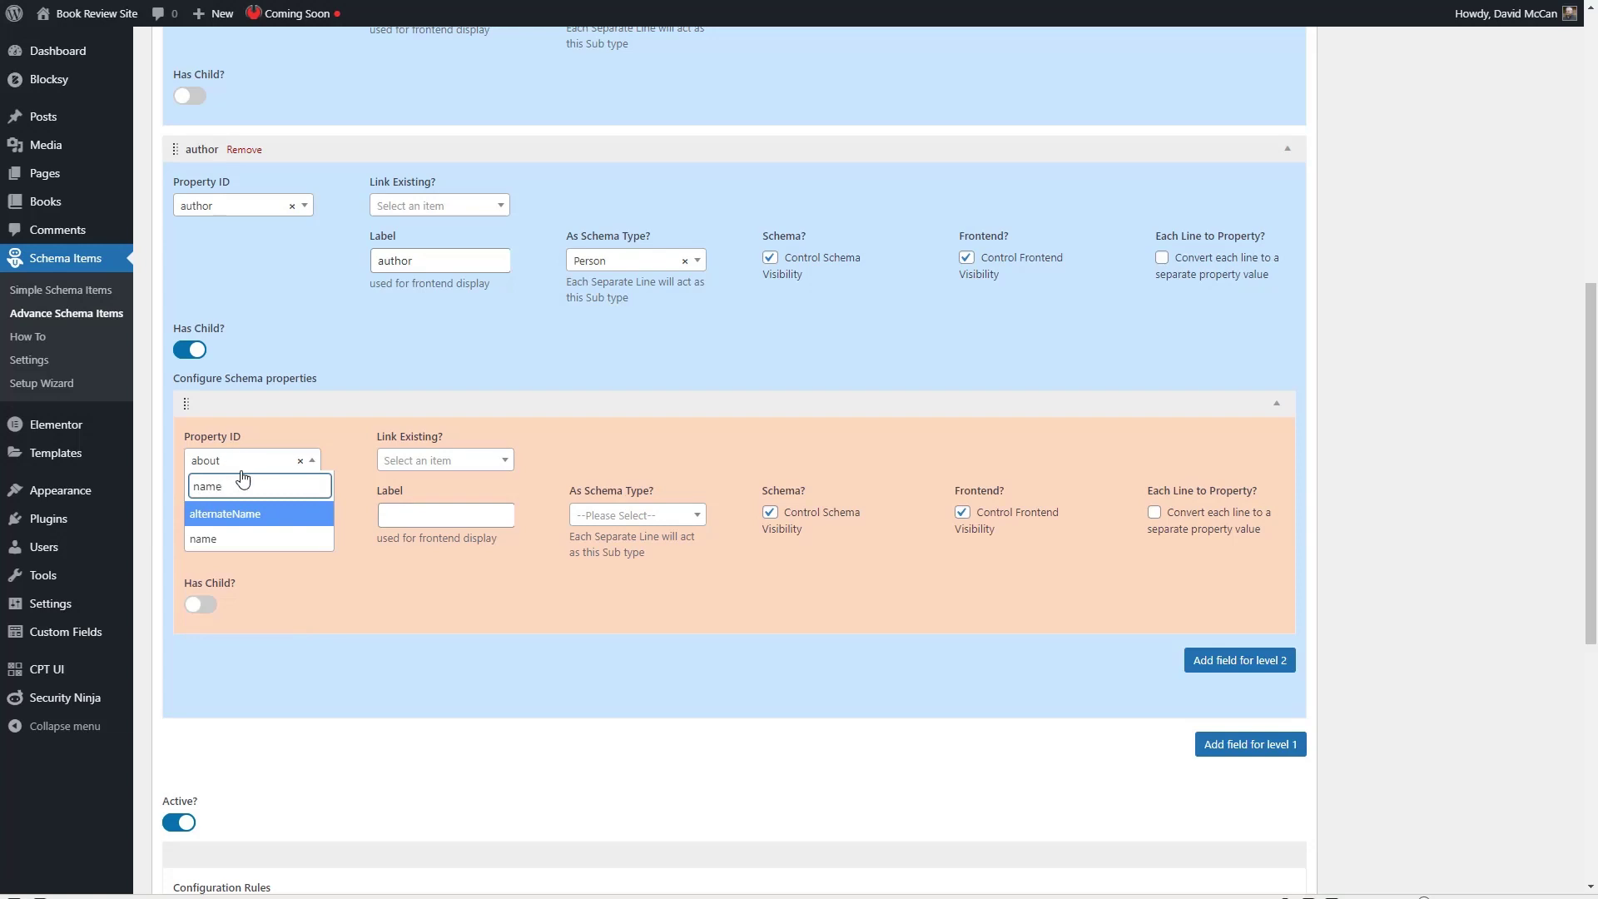
{"action": "left_click", "coordinate": [242, 540]}
{"action": "left_click", "coordinate": [399, 516]}
{"action": "type", "text": "name"}
- Link the author's name child property to the existing meta key authors_name
{"action": "left_click", "coordinate": [471, 463]}
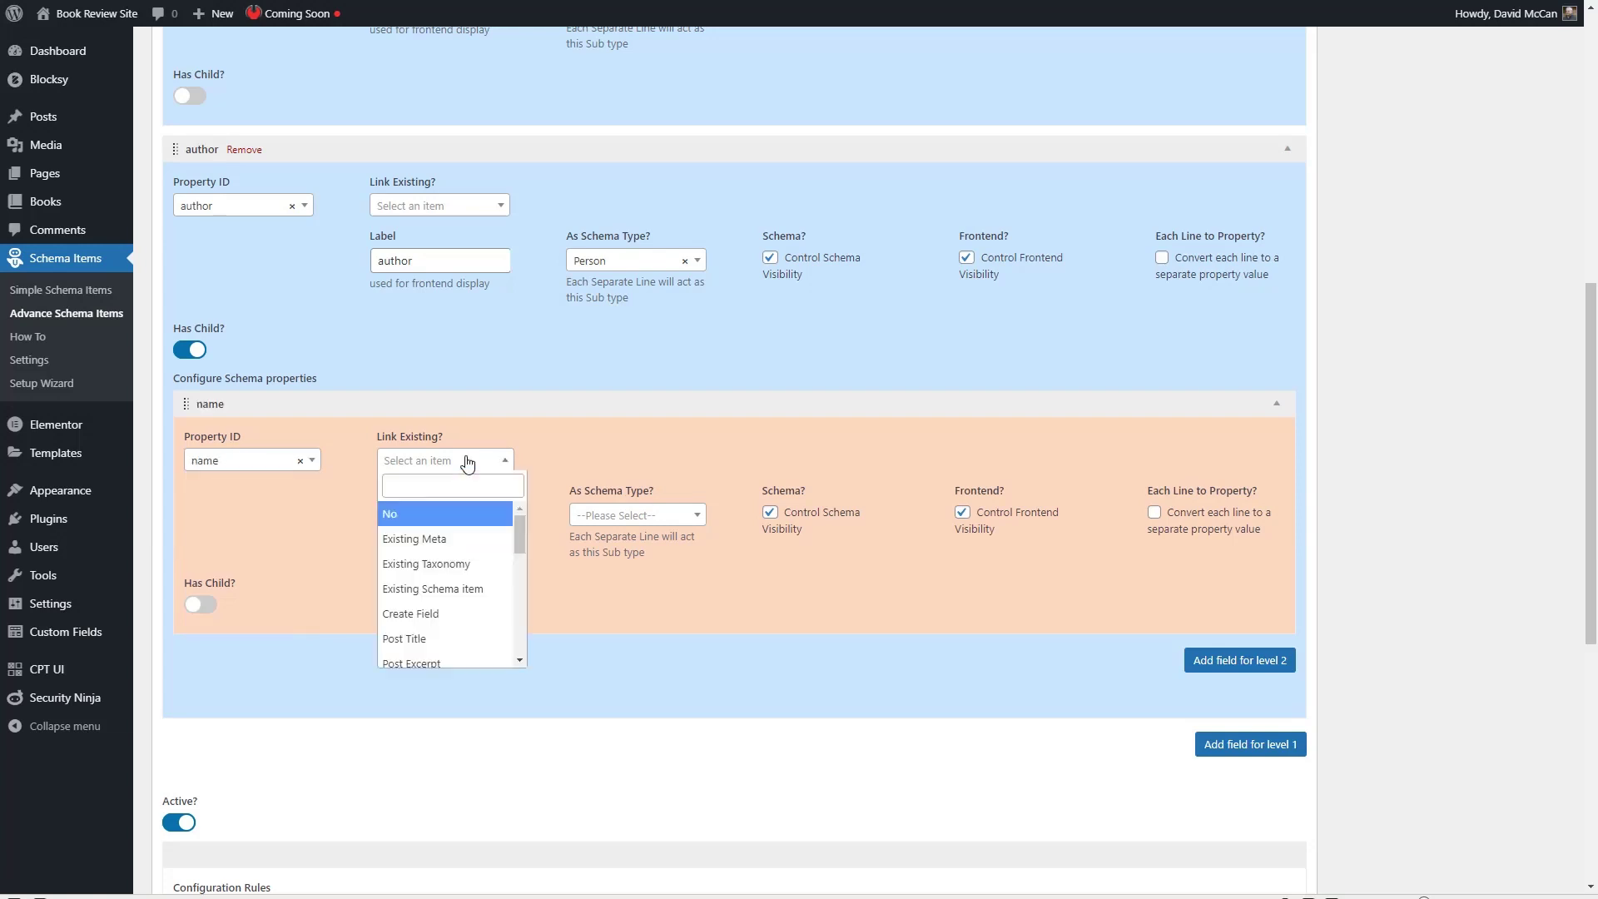
{"action": "left_click", "coordinate": [447, 540]}
{"action": "left_click", "coordinate": [804, 462]}
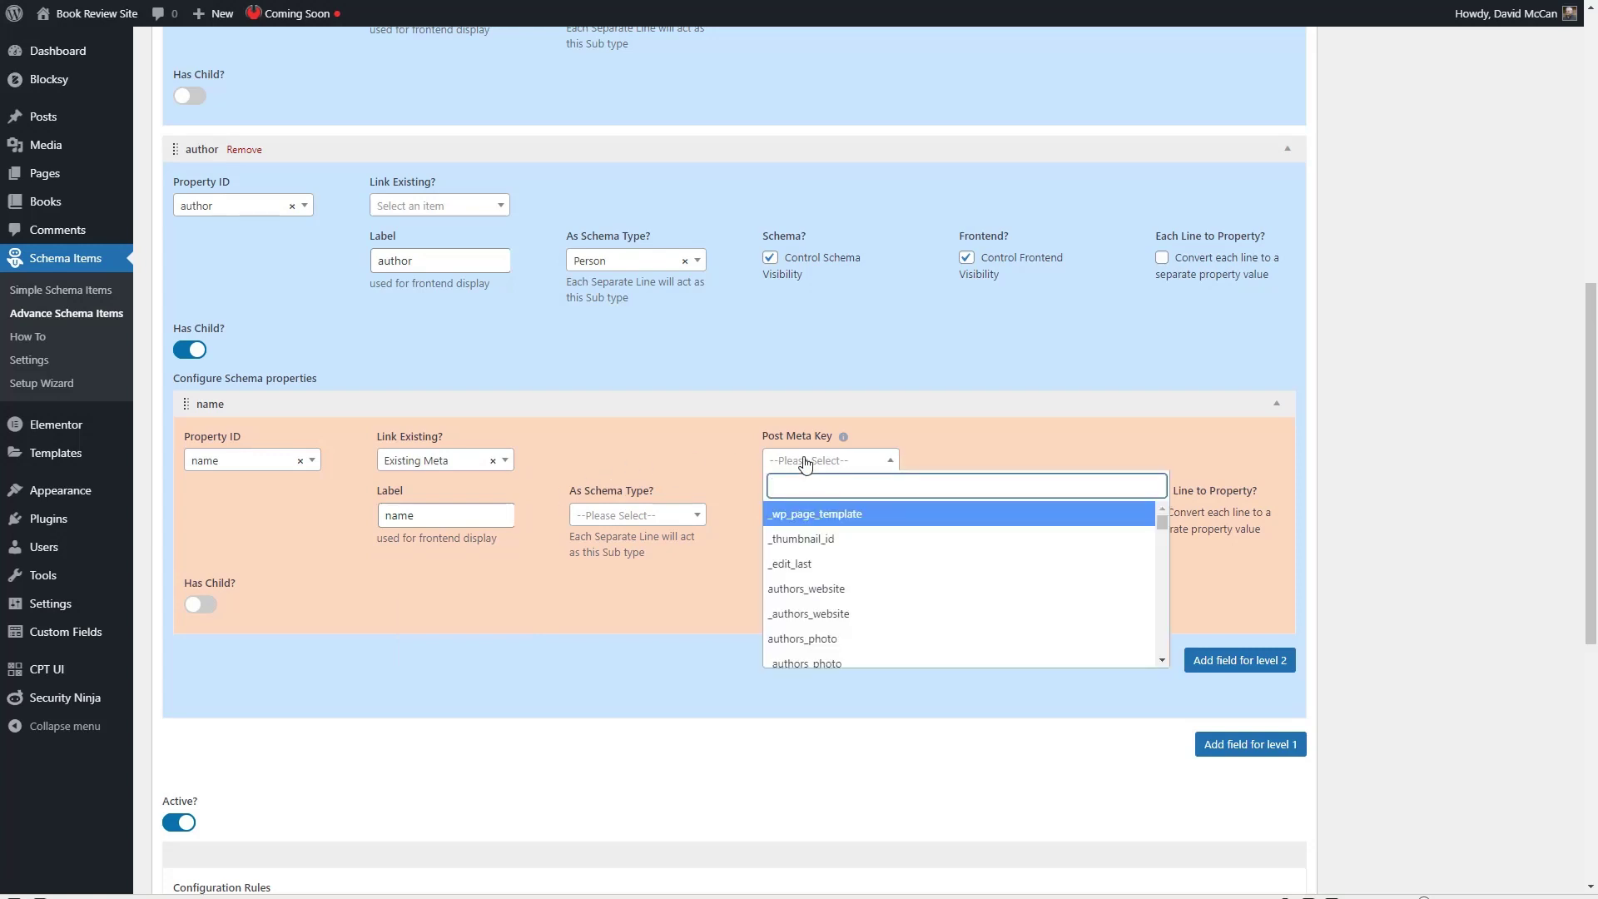
{"action": "type", "text": "authors"}
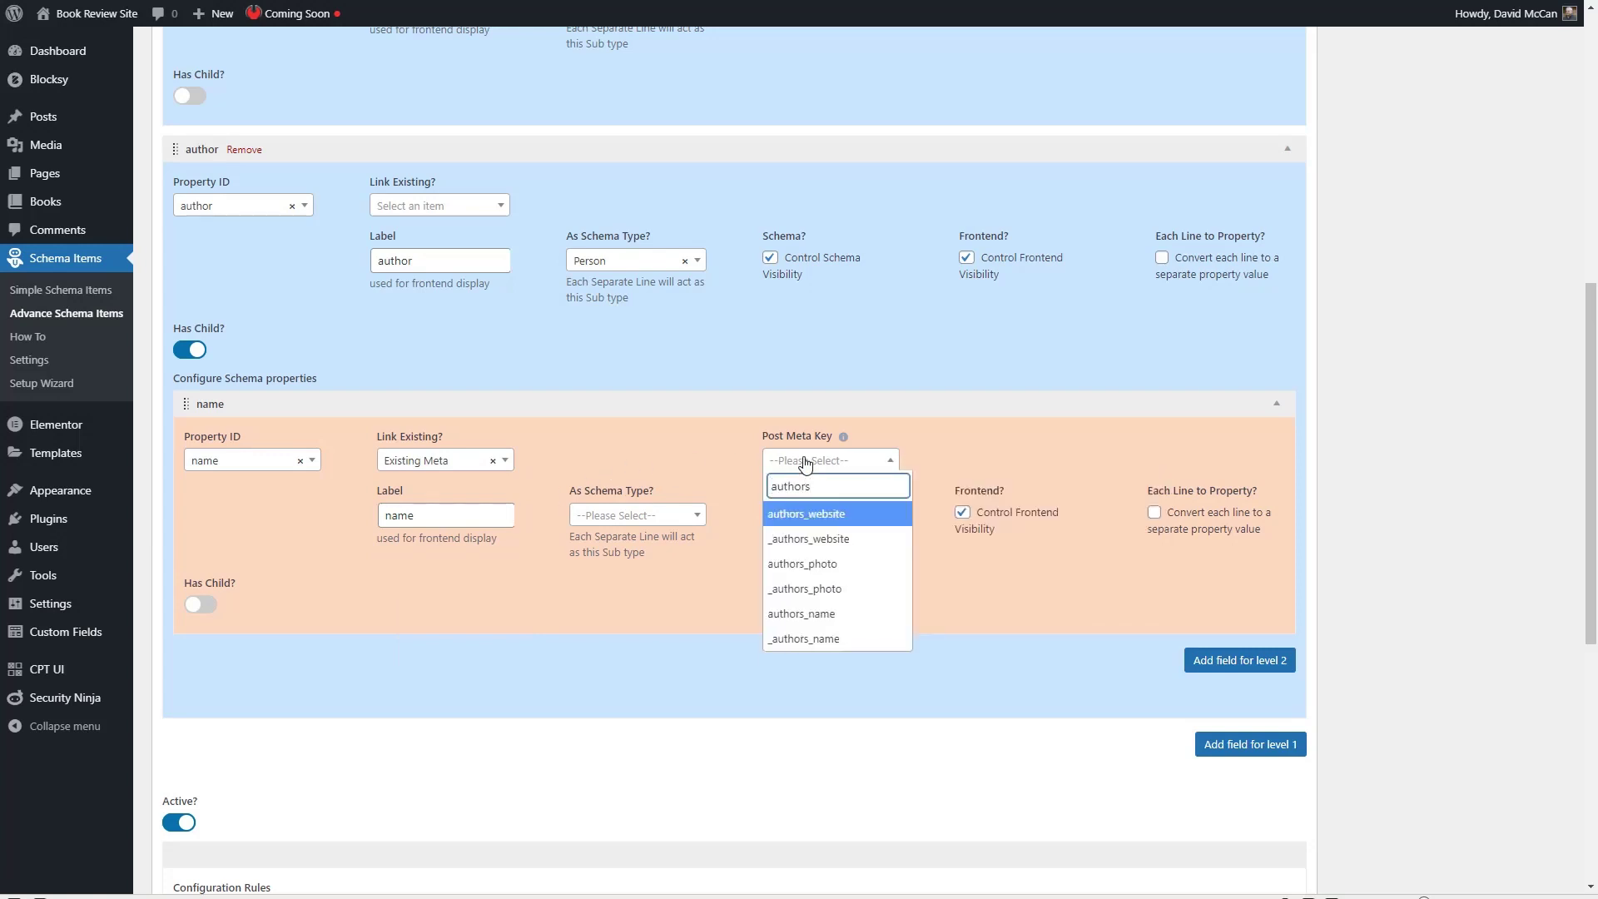
{"action": "left_click", "coordinate": [826, 613]}
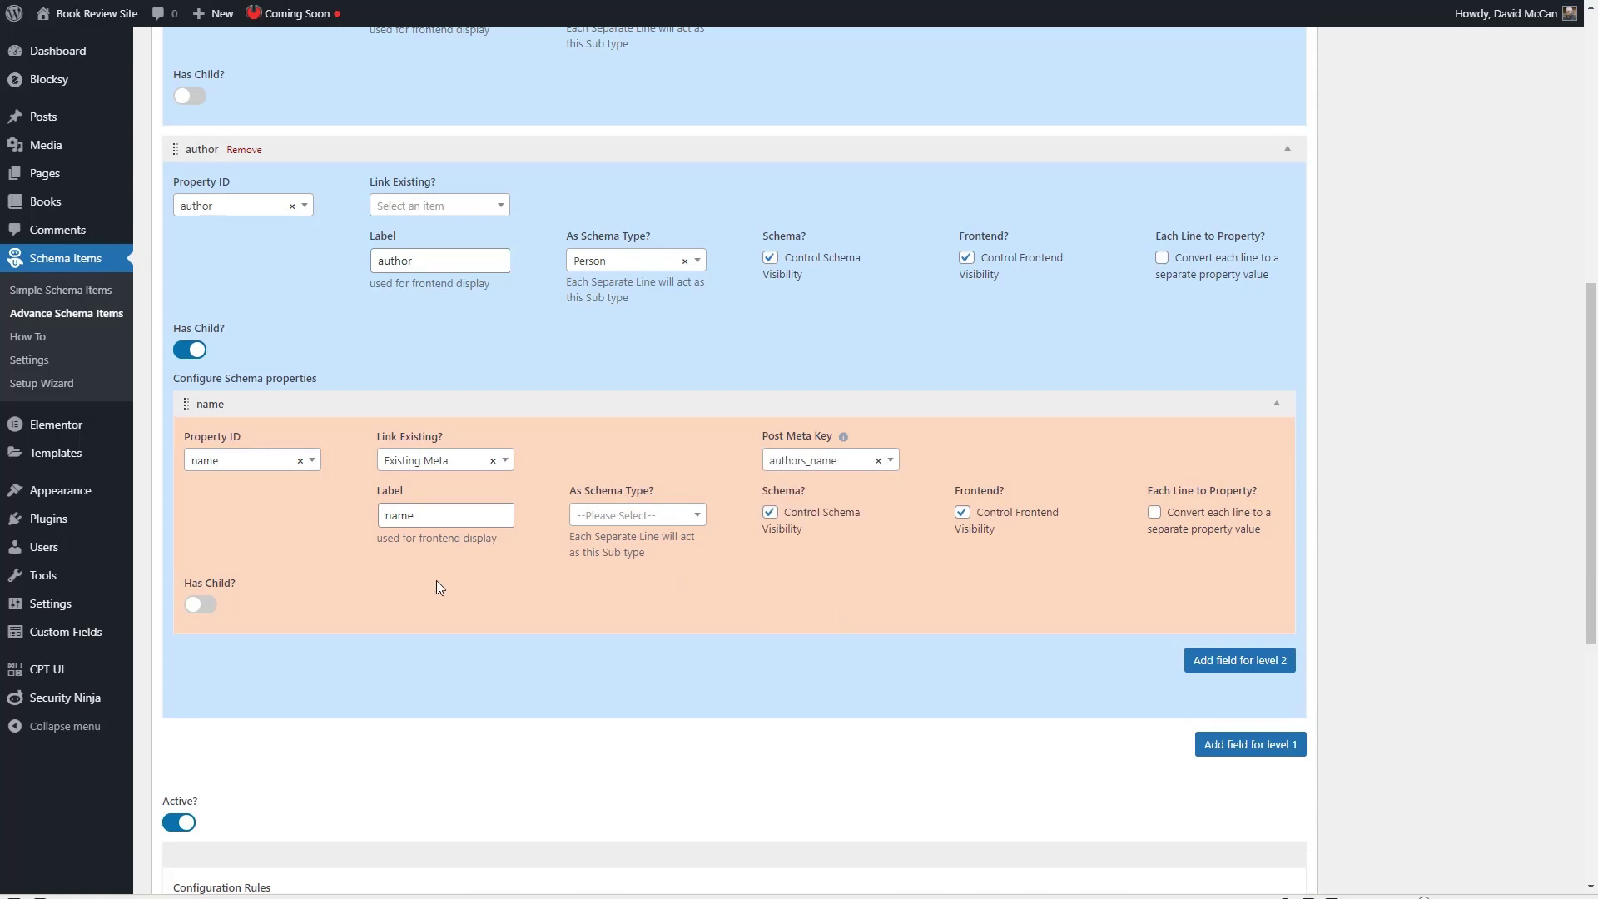
- Add a second child property under author as sameAs, linked to the existing meta key authors_website
{"action": "left_click", "coordinate": [1219, 666]}
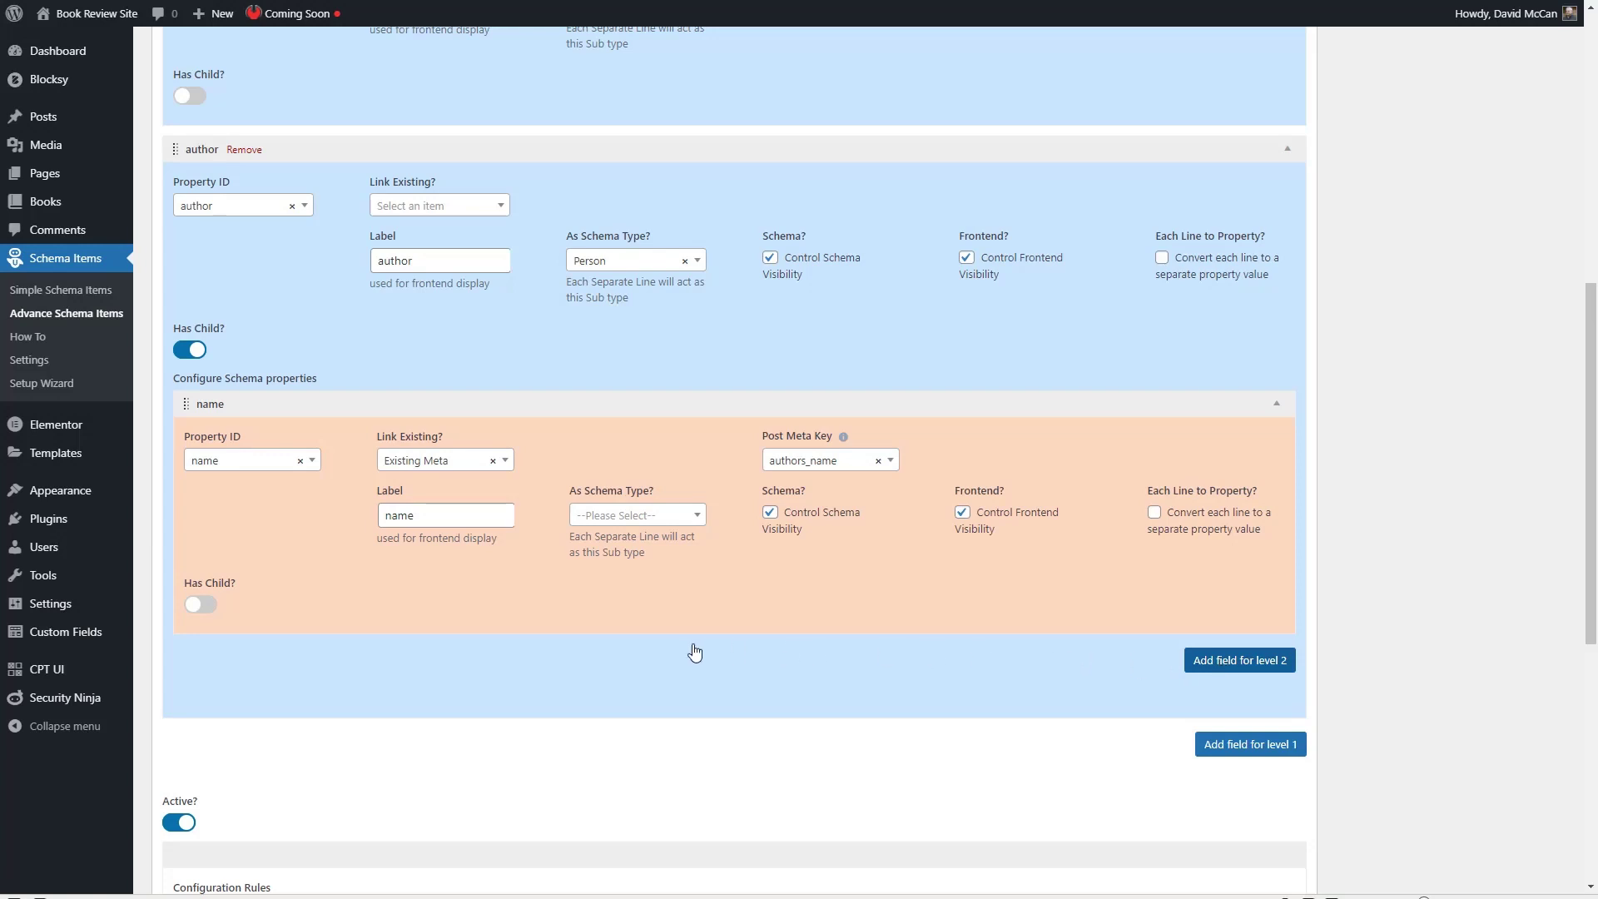
{"action": "left_click", "coordinate": [280, 715]}
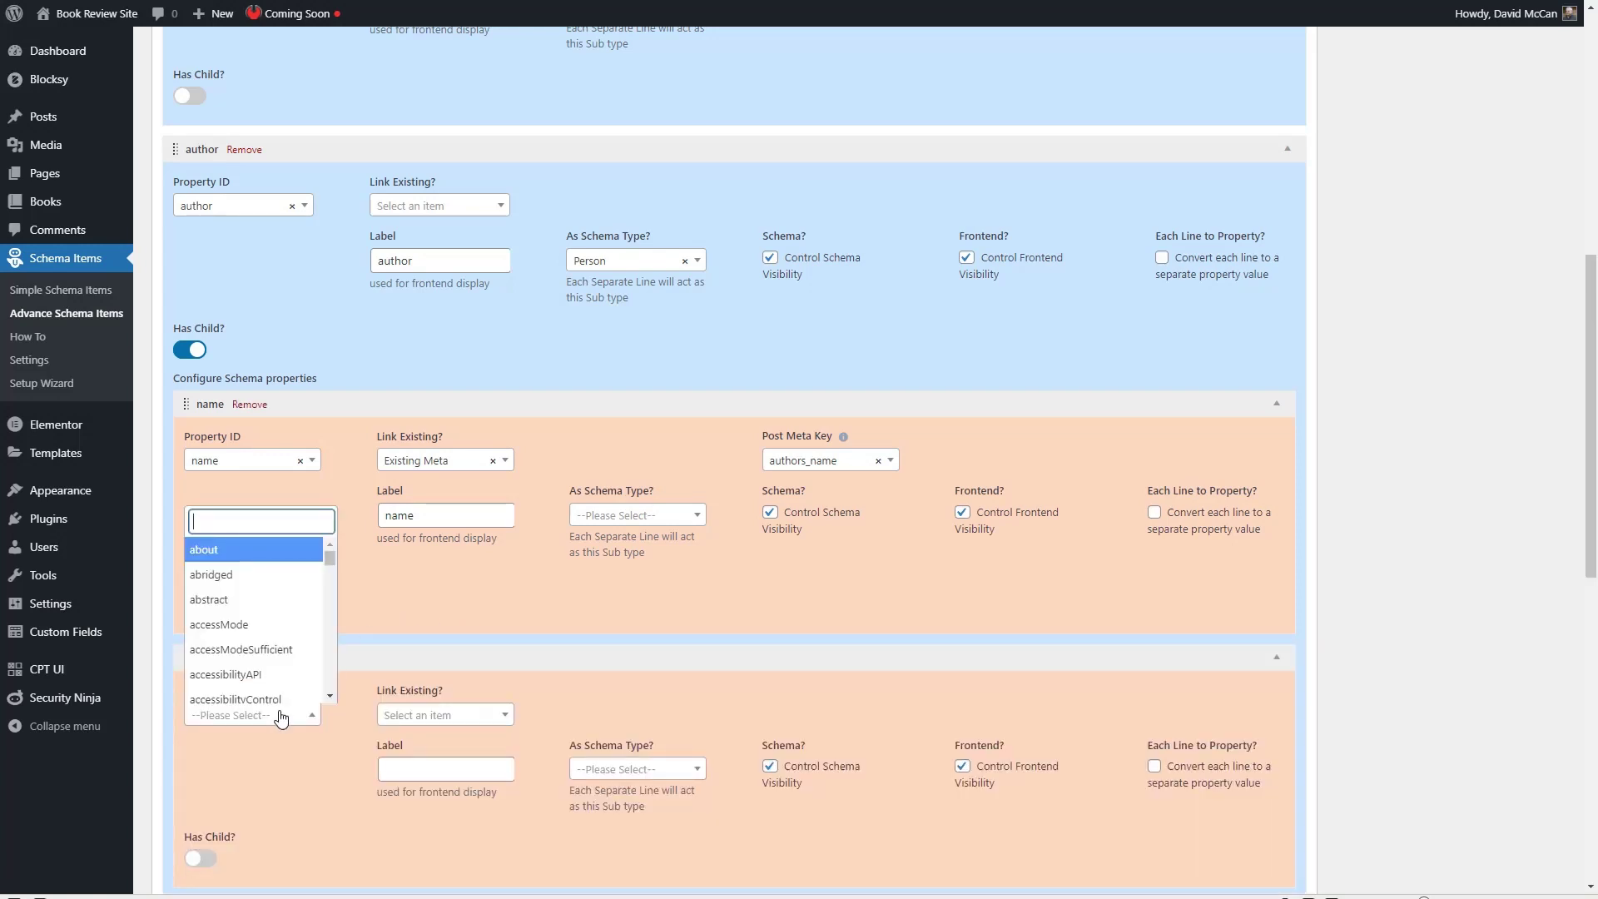
{"action": "type", "text": "same"}
{"action": "left_click", "coordinate": [248, 687]}
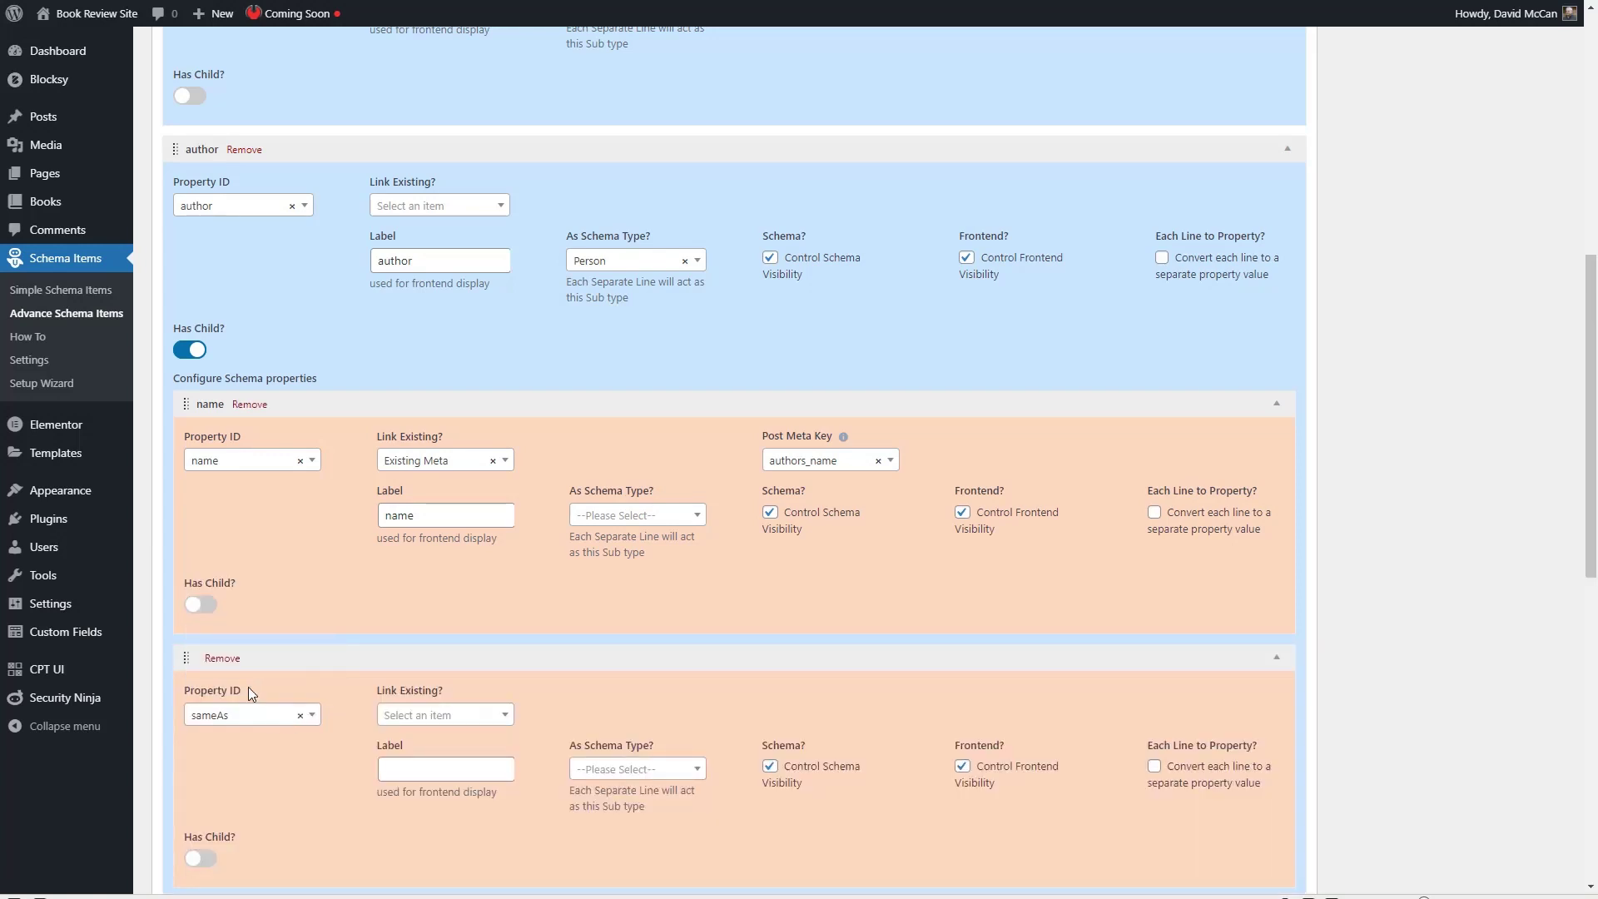
{"action": "scroll", "coordinate": [221, 727], "scroll_direction": "down", "scroll_amount": 2}
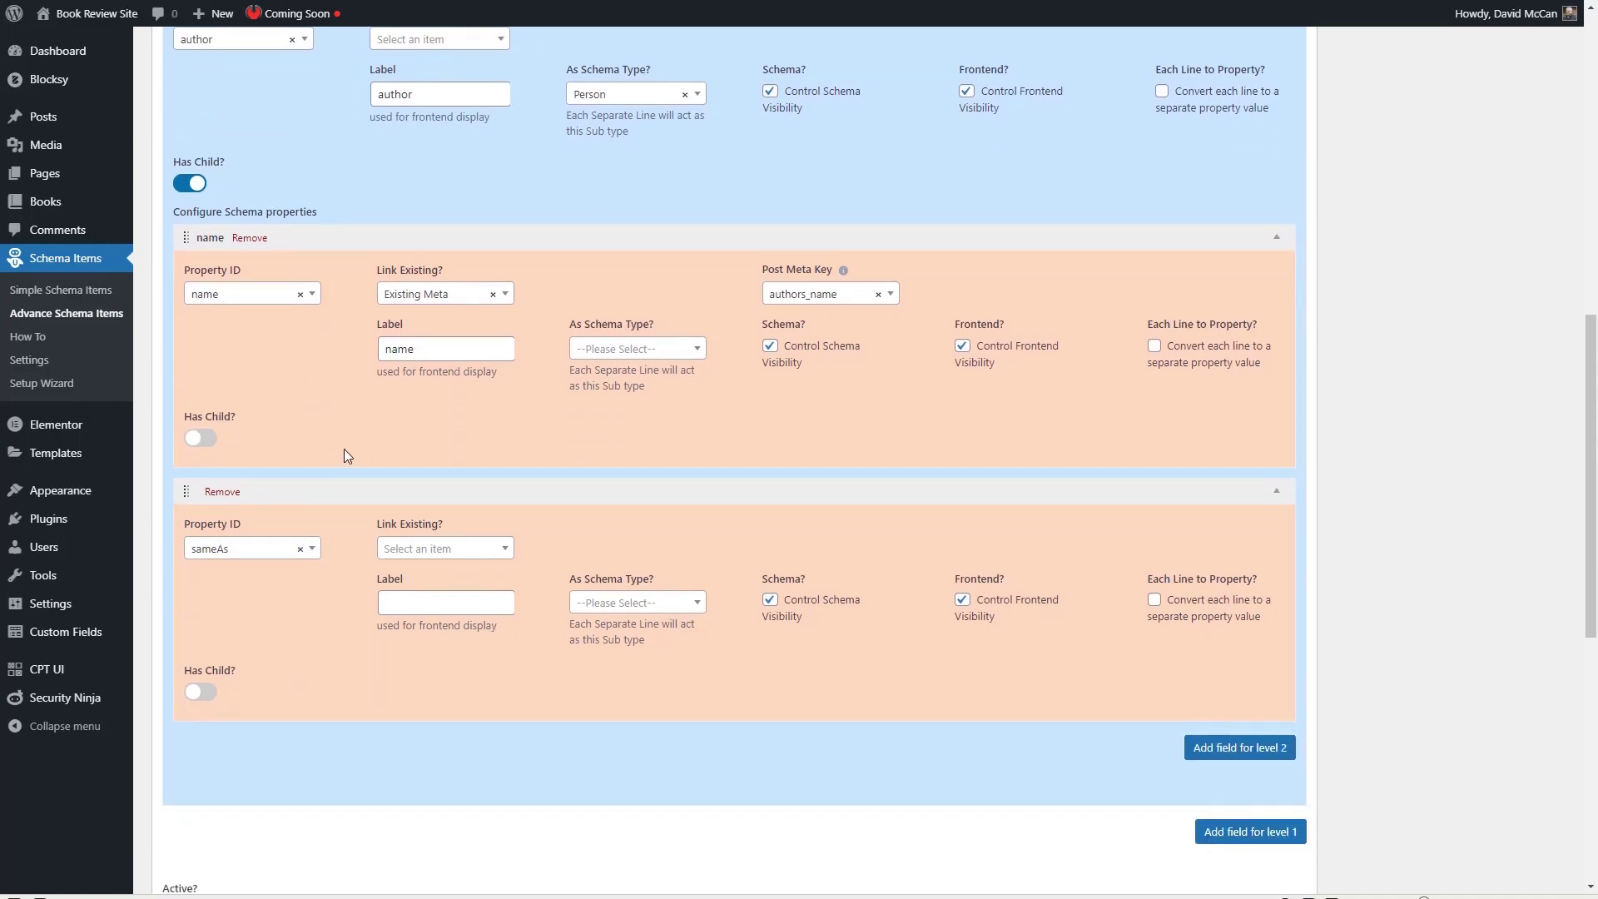
{"action": "left_click", "coordinate": [446, 549]}
{"action": "left_click", "coordinate": [499, 616]}
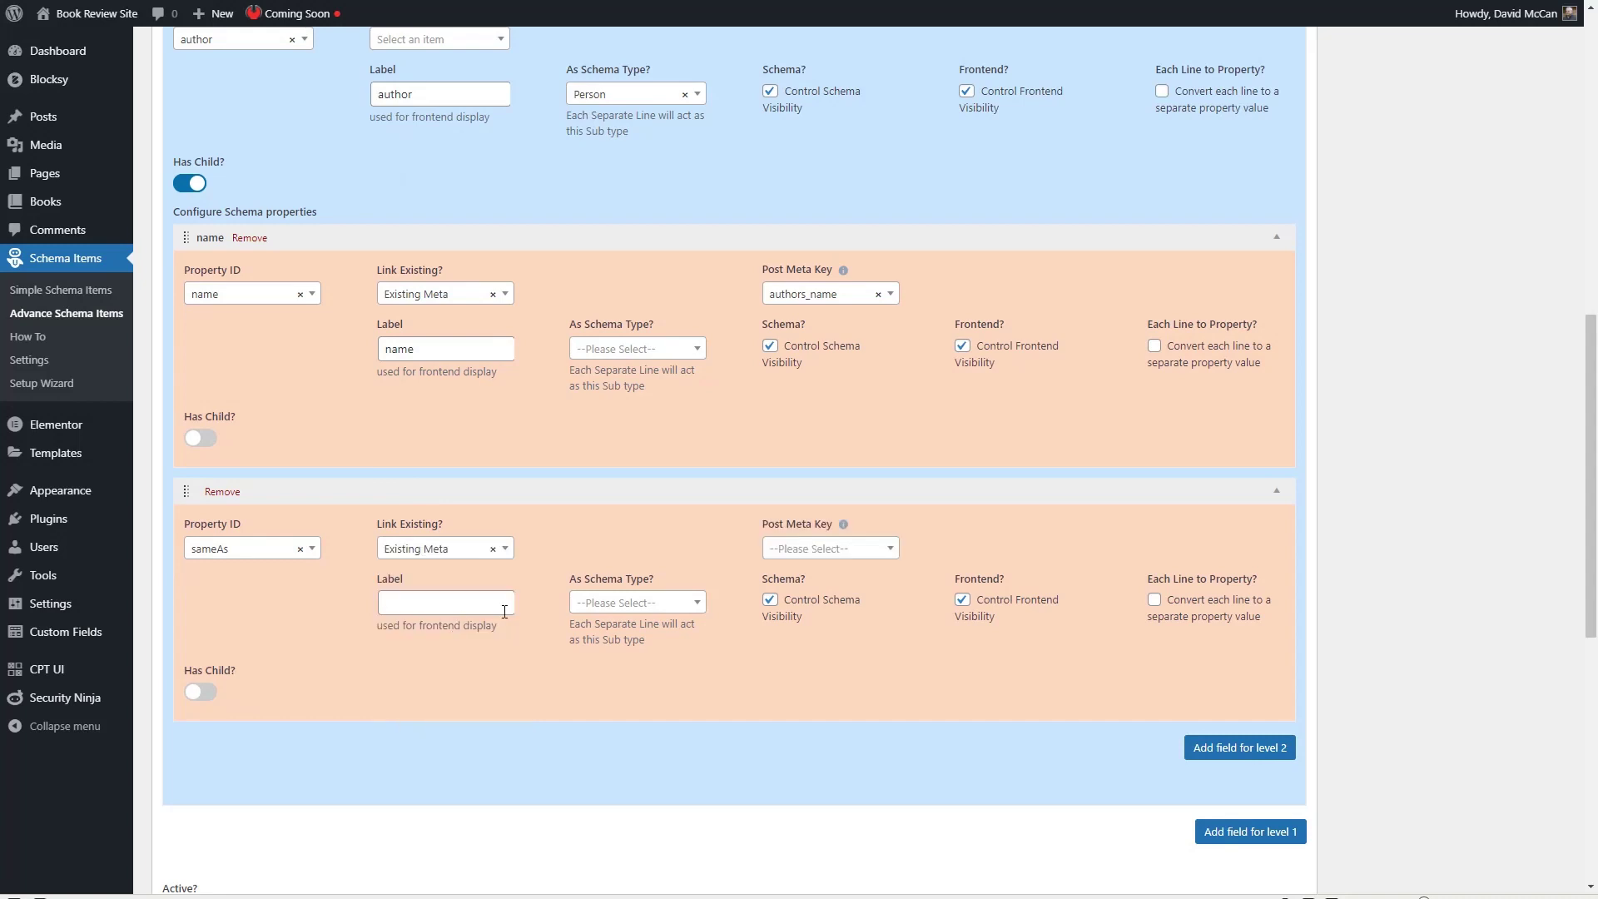
{"action": "left_click", "coordinate": [812, 549]}
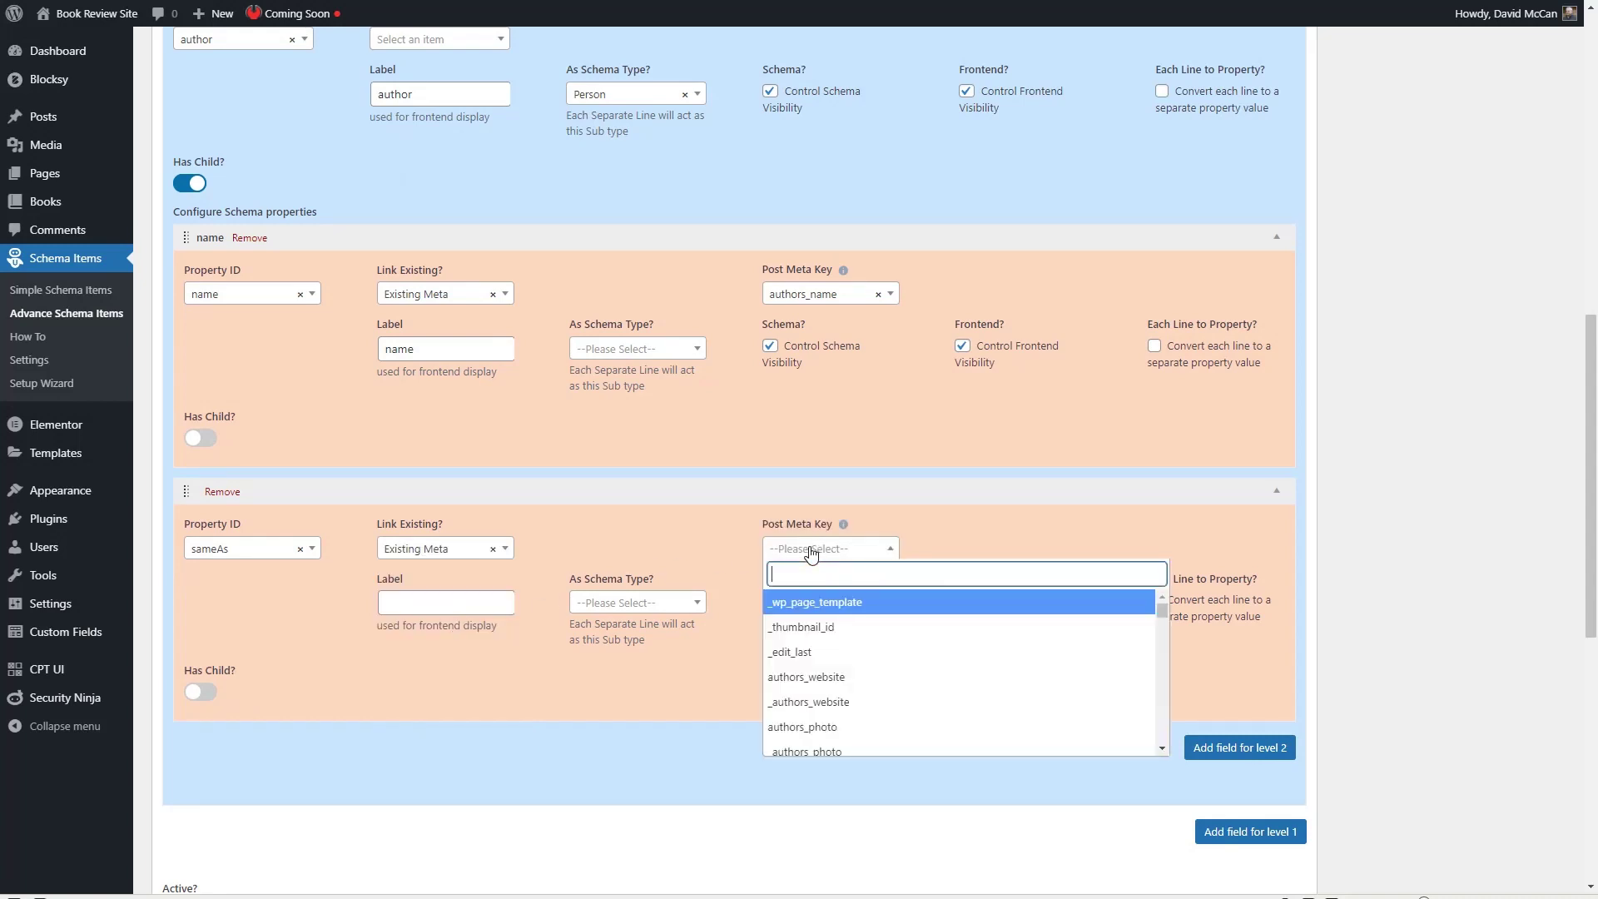
{"action": "type", "text": "auth"}
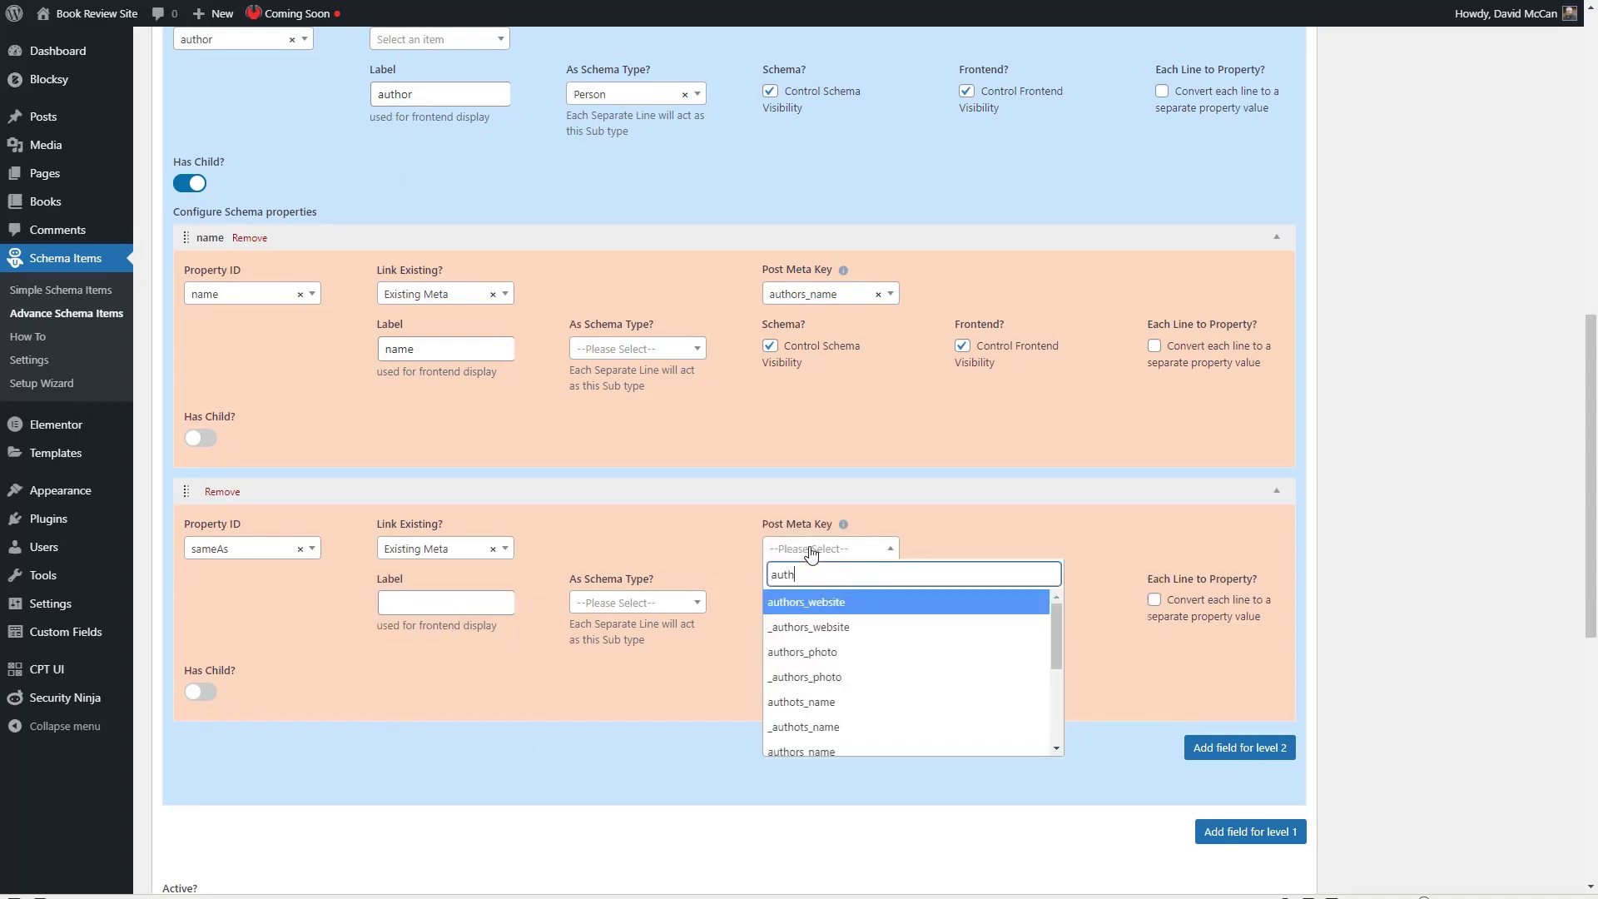
{"action": "left_click", "coordinate": [819, 605]}
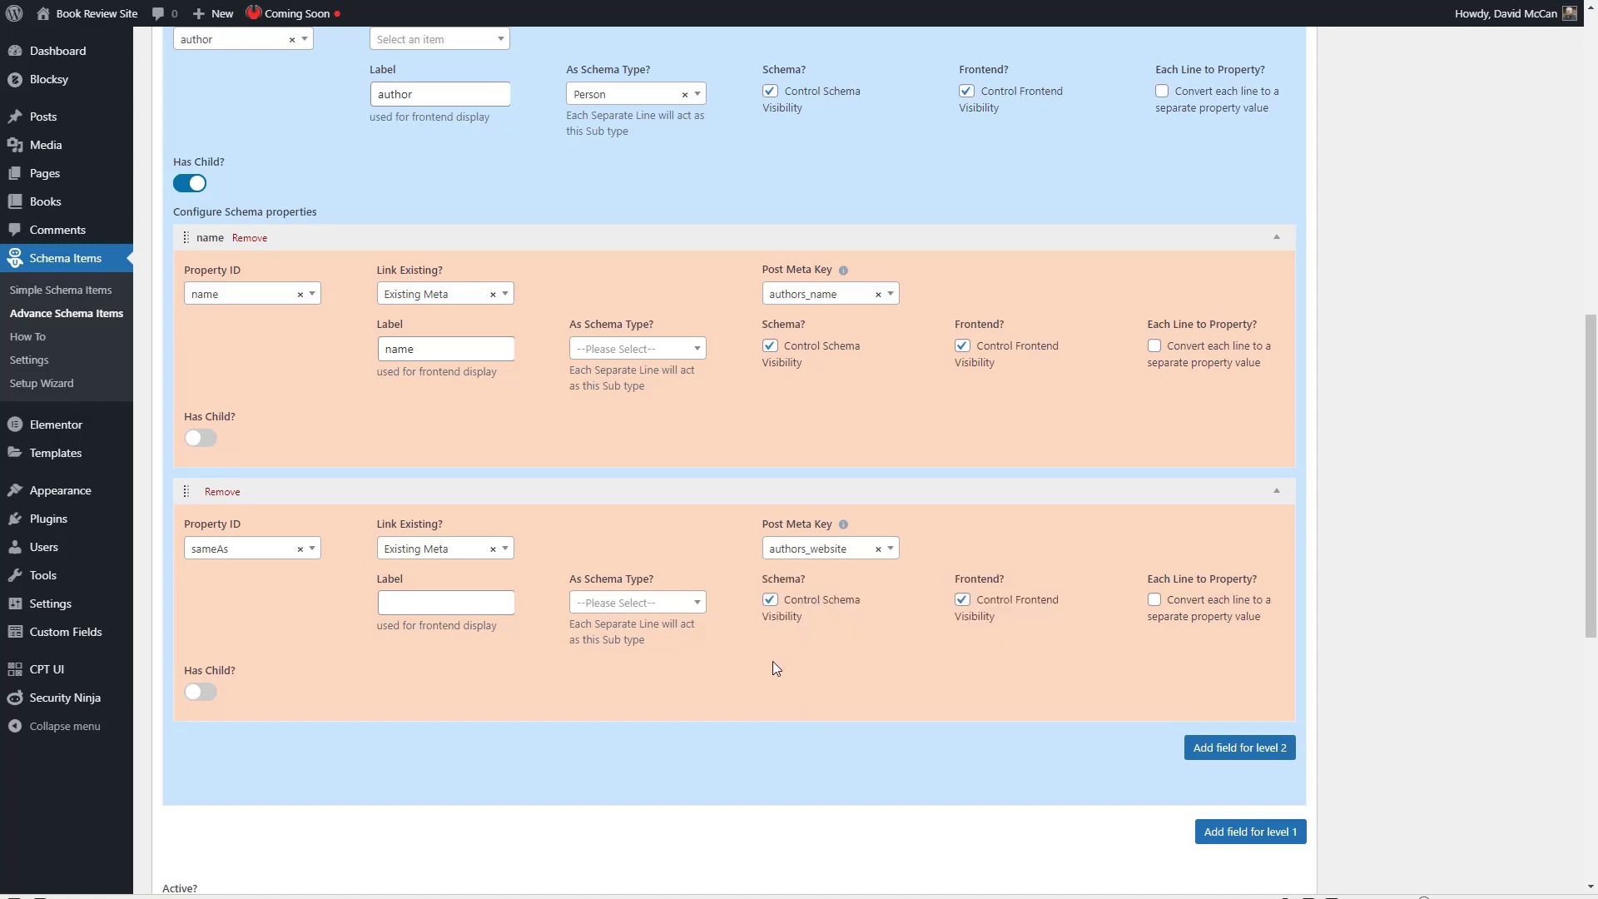
- Collapse the author, name and itemReviewed property sections
{"action": "scroll", "coordinate": [765, 663], "scroll_direction": "up", "scroll_amount": 1}
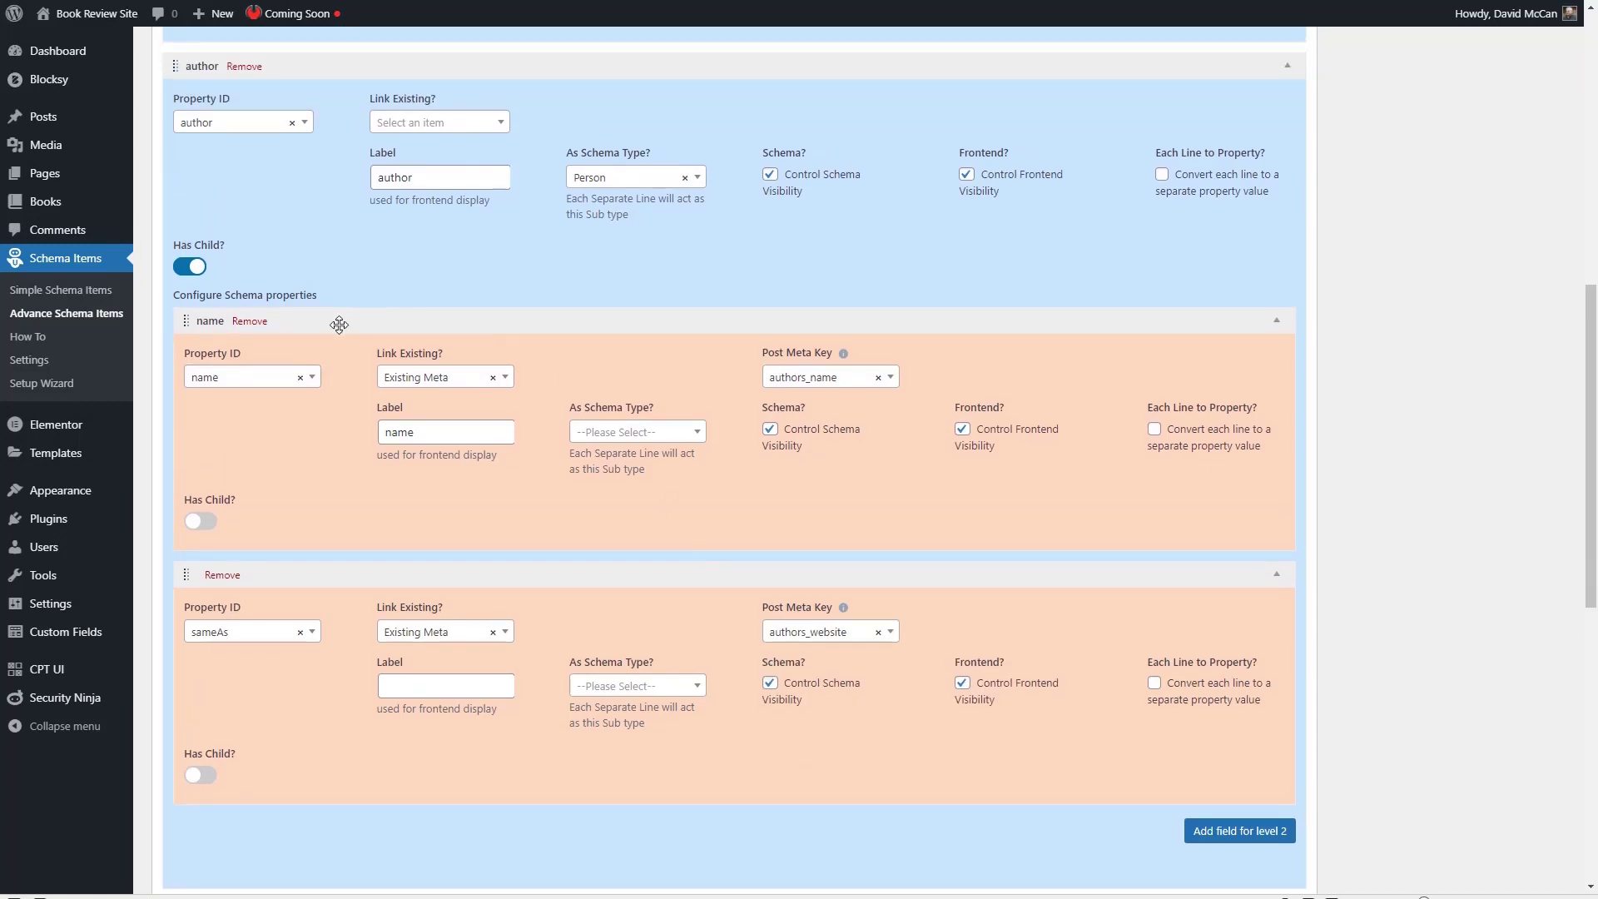
{"action": "scroll", "coordinate": [339, 324], "scroll_direction": "up", "scroll_amount": 3}
{"action": "left_click", "coordinate": [339, 317]}
{"action": "scroll", "coordinate": [366, 249], "scroll_direction": "up", "scroll_amount": 2}
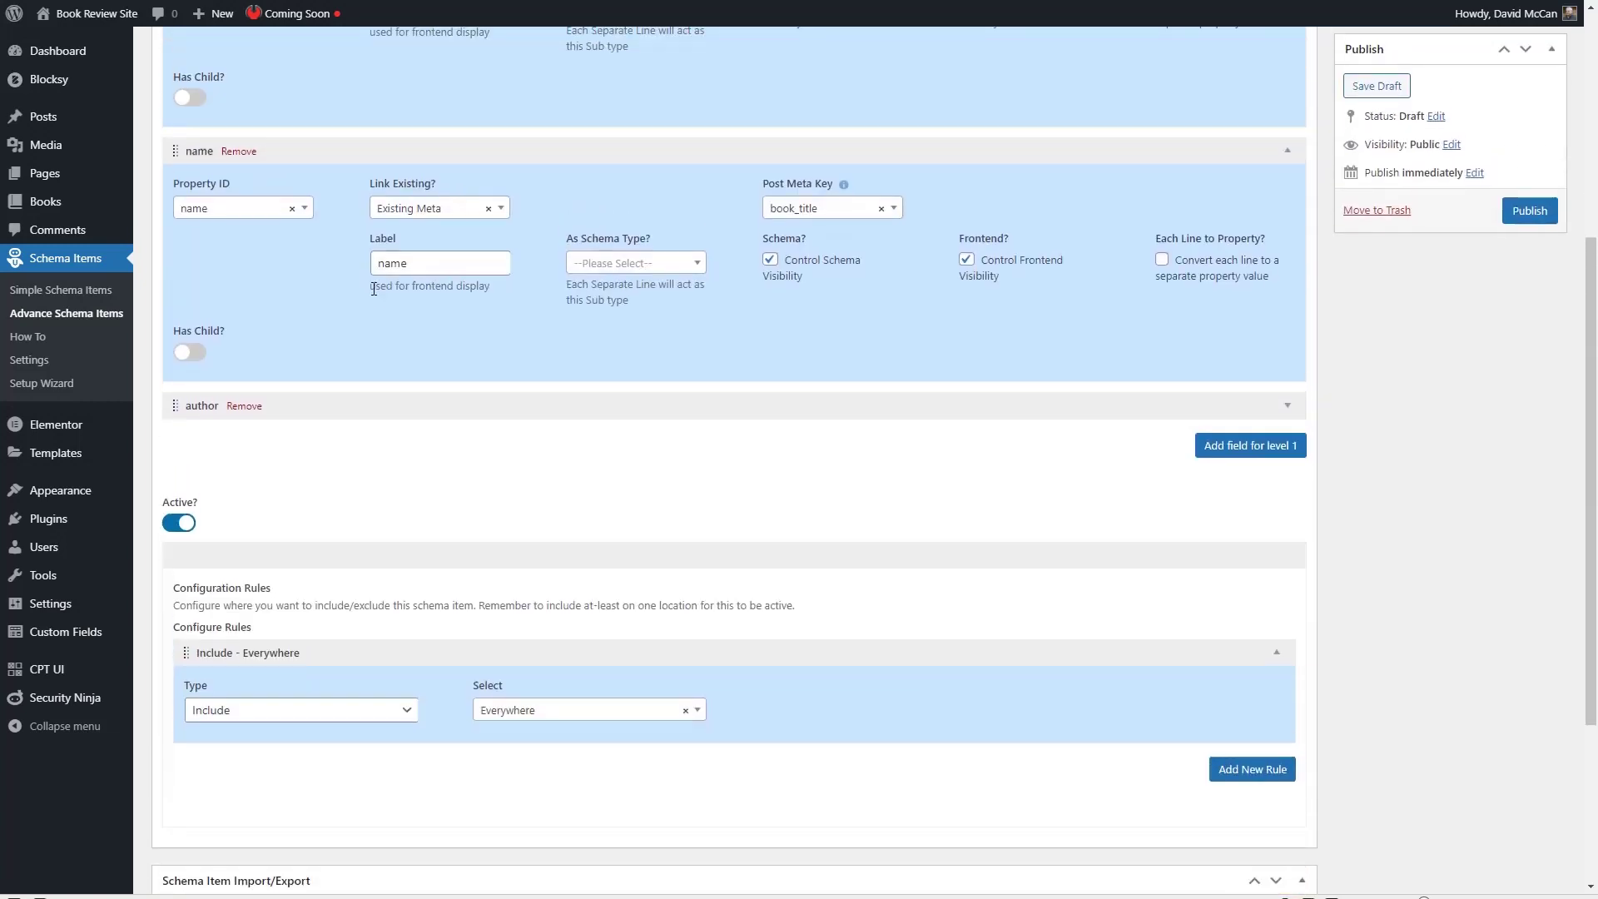
{"action": "left_click", "coordinate": [364, 228]}
{"action": "scroll", "coordinate": [364, 233], "scroll_direction": "up", "scroll_amount": 3}
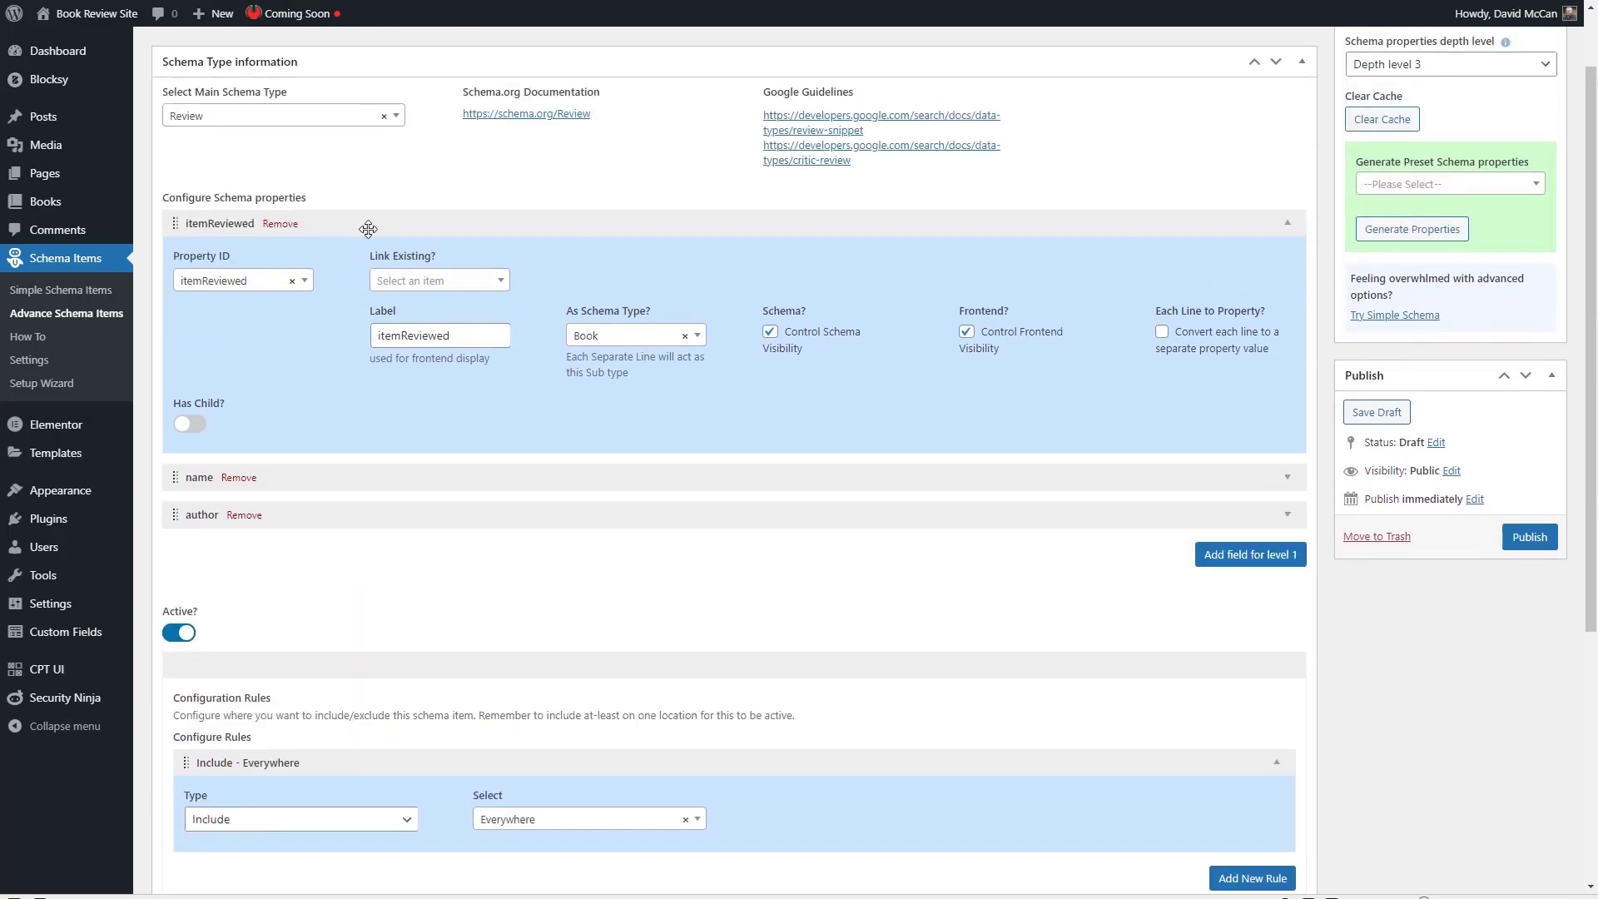
{"action": "left_click", "coordinate": [367, 223]}
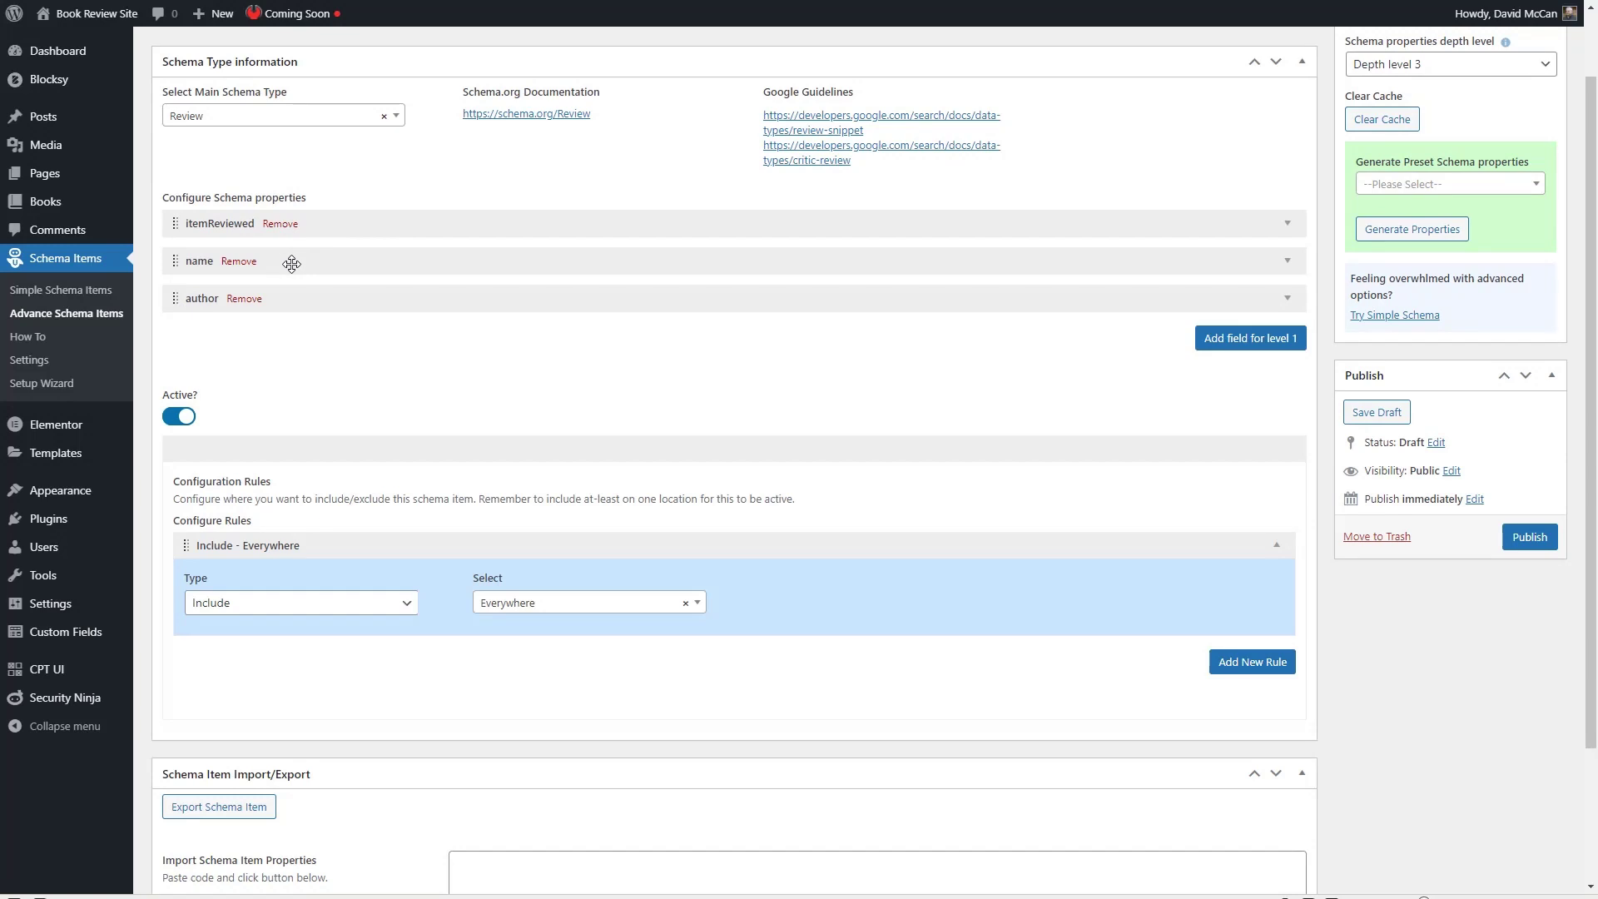
- Try to move the existing level 1 name property into itemReviewed
{"action": "left_click_drag", "start_coordinate": [291, 264], "coordinate": [250, 245]}
{"action": "left_click", "coordinate": [279, 229]}
{"action": "left_click_drag", "start_coordinate": [179, 475], "coordinate": [233, 171]}
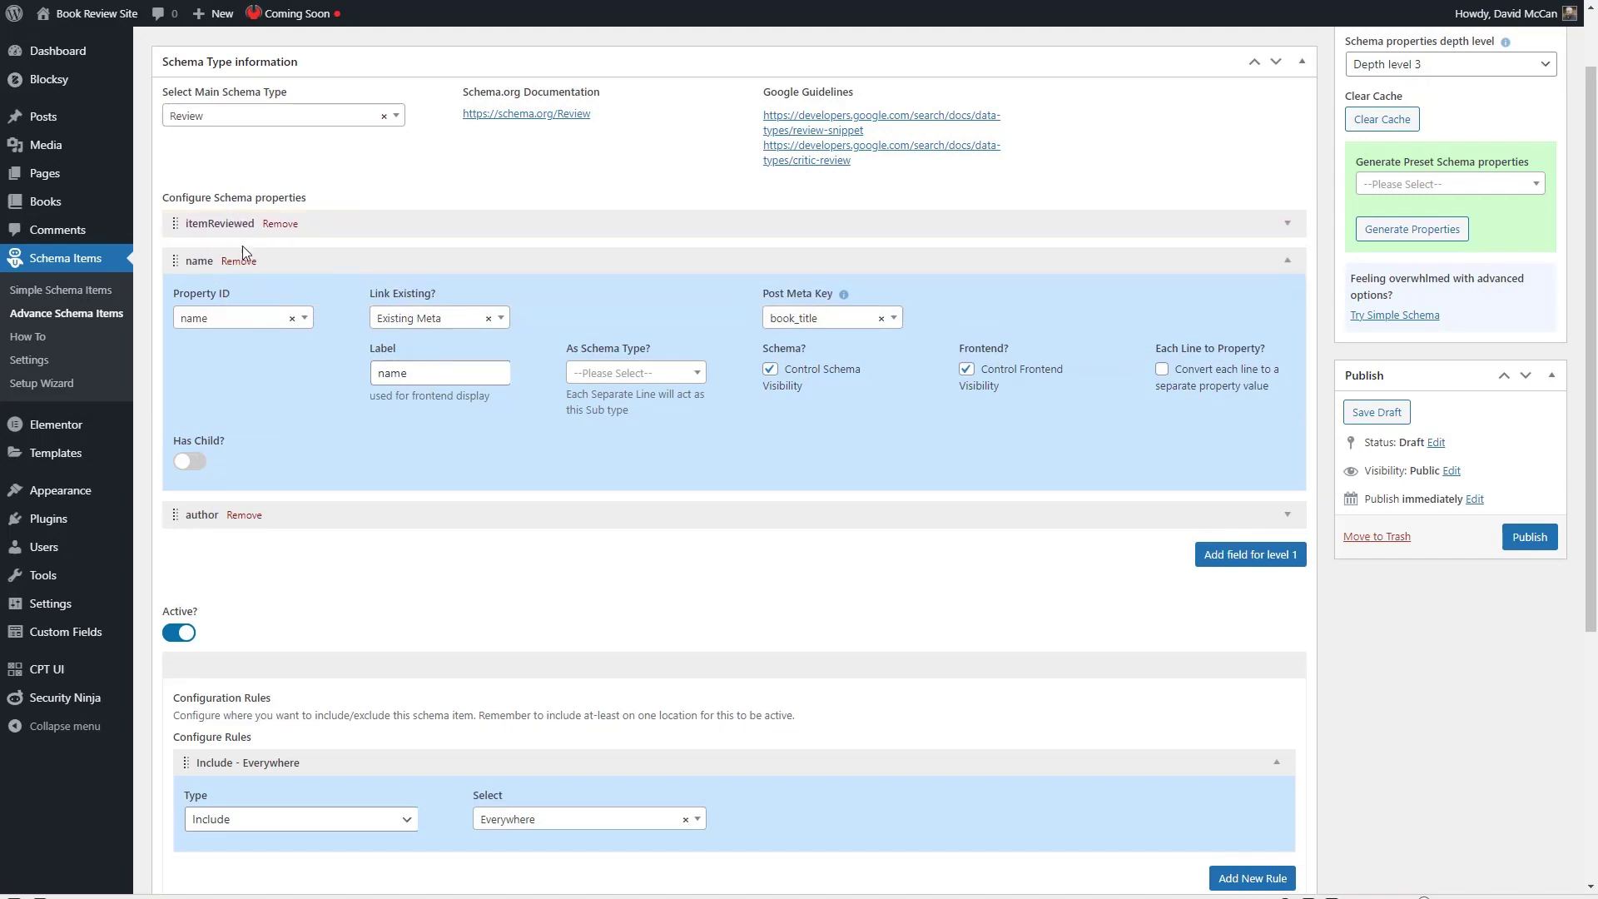
{"action": "mouse_move", "coordinate": [197, 261]}
{"action": "left_mouse_down"}
{"action": "mouse_move", "coordinate": [247, 250]}
{"action": "mouse_move", "coordinate": [185, 245]}
{"action": "left_mouse_up"}
{"action": "left_click", "coordinate": [190, 223]}
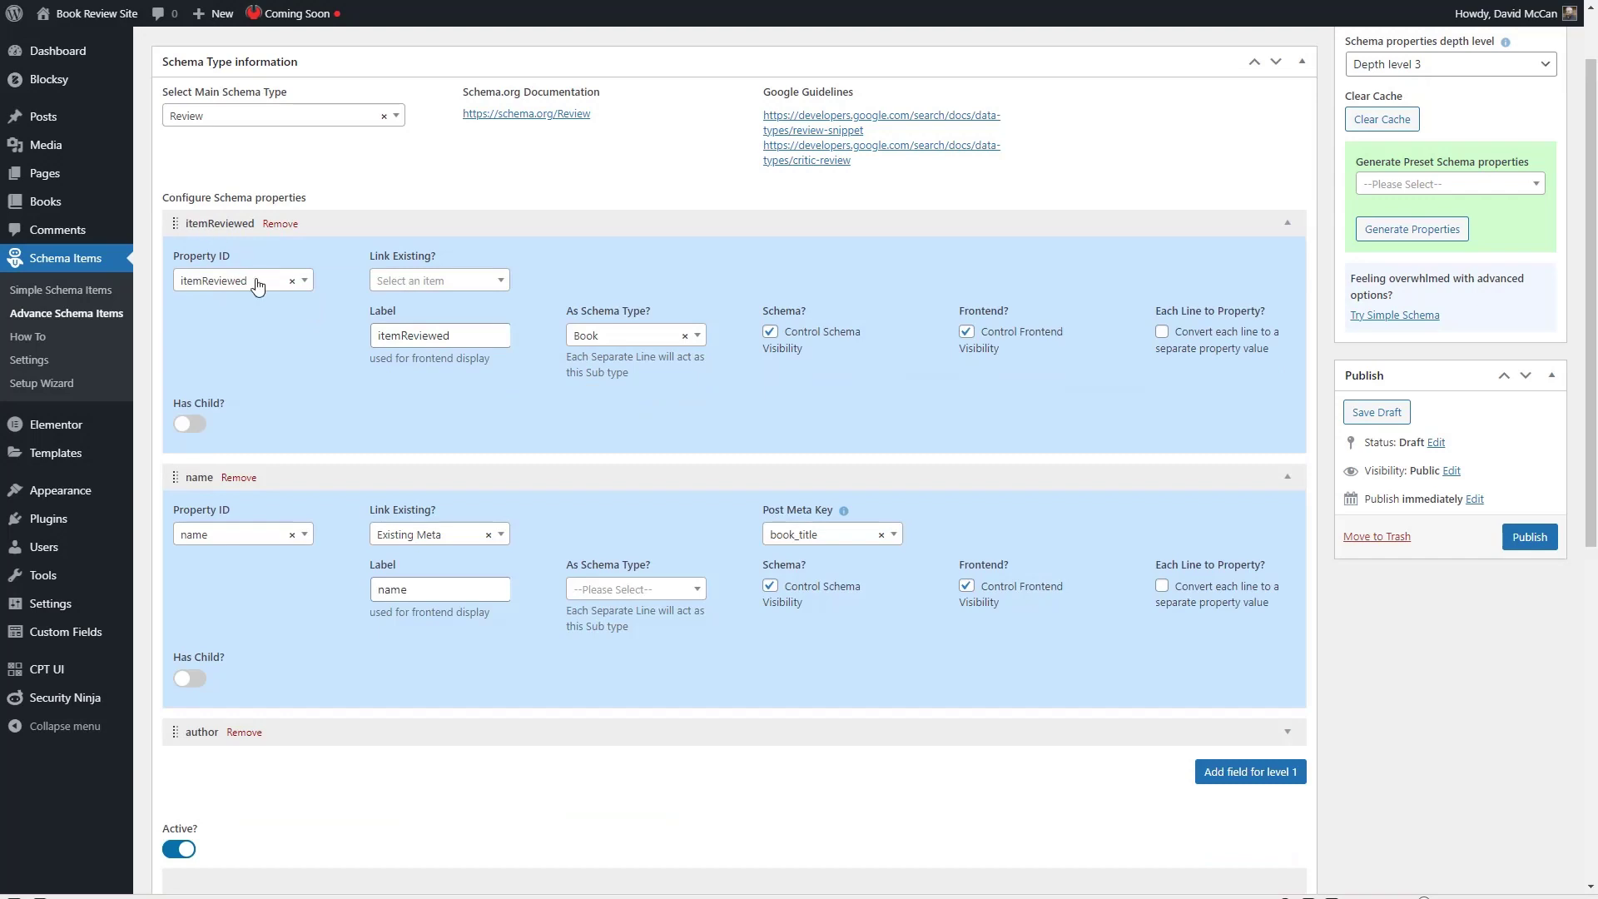
{"action": "scroll", "coordinate": [257, 282], "scroll_direction": "down", "scroll_amount": 2}
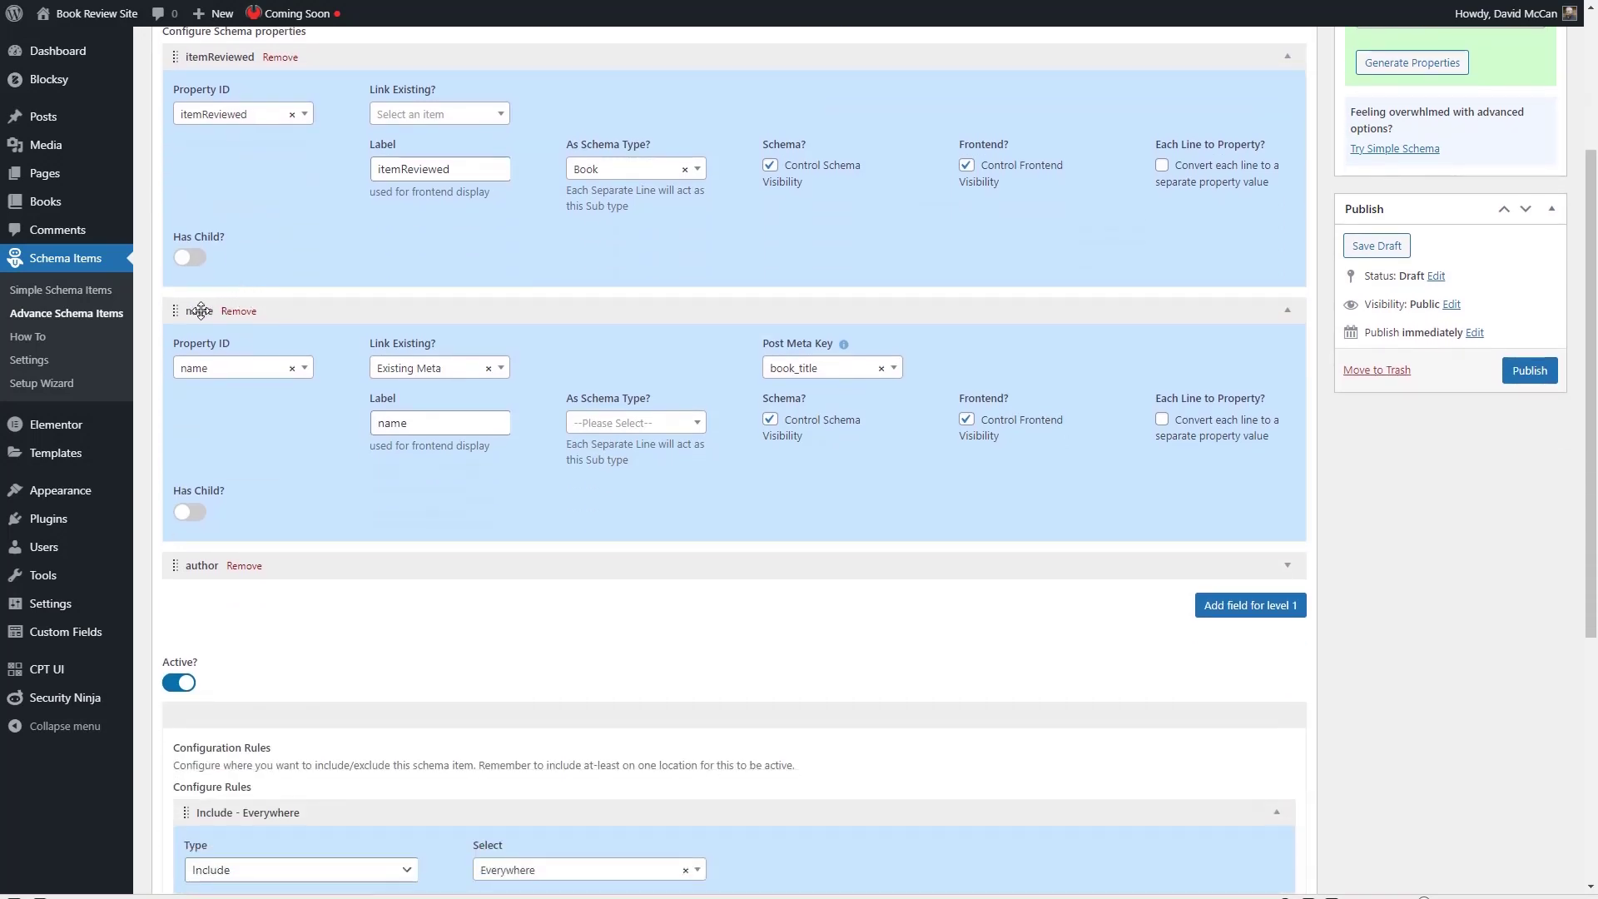
{"action": "scroll", "coordinate": [203, 321], "scroll_direction": "up", "scroll_amount": 1}
{"action": "left_click_drag", "start_coordinate": [198, 403], "coordinate": [269, 332]}
{"action": "left_click_drag", "start_coordinate": [244, 252], "coordinate": [191, 297]}
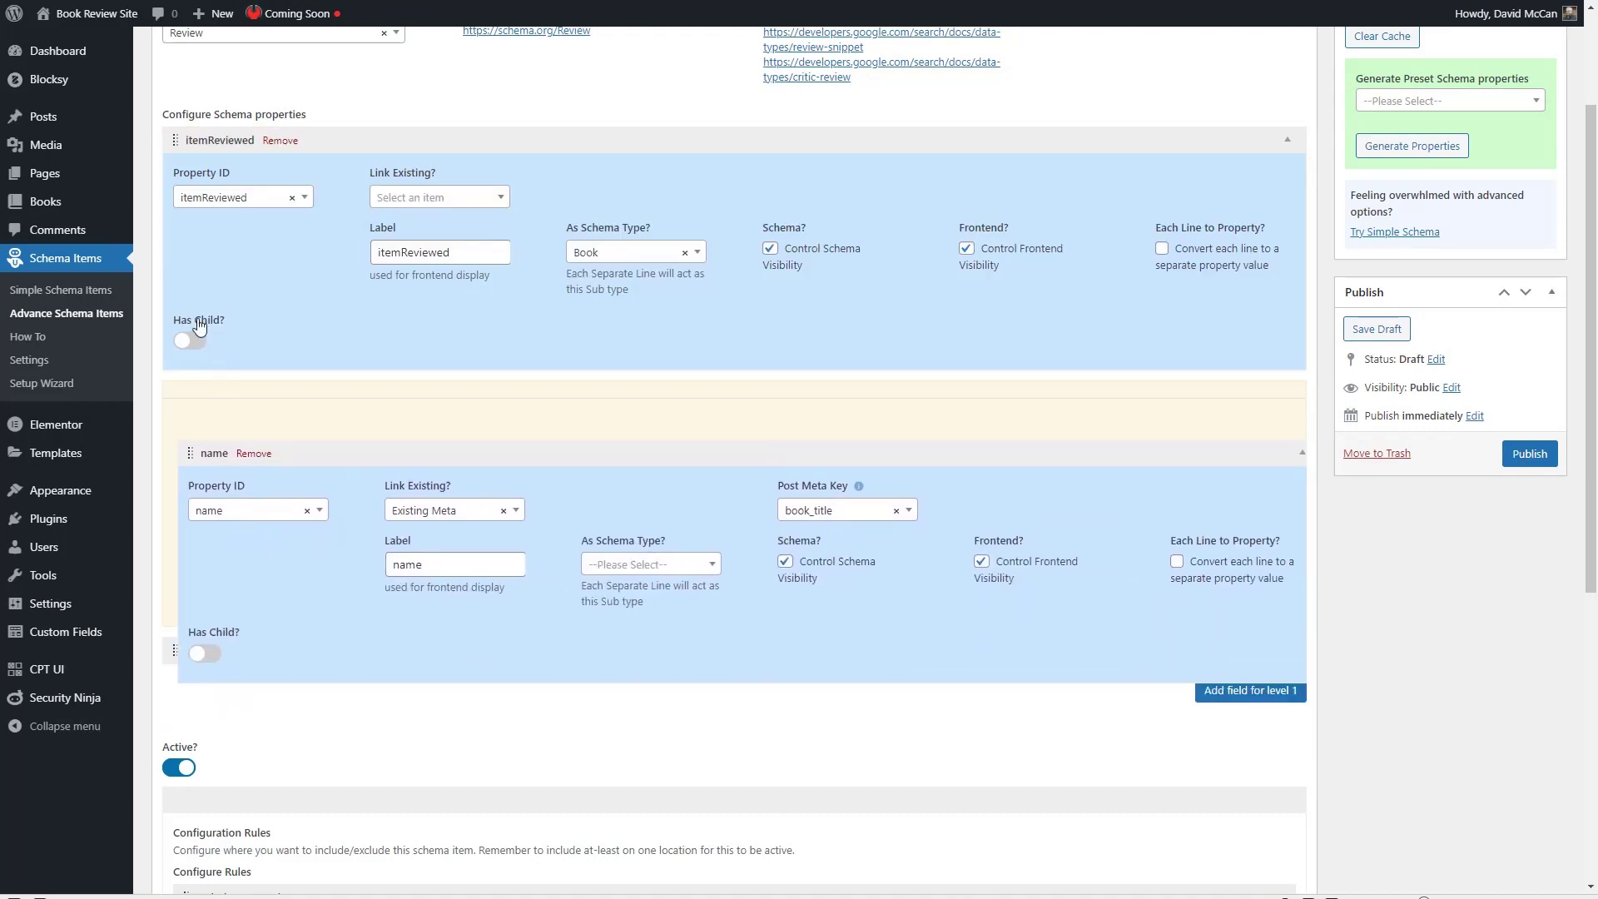
{"action": "scroll", "coordinate": [363, 368], "scroll_direction": "up", "scroll_amount": 1}
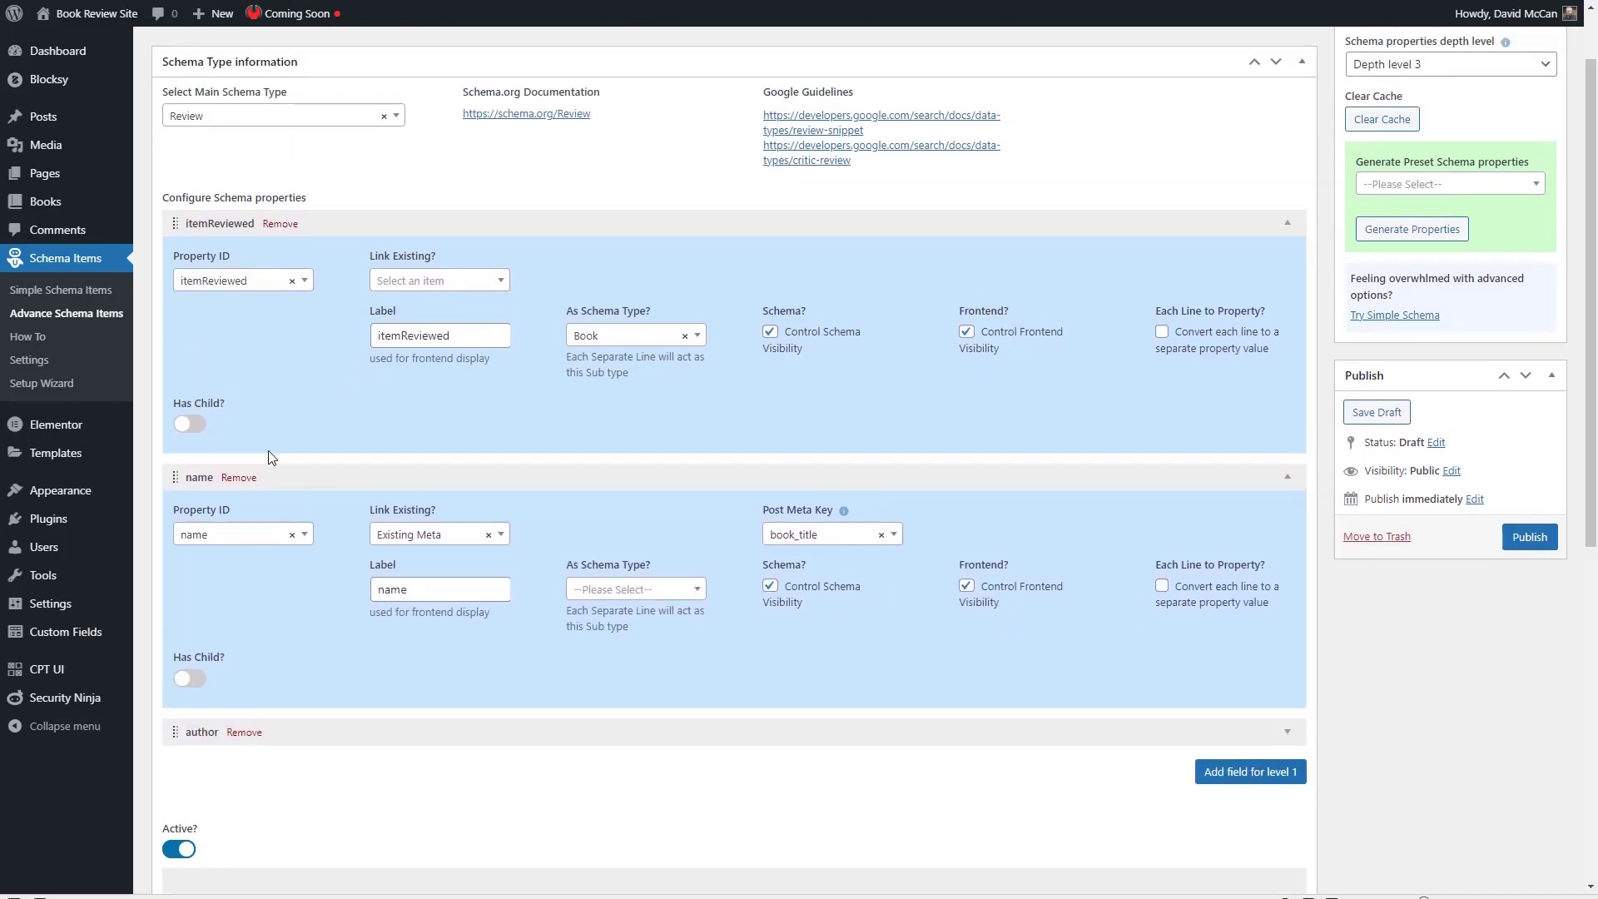
- Enable child properties for itemReviewed and set its first child as name, linked to Existing Meta
{"action": "left_click", "coordinate": [192, 424]}
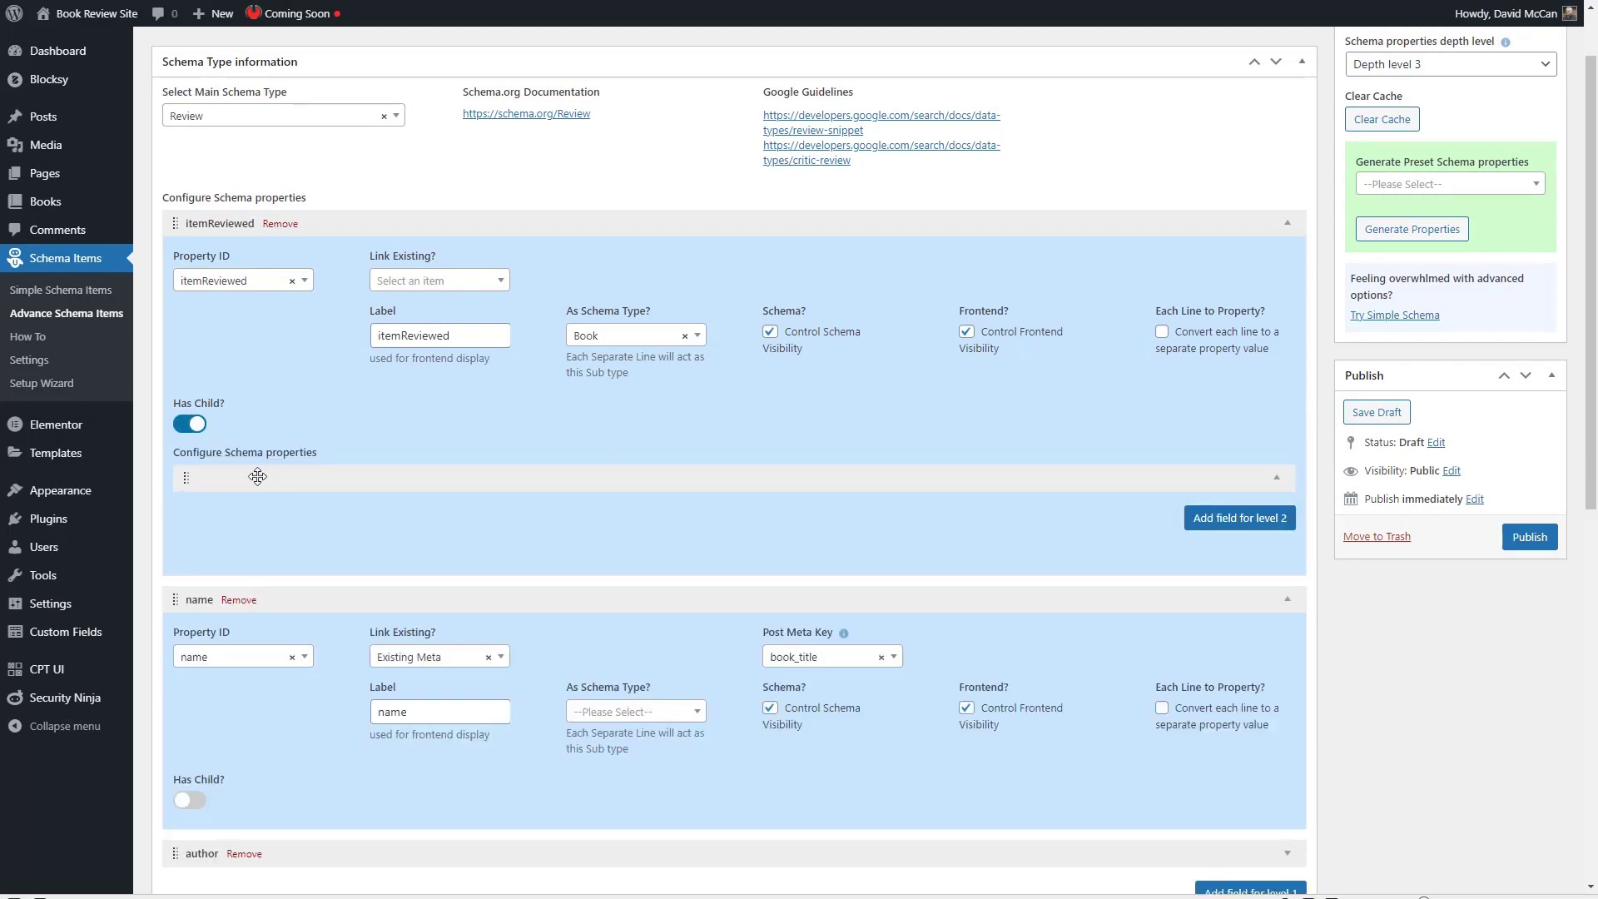
{"action": "left_click_drag", "start_coordinate": [172, 601], "coordinate": [231, 508]}
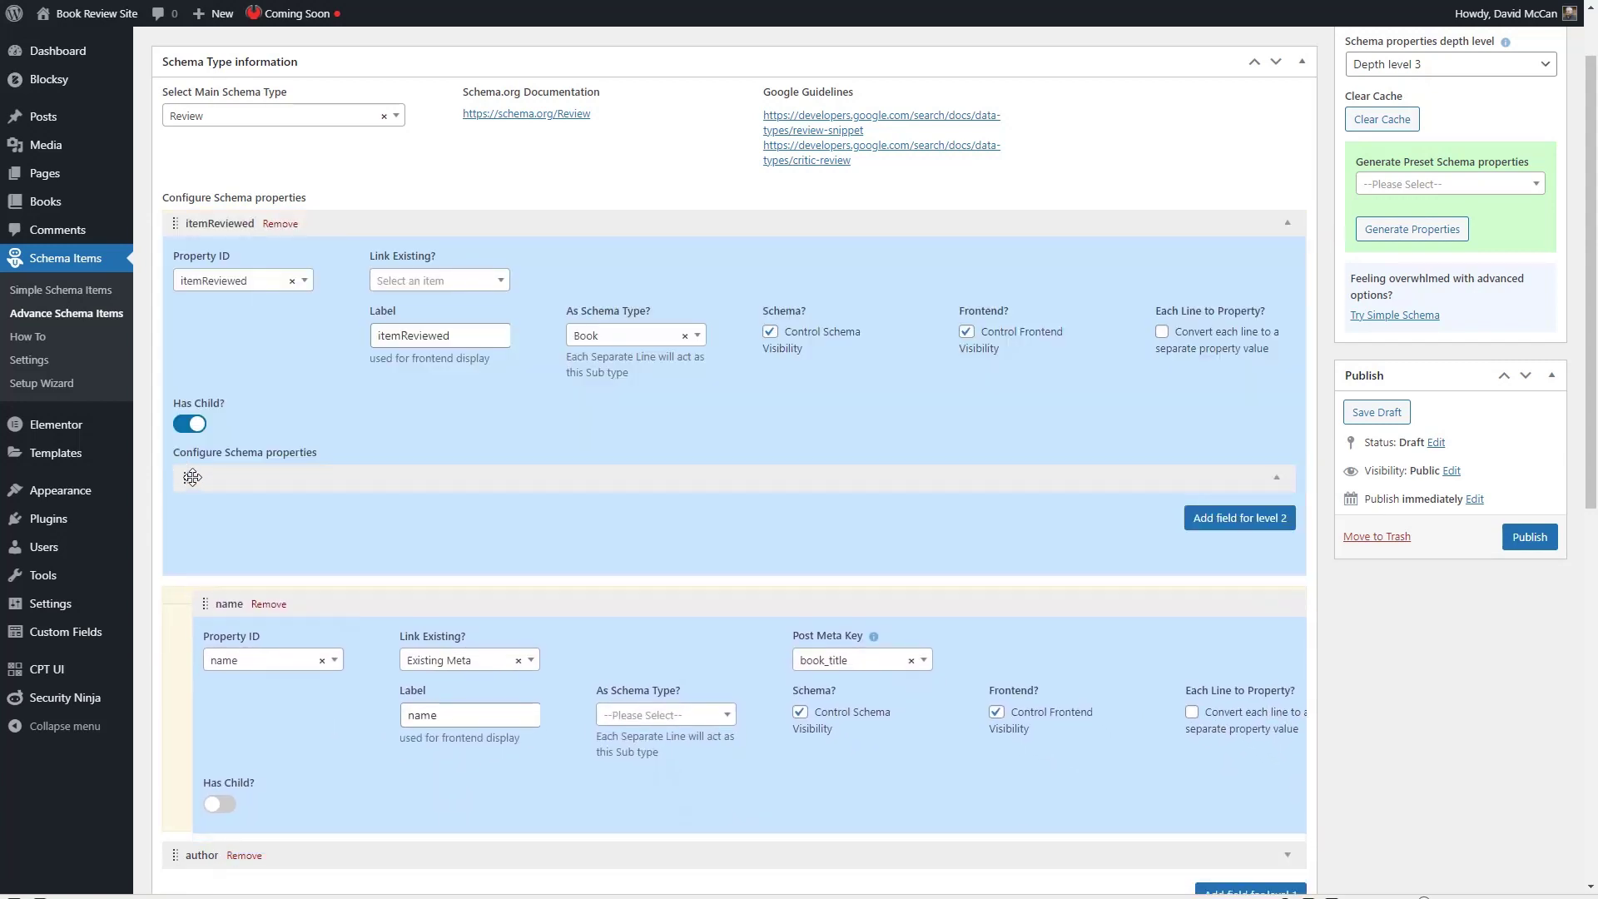
{"action": "left_click", "coordinate": [192, 476]}
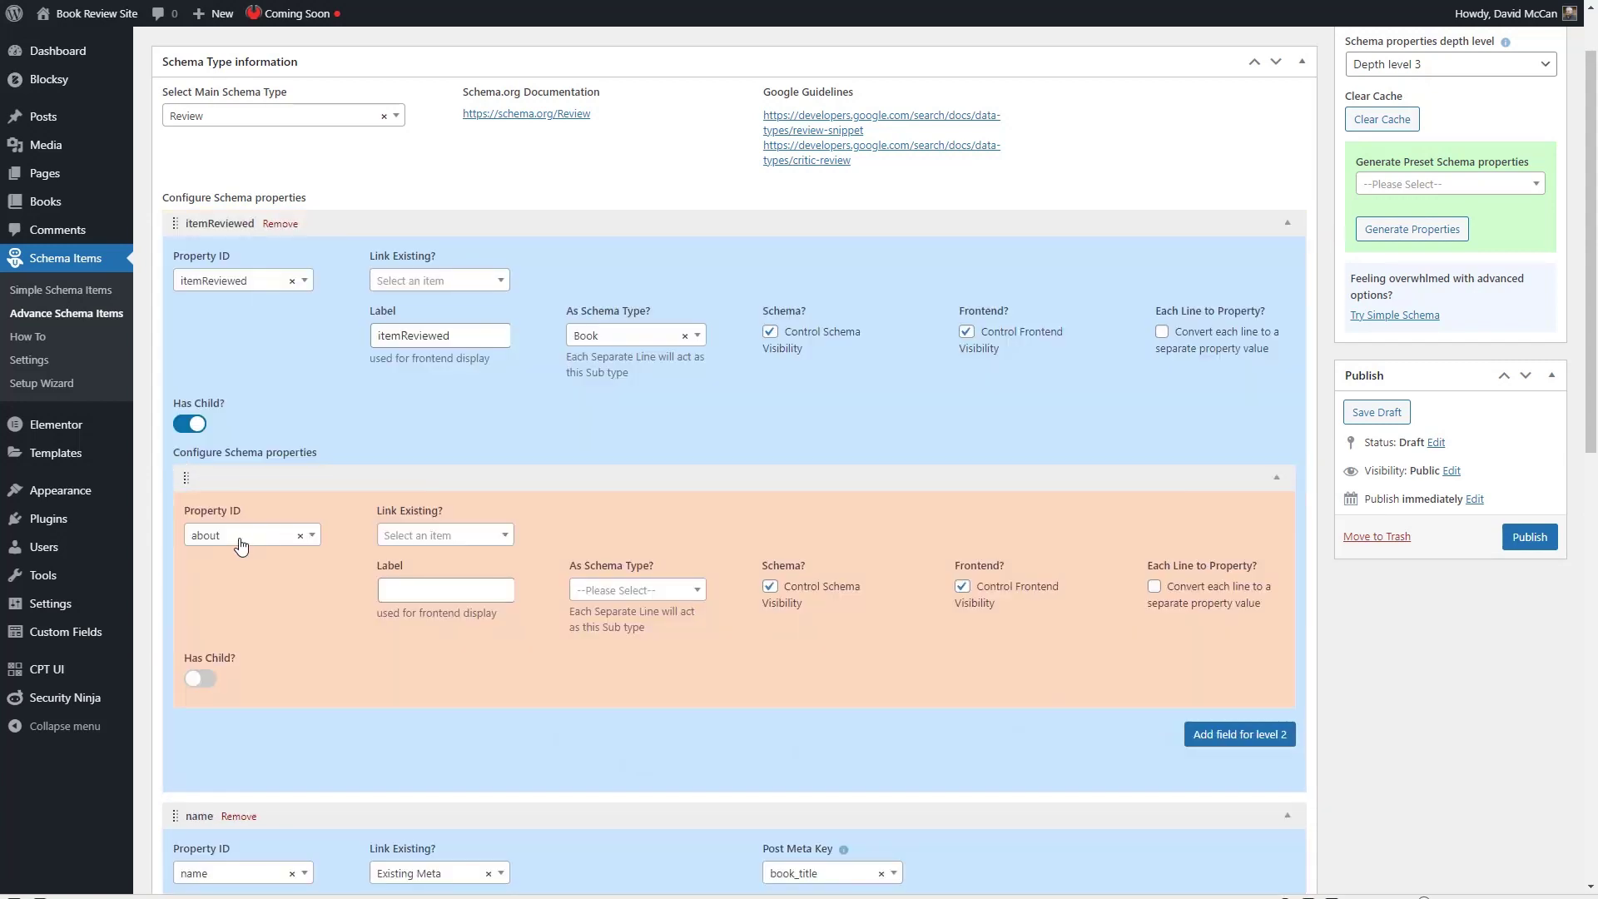
{"action": "left_click", "coordinate": [242, 537]}
{"action": "type", "text": "name"}
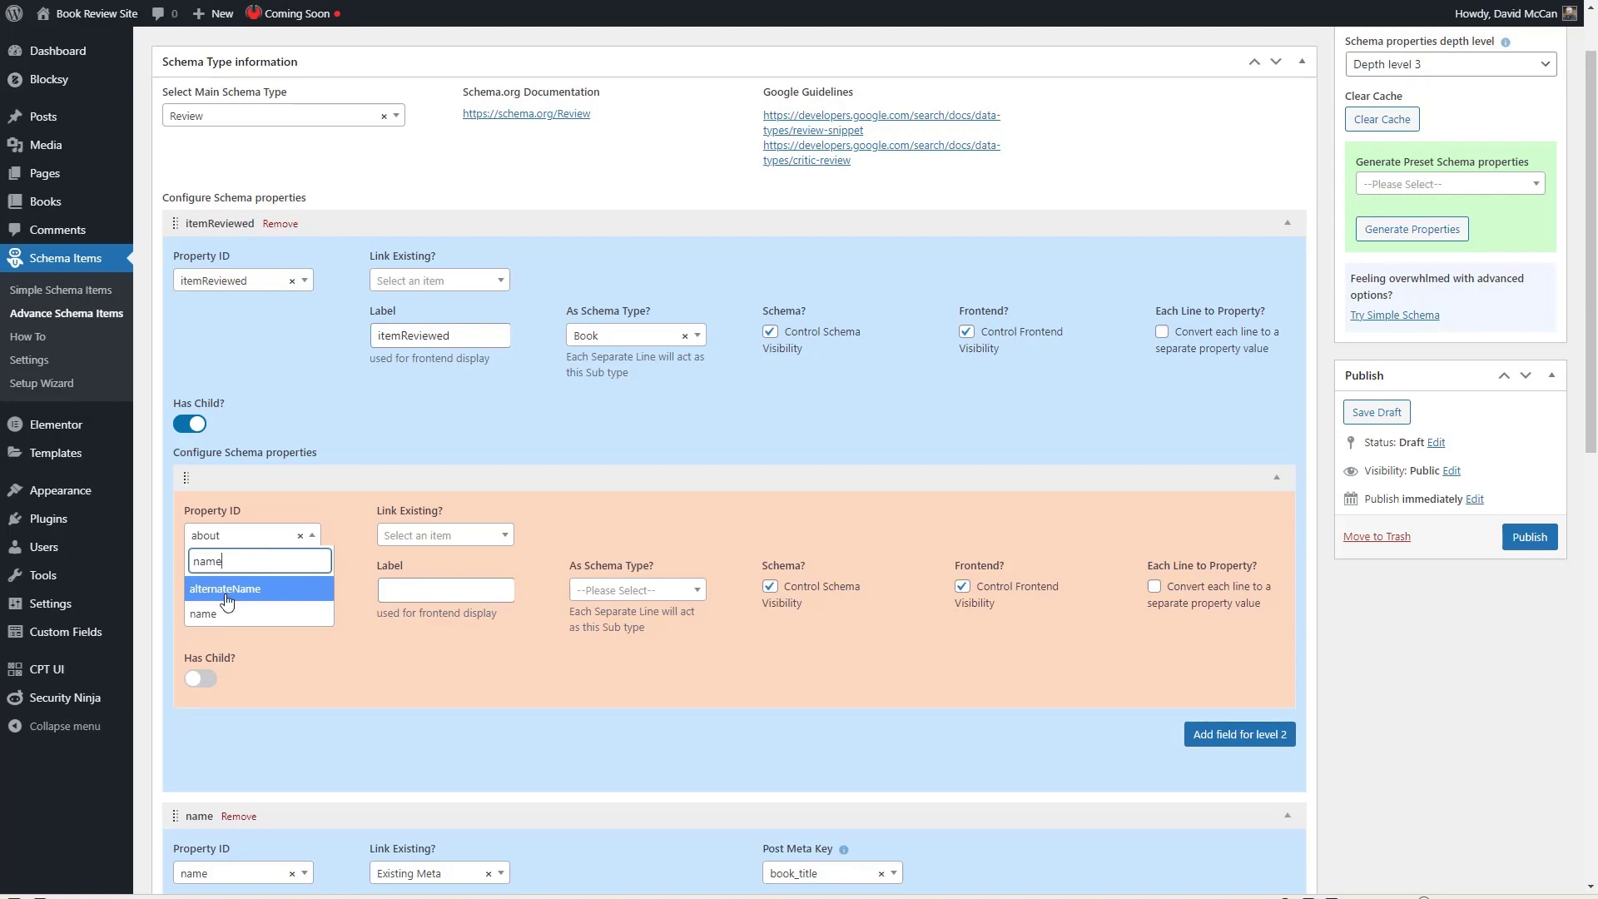
{"action": "left_click", "coordinate": [218, 620]}
{"action": "left_click", "coordinate": [445, 535]}
{"action": "left_click", "coordinate": [446, 589]}
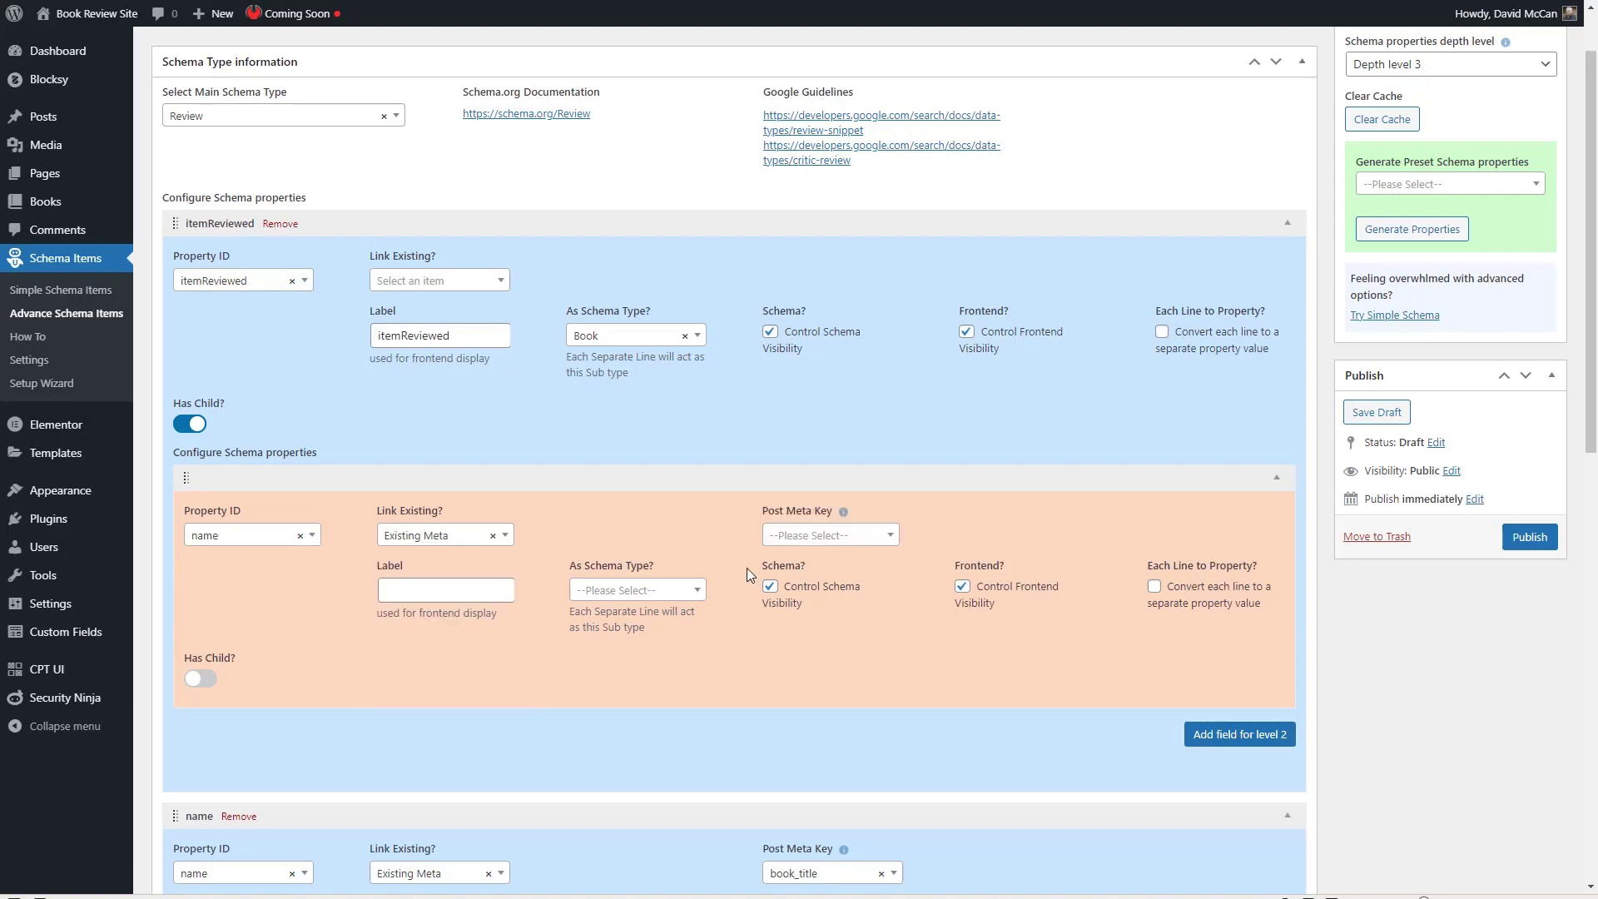
- Assign the meta key book_title to itemReviewed's name child and label it "name"
{"action": "scroll", "coordinate": [746, 568], "scroll_direction": "down", "scroll_amount": 2}
{"action": "left_click", "coordinate": [798, 370]}
{"action": "type", "text": "book"}
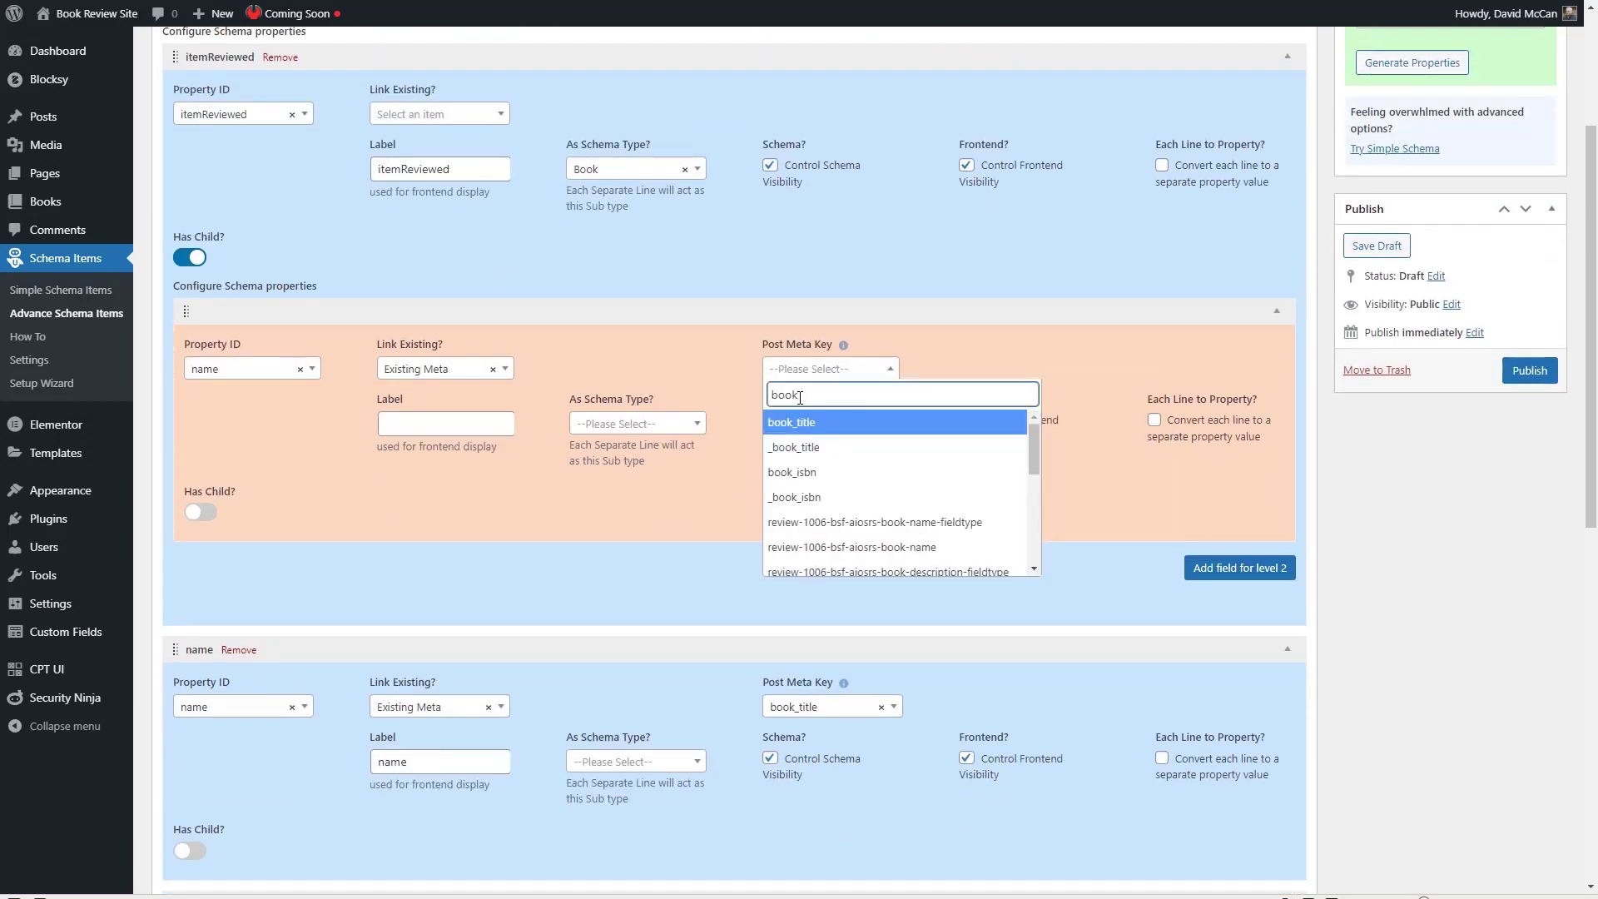
{"action": "left_click", "coordinate": [795, 423]}
{"action": "left_click", "coordinate": [429, 427]}
{"action": "type", "text": "name"}
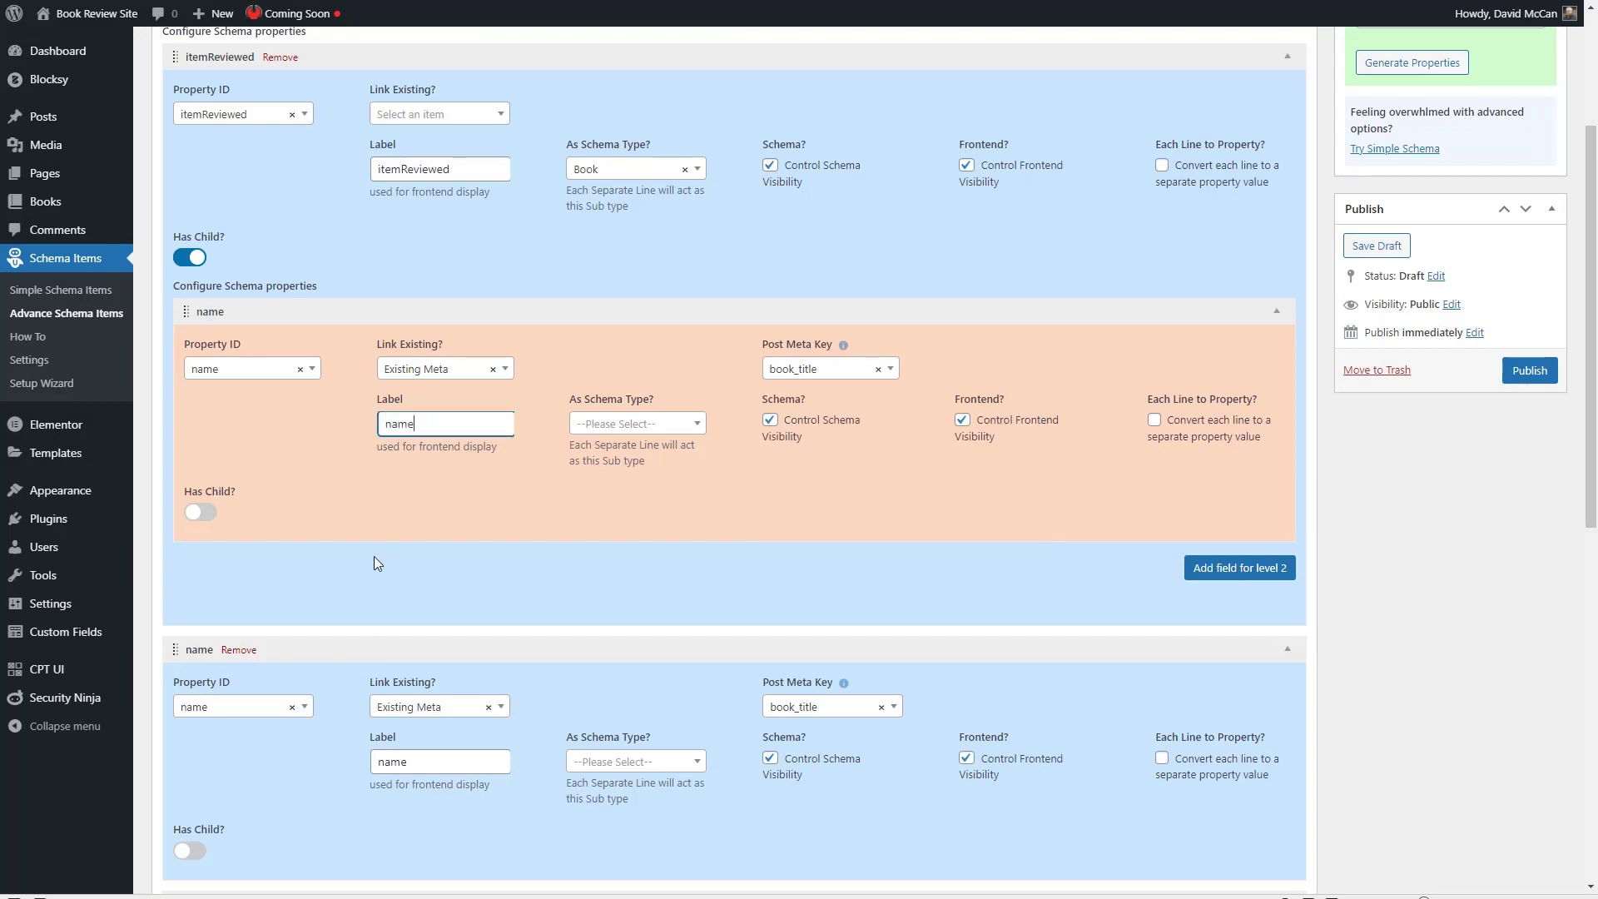
- Remove the redundant level 1 name property
{"action": "left_click", "coordinate": [239, 650]}
{"action": "left_click", "coordinate": [664, 100]}
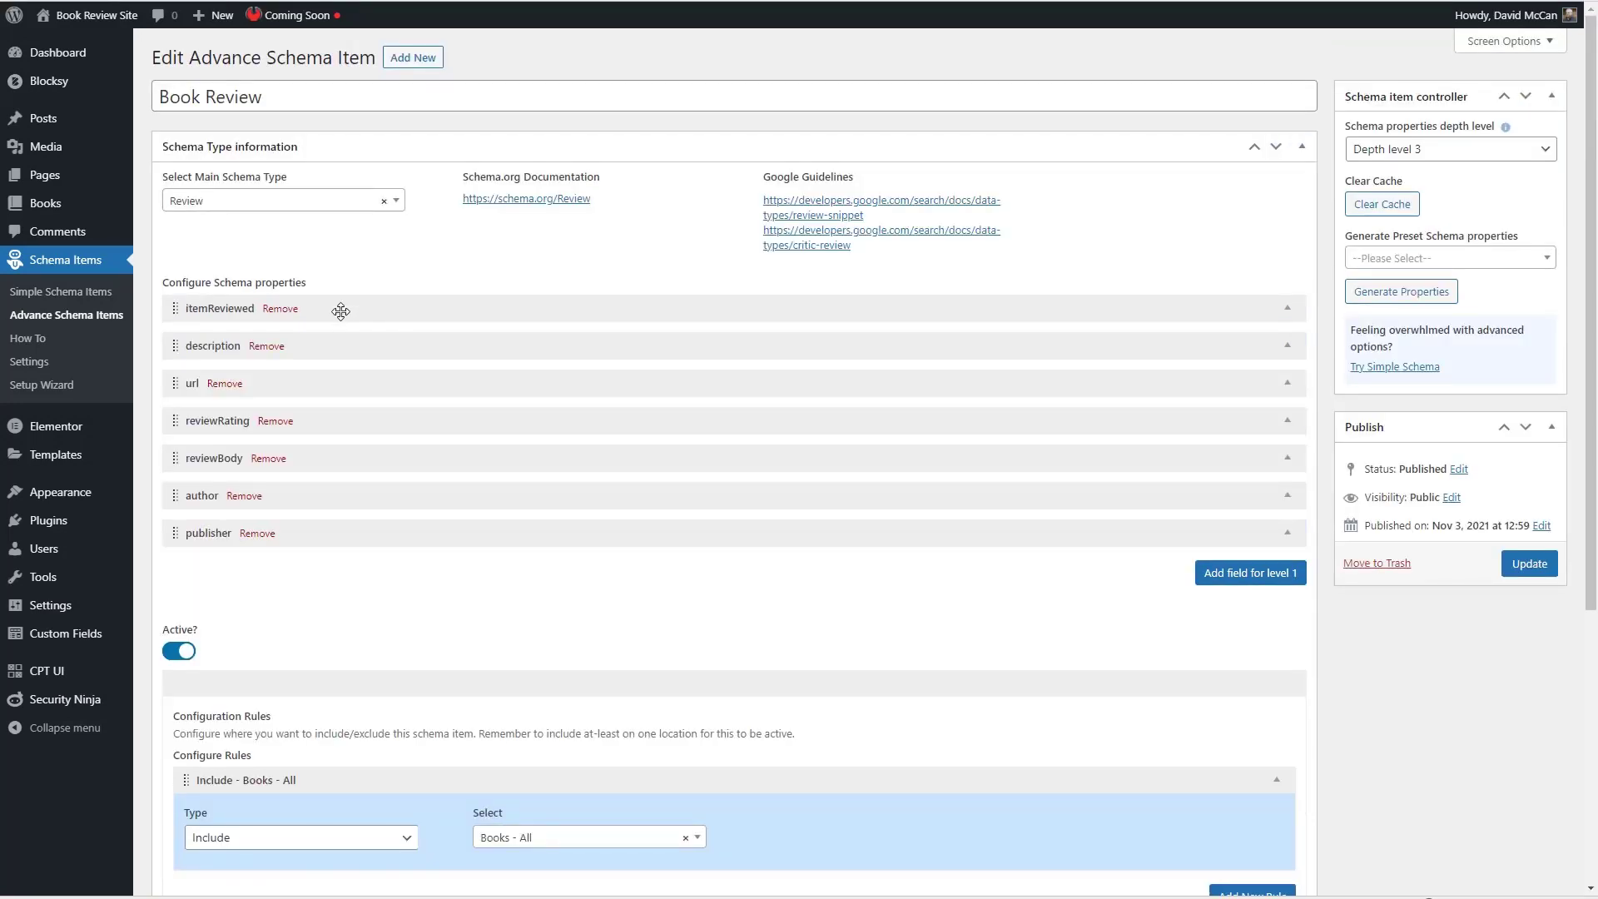
- Examine the itemReviewed property's settings and its name, author and isbn child properties
{"action": "left_click", "coordinate": [341, 311]}
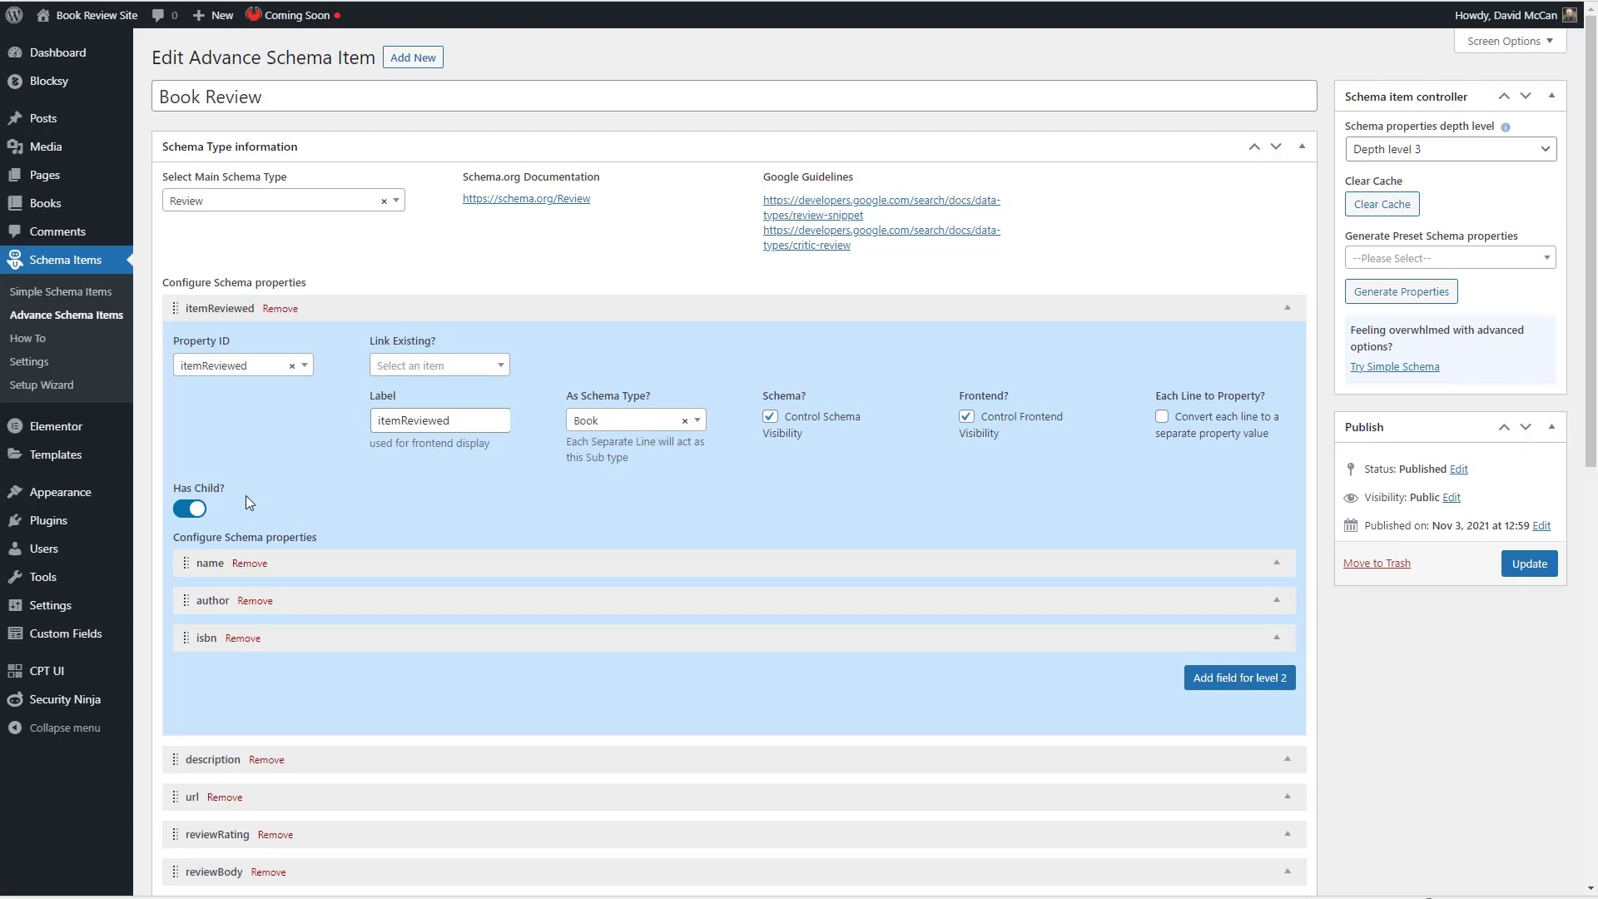
{"action": "left_click", "coordinate": [319, 563]}
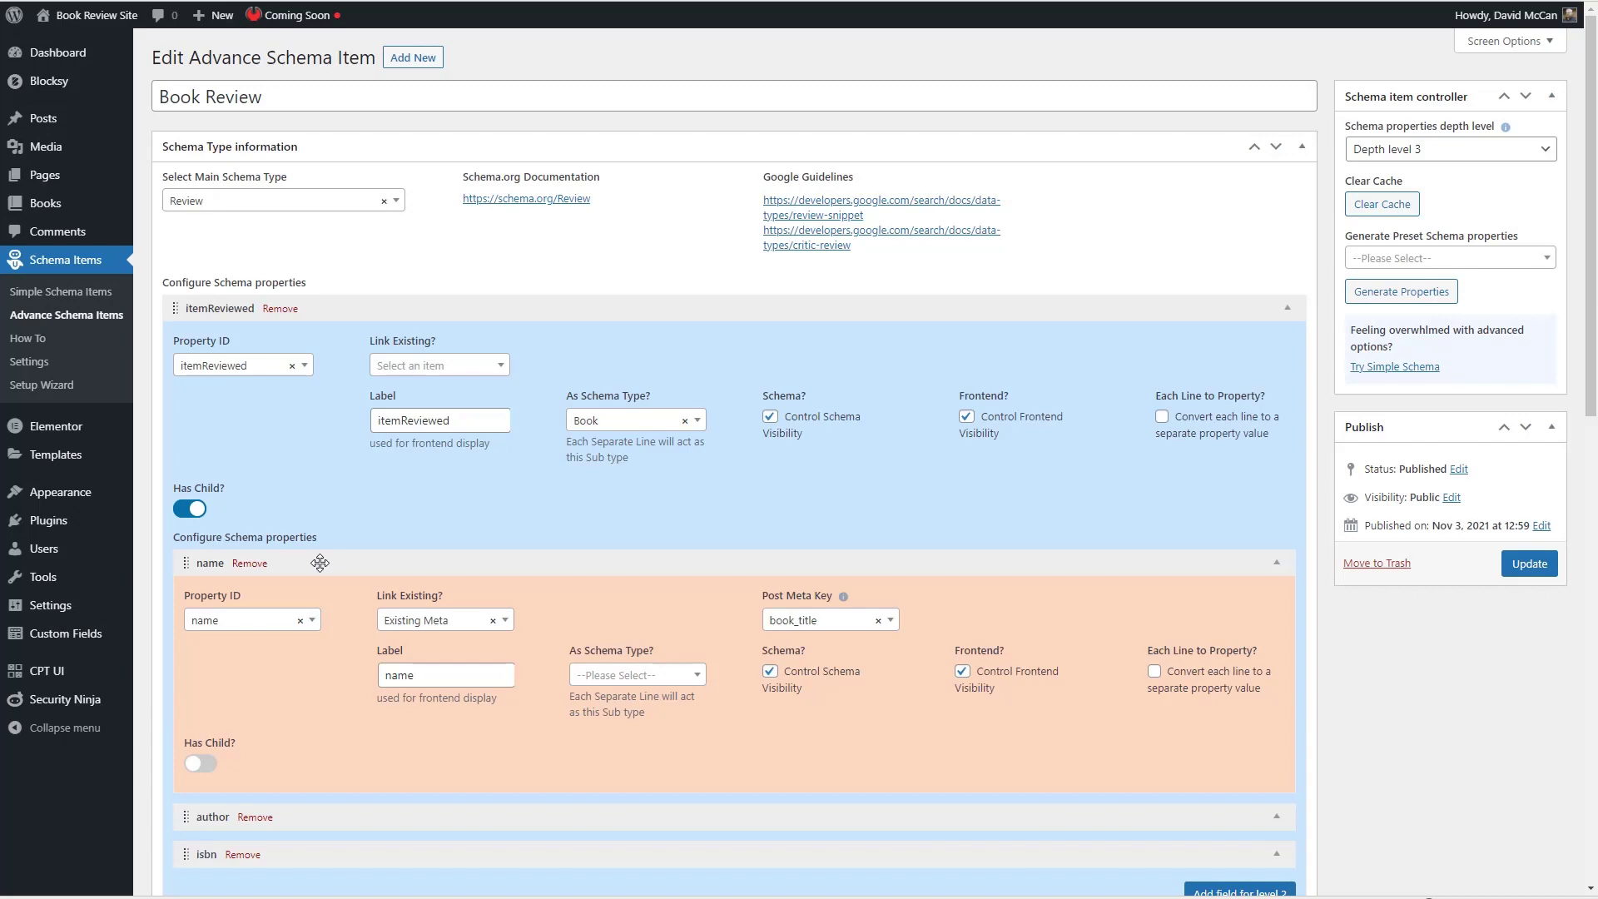
{"action": "left_click", "coordinate": [319, 563]}
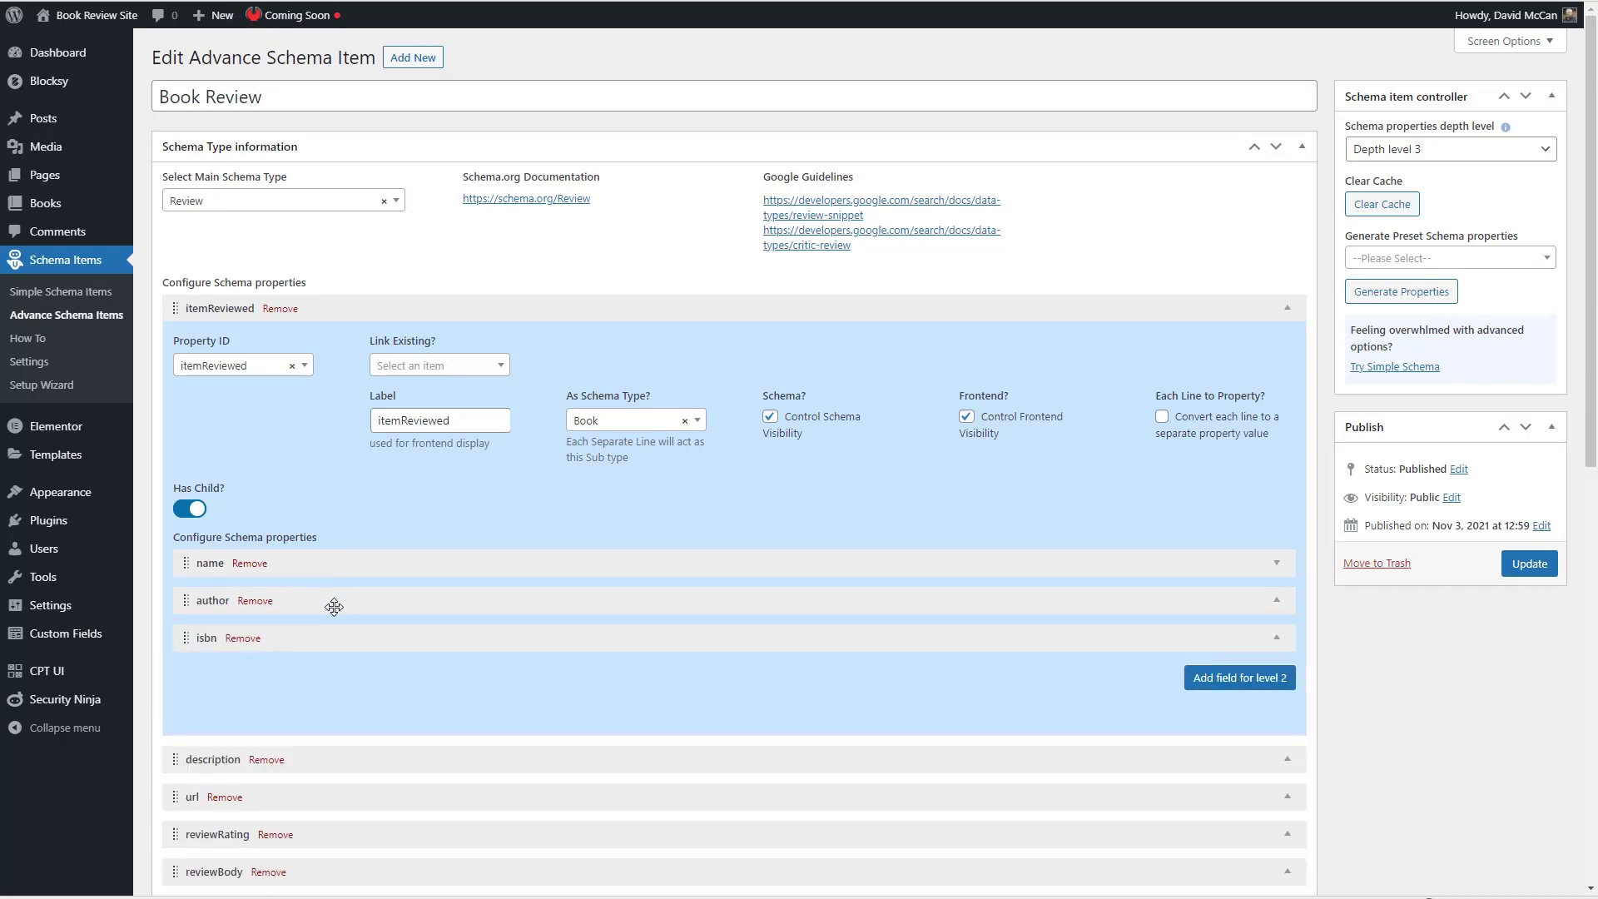
{"action": "left_click", "coordinate": [331, 606]}
{"action": "scroll", "coordinate": [334, 602], "scroll_direction": "down", "scroll_amount": 2}
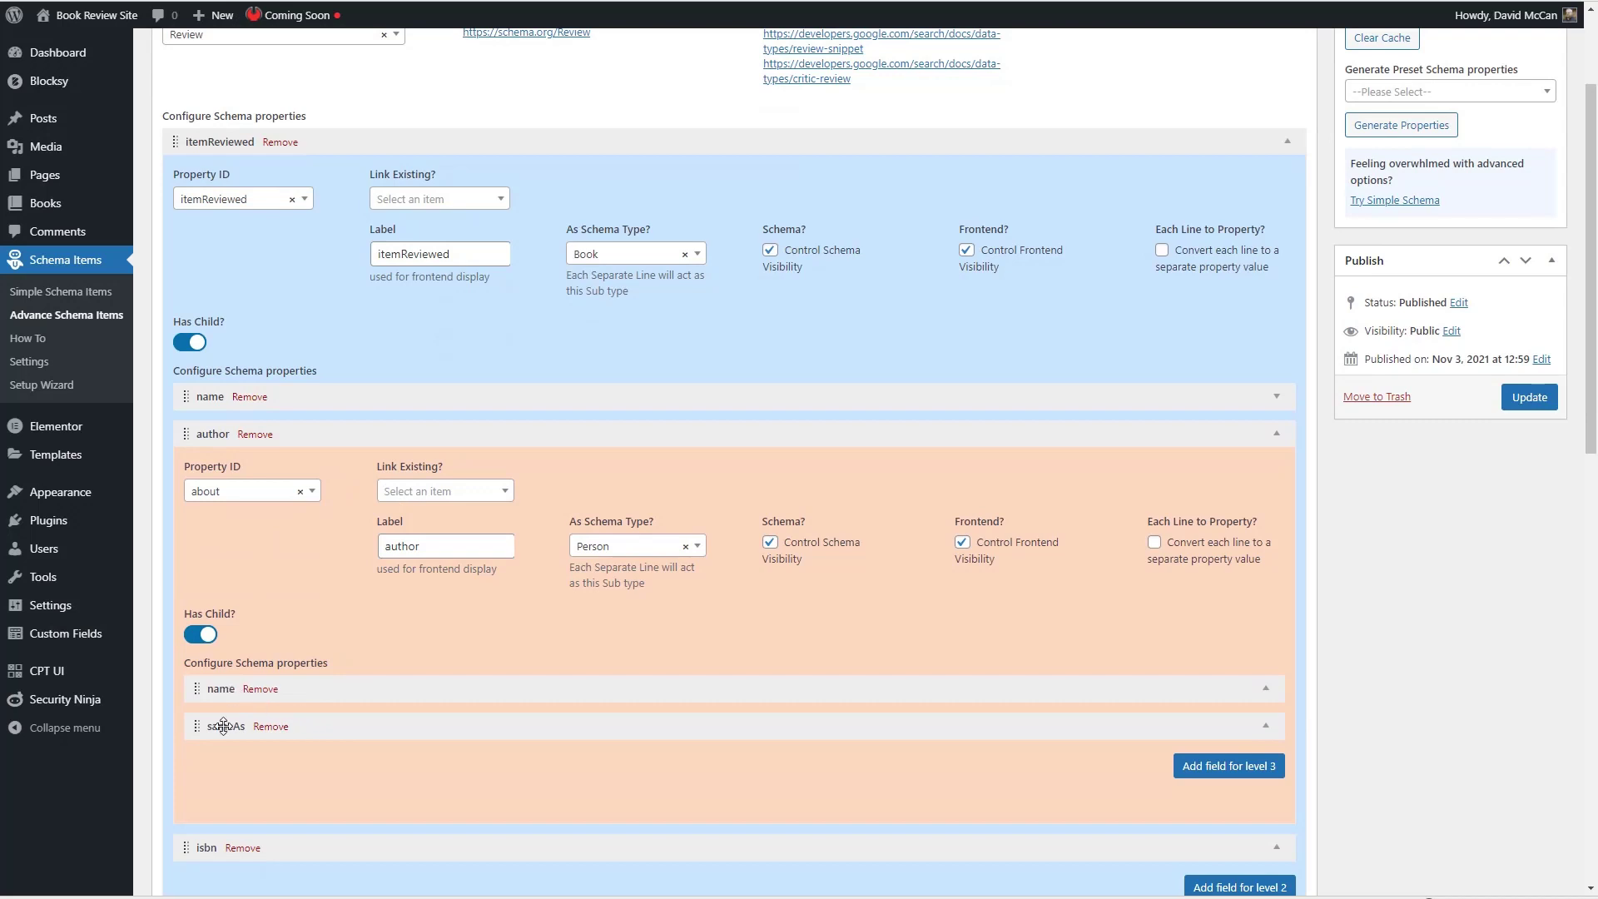
{"action": "left_click", "coordinate": [305, 436]}
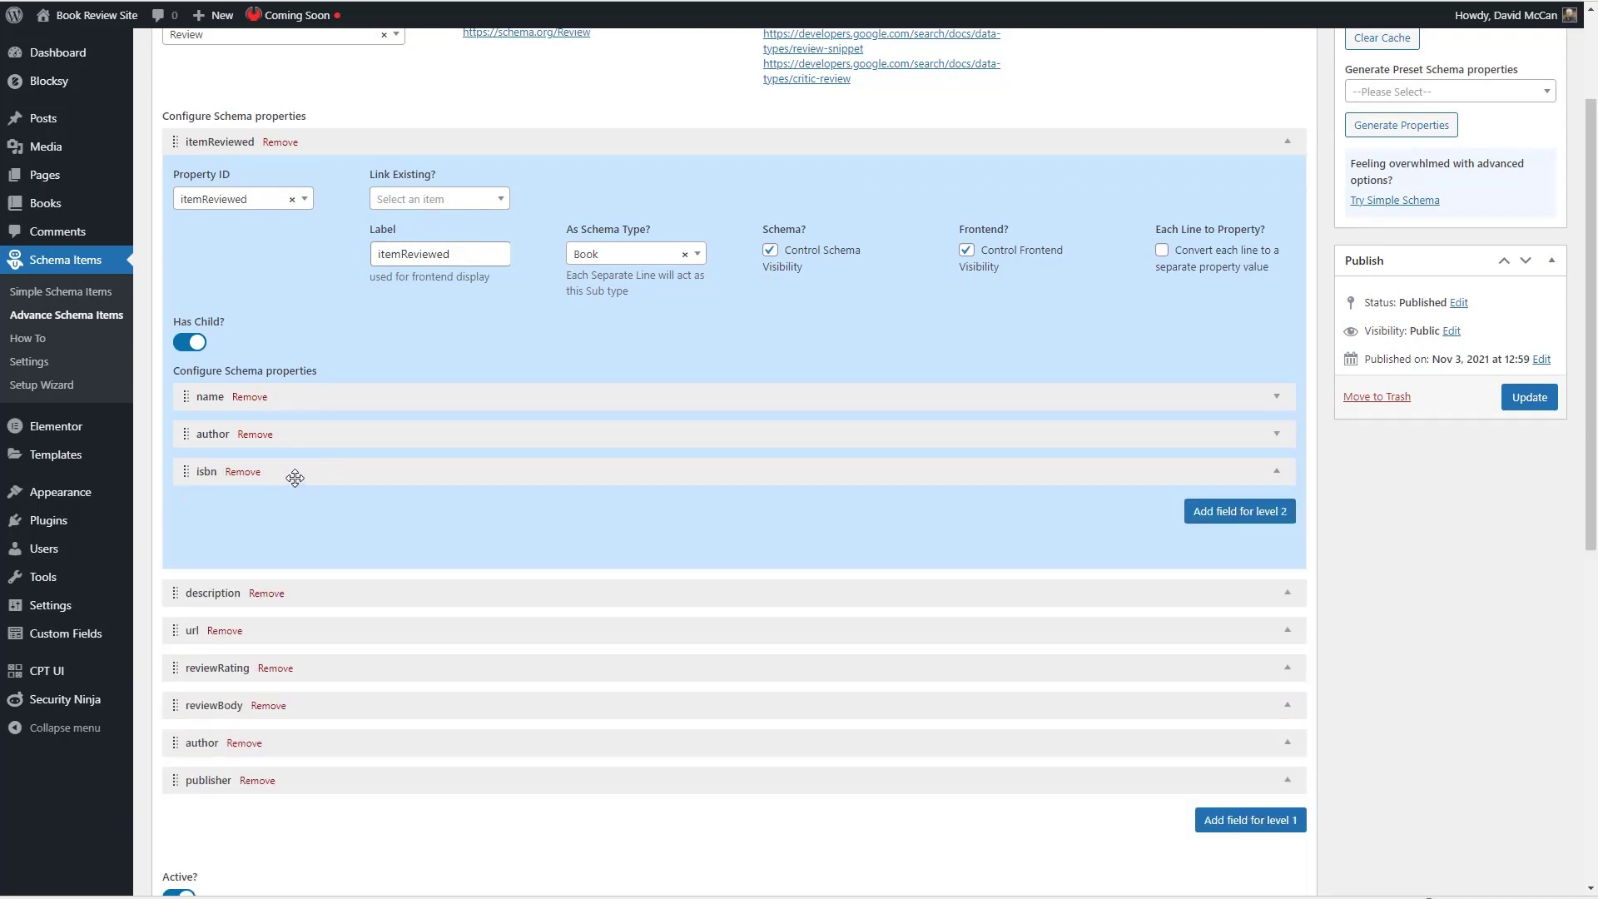
{"action": "left_click", "coordinate": [296, 476]}
{"action": "left_click", "coordinate": [297, 476]}
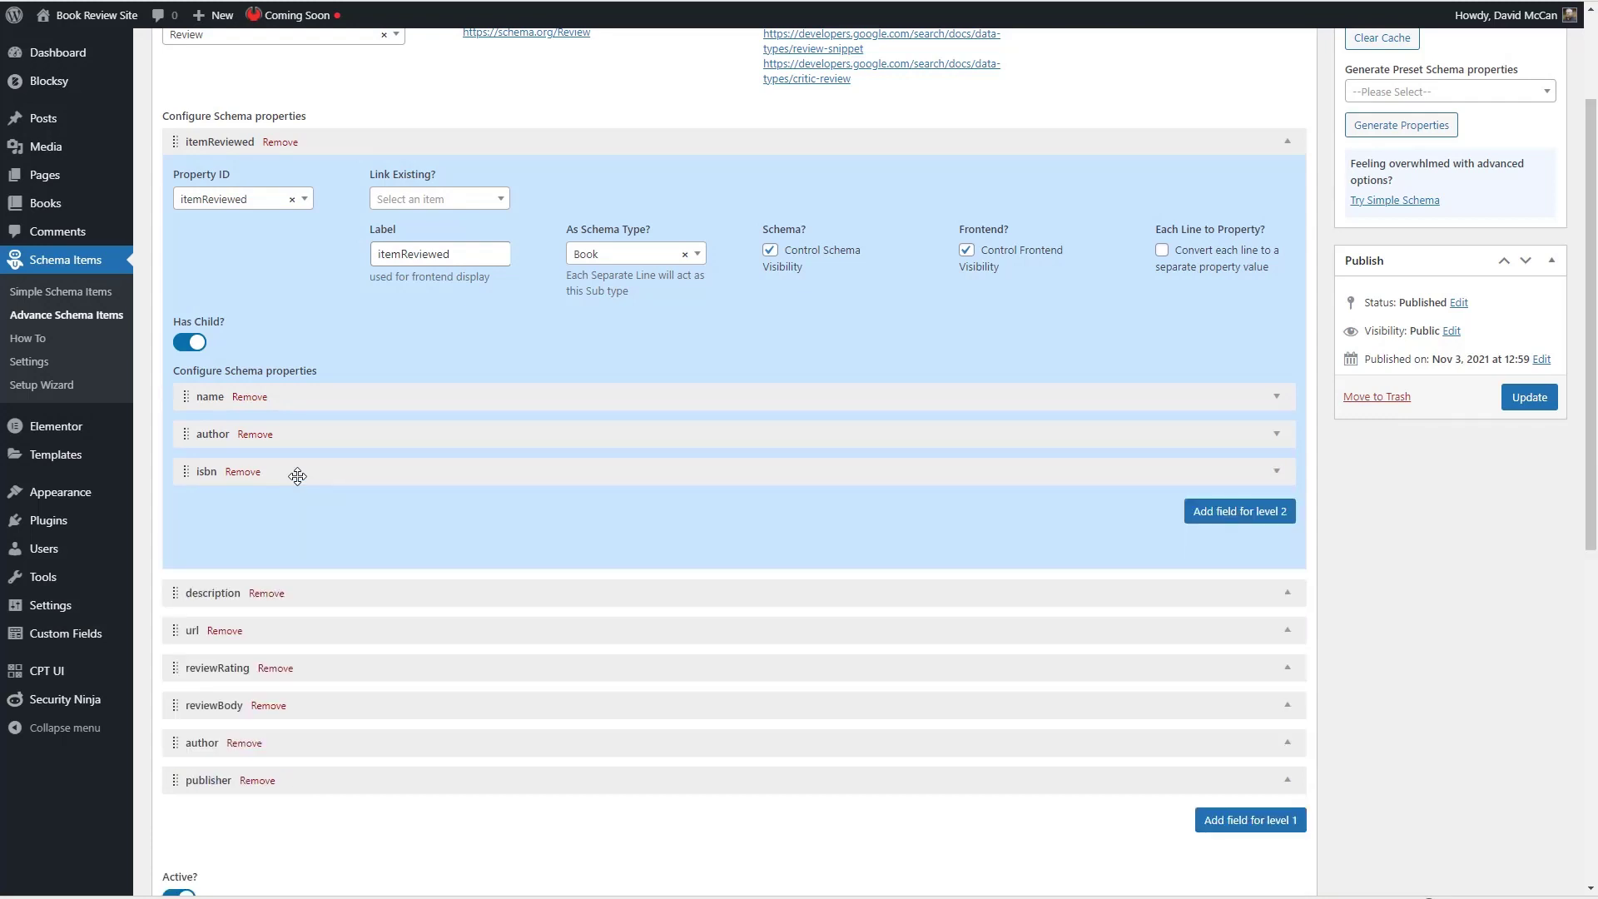
{"action": "left_click", "coordinate": [335, 139]}
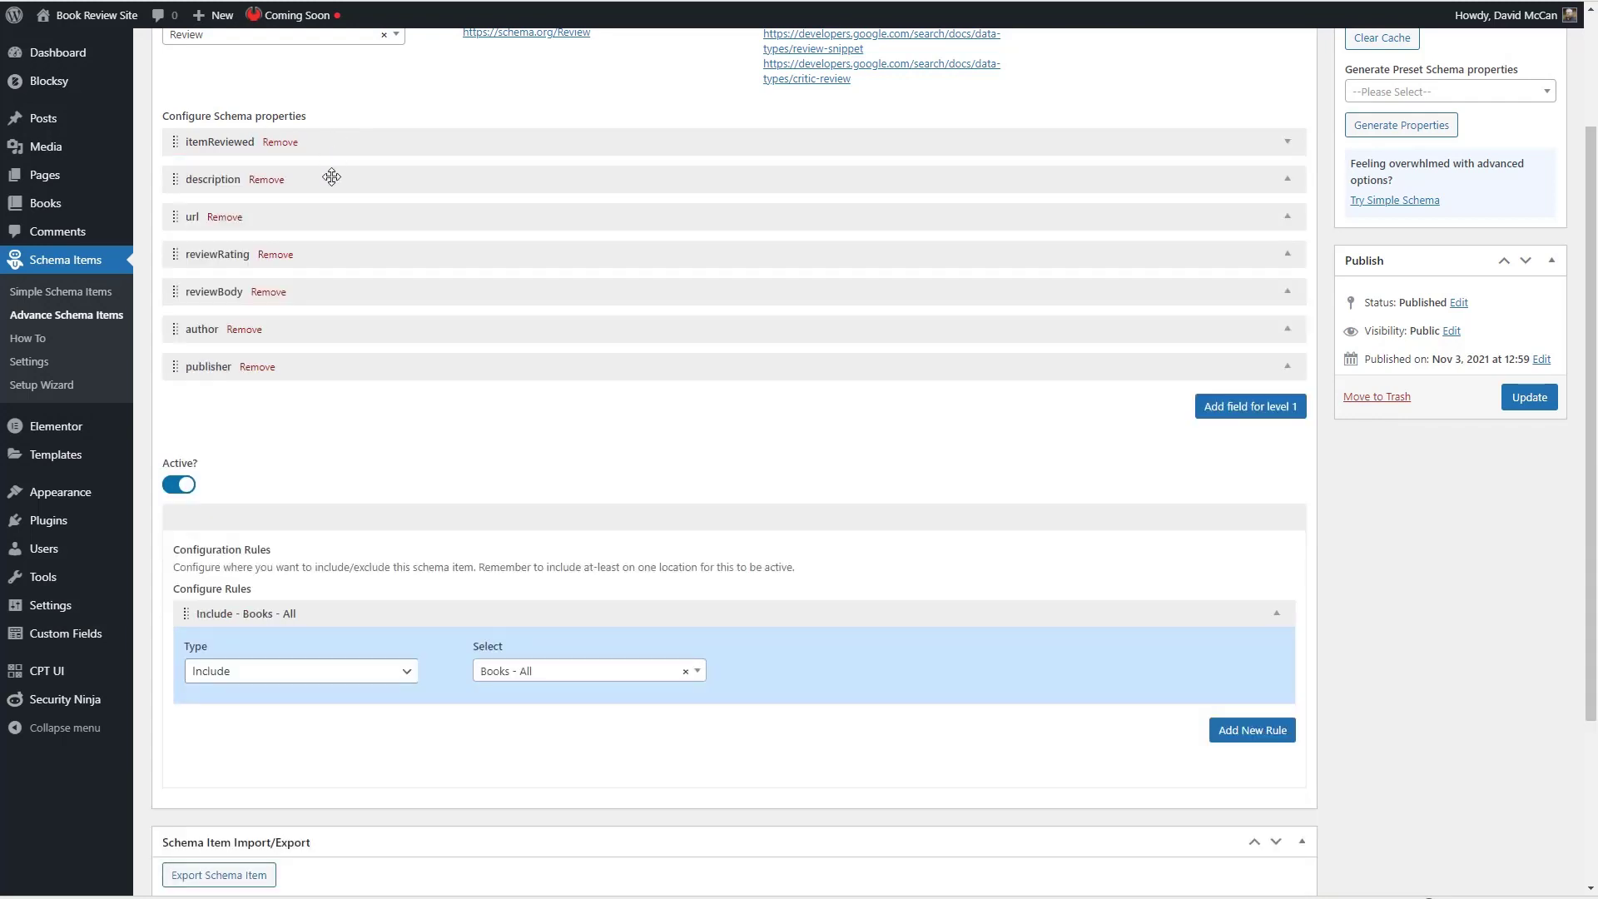
- Review the source links configured for the description and url properties
{"action": "left_click", "coordinate": [331, 177]}
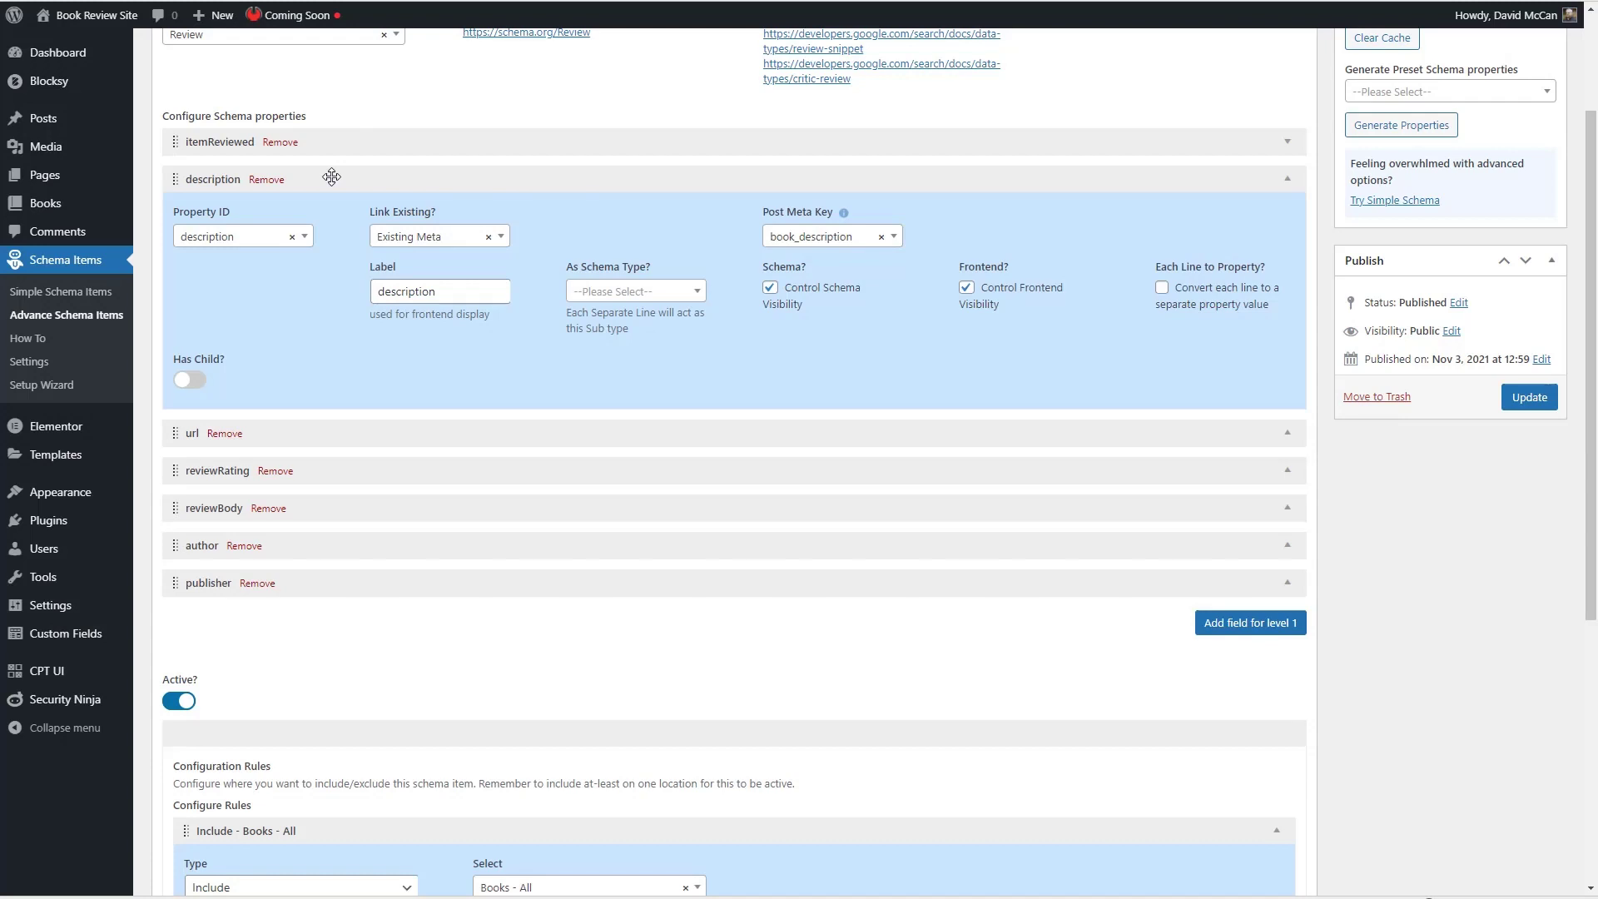
{"action": "left_click", "coordinate": [331, 178]}
{"action": "left_click", "coordinate": [329, 216]}
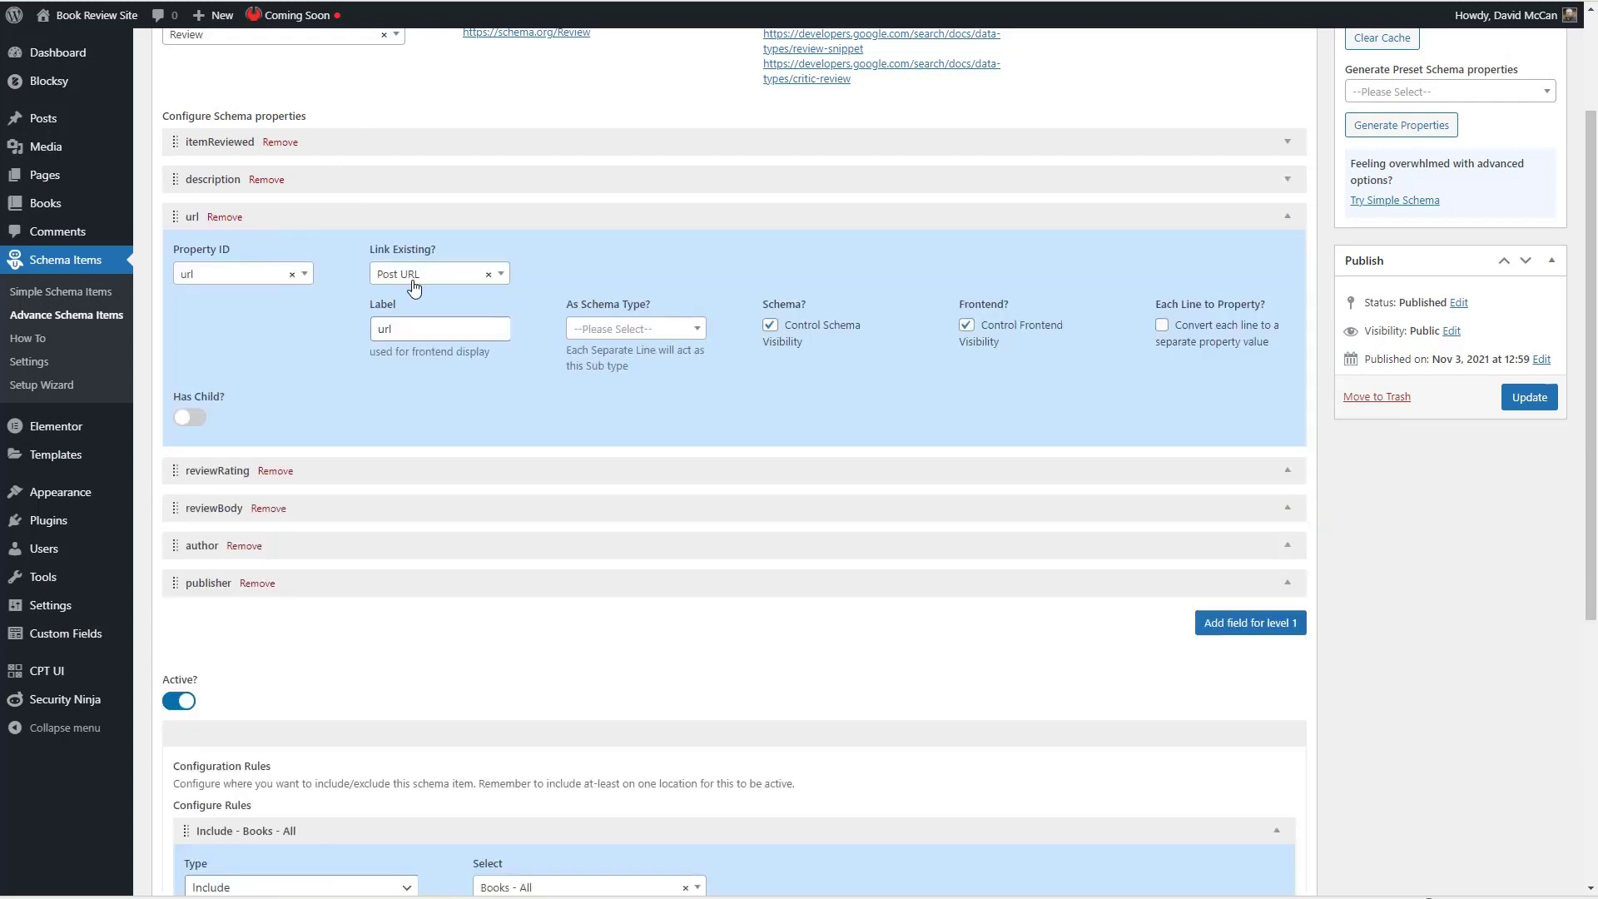
{"action": "left_click", "coordinate": [319, 219]}
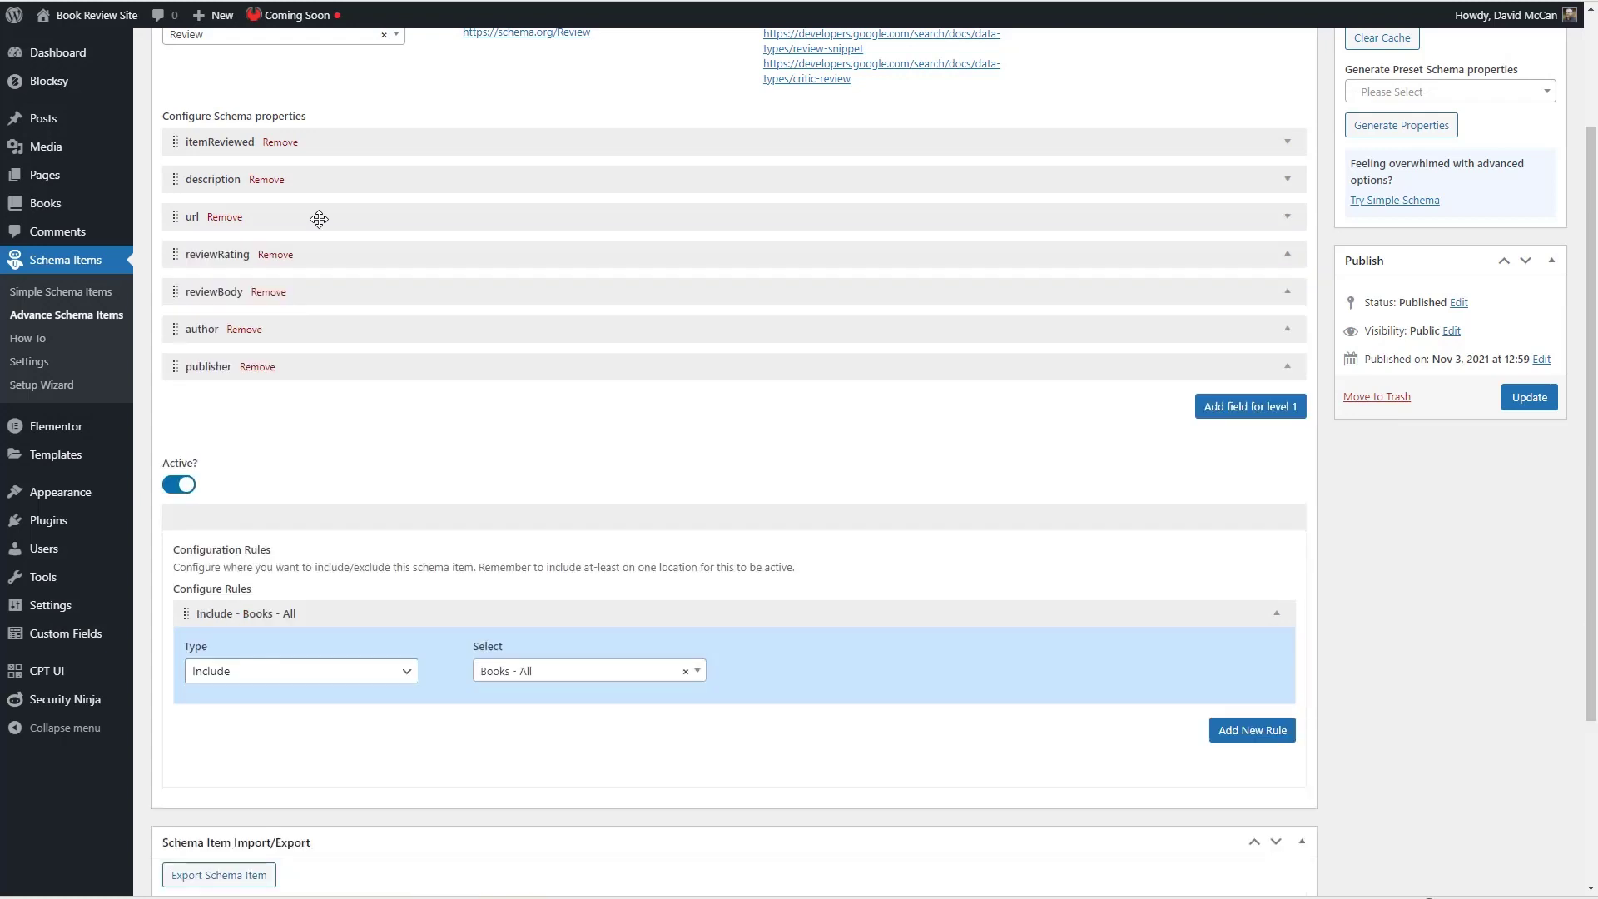
- Review the reviewRating property with its ratingValue child, and the reviewBody property's source link
{"action": "left_click", "coordinate": [316, 260]}
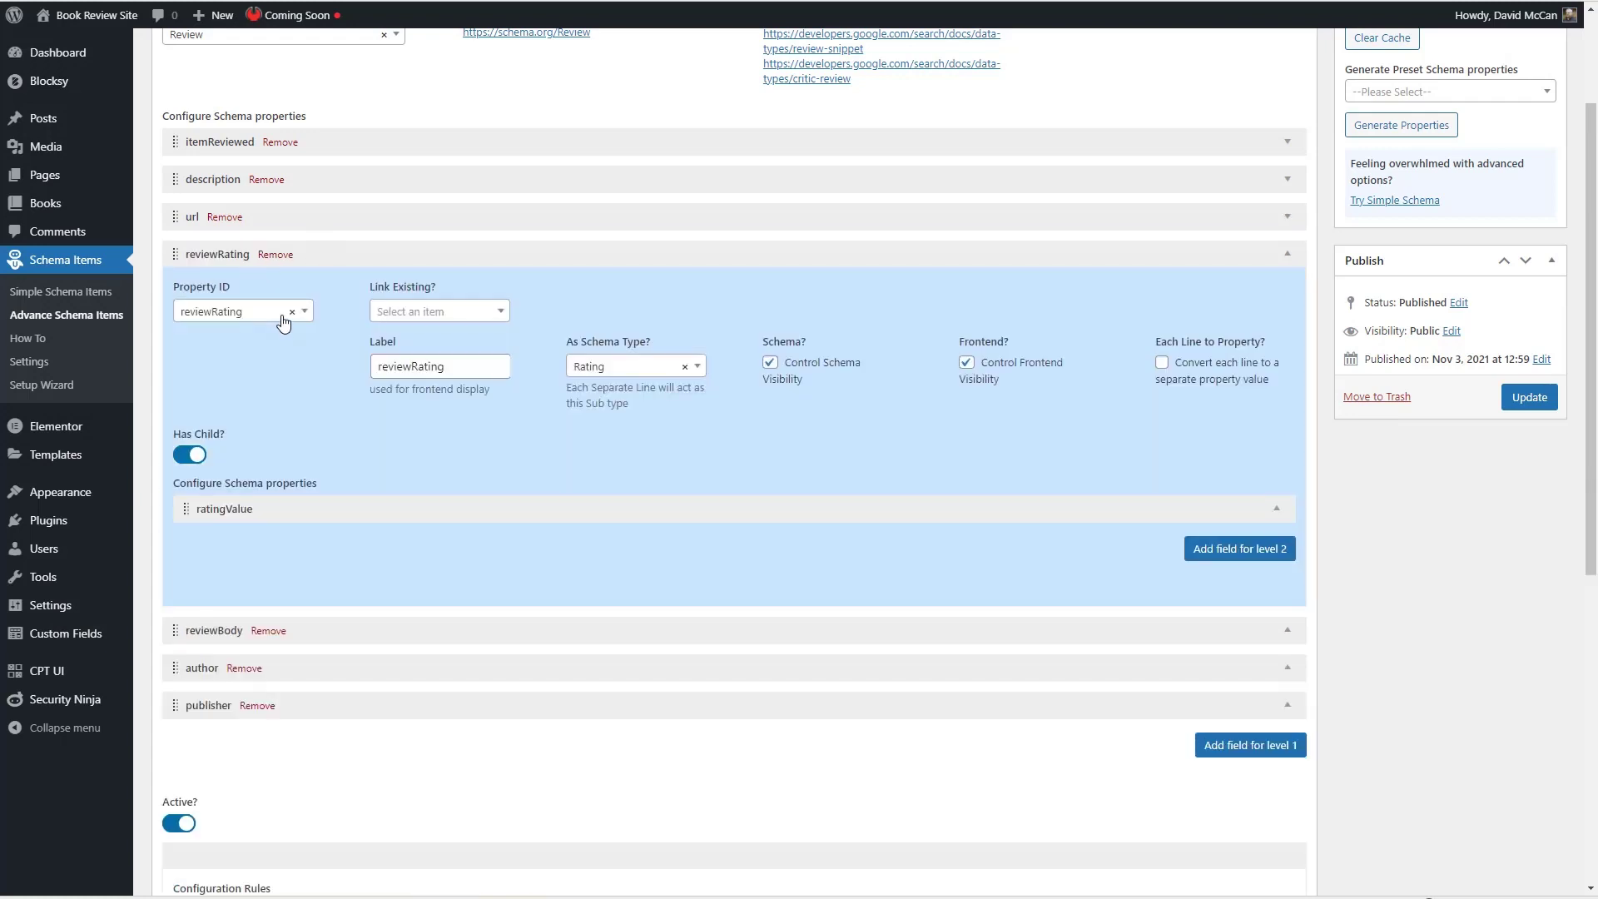
{"action": "left_click", "coordinate": [309, 510]}
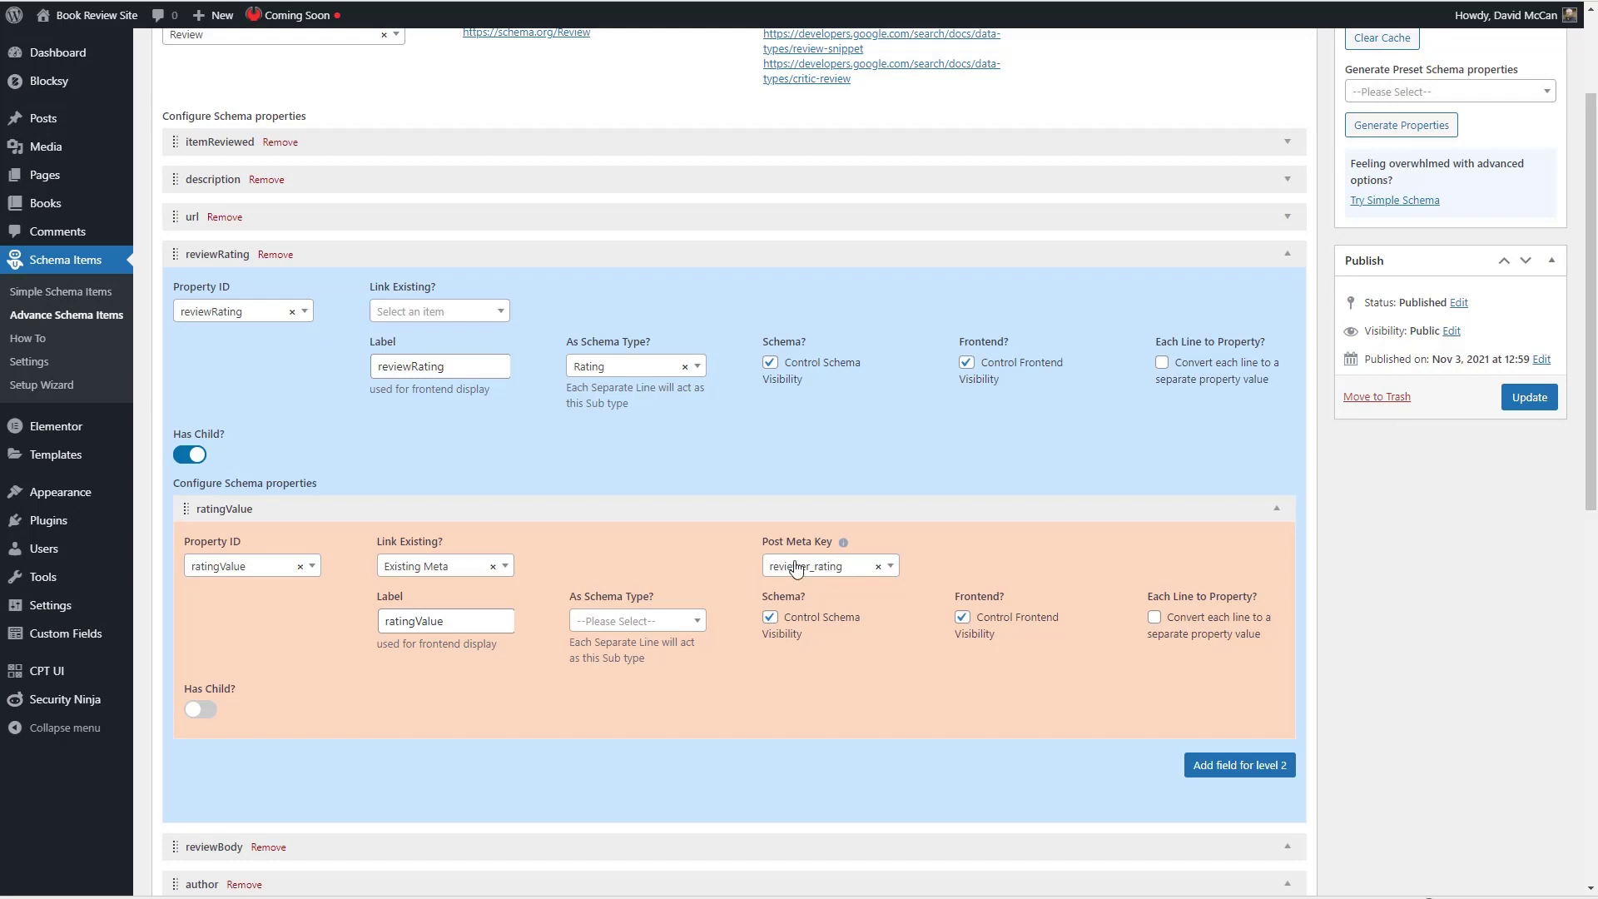
{"action": "left_click", "coordinate": [335, 252]}
{"action": "left_click", "coordinate": [332, 291]}
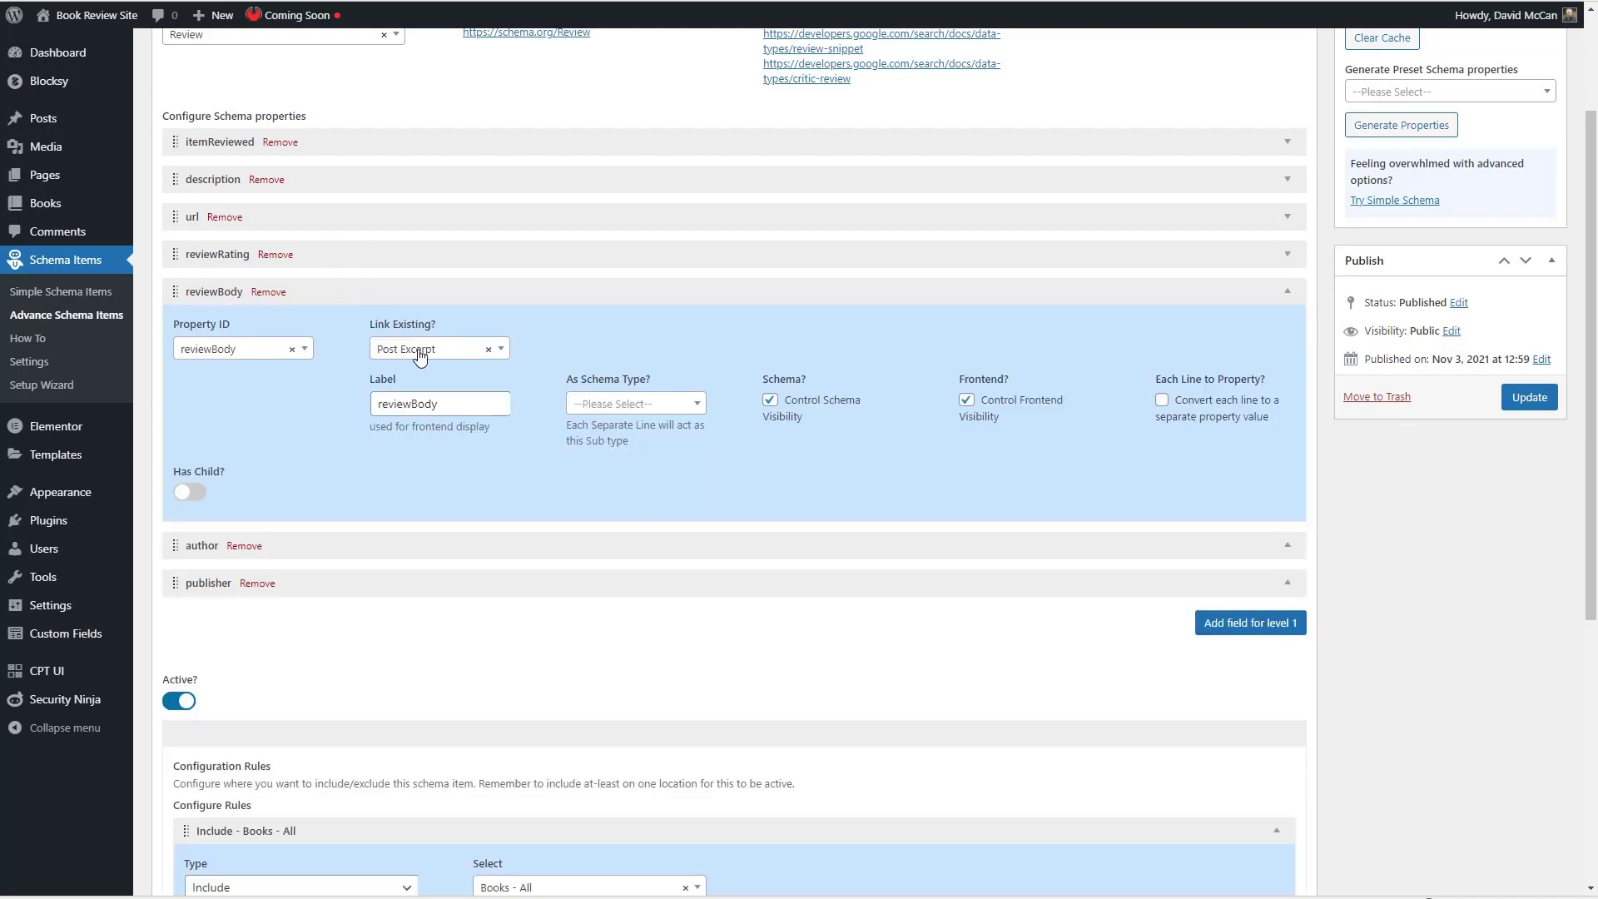
{"action": "left_click", "coordinate": [364, 288]}
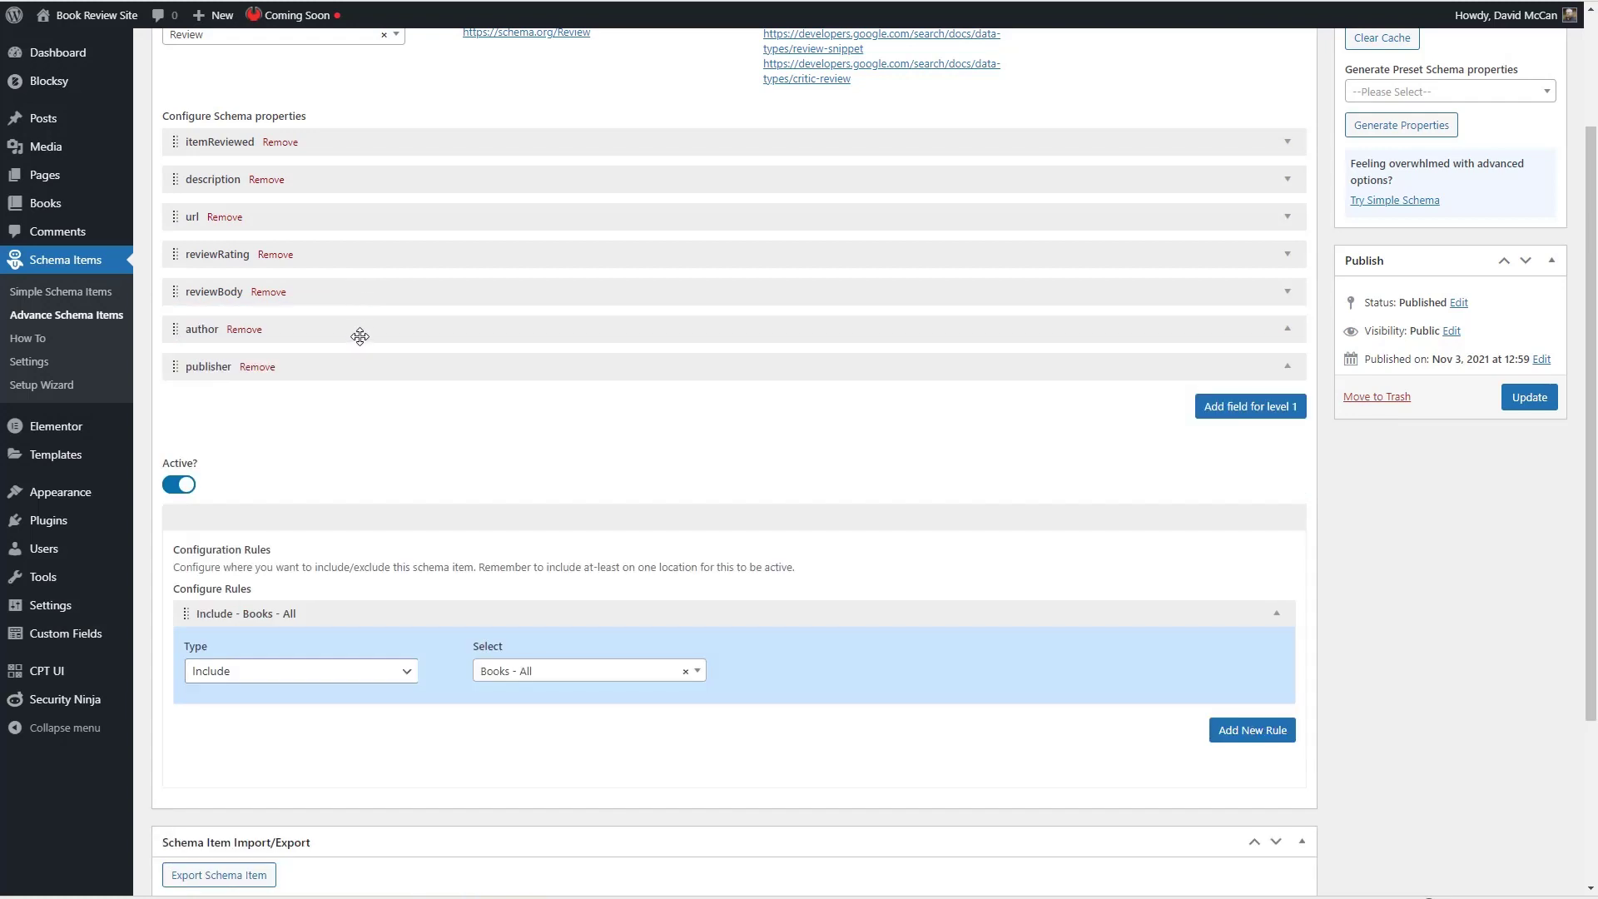
- Inspect the level 1 author property's settings and its name and sameAs children
{"action": "left_click", "coordinate": [360, 334]}
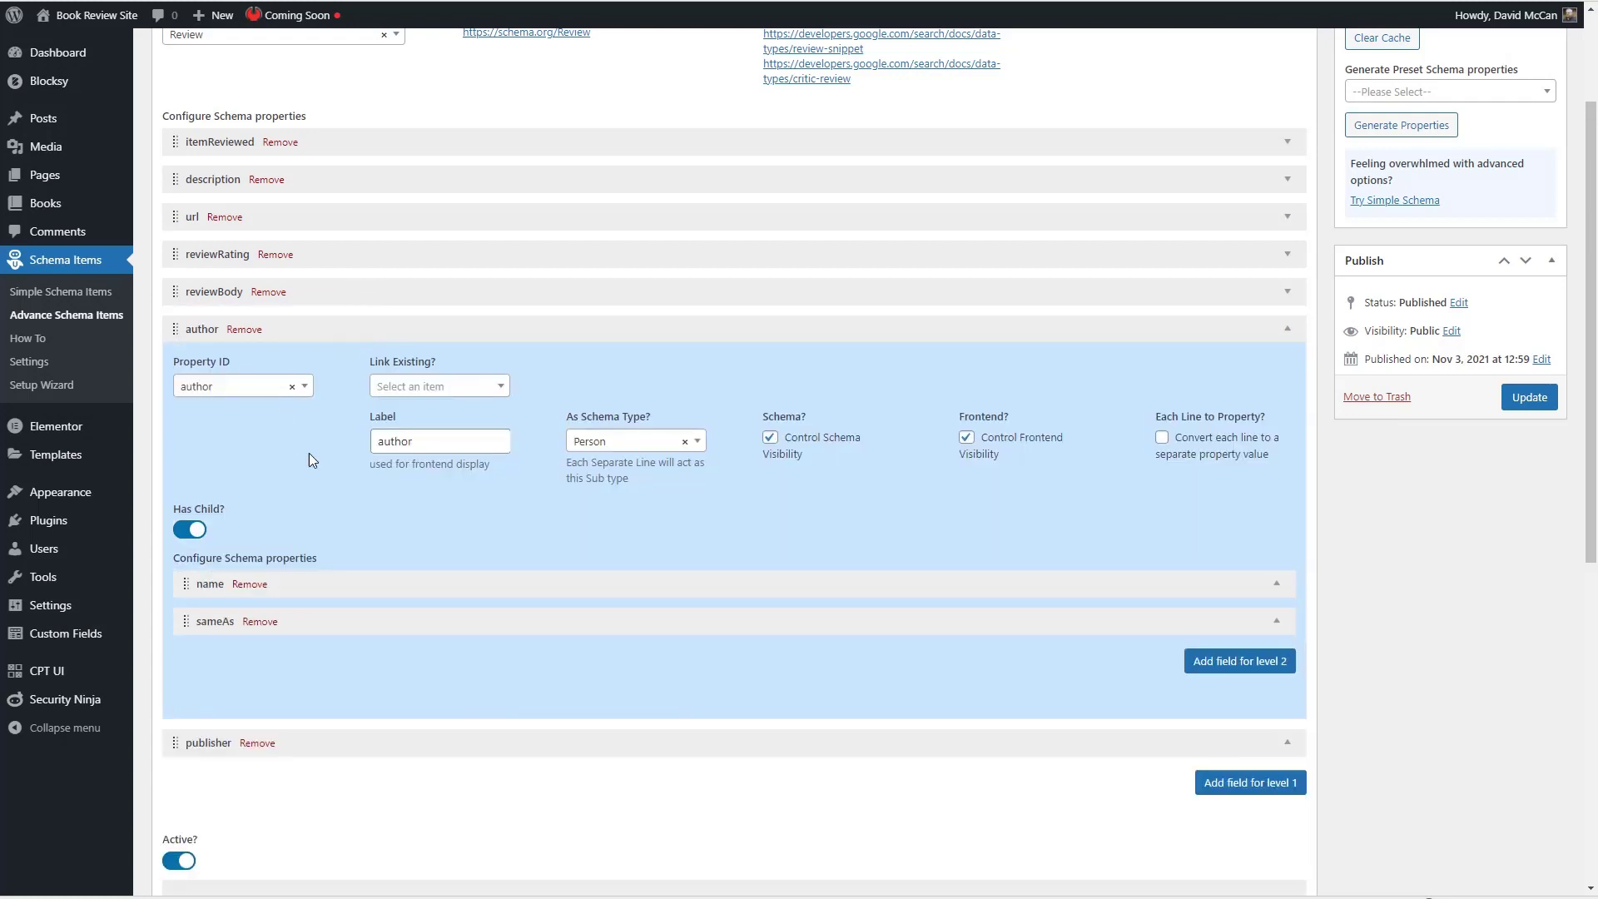
{"action": "left_click", "coordinate": [381, 582]}
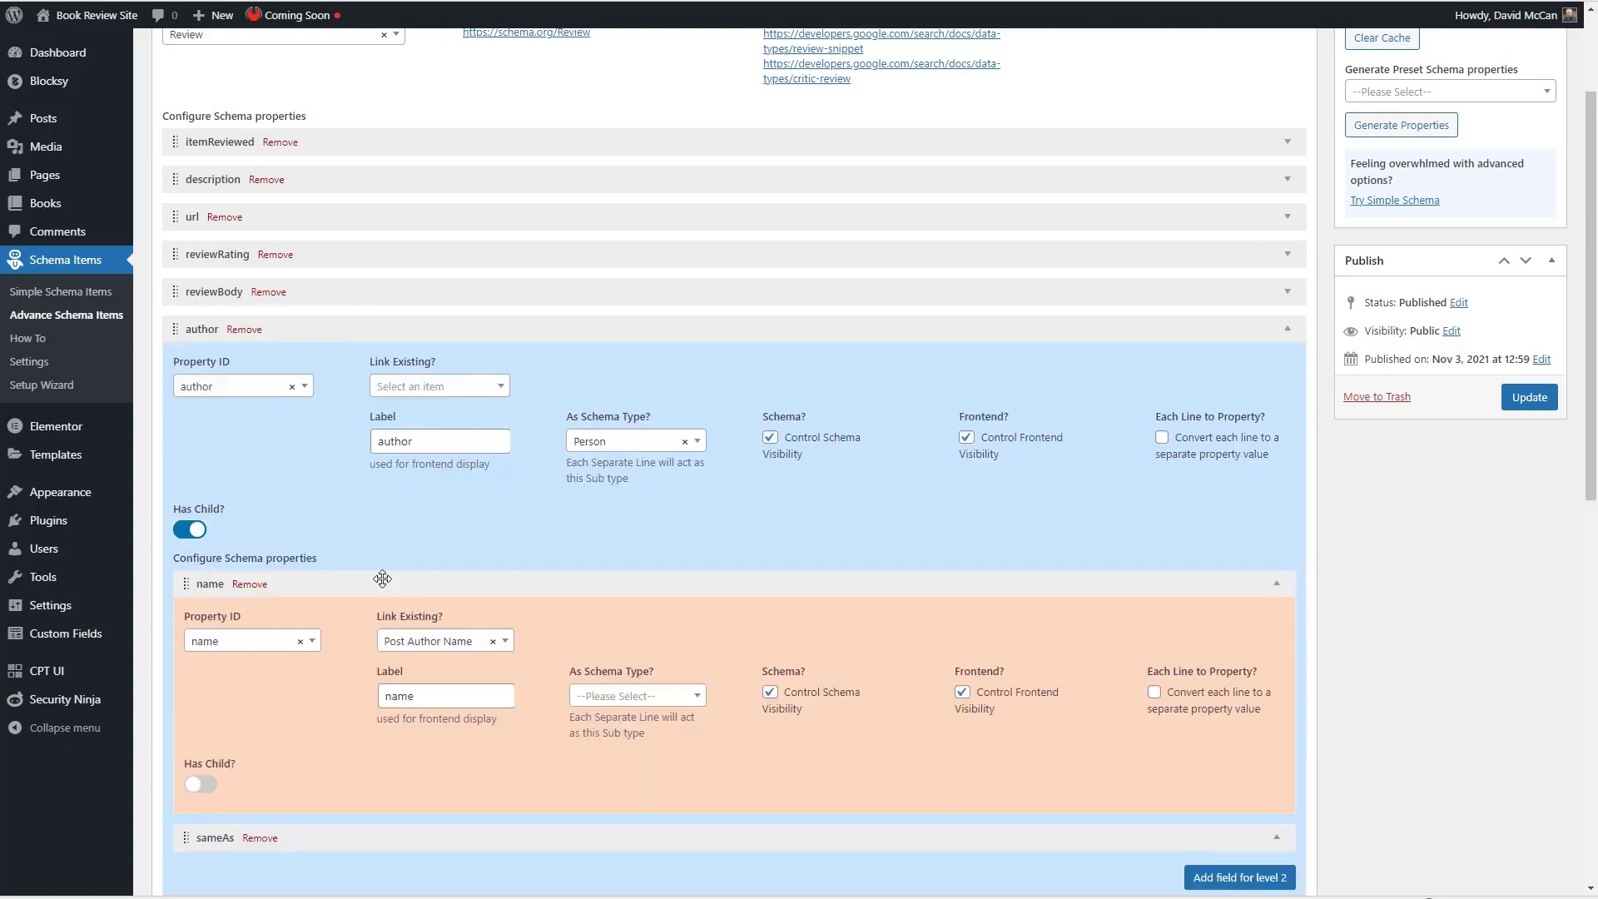
{"action": "left_click", "coordinate": [380, 583]}
{"action": "left_click", "coordinate": [372, 620]}
{"action": "left_click", "coordinate": [372, 620]}
{"action": "left_click", "coordinate": [304, 333]}
- Inspect the publisher property's schema type and the source links of its name and sameAs children
{"action": "left_click", "coordinate": [313, 366]}
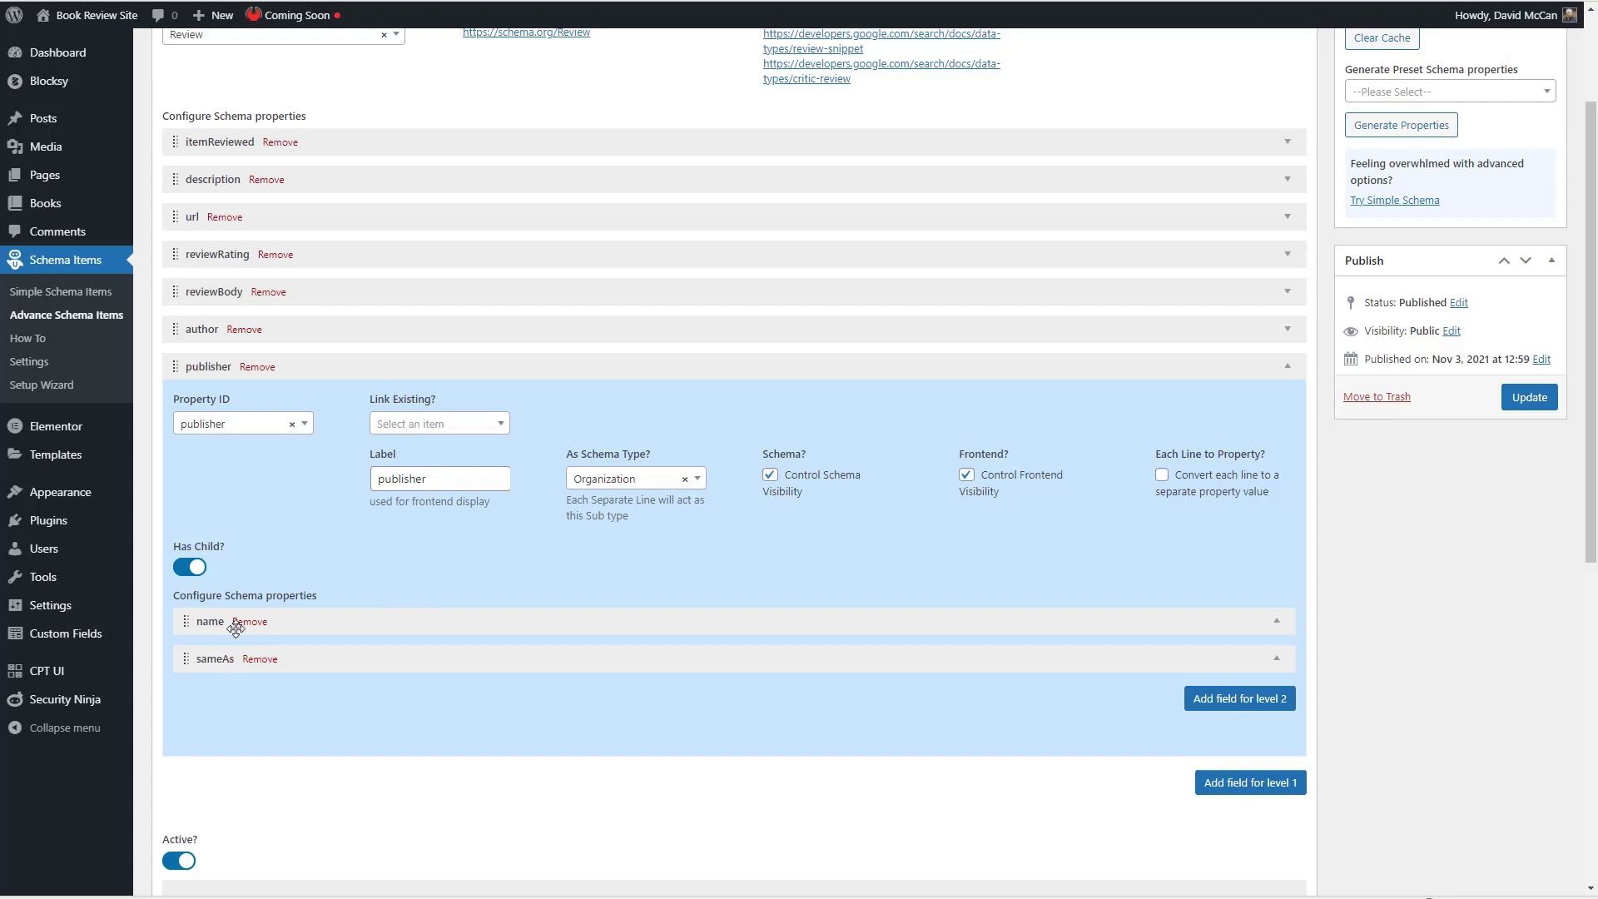
{"action": "left_click", "coordinate": [360, 624]}
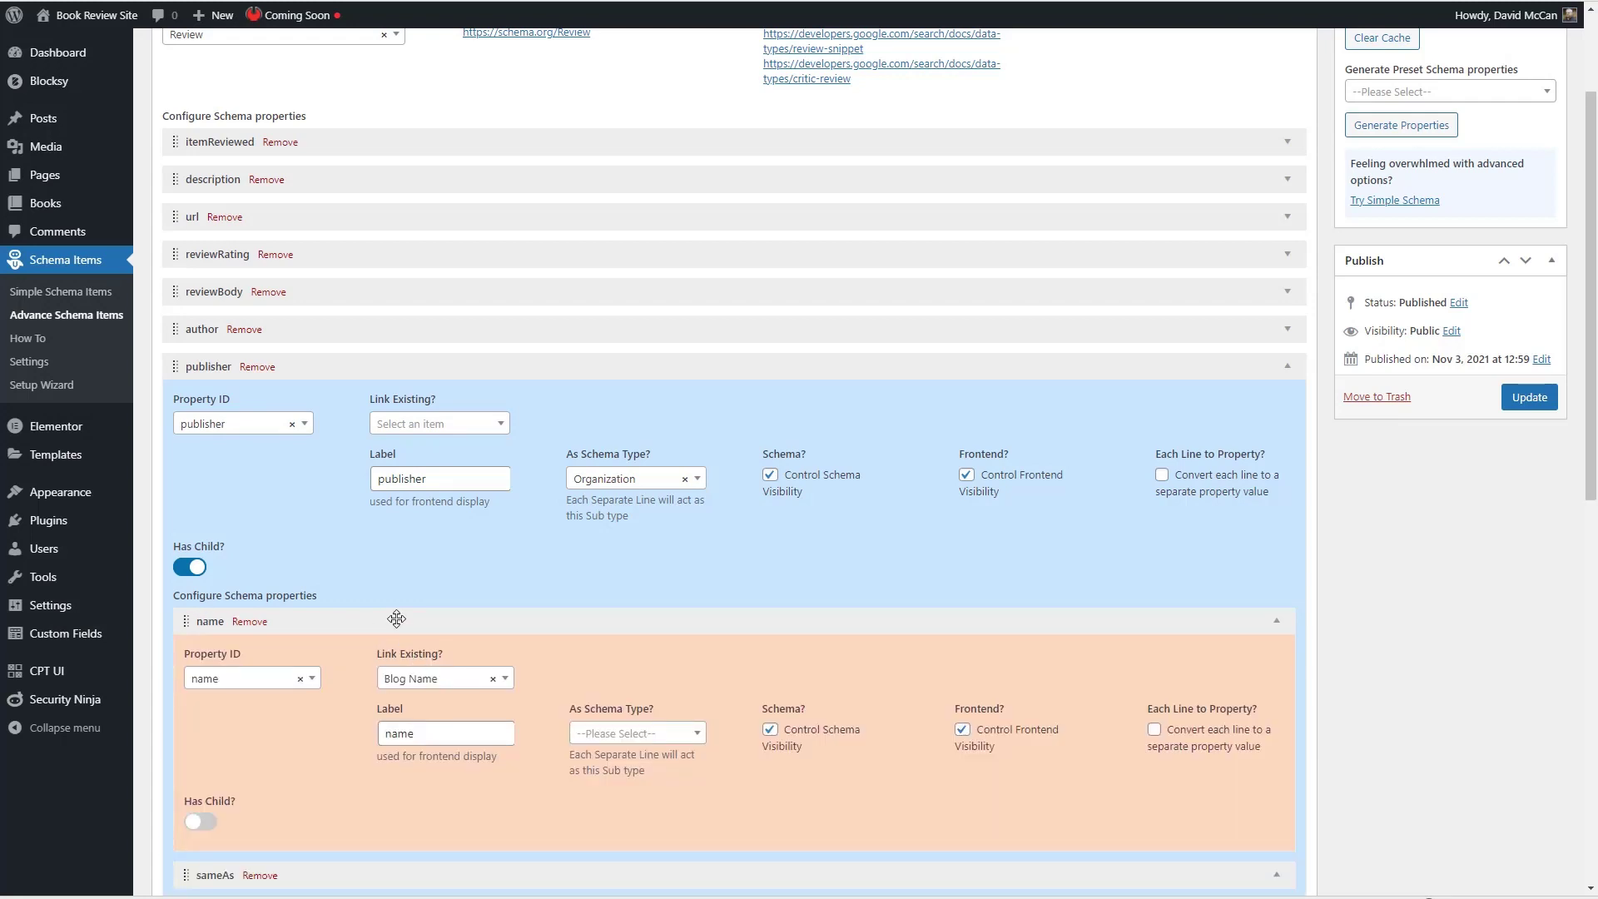
{"action": "left_click", "coordinate": [397, 622]}
{"action": "left_click", "coordinate": [395, 660]}
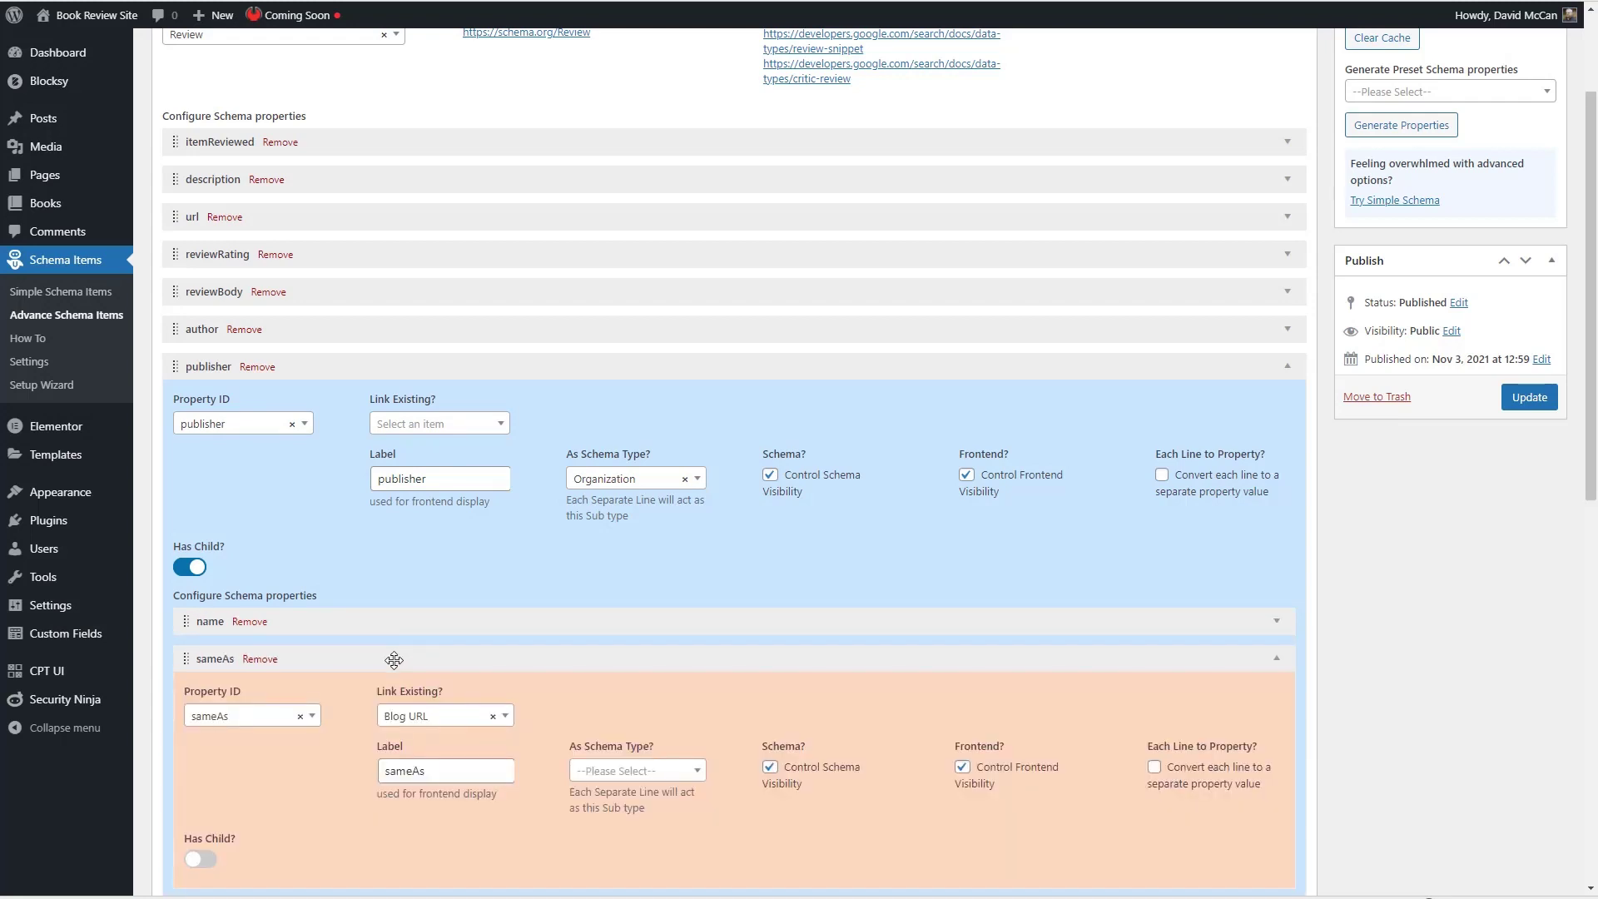
{"action": "left_click", "coordinate": [394, 660]}
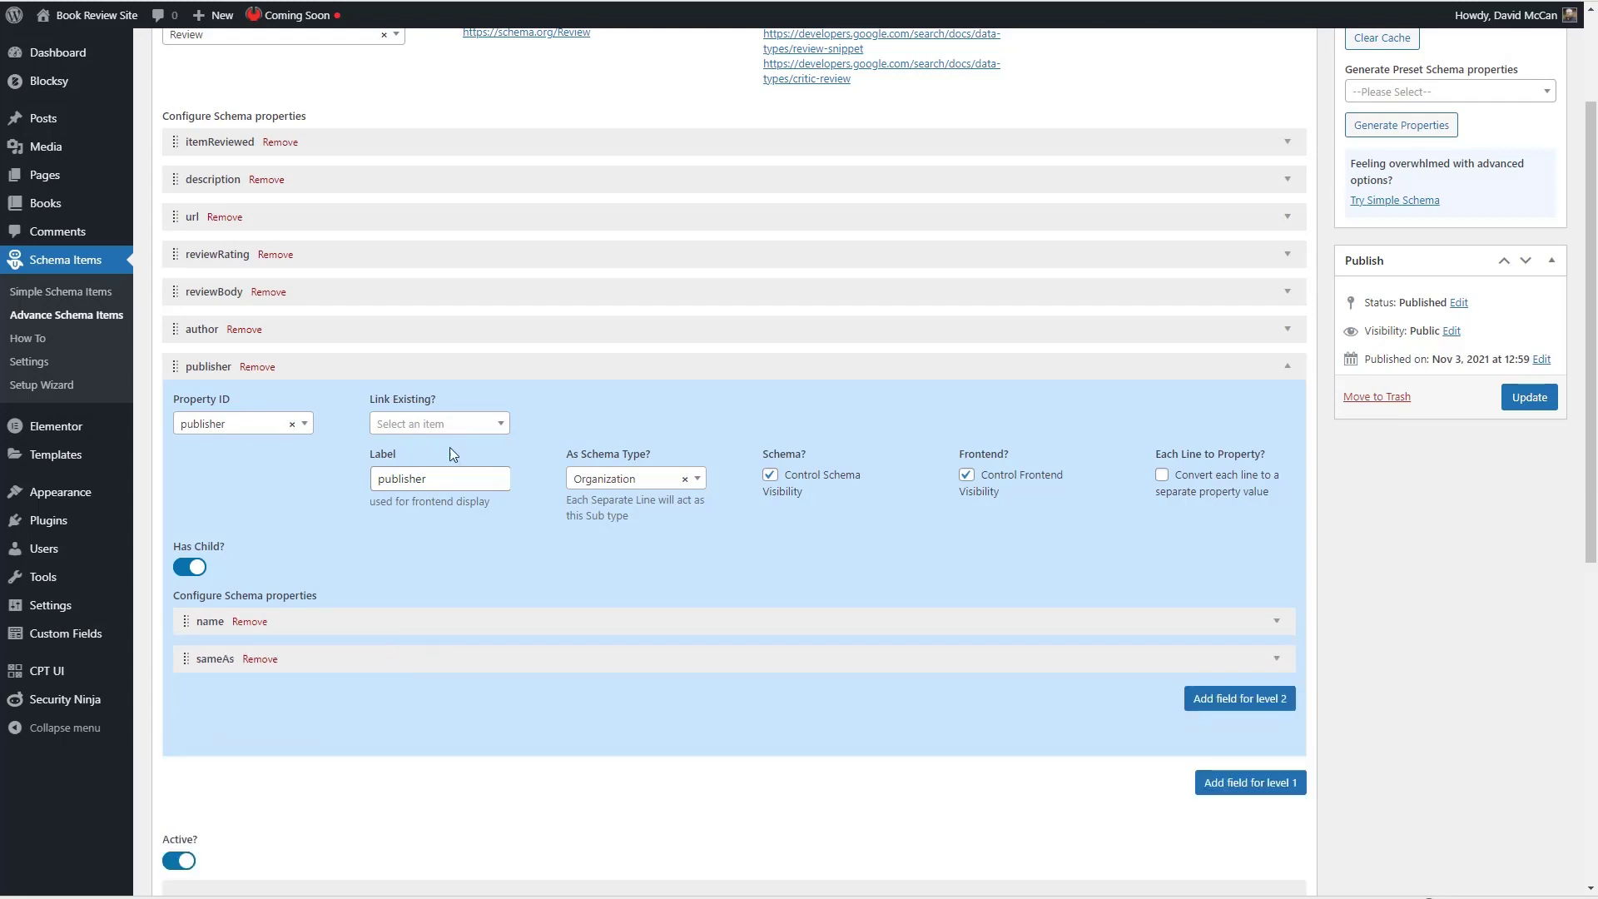
{"action": "left_click", "coordinate": [379, 374]}
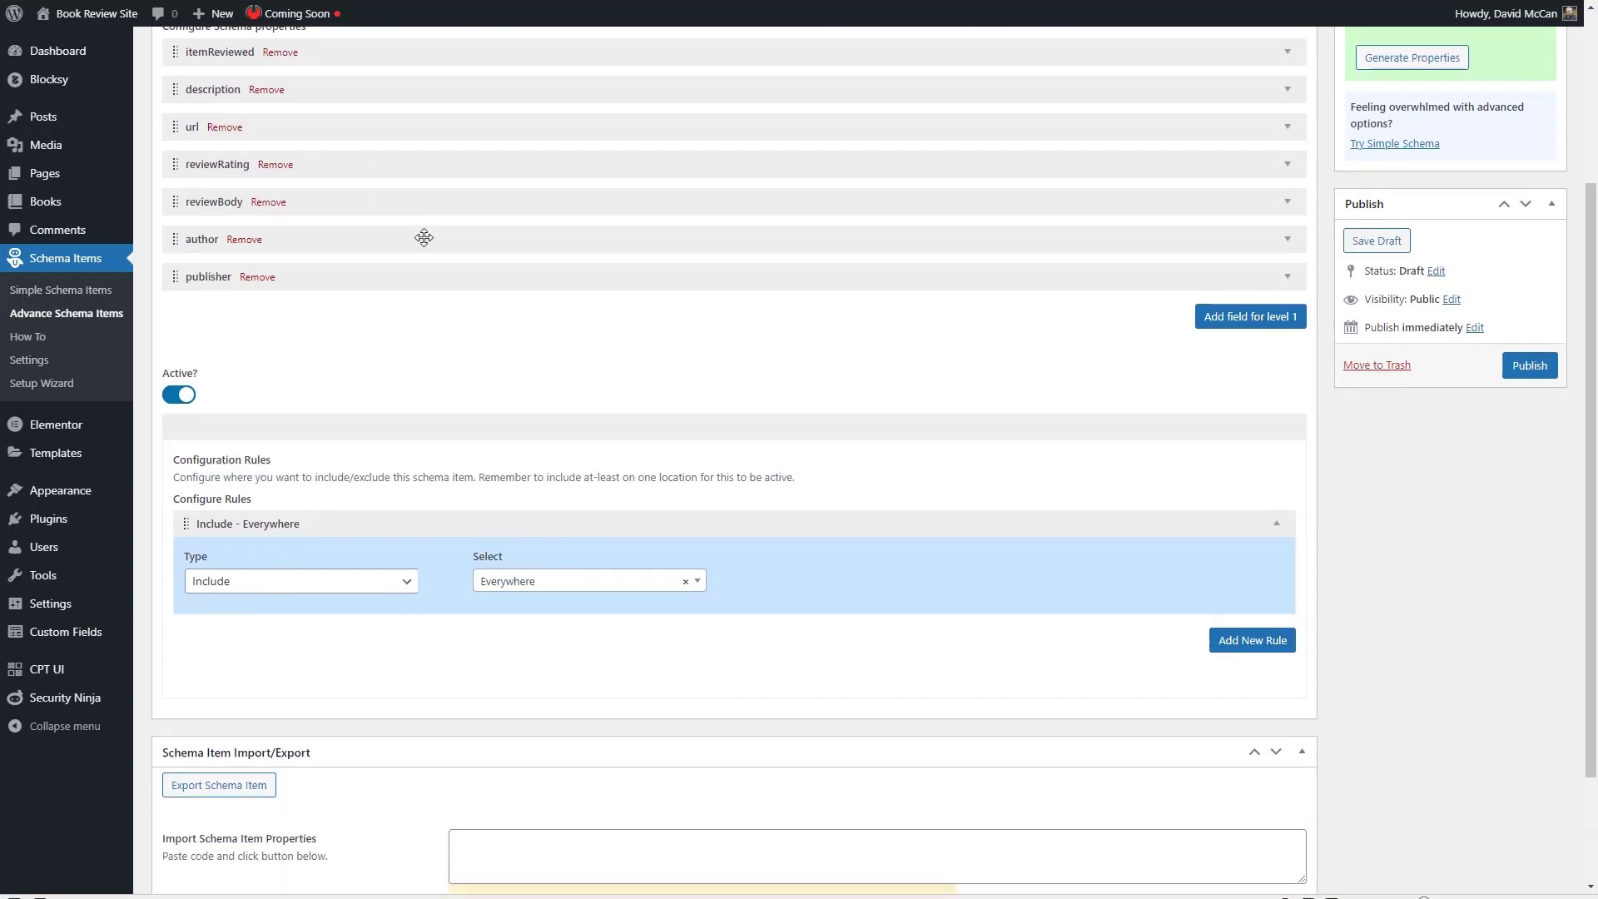
- Set the schema item's include rule to "Books - All" and publish the item
{"action": "scroll", "coordinate": [421, 238], "scroll_direction": "down", "scroll_amount": 1}
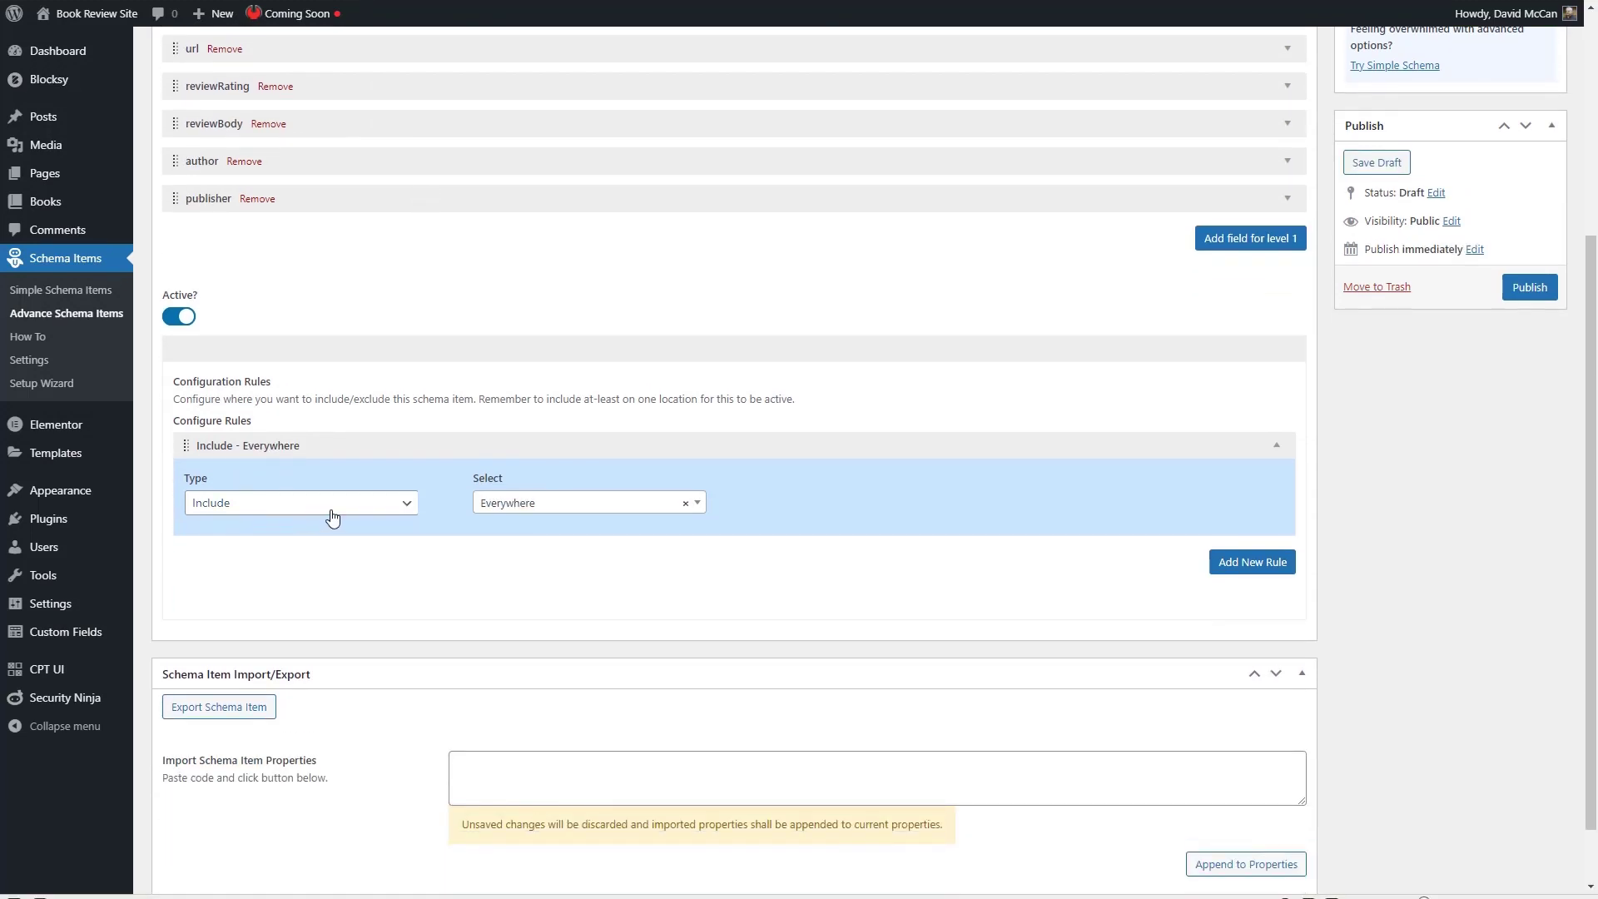
{"action": "left_click", "coordinate": [531, 504]}
{"action": "scroll", "coordinate": [566, 591], "scroll_direction": "down", "scroll_amount": 2}
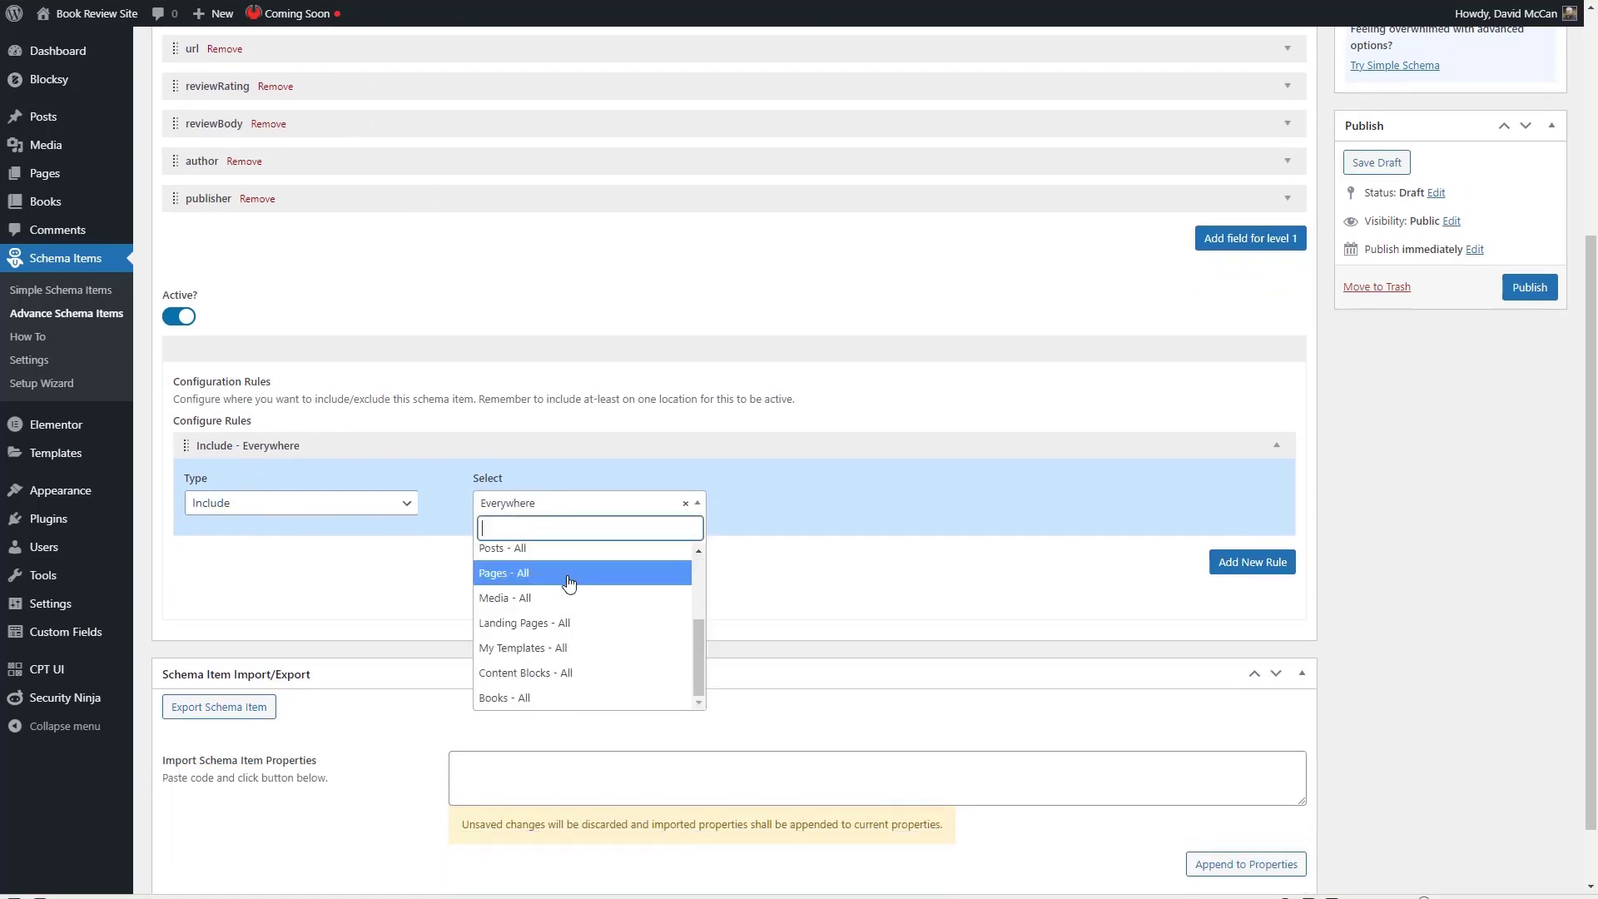
{"action": "left_click", "coordinate": [526, 697]}
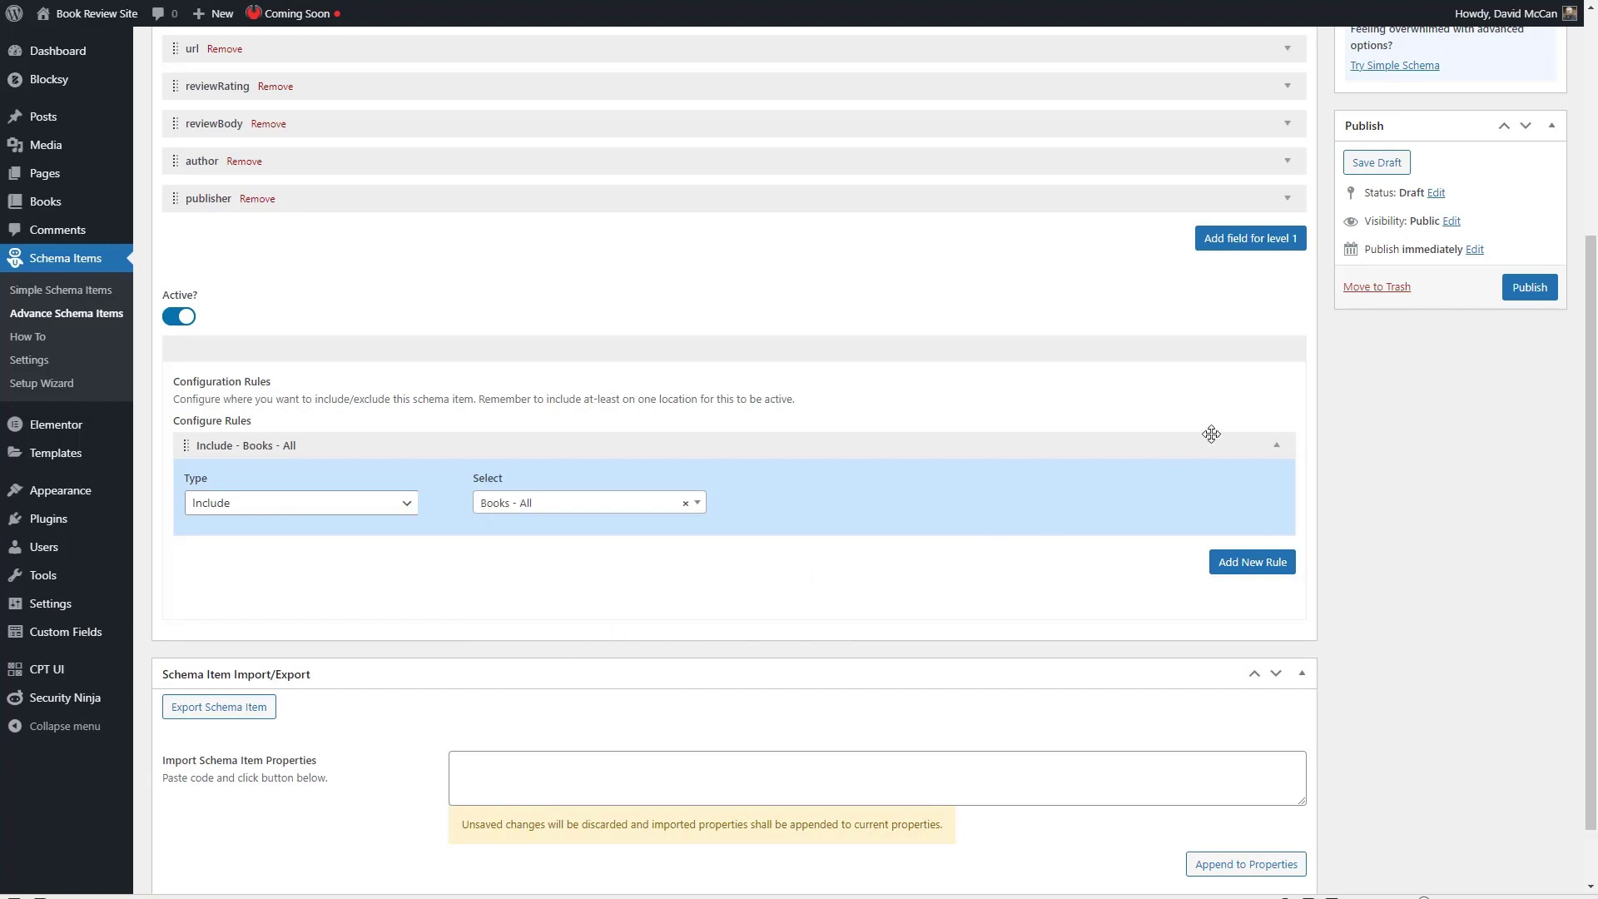
{"action": "left_click", "coordinate": [1531, 289]}
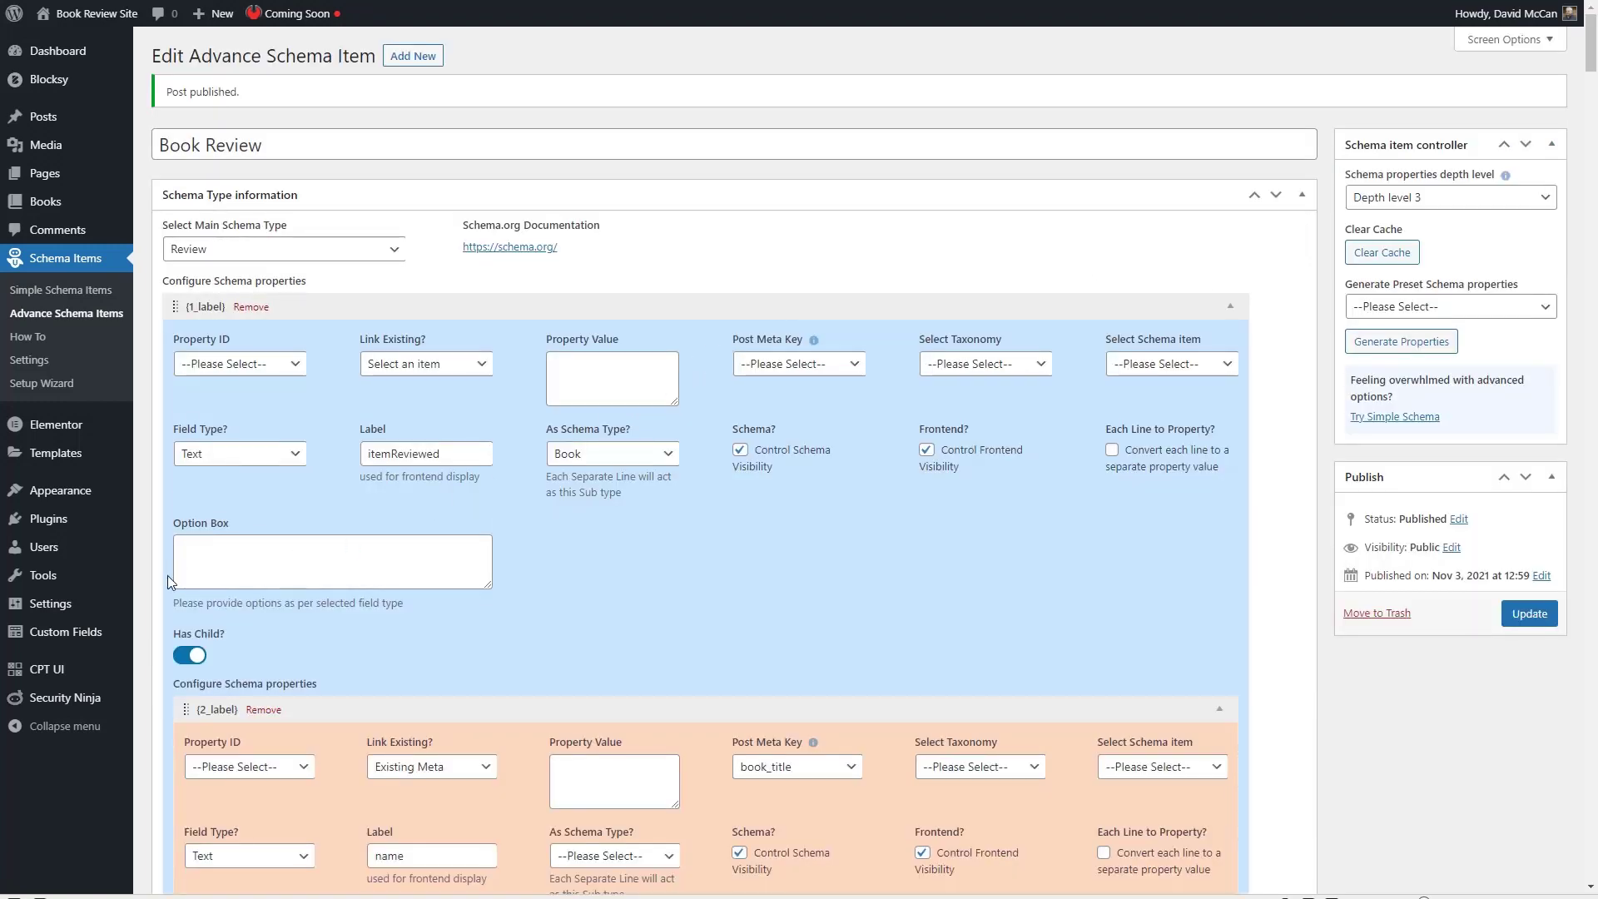
- In the uSchema post type settings, make Book Review the default schema item for Books and save
{"action": "left_click", "coordinate": [40, 367]}
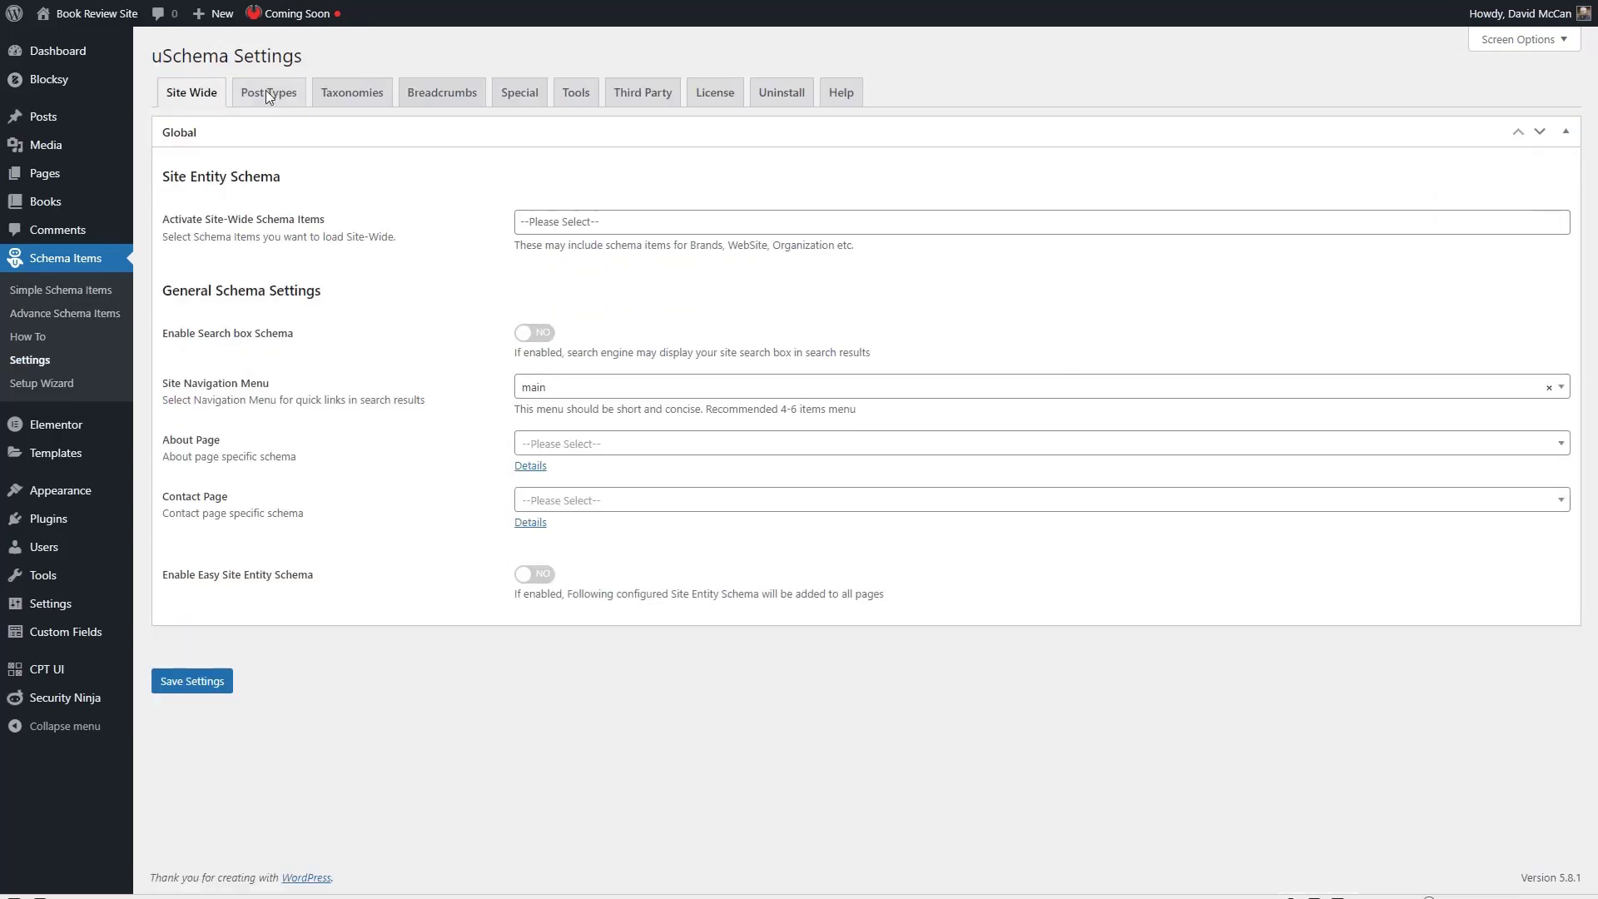
{"action": "left_click", "coordinate": [267, 92]}
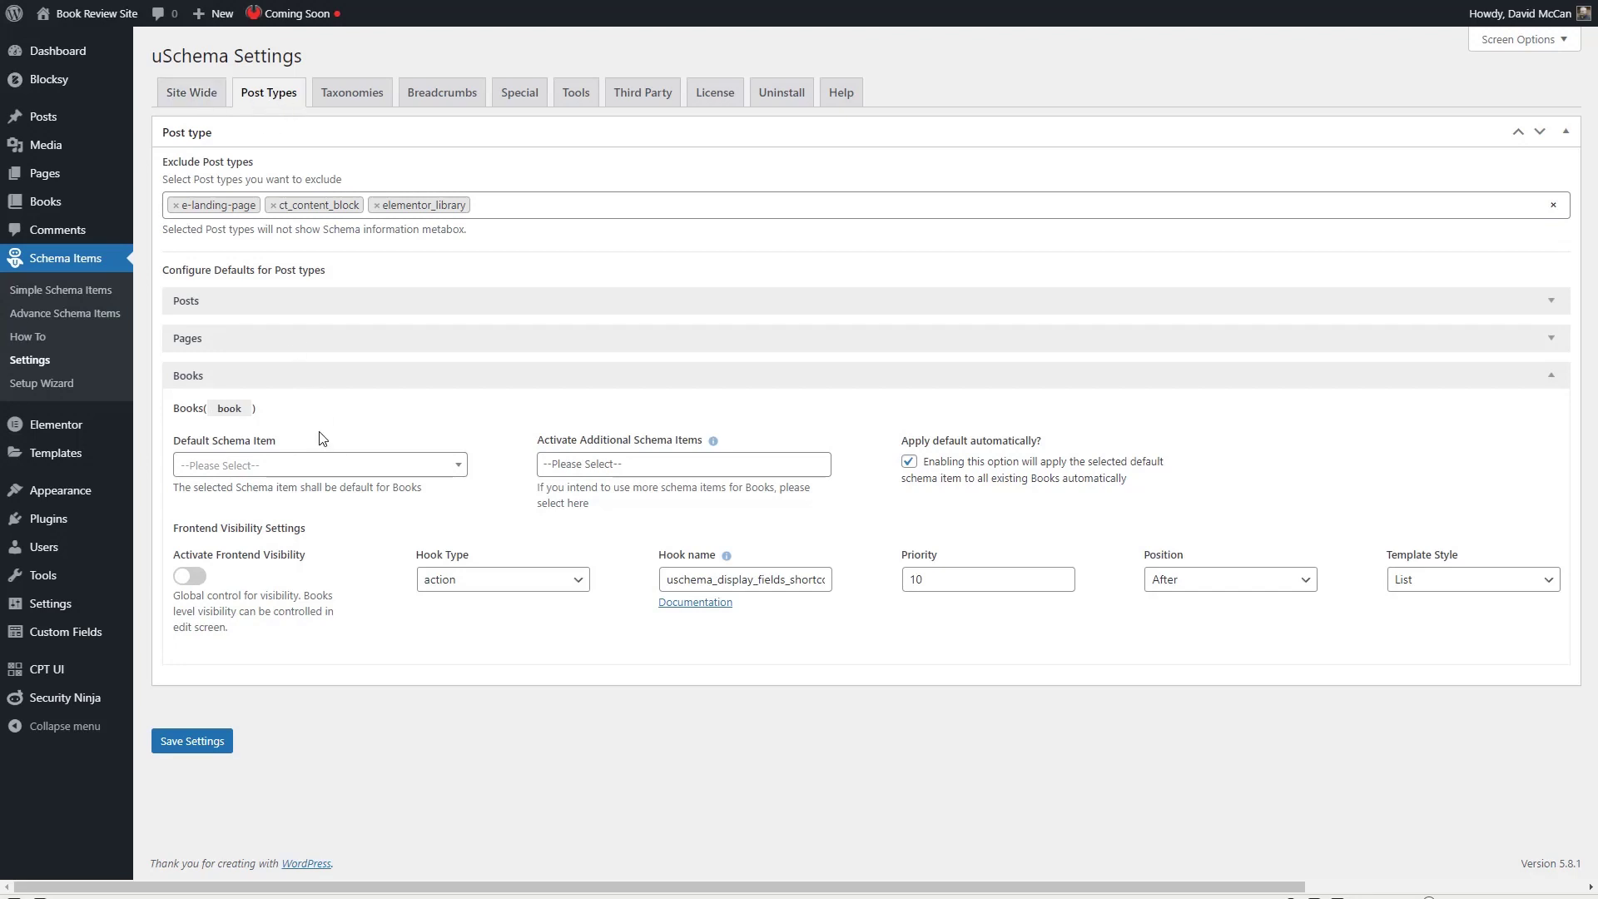
{"action": "left_click", "coordinate": [328, 466]}
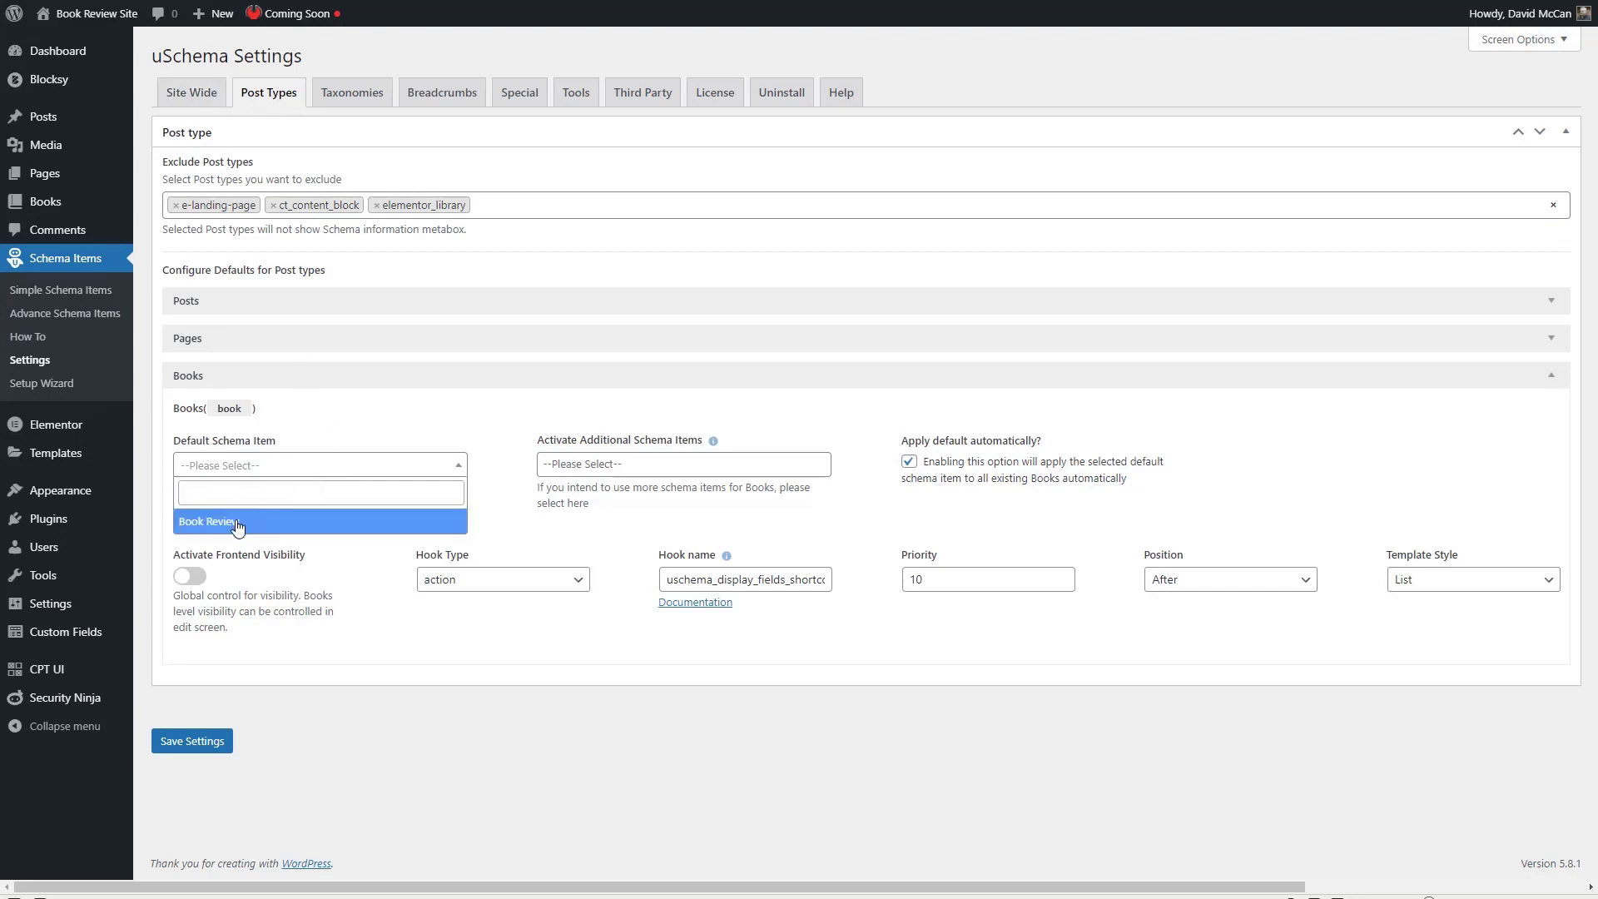
{"action": "left_click", "coordinate": [237, 524]}
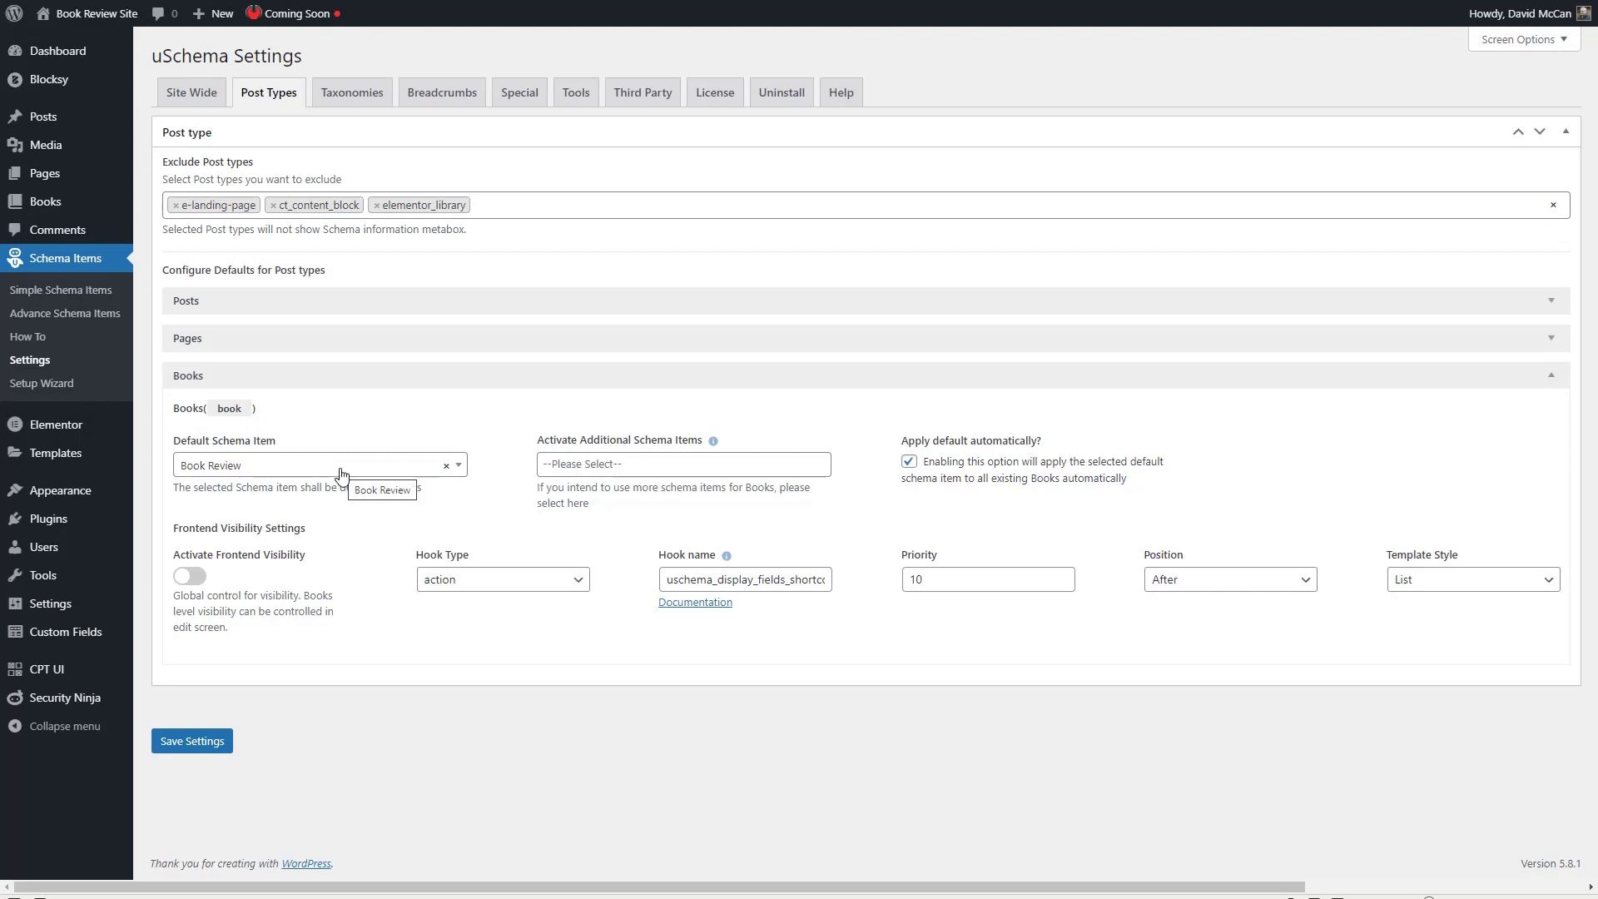
{"action": "left_click", "coordinate": [194, 741]}
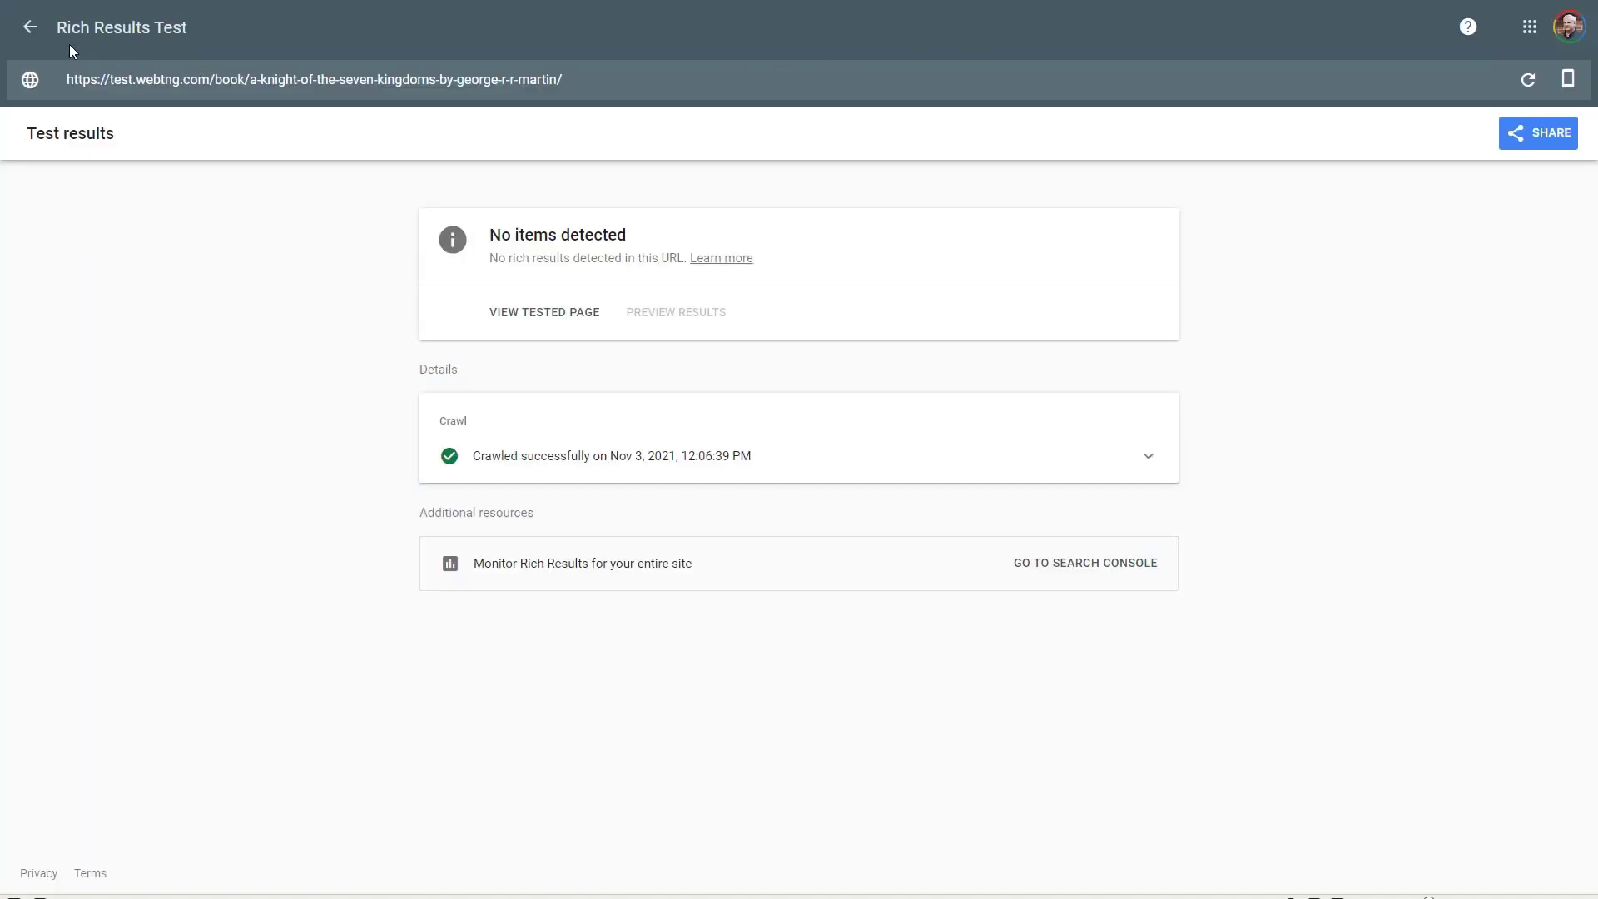
{"action": "left_click", "coordinate": [29, 26]}
{"action": "type", "text": "https://test.webtng.com/book/a-knight-of-the-seven-kingdoms-by-george-r-r-martin/"}
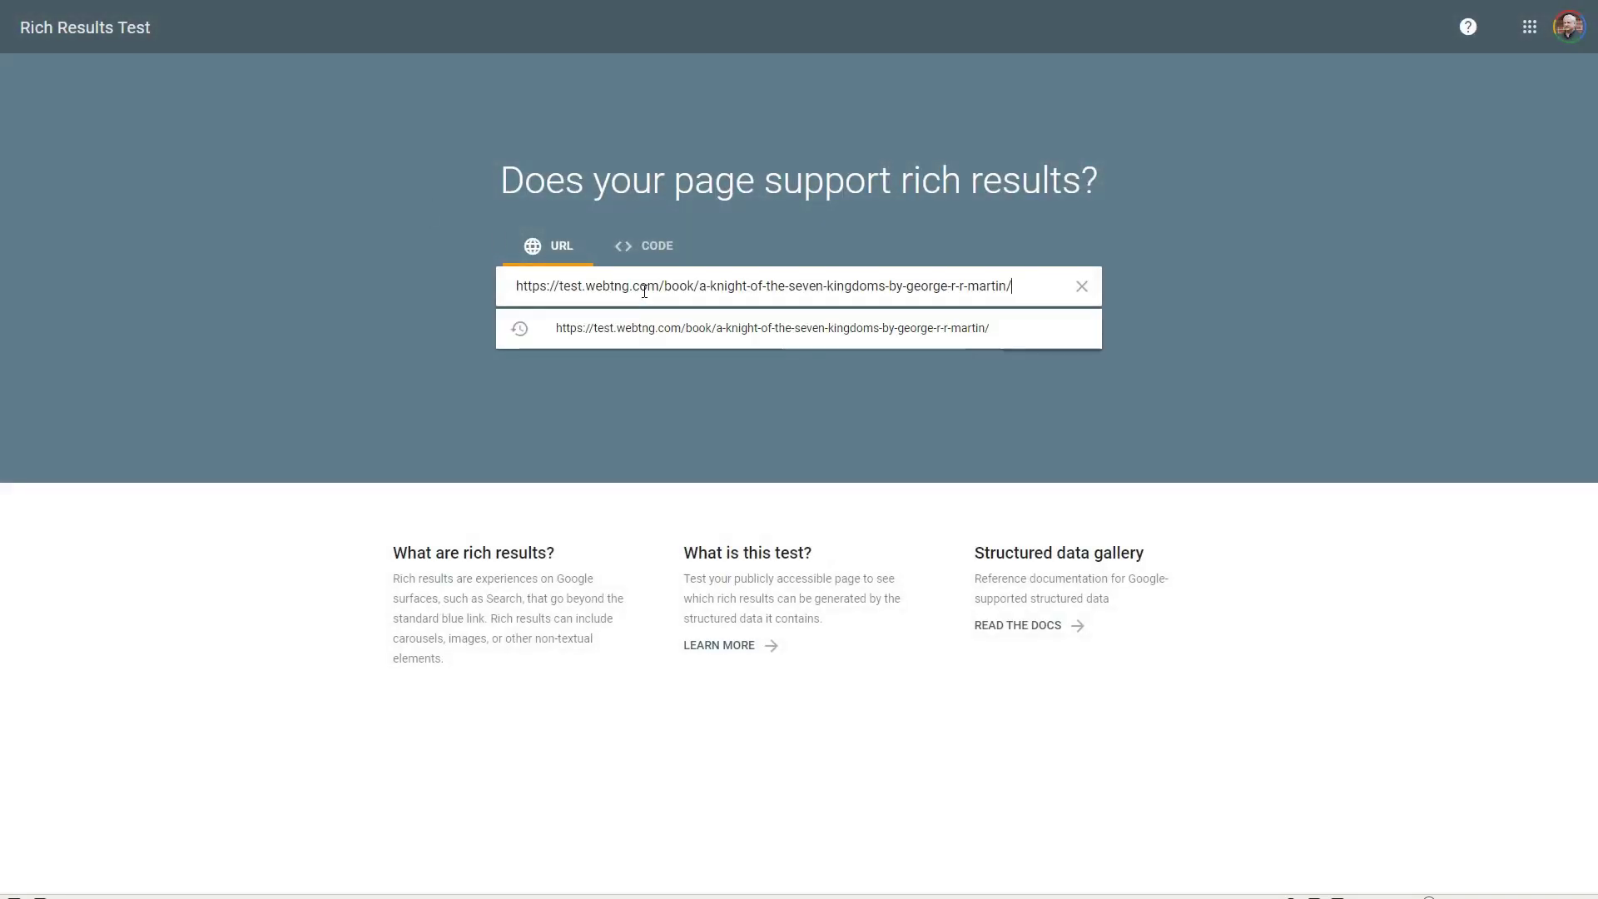
{"action": "left_click", "coordinate": [1194, 276]}
{"action": "left_click", "coordinate": [1031, 339]}
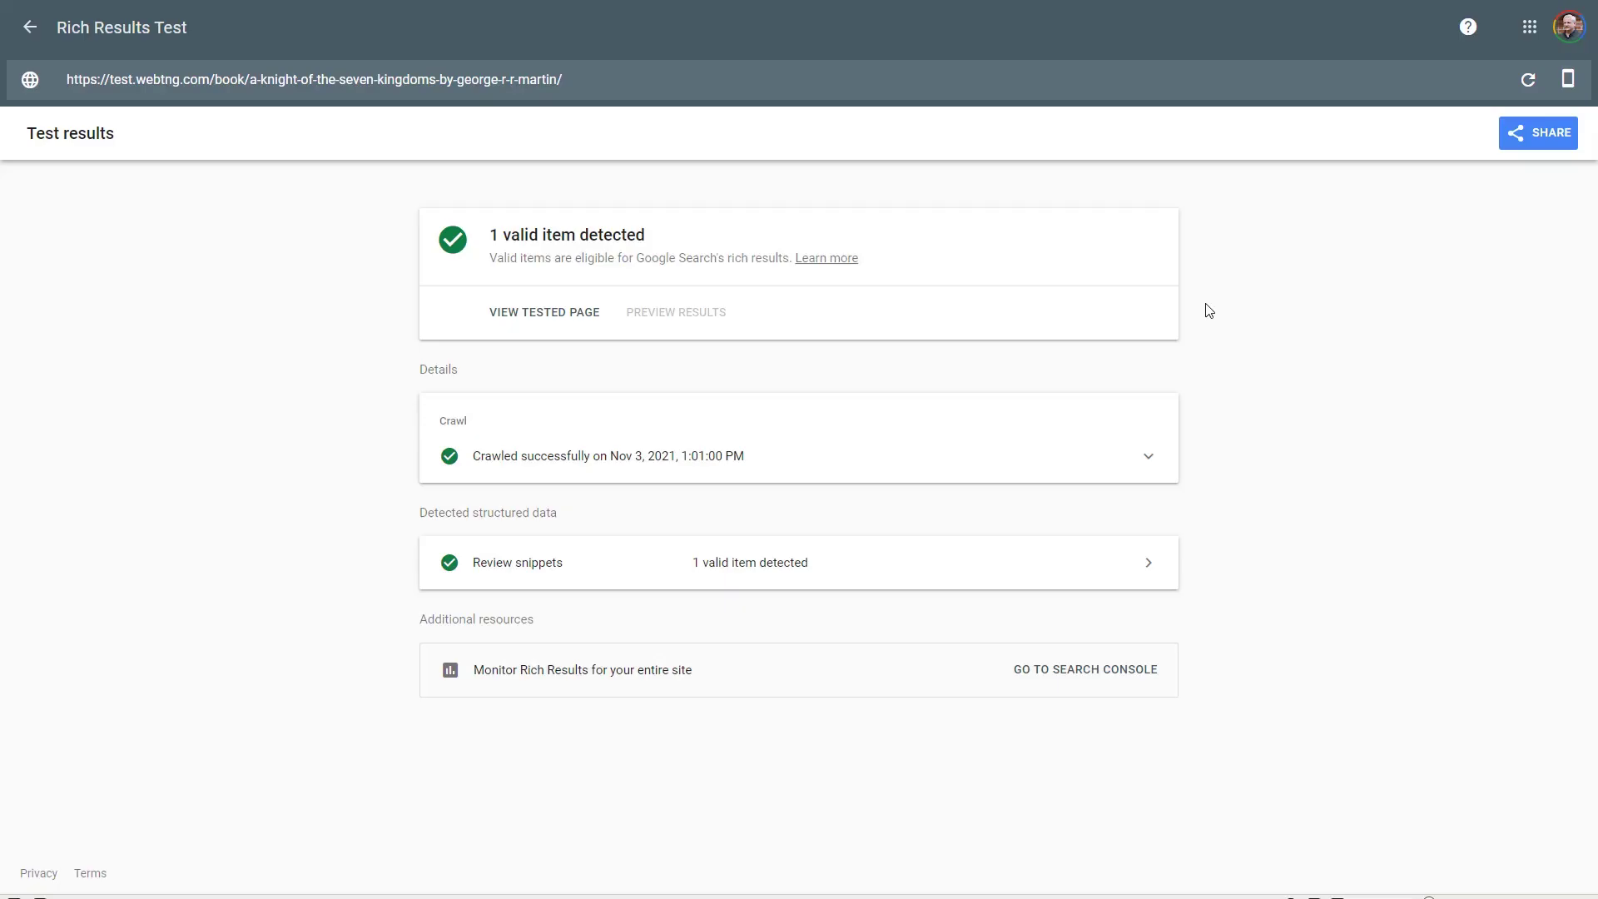
- Examine the detected Review snippets item for A Knight of the Seven Kingdoms and its nested properties
{"action": "left_click", "coordinate": [593, 567]}
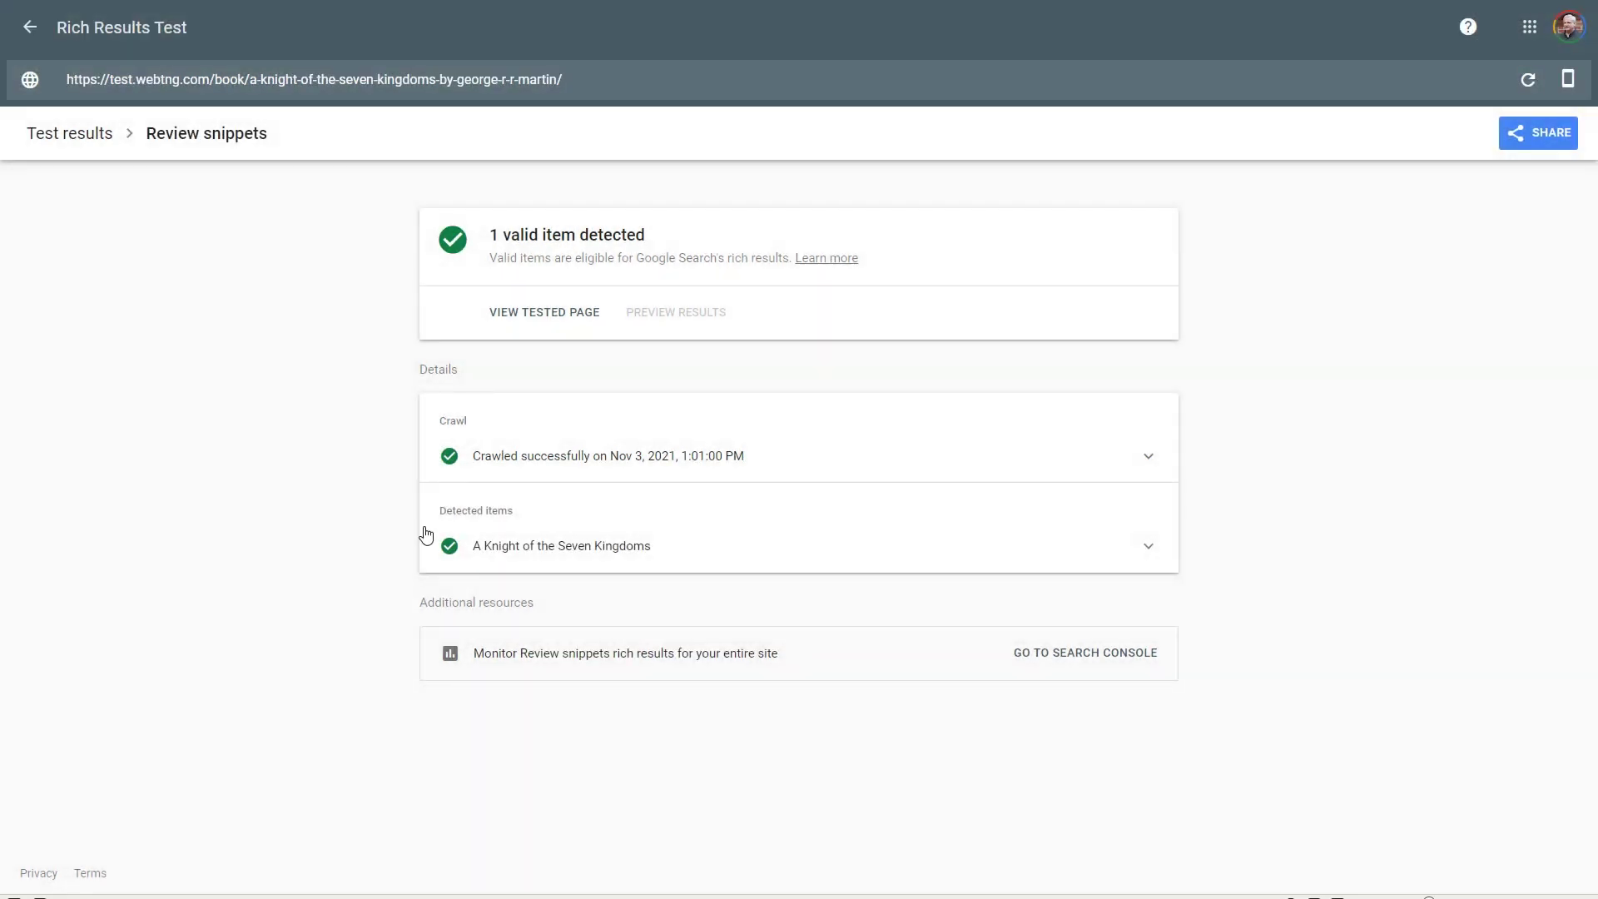
{"action": "left_click", "coordinate": [691, 555]}
{"action": "scroll", "coordinate": [416, 523], "scroll_direction": "down", "scroll_amount": 4}
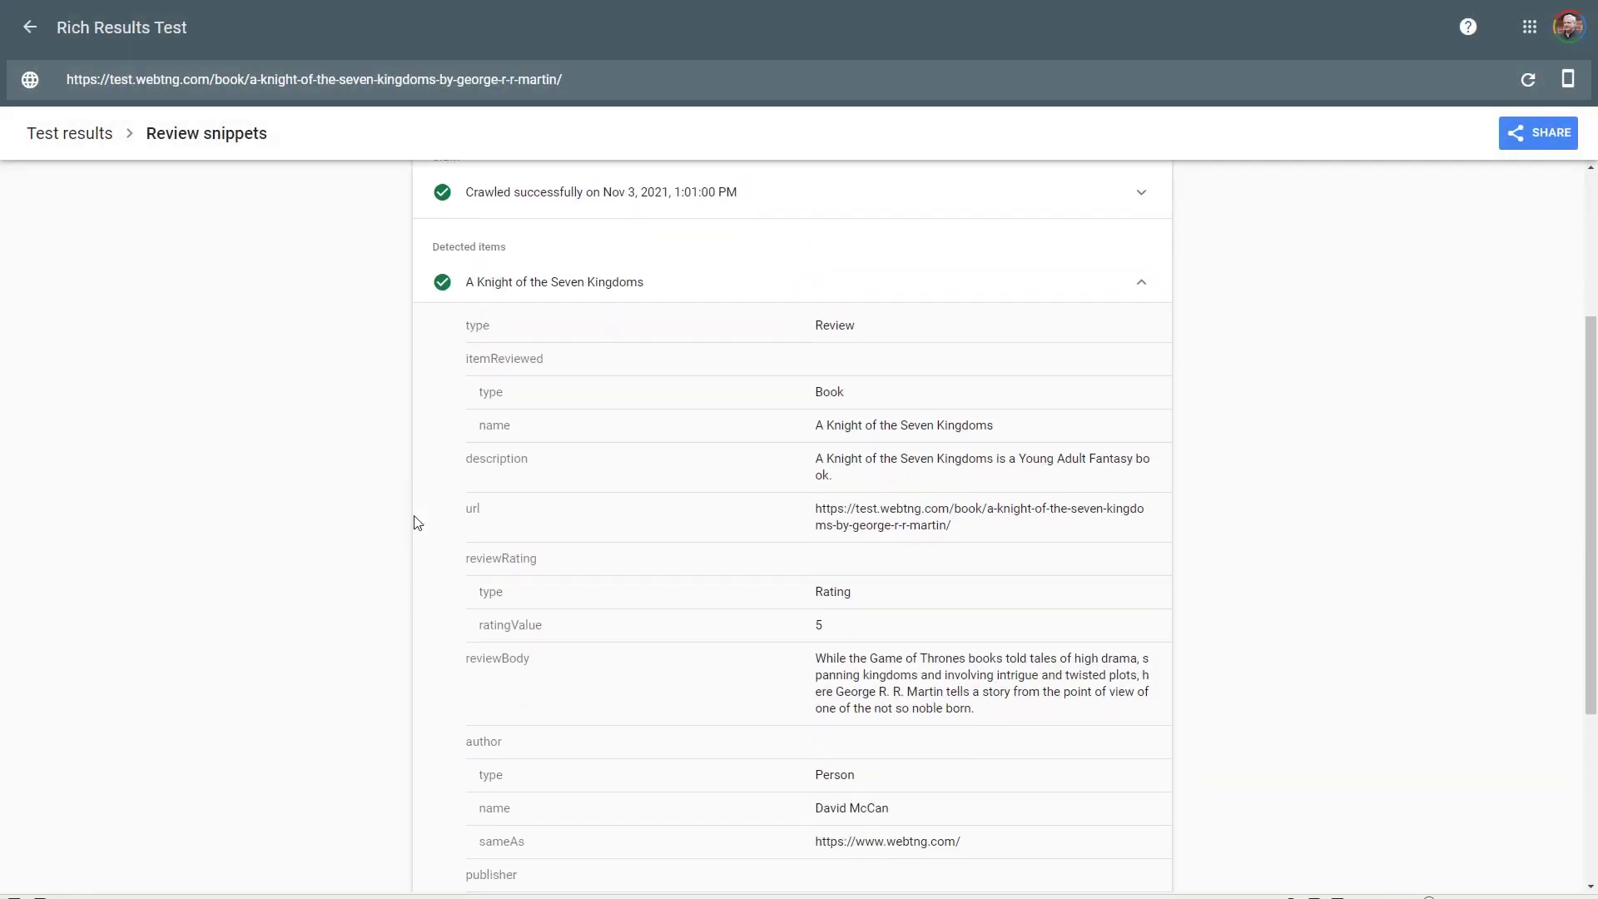
{"action": "scroll", "coordinate": [416, 522], "scroll_direction": "down", "scroll_amount": 3}
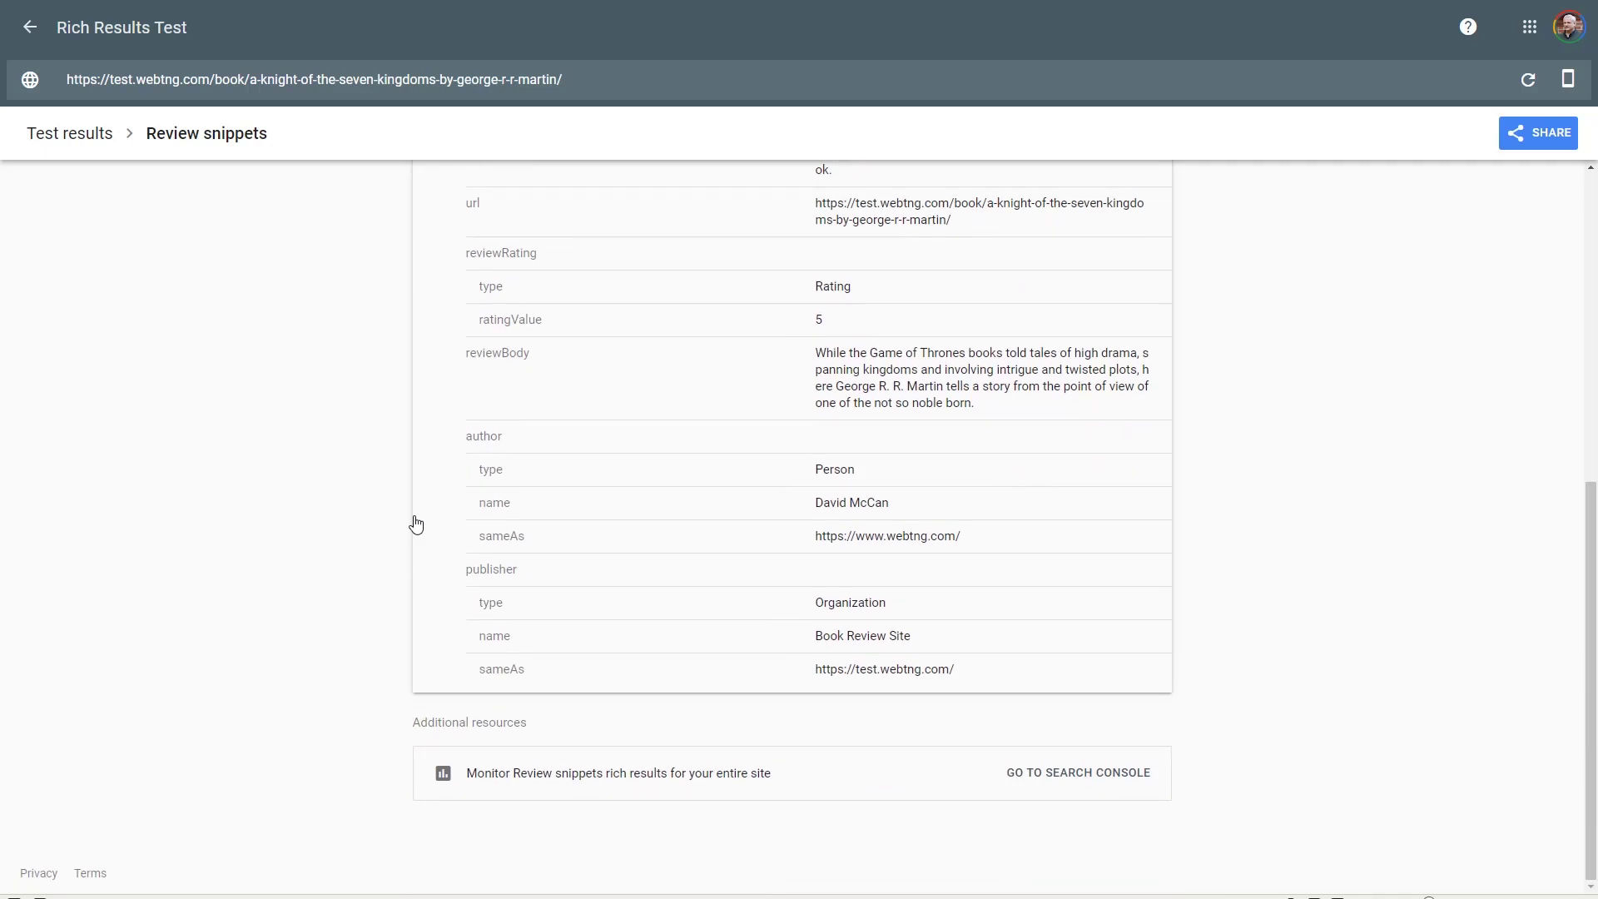
{"action": "scroll", "coordinate": [416, 523], "scroll_direction": "up", "scroll_amount": 4}
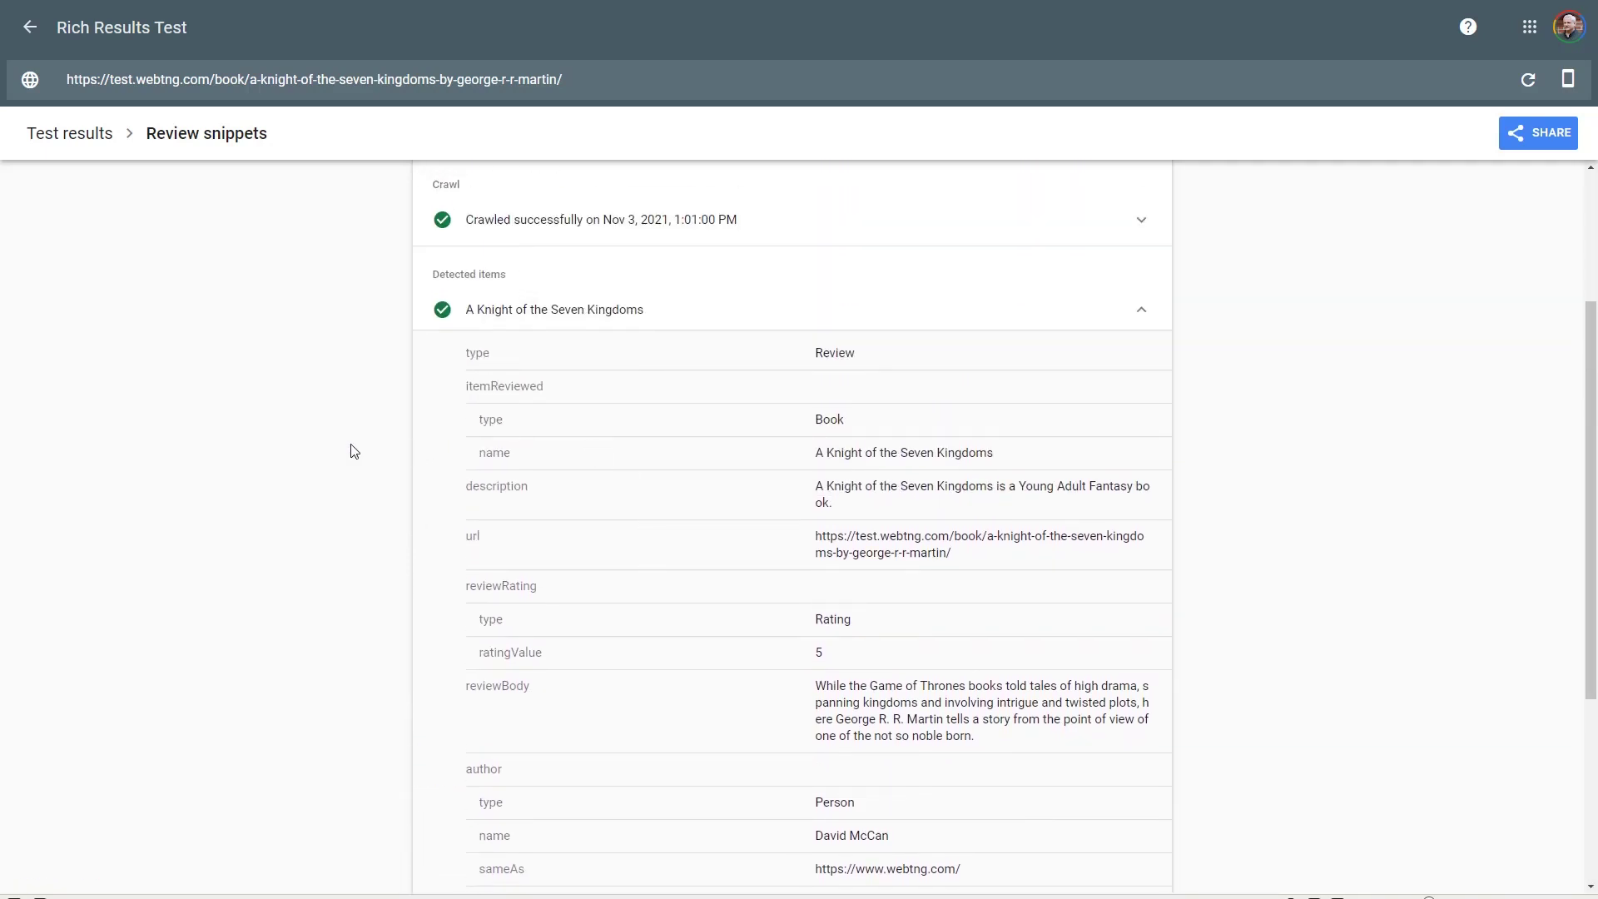